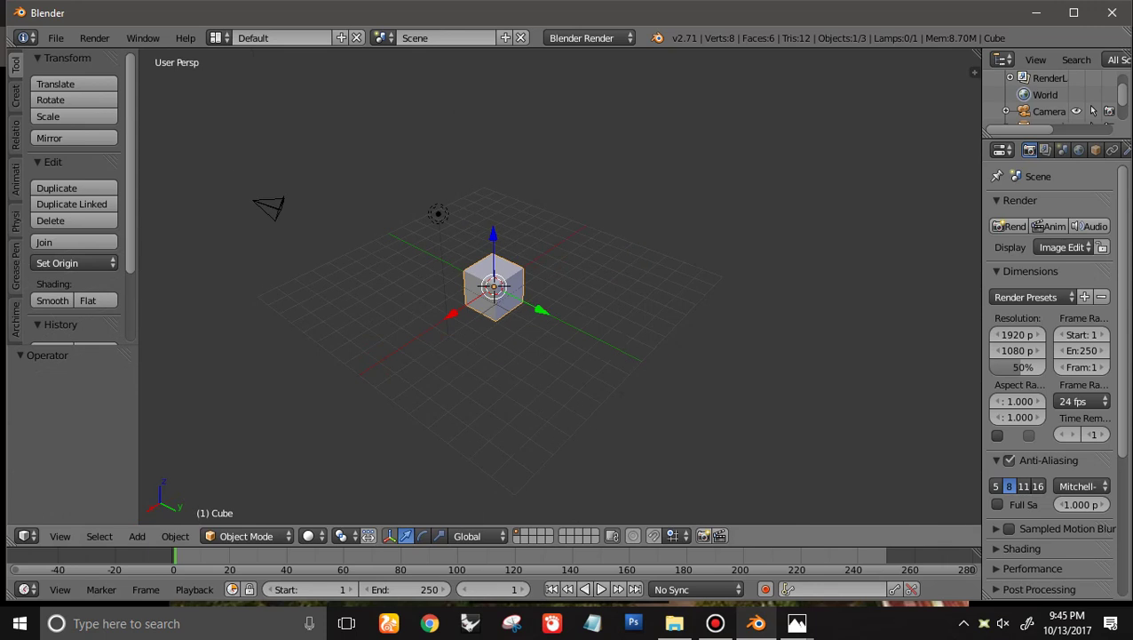
scroll(560, 286, "down", 10)
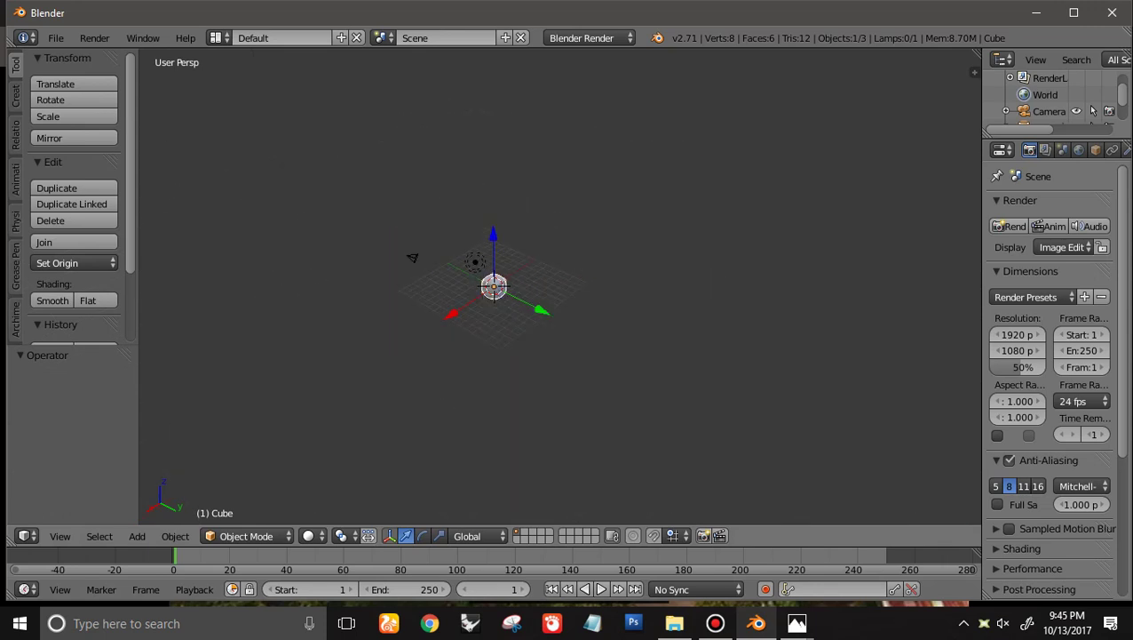
scroll(560, 286, "up", 6)
middle_click_drag(559, 286, 491, 281)
scroll(560, 286, "down", 6)
scroll(560, 286, "up", 7)
scroll(560, 286, "down", 4)
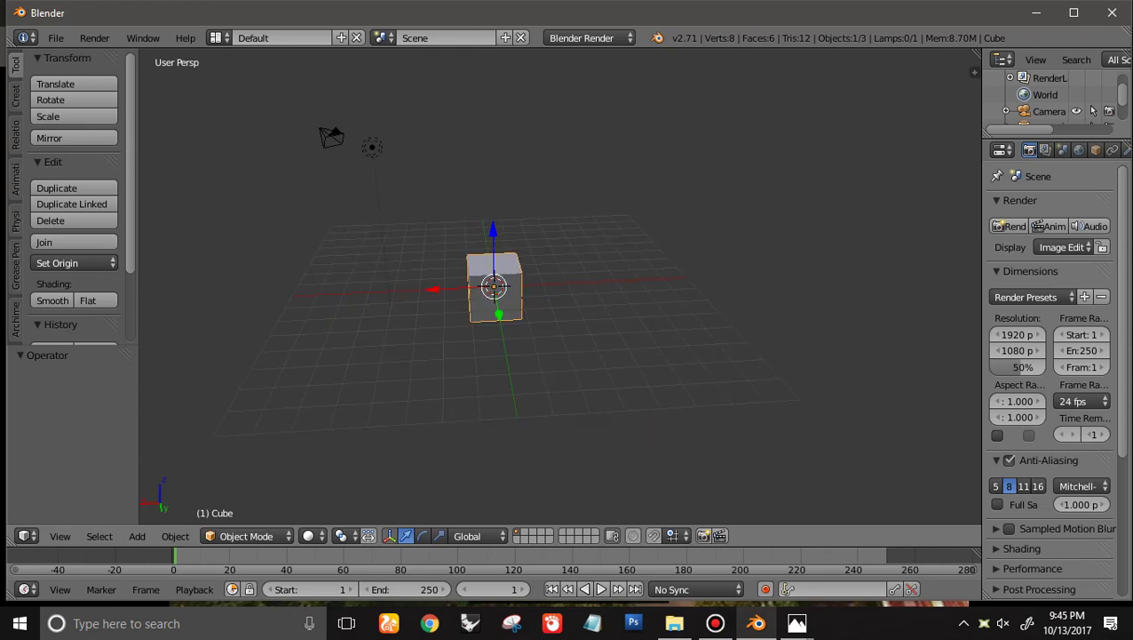
Open pes15_template.blend from the useful_files_pics folder inside BSEv18_pes15
left_click(56, 38)
left_click(82, 75)
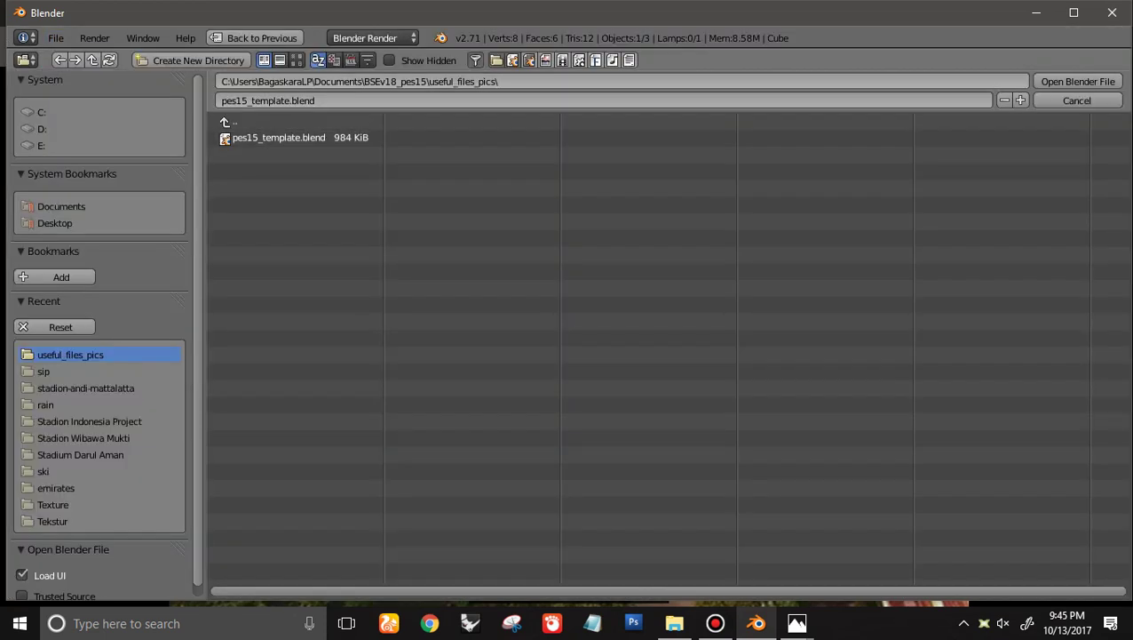
left_click(244, 123)
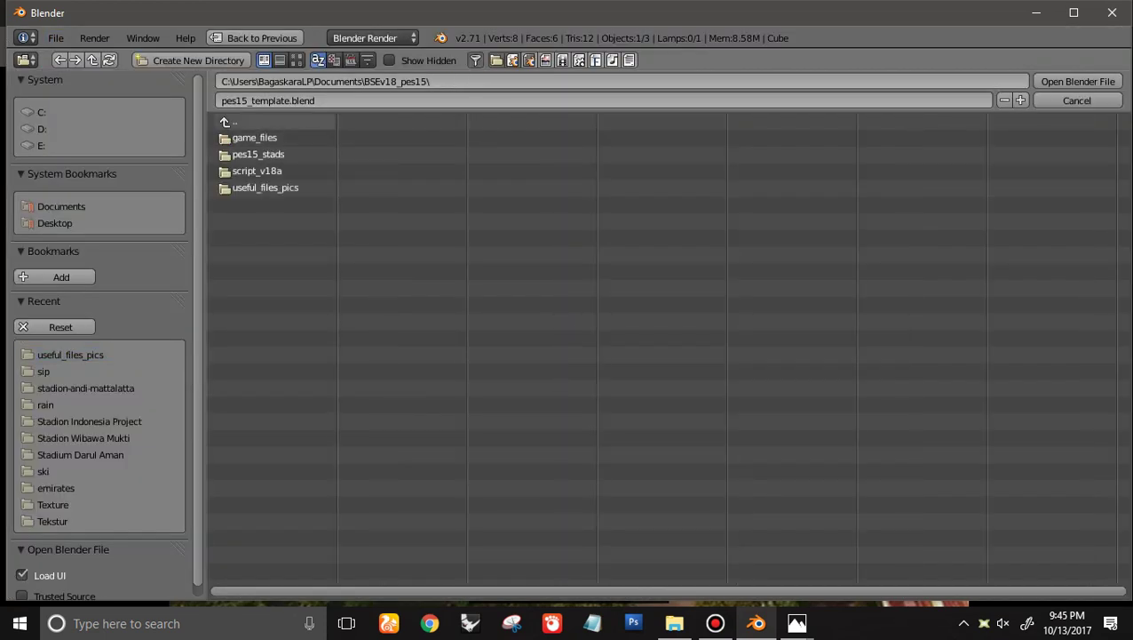
left_click(266, 188)
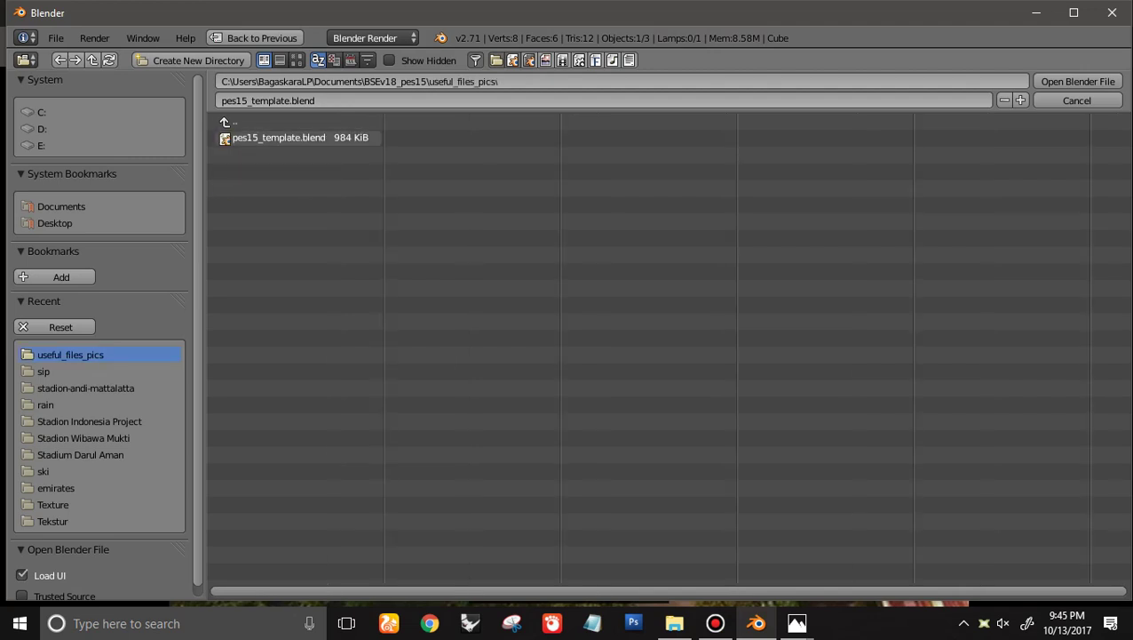
double_click(284, 137)
Set the 3D viewport to top orthographic view, showing the pitch from above
scroll(370, 203, "down", 4)
scroll(371, 204, "down", 5)
scroll(371, 205, "up", 5)
scroll(372, 204, "down", 6)
scroll(371, 204, "up", 7)
scroll(371, 204, "up", 8)
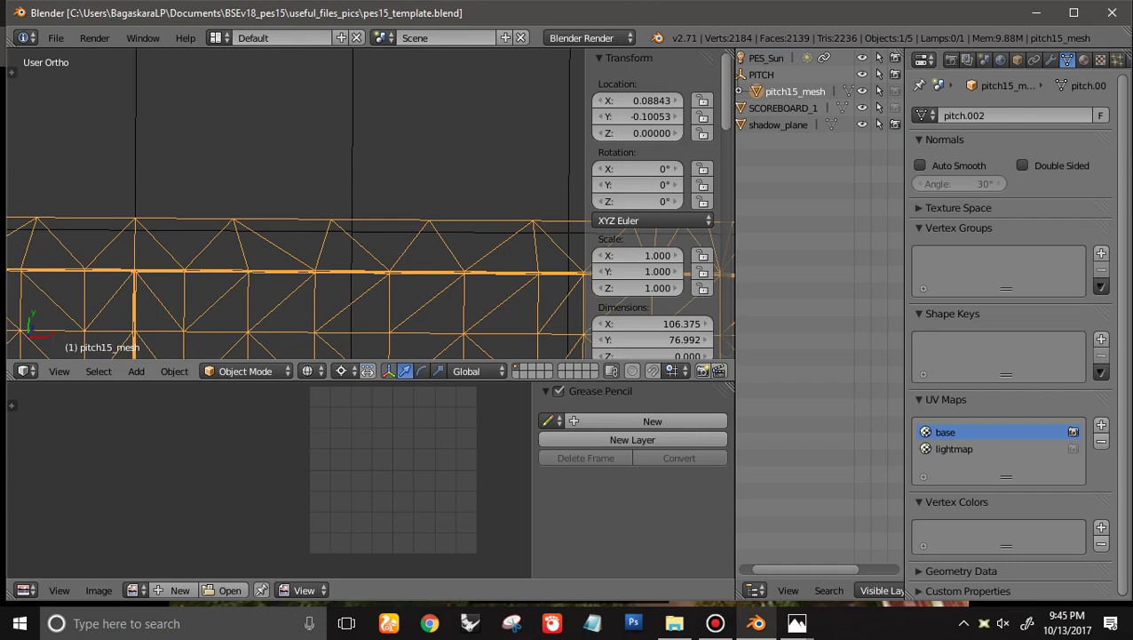
scroll(372, 204, "down", 8)
scroll(368, 209, "down", 2)
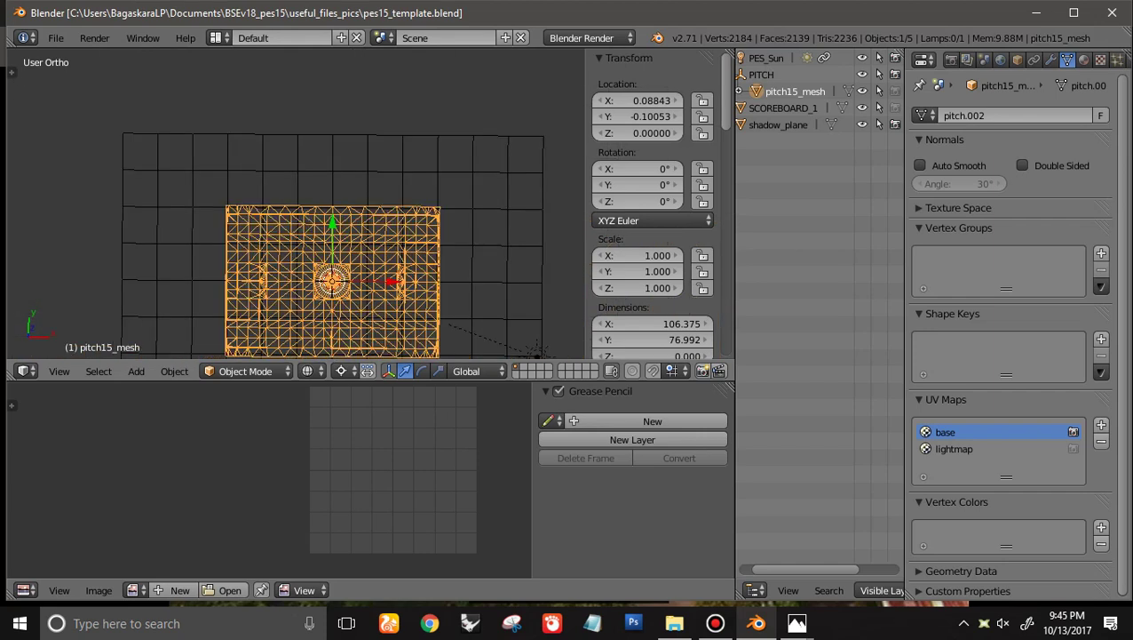
key("KP_7")
key("KP_5")
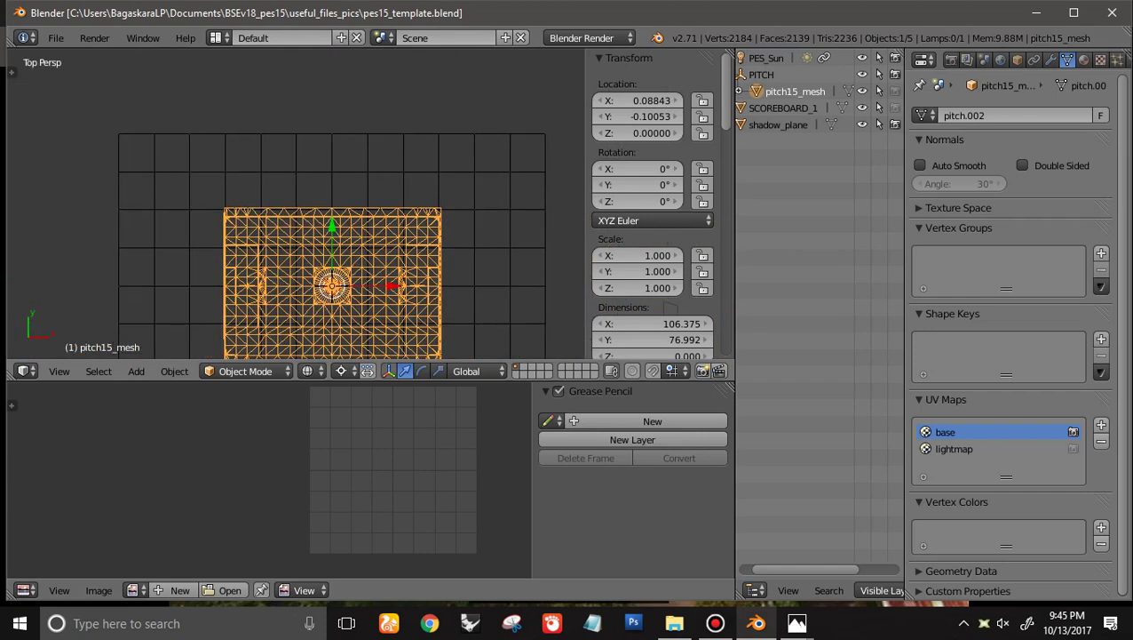
key("KP_5")
Start the Screencast Keys display in the 3D viewport
scroll(653, 205, "down", 20)
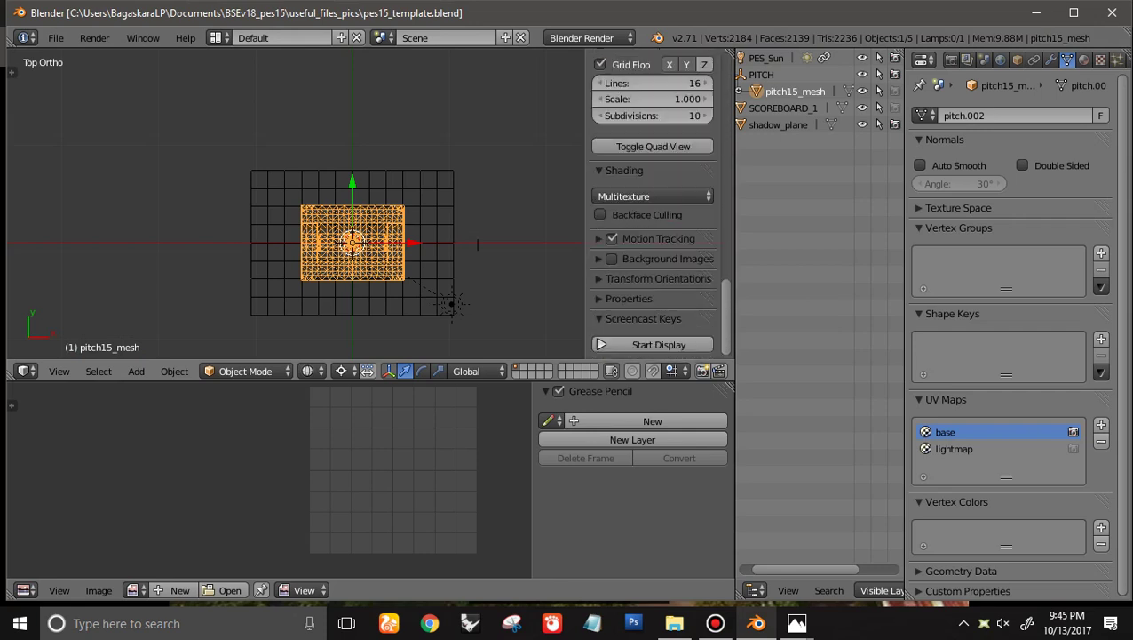
left_click(653, 345)
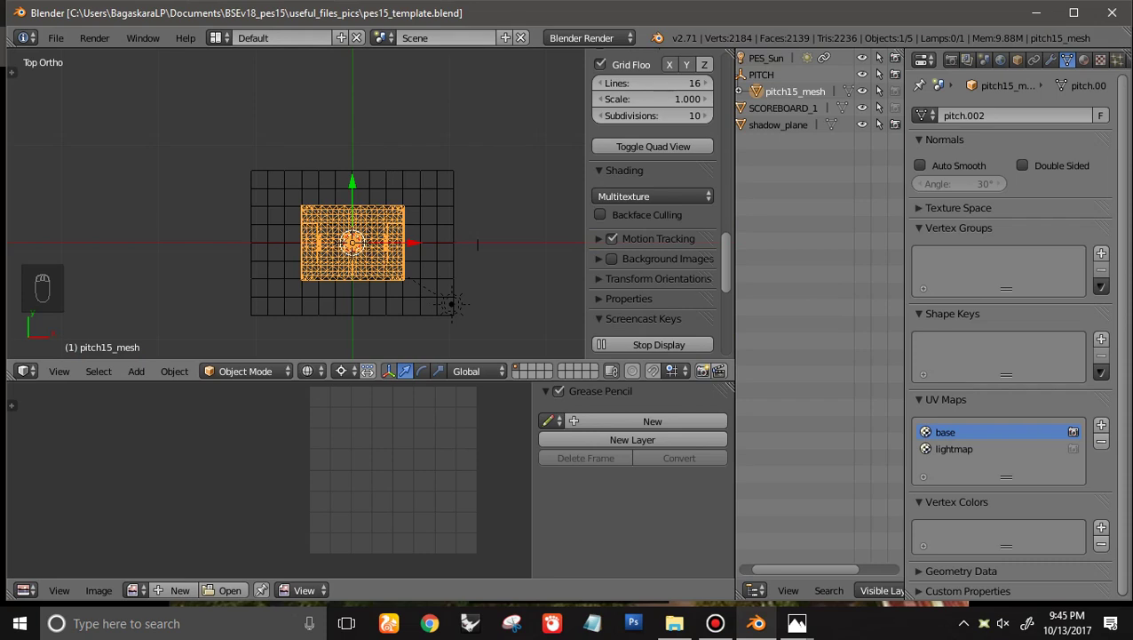
key("KP_1")
key("KP_7")
middle_click_drag(478, 244, 525, 232)
scroll(525, 232, "up", 5)
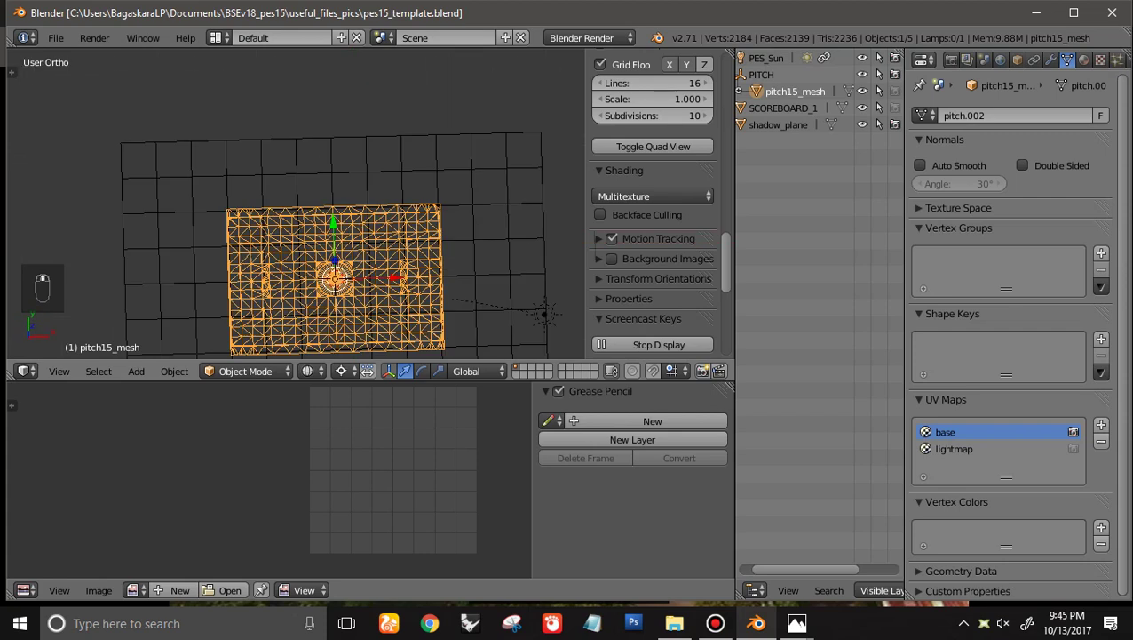
key("KP_7")
scroll(478, 244, "down", 6)
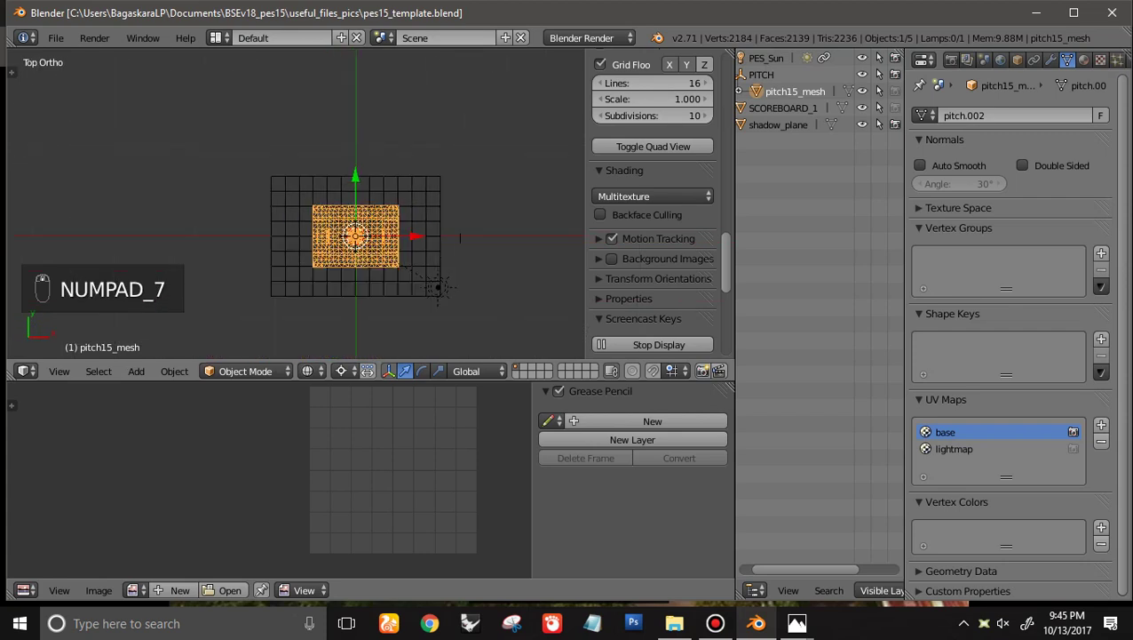
Select the shadow_plane grid surrounding the pitch and hide it
scroll(478, 244, "up", 1)
right_click(478, 244)
key("h")
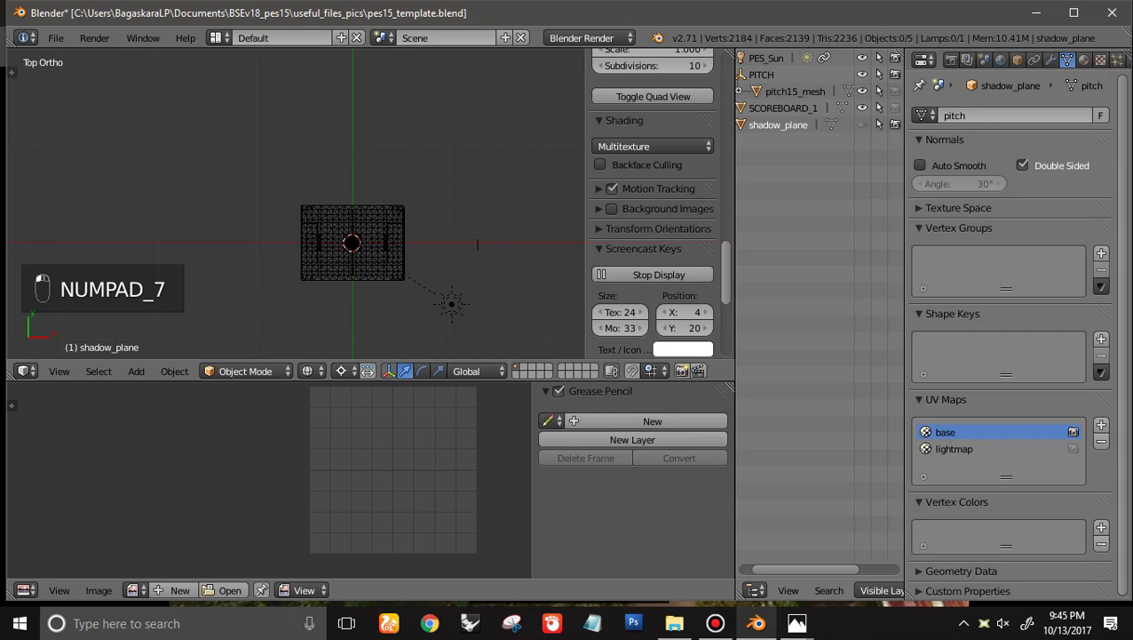
Maximize the 3D viewport and the program window to fill the screen
key("ctrl+Up")
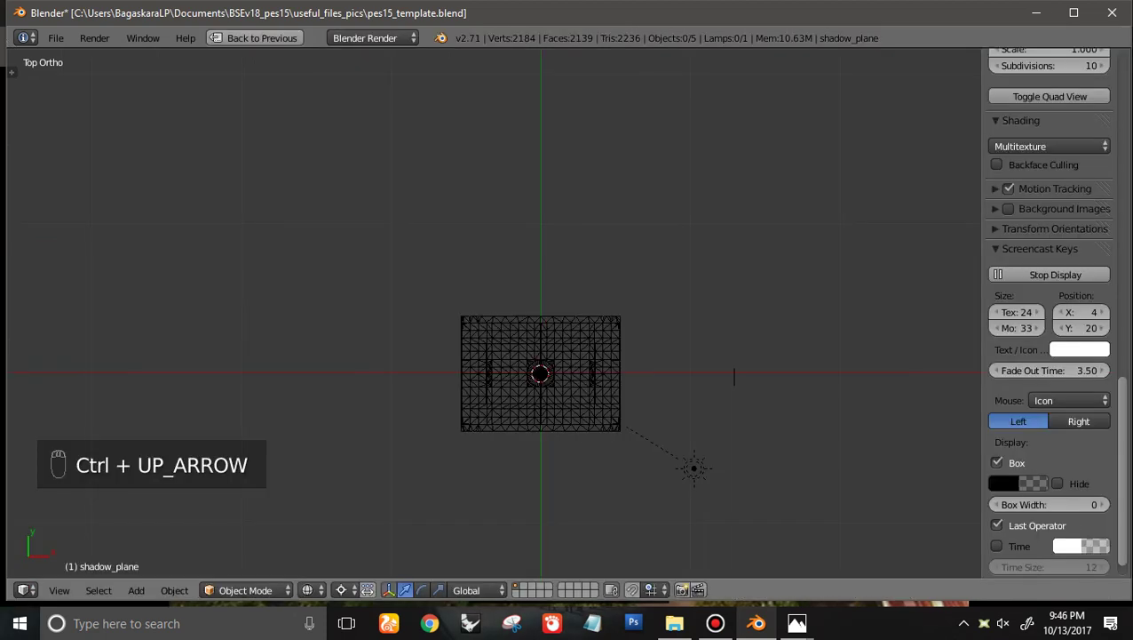
left_click(1074, 12)
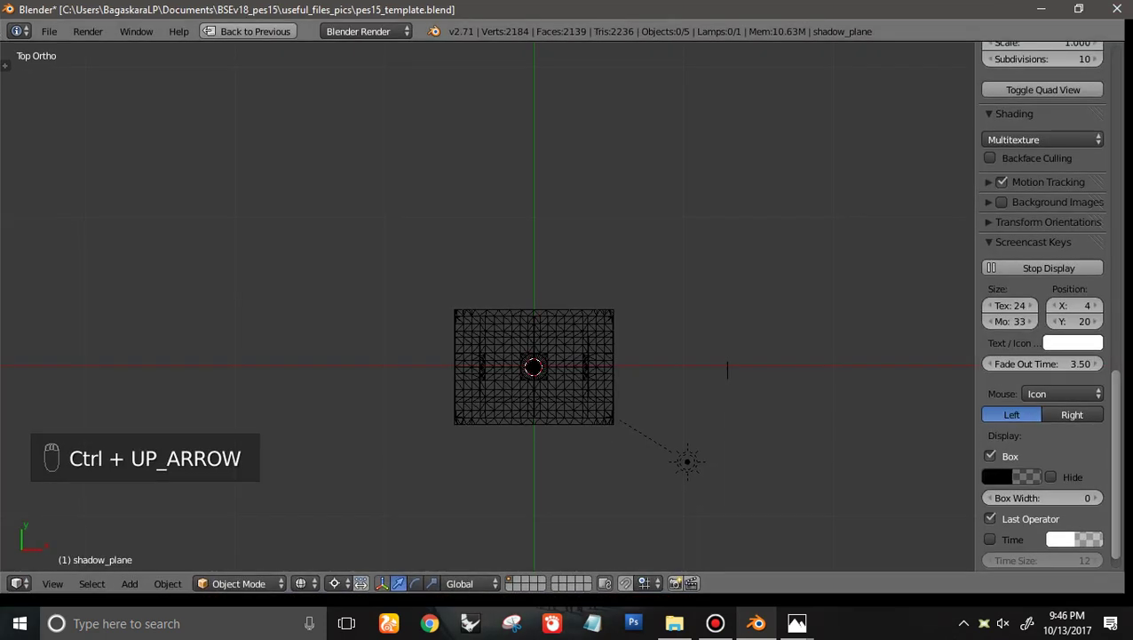
Examine the pitch mesh up close and check the aerial stadium photo in the image viewer as a reference
scroll(567, 315, "up", 10)
scroll(567, 315, "down", 6)
scroll(567, 314, "down", 2, "shift")
scroll(566, 315, "up", 3)
left_click(797, 622)
left_click(744, 555)
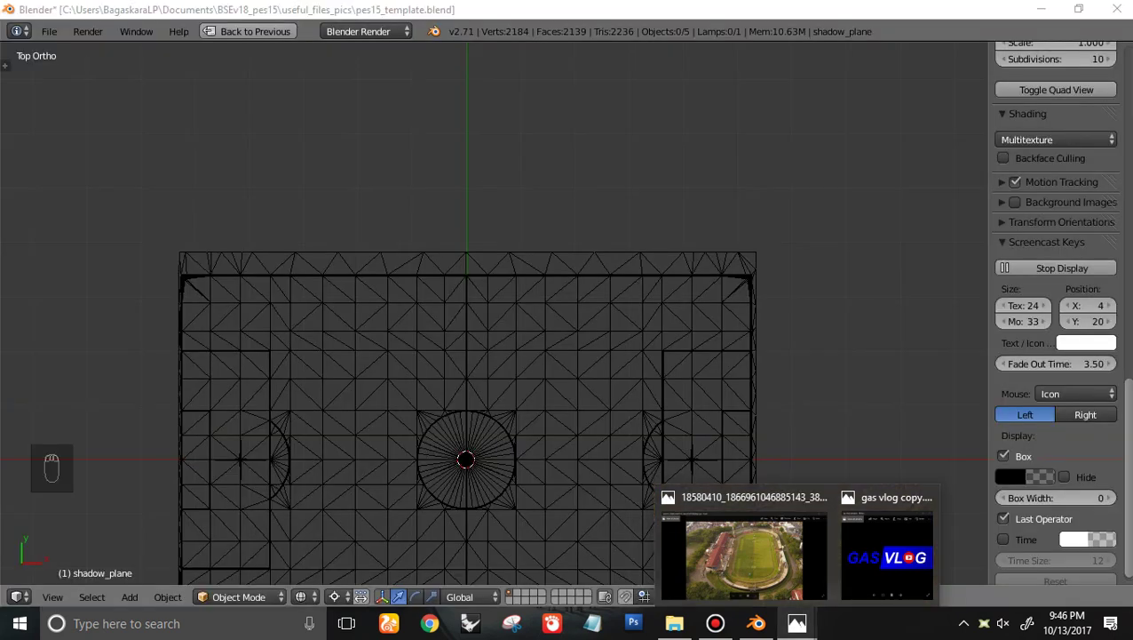
Enter Edit Mode on pitch15_mesh and box-select only the vertices along its outer +Y edge
right_click(577, 391)
key("Tab")
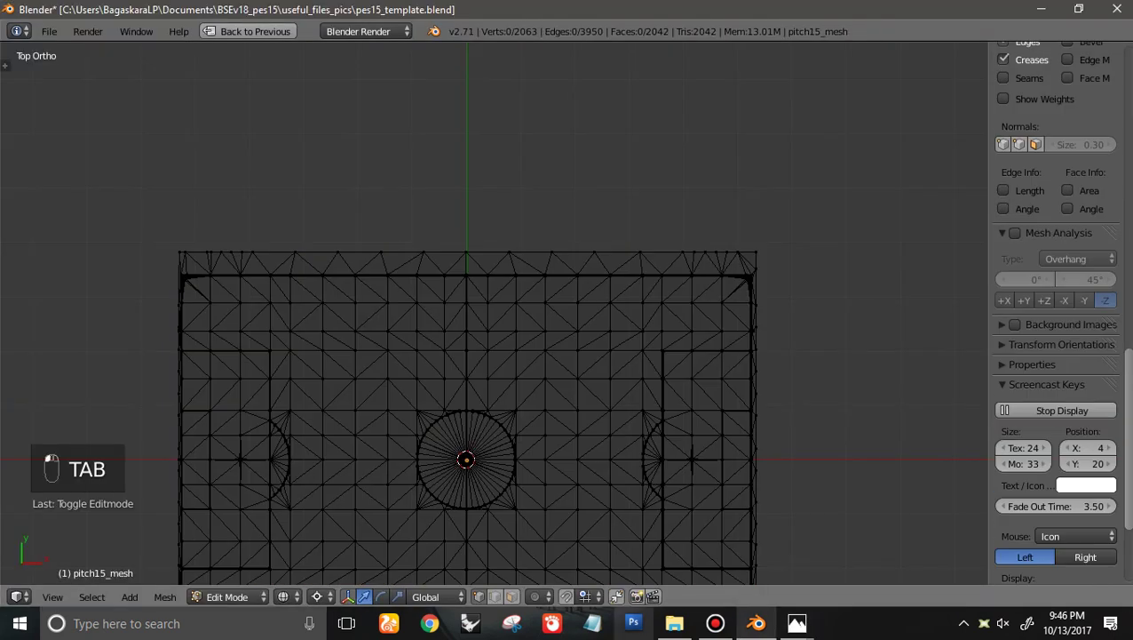
key("a")
key("a")
key("a")
key("b")
left_click_drag(148, 203, 807, 264)
Add the pitch's outer -Y edge vertices to the selection and deselect them again
scroll(807, 264, "down", 10, "shift")
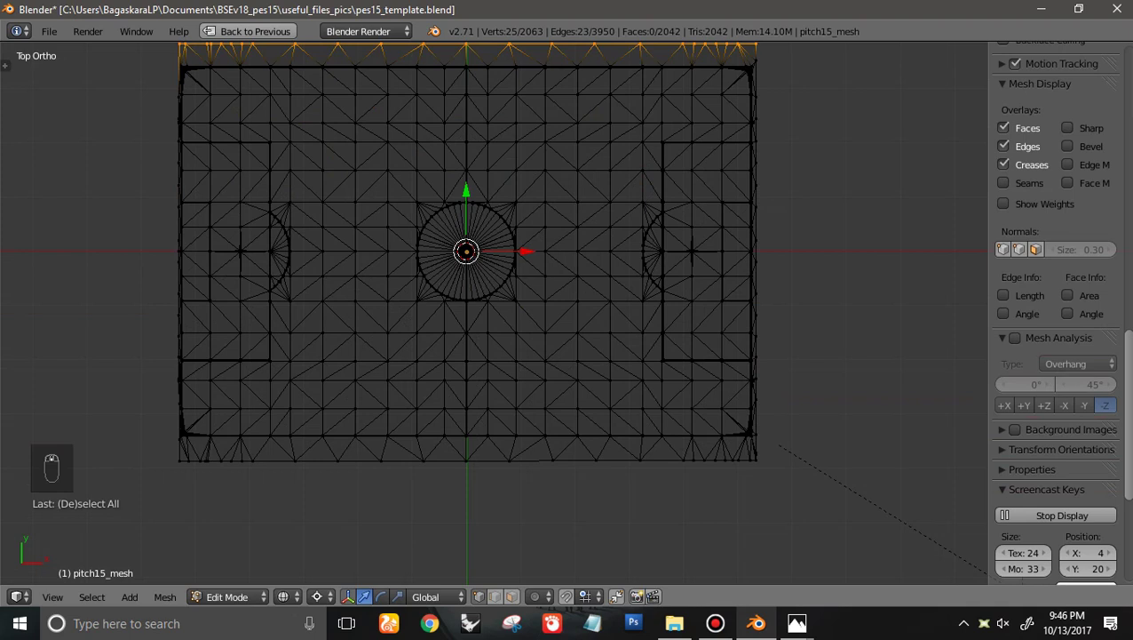
key("b")
left_click_drag(118, 451, 858, 567)
scroll(858, 566, "up", 9, "shift")
scroll(858, 567, "down", 9, "shift")
key("b")
middle_click_drag(134, 445, 852, 540)
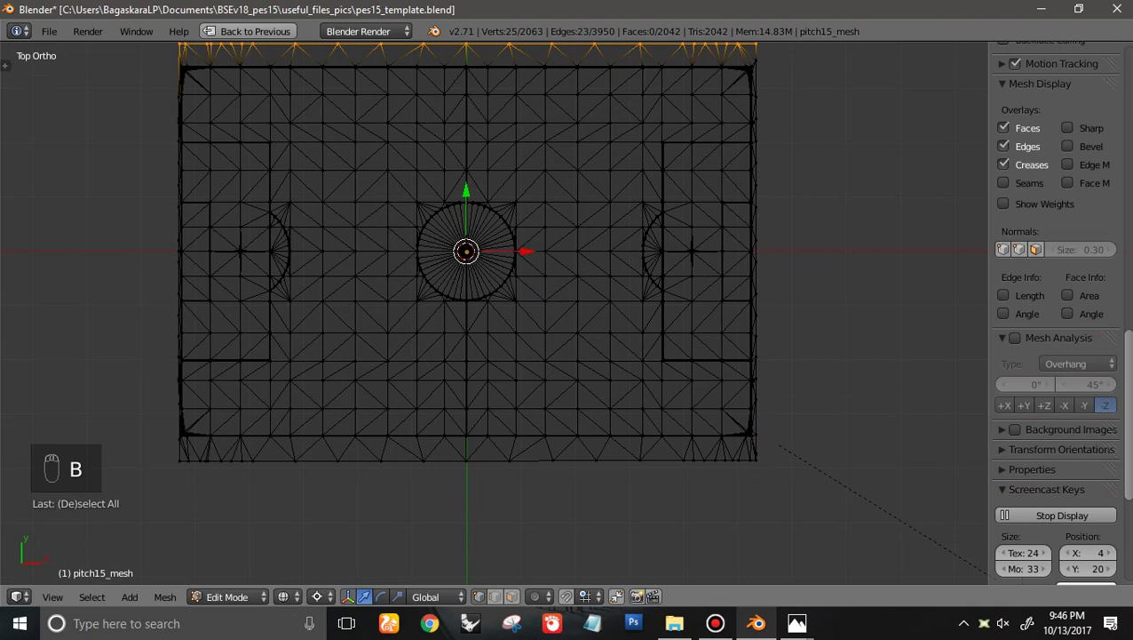
scroll(567, 313, "up", 8, "shift")
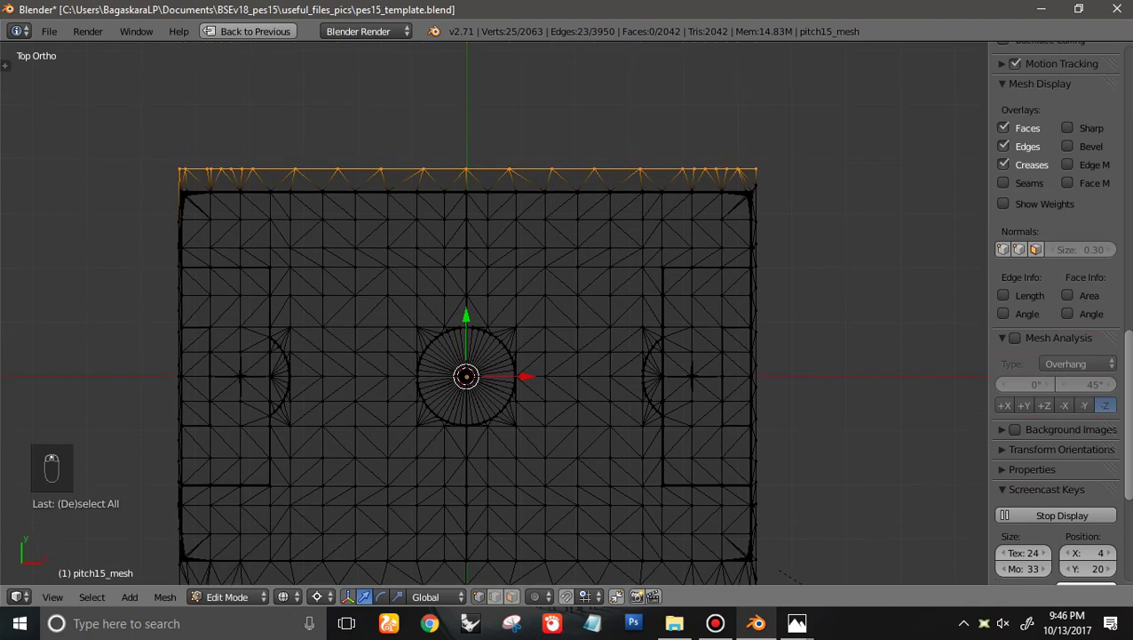
Move the selected +Y edge vertices slightly inward along the Y axis
scroll(567, 313, "up", 5)
scroll(566, 313, "up", 4, "shift")
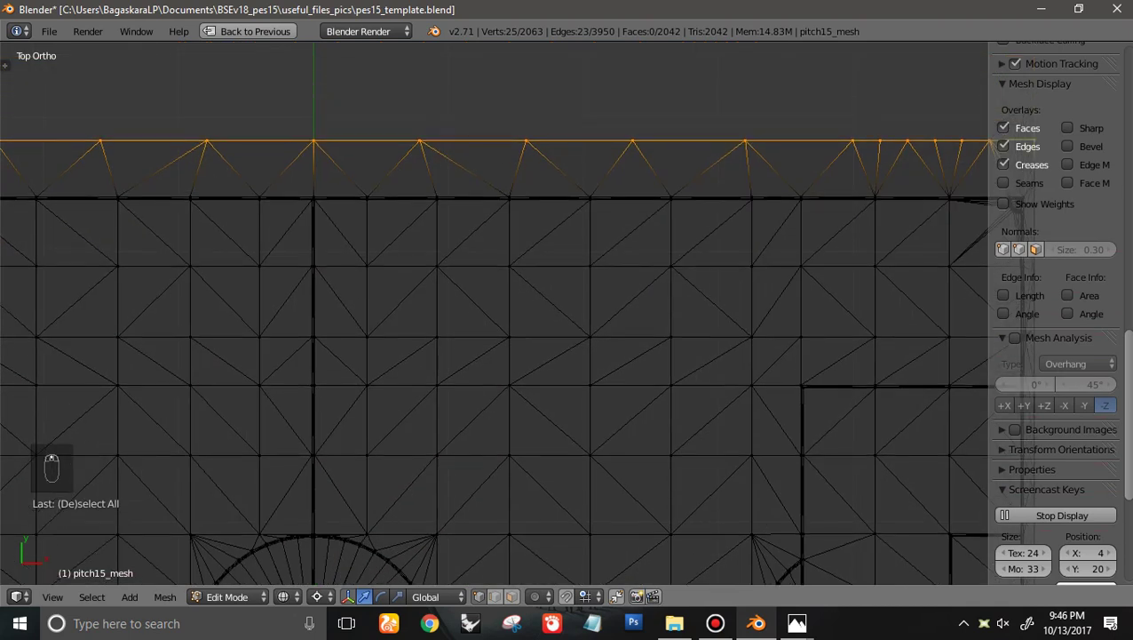
key("y")
key("Return")
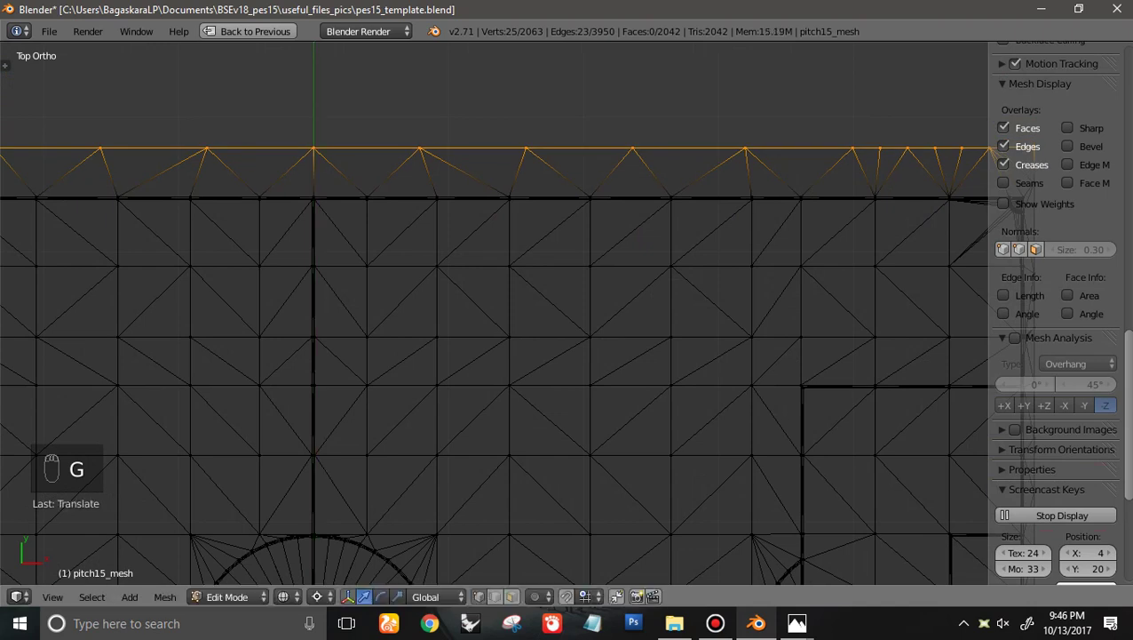
Clear the selection and box-select the upper part of the pitch's outer +X edge vertices
scroll(567, 313, "down", 3)
scroll(567, 313, "up", 9, "ctrl")
scroll(567, 313, "up", 2, "shift")
key("a")
scroll(1057, 356, "down", 3)
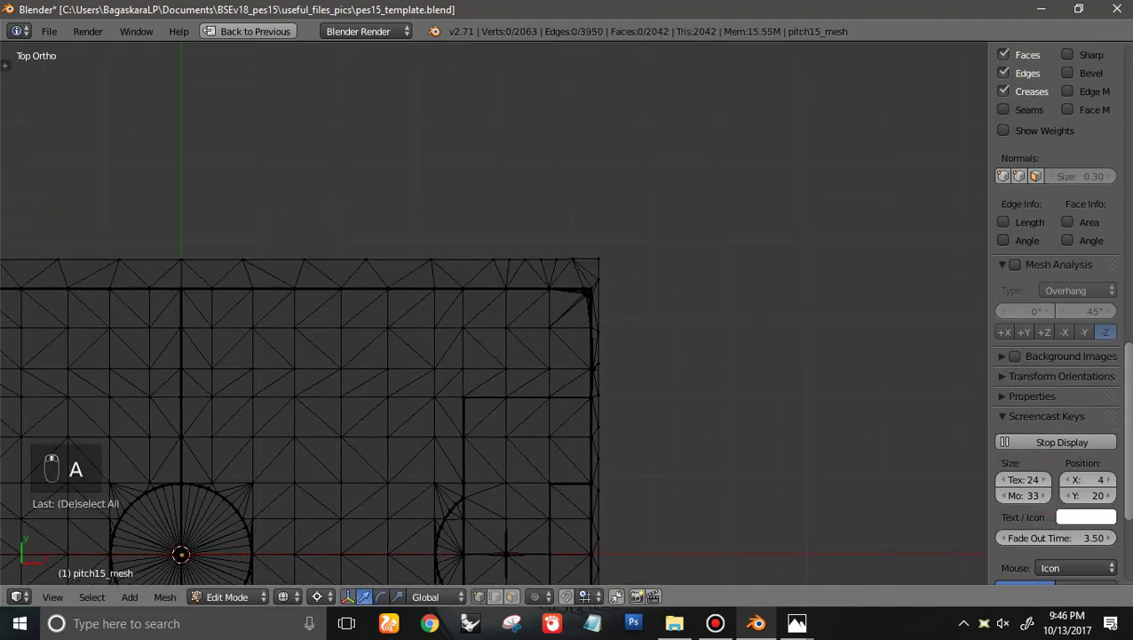
key("b")
left_click_drag(596, 203, 844, 583)
scroll(839, 568, "down", 3, "shift")
scroll(839, 569, "down", 13, "shift")
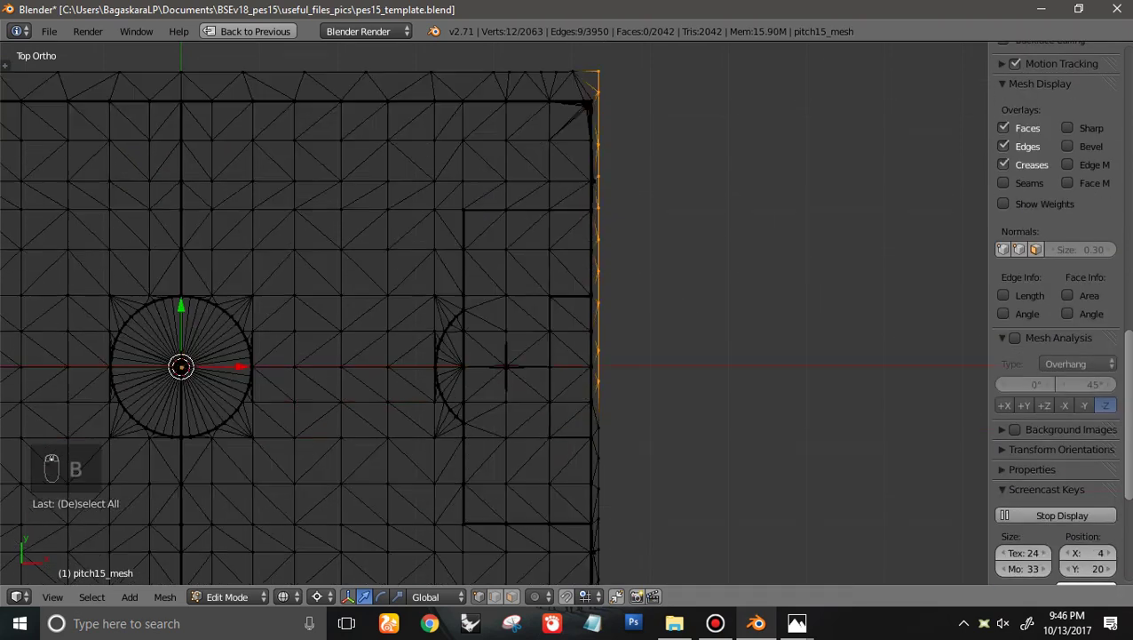
Extend the selection to the remaining lower vertices of the pitch's outer +X edge
key("s")
key("b")
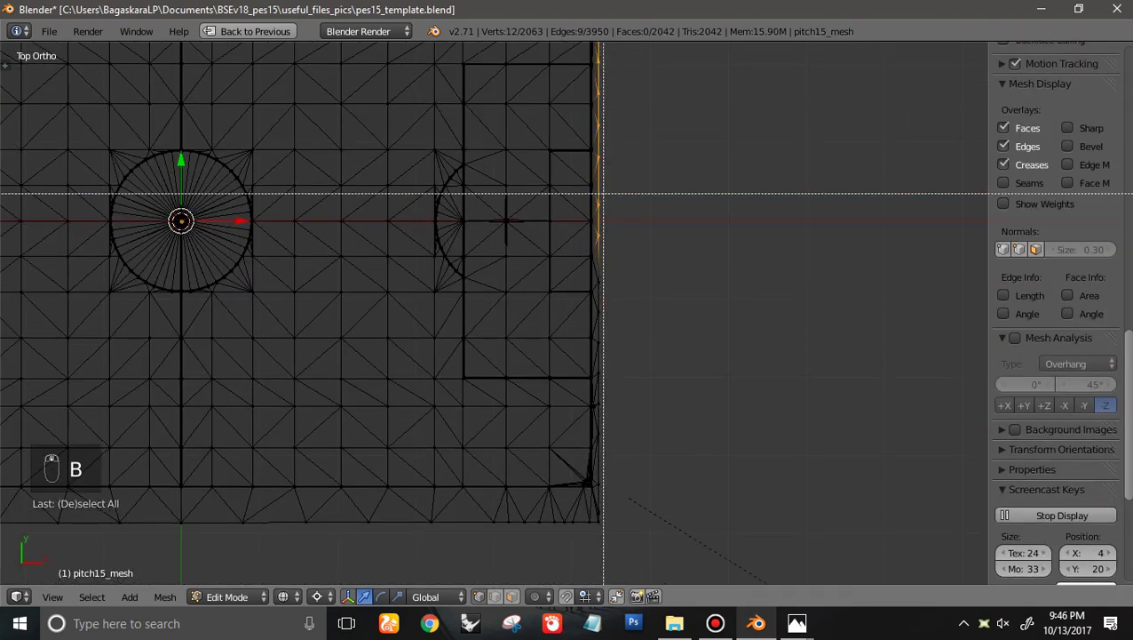
left_click_drag(595, 189, 754, 583)
scroll(869, 276, "down", 4)
scroll(494, 313, "up", 4)
scroll(495, 313, "up", 3, "ctrl")
scroll(495, 313, "down", 2, "shift")
scroll(495, 312, "up", 3, "shift")
scroll(569, 310, "up", 16, "shift")
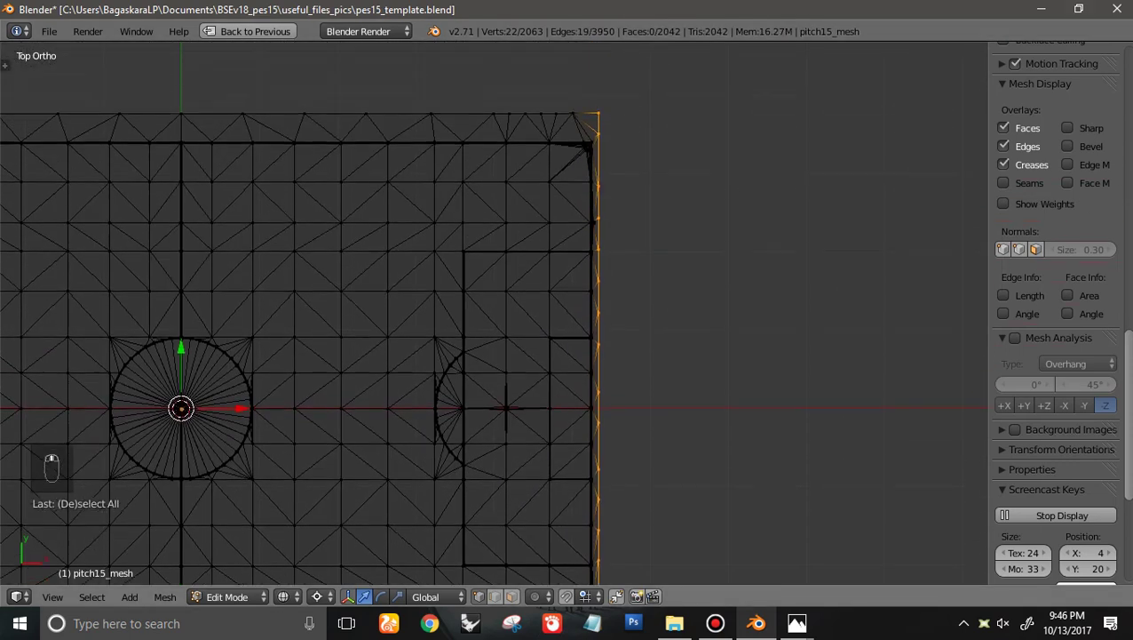
Move the selected +X edge vertices outward along the X axis to widen the border behind the goal line
scroll(569, 309, "up", 6)
key("g")
key("x")
key("Return")
scroll(569, 309, "down", 3)
scroll(569, 309, "down", 2, "shift")
scroll(495, 313, "down", 1, "shift")
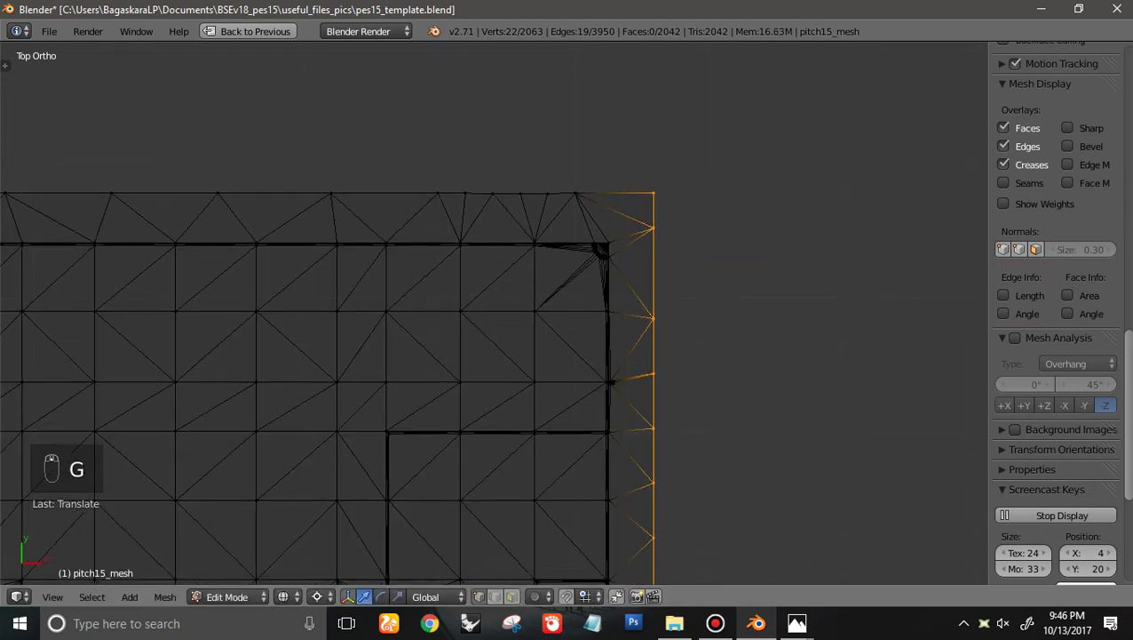
Check the aerial stadium photo and readjust the selected +X edge vertices along the X axis
left_click(796, 623)
mouse_move(744, 555)
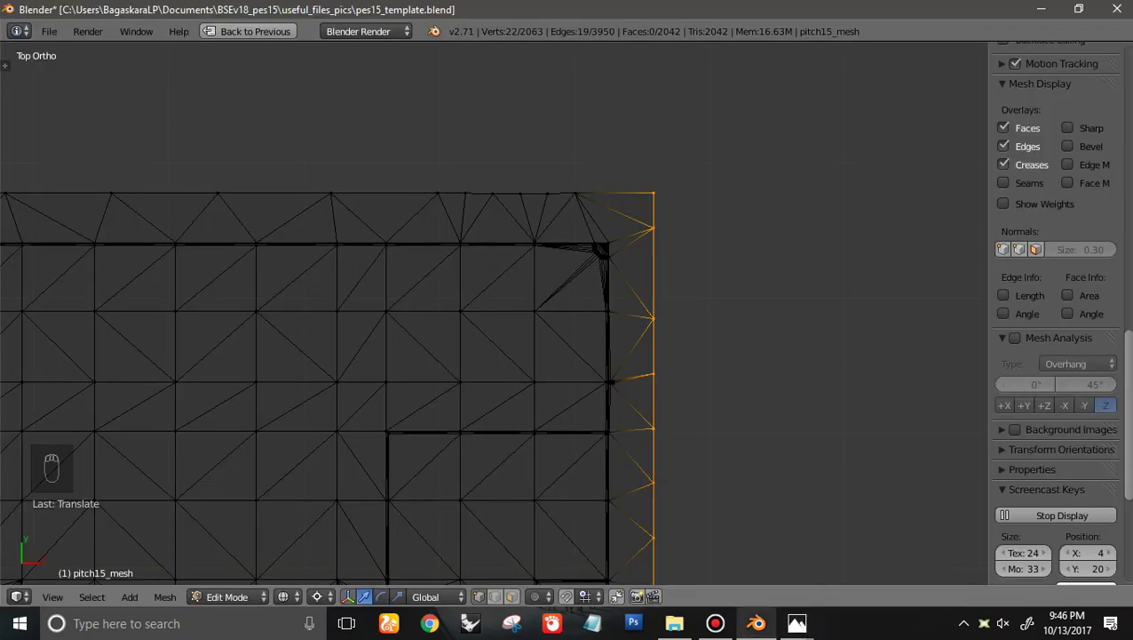
scroll(577, 319, "down", 3)
scroll(577, 320, "up", 1)
key("g")
key("x")
left_click(573, 314)
Clear the selection and box-select the upper vertices of the pitch's outer -X edge
scroll(572, 315, "down", 5)
scroll(573, 314, "down", 6, "ctrl")
scroll(573, 315, "down", 8, "ctrl")
scroll(572, 315, "up", 5)
key("a")
scroll(573, 314, "up", 2)
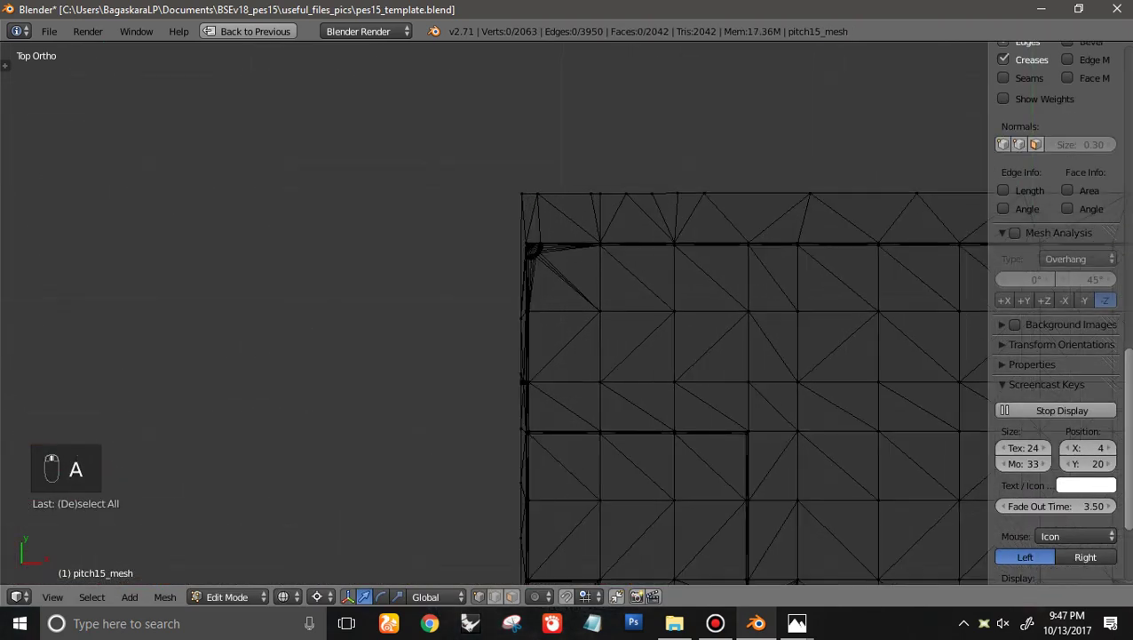
key("b")
left_click_drag(523, 143, 416, 376)
key("b")
left_click_drag(527, 414, 435, 583)
Extend the selection down to the remaining vertices of the pitch's outer -X edge
key("b")
scroll(435, 577, "down", 5, "shift")
scroll(567, 312, "down", 2, "shift")
scroll(567, 313, "down", 4)
scroll(567, 312, "down", 6, "shift")
key("b")
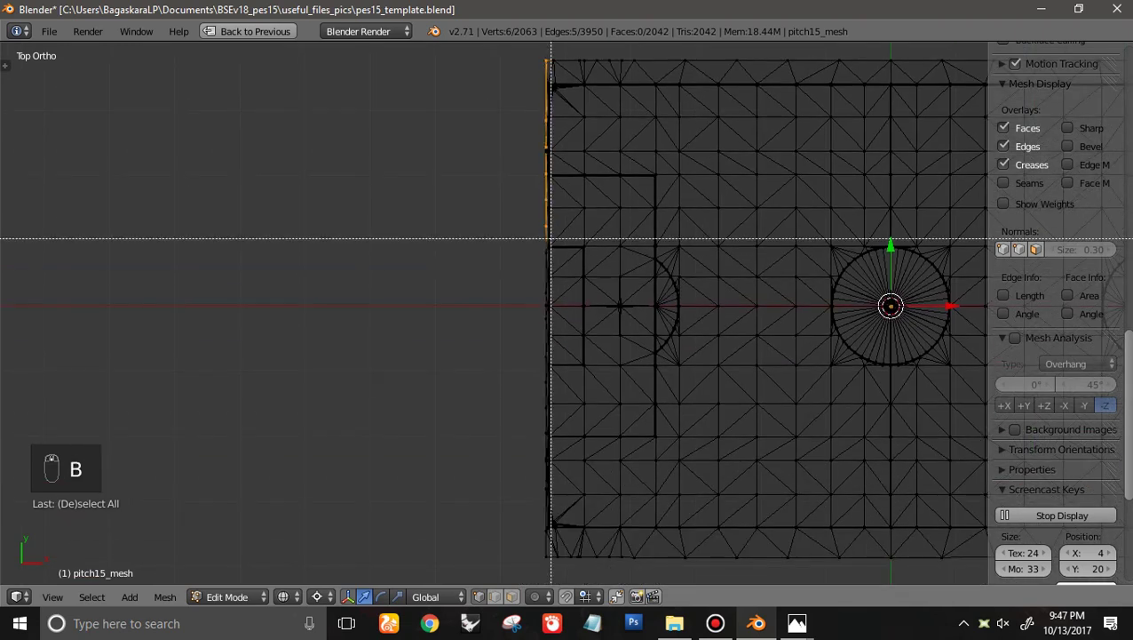
left_click_drag(547, 226, 400, 583)
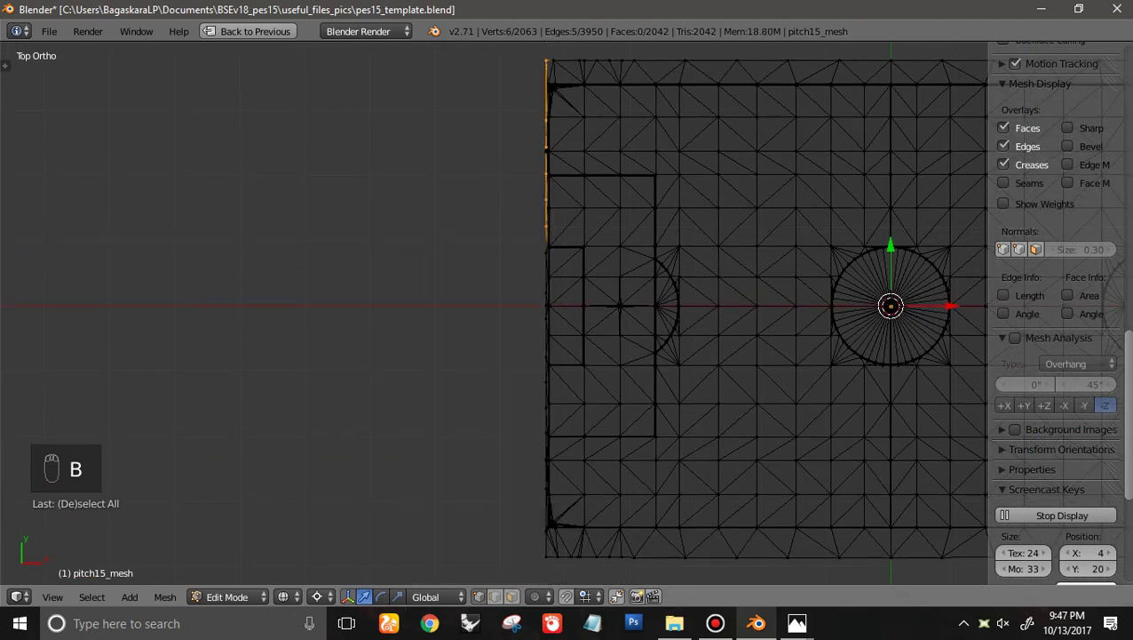
key("b")
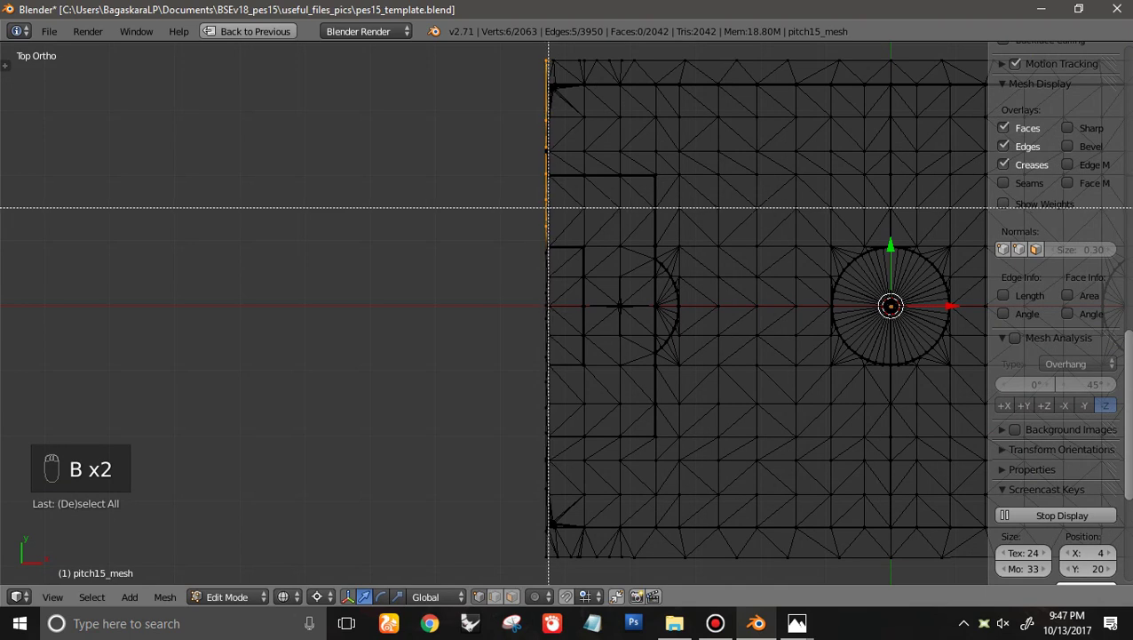
left_click_drag(547, 208, 354, 582)
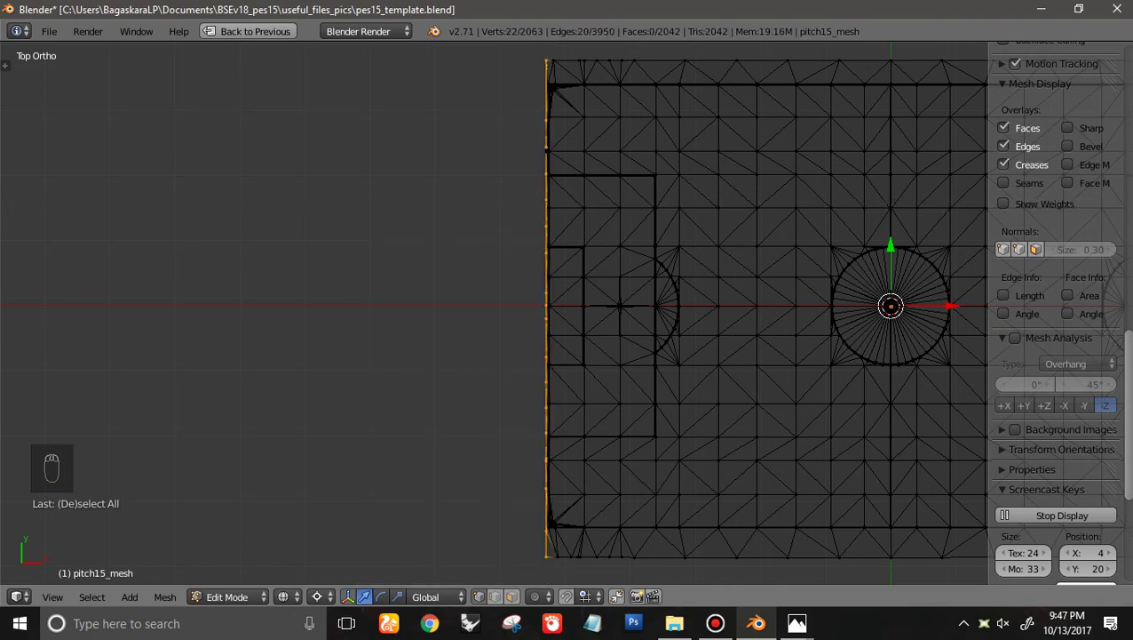
Examine the selected vertices along the full length of the pitch's -X edge
scroll(494, 313, "up", 3, "shift")
scroll(494, 313, "up", 5)
scroll(494, 312, "down", 10, "shift")
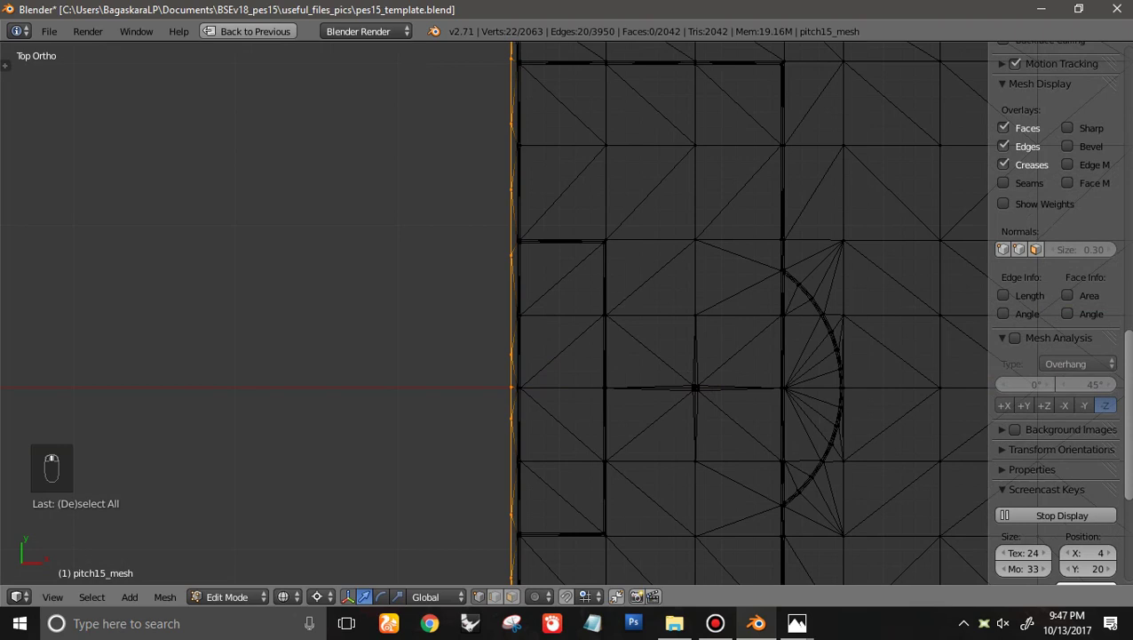
scroll(494, 312, "up", 16, "shift")
scroll(493, 312, "down", 7)
scroll(494, 312, "down", 4)
scroll(494, 312, "up", 6, "ctrl")
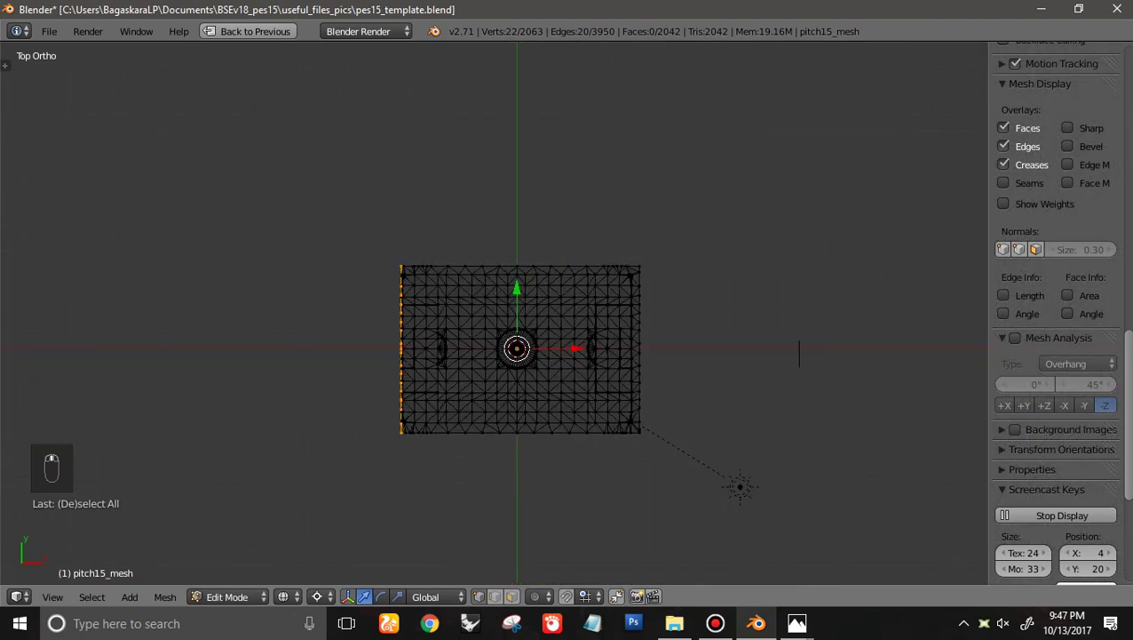
Move the selected -X edge of the pitch outward along the X axis to about X -56.7
scroll(494, 313, "up", 4)
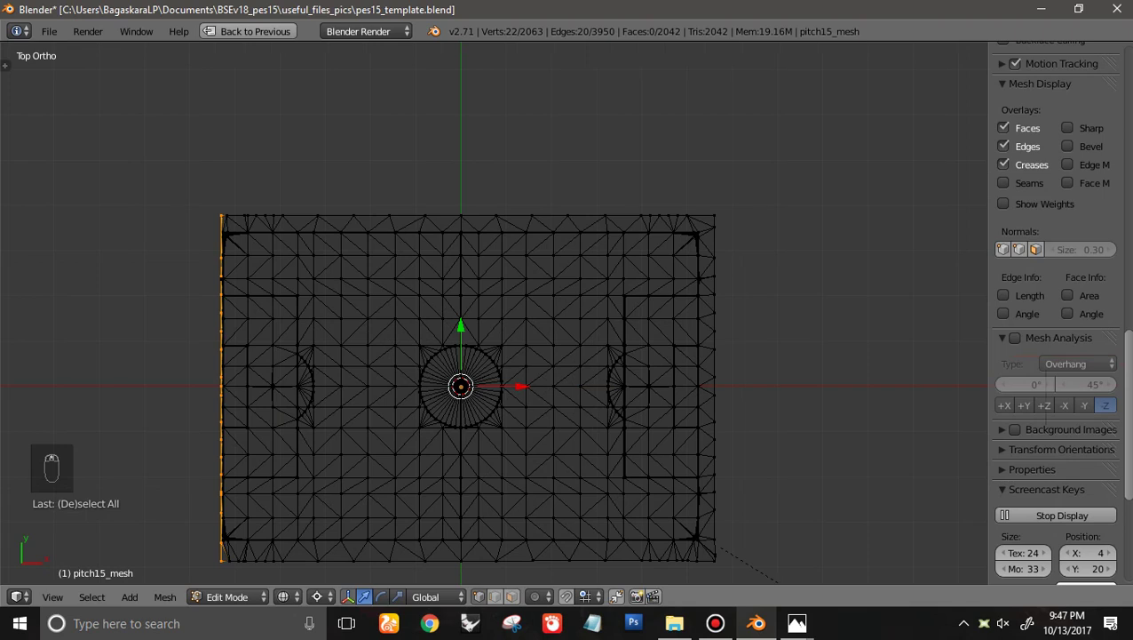
key("g")
key("x")
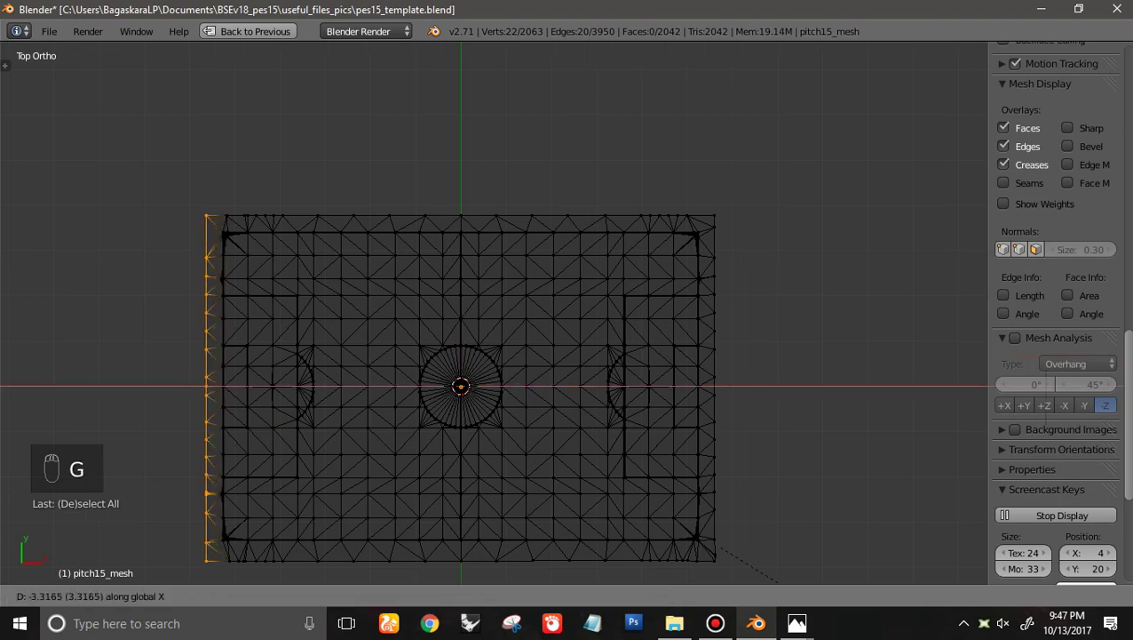
key("Return")
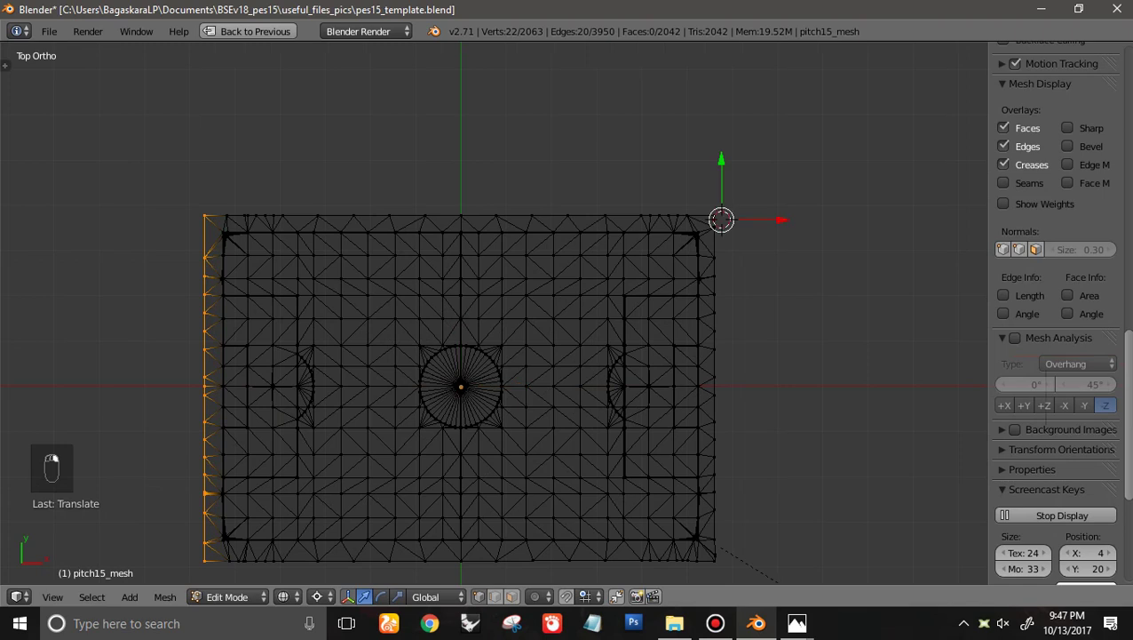
Select a vertex on the pitch's +X edge and copy the 3D cursor's X location, 57.6616
right_click(715, 276)
scroll(1057, 311, "up", 15)
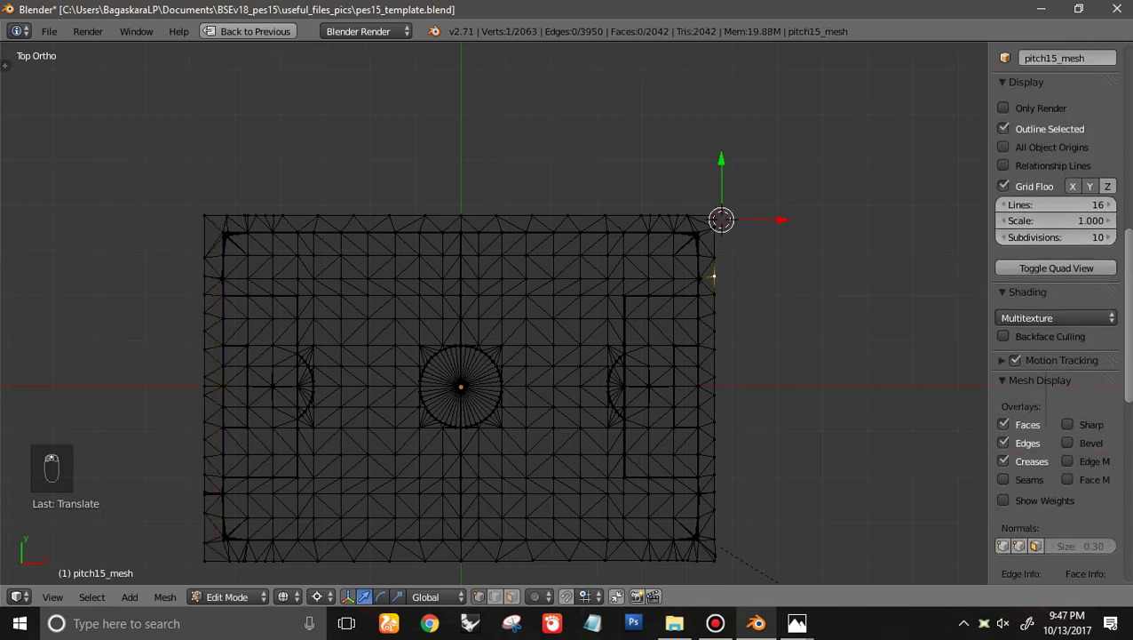
scroll(1057, 311, "up", 9)
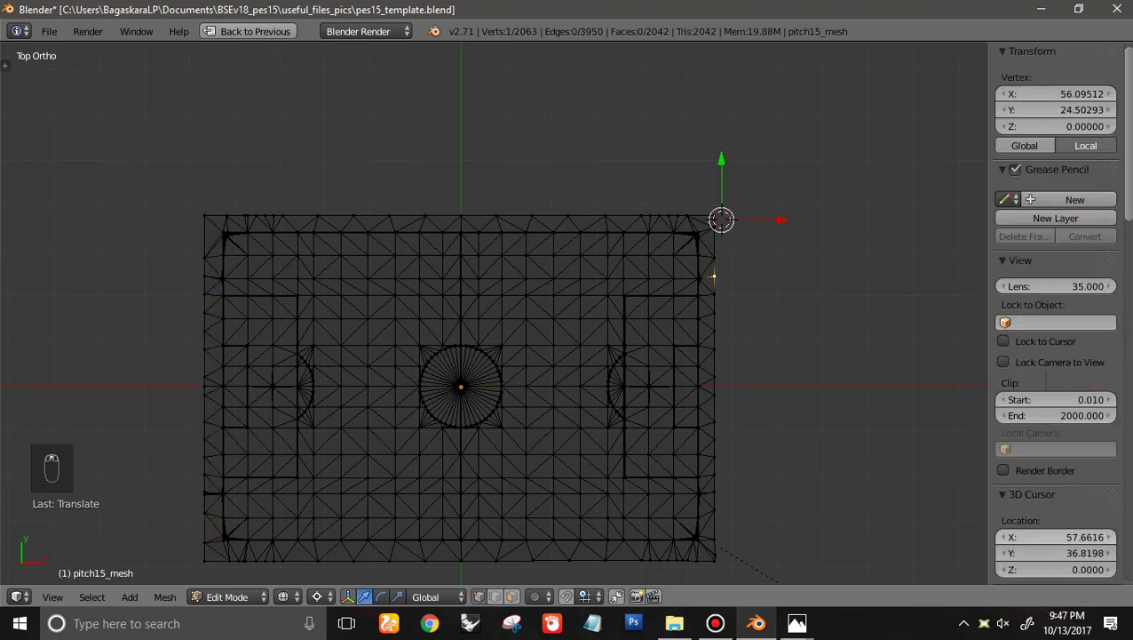
left_click(1055, 537)
key("ctrl+c")
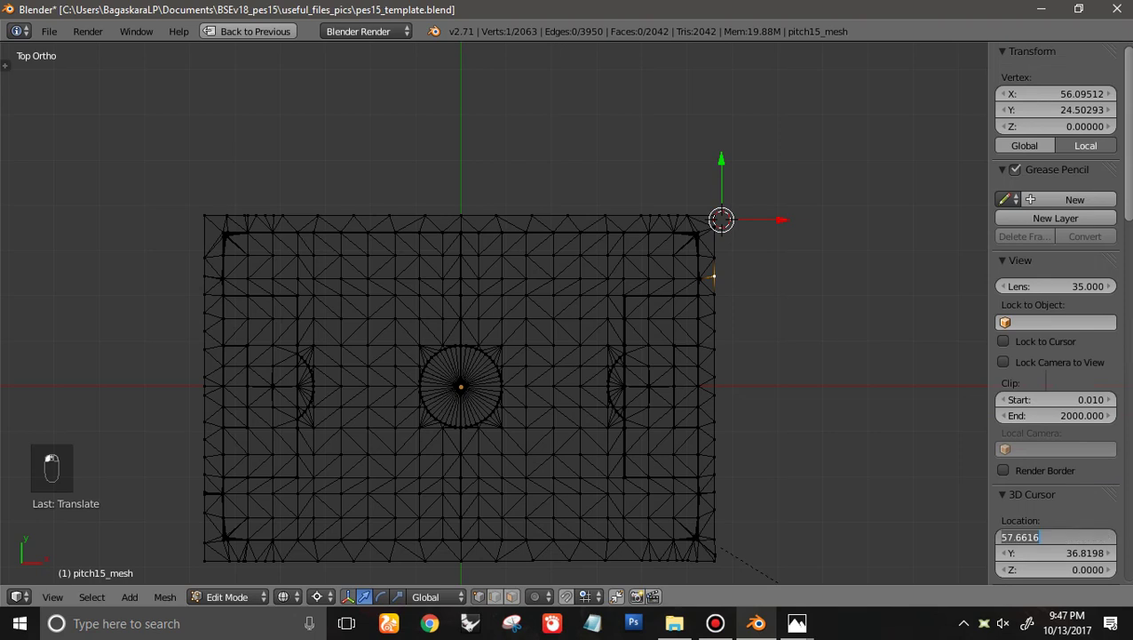
key("Return")
Box-select only the vertices of the pitch's outer -X edge and set their median X to -57.6616
scroll(493, 313, "down", 1)
key("a")
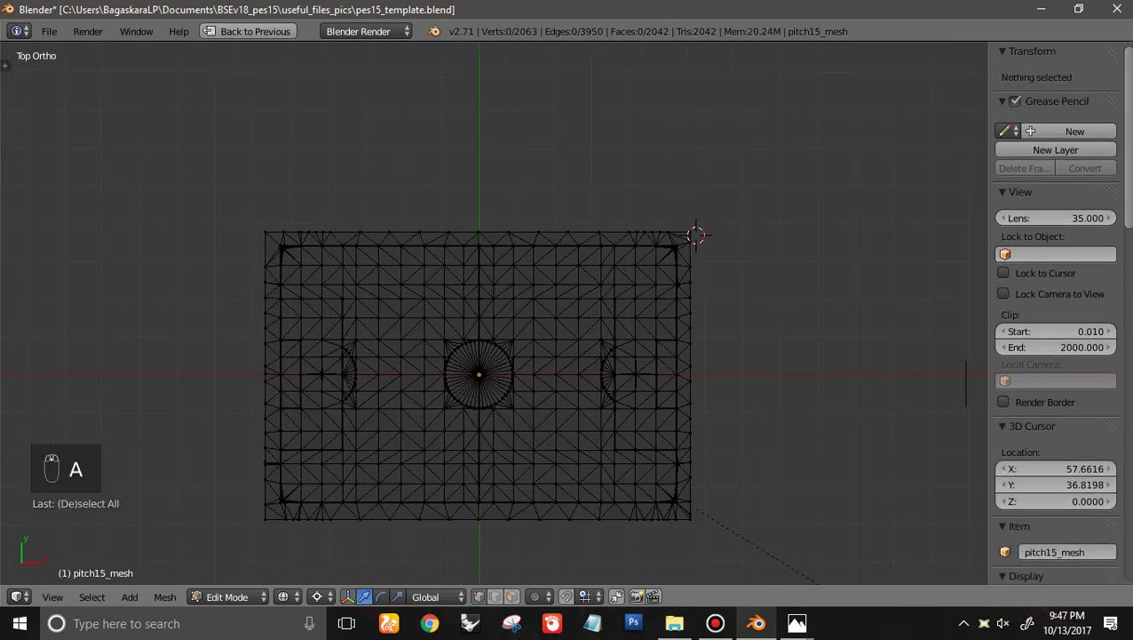
key("b")
left_click_drag(273, 198, 154, 583)
left_click_drag(154, 198, 149, 196)
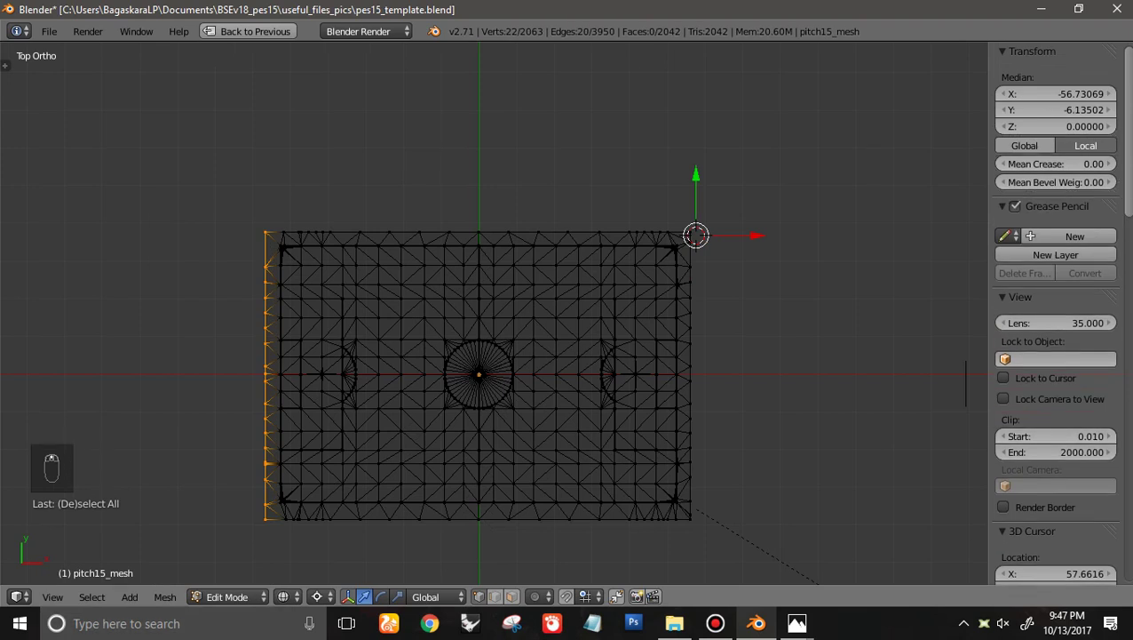
left_click(1056, 94)
key("ctrl+v")
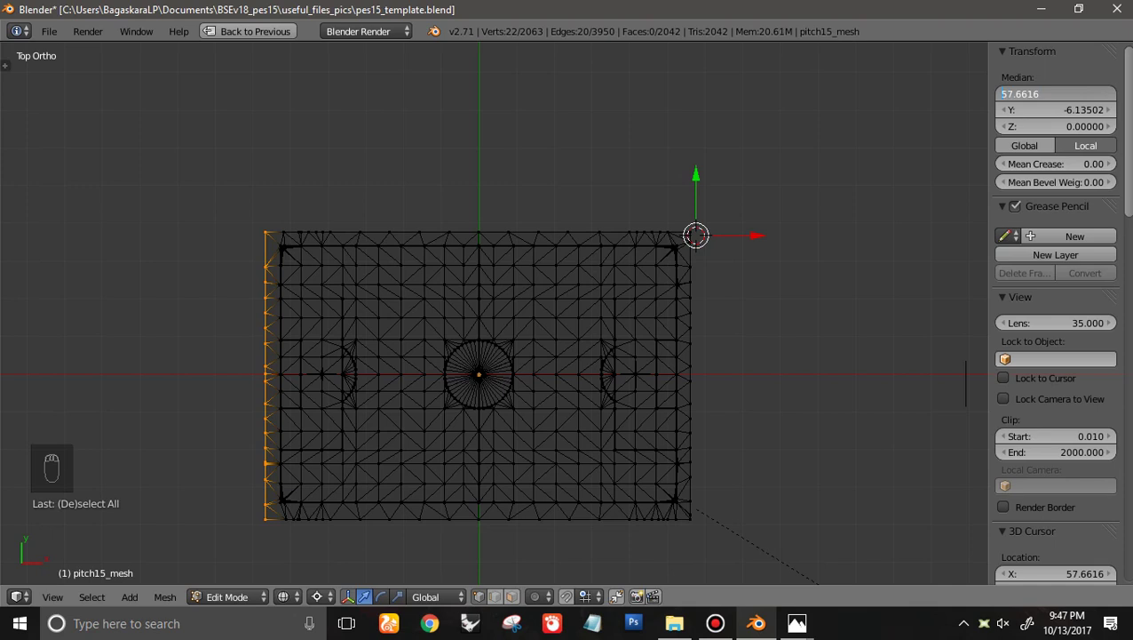
key("Return")
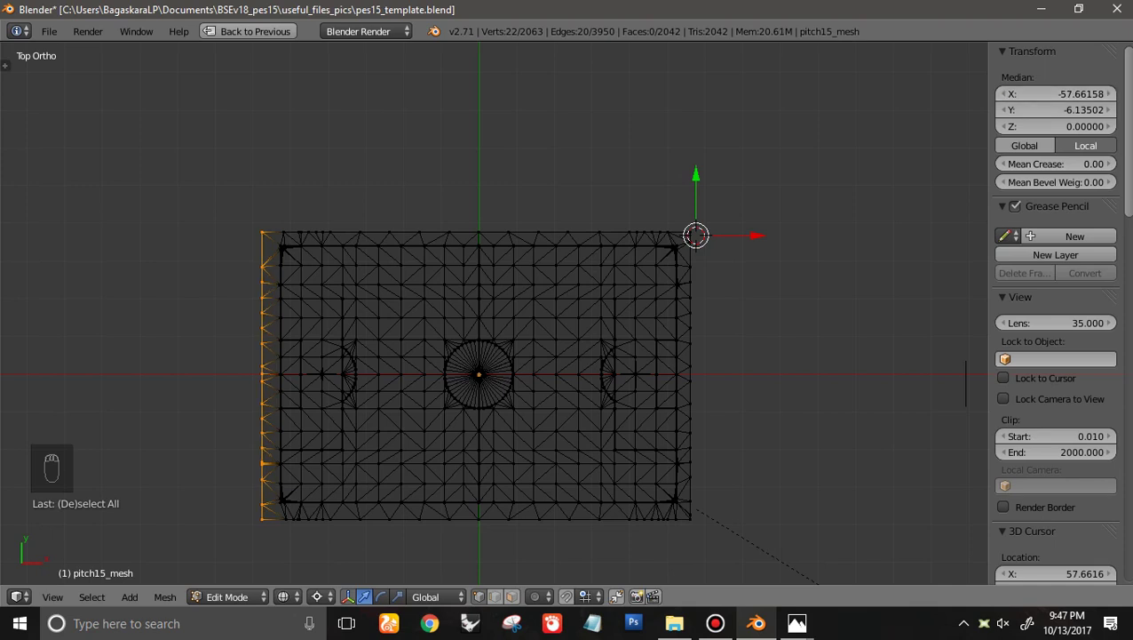
Clear the vertex selection and snap the 3D cursor to the center
key("a")
scroll(751, 197, "up", 4)
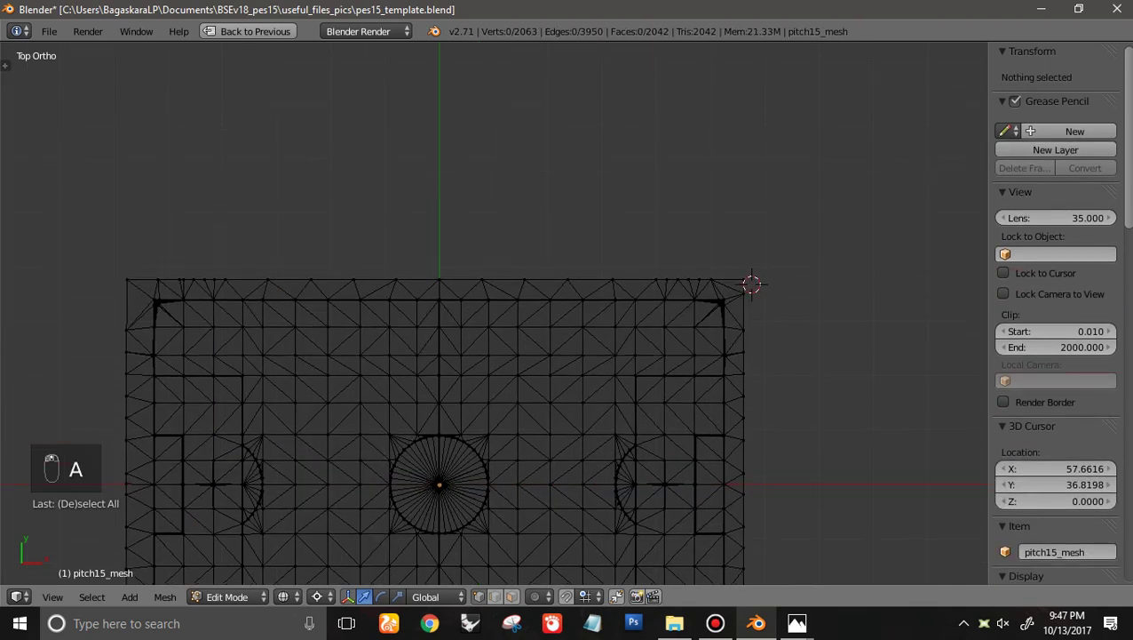
scroll(382, 414, "down", 4)
key("shift+s")
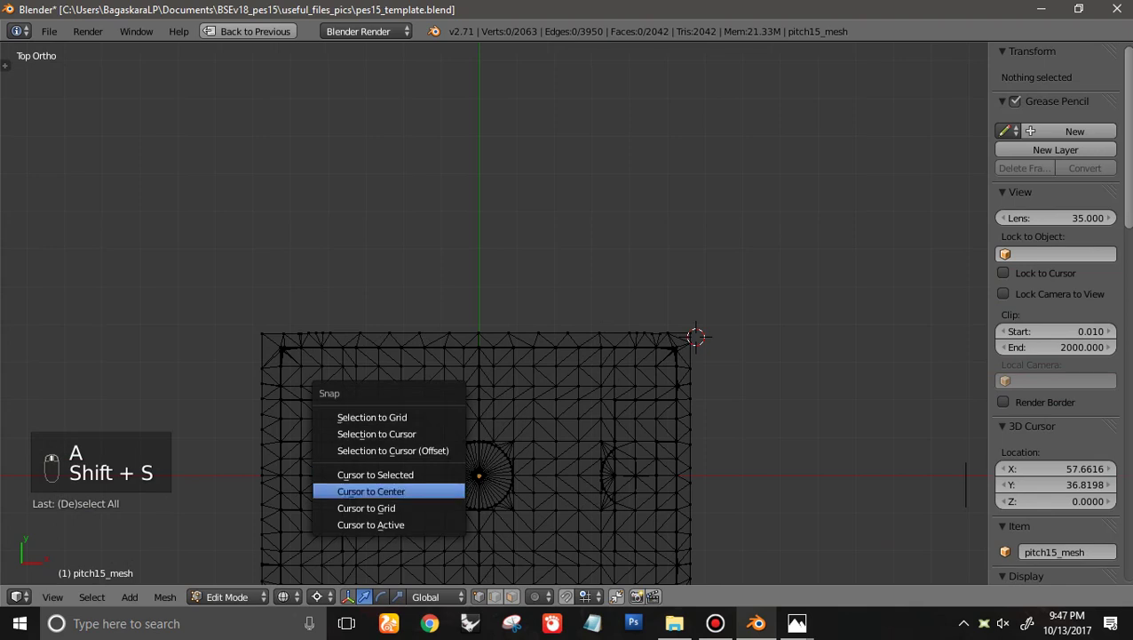
left_click(382, 488)
left_click(321, 597)
left_click(353, 559)
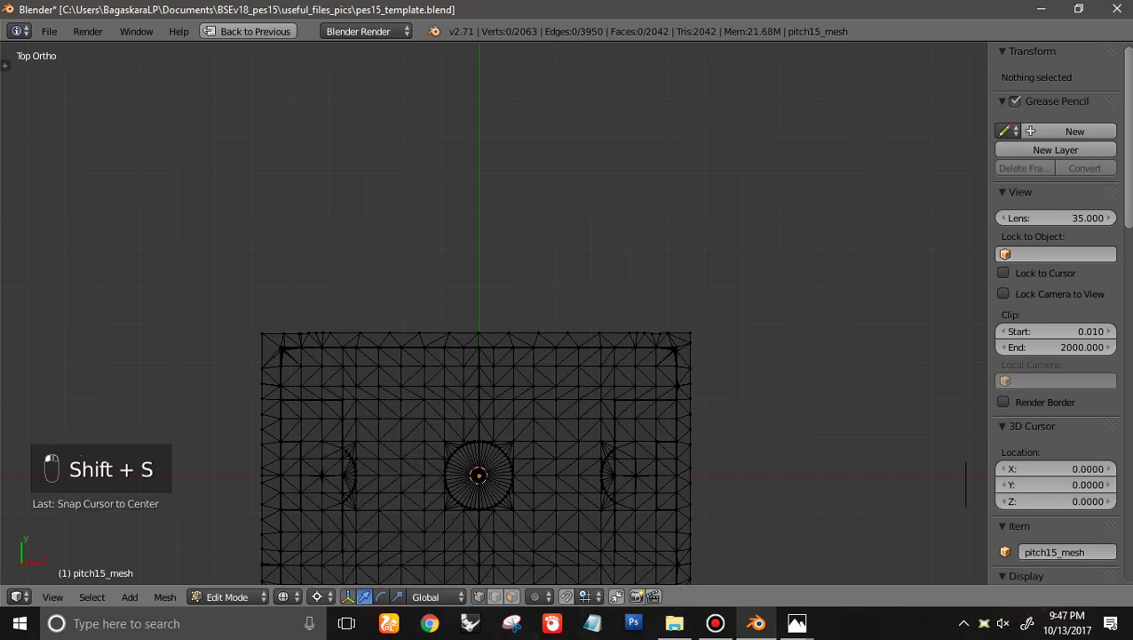
key("shift+a")
left_click(396, 341)
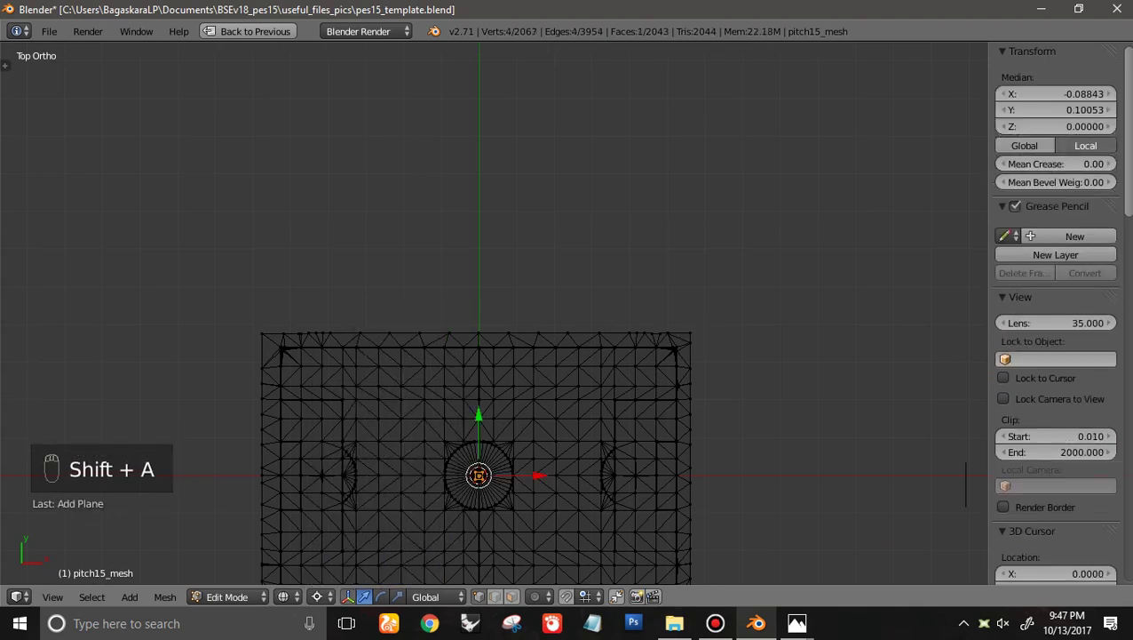
left_click_drag(478, 415, 479, 349)
left_click_drag(569, 315, 569, 314)
scroll(569, 314, "up", 6)
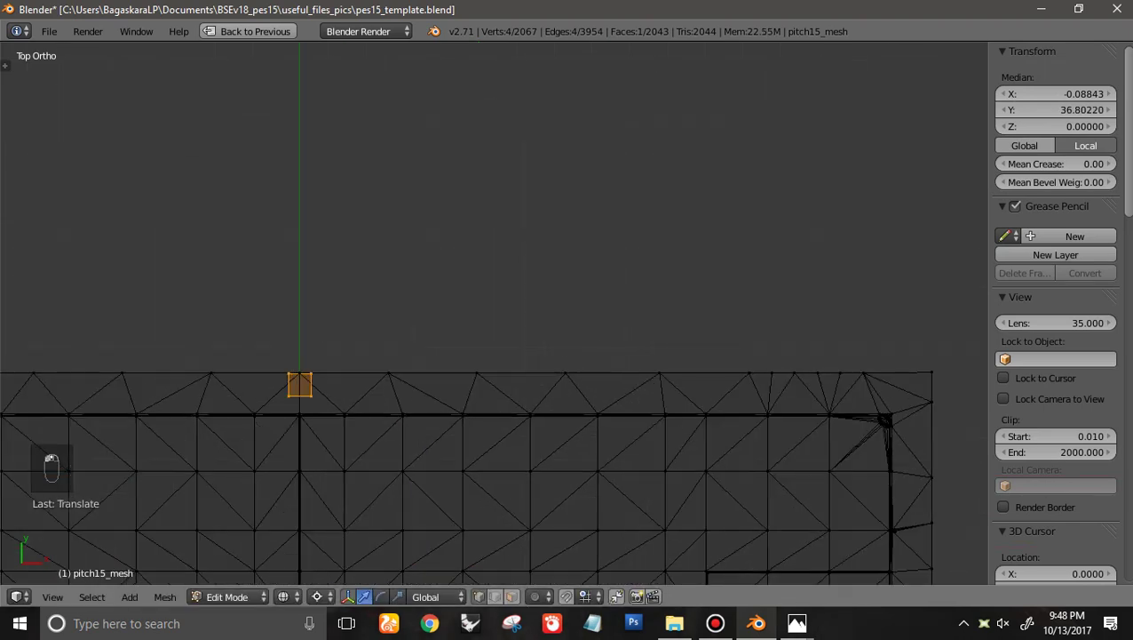
key("ctrl+z")
scroll(538, 324, "down", 7)
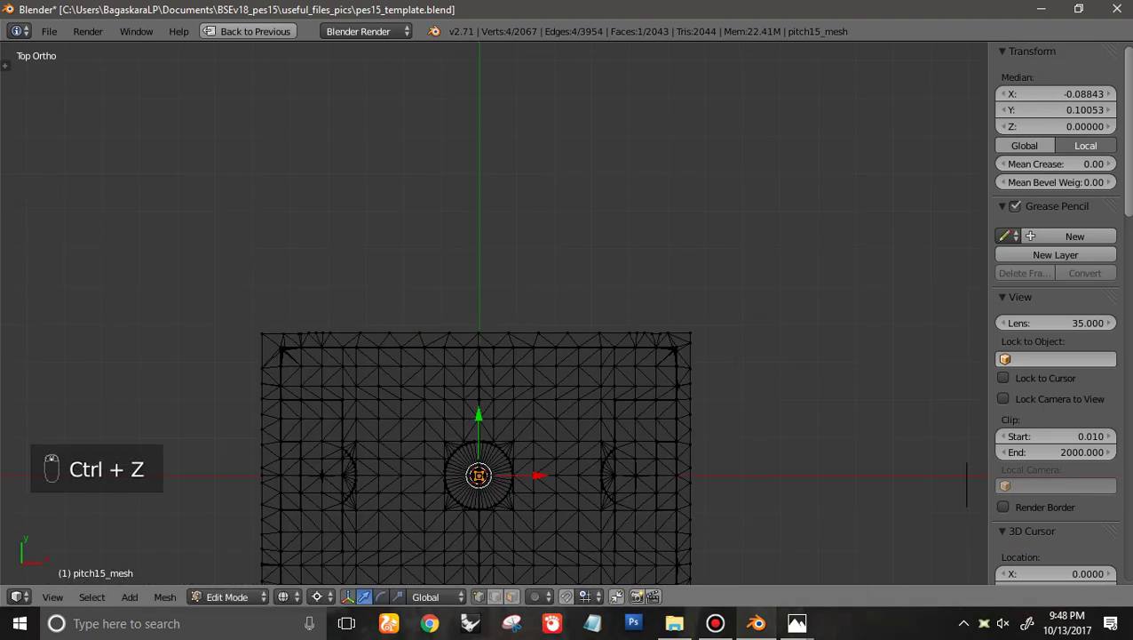
key("ctrl+z")
Leave Edit Mode, add a plane as a separate object and move it along Y to the pitch's +Y border
key("Tab")
key("shift+a")
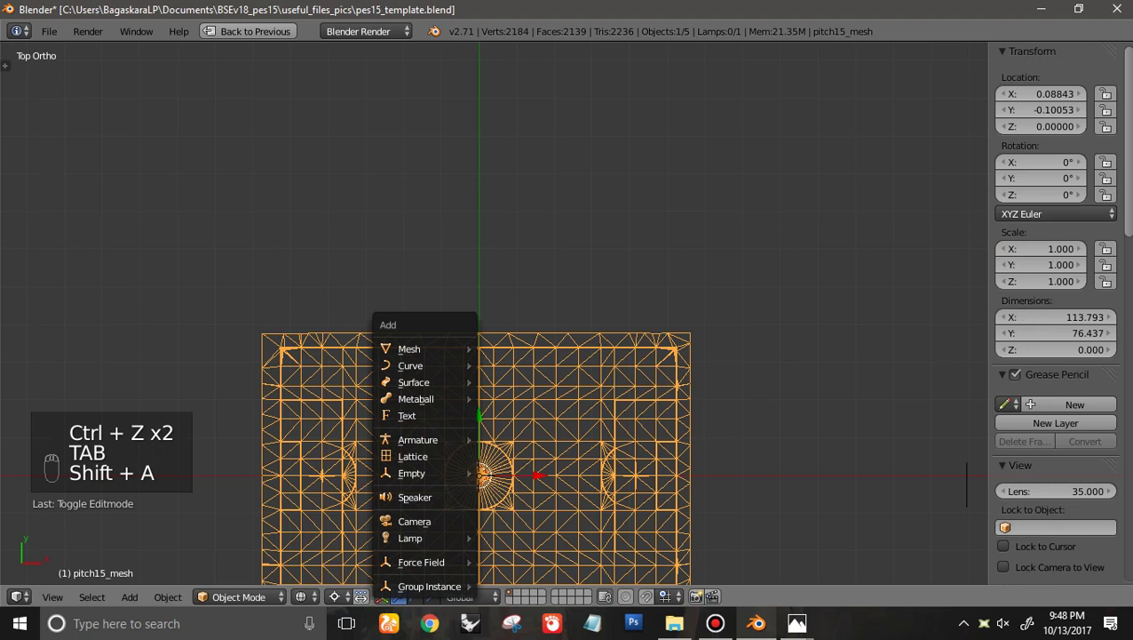
mouse_move(418, 348)
left_click(513, 349)
left_click_drag(480, 416, 480, 275)
scroll(569, 314, "up", 3)
scroll(569, 313, "up", 3)
Change the pivot point mode and place the plane just outside the pitch's +Y border at about X 1.0, Y 38.7
left_click(339, 596)
left_click(373, 577)
scroll(399, 444, "down", 3, "ctrl")
scroll(399, 444, "up", 4)
left_click_drag(176, 396, 176, 354)
scroll(231, 382, "down", 4, "ctrl")
left_click_drag(342, 414, 365, 414)
scroll(365, 414, "down", 3, "ctrl")
Edit the plane, select its outer +Y edge and stretch it along the Y axis to about Y 8.7
key("Tab")
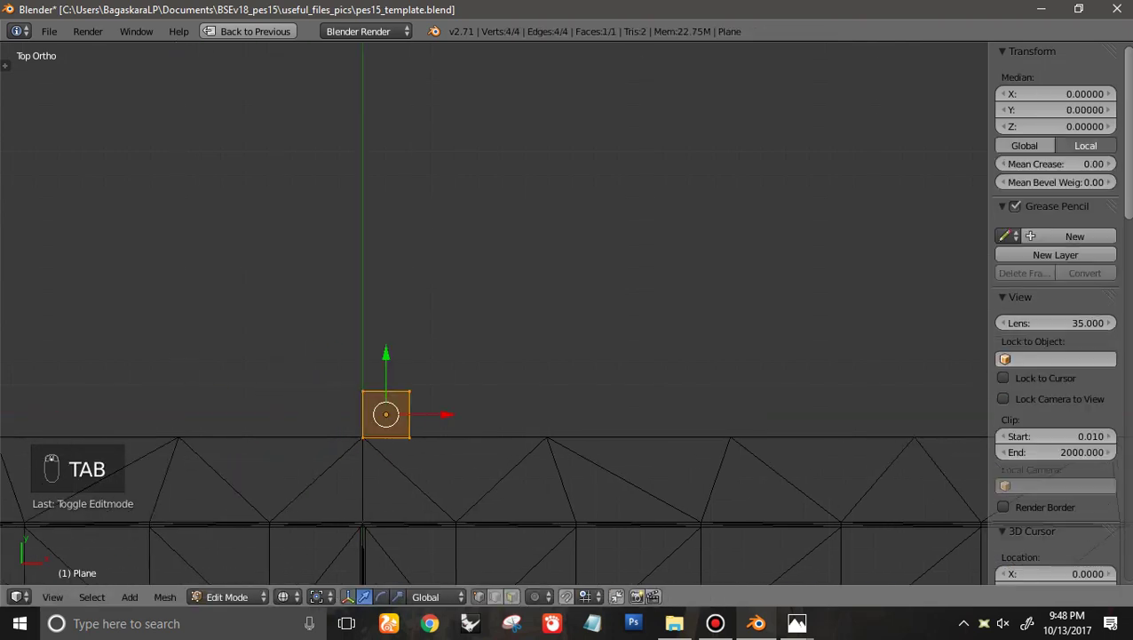
key("a")
key("c")
left_click_drag(414, 382, 342, 381)
right_click(388, 353)
left_click_drag(388, 352, 388, 323)
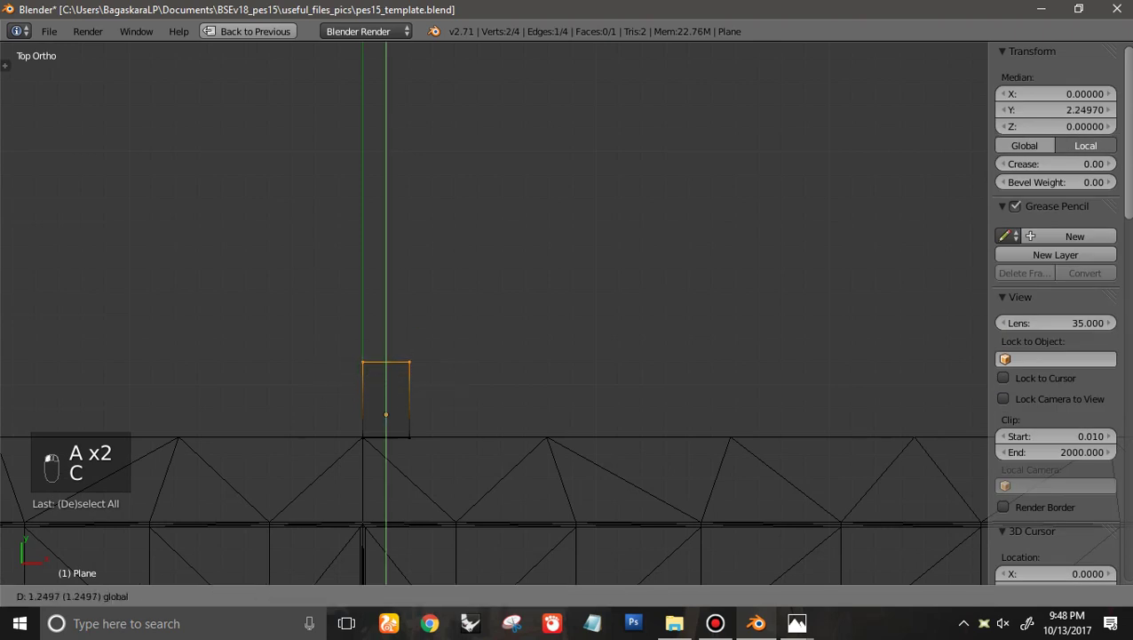
left_click_drag(388, 186, 389, 173)
scroll(388, 172, "down", 8)
scroll(388, 172, "up", 5, "shift")
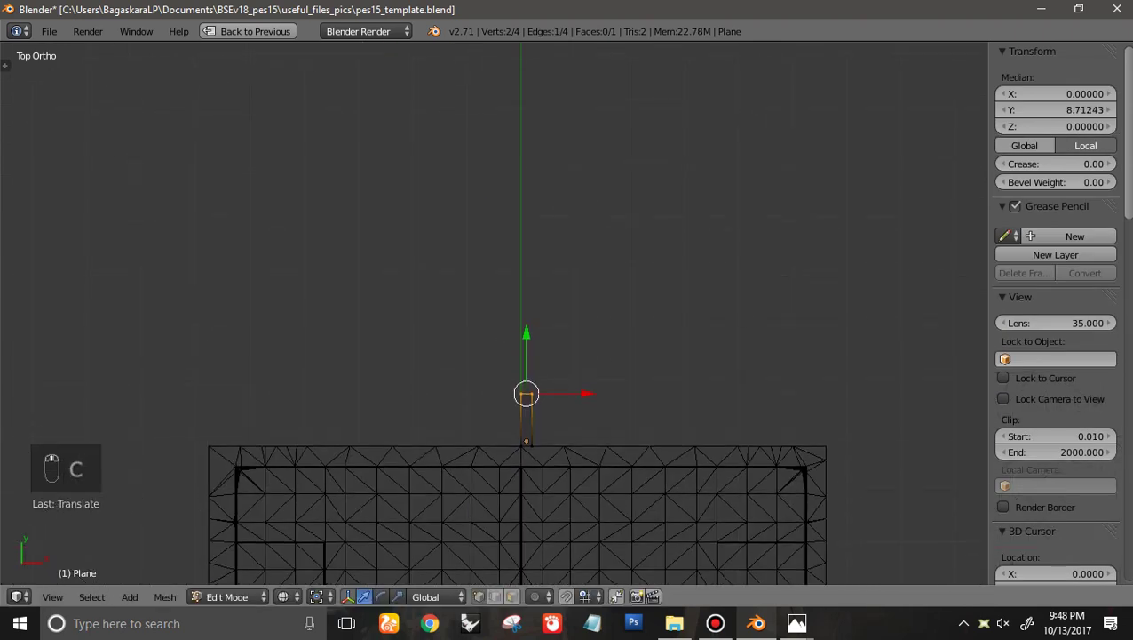
Extend the plane's outer edge further along the Y axis to about Y 13.6 and return to Object Mode
scroll(388, 172, "up", 3)
left_click_drag(496, 391, 496, 345)
scroll(496, 346, "down", 7, "shift")
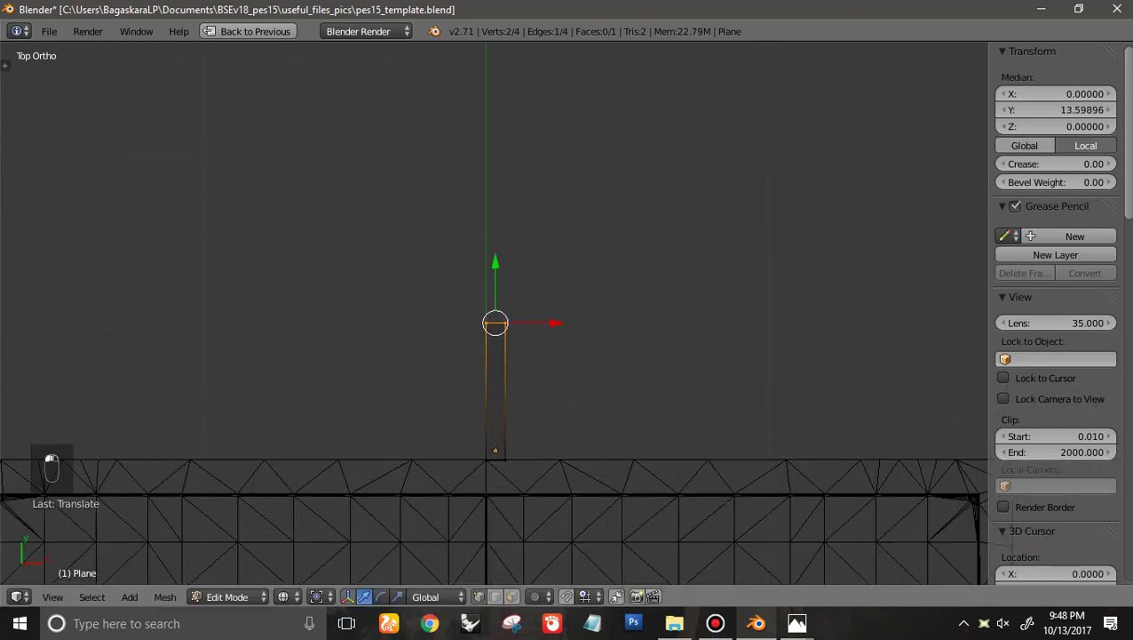
scroll(496, 346, "down", 6)
scroll(532, 355, "up", 4)
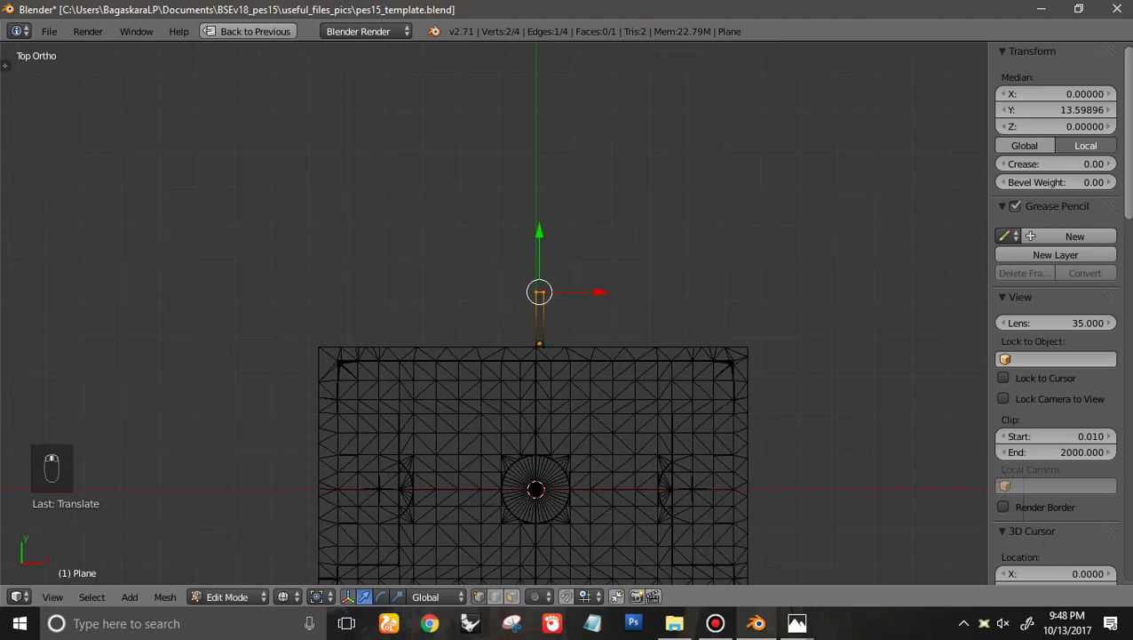
key("Tab")
Append the staff_up object from SWM(Finishing).blend in the Stadion Wibawa Mukti folder
left_click(49, 31)
left_click(75, 290)
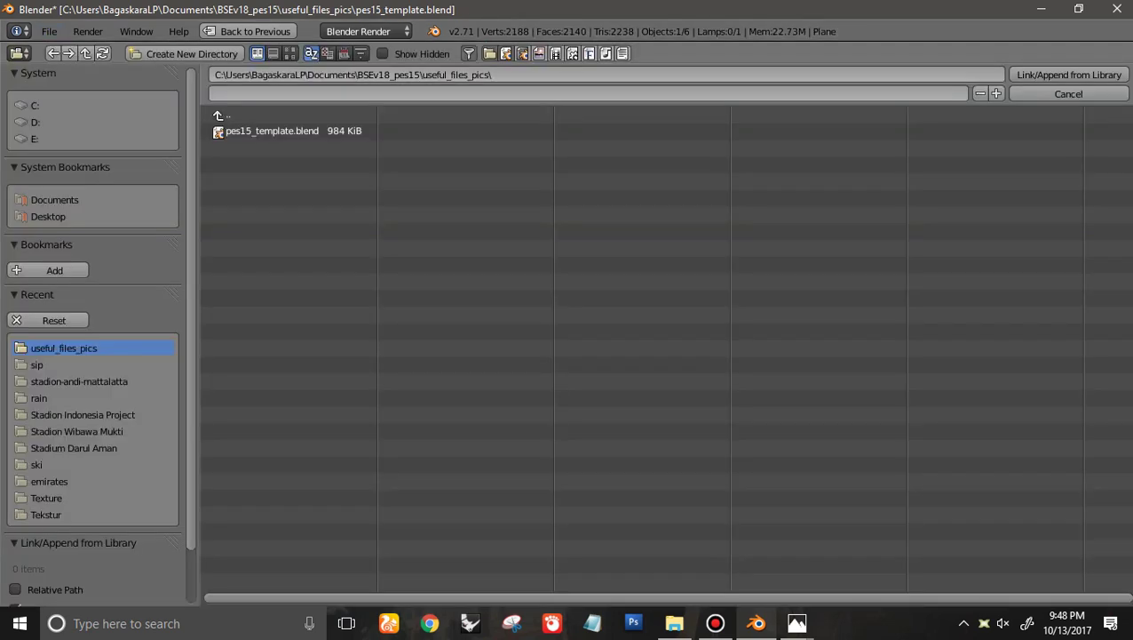
left_click(79, 382)
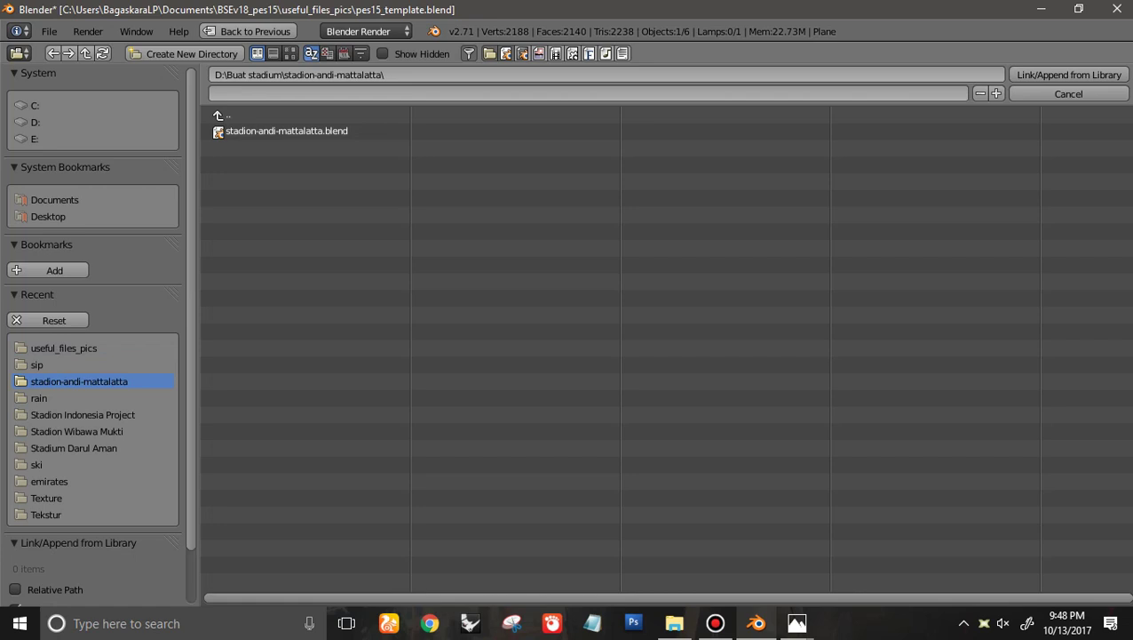
left_click(77, 431)
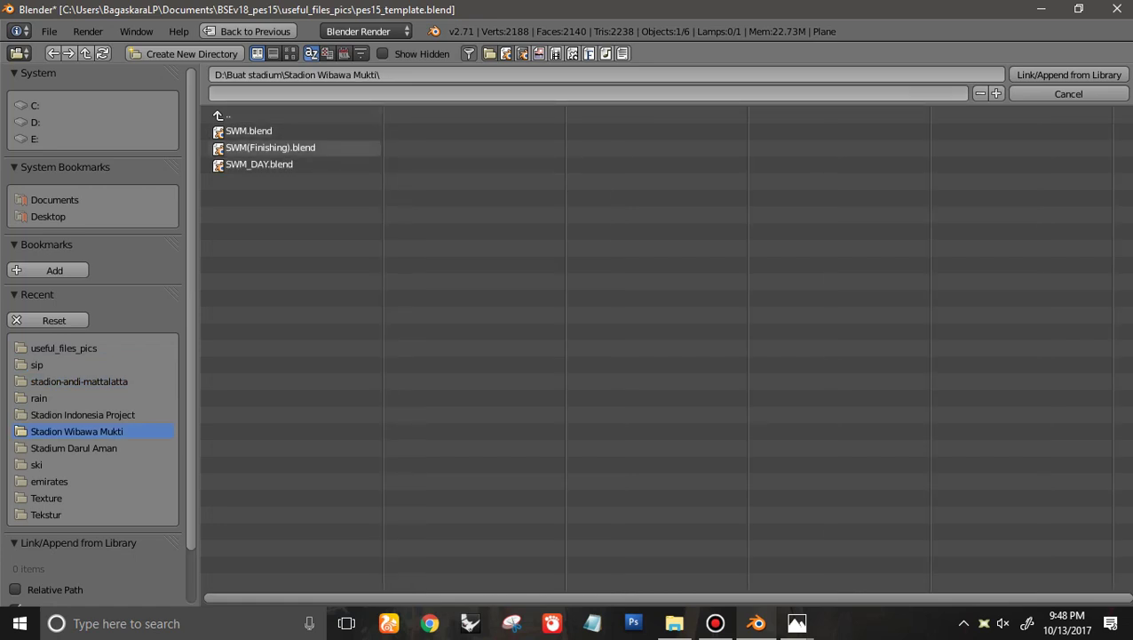
left_click(270, 148)
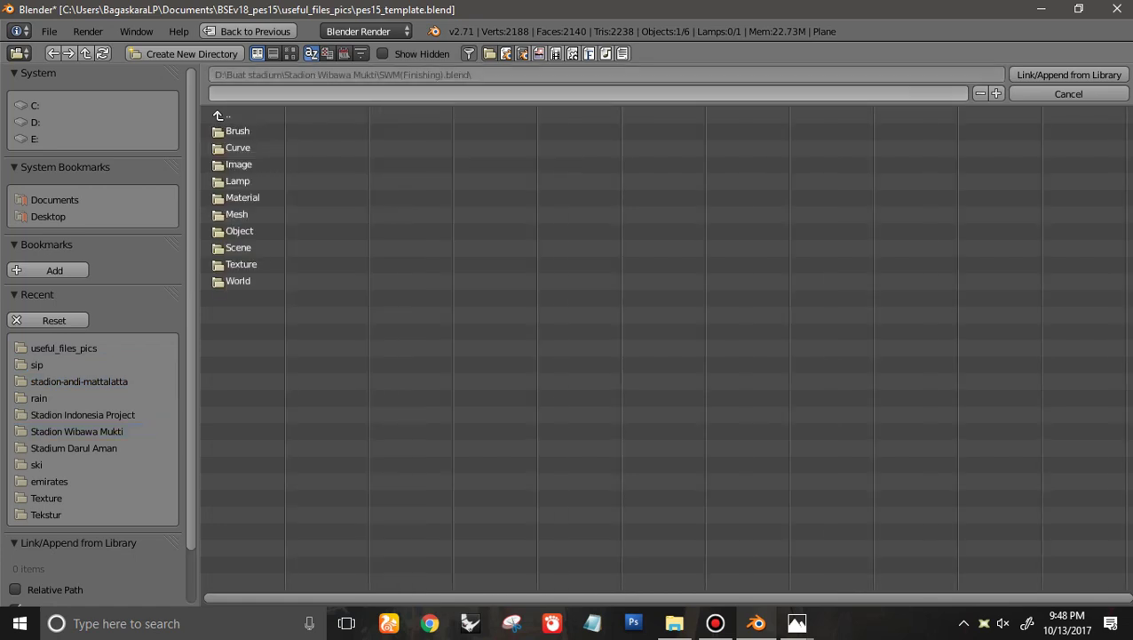
left_click(239, 230)
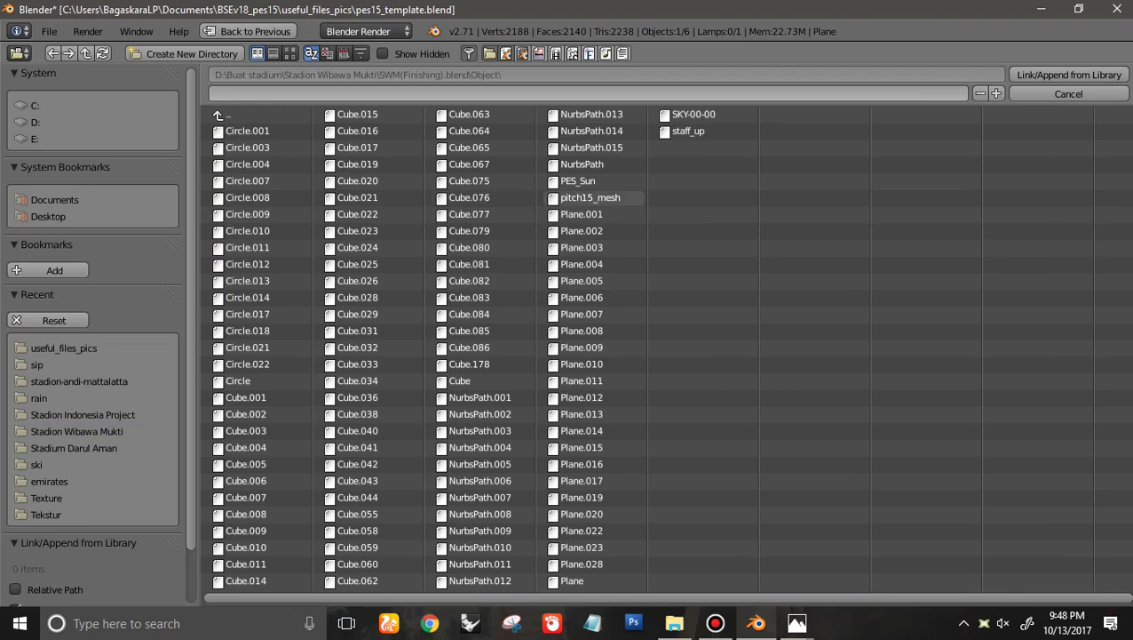
double_click(697, 131)
Move the appended staff_up object about 4.9 units along the Y axis toward the pitch
scroll(568, 313, "up", 3)
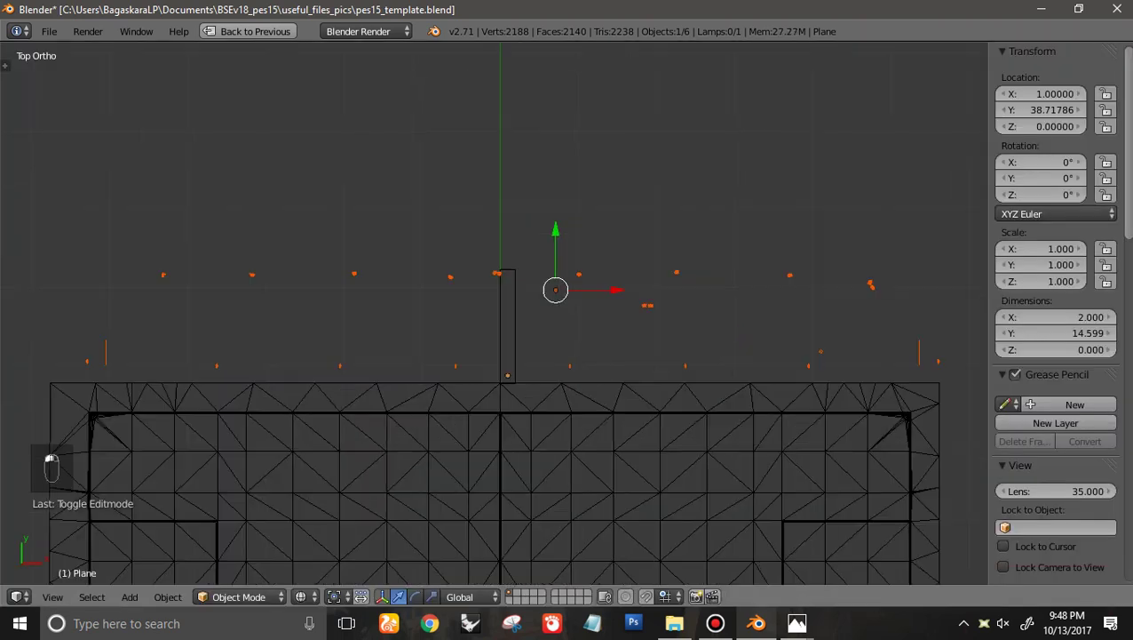
key("shift+d")
key("y")
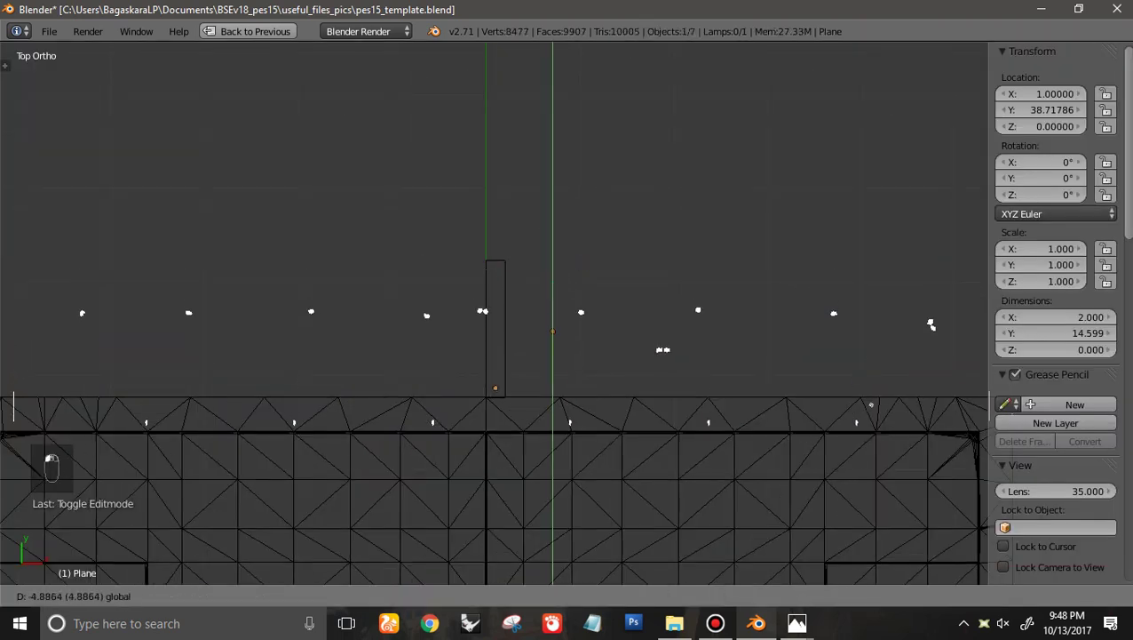
left_click_drag(553, 270, 552, 271)
scroll(552, 284, "up", 2)
Pull the plane's outer edge back along the Y axis toward the pitch, checking its depth against the aerial stadium photo
right_click(475, 302)
key("Tab")
left_click_drag(463, 177, 463, 202)
mouse_move(797, 622)
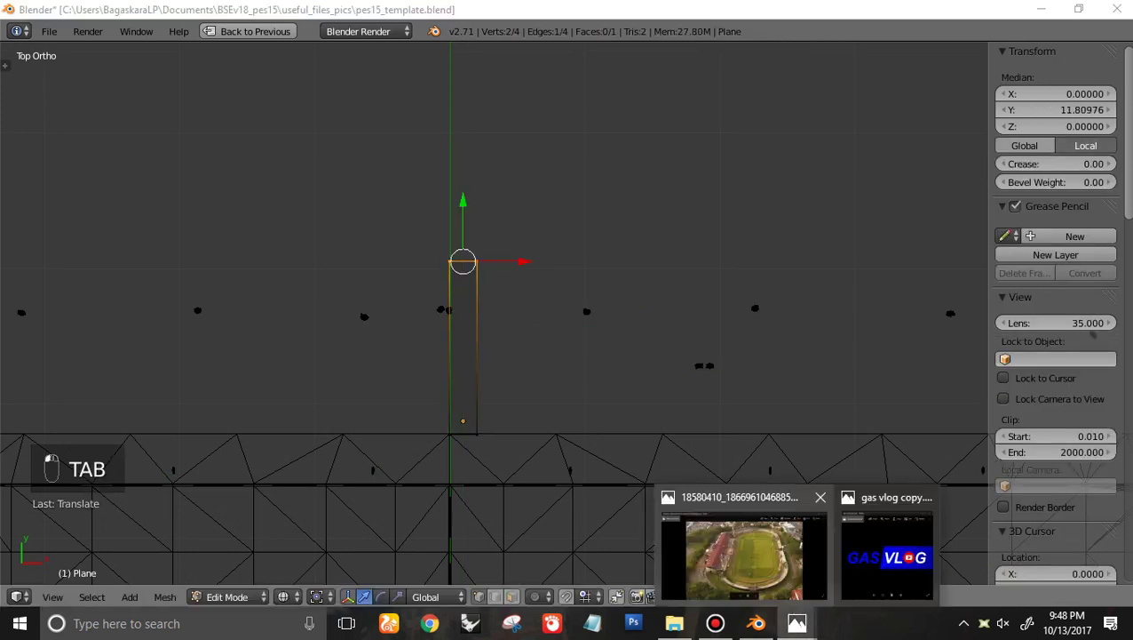
left_click(734, 542)
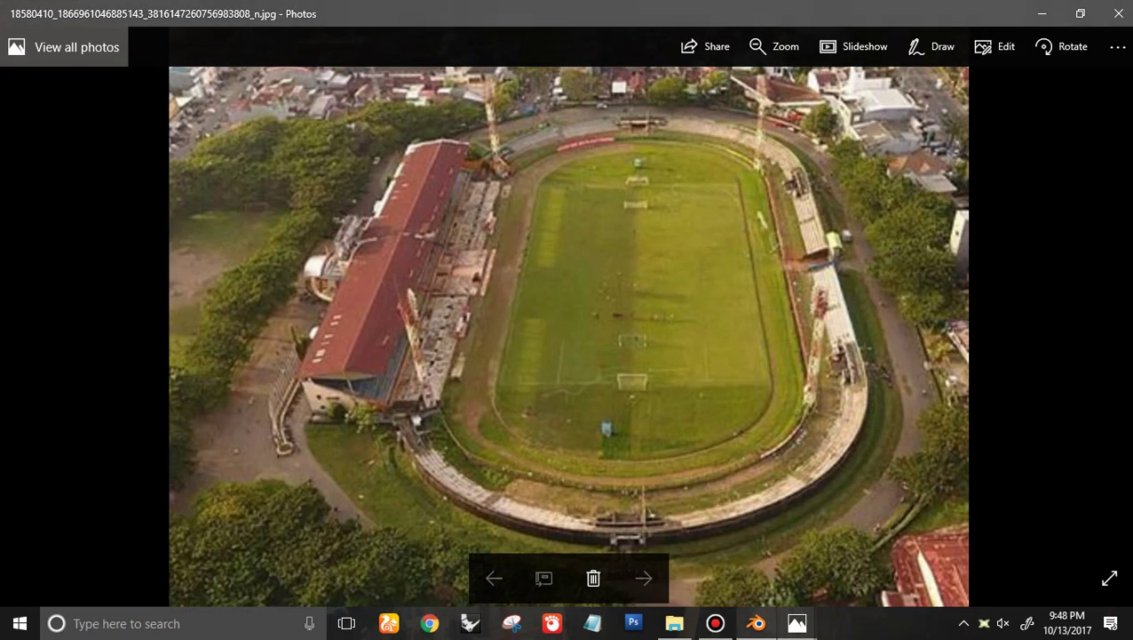
left_click(756, 622)
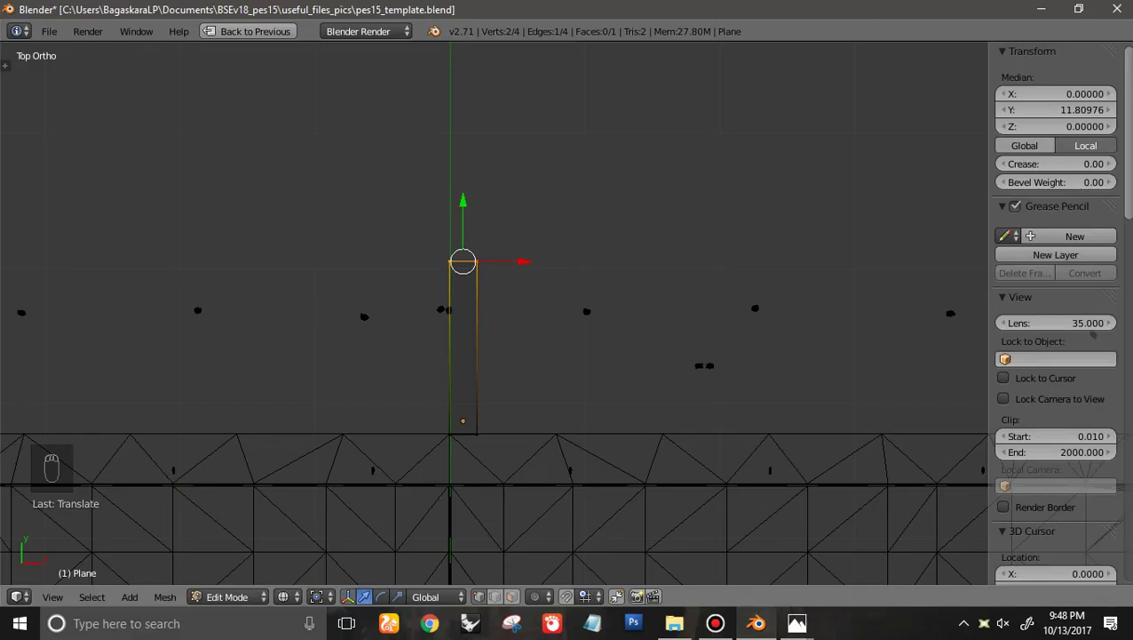
left_click_drag(463, 201, 463, 205)
Select the two vertices of the plane's +X side and stretch them along the X axis to about X 47.7 for comparison with the photo
key("a")
right_click(477, 265)
right_click(477, 433, "shift")
scroll(477, 433, "down", 3)
scroll(477, 434, "up", 5, "ctrl")
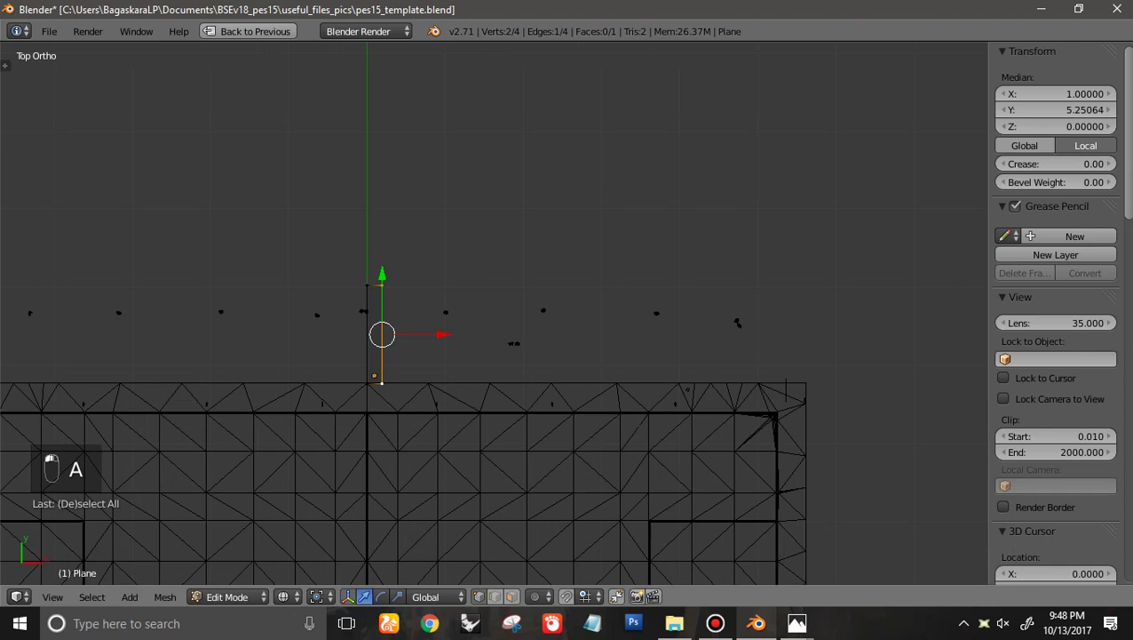
left_click_drag(440, 334, 446, 334)
left_click_drag(786, 391, 787, 391)
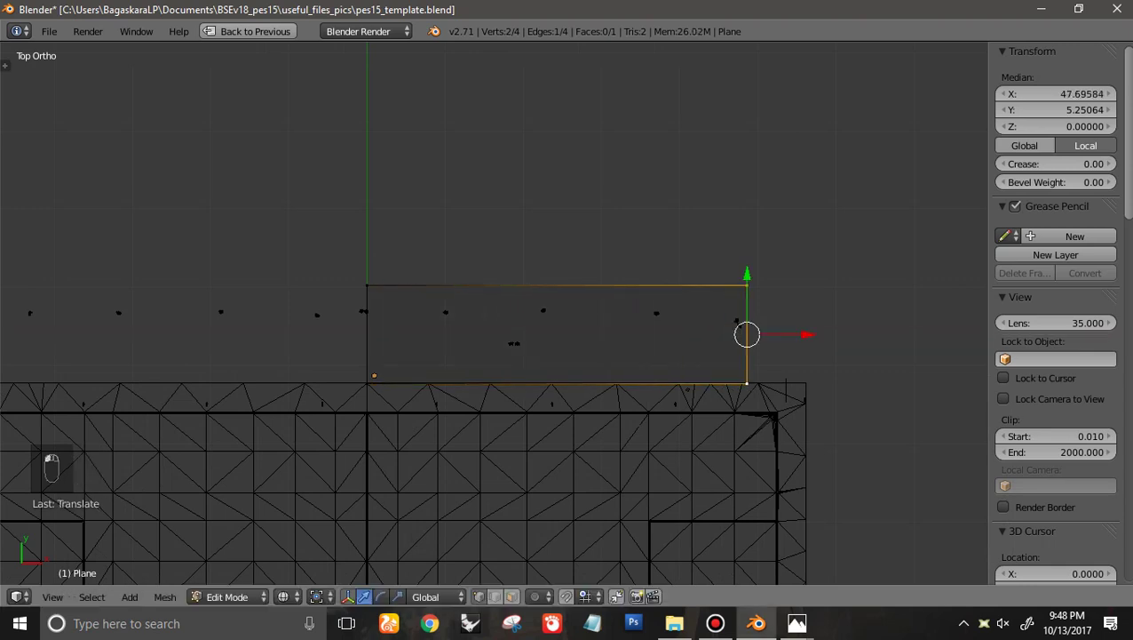
left_click(798, 623)
mouse_move(755, 568)
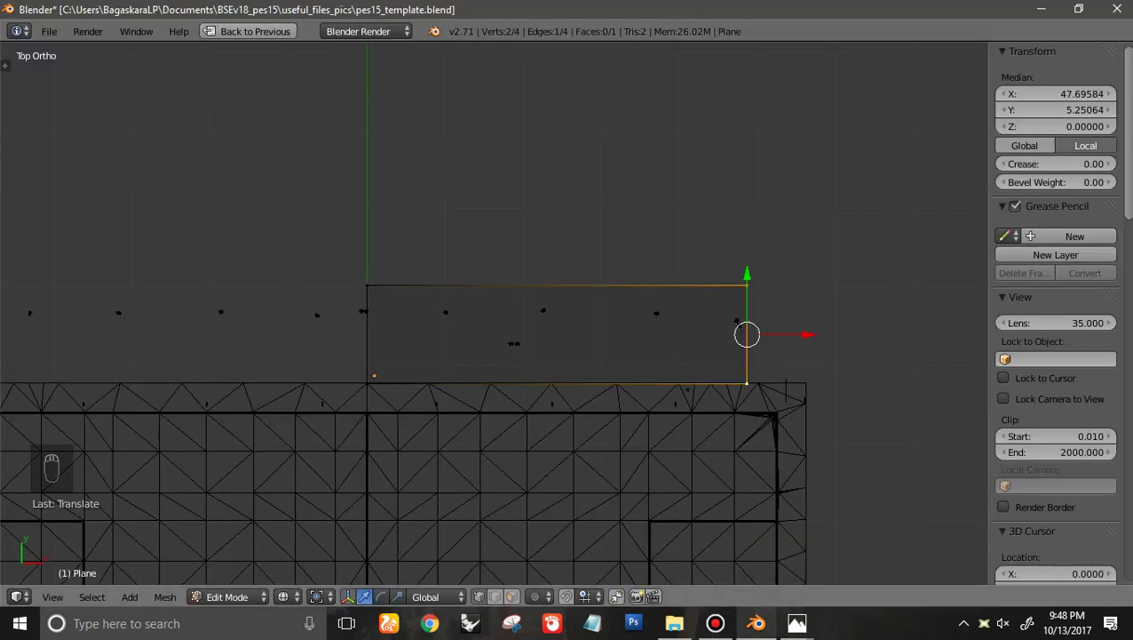
Stretch the plane's +X side slightly farther along the X axis so the plane is about 49.2 units long
scroll(679, 391, "up", 4, "ctrl")
left_click_drag(680, 334, 680, 391)
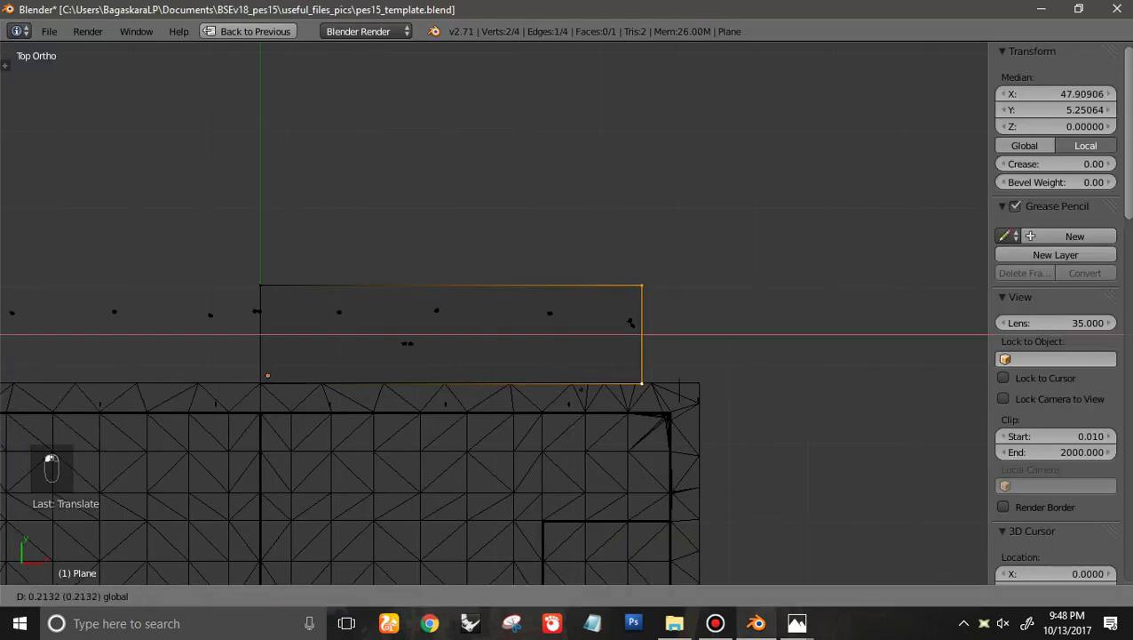
left_click_drag(700, 335, 705, 335)
key("a")
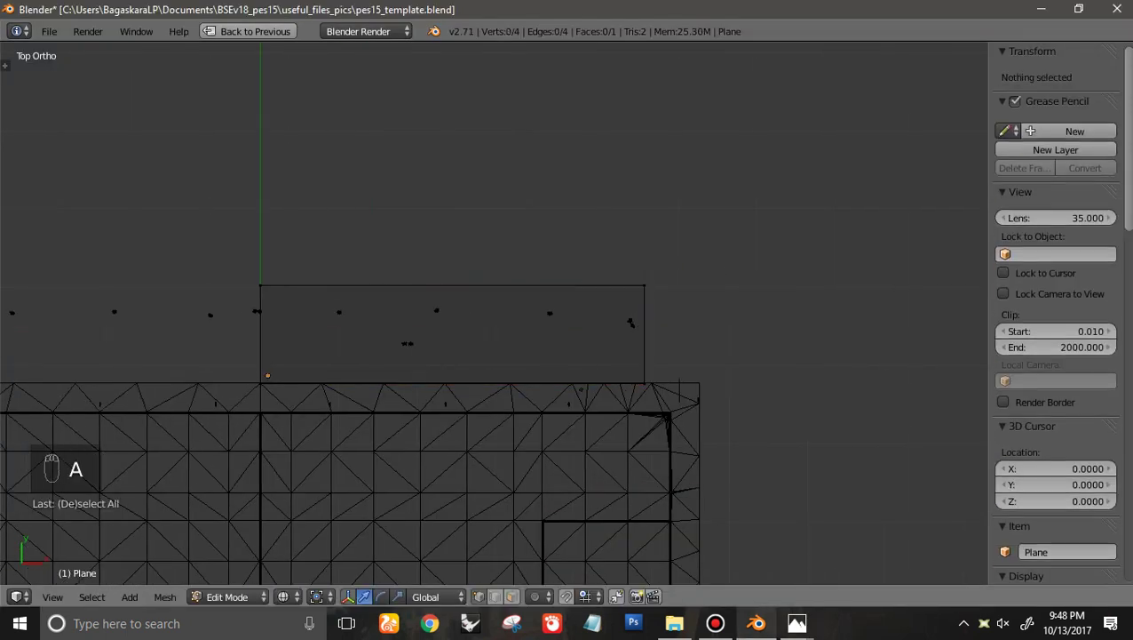
Divide the plane into five equal sections with four loop cuts across its length, and select the whole mesh
key("ctrl+r")
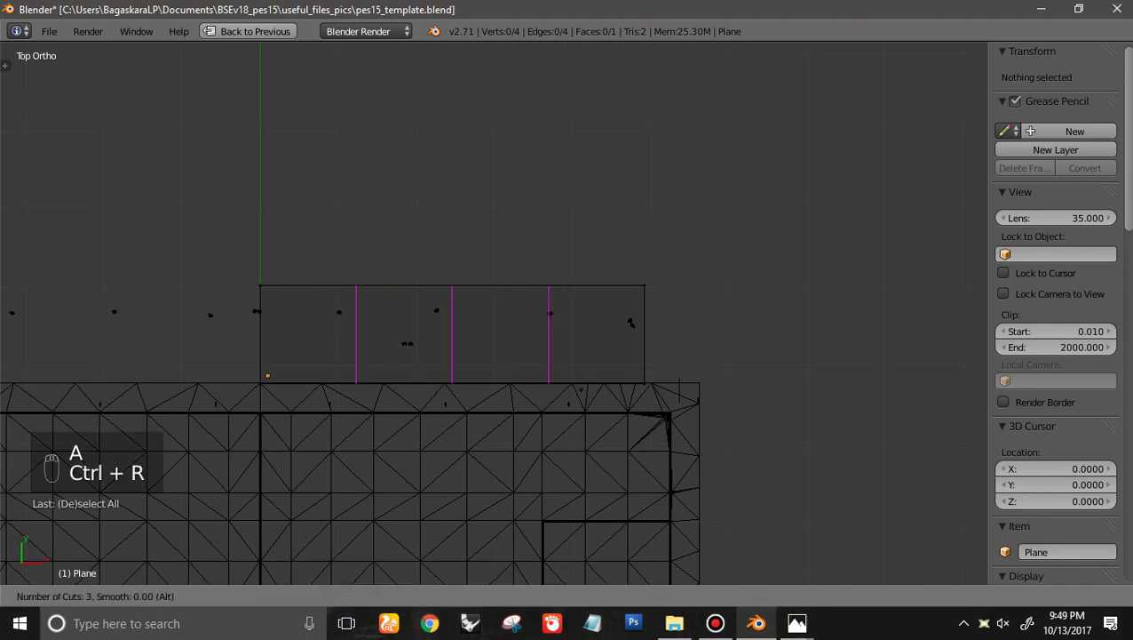
left_click(491, 355)
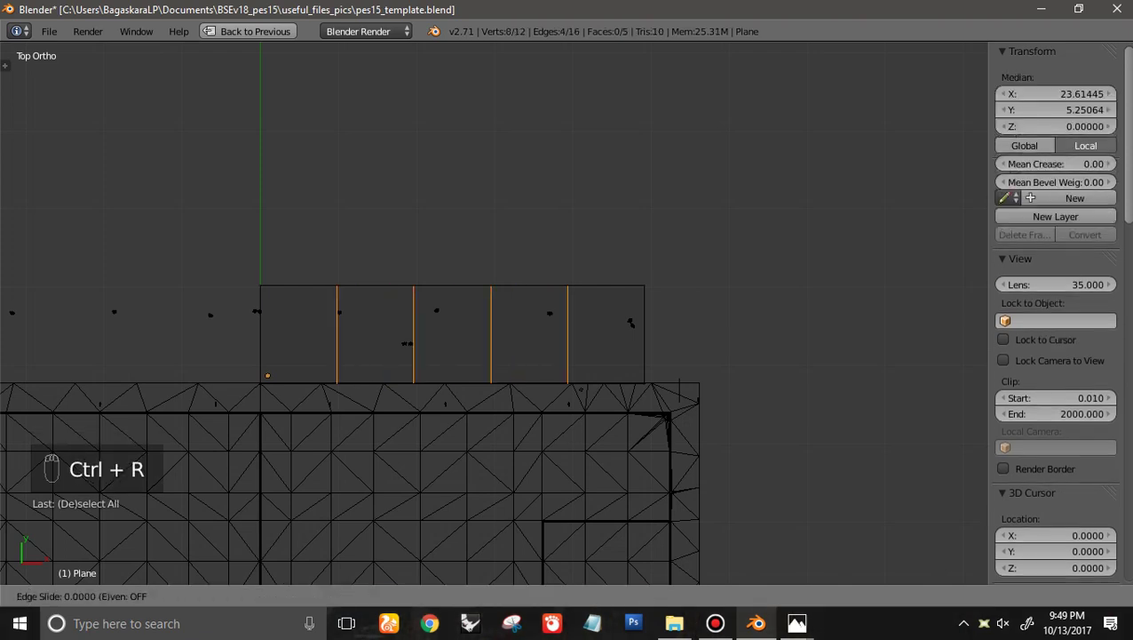
left_click(490, 356)
key("a")
scroll(490, 355, "down", 2)
key("a")
scroll(564, 310, "down", 1)
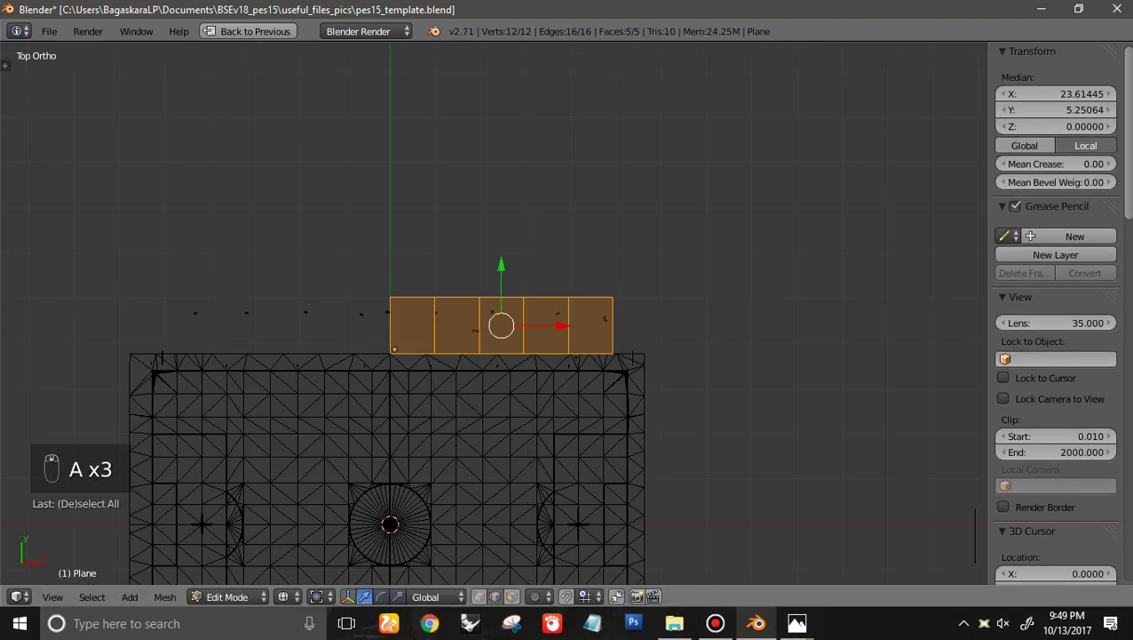
Restore the multi-editor layout and show the 3D view in Texture shading to inspect the divided plane
key("ctrl+Up")
left_click(320, 373)
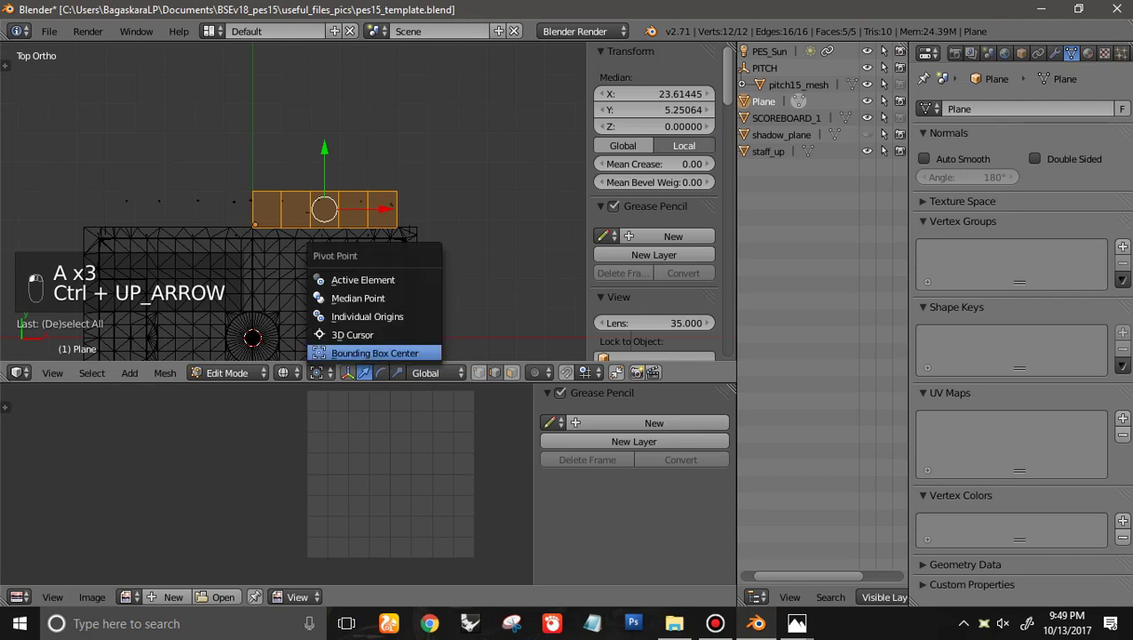
left_click(342, 352)
left_click(288, 373)
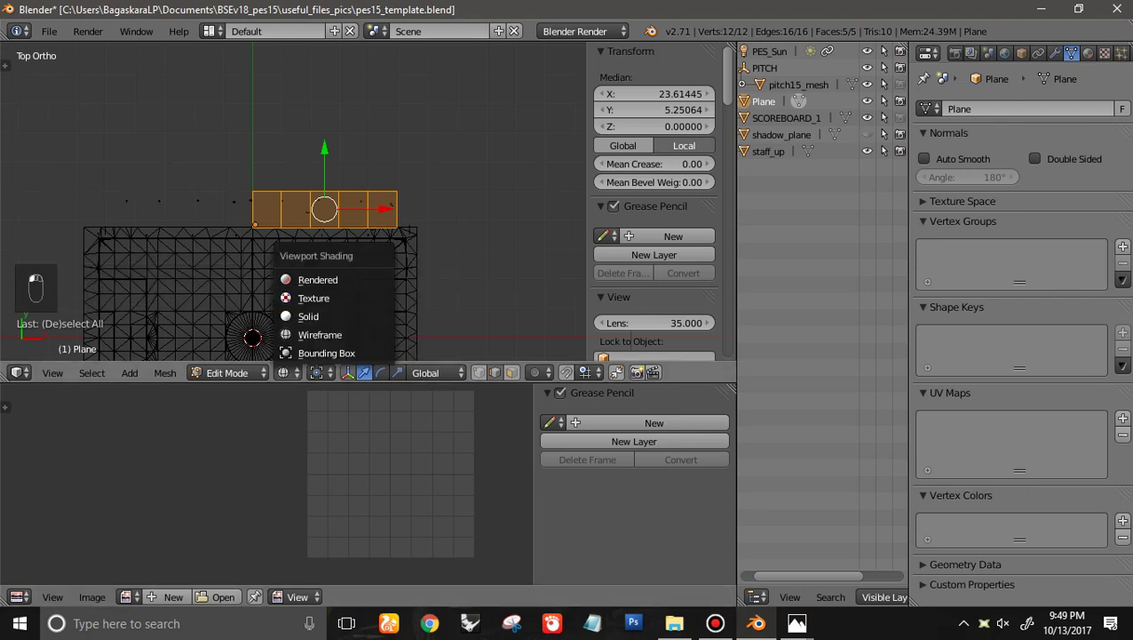
left_click(314, 298)
scroll(314, 298, "up", 6)
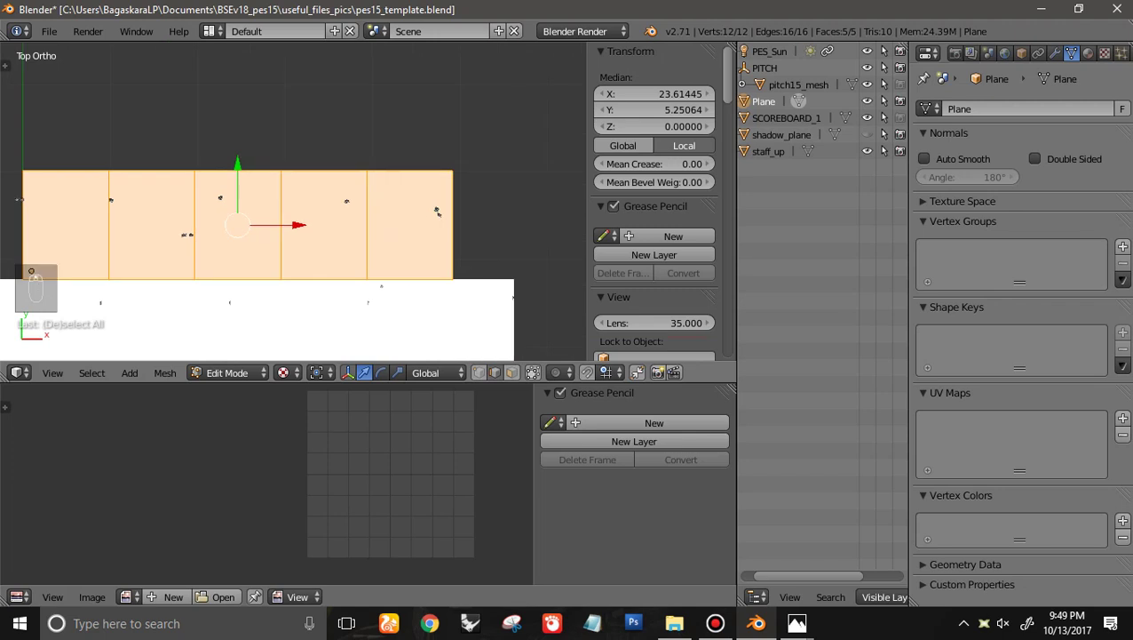
scroll(313, 298, "down", 1, "ctrl")
scroll(314, 297, "down", 5, "ctrl")
scroll(313, 298, "up", 6)
scroll(313, 298, "down", 4)
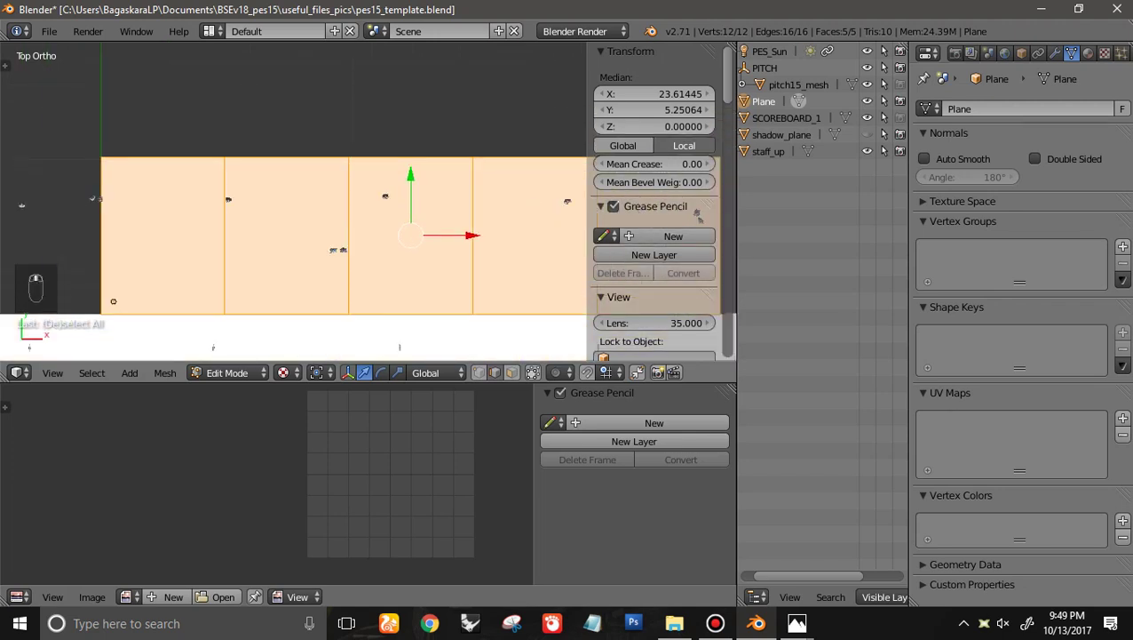
scroll(314, 297, "down", 2)
Return the plane to Object Mode and show it in wireframe from the top orthographic view
key("Tab")
scroll(313, 298, "up", 4)
scroll(313, 298, "down", 6)
key("z")
middle_click_drag(565, 260, 552, 176)
scroll(586, 133, "up", 1)
key("KP_7")
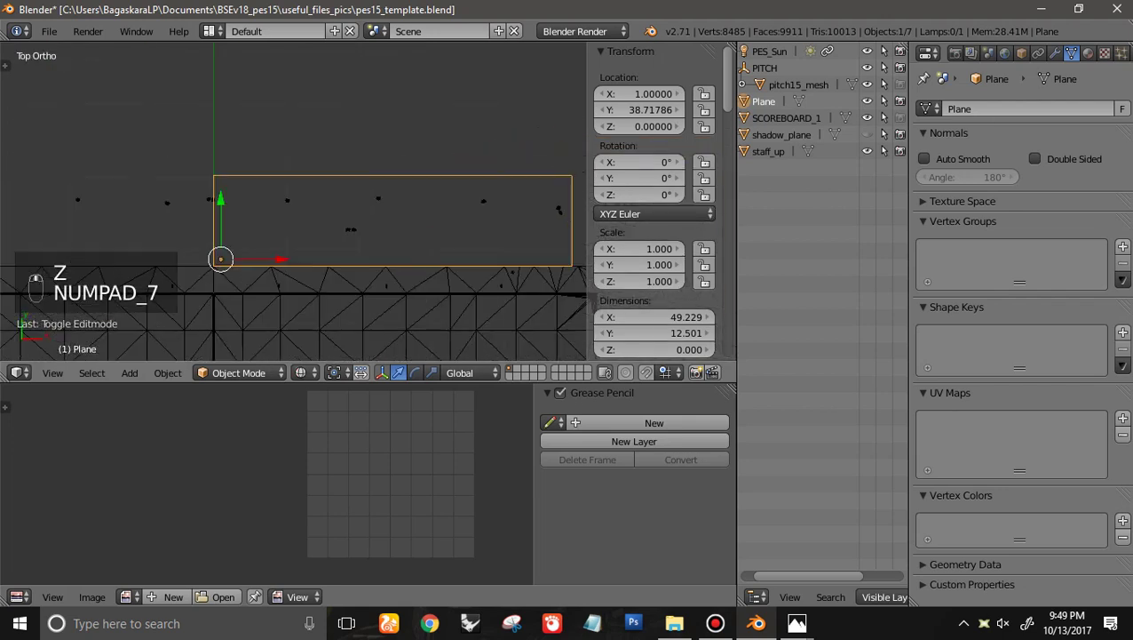
scroll(293, 204, "down", 4)
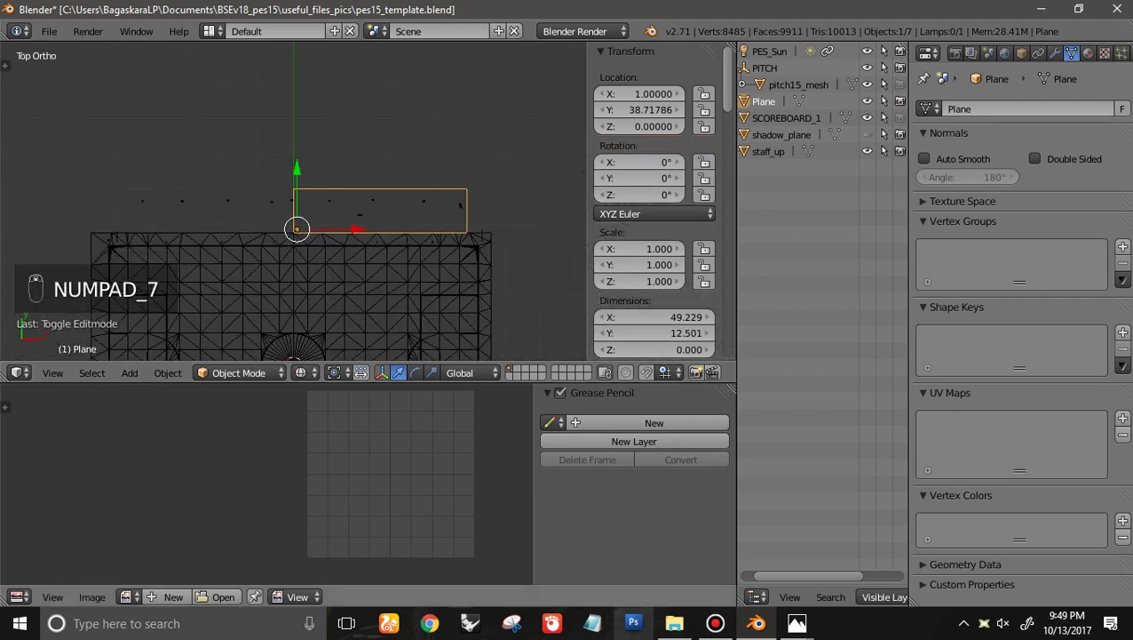
Switch to File Explorer, open the obj folder under Buat stadium and find the rumput.png grass texture
left_click(675, 622)
scroll(73, 335, "down", 2)
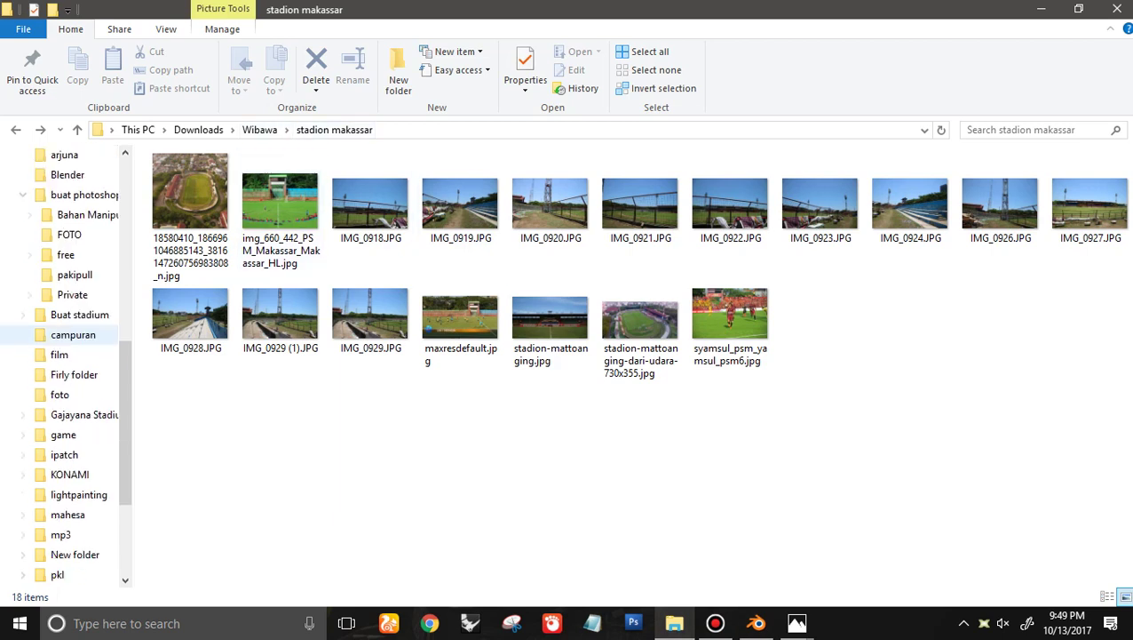
scroll(73, 433, "down", 3)
scroll(72, 471, "up", 3)
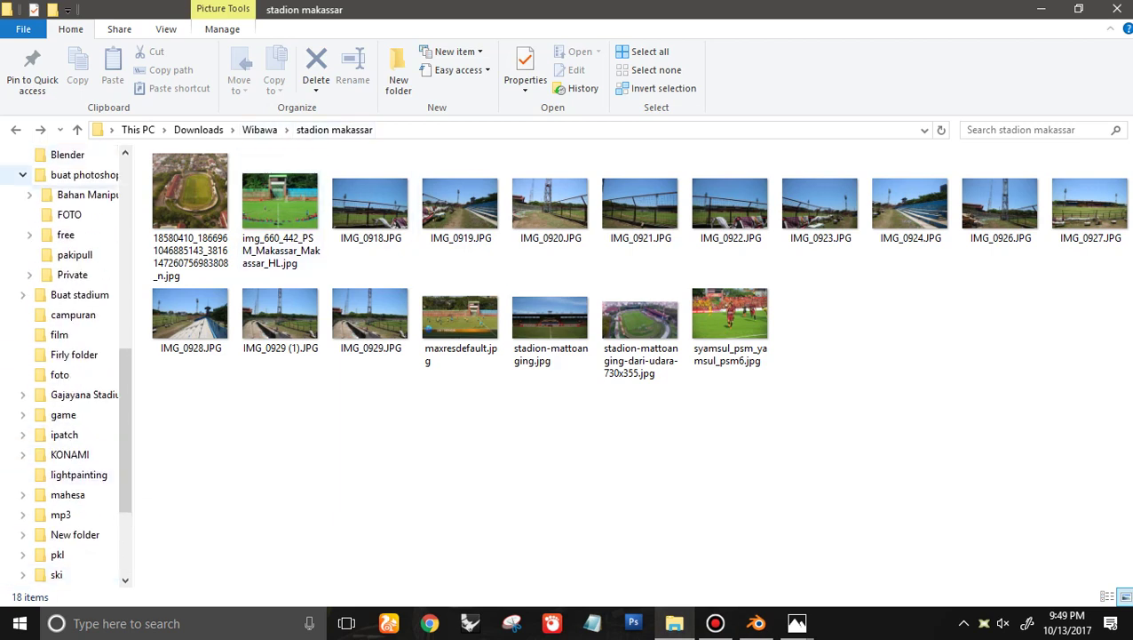
scroll(71, 365, "up", 2)
left_click(23, 395)
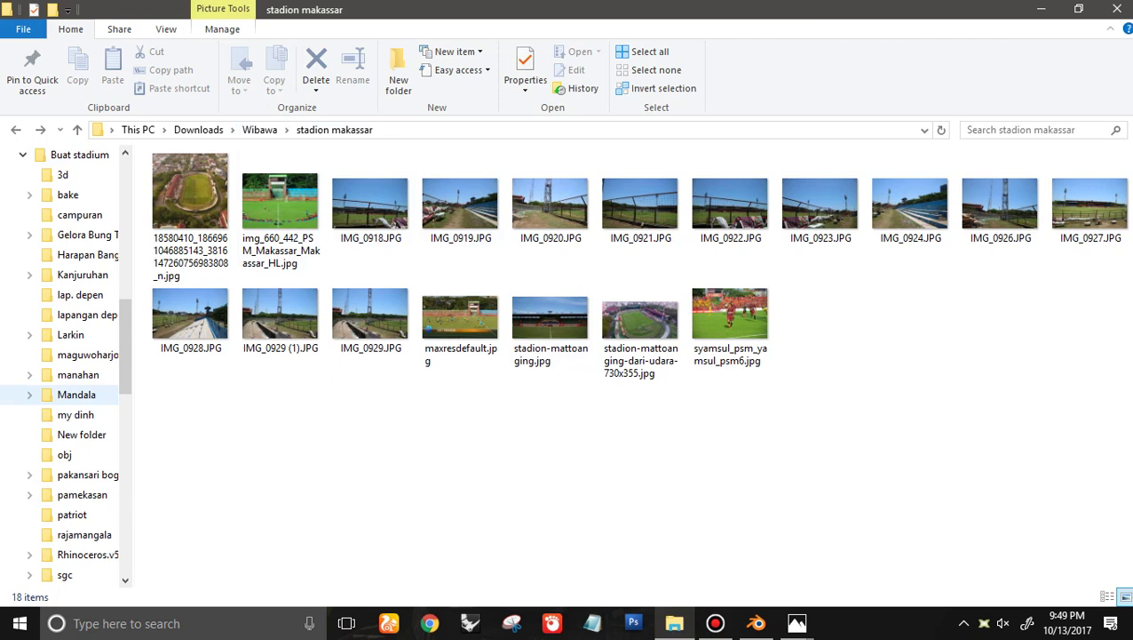
scroll(71, 231, "down", 3)
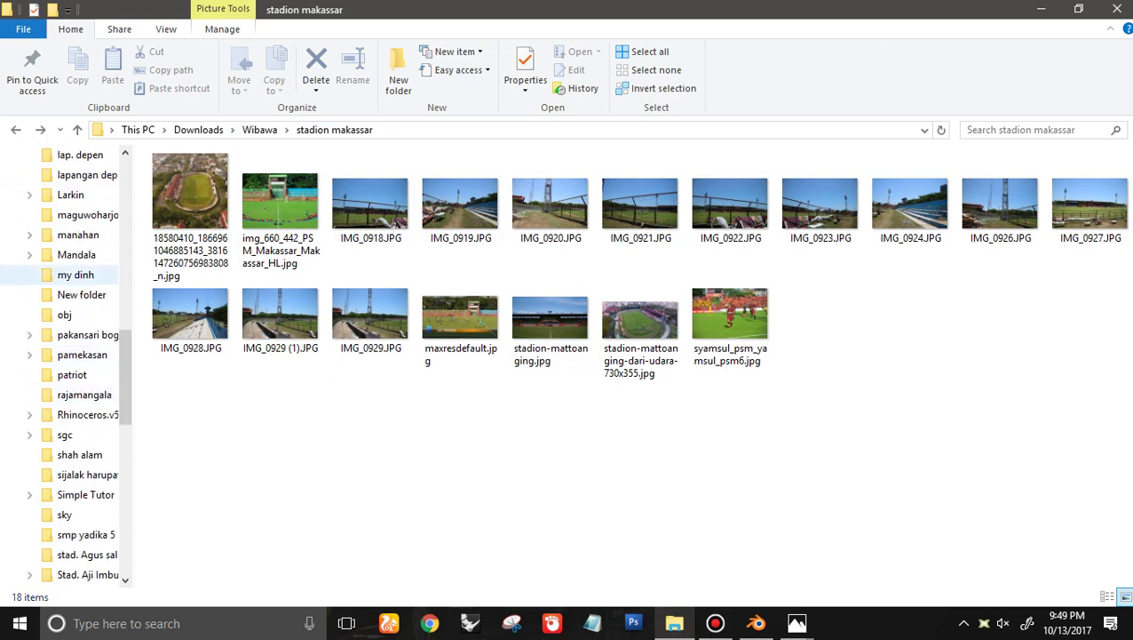
left_click(64, 255)
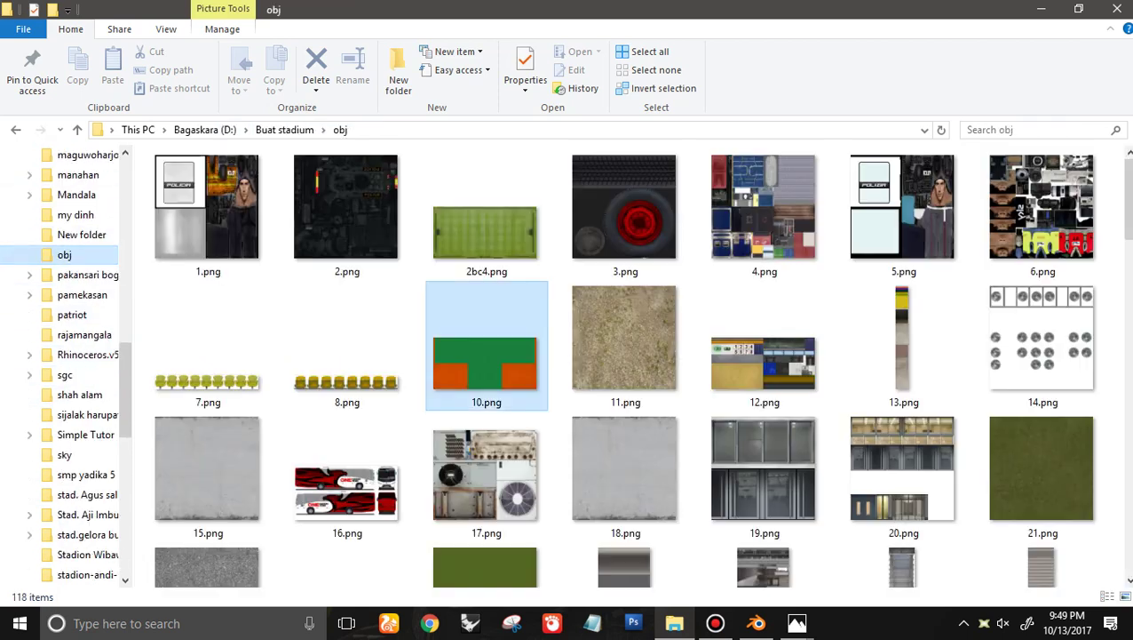
key("r")
key("r")
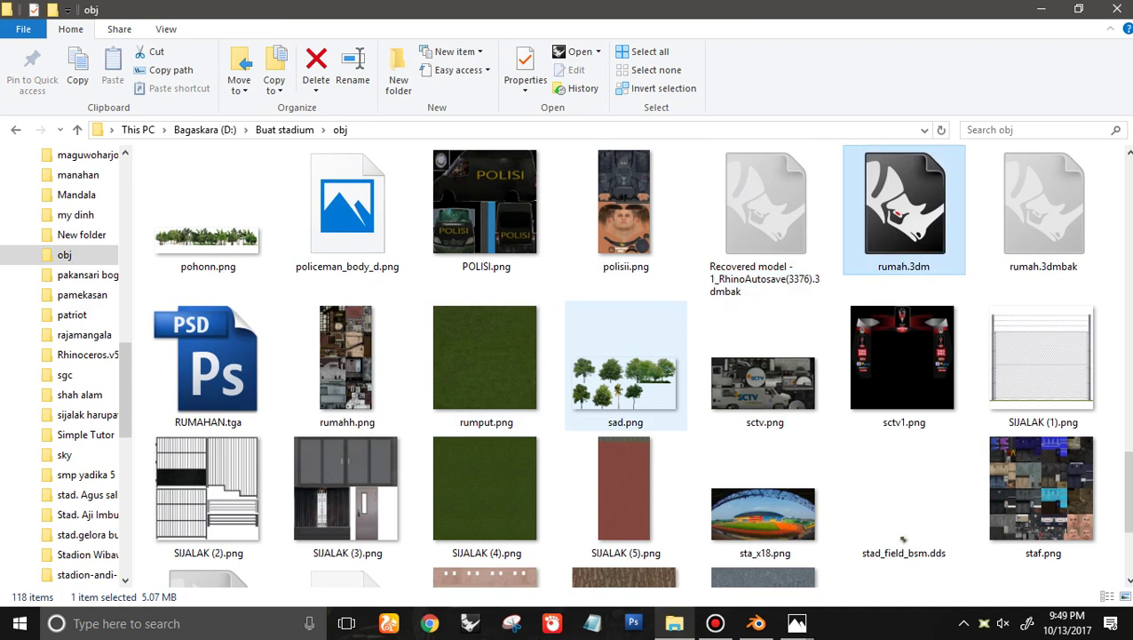
type("mp")
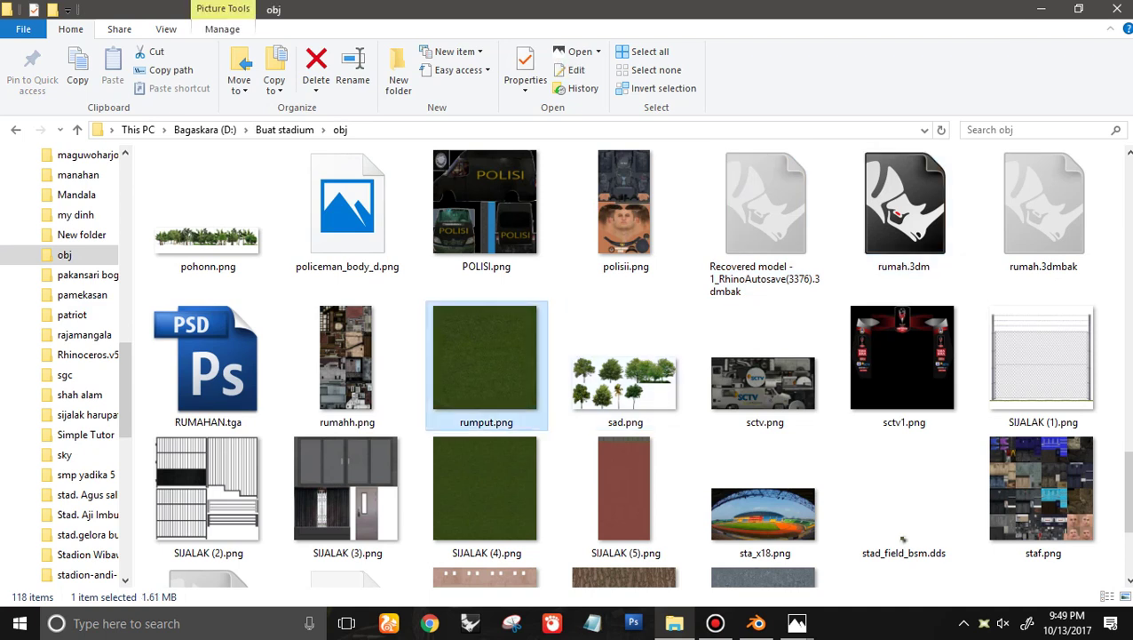
scroll(658, 497, "down", 3)
Examine the ground around the pitch in the aerial stadium photo in Photos, and close the photo
left_click(797, 624)
mouse_move(744, 556)
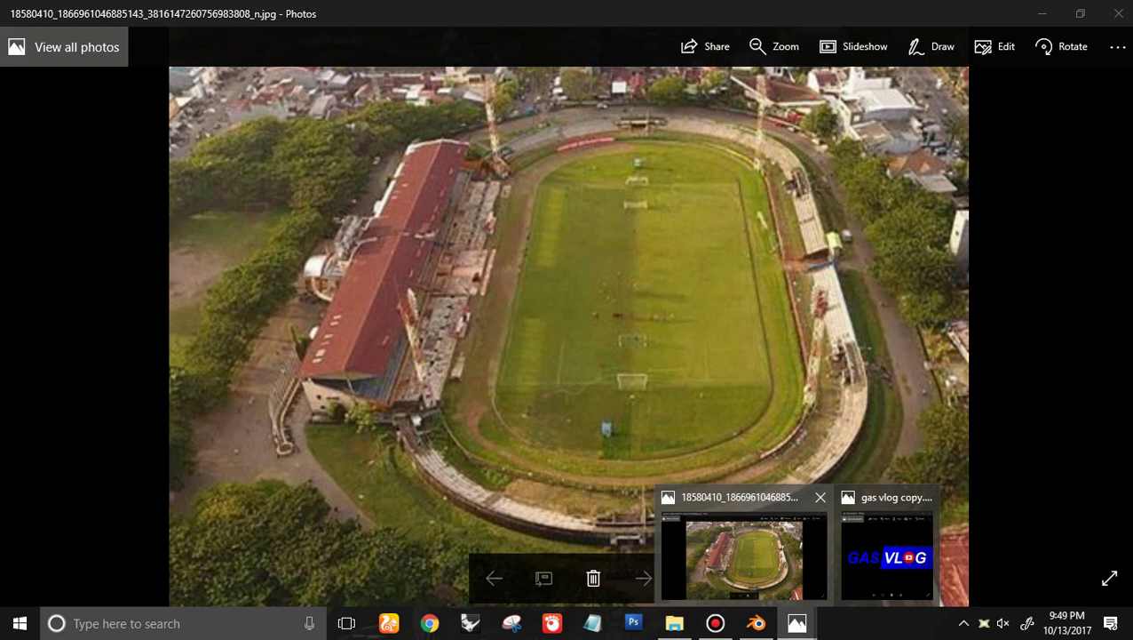
left_click(745, 555)
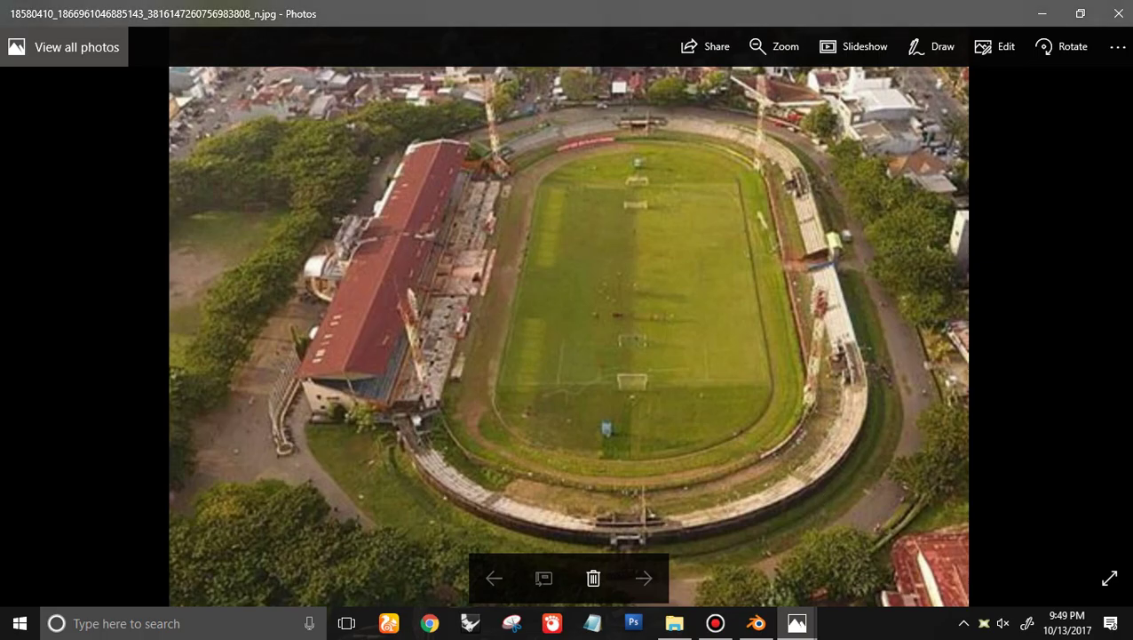
left_click(797, 624)
left_click(744, 555)
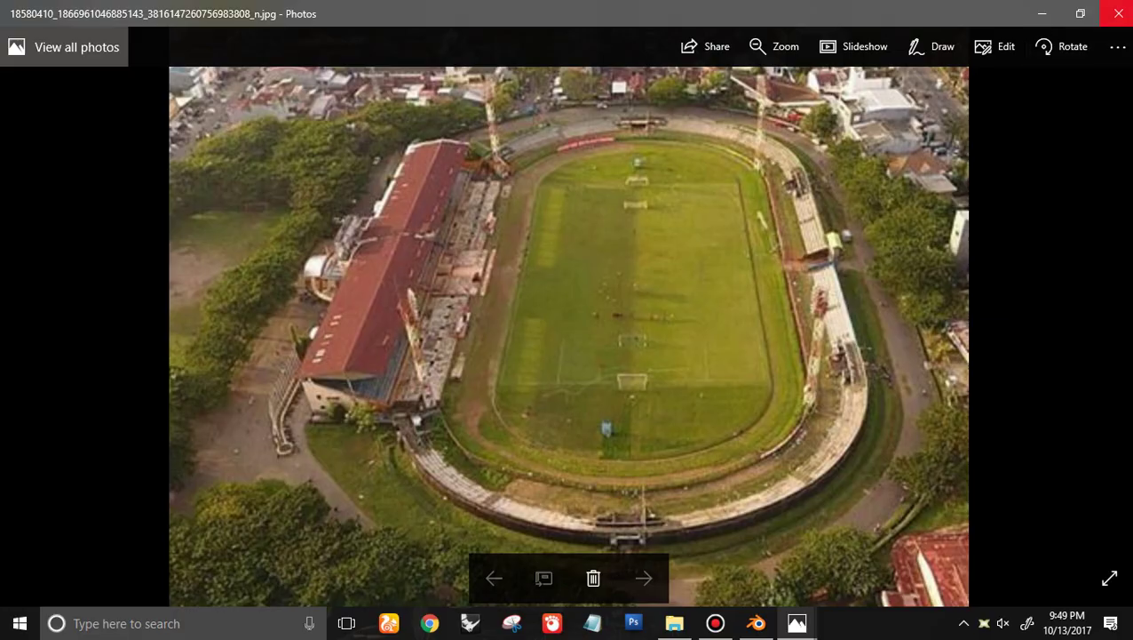
left_click(1119, 13)
Go back to the stadion makassar folder and open img_660_442_PSM_Makassar_Makassar_HL.jpg in a maximized Photos window
scroll(71, 338, "up", 9)
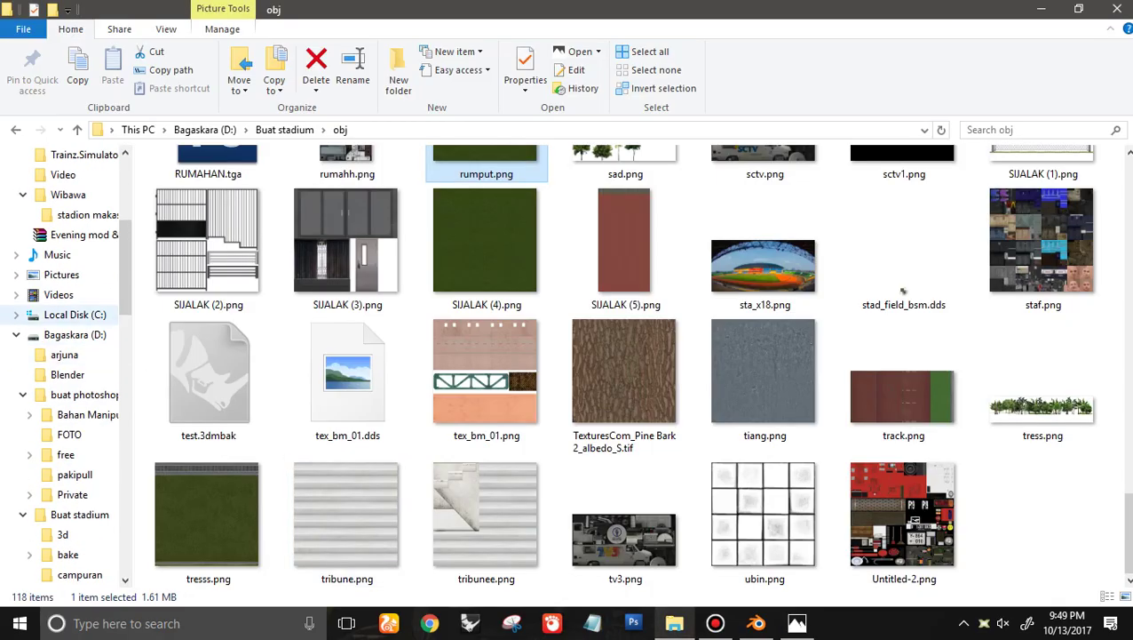
scroll(71, 311, "up", 3)
left_click(88, 374)
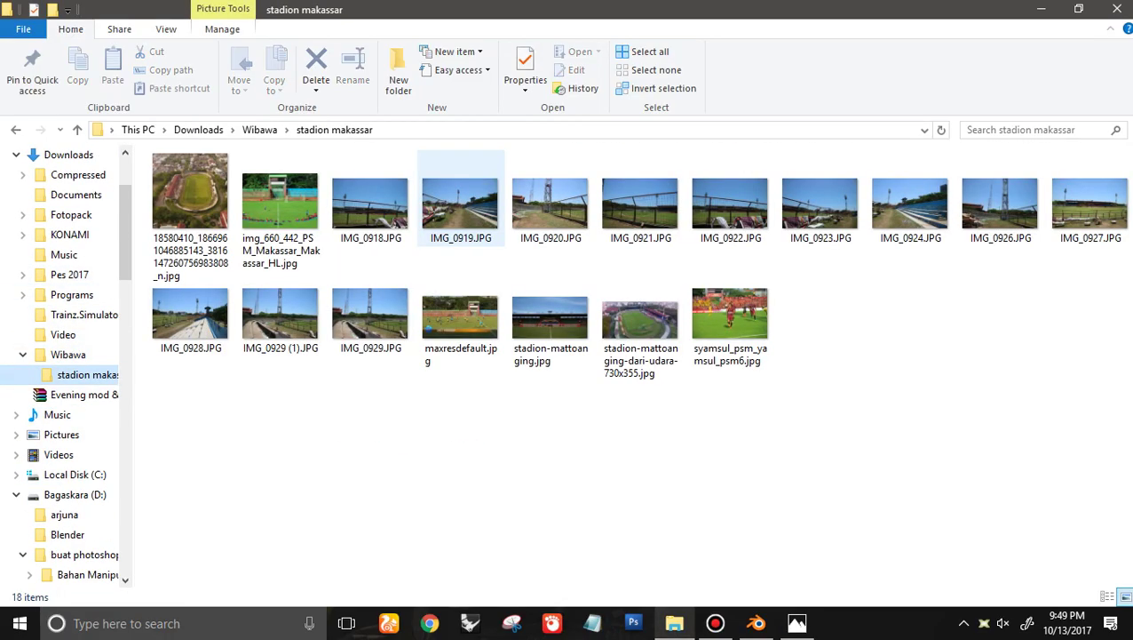
left_click(280, 209)
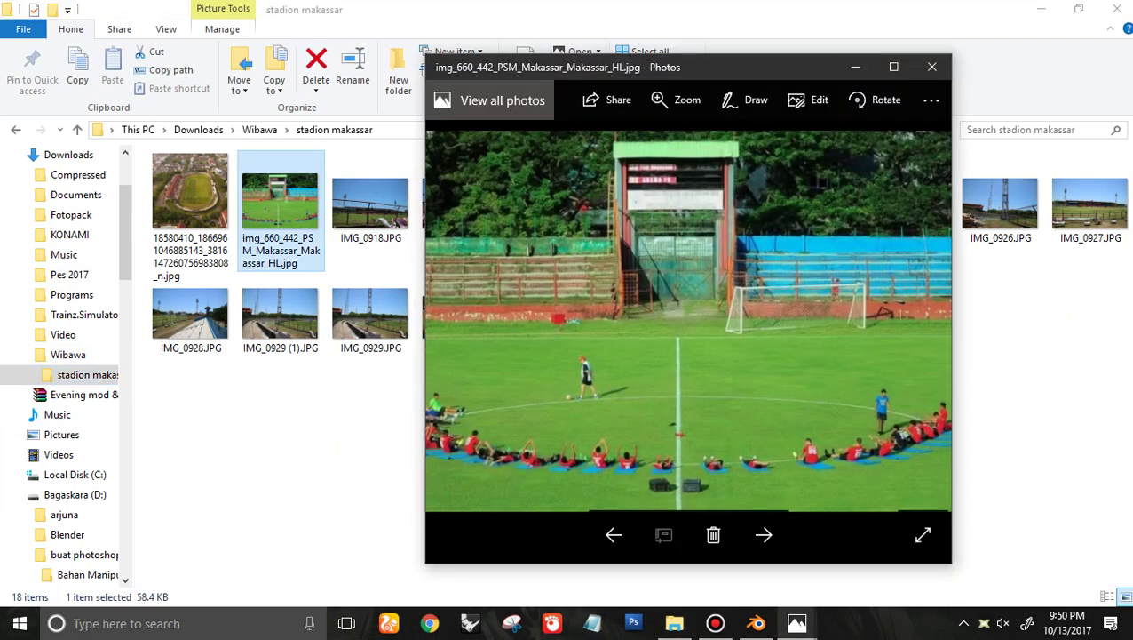
left_click(893, 67)
Browse the ground-level stadium photos from IMG_0918 through IMG_0929 to examine the fence, terraces and ground surface
key("Right")
key("Right")
key("Right")
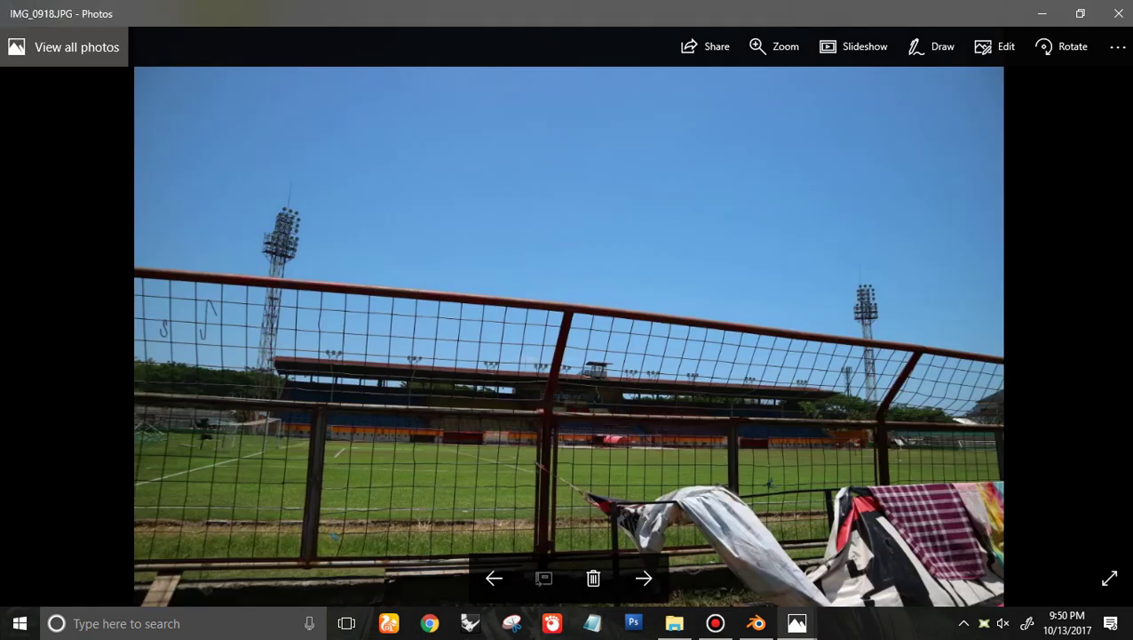
key("Right")
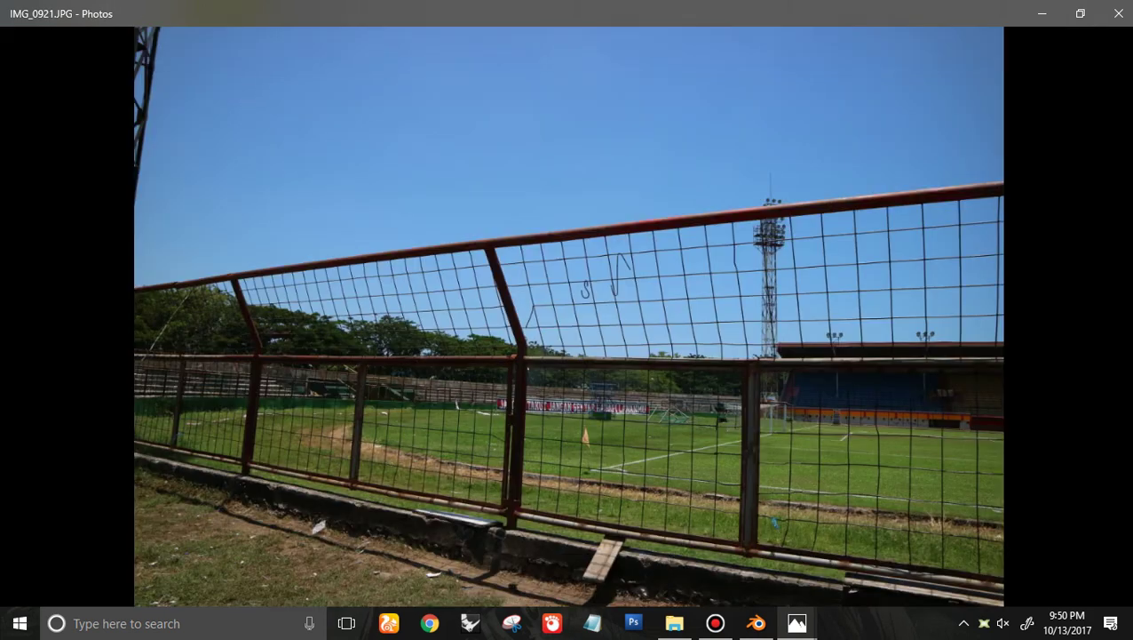
key("Right")
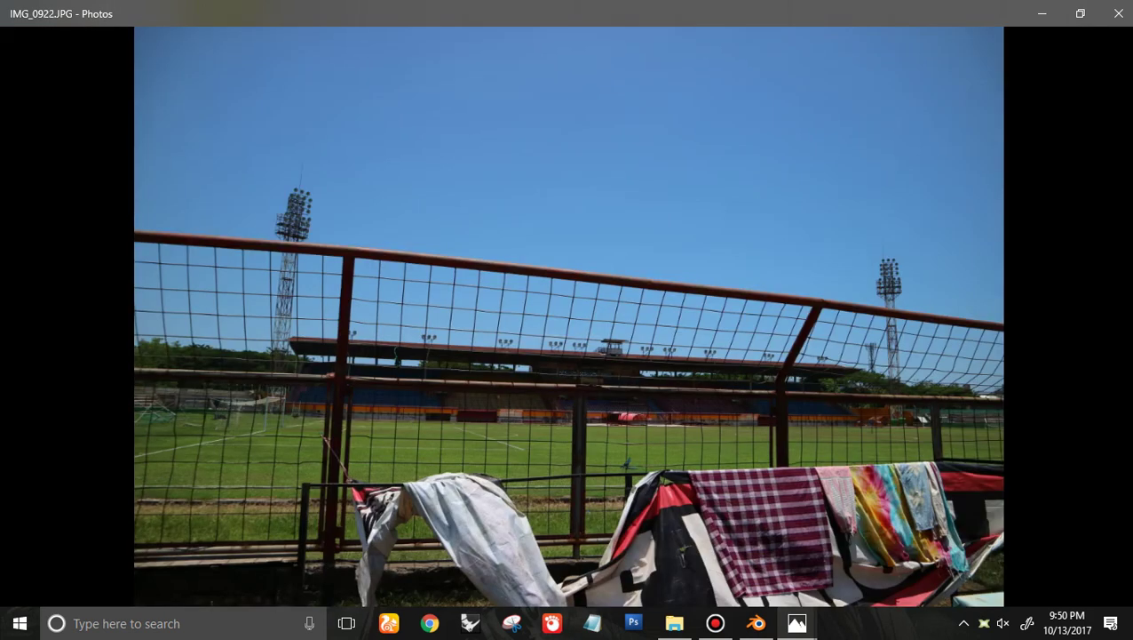
key("Left")
key("Right")
key("Right")
key("Right")
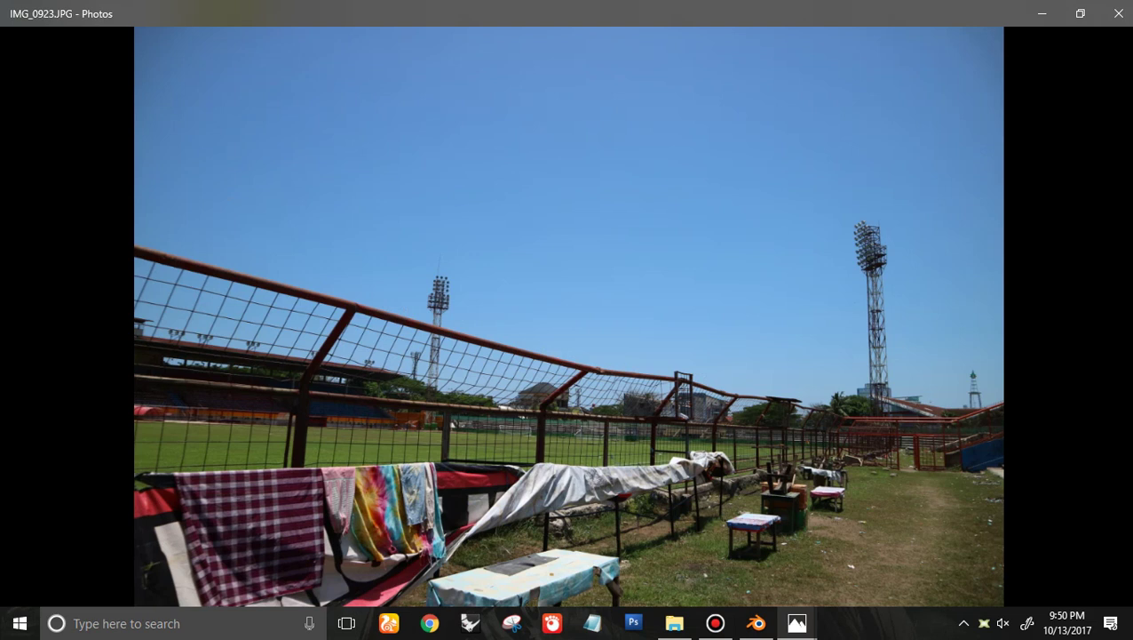
key("Right")
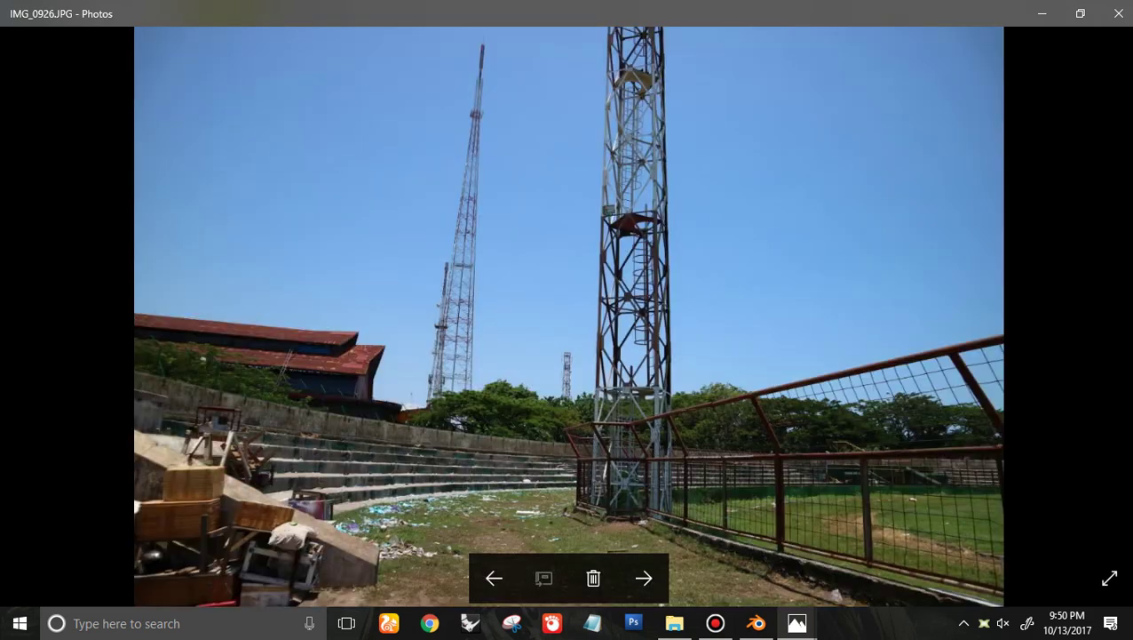
key("Right")
key("Right")
key("Right")
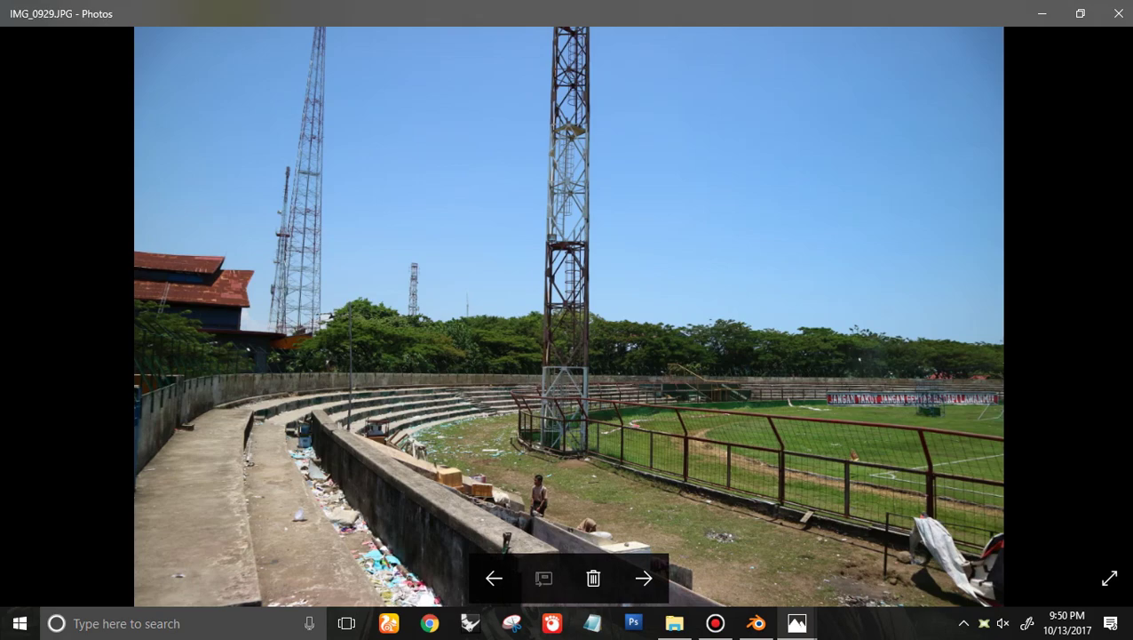
Switch to File Explorer and open the obj folder under Buat stadium
left_click(674, 623)
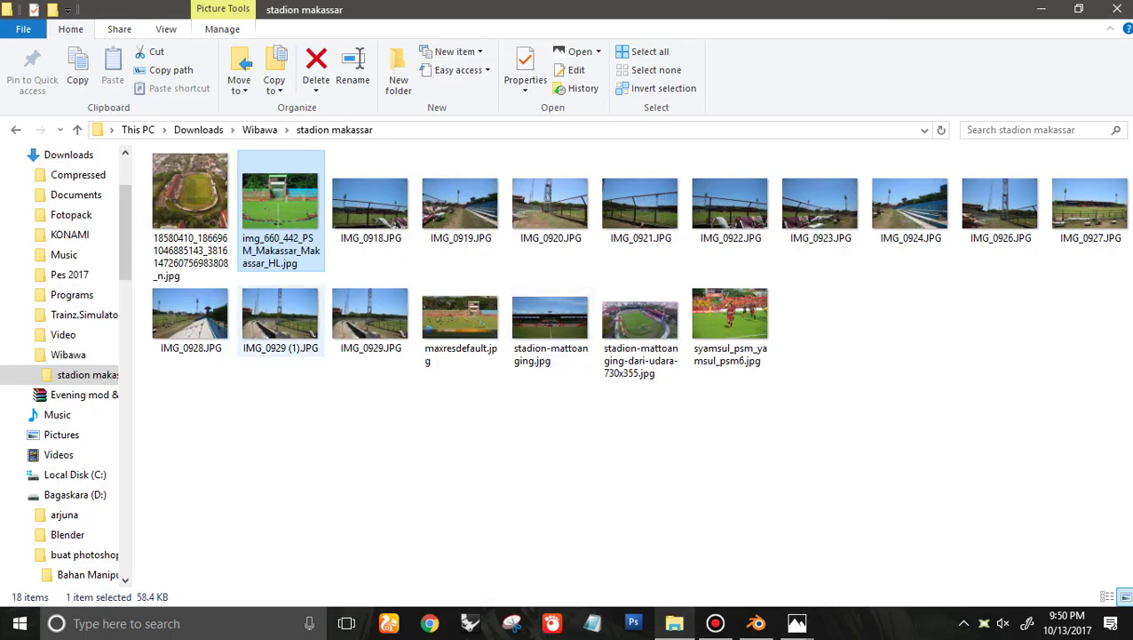
scroll(80, 444, "down", 9)
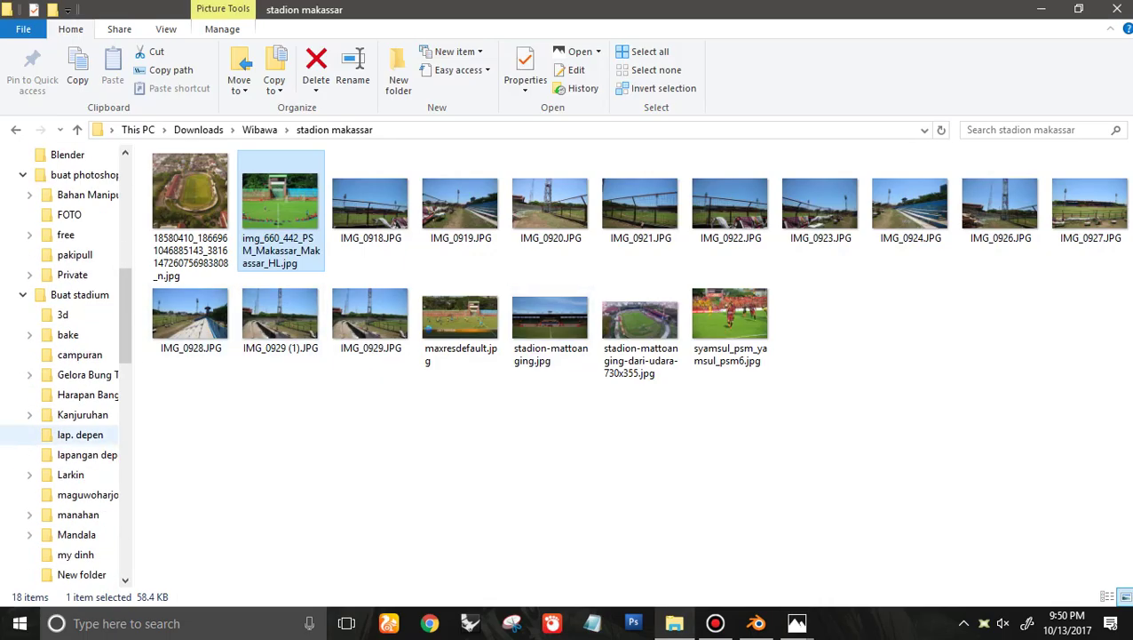
scroll(80, 453, "down", 8)
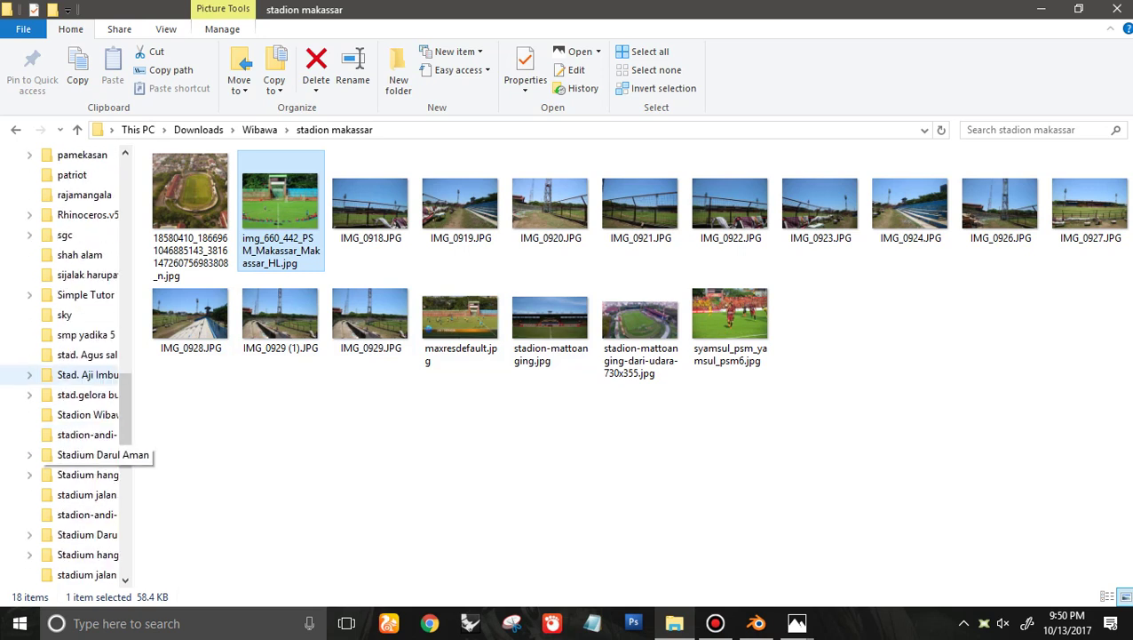
scroll(80, 484, "down", 5)
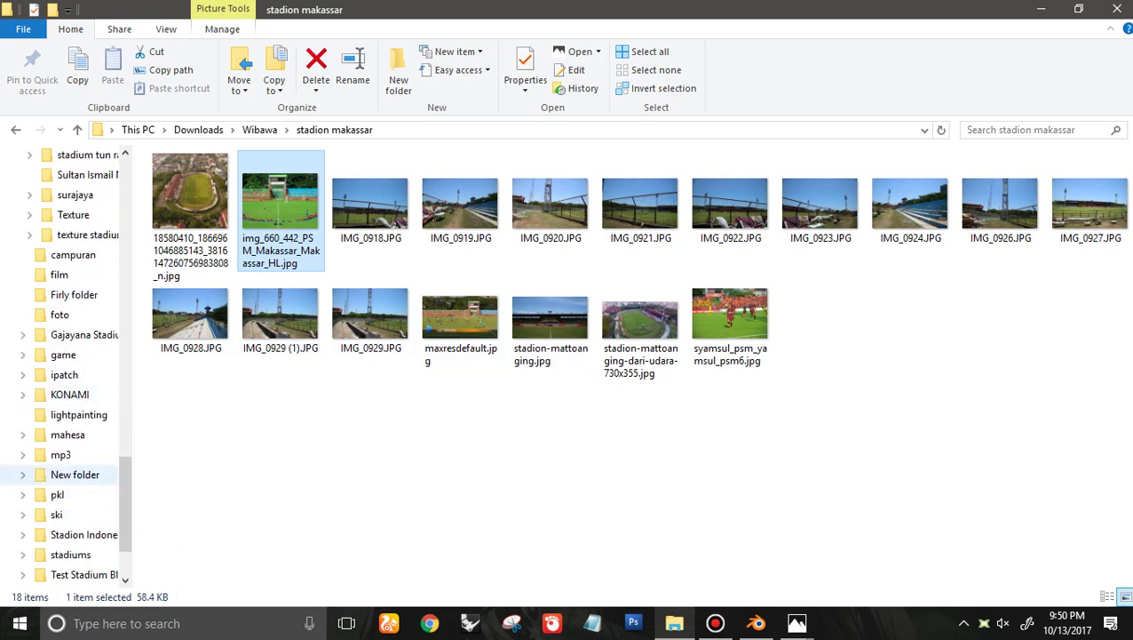
scroll(80, 489, "up", 8)
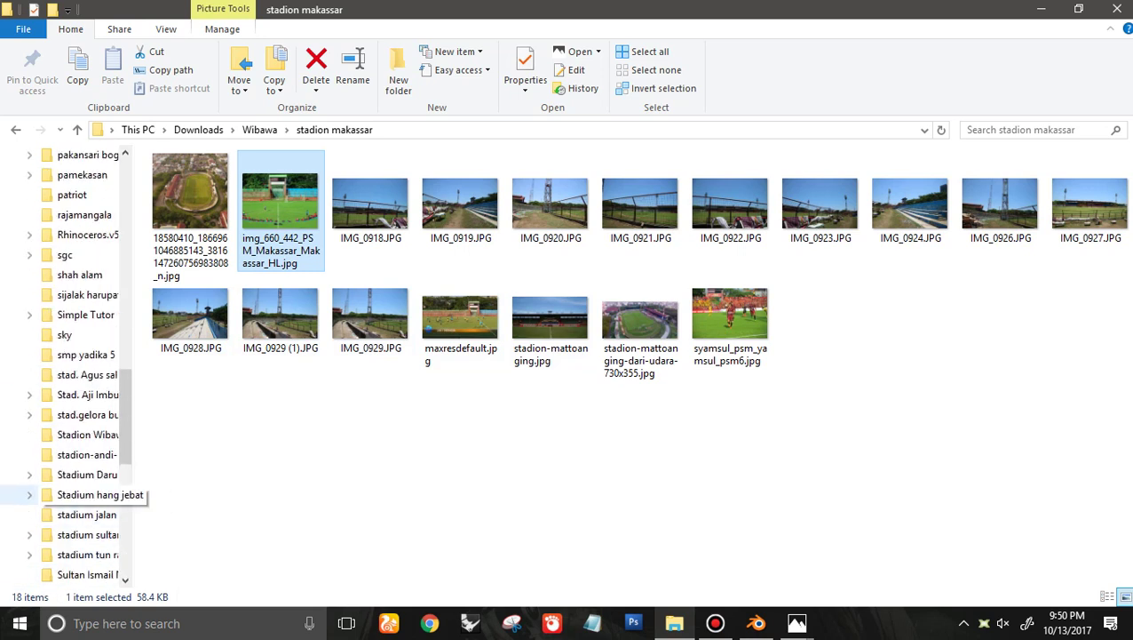
scroll(80, 414, "up", 7)
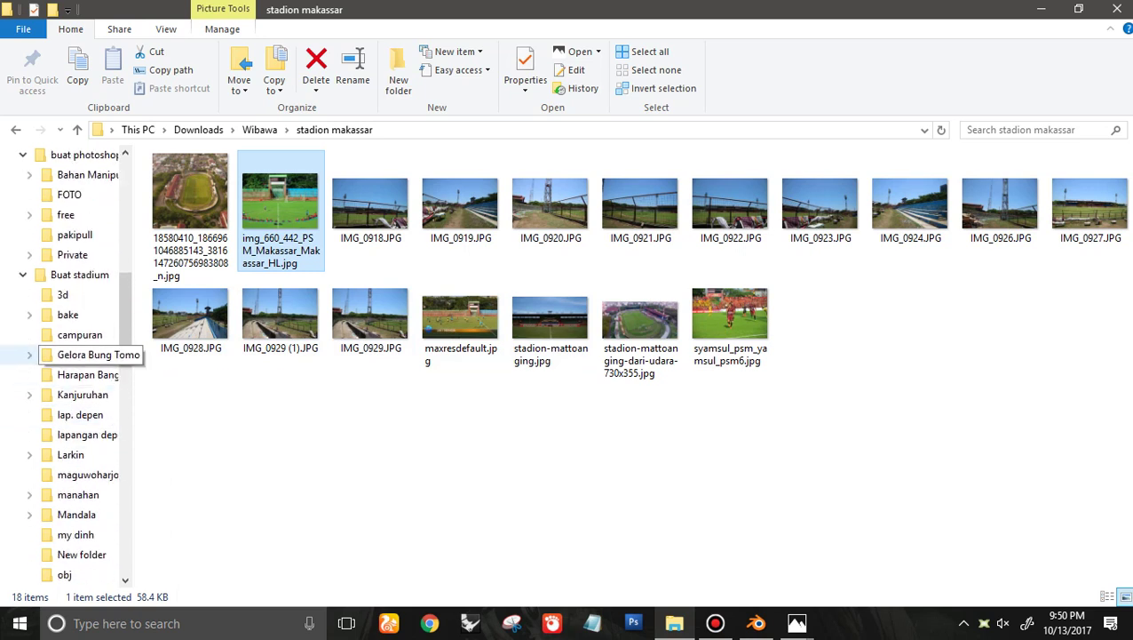
scroll(80, 342, "down", 3)
scroll(80, 338, "down", 6)
scroll(80, 353, "up", 3)
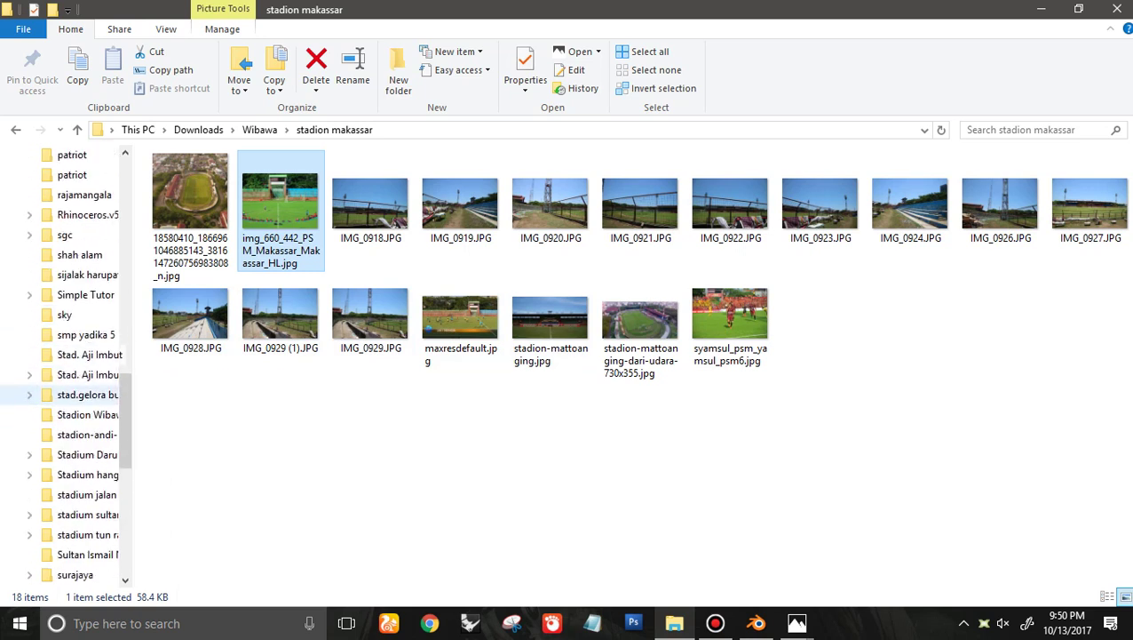
left_click(64, 215)
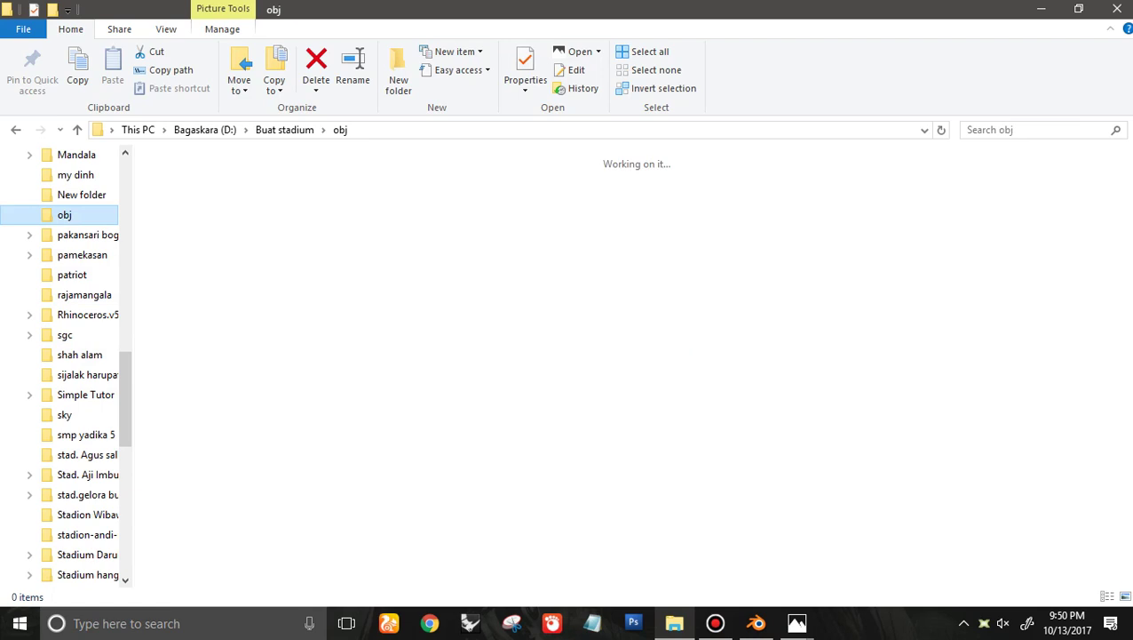
Look through the textures in the obj and stadion-andi-mattalatta folders, and return to the Buat stadium folder
scroll(626, 355, "down", 10)
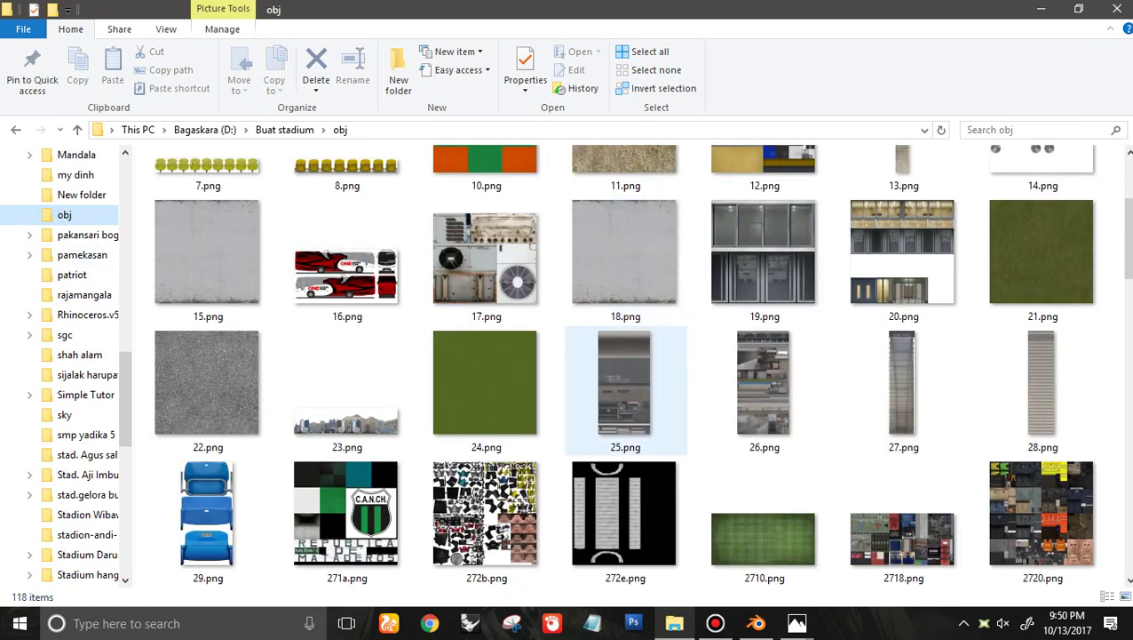
scroll(625, 386, "down", 6)
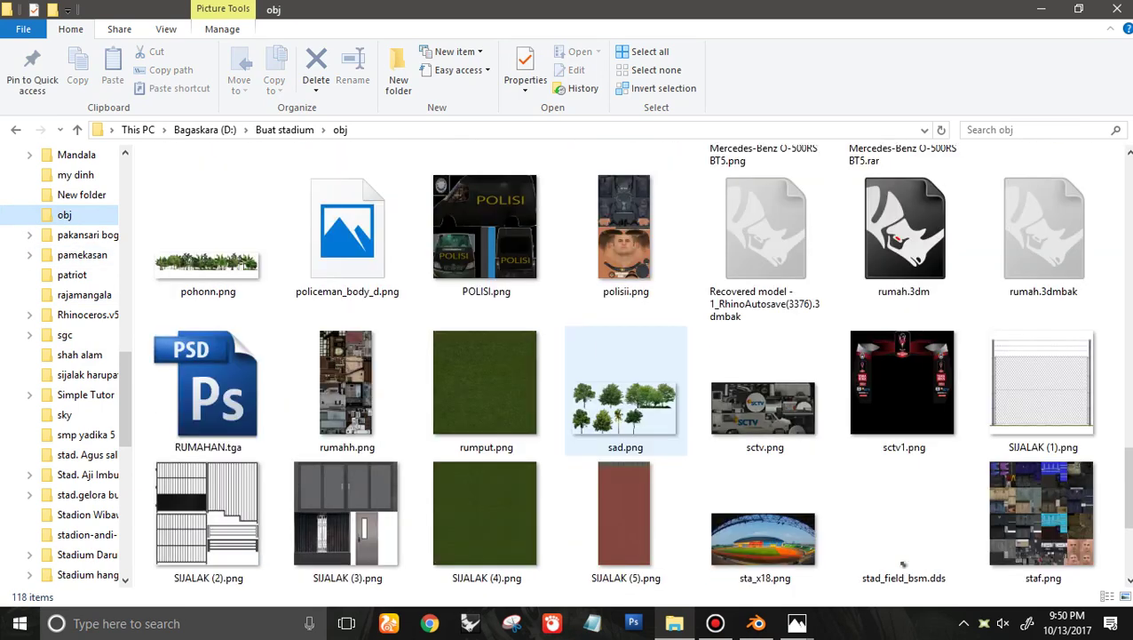
scroll(625, 386, "up", 2)
scroll(625, 386, "down", 2)
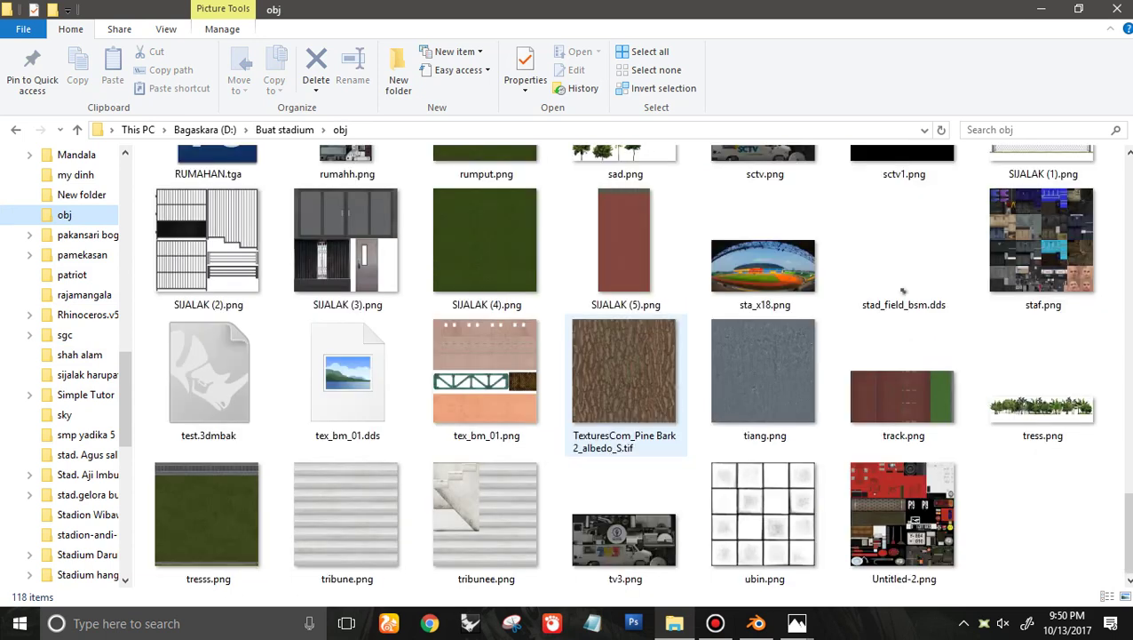
scroll(625, 386, "up", 16)
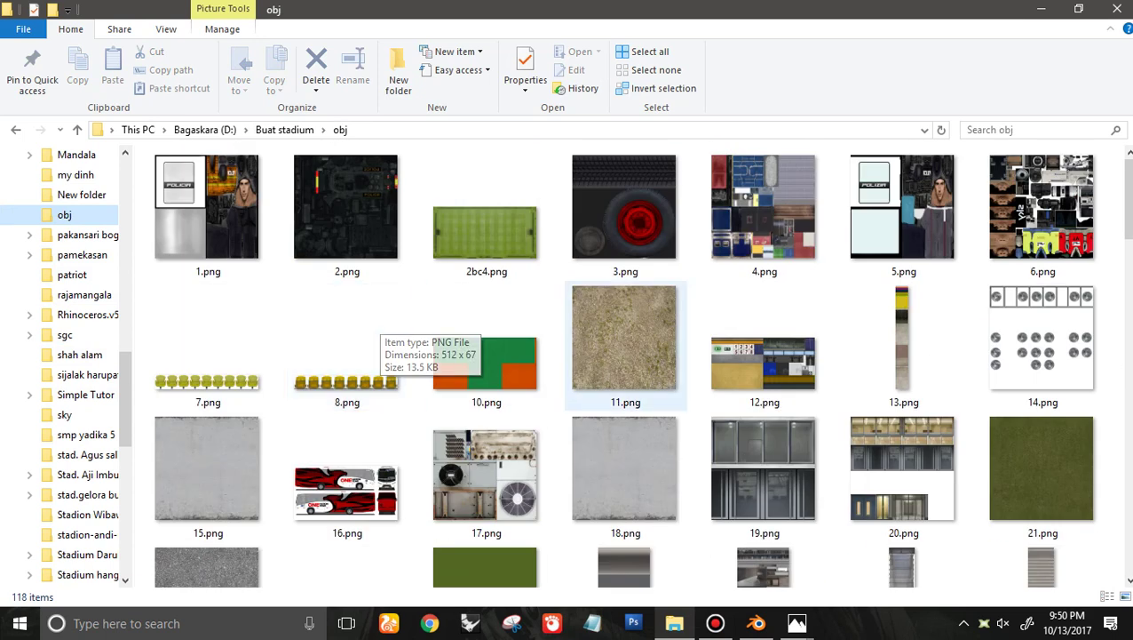
left_click(284, 130)
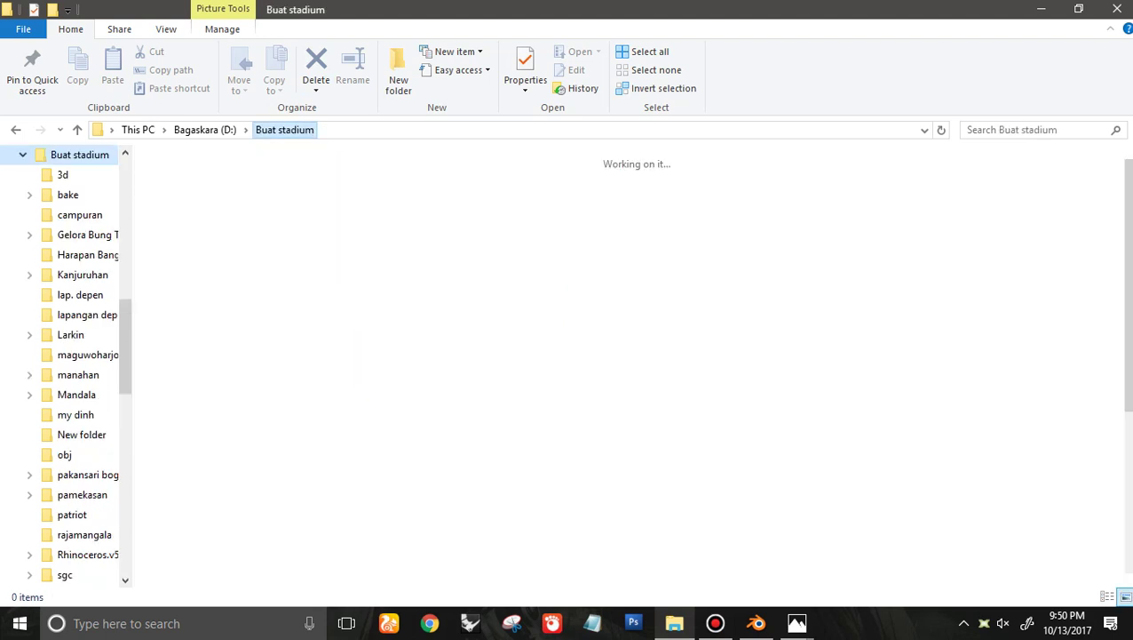
scroll(721, 433, "down", 3)
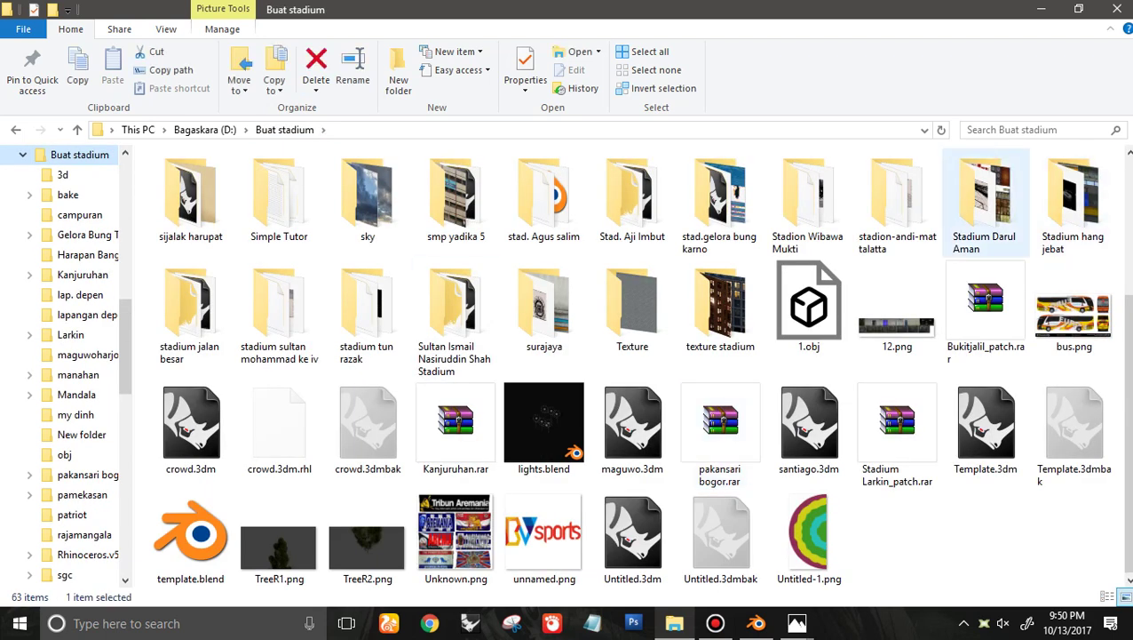
double_click(897, 200)
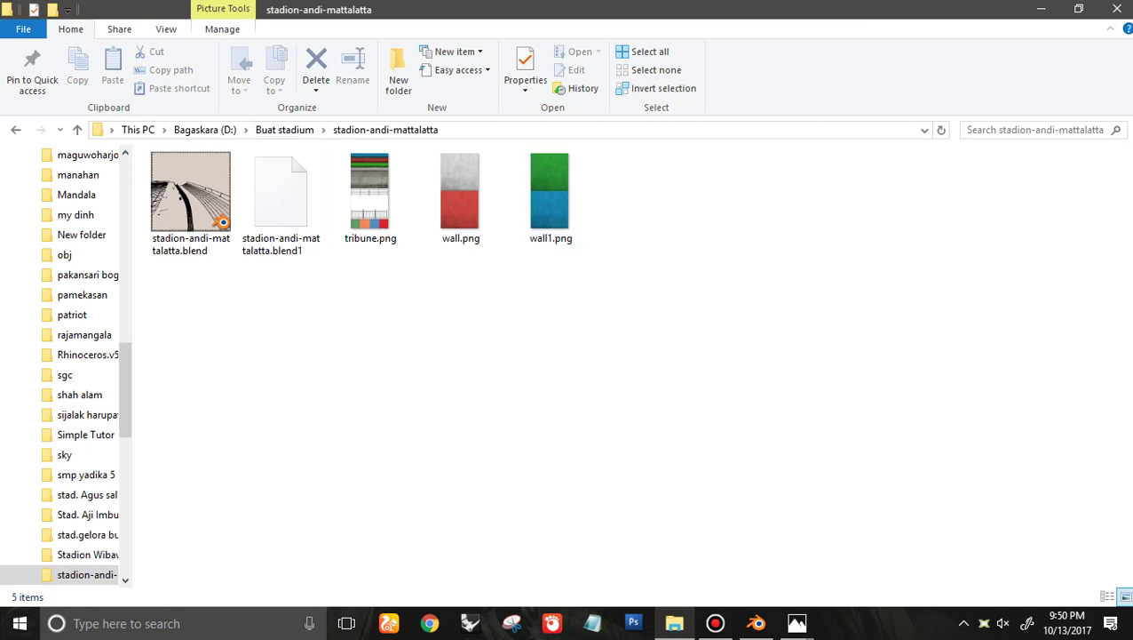
left_click(285, 130)
scroll(720, 435, "down", 3)
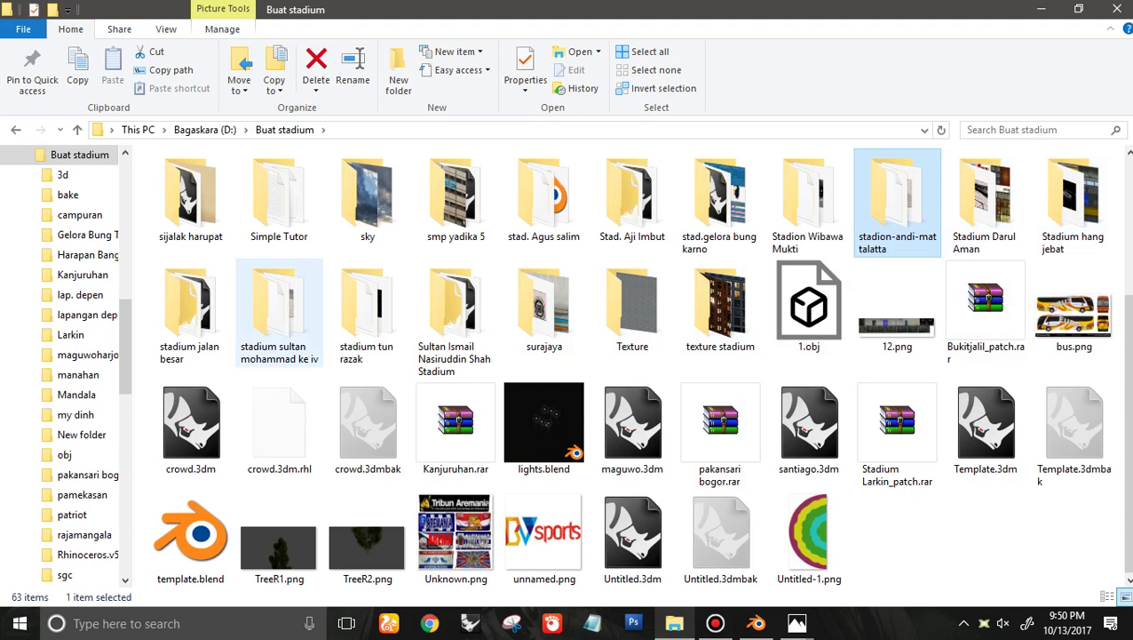
Open the Stadion Wibawa Mukti folder and copy Olimpic Base.png
left_click(808, 203)
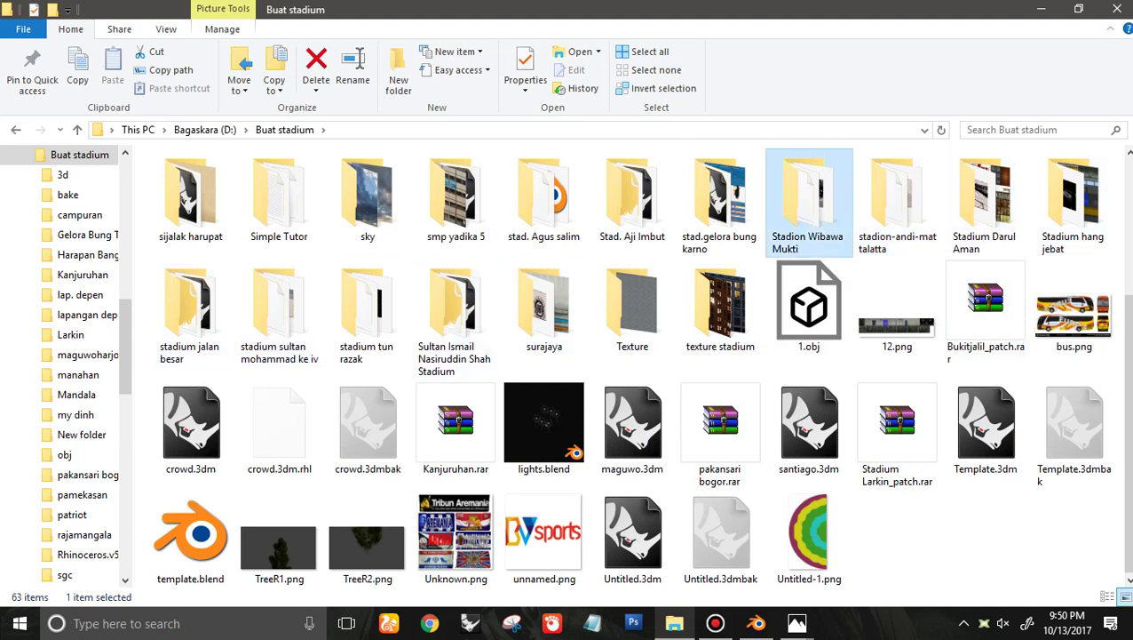
double_click(808, 203)
left_click(460, 197)
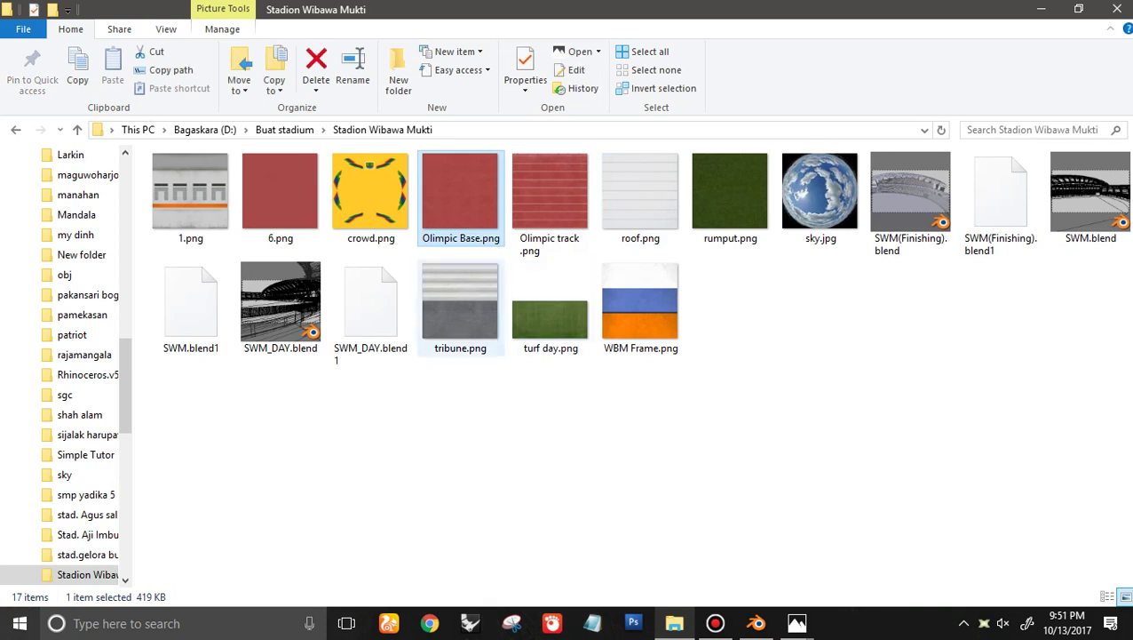
key("ctrl+c")
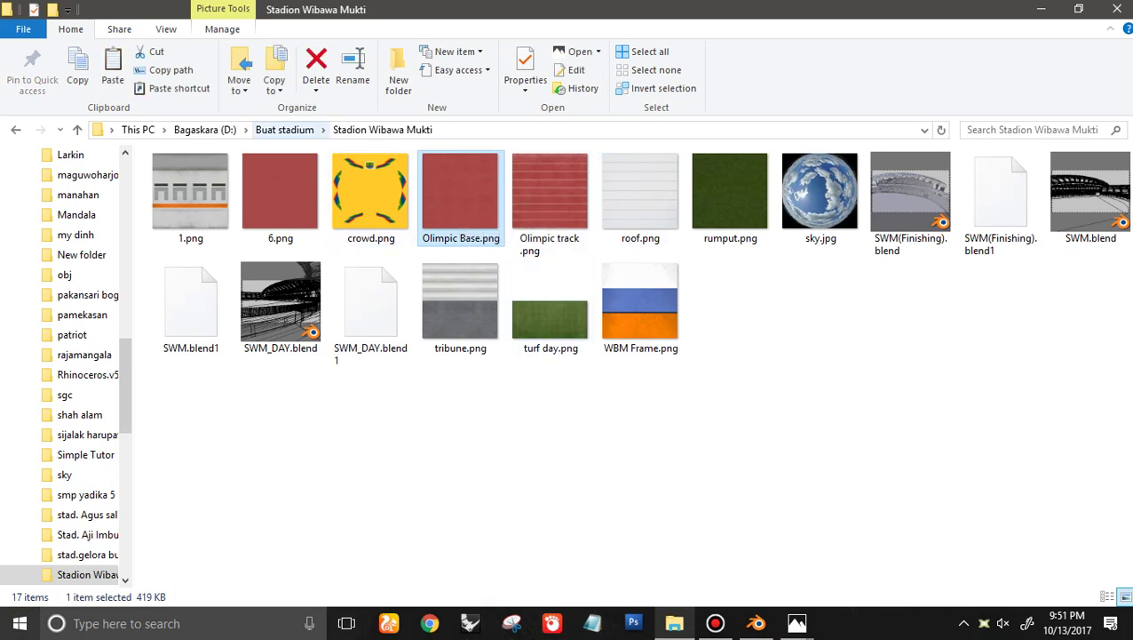
Go back to Buat stadium, open the obj folder and copy the track.png running-track texture
left_click(285, 131)
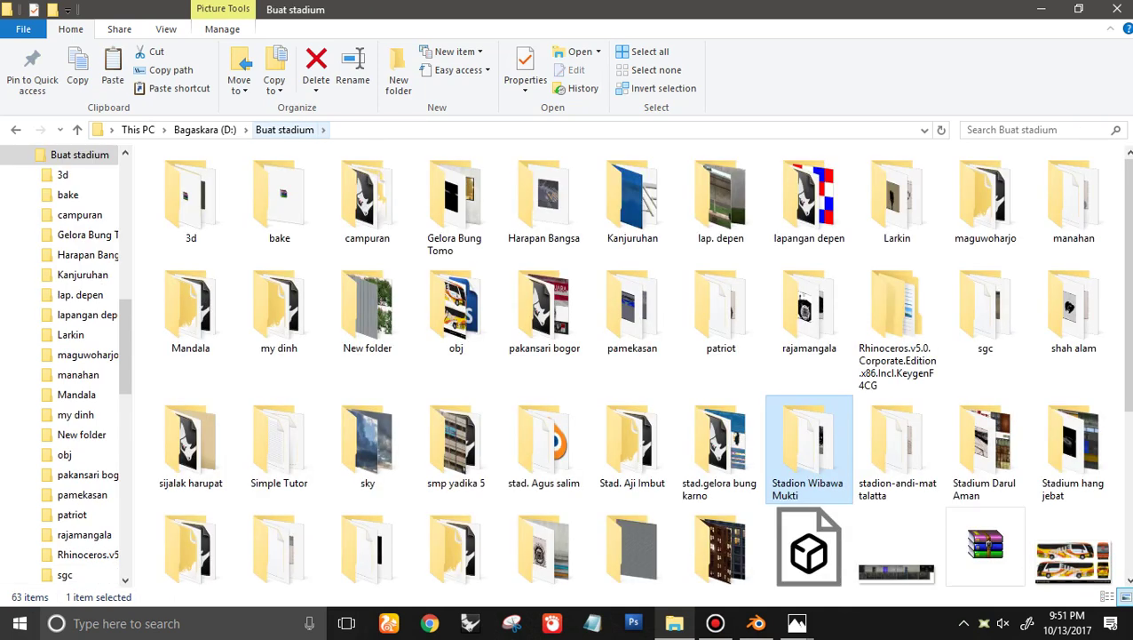
scroll(462, 347, "down", 3)
scroll(540, 431, "up", 3)
key("o")
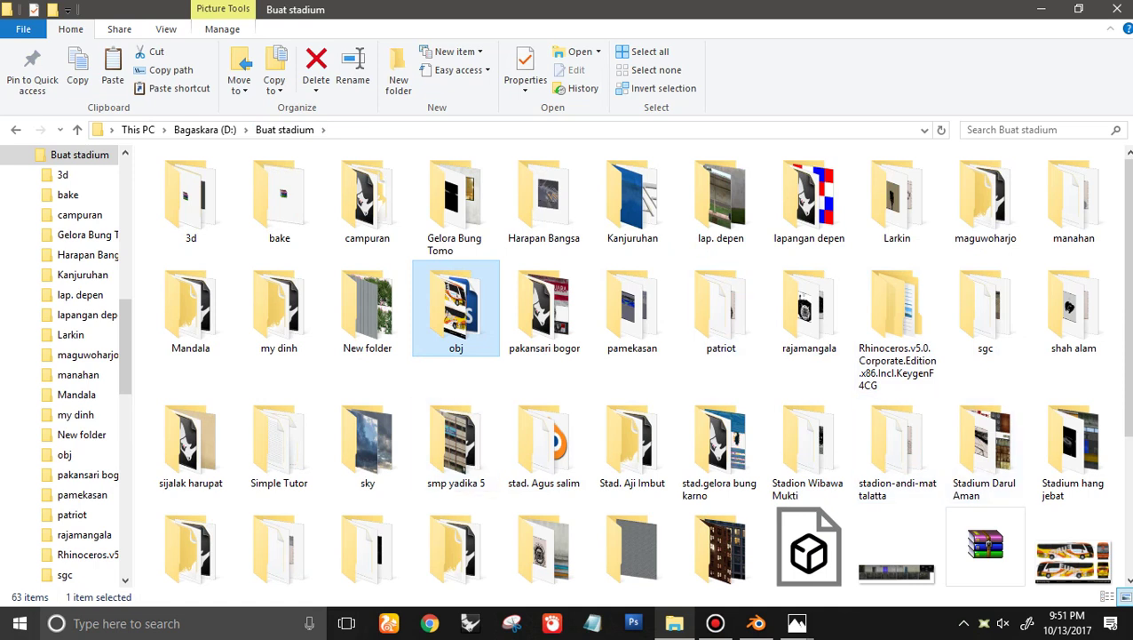
double_click(462, 315)
scroll(486, 356, "down", 15)
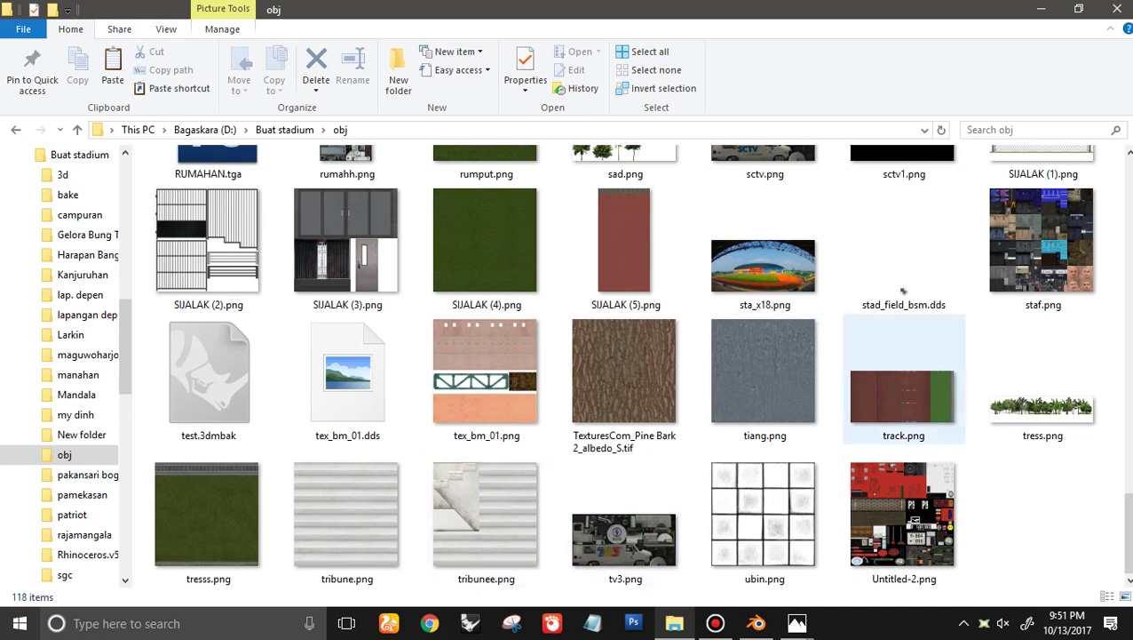
left_click(891, 411)
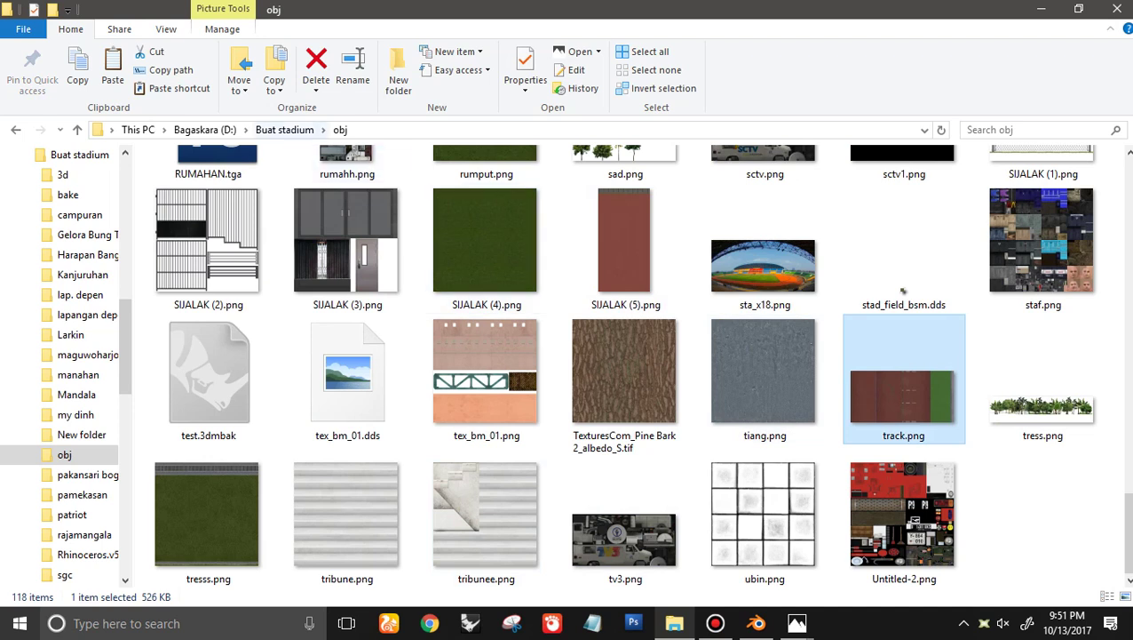
Paste track.png into the stadion-andi-mattalatta folder under Buat stadium
left_click(285, 130)
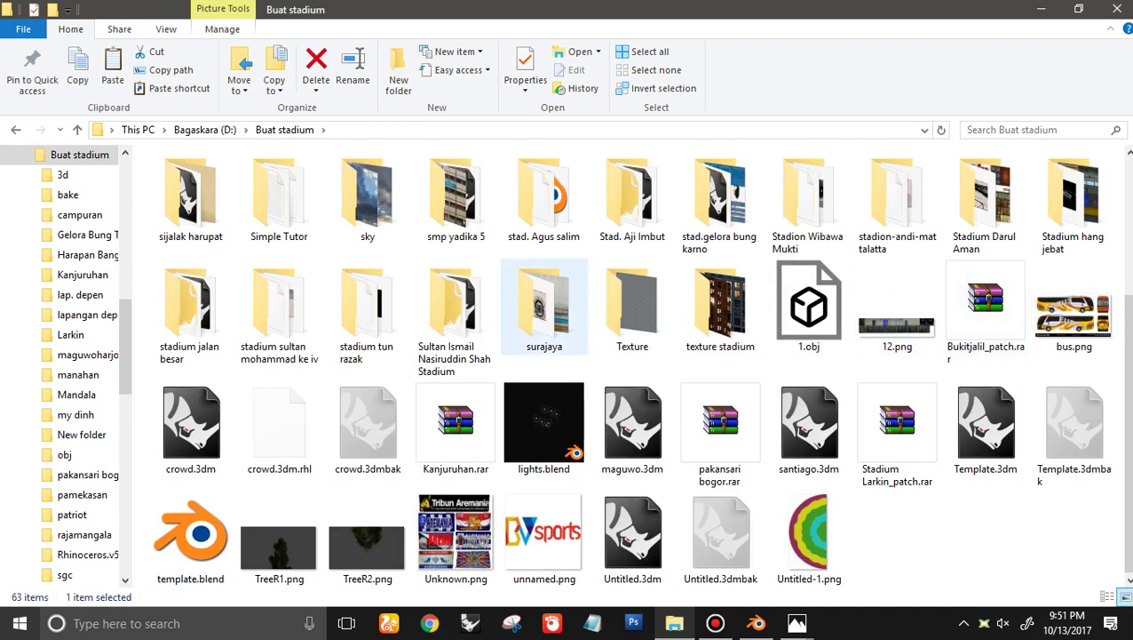
double_click(897, 200)
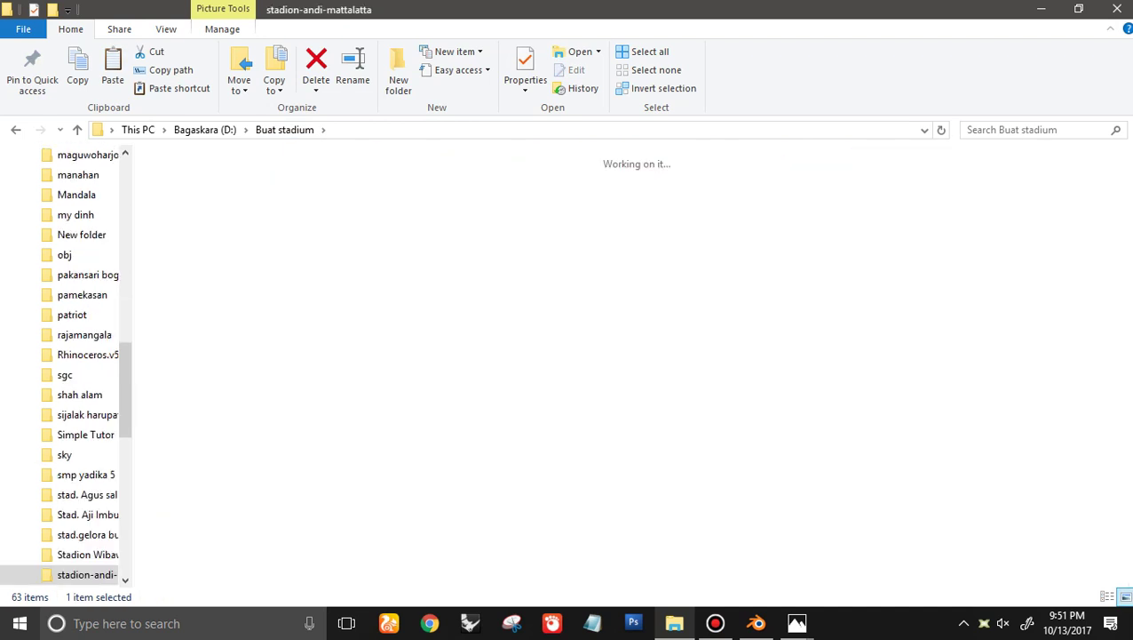
key("ctrl+v")
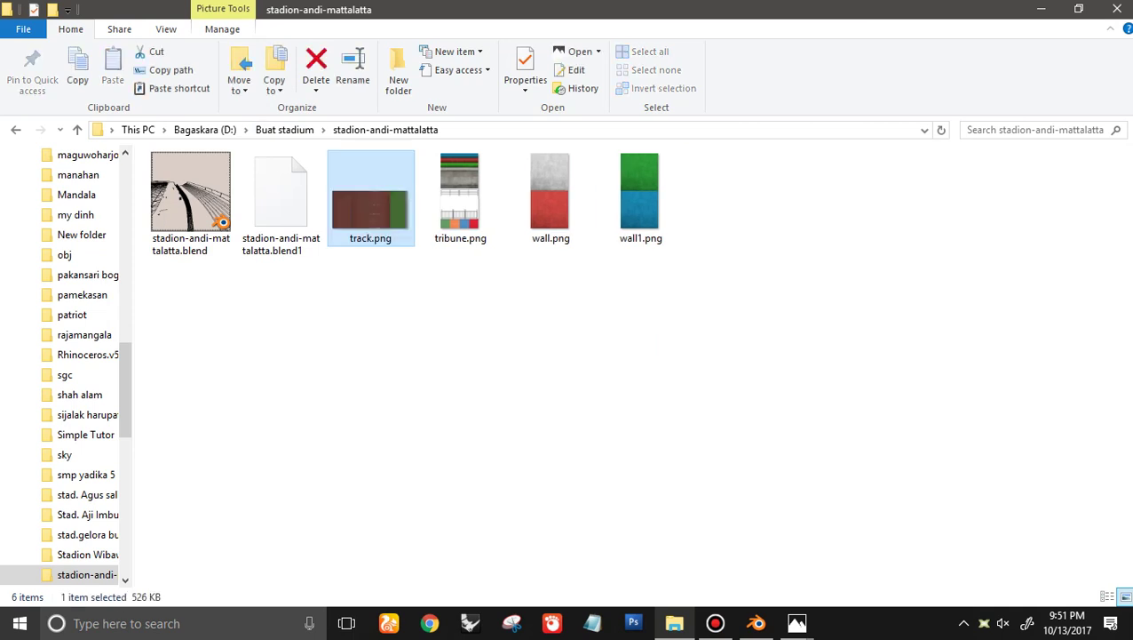
left_click(897, 200)
Switch to Blender and unwrap all faces of the subdivided plane in Edit Mode with the Reset UV option
left_click(756, 623)
scroll(373, 197, "up", 2)
key("Tab")
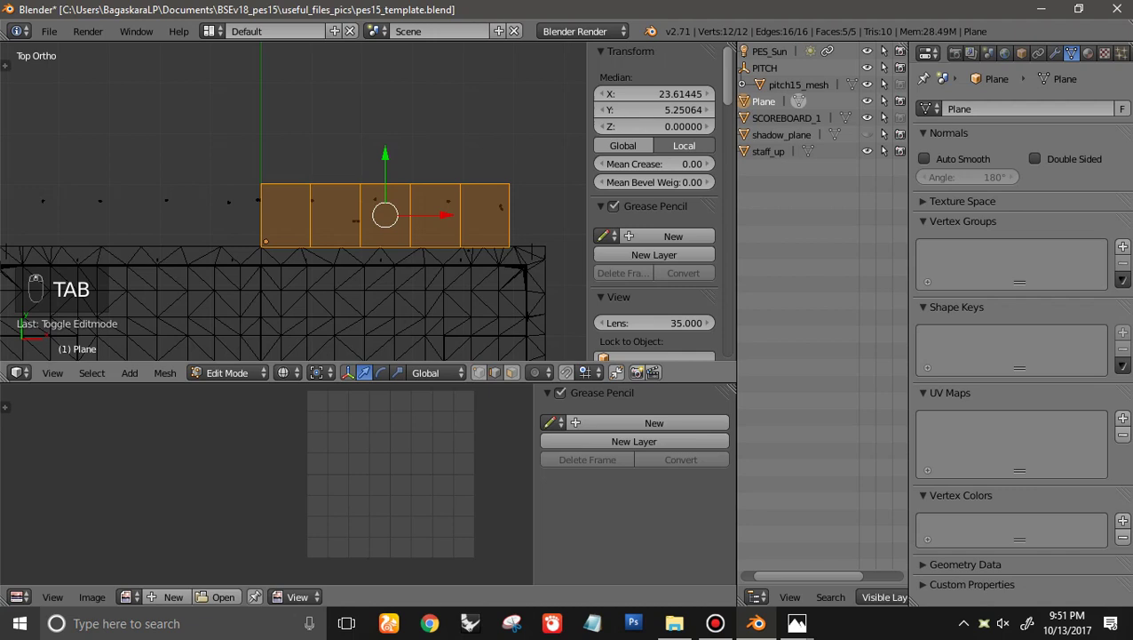
key("u")
left_click(341, 471)
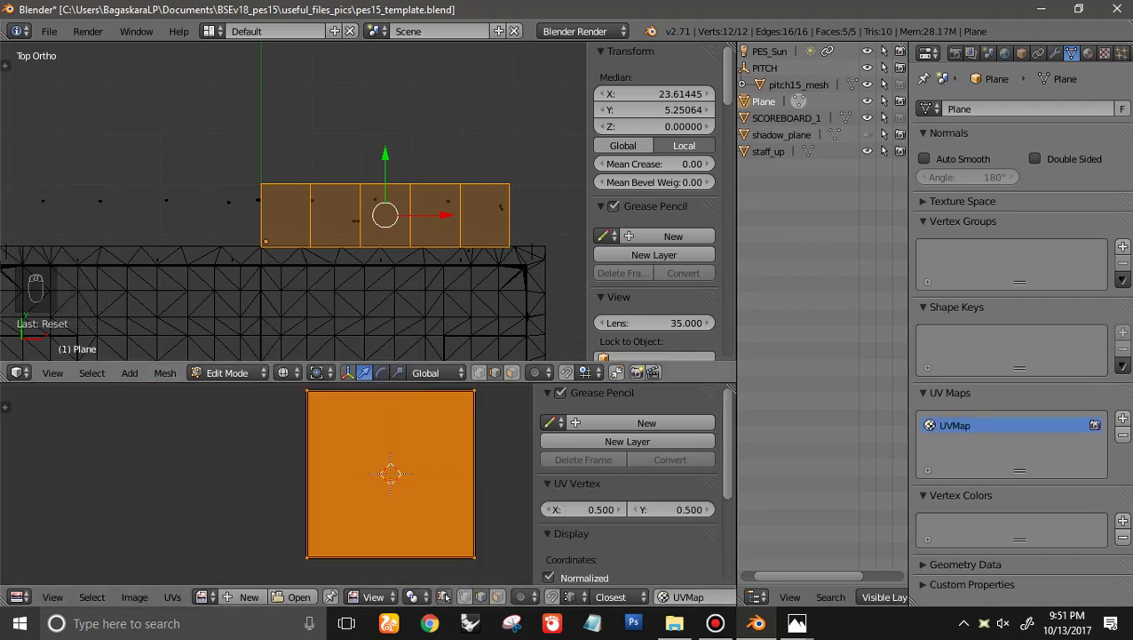
Load track.png from the stadion-andi-mattalatta folder as the image for the plane's UVs
left_click(248, 596)
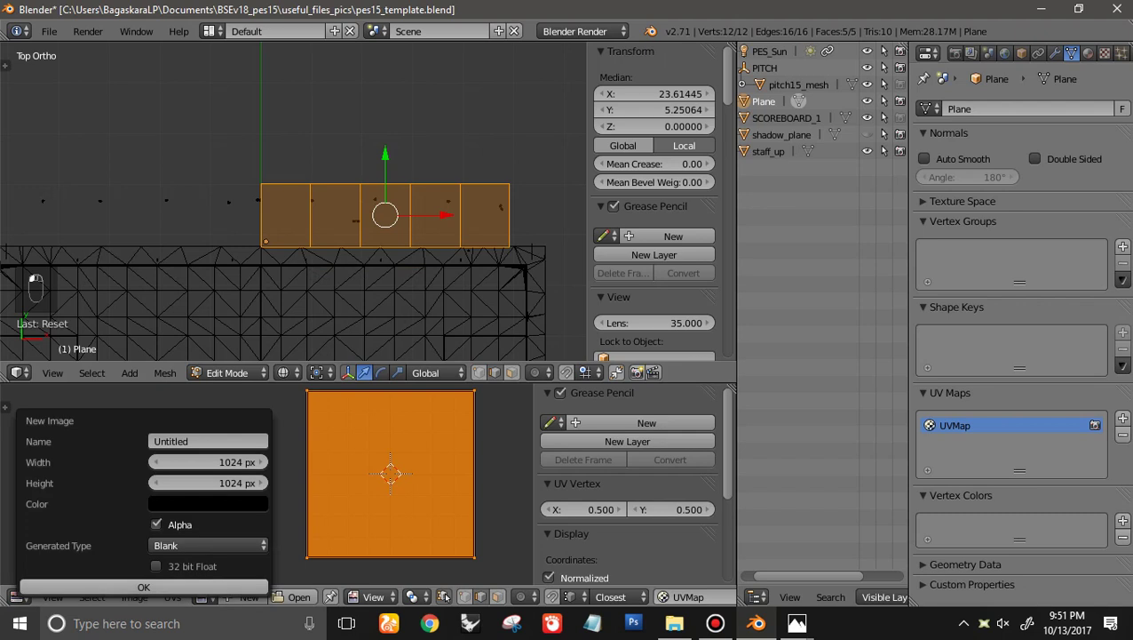
left_click(135, 597)
left_click(166, 561)
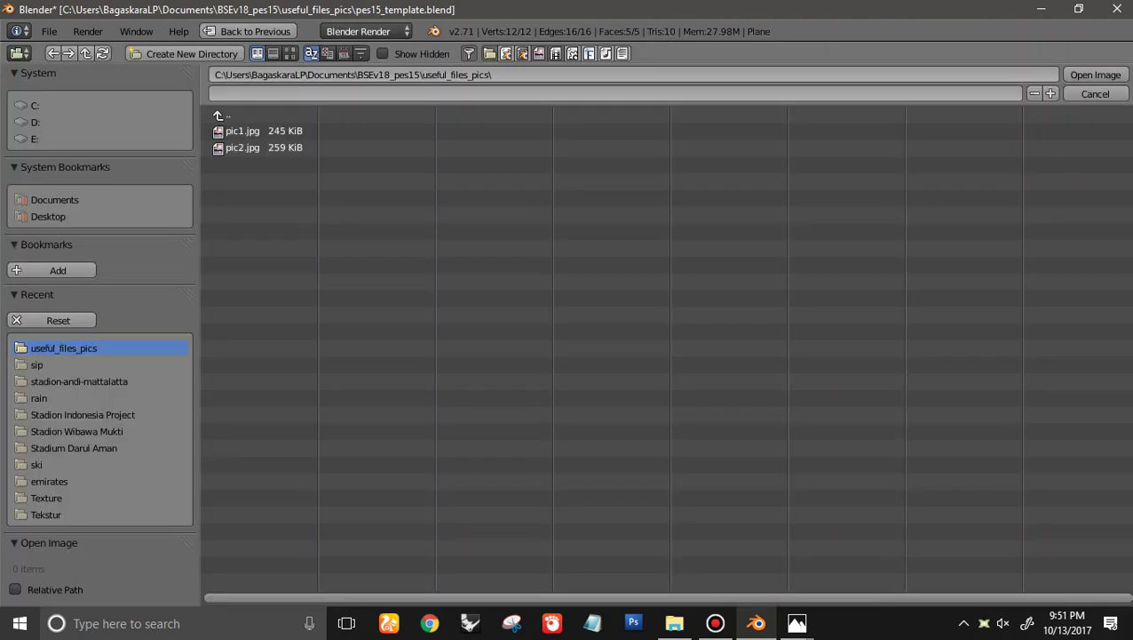
left_click(290, 53)
left_click(79, 381)
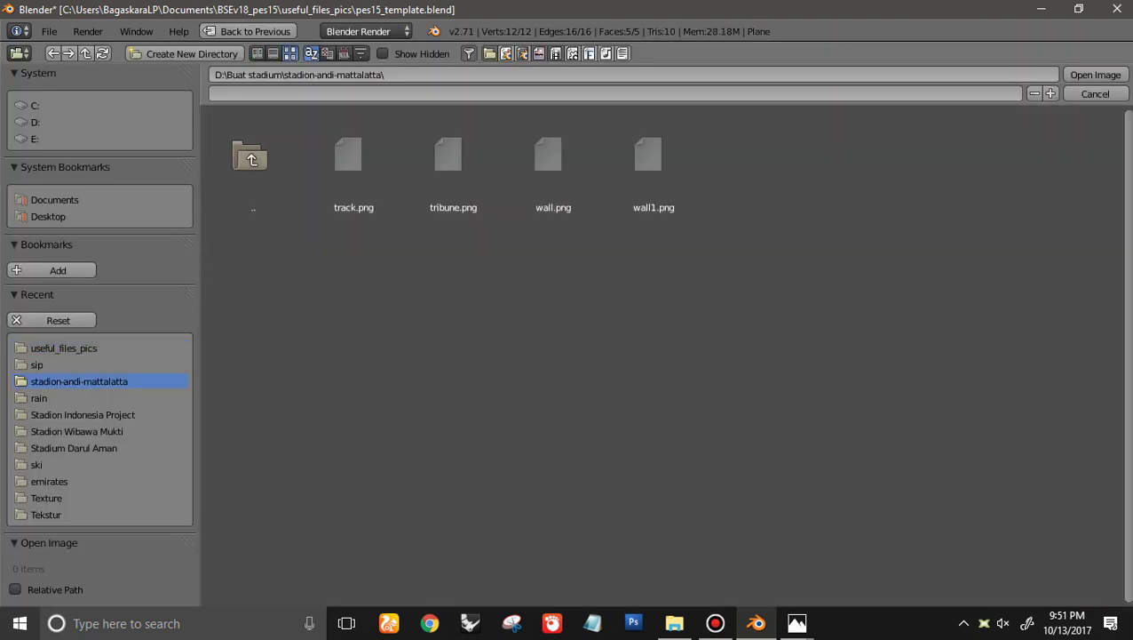
double_click(352, 160)
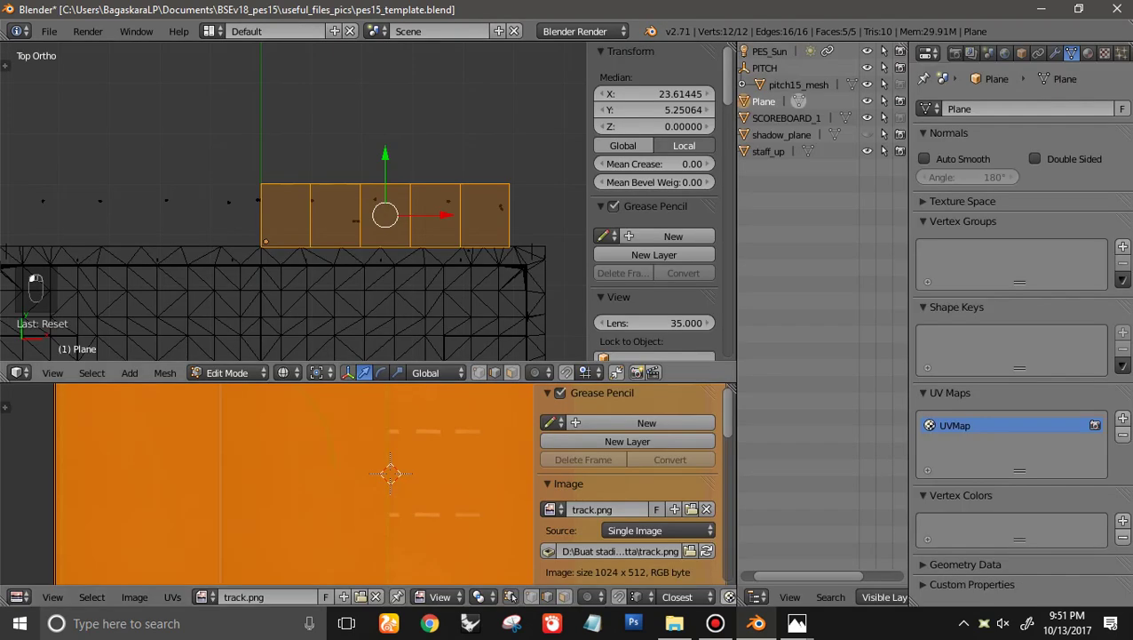
Set the 3D viewport shading to Texture and check how the track image tiles along the plane
left_click(317, 373)
left_click(283, 372)
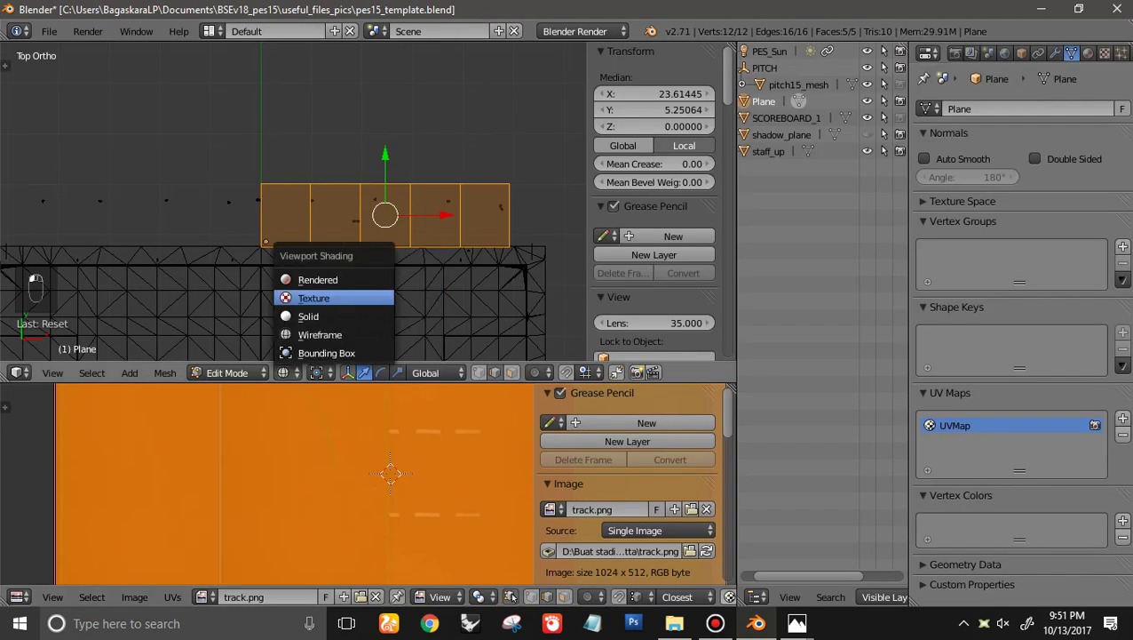
left_click(314, 298)
scroll(368, 202, "up", 7)
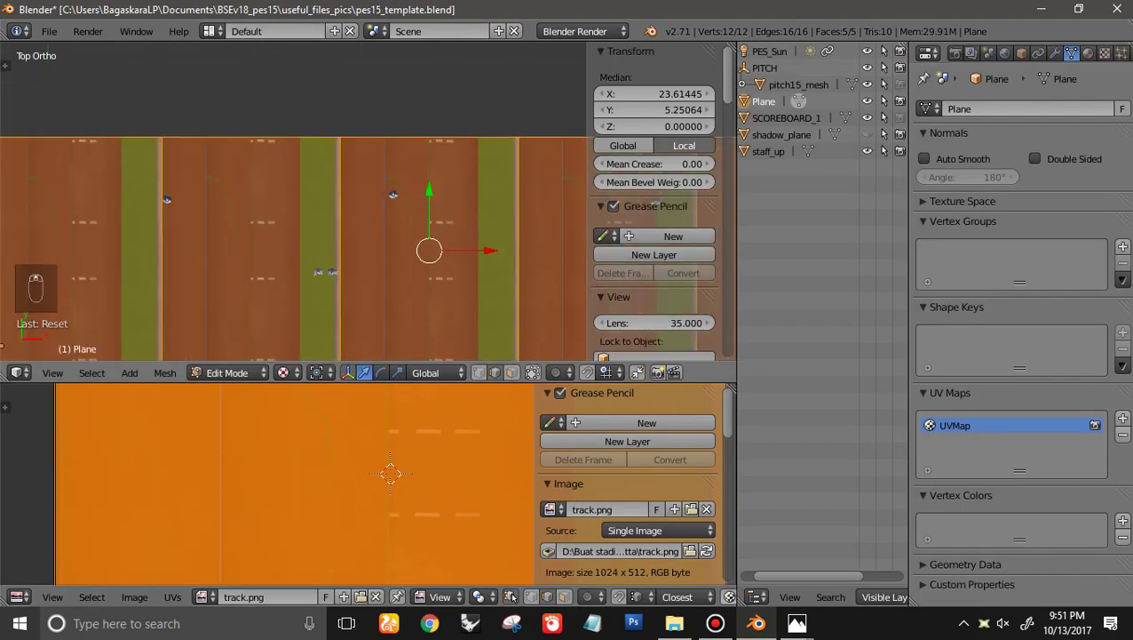
scroll(368, 202, "down", 4)
scroll(369, 484, "down", 5)
scroll(369, 484, "up", 2)
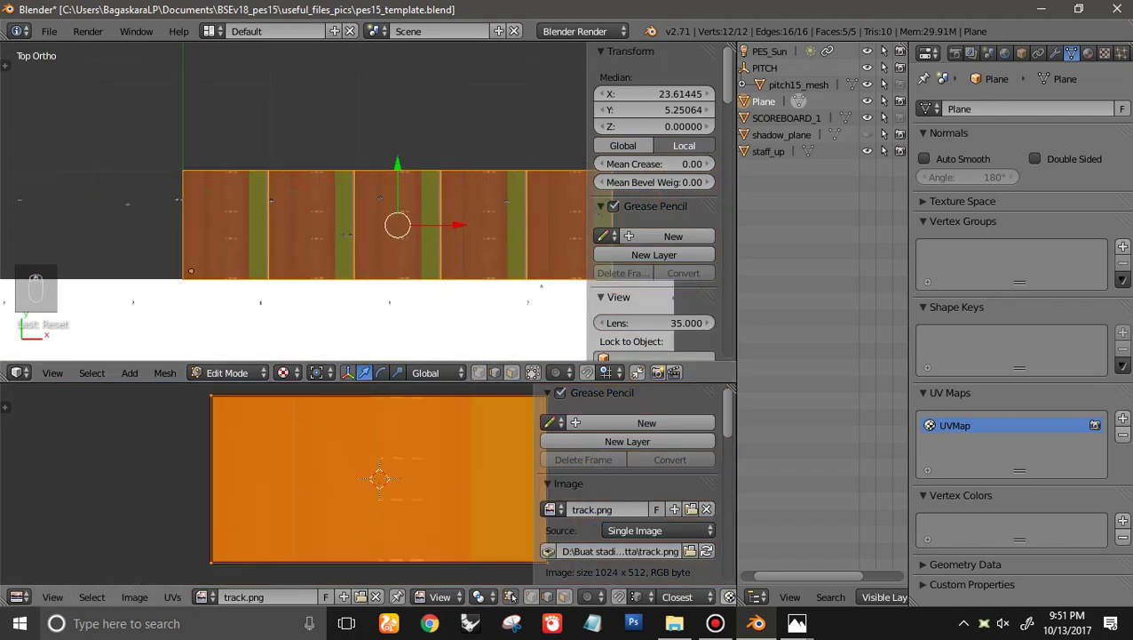
Set the UV editor's pivot point to Bounding Box Center for rotating the plane's UVs
type("r90")
key("Return")
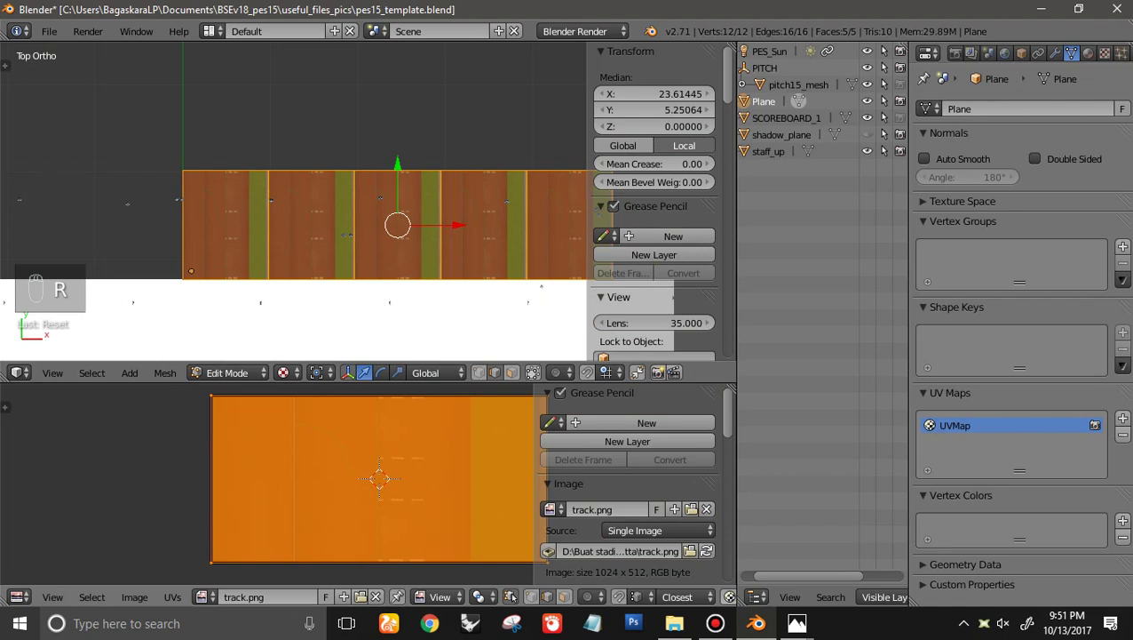
left_click(483, 597)
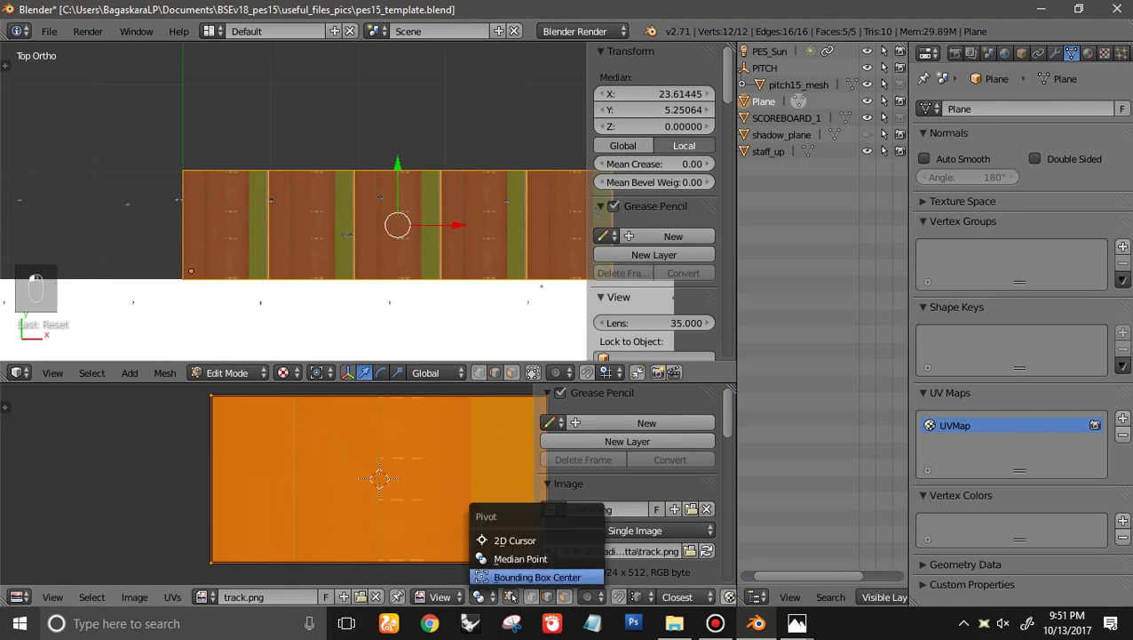
left_click(513, 576)
Try to rotate the plane's UVs by 90° and scale them down over the middle of the track image
scroll(376, 480, "down", 2)
type("r90")
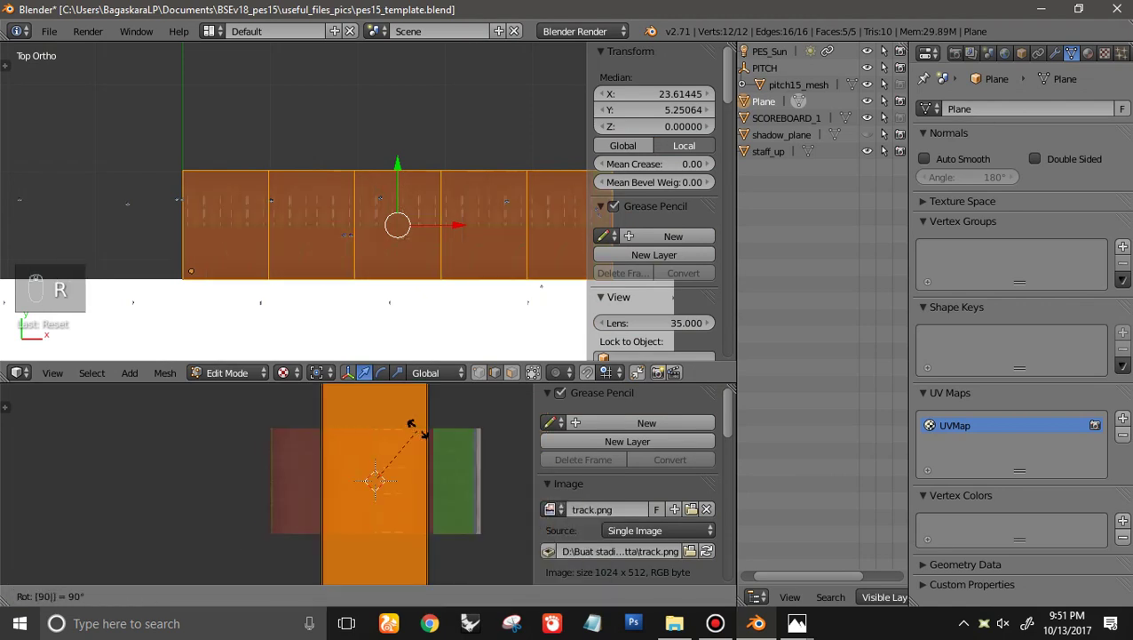
key("Return")
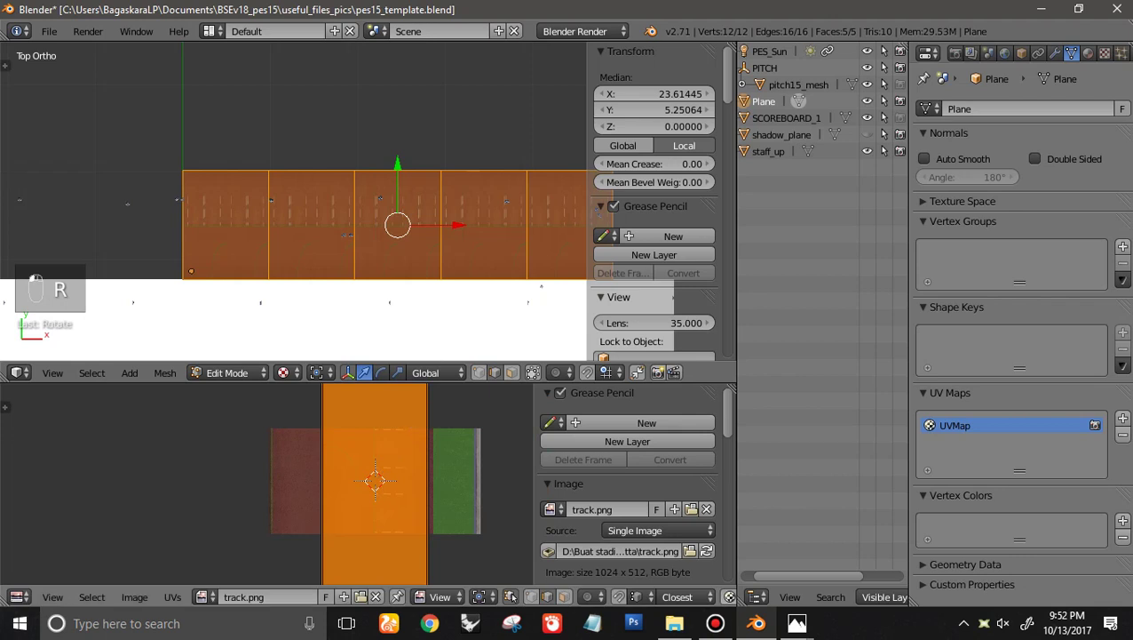
key("s")
left_click(422, 465)
key("g")
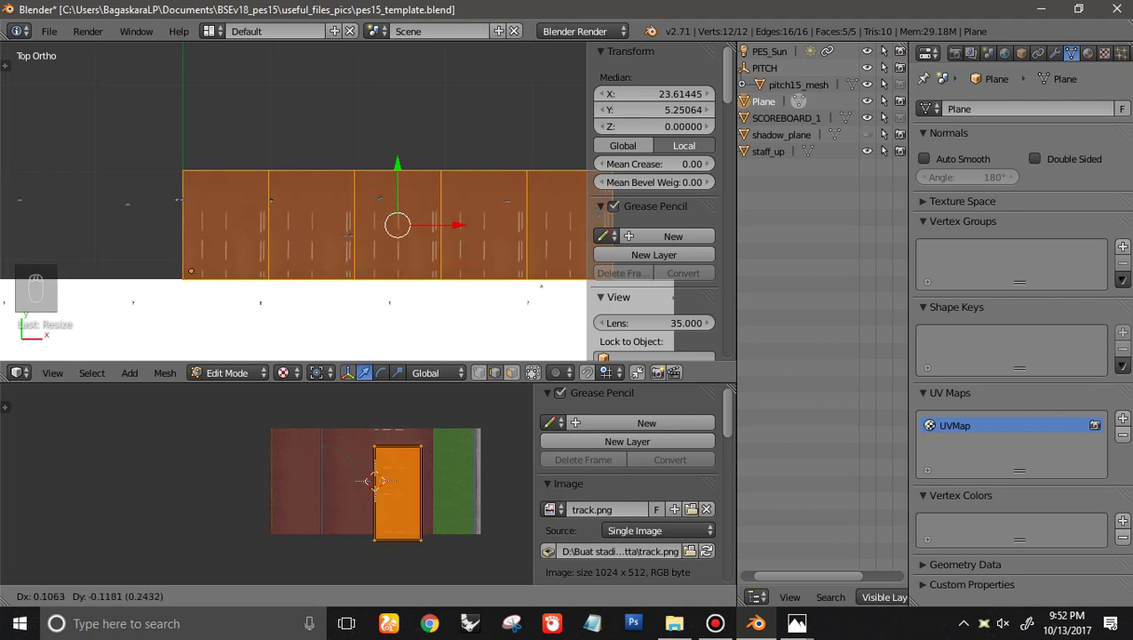
key("Escape")
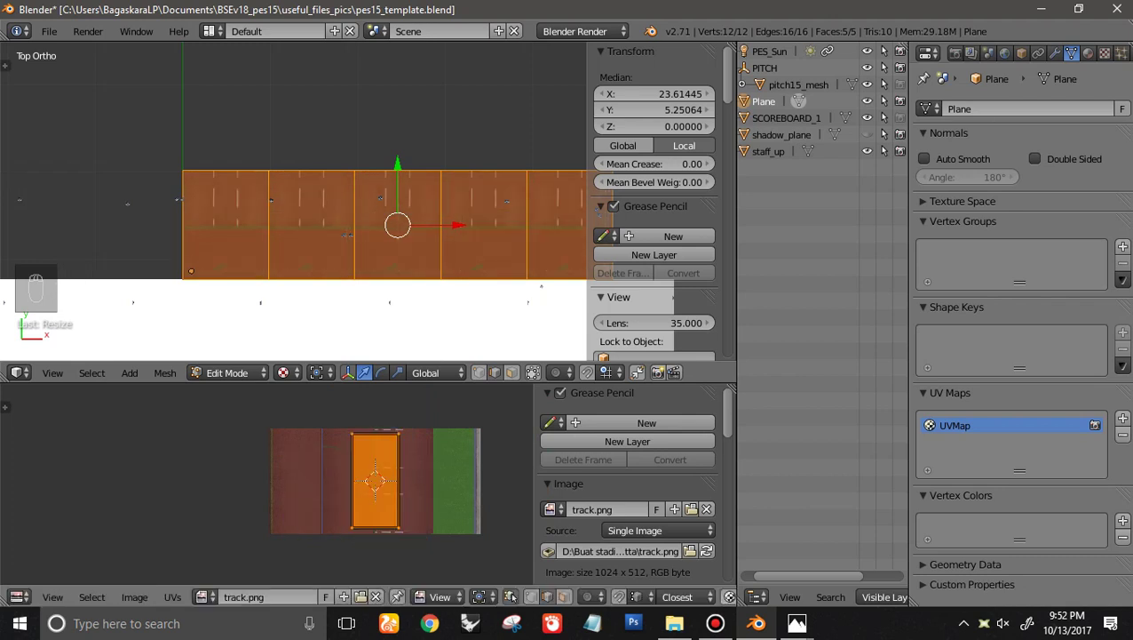
key("ctrl+z")
key("ctrl+z")
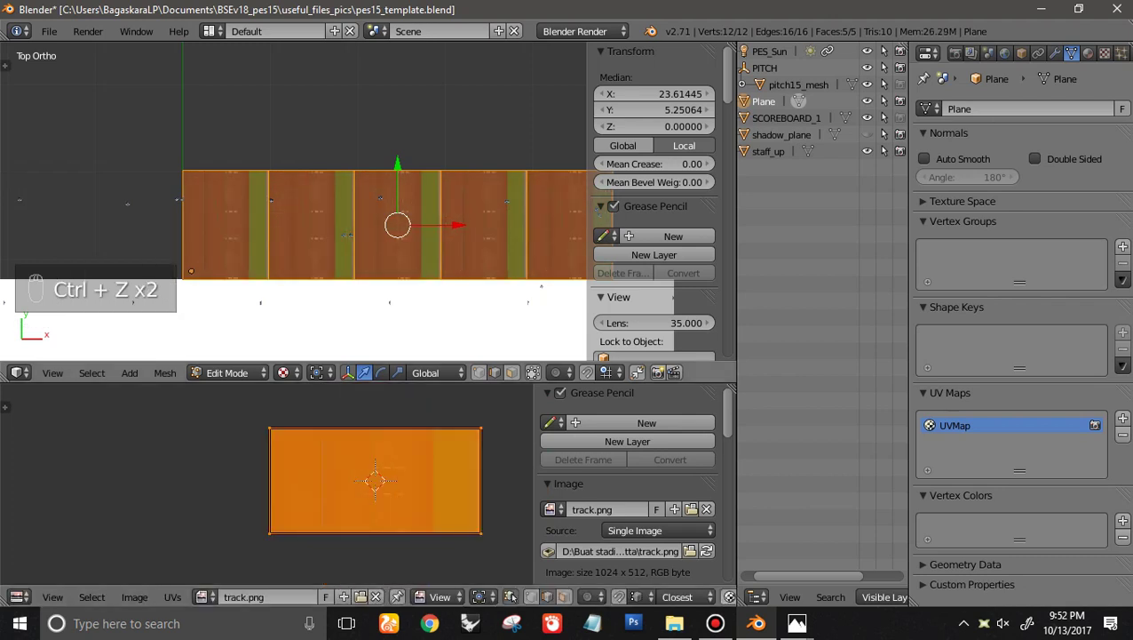
Rotate the plane's UVs by 90°, then shrink and move them onto the plain red strip along the track image's left side
scroll(369, 202, "up", 1)
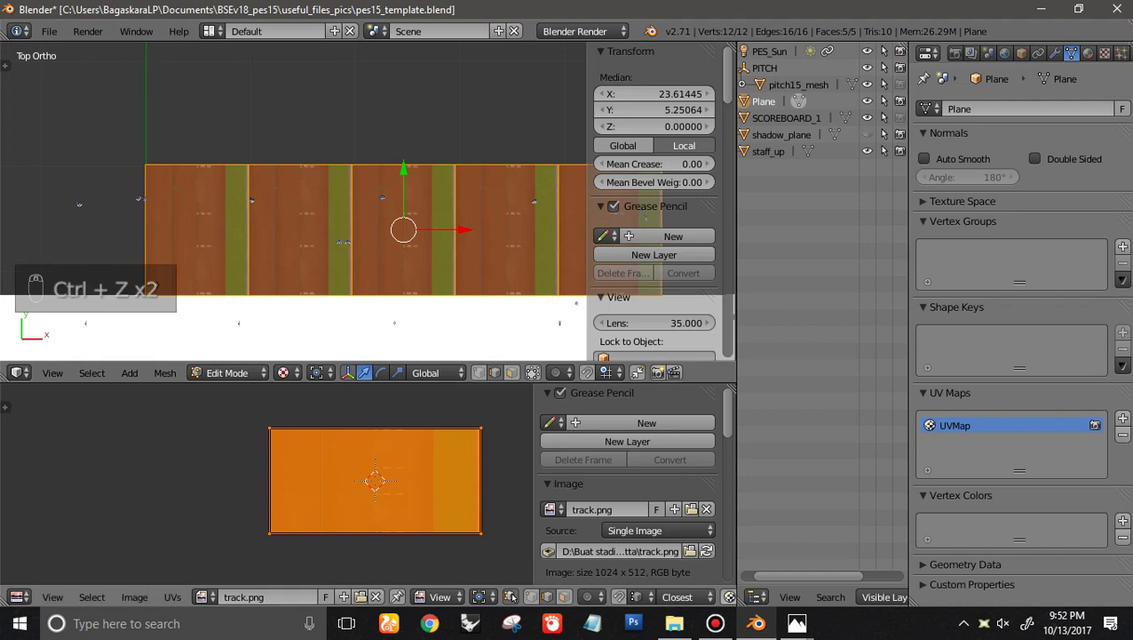
type("r90")
key("Return")
key("s")
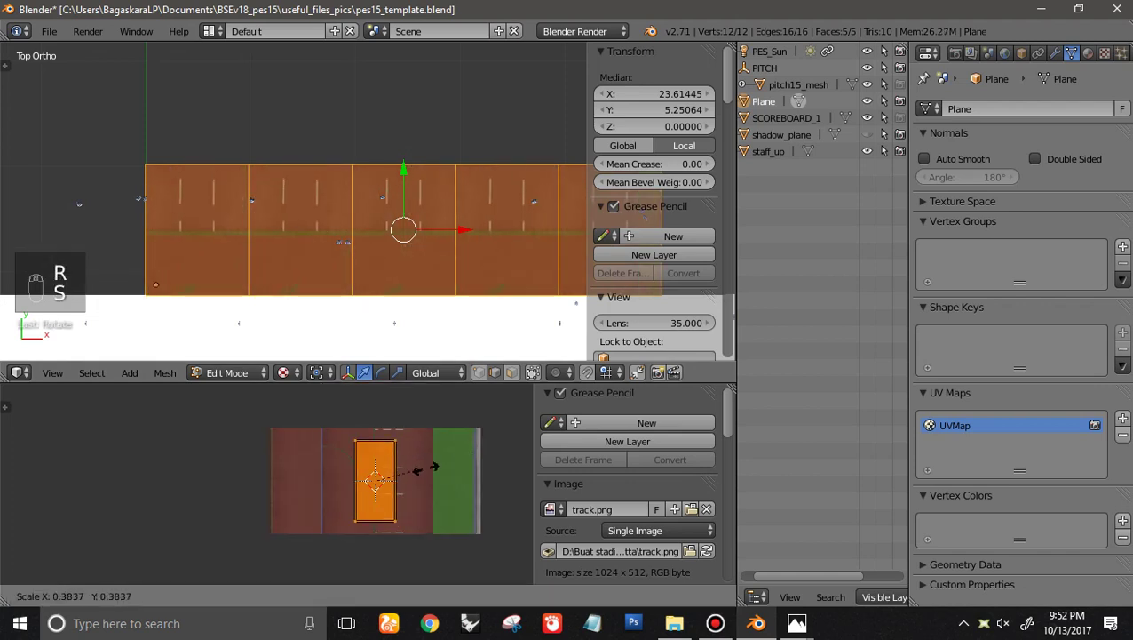
left_click(432, 466)
key("g")
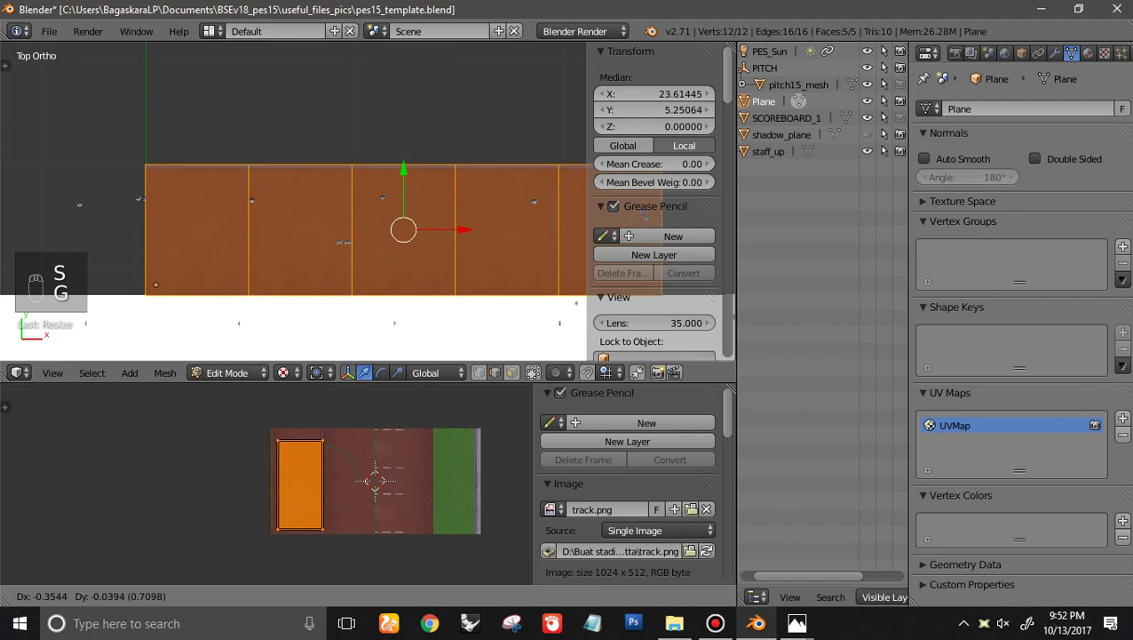
left_click(355, 470)
Move the UV face up to the track image's top edge, between the green line and the blue line
middle_click_drag(355, 470, 520, 552)
scroll(386, 475, "up", 5)
middle_click_drag(450, 462, 363, 508)
scroll(393, 481, "up", 1)
key("g")
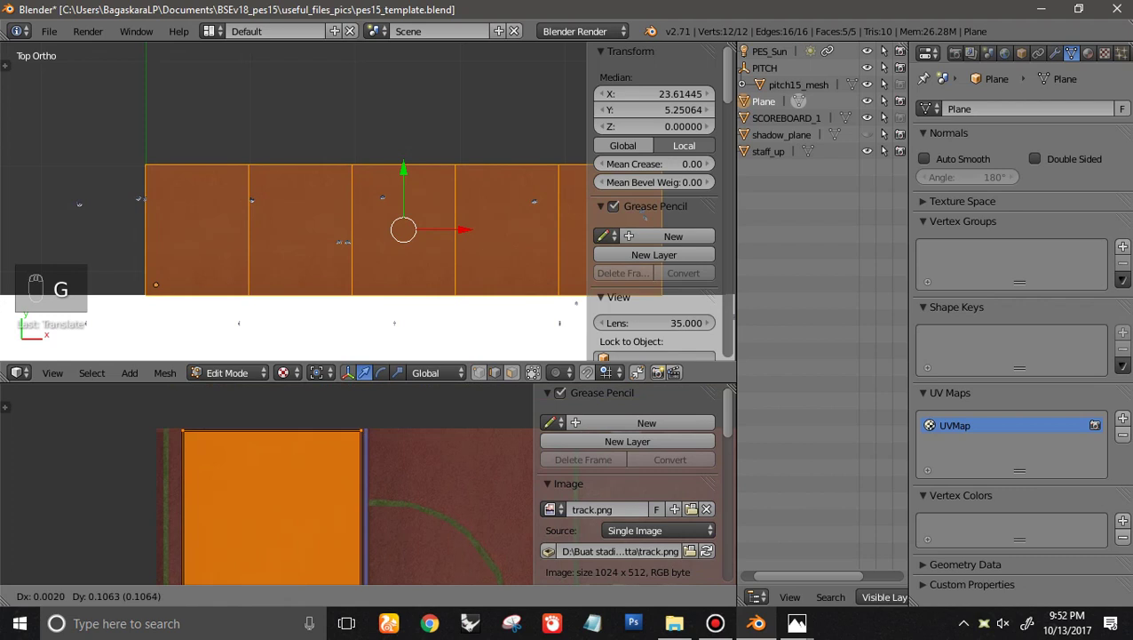
left_click(364, 446)
scroll(368, 200, "up", 6)
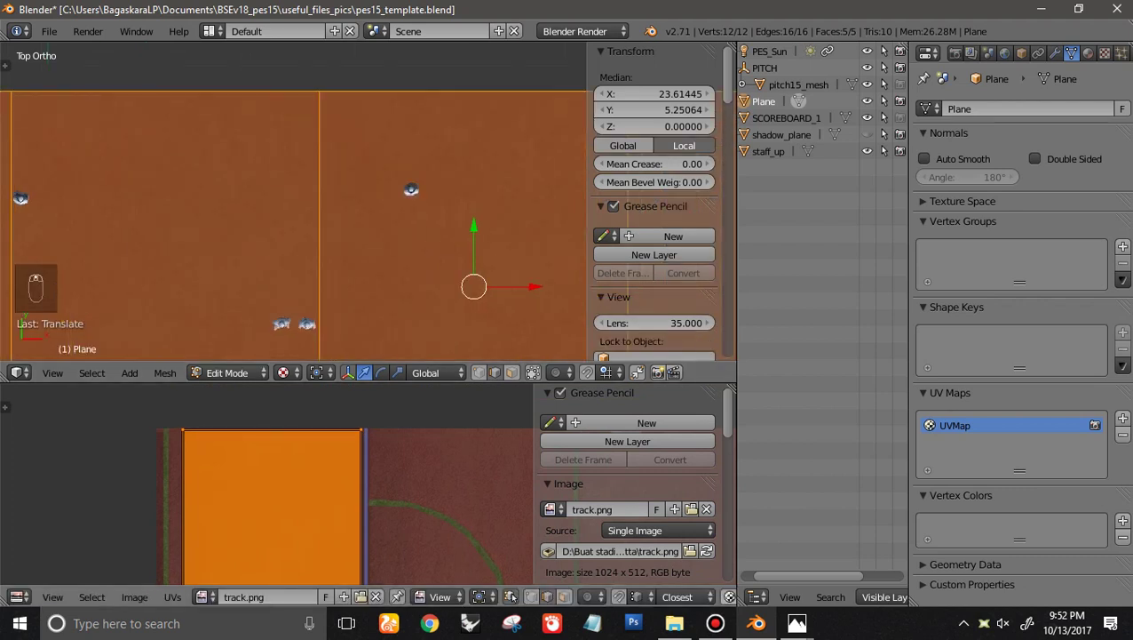
Circle-select the UV face's left edge and move it along X by about -0.022 to the green line
scroll(366, 484, "down", 2)
scroll(366, 489, "down", 2)
middle_click_drag(366, 489, 421, 391)
scroll(420, 391, "down", 1)
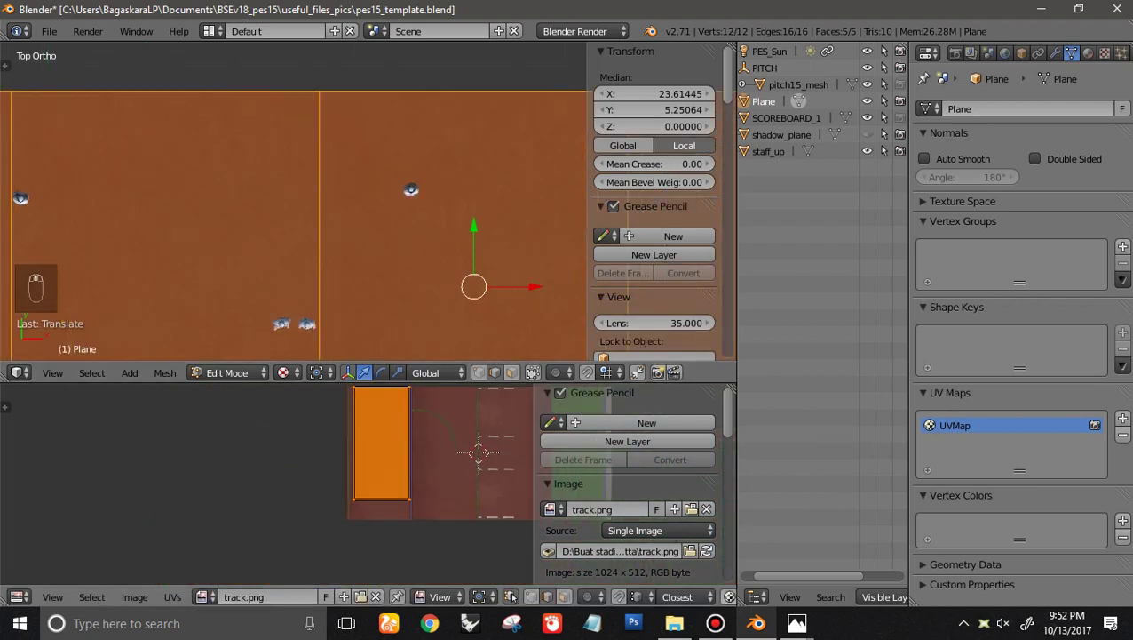
key("a")
key("c")
left_click_drag(347, 400, 346, 513)
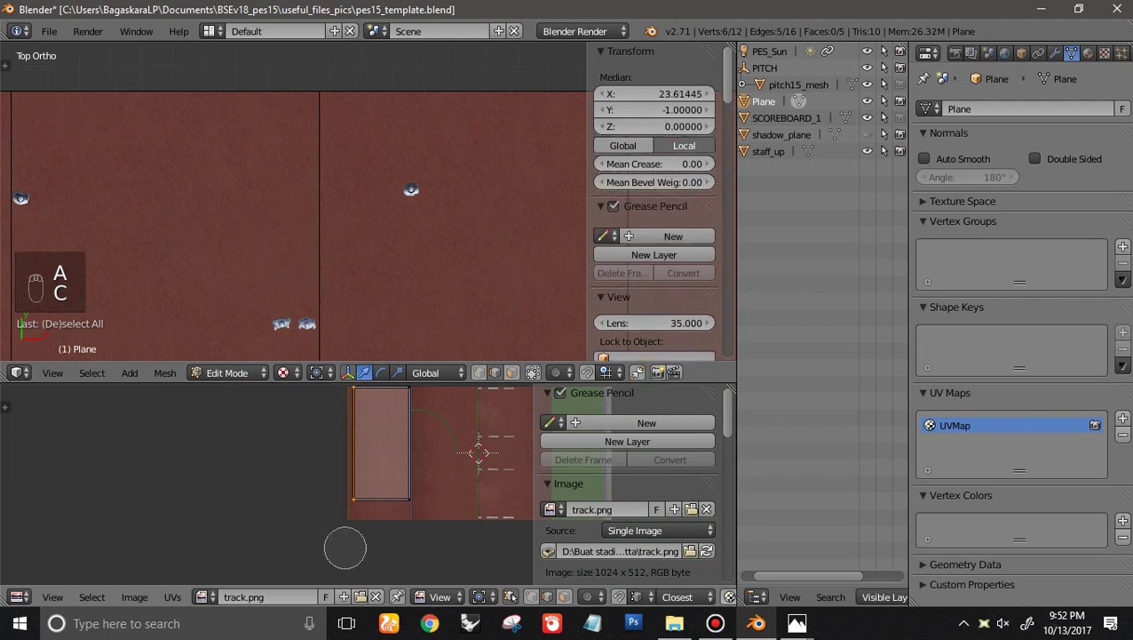
right_click(345, 546)
scroll(368, 486, "up", 3)
key("g")
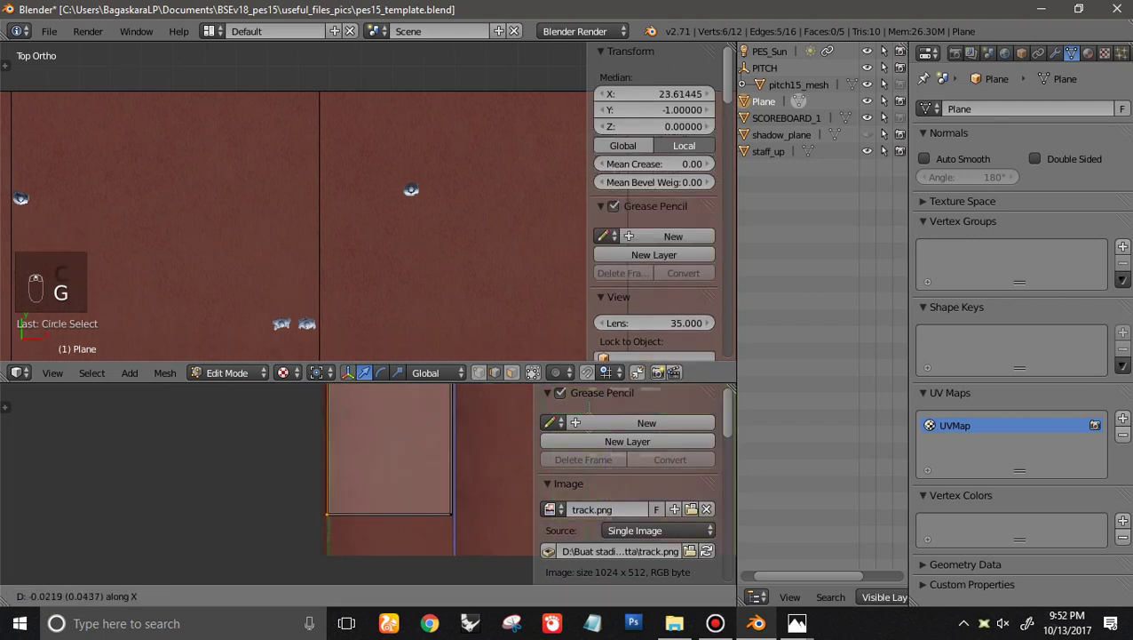
left_click(353, 486)
scroll(367, 202, "down", 4)
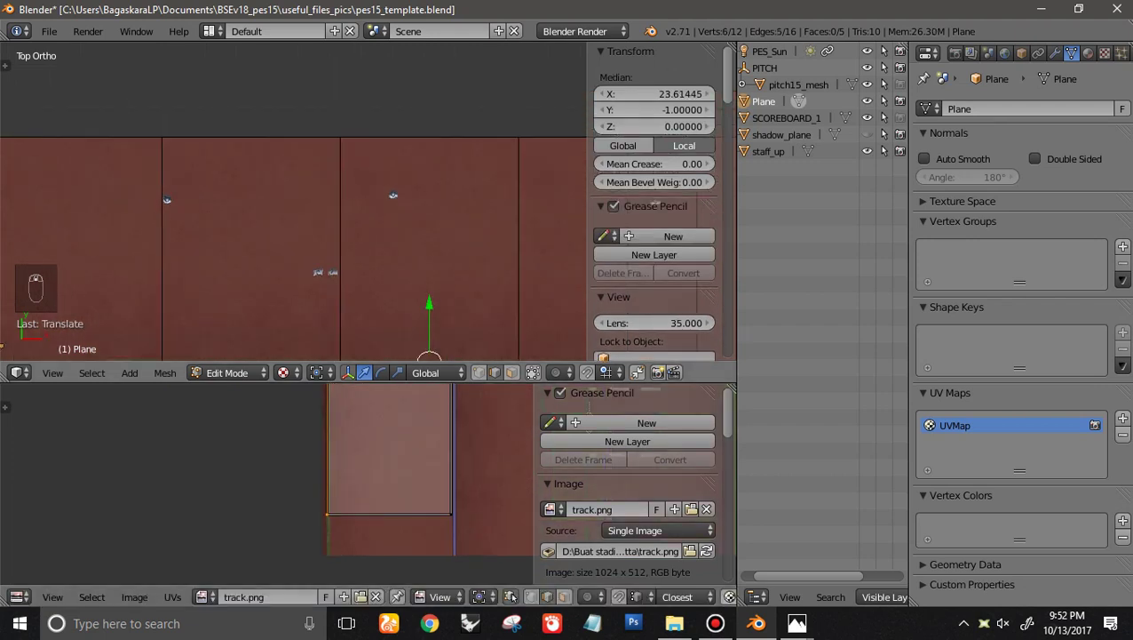
key("a")
key("c")
left_click_drag(470, 518, 328, 516)
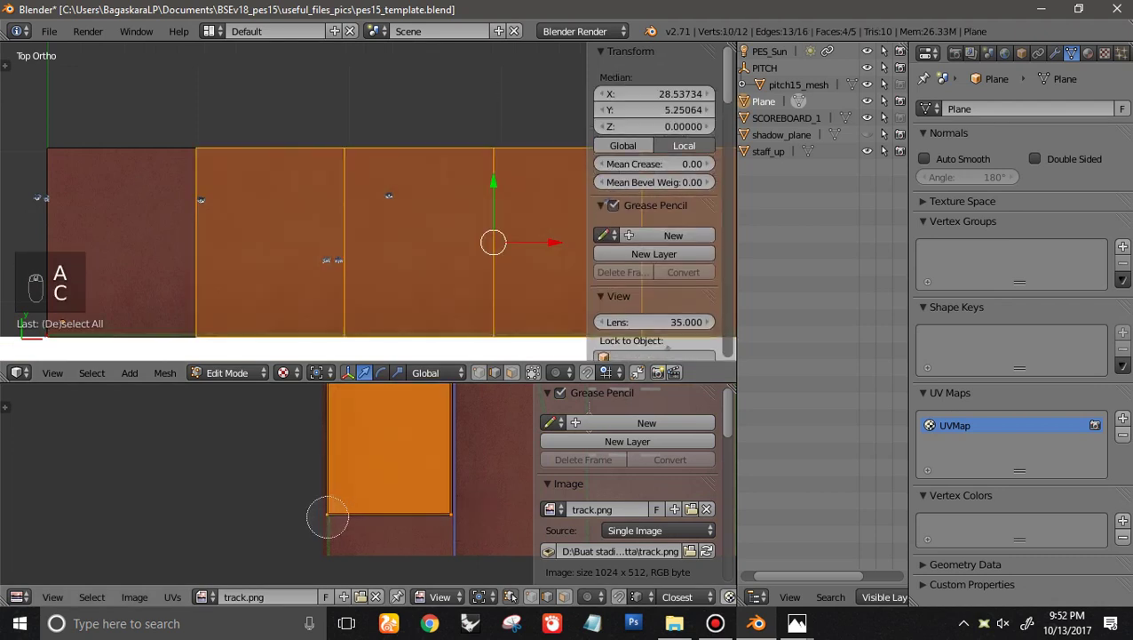
key("g")
key("y")
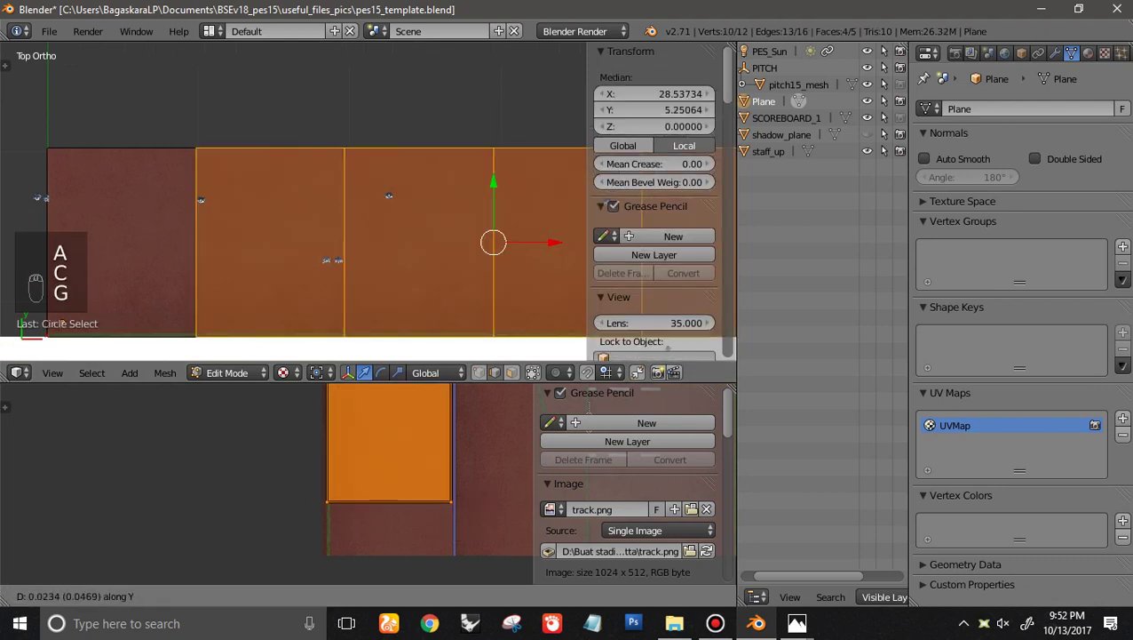
key("Escape")
Turn off synchronised selection between the UV editor and the mesh
scroll(368, 202, "down", 3)
scroll(367, 201, "down", 4)
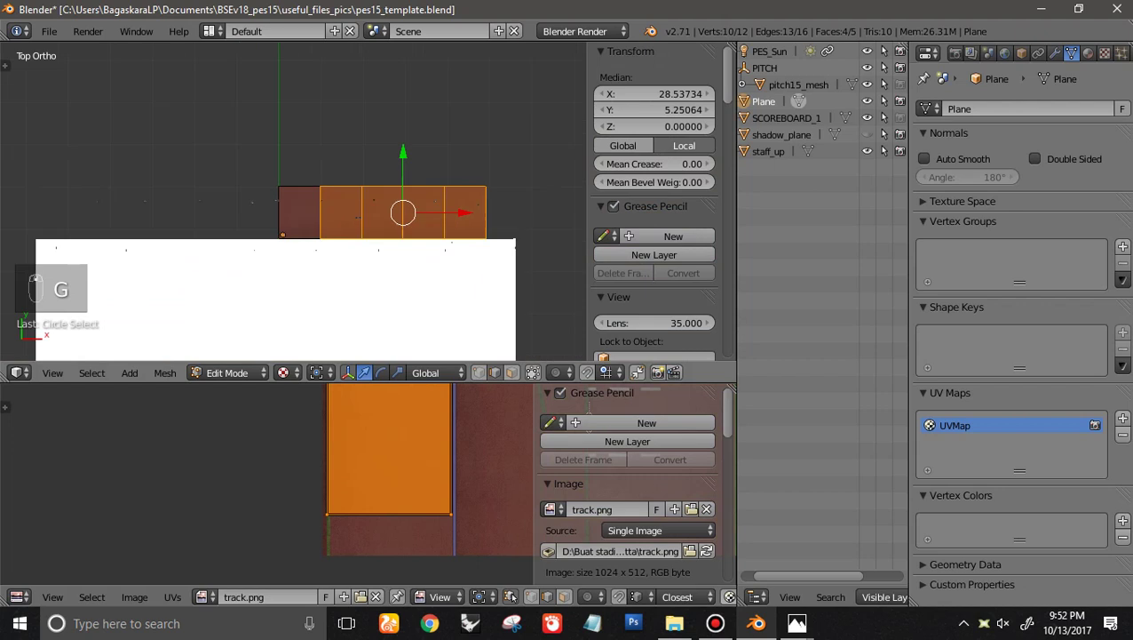
scroll(368, 483, "down", 4)
middle_click_drag(367, 483, 363, 489)
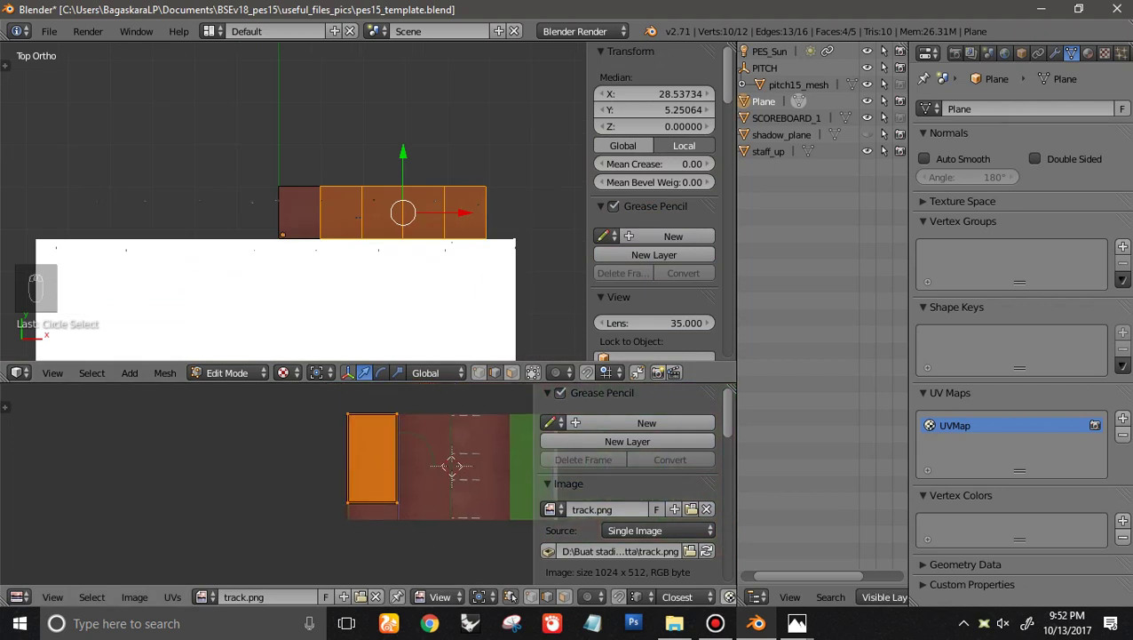
scroll(443, 596, "down", 2)
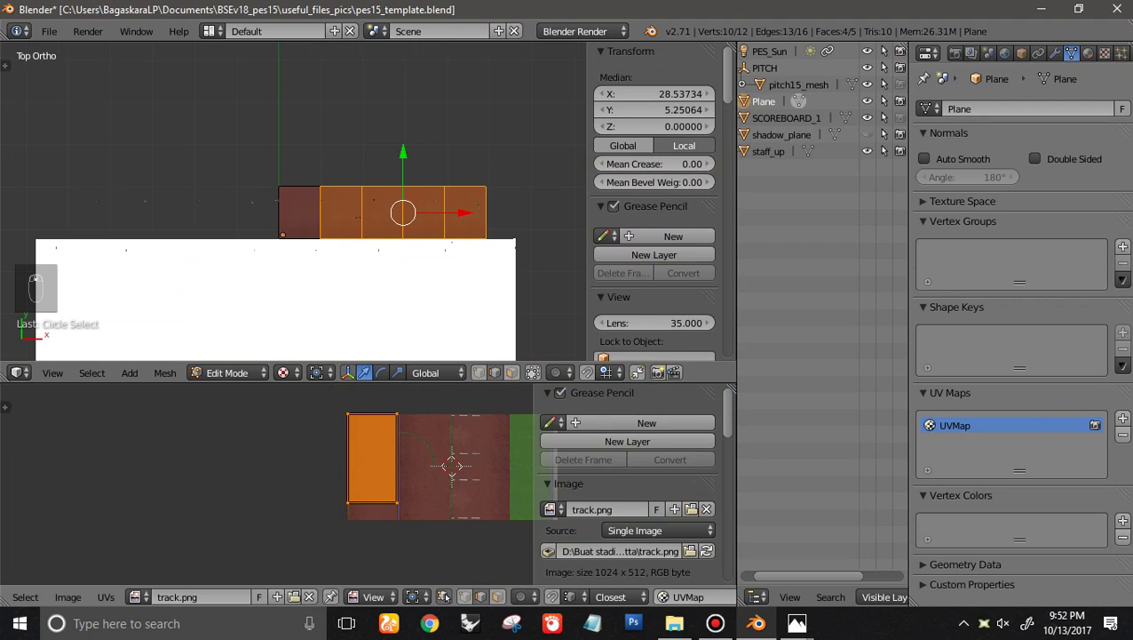
left_click(445, 596)
scroll(368, 483, "up", 4)
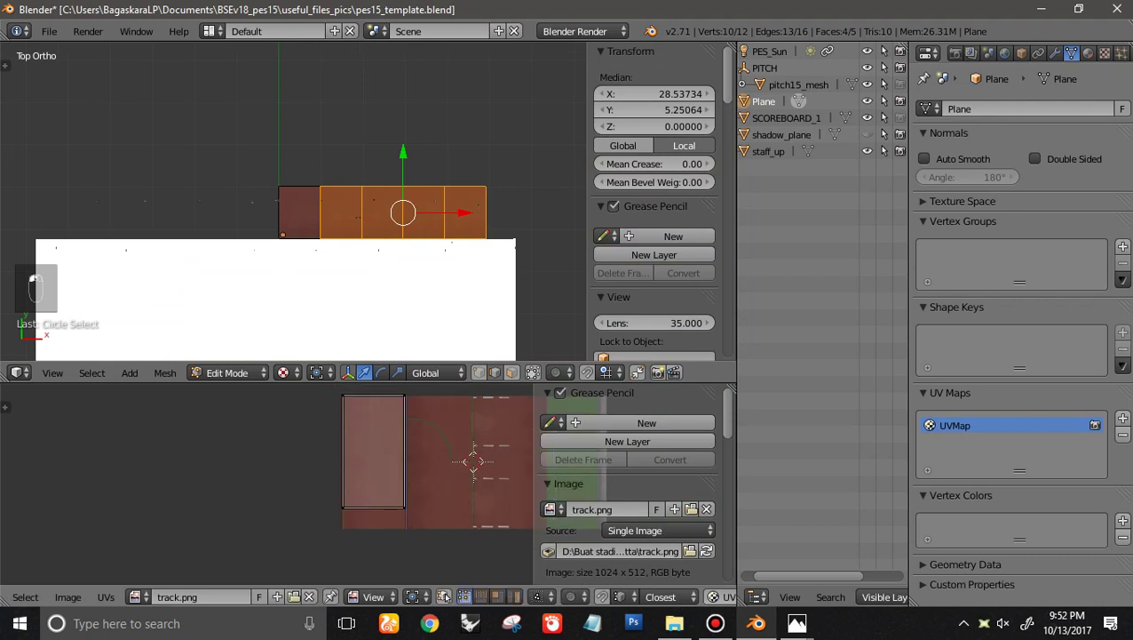
Try to move the UV face's bottom edge along Y
key("a")
key("a")
key("c")
left_click_drag(445, 517, 306, 528)
right_click(306, 527)
key("g")
key("y")
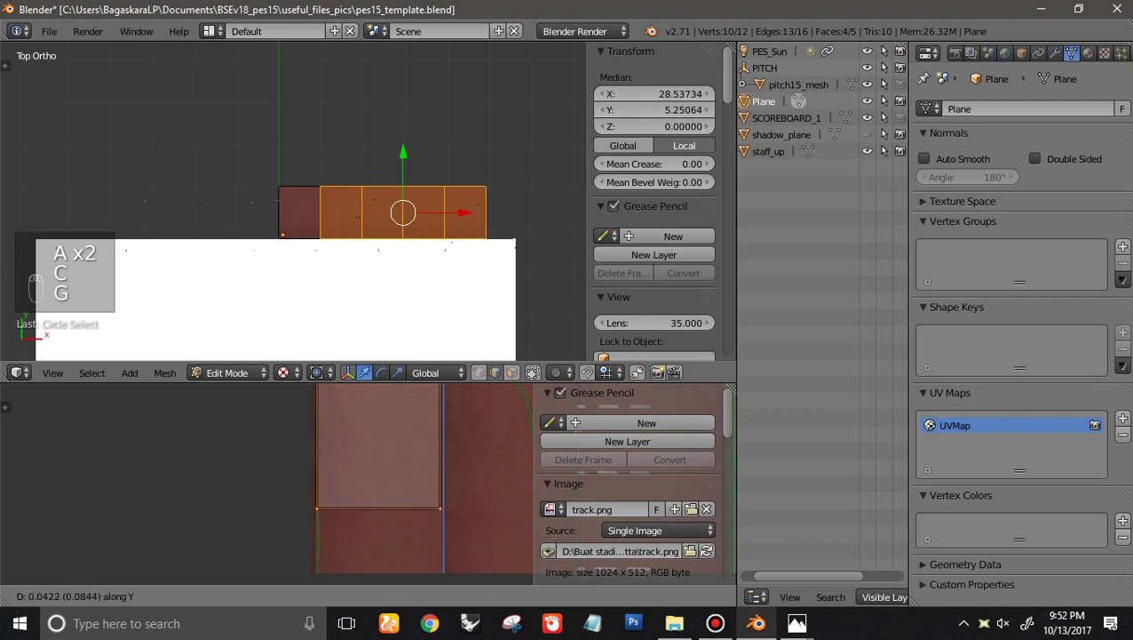
left_click(306, 533)
Select all five faces of the plane and raise the bottom edge of their overlapping UVs along Y
key("a")
key("a")
key("a")
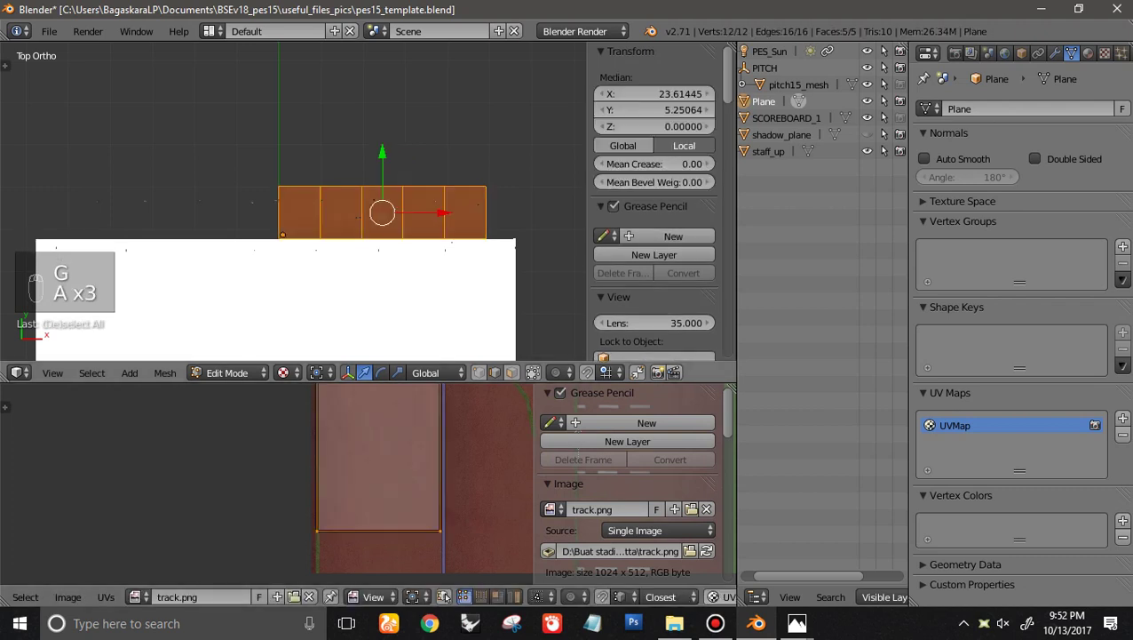
key("a")
key("c")
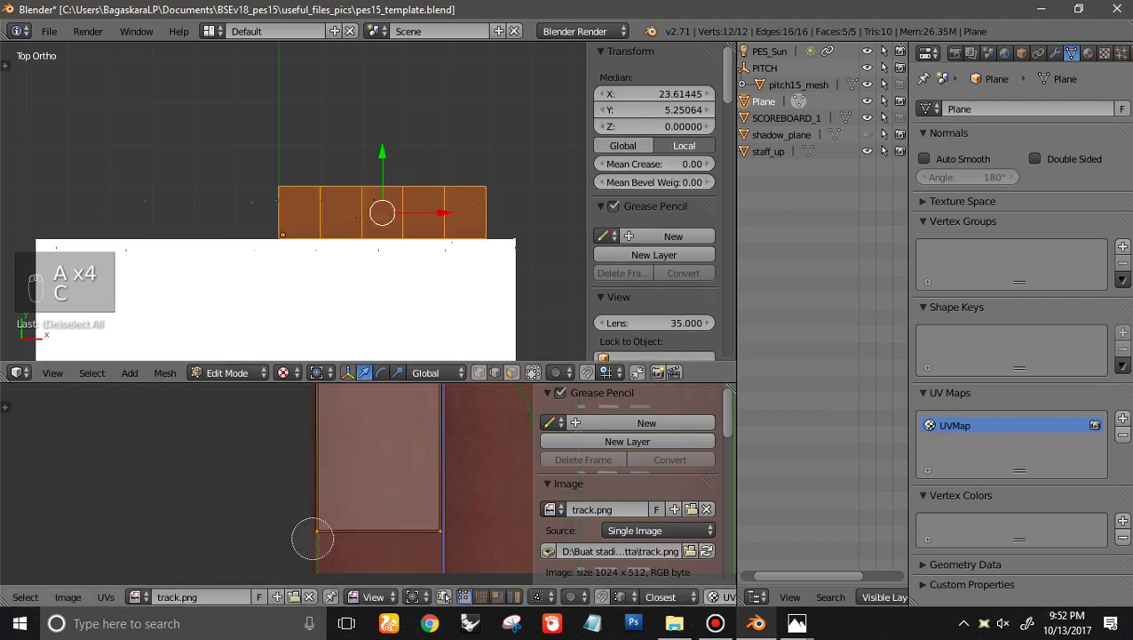
key("g")
key("y")
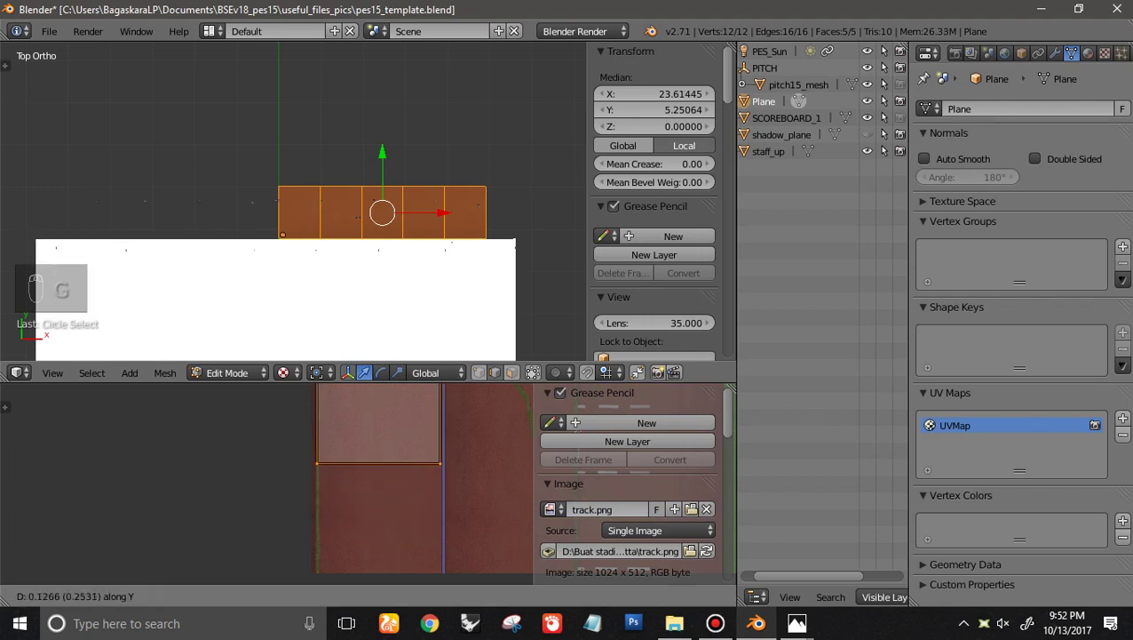
left_click(324, 455)
Leave Edit Mode and examine the track texture's scale on the plane beside the staff figures, including in perspective
scroll(355, 222, "up", 5)
scroll(368, 200, "up", 4)
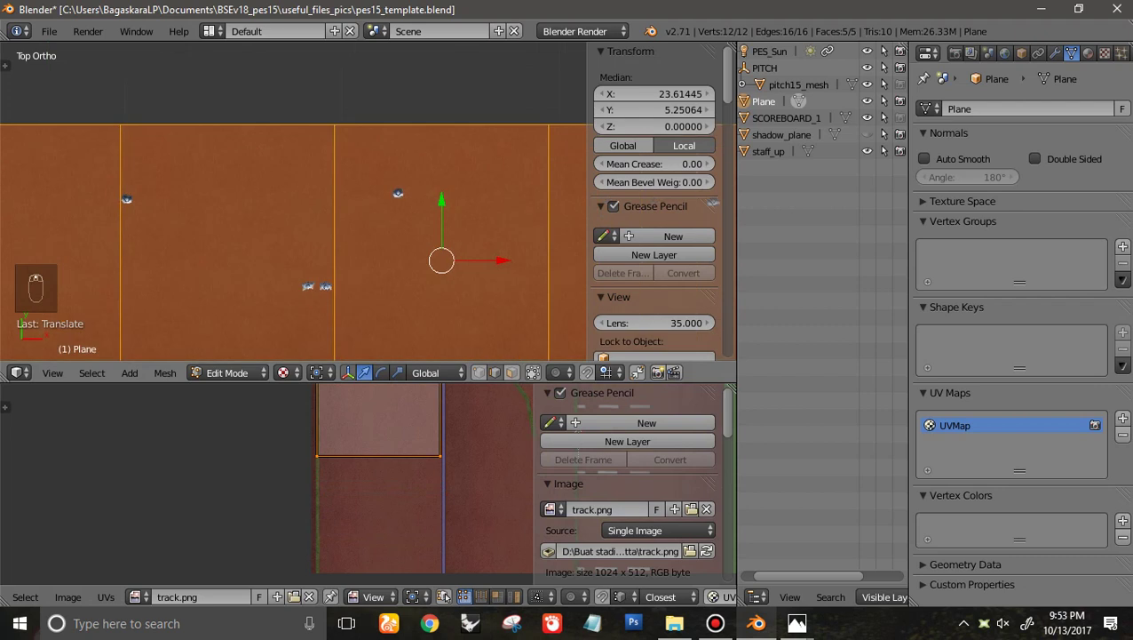
key("Tab")
scroll(368, 201, "down", 4)
middle_click_drag(367, 201, 244, 130)
scroll(368, 201, "up", 4)
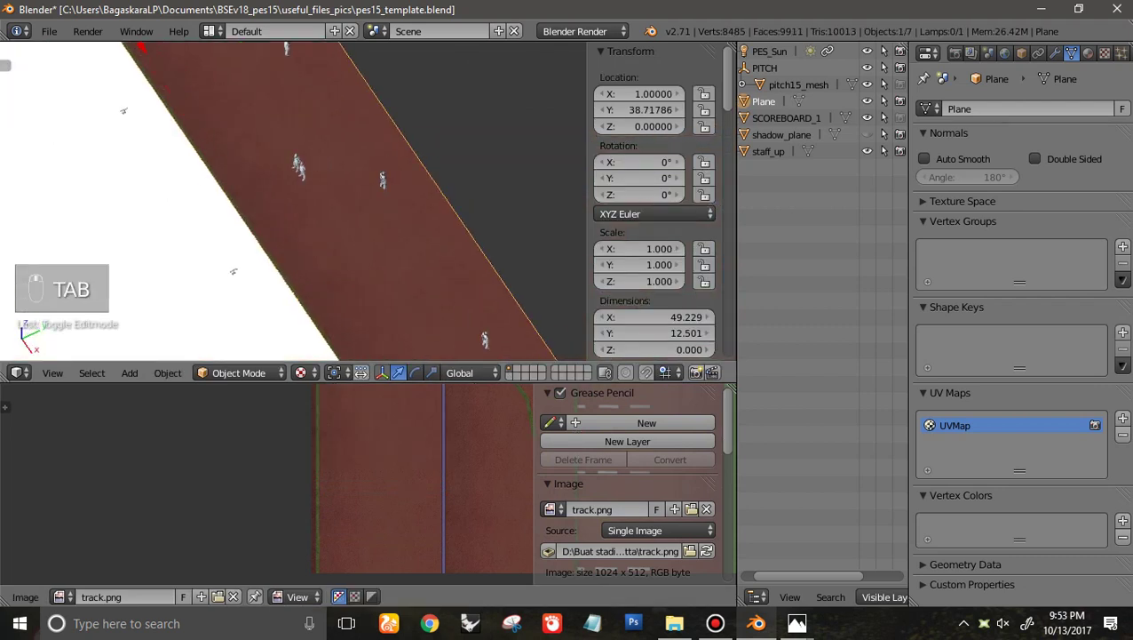
middle_click_drag(368, 258, 296, 107)
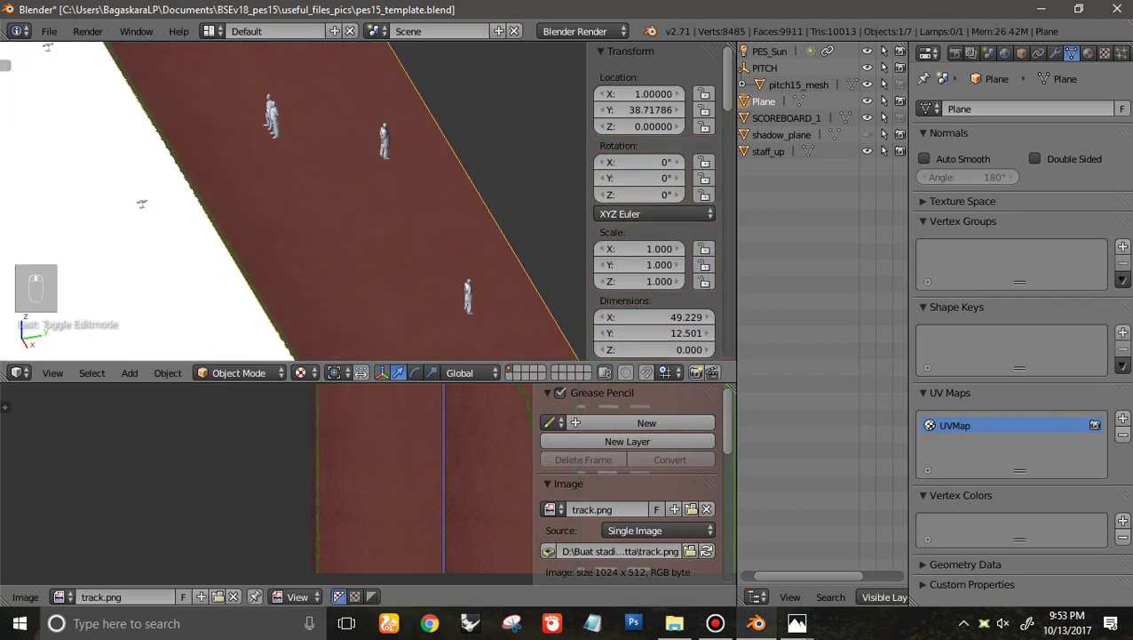
key("KP_5")
scroll(295, 201, "up", 3)
scroll(296, 201, "down", 3)
scroll(368, 201, "down", 3)
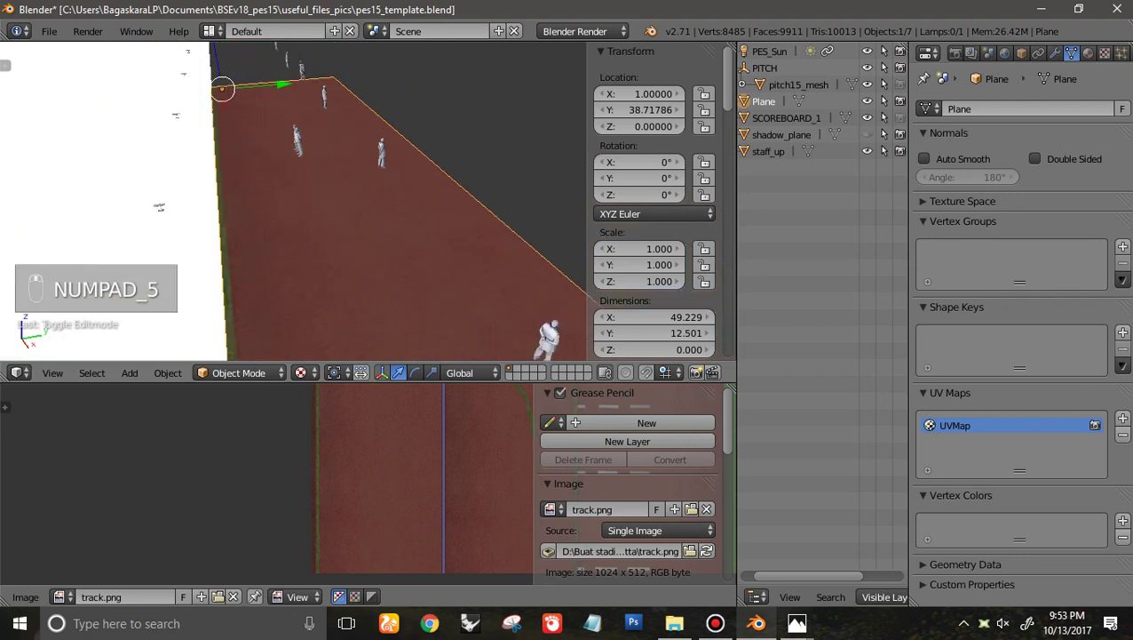
middle_click_drag(368, 201, 376, 174)
key("KP_5")
scroll(368, 200, "down", 3)
middle_click_drag(267, 187, 402, 244)
Make the plane's first face active, unwrap all faces with Follow Active Quads, and check the texture in Object Mode
key("Tab")
scroll(368, 201, "up", 3)
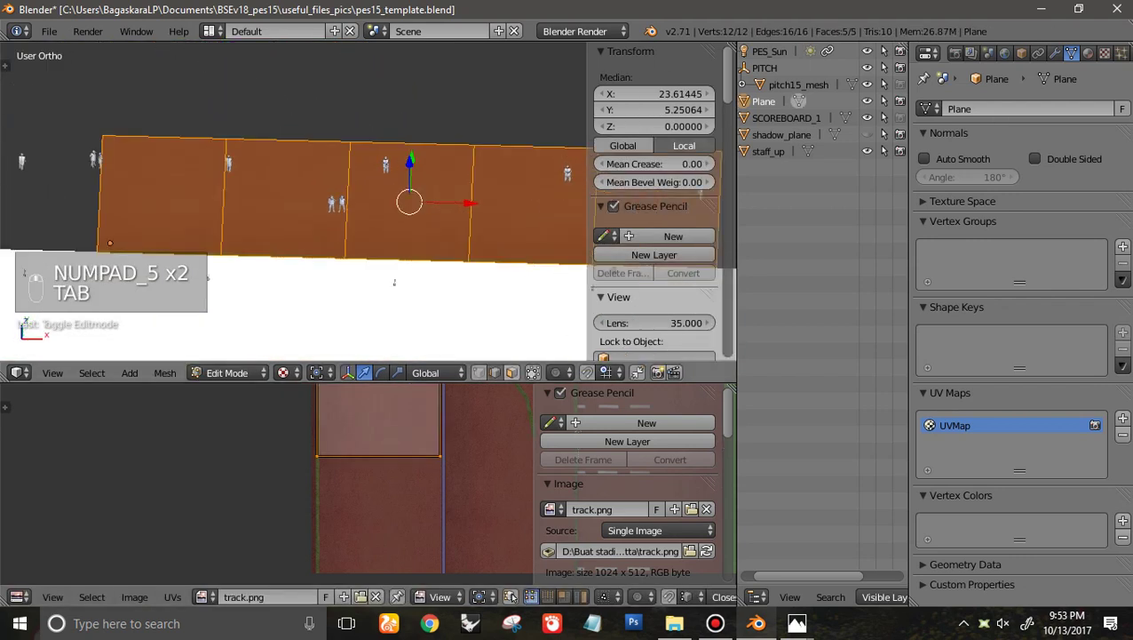
left_click(511, 372)
right_click(161, 196, "shift")
right_click(161, 195, "shift")
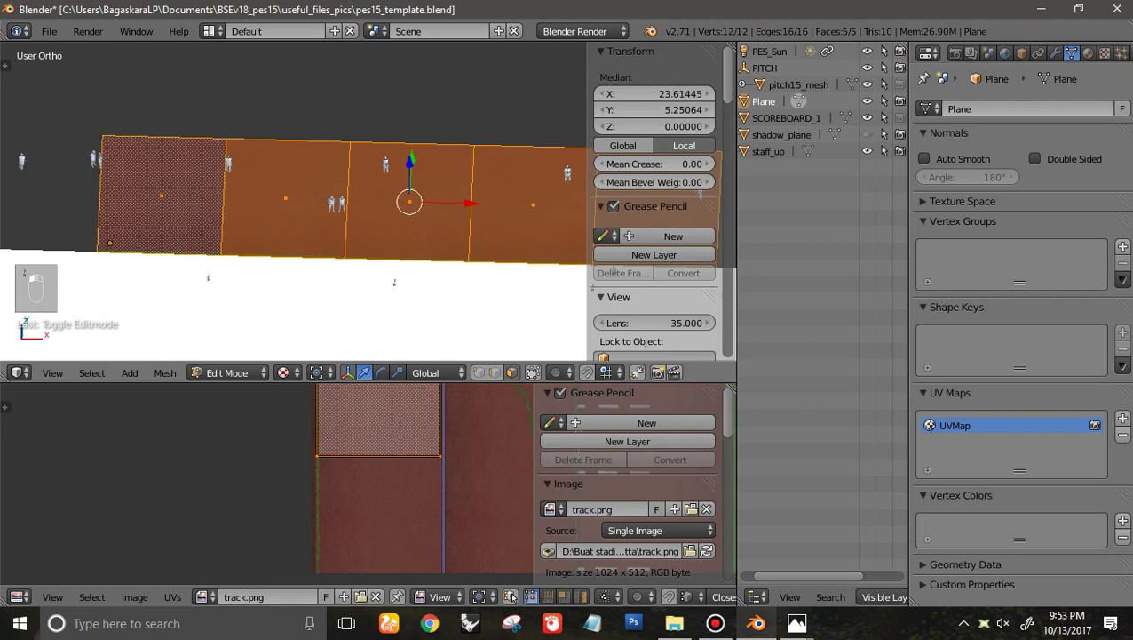
key("u")
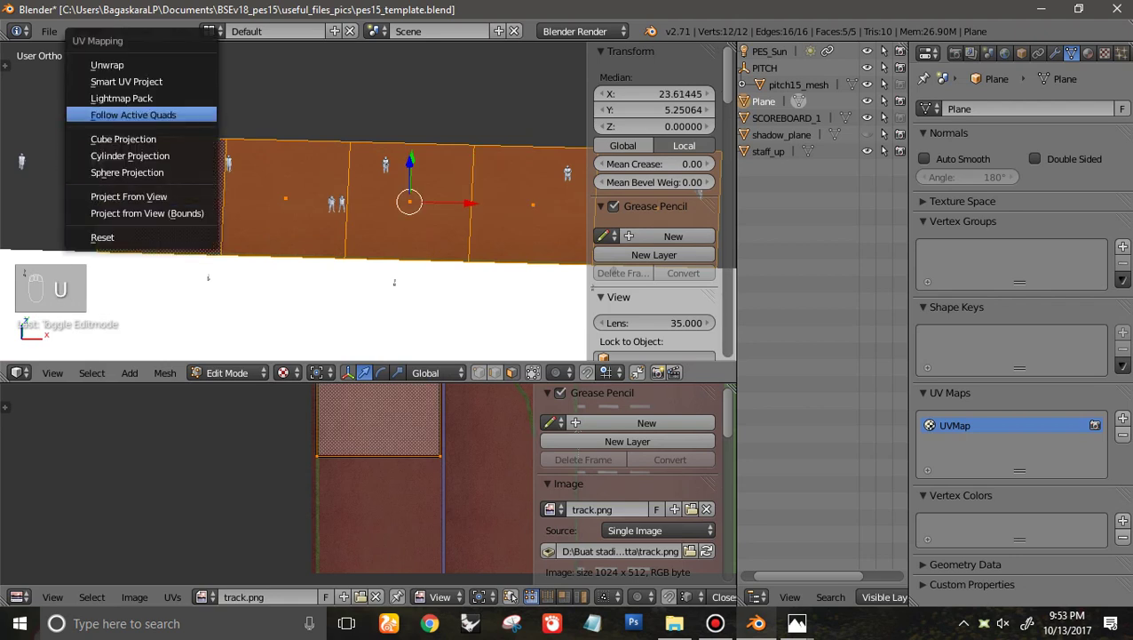
left_click(189, 114)
left_click(189, 158)
scroll(367, 483, "down", 5)
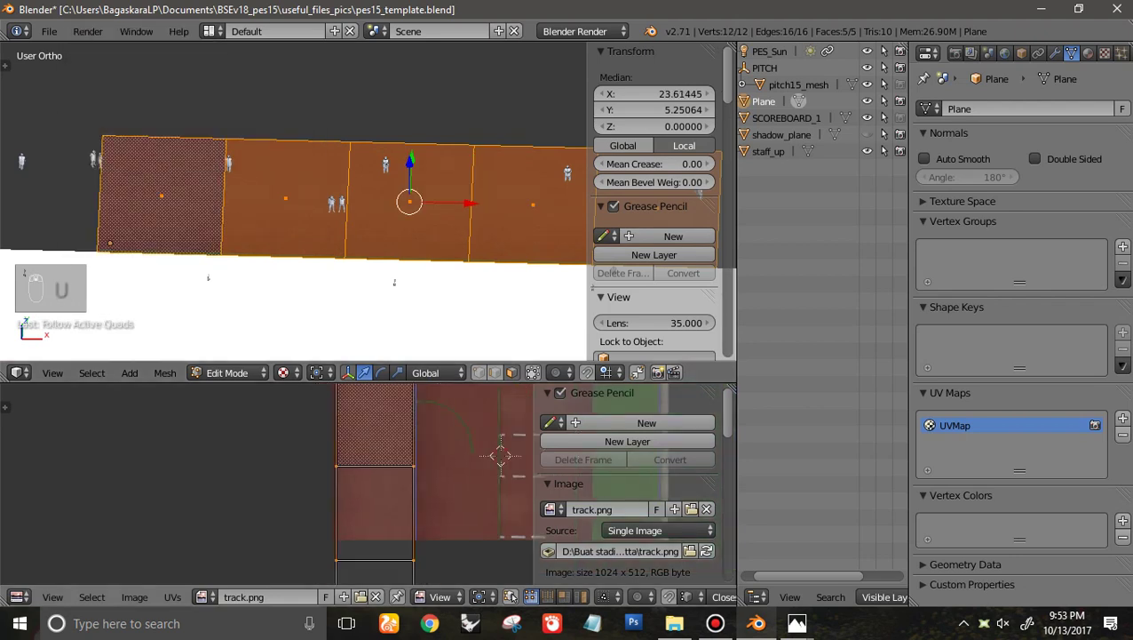
key("Tab")
middle_click_drag(293, 201, 264, 219)
scroll(311, 233, "up", 3)
scroll(264, 219, "down", 1)
scroll(366, 202, "down", 3)
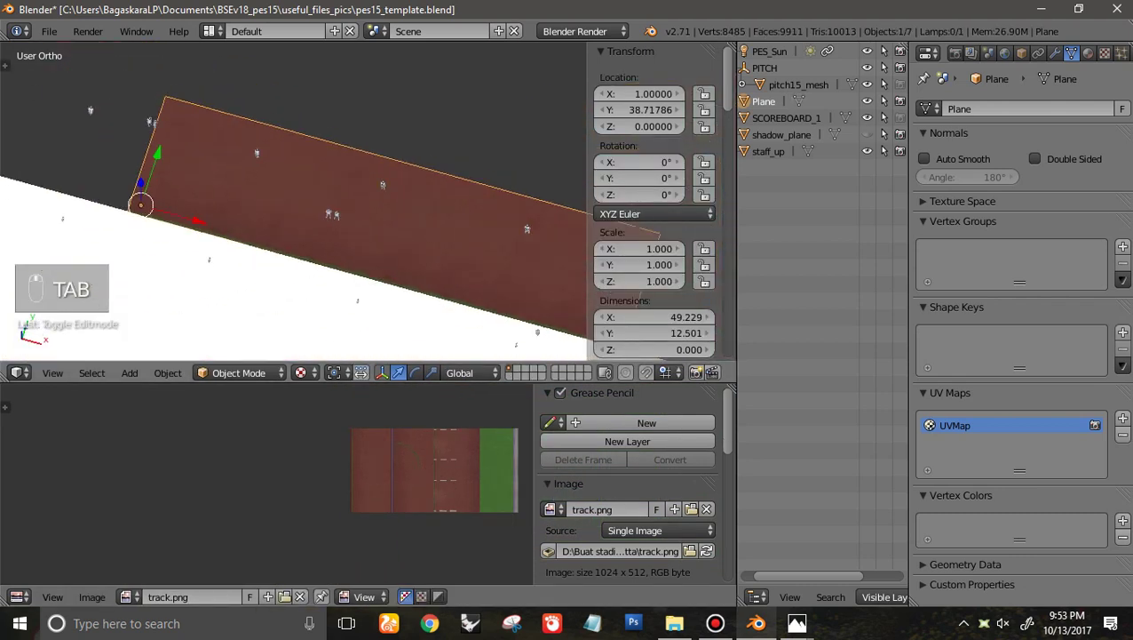
Show the scene in wireframe from the top, enter Edit Mode on the plane, and select its outer far-end corner vertex
key("KP_7")
key("z")
scroll(366, 202, "down", 8)
middle_click_drag(366, 202, 314, 201, "shift")
scroll(368, 202, "down", 4, "shift")
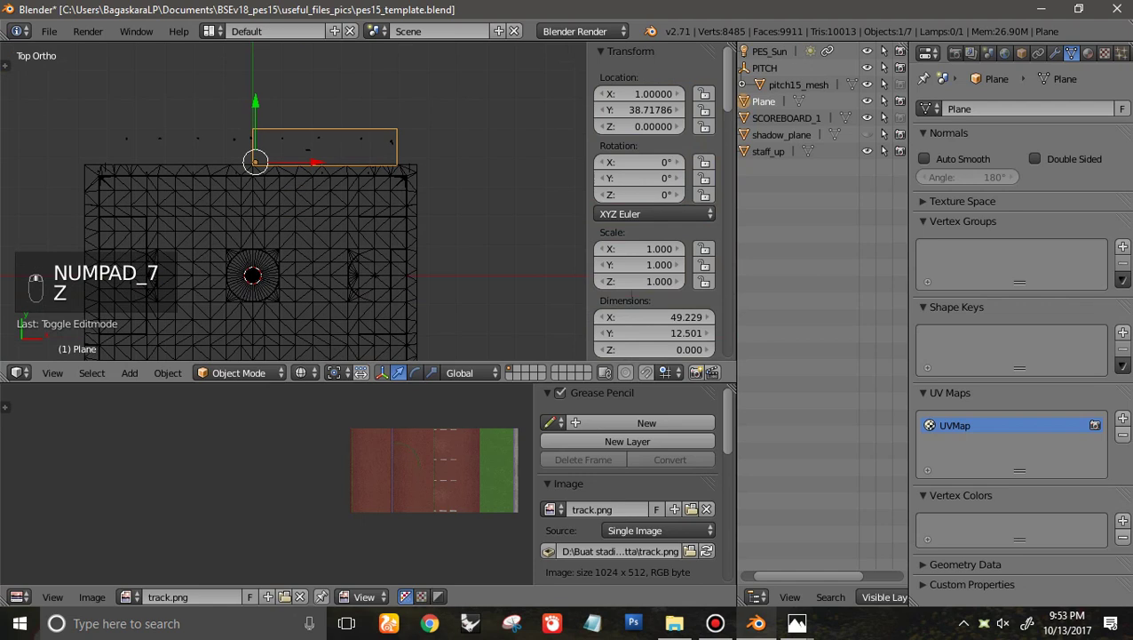
scroll(368, 202, "down", 1)
scroll(368, 201, "up", 2)
scroll(368, 202, "up", 3, "shift")
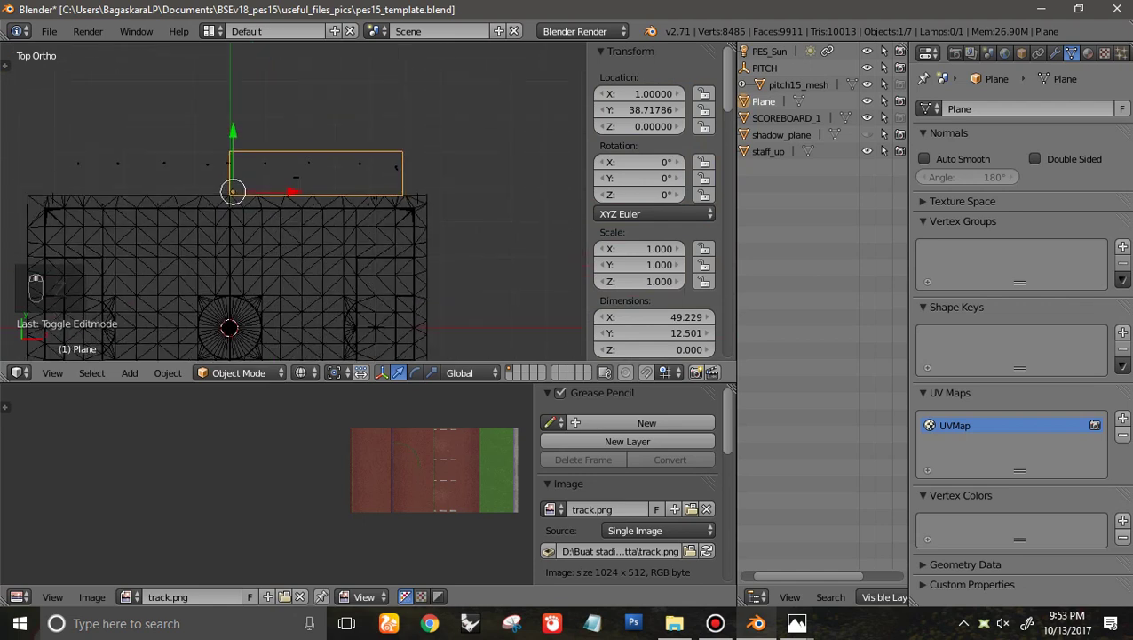
key("Tab")
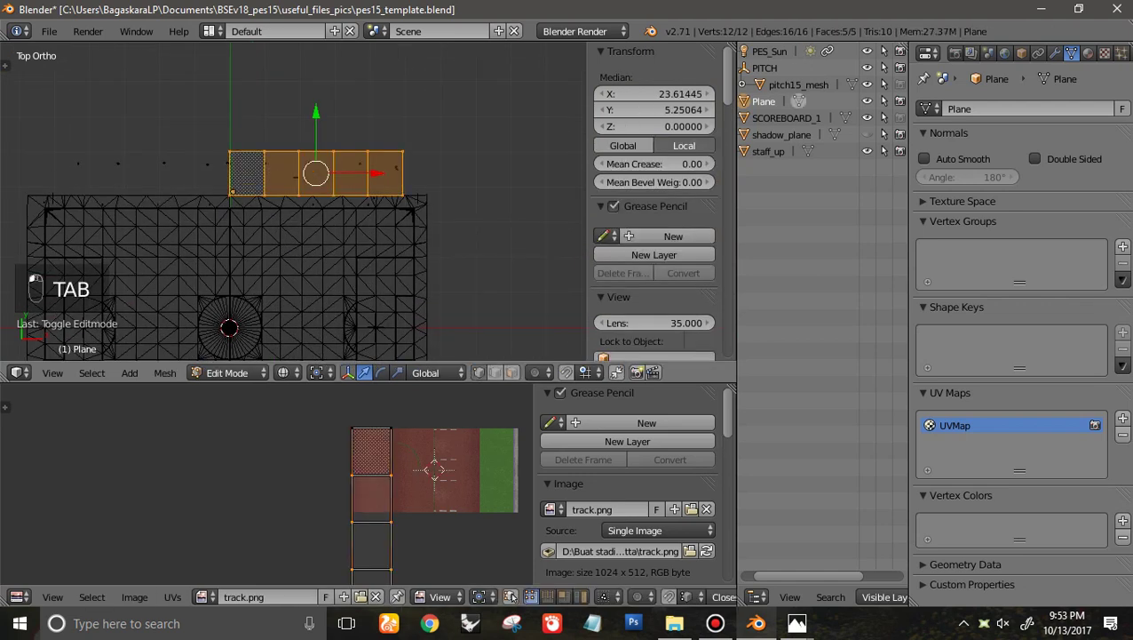
right_click(402, 151)
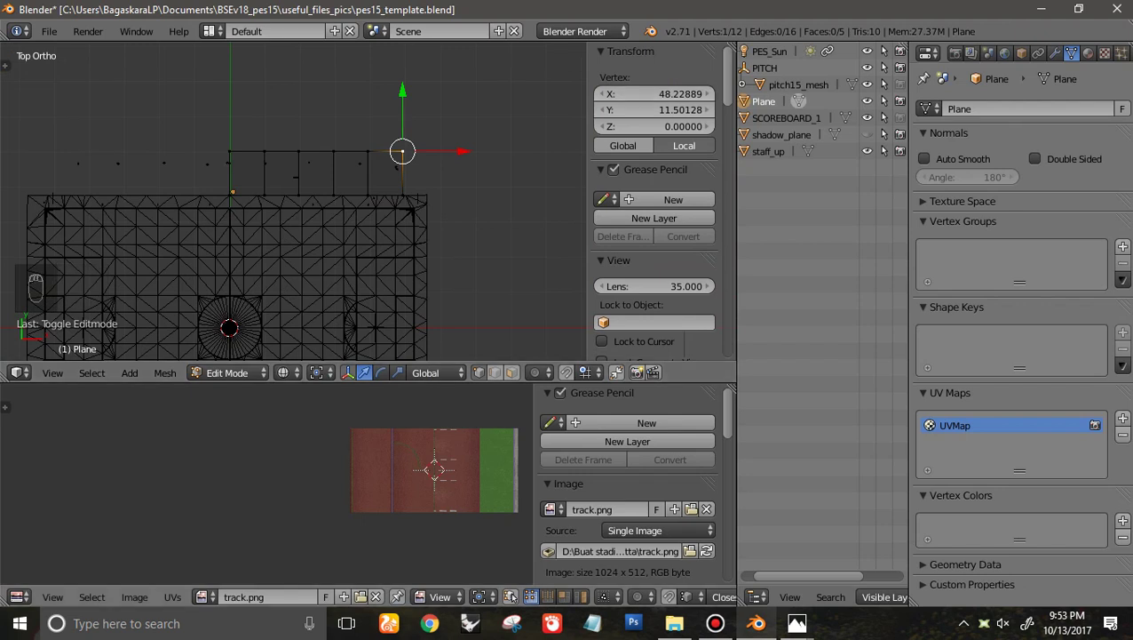
Copy the selected vertex's X value into the 3D cursor's X location, 48.2289
left_click(653, 94)
key("Escape")
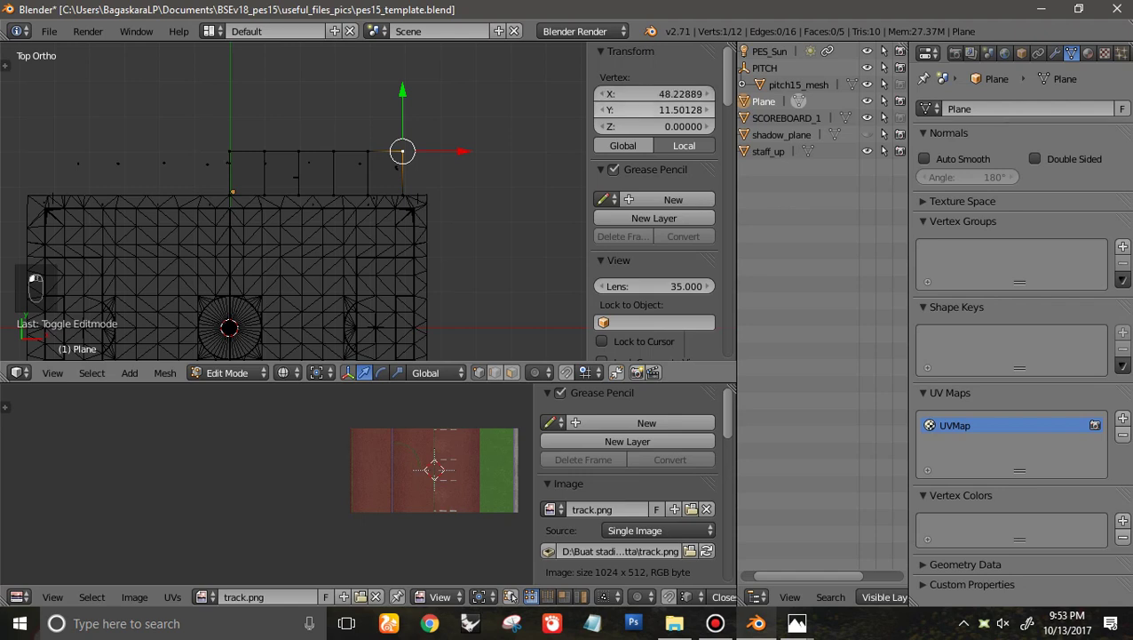
left_click(715, 623)
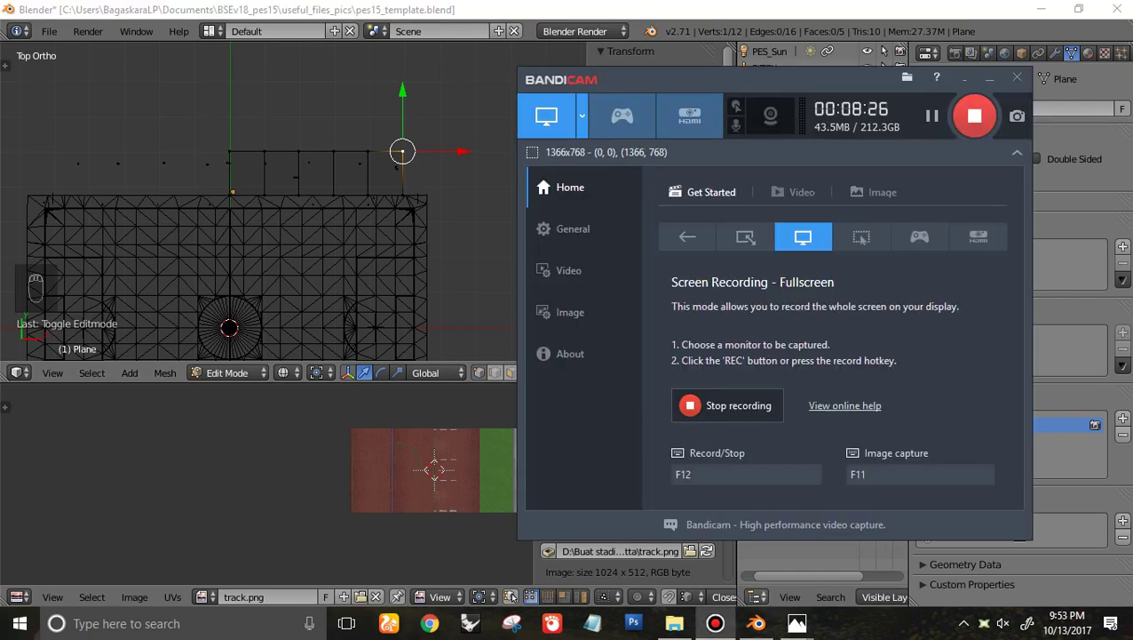
key("alt+Tab")
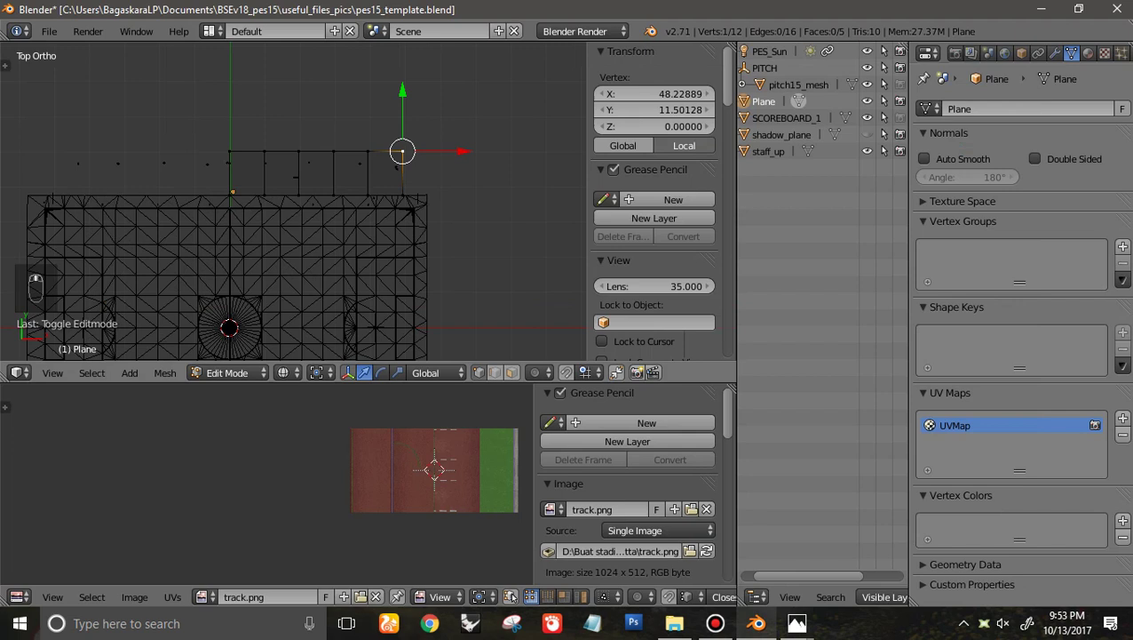
scroll(369, 198, "up", 1)
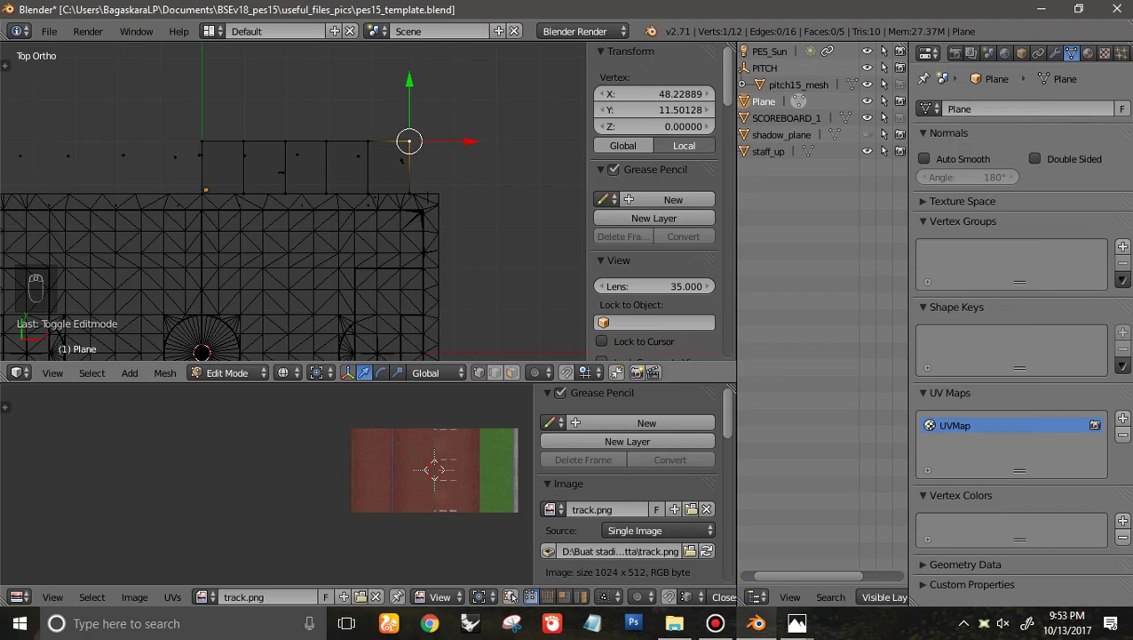
scroll(655, 235, "down", 9)
scroll(369, 200, "down", 2)
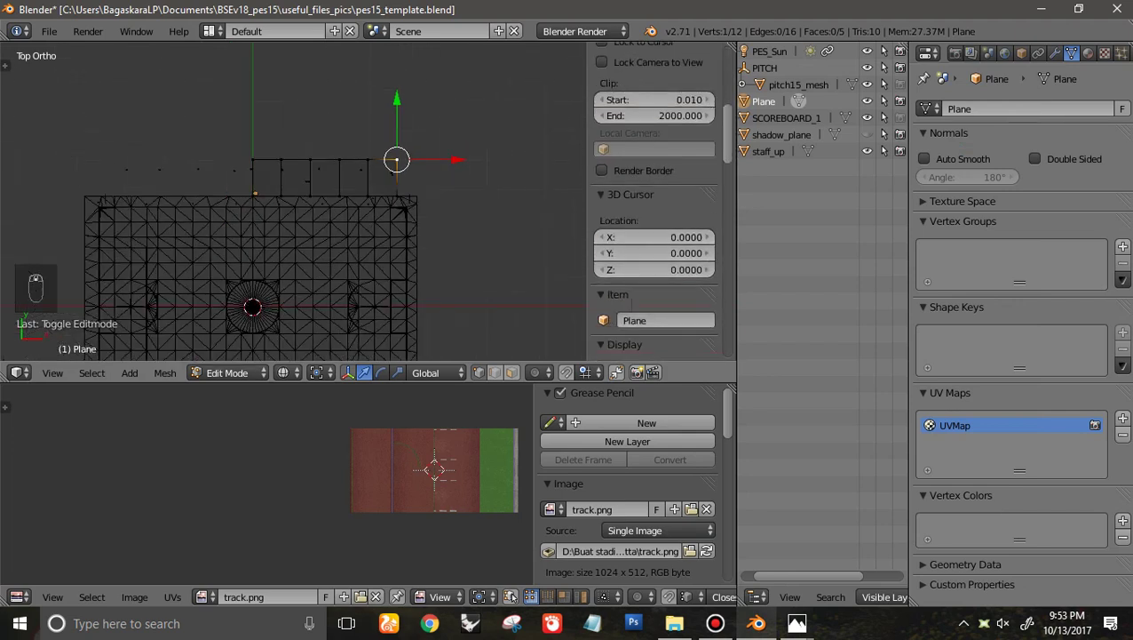
scroll(293, 204, "down", 3, "shift")
left_click(655, 237)
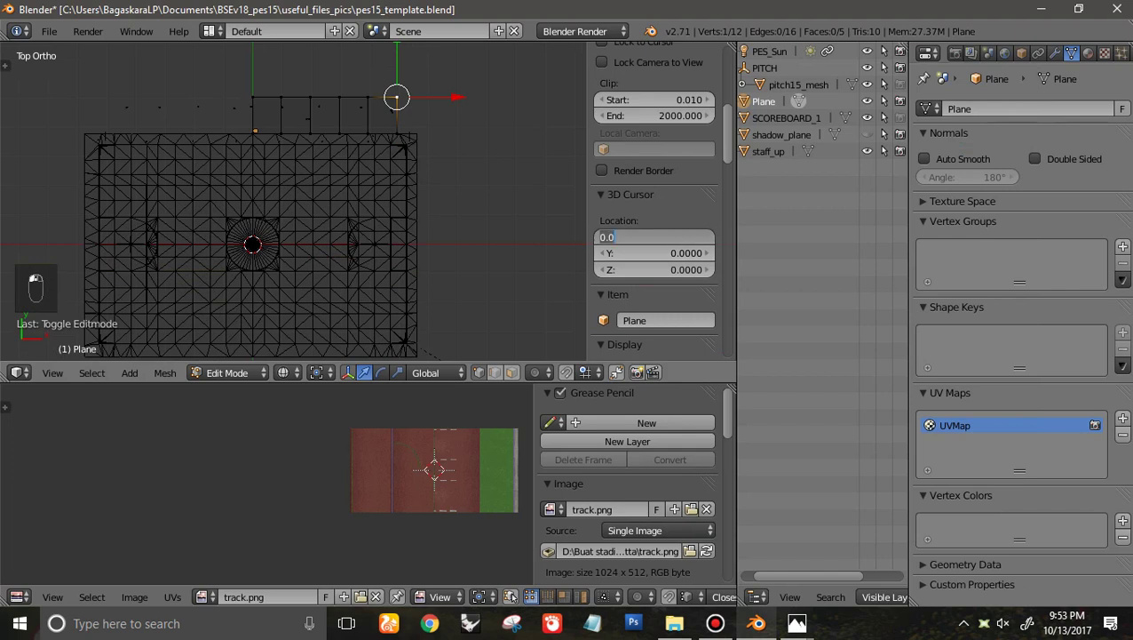
key("Return")
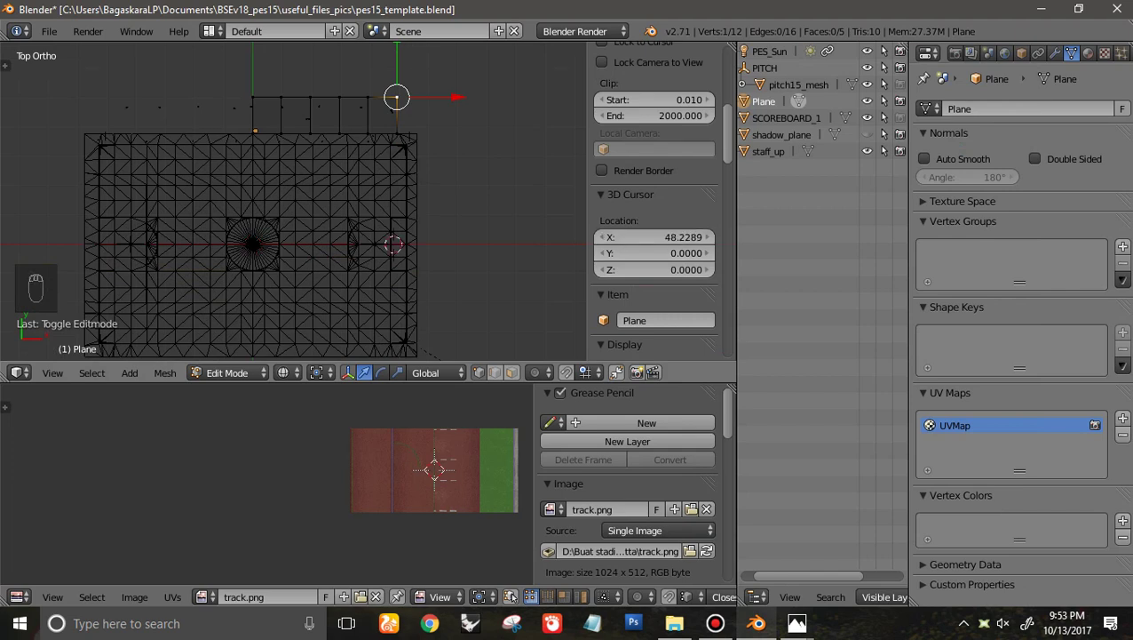
Add the inner corner vertex to select the plane's end edge, and show the mesh tools containing Spin
scroll(369, 202, "up", 2)
scroll(368, 202, "up", 3, "shift")
left_click(409, 166, "shift")
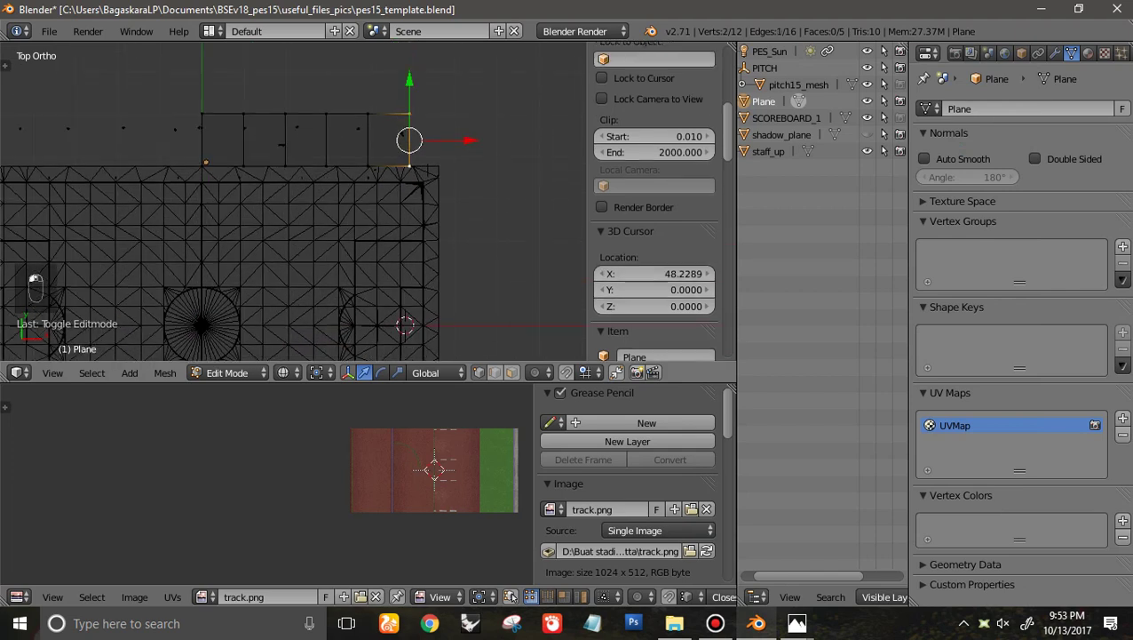
scroll(368, 201, "down", 1)
key("t")
scroll(69, 200, "down", 8)
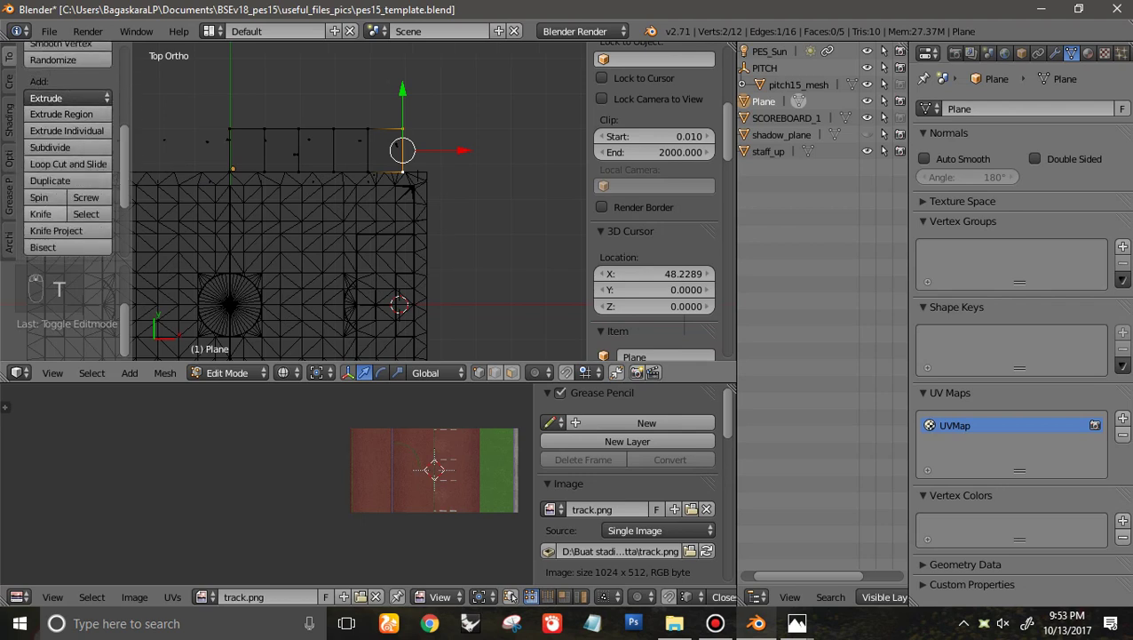
Try to spin the plane's end edge 90° around the 3D cursor, and undo the spin
left_click(40, 131)
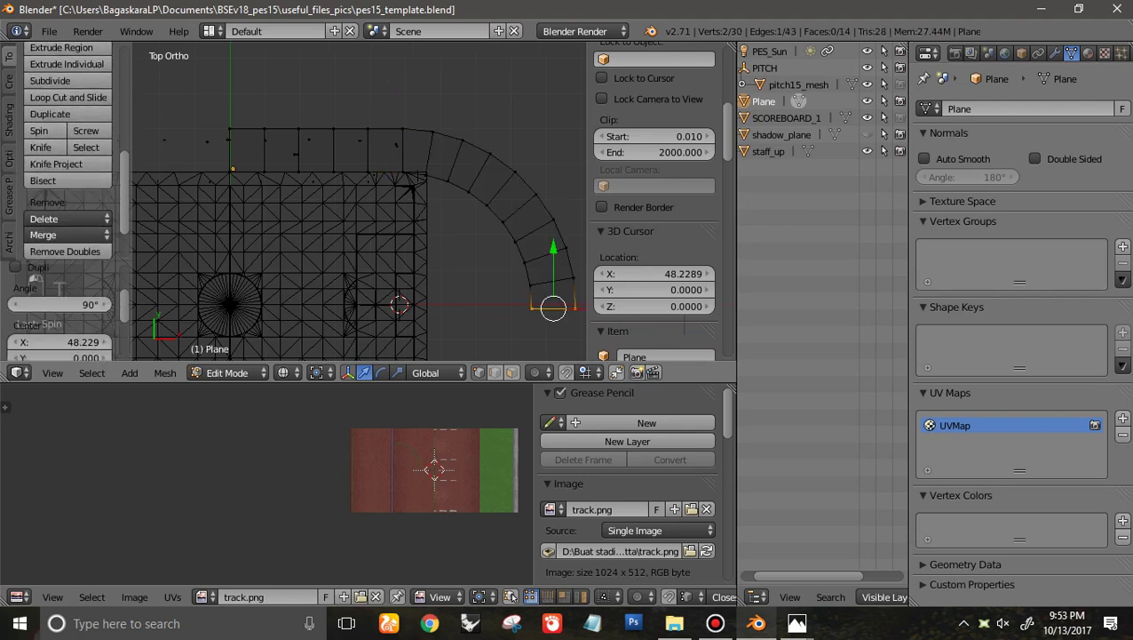
scroll(360, 202, "up", 3, "ctrl")
scroll(359, 201, "down", 2, "shift")
scroll(360, 201, "up", 1, "ctrl")
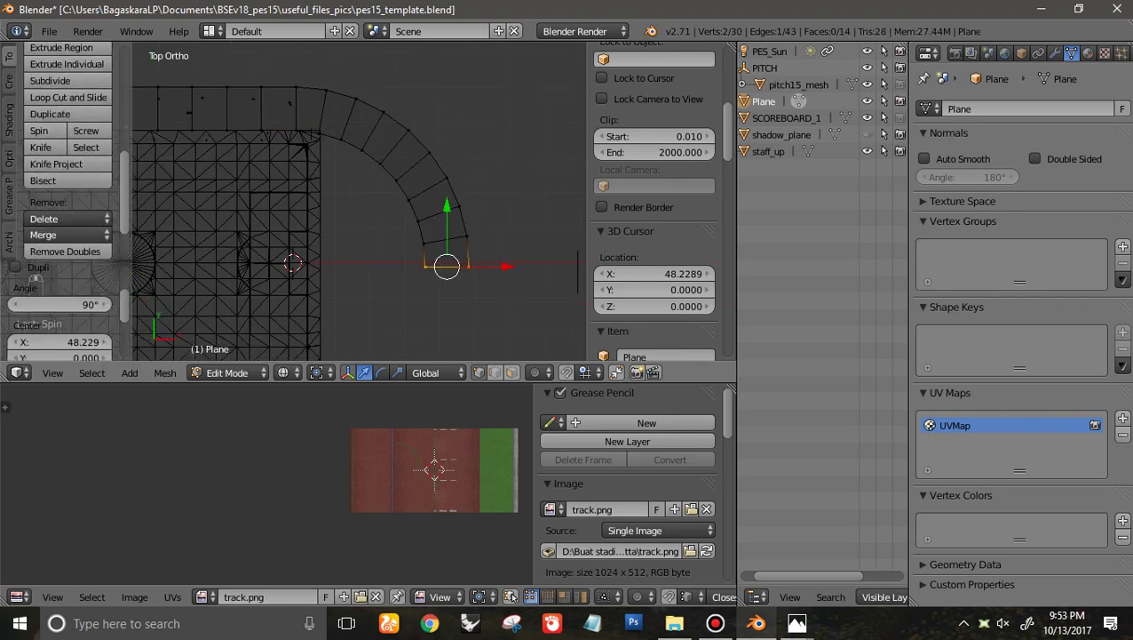
scroll(360, 202, "down", 2, "shift")
scroll(360, 202, "up", 2)
key("ctrl+z")
Set the pivot point to the 3D Cursor and spin the plane's end edge 90° around it
scroll(360, 201, "down", 2)
scroll(360, 202, "down", 1, "shift")
scroll(360, 202, "up", 2, "shift")
left_click(322, 373)
left_click(352, 334)
left_click(322, 373)
left_click(353, 335)
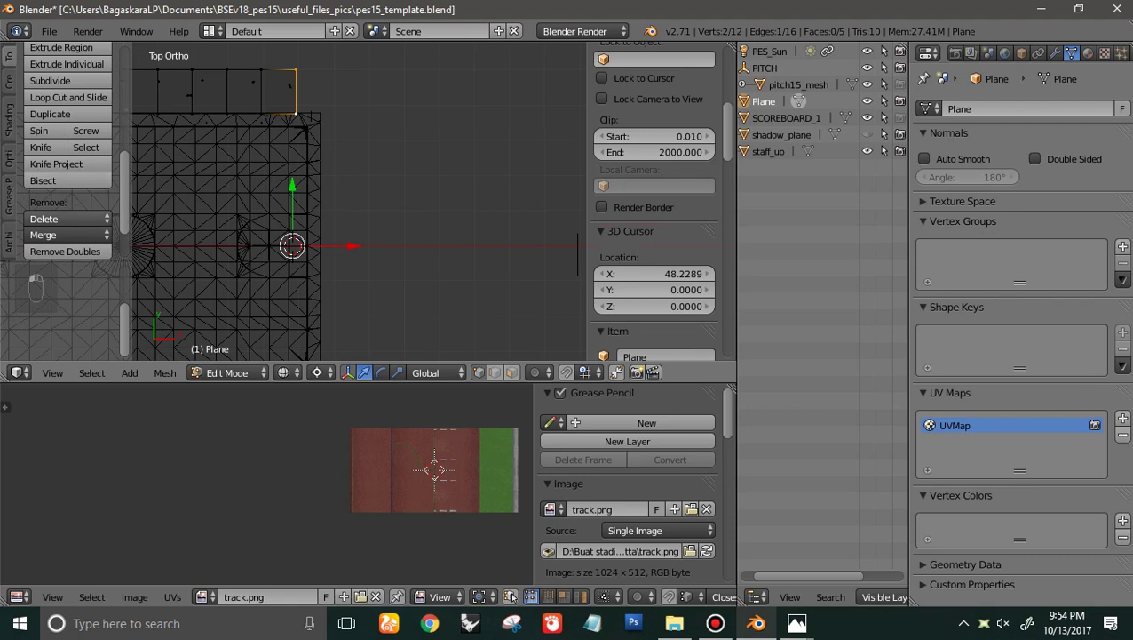
left_click(39, 131)
Examine how the end edge of the spun curve lines up with the pitch's central X axis
scroll(359, 202, "up", 5, "ctrl")
scroll(360, 201, "up", 4)
scroll(360, 201, "down", 3, "ctrl")
scroll(360, 201, "down", 13, "ctrl")
scroll(360, 202, "down", 2, "shift")
scroll(359, 202, "up", 5)
scroll(360, 201, "down", 7)
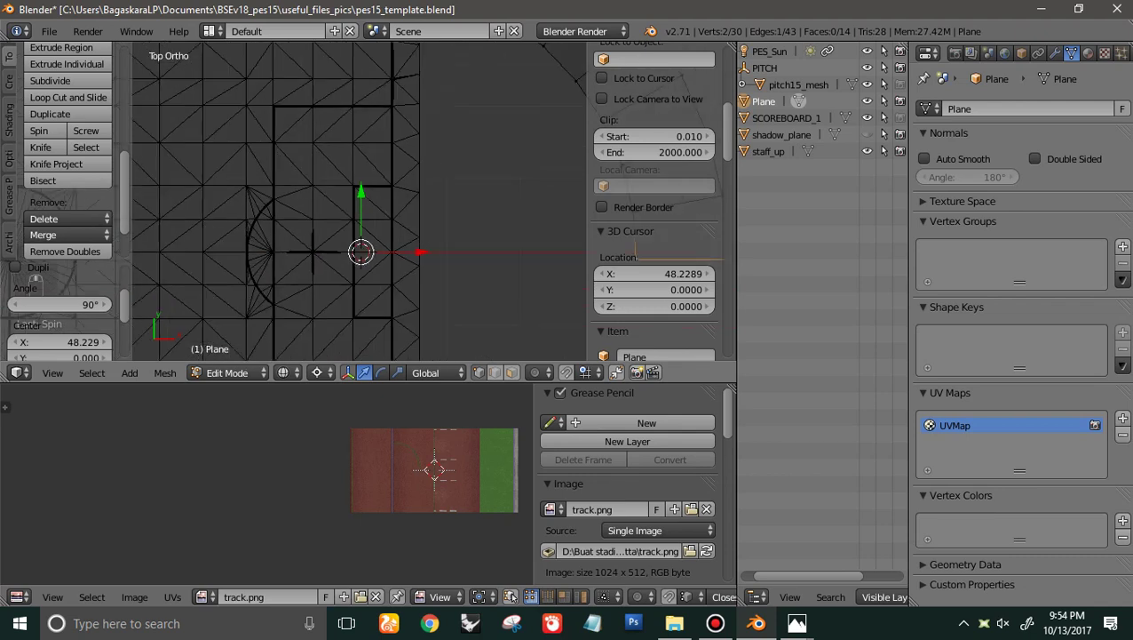
scroll(360, 201, "up", 10, "ctrl")
scroll(360, 201, "down", 2, "shift")
scroll(360, 201, "up", 6)
scroll(360, 202, "down", 4, "ctrl")
scroll(359, 202, "down", 8)
scroll(360, 202, "down", 4, "ctrl")
scroll(360, 202, "down", 1)
scroll(360, 202, "up", 3, "shift")
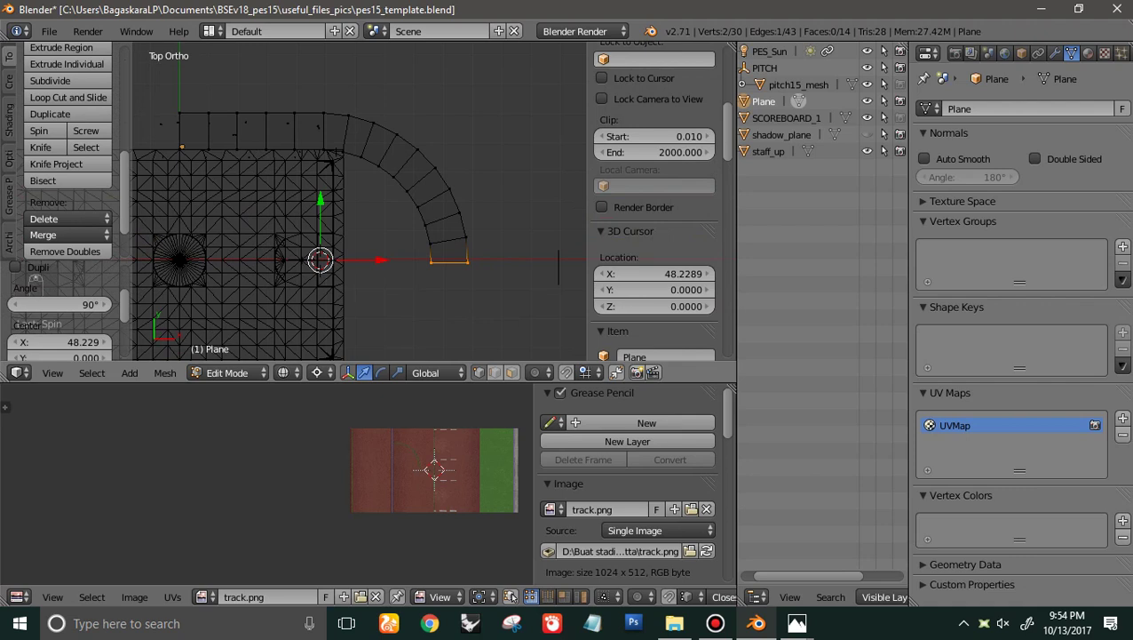
Try to set the curve's end edge to a local median Y of 0, and undo the change
scroll(657, 201, "up", 9)
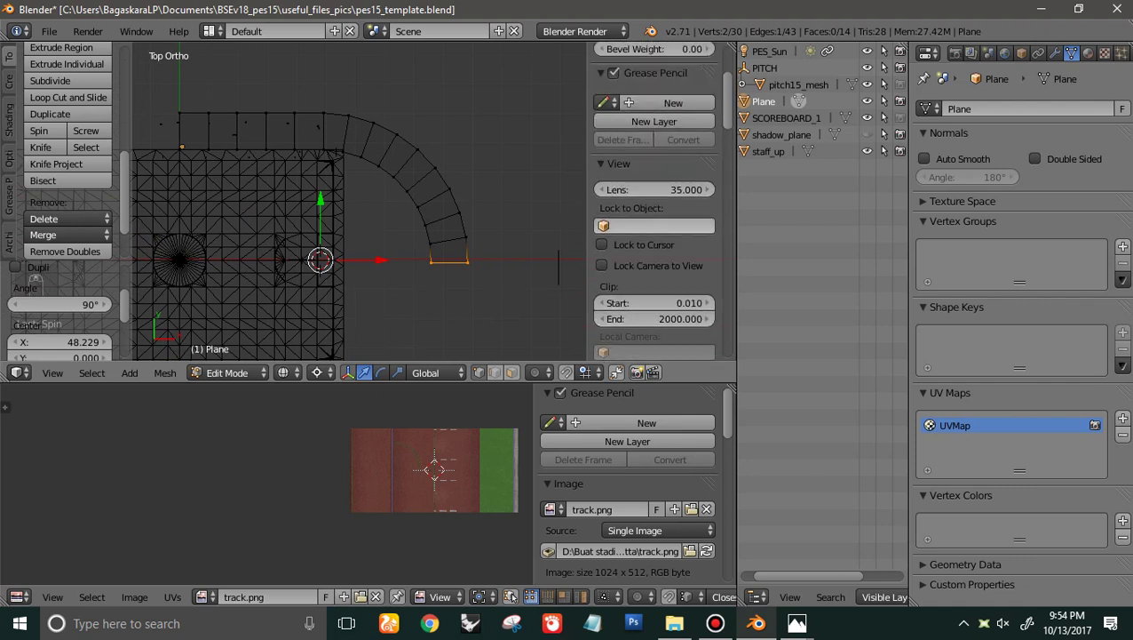
left_click(654, 110)
type("0")
key("Return")
key("ctrl+z")
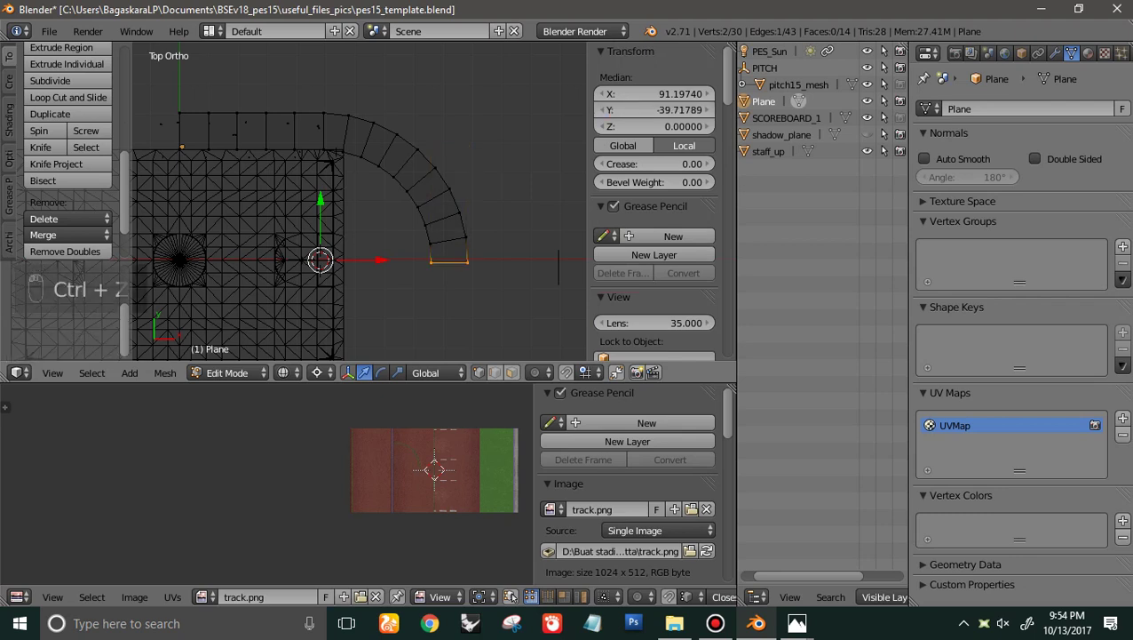
Reselect the two vertices of the curve's end edge and refresh Edit Mode with that edge still selected
scroll(359, 201, "up", 5, "shift")
scroll(360, 202, "down", 5, "shift")
scroll(360, 202, "up", 2)
scroll(360, 201, "up", 4)
scroll(359, 202, "down", 2, "shift")
scroll(360, 201, "down", 4)
right_click(458, 270)
right_click(511, 270, "shift")
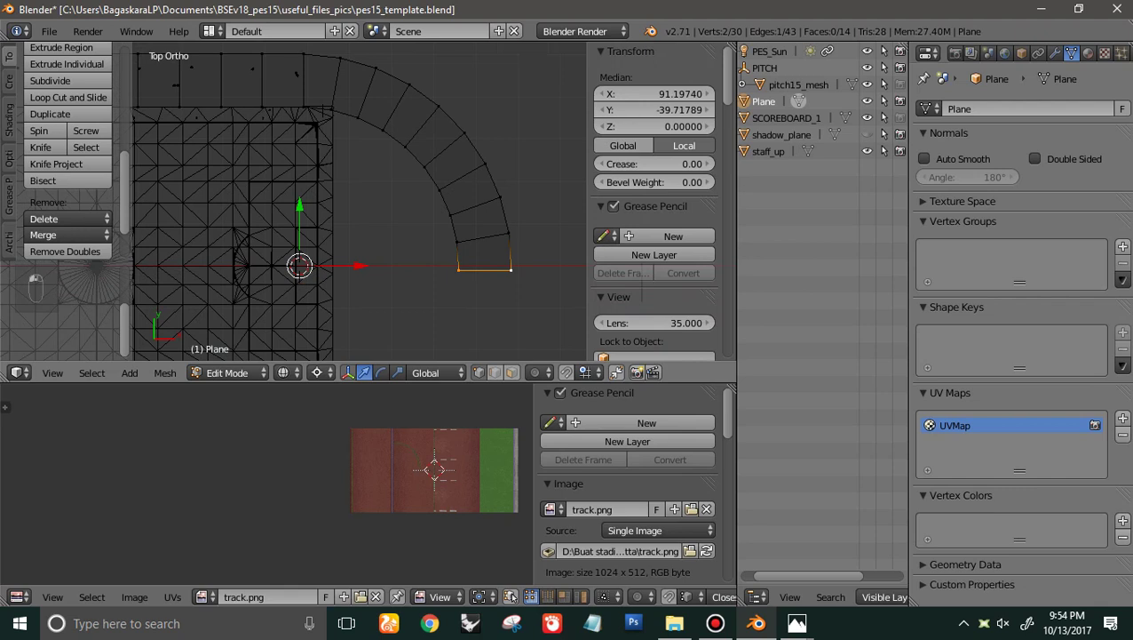
scroll(360, 202, "down", 3, "shift")
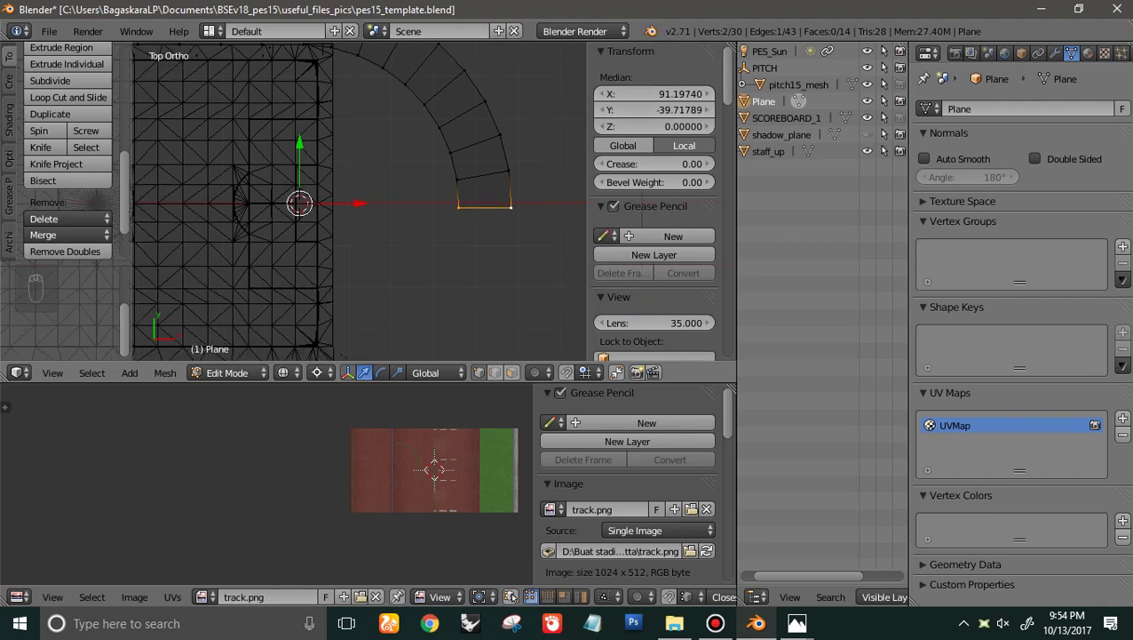
key("Tab")
key("Tab")
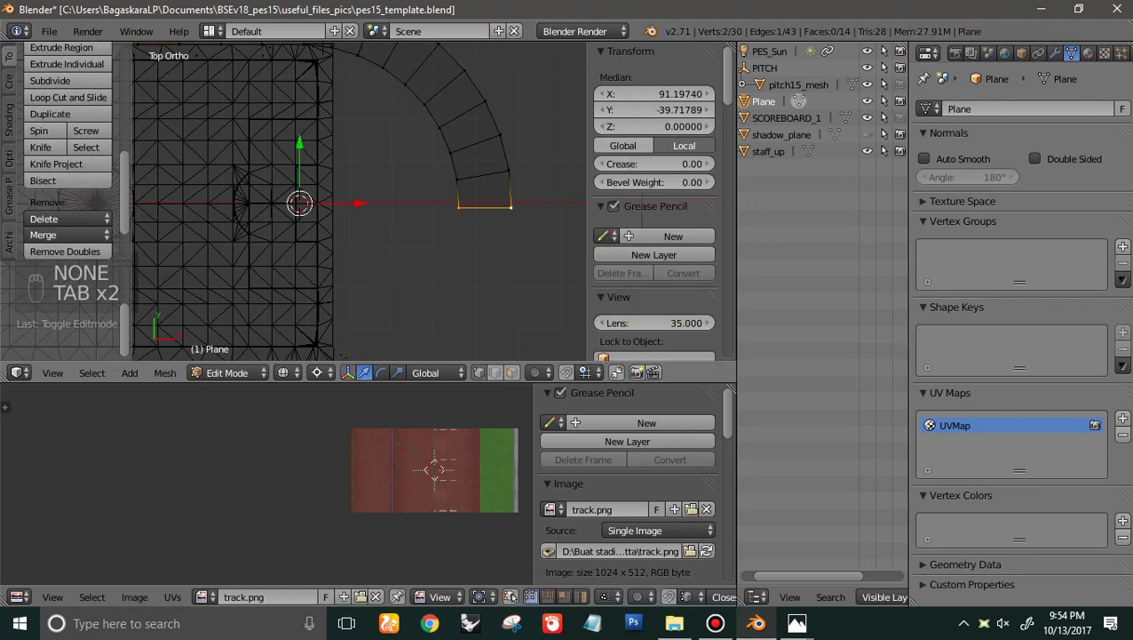
Set the end edge's median Y to 0 in Global coordinates and return to Object Mode
left_click(623, 146)
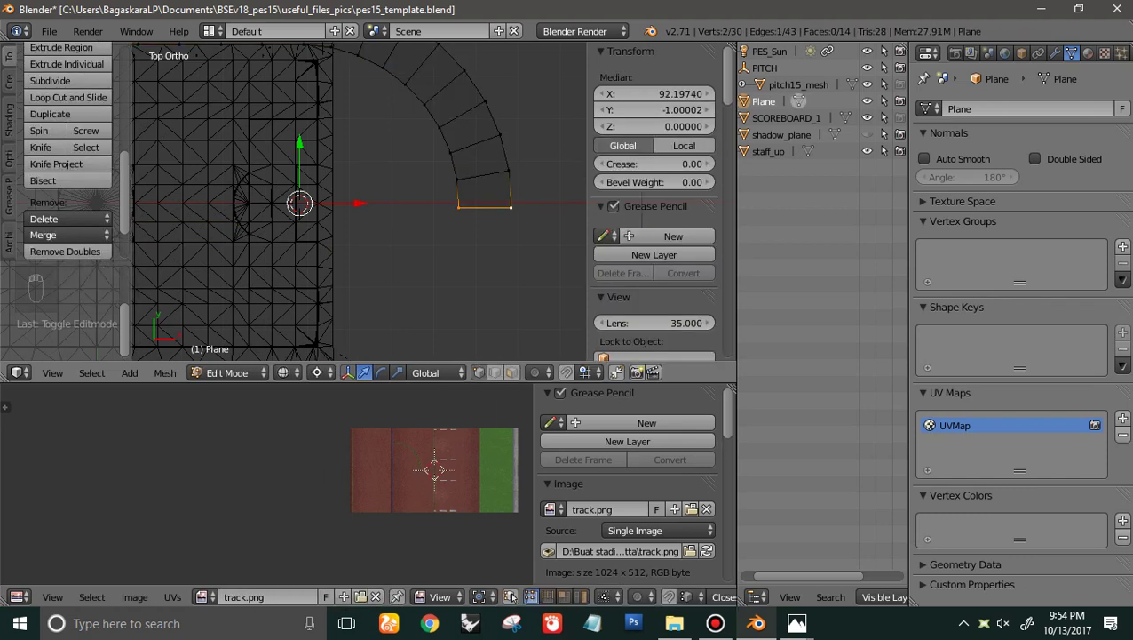
scroll(358, 200, "up", 1, "shift")
left_click(653, 110)
type("0")
key("Return")
key("Tab")
scroll(527, 220, "down", 3)
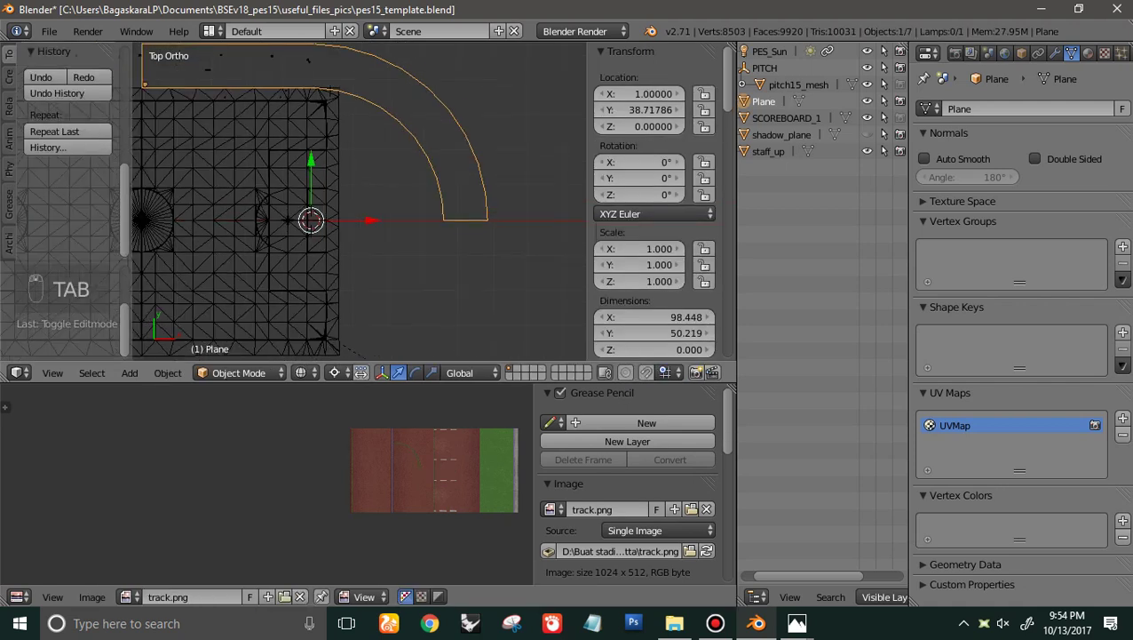
scroll(360, 201, "up", 1)
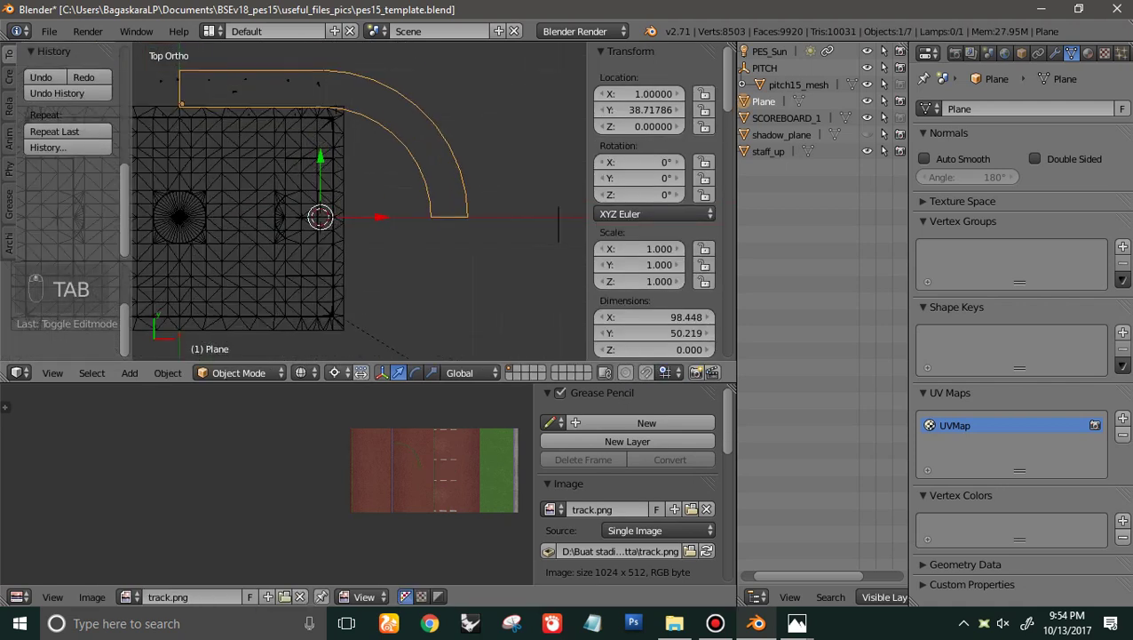
Duplicate the curved track plane in place and hide the tool shelf and properties region of the 3D view
key("shift+d")
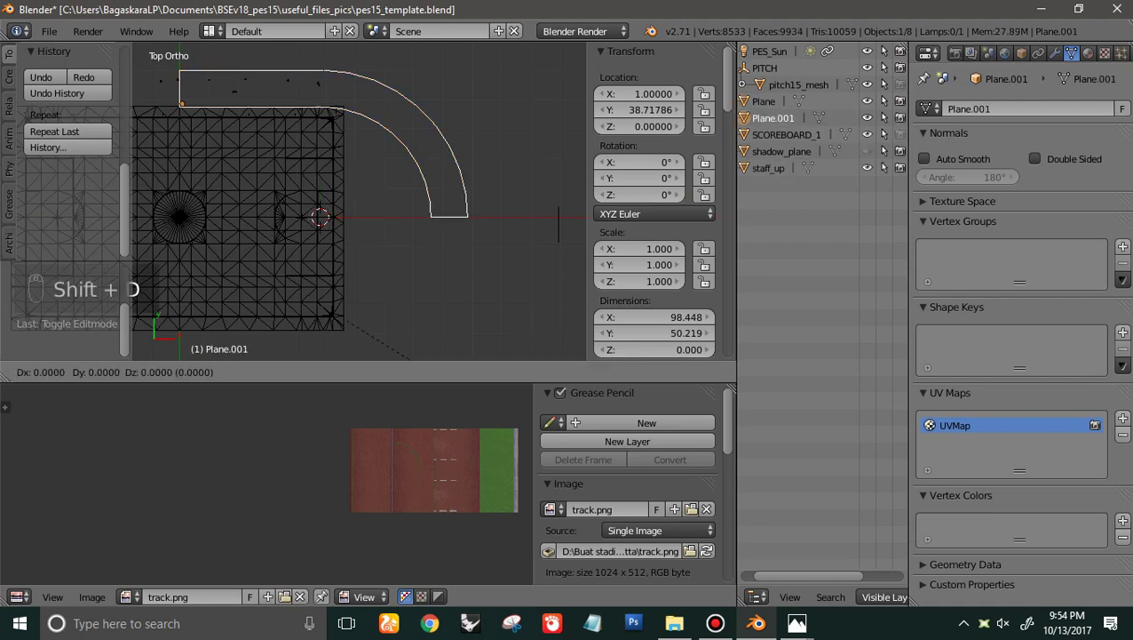
key("Escape")
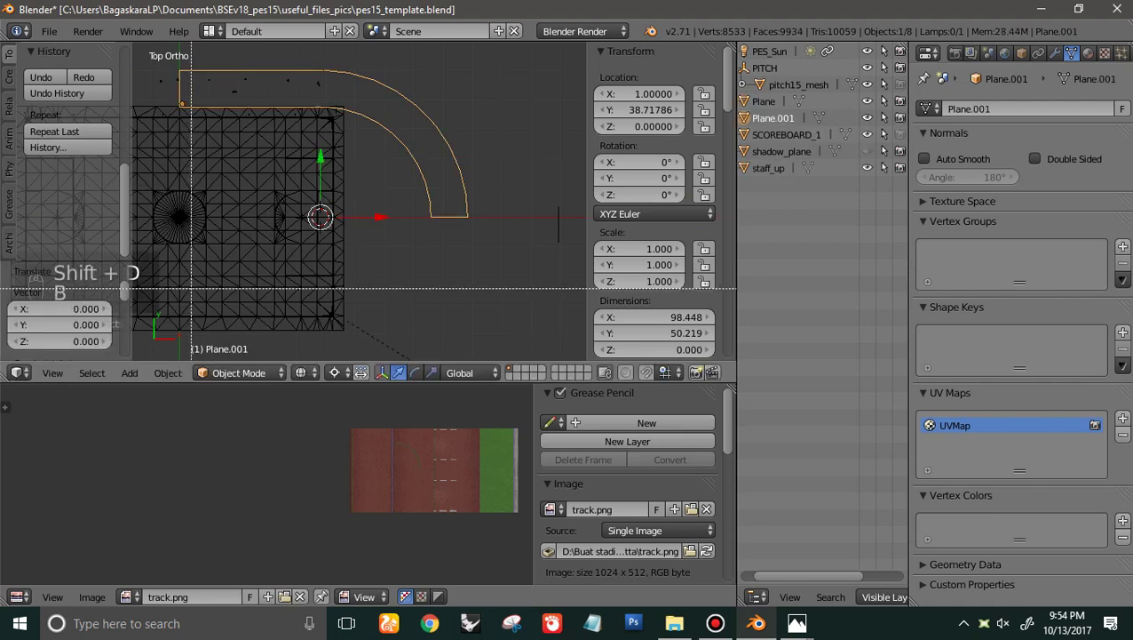
key("b")
key("n")
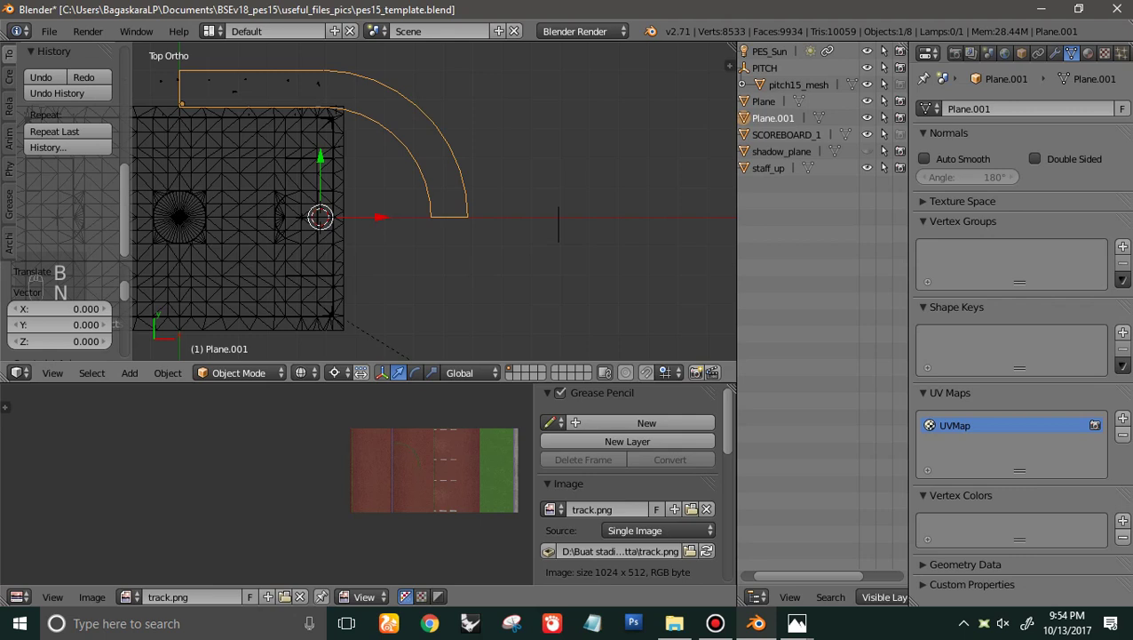
key("t")
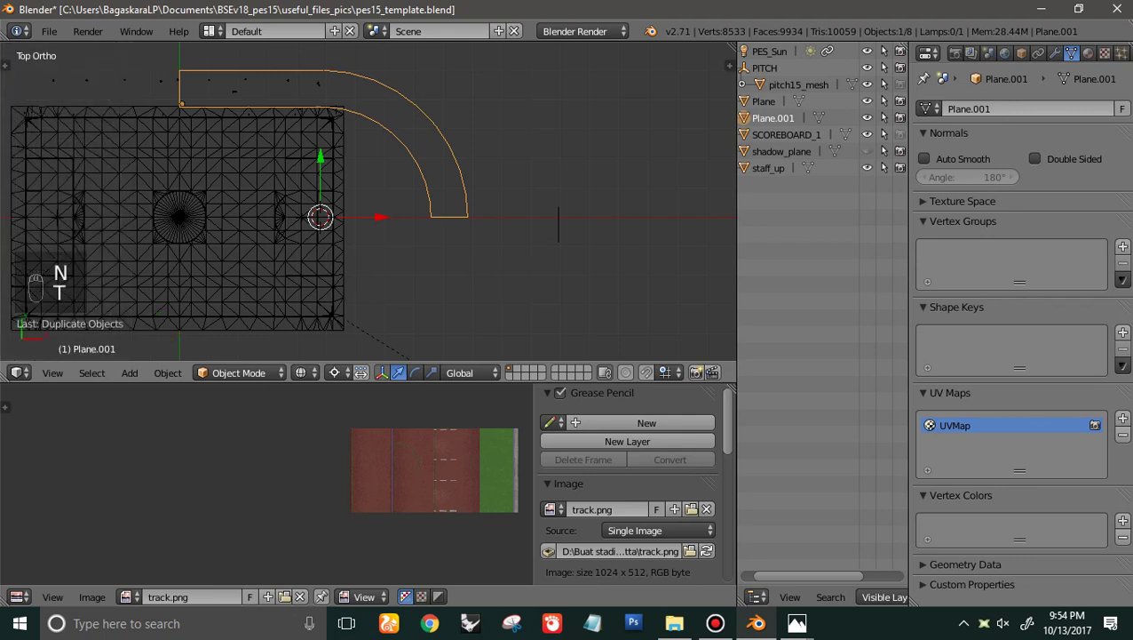
Snap the 3D cursor to the scene center and mirror the duplicated track plane along Y
key("shift+s")
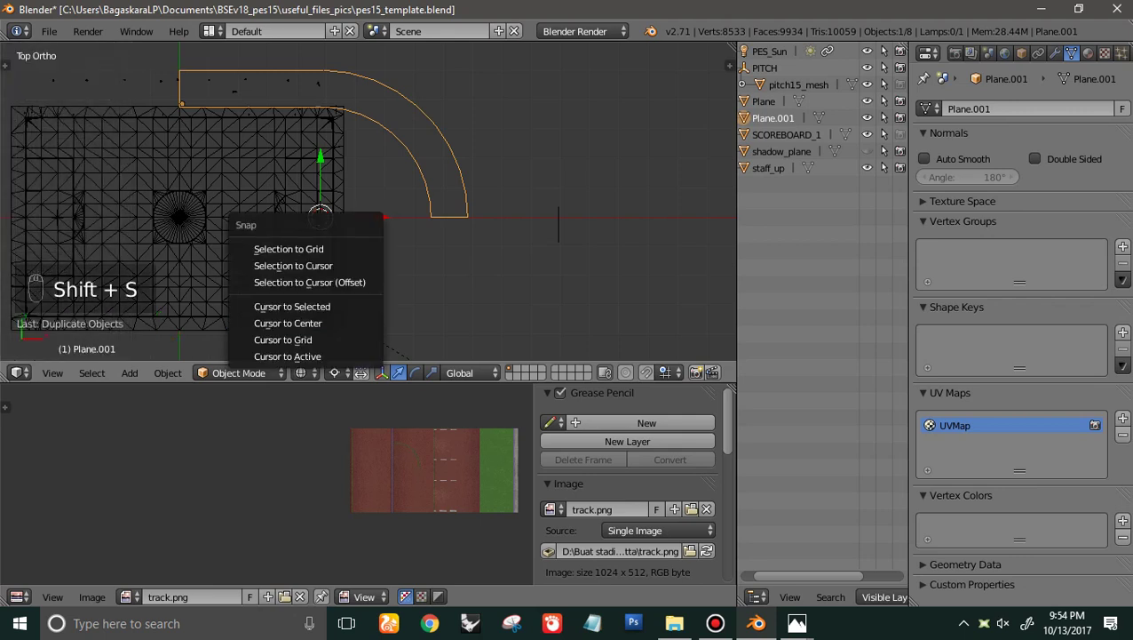
left_click(304, 323)
key("ctrl+m")
key("y")
key("Return")
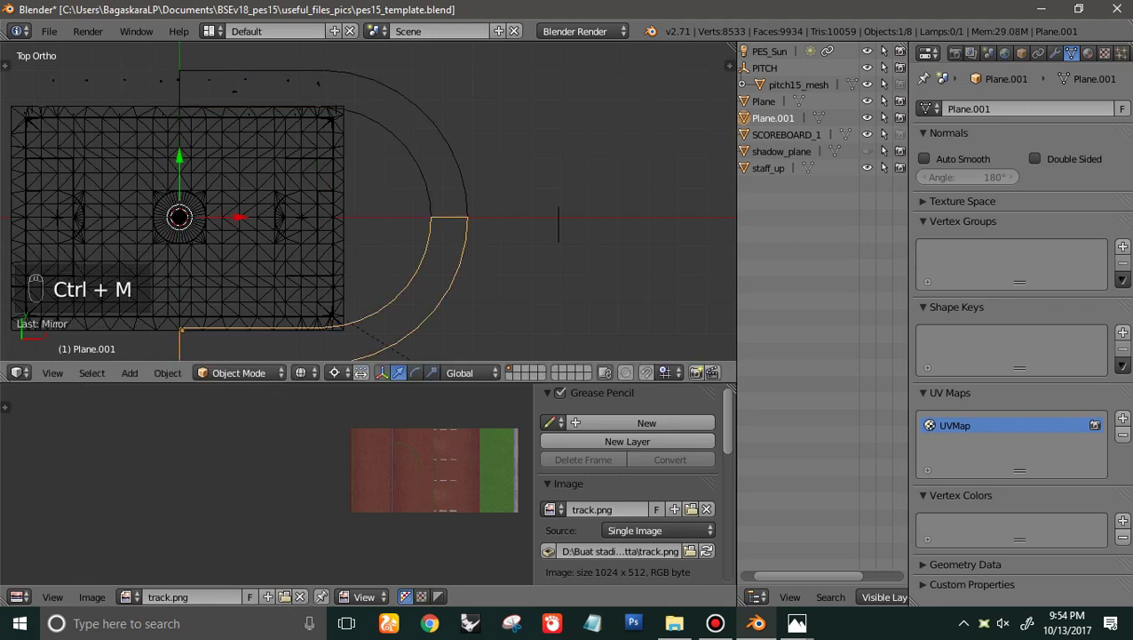
Switch the viewport to Texture shading and check the join between the two track halves on the curve
scroll(498, 258, "up", 1, "shift")
scroll(498, 258, "up", 3)
right_click(508, 264)
right_click(508, 264)
key("z")
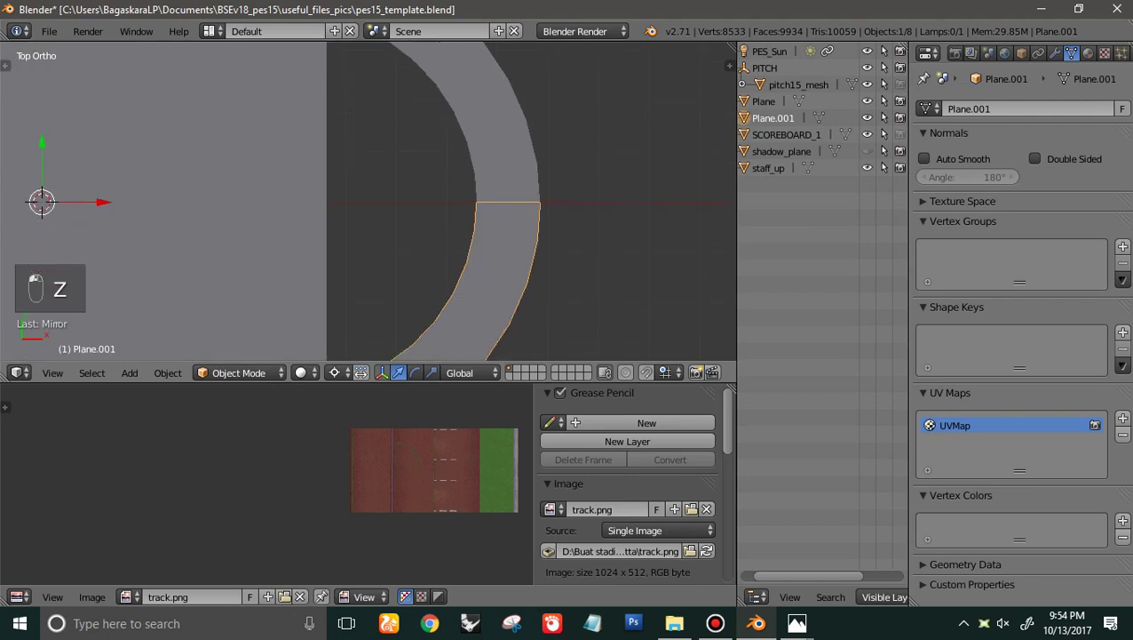
left_click(300, 372)
left_click(333, 297)
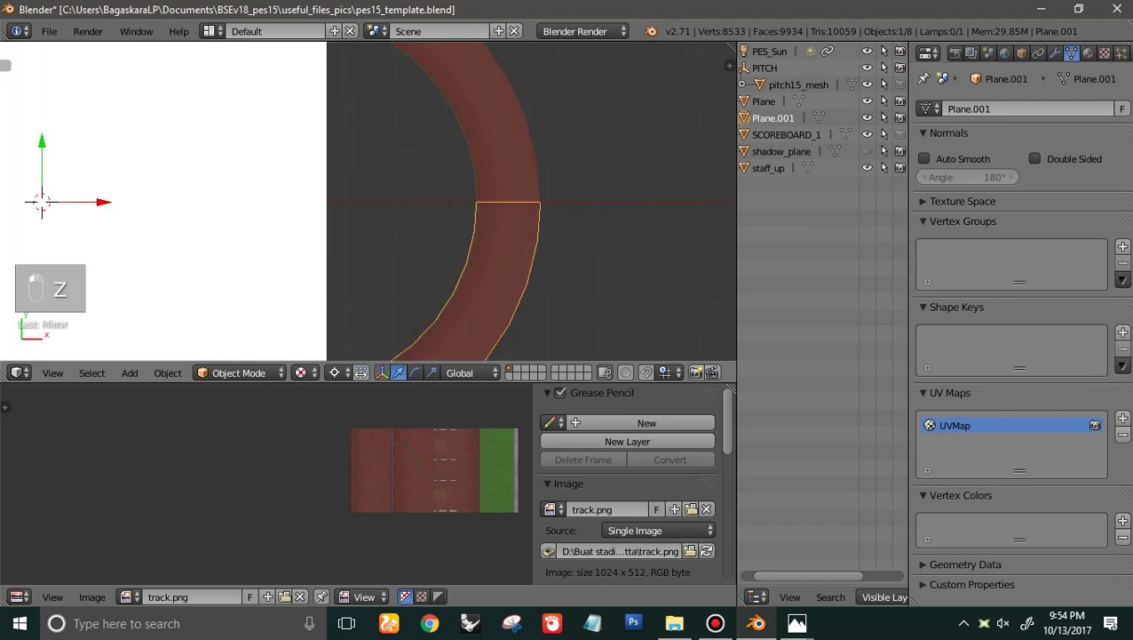
scroll(453, 238, "down", 6)
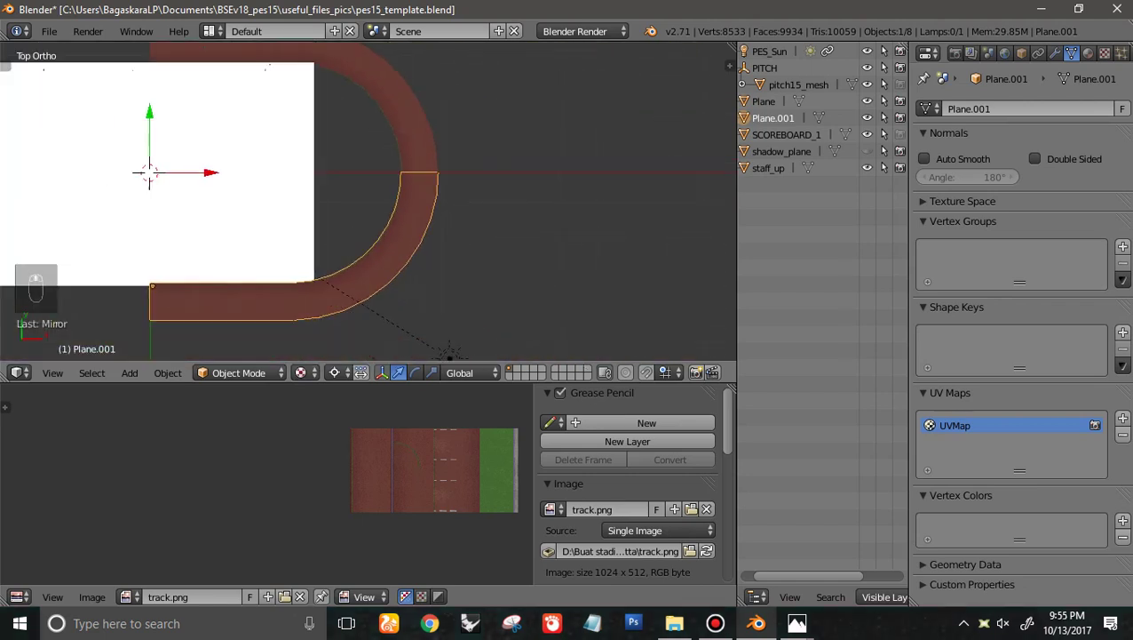
Delete the mirrored track duplicate and open the original curved track plane in Edit Mode
key("Delete")
left_click(453, 238)
scroll(453, 238, "up", 4, "shift")
right_click(426, 232)
key("Tab")
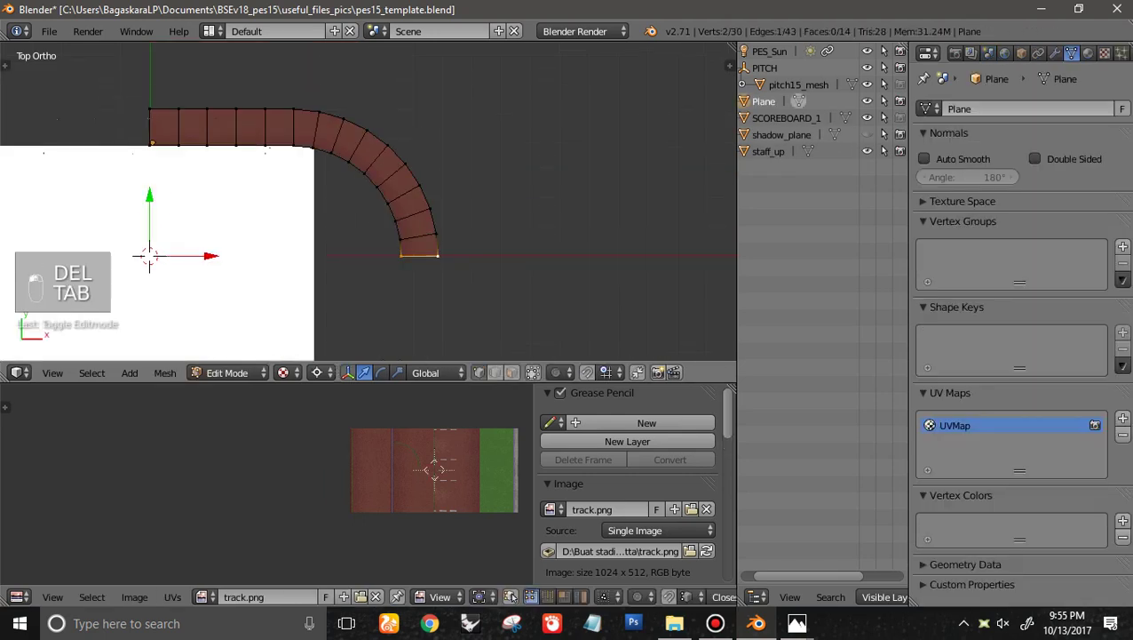
Switch to face selection and select all faces of the track's curve plus the adjoining straight face
scroll(426, 233, "up", 2, "ctrl")
left_click(512, 372)
key("c")
mouse_move(271, 132)
left_mouse_down()
mouse_move(385, 260)
mouse_move(316, 147)
mouse_move(353, 248)
left_mouse_up()
scroll(368, 201, "down", 4, "ctrl")
scroll(368, 202, "up", 2, "shift")
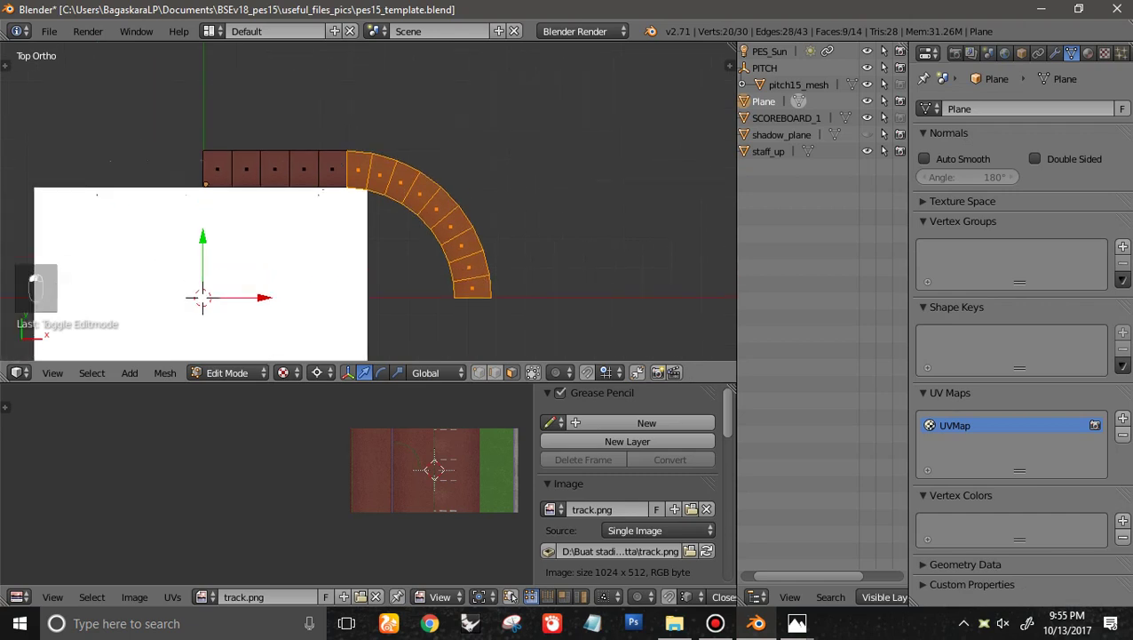
scroll(368, 201, "up", 5)
scroll(369, 202, "up", 3, "shift")
scroll(369, 202, "up", 2)
right_click(241, 176, "shift")
scroll(273, 160, "down", 4)
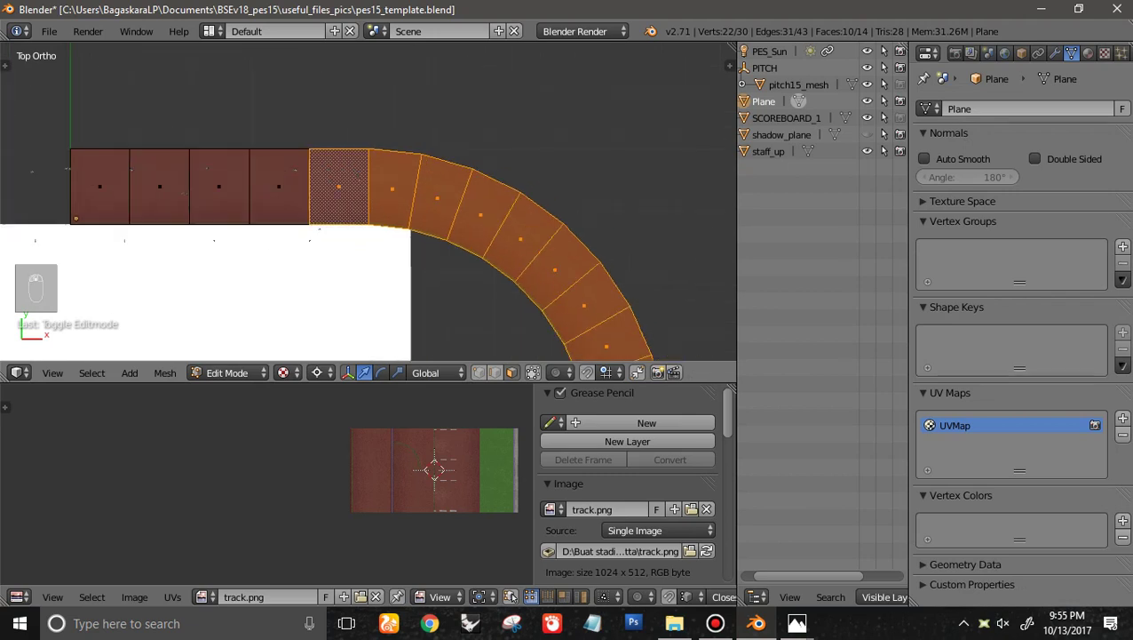
Add the remaining straight faces with the straight end face active, unwrap them with Follow Active Quads, and return to Object Mode
key("c")
left_click(215, 188)
left_click(294, 193)
right_click(244, 193)
right_click(144, 188, "shift")
key("u")
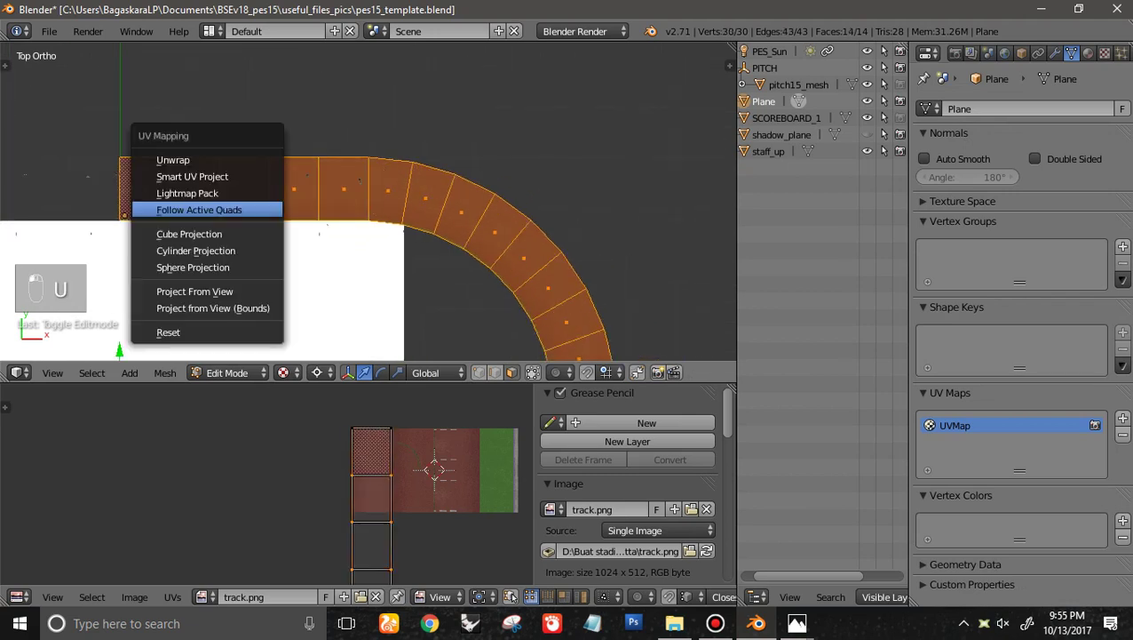
left_click(252, 209)
left_click(253, 249)
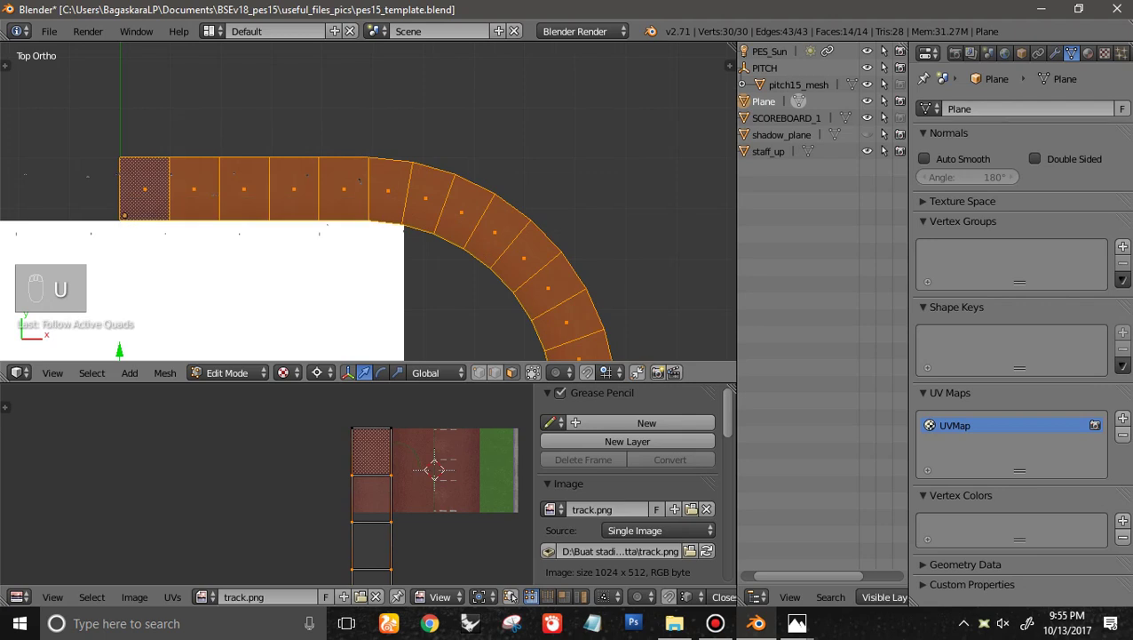
key("Tab")
middle_click_drag(391, 284, 363, 140, "shift")
scroll(364, 140, "down", 2)
Duplicate the track plane in place and mirror the duplicate along global Y
key("g")
right_click(158, 245)
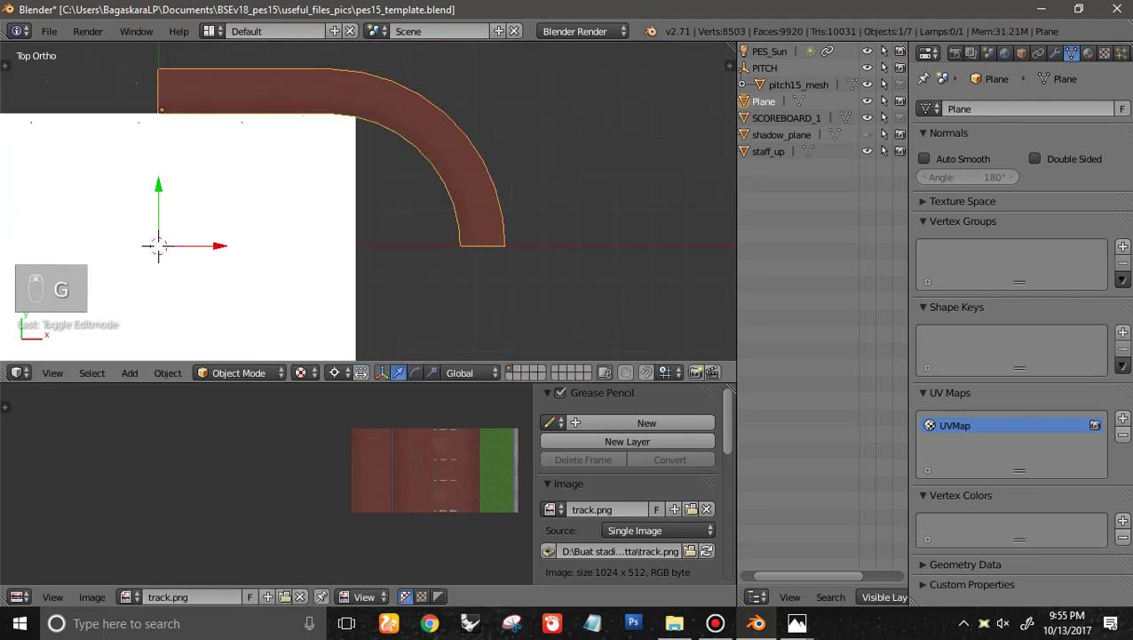
key("shift+d")
right_click(158, 245)
key("ctrl+m")
key("y")
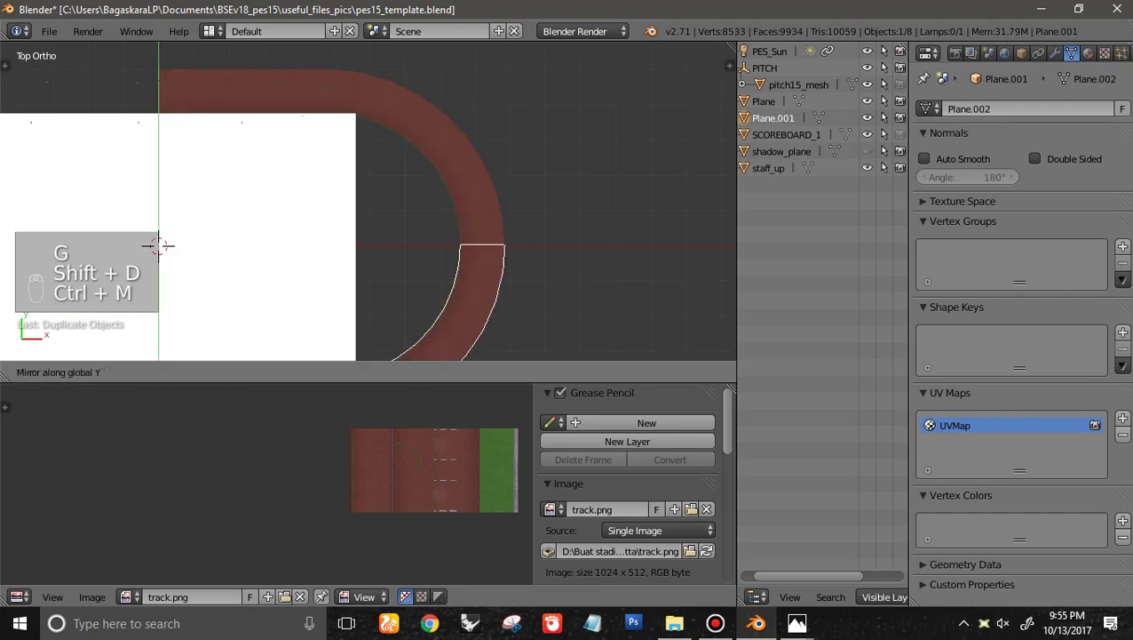
key("Return")
Flip the normals of all faces on the mirrored track half, using Solid shading and returning to Object Mode
key("z")
scroll(369, 204, "down", 6, "shift")
key("Tab")
scroll(369, 204, "up", 2)
scroll(368, 204, "up", 4, "shift")
key("z")
scroll(369, 204, "down", 3)
scroll(368, 205, "up", 3, "ctrl")
key("w")
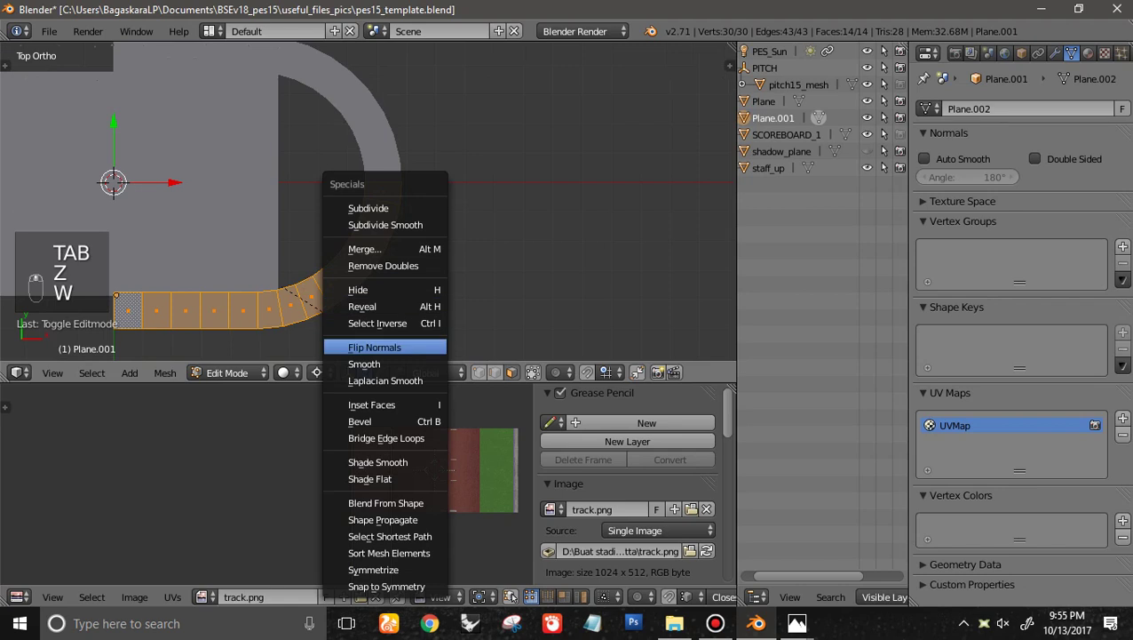
left_click(408, 347)
key("Tab")
Join the mirrored track half with the original track plane into one object
scroll(369, 204, "up", 2)
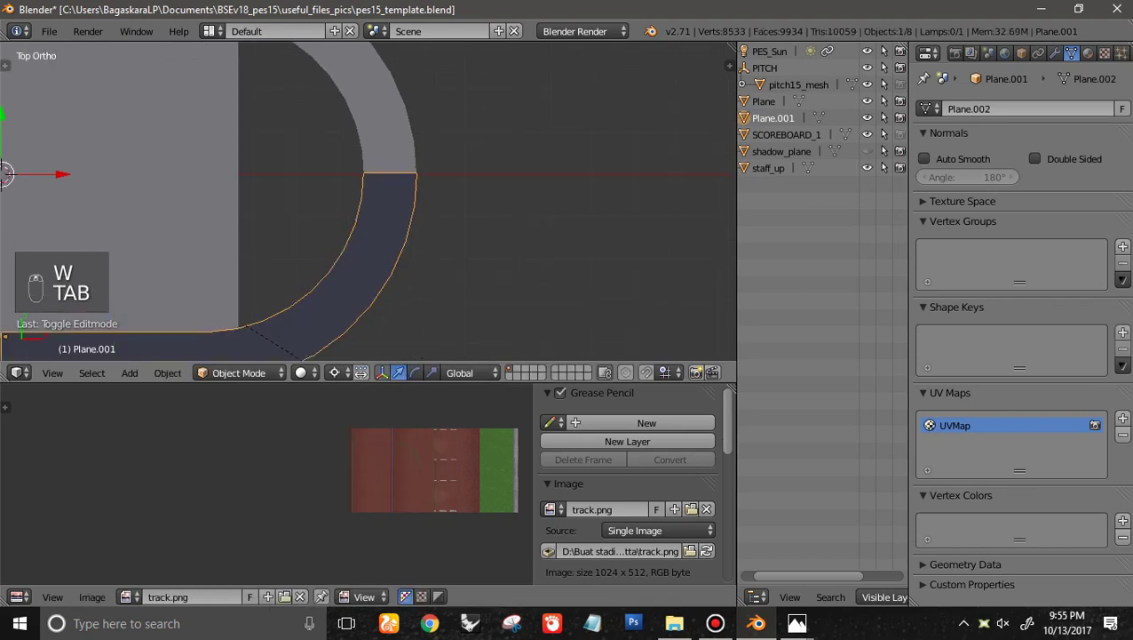
right_click(391, 133, "shift")
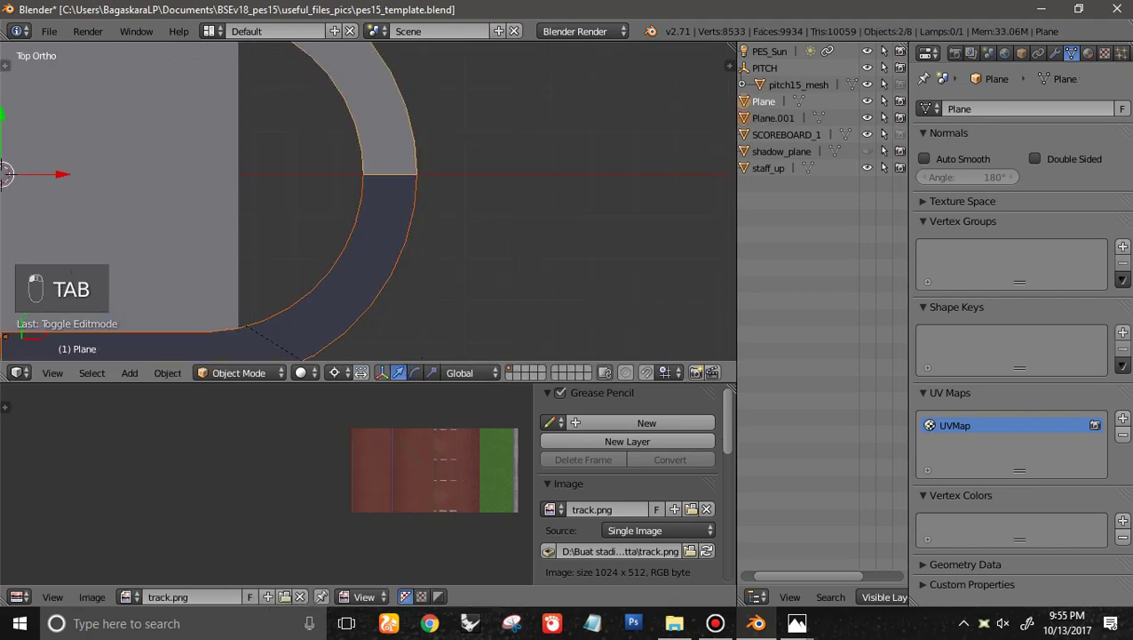
key("ctrl+j")
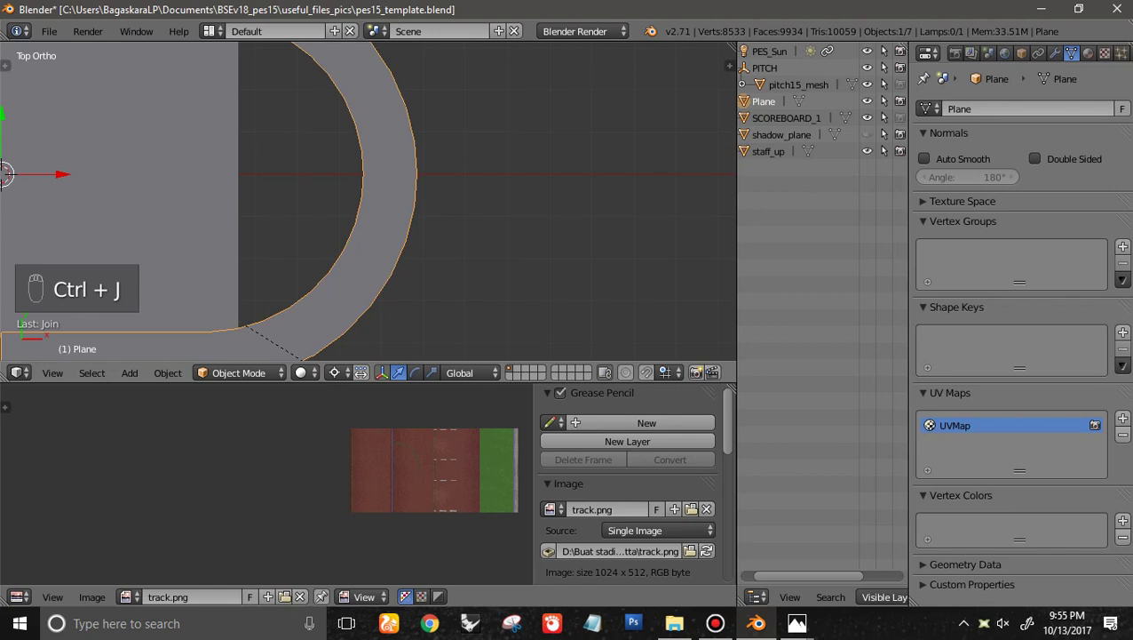
scroll(369, 201, "down", 2)
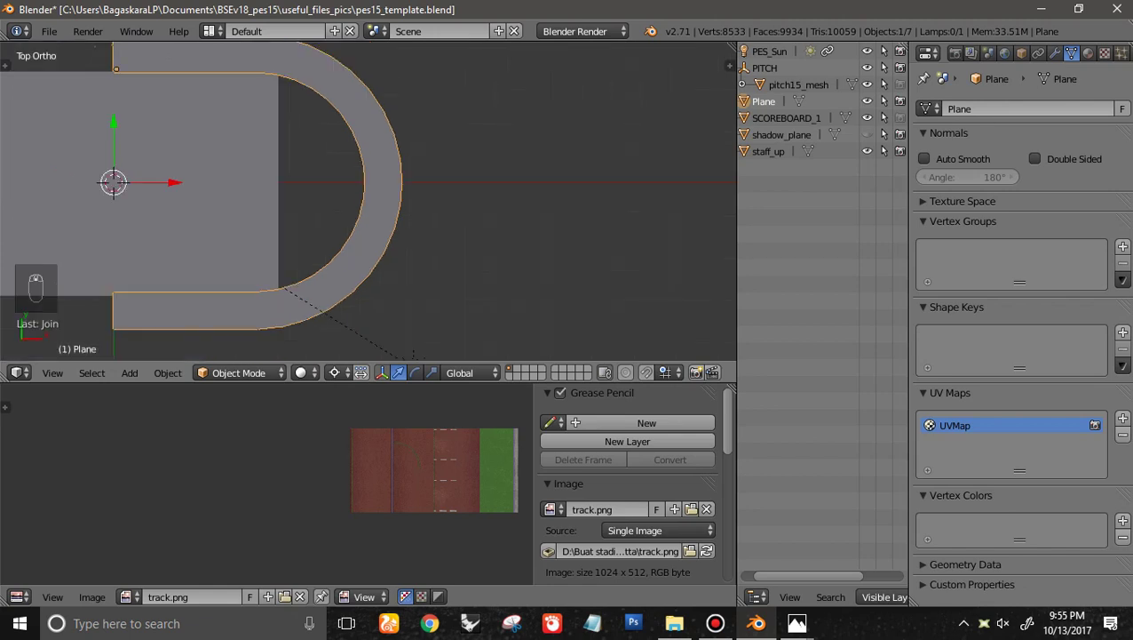
Add a new plane at the scene center and move it along X to the pitch's end line
scroll(369, 201, "up", 4, "shift")
scroll(369, 201, "up", 5)
scroll(368, 201, "down", 1, "ctrl")
scroll(294, 202, "down", 3, "ctrl")
scroll(294, 202, "down", 6)
key("shift+a")
mouse_move(267, 202)
left_click(350, 203)
left_click_drag(253, 255, 391, 254)
scroll(368, 201, "down", 3, "shift")
scroll(369, 201, "up", 4)
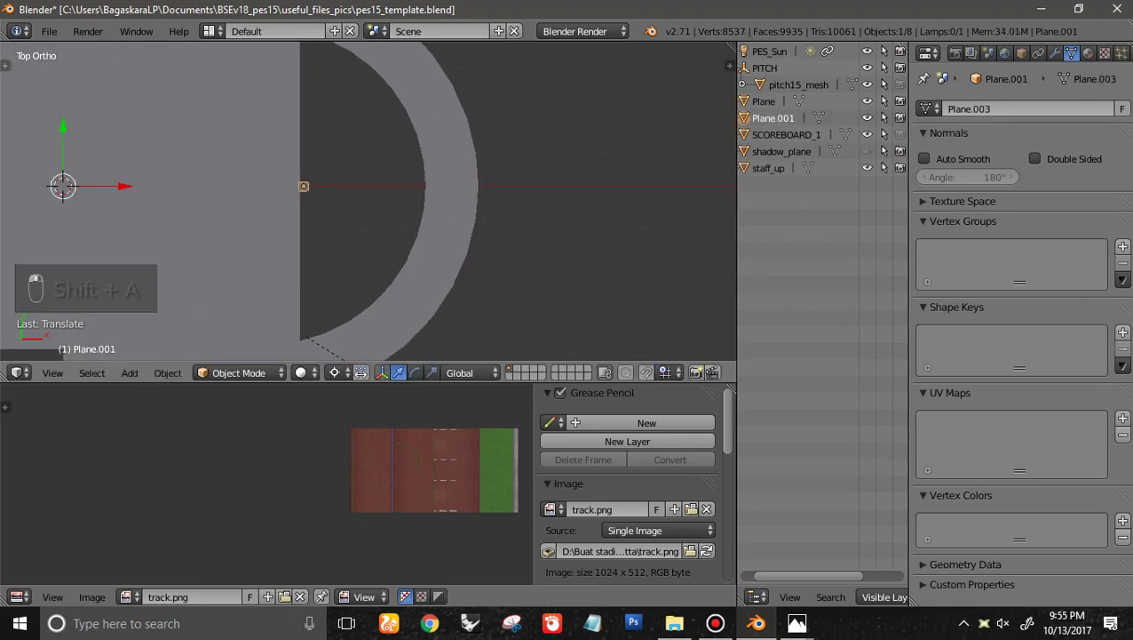
Switch the viewport to wireframe and change the pivot point from the 3D cursor to the new plane's center
left_click(339, 373)
left_click(306, 373)
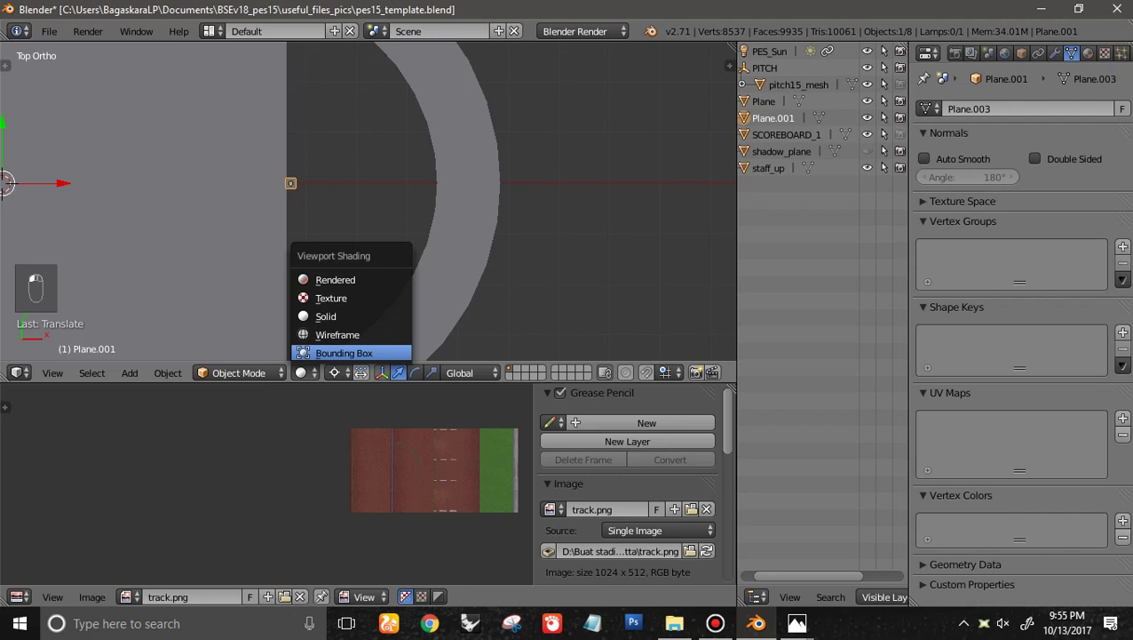
left_click(331, 353)
key("z")
scroll(369, 201, "down", 1)
scroll(368, 201, "down", 3)
scroll(369, 201, "up", 4, "shift")
scroll(368, 200, "up", 2)
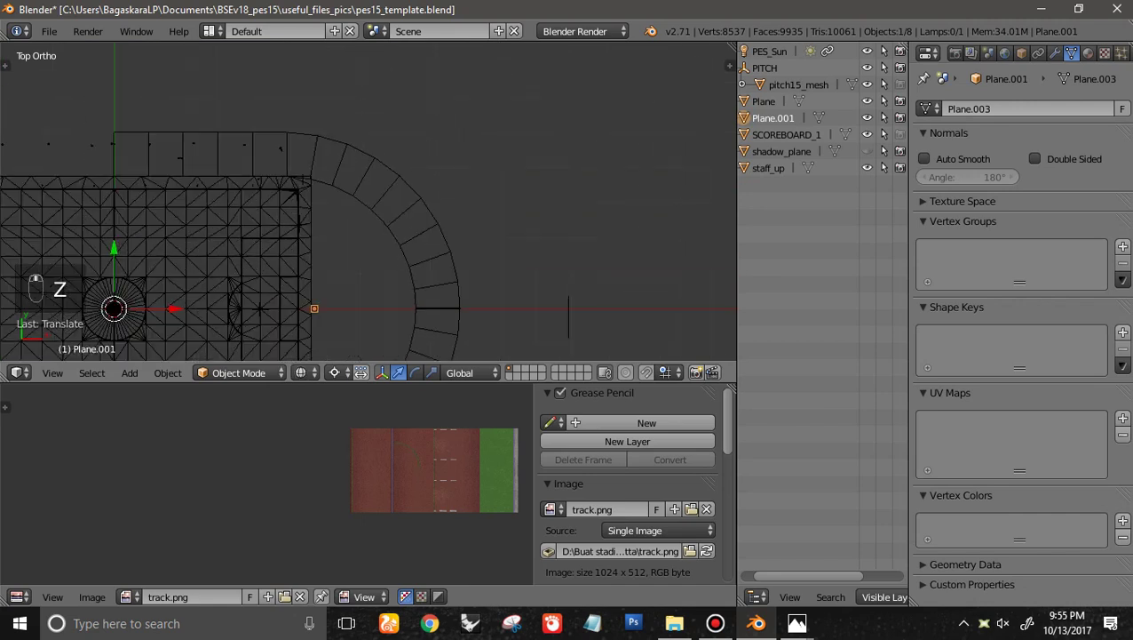
left_click(339, 373)
left_click(391, 353)
scroll(369, 200, "down", 2, "shift")
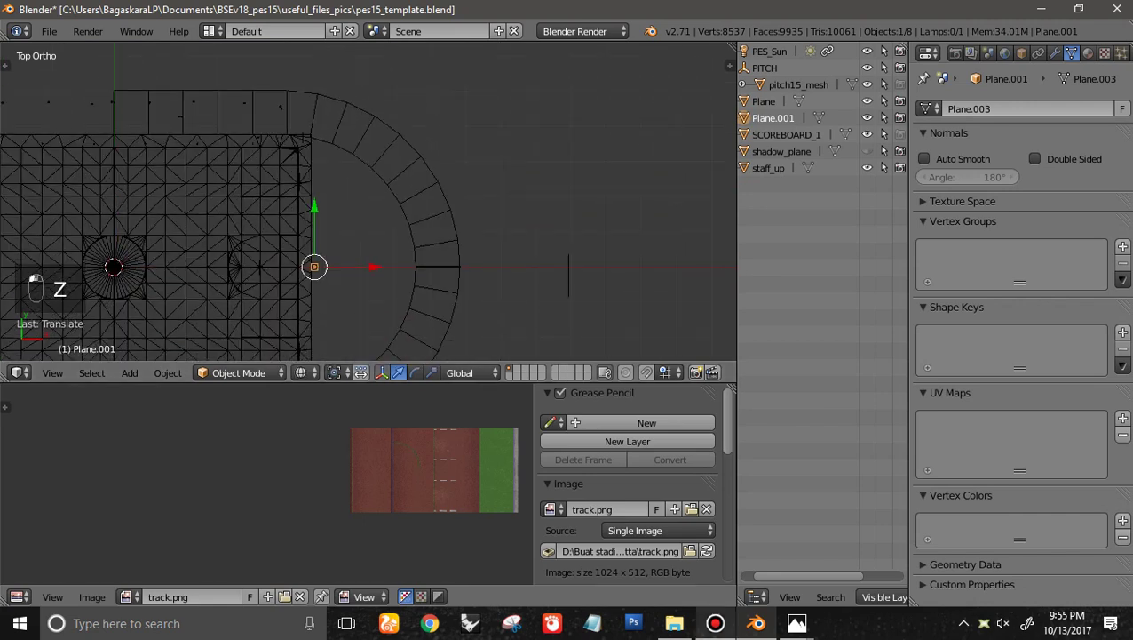
left_click(716, 624)
left_click(716, 624)
Scale the plane uniformly to about 37.3, then narrow it along X to about 29.7 so it reaches the track's inner edge
scroll(380, 254, "up", 1)
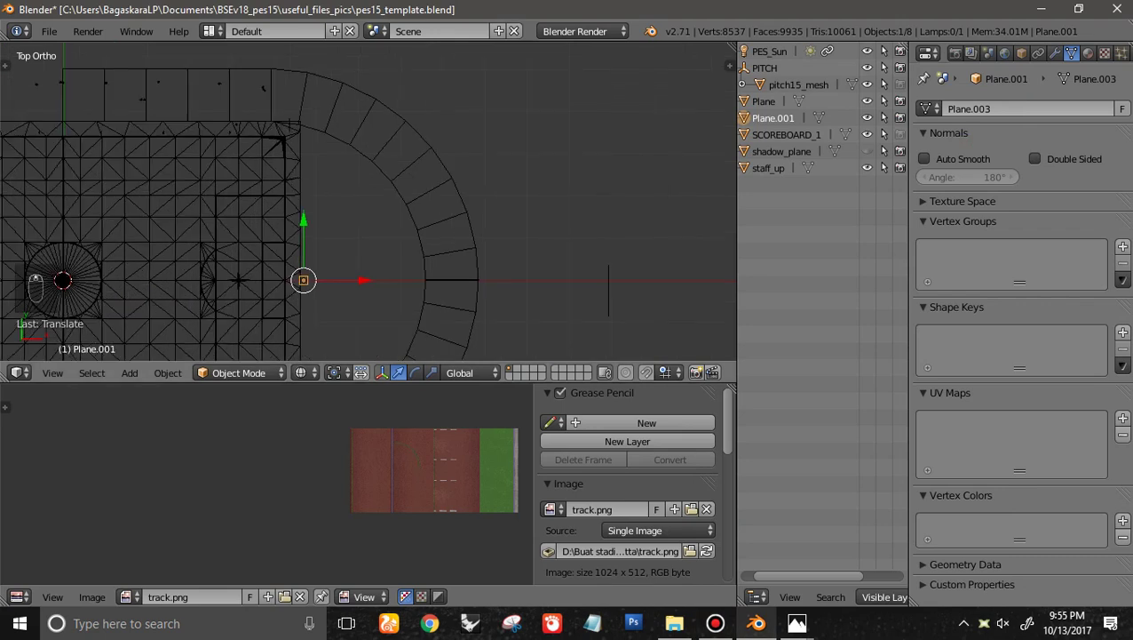
key("s")
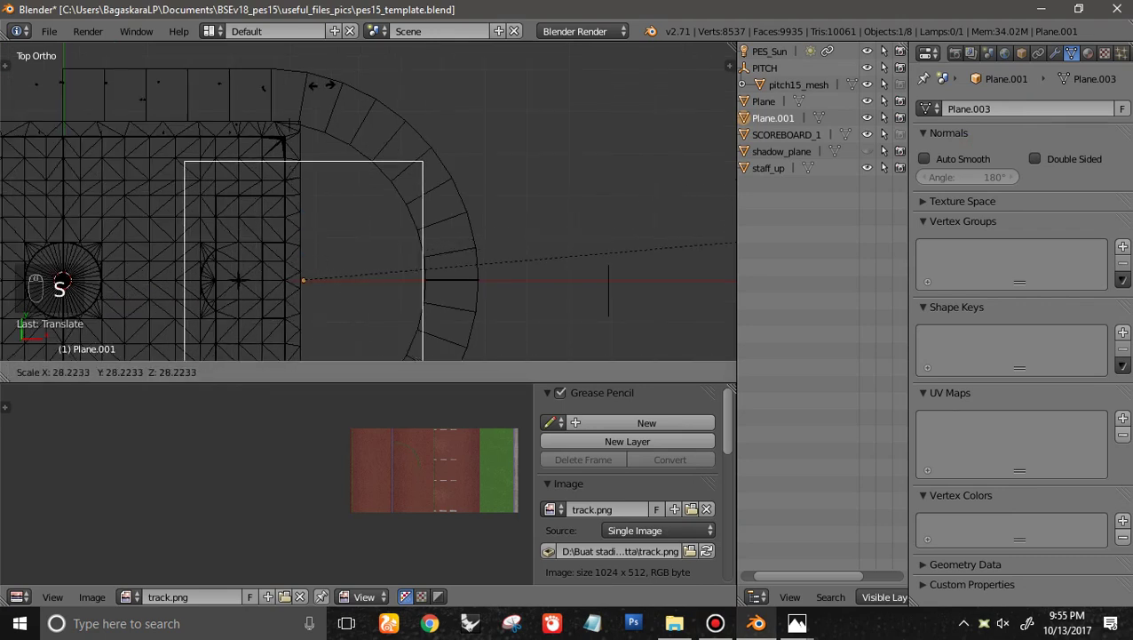
left_click(317, 83)
key("s")
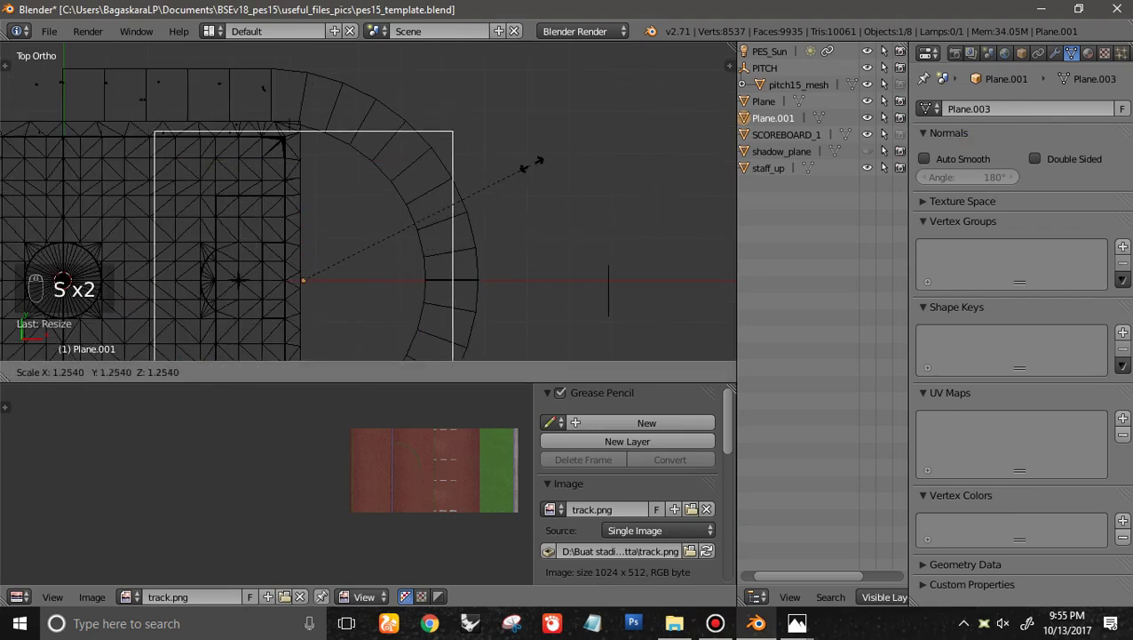
key("Return")
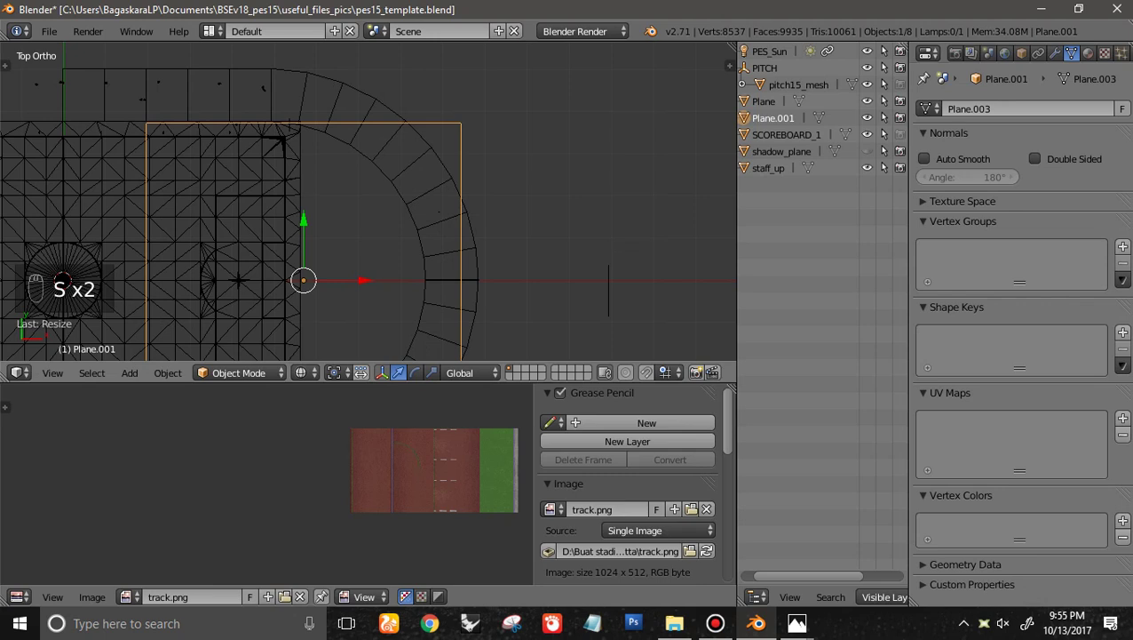
key("s")
key("x")
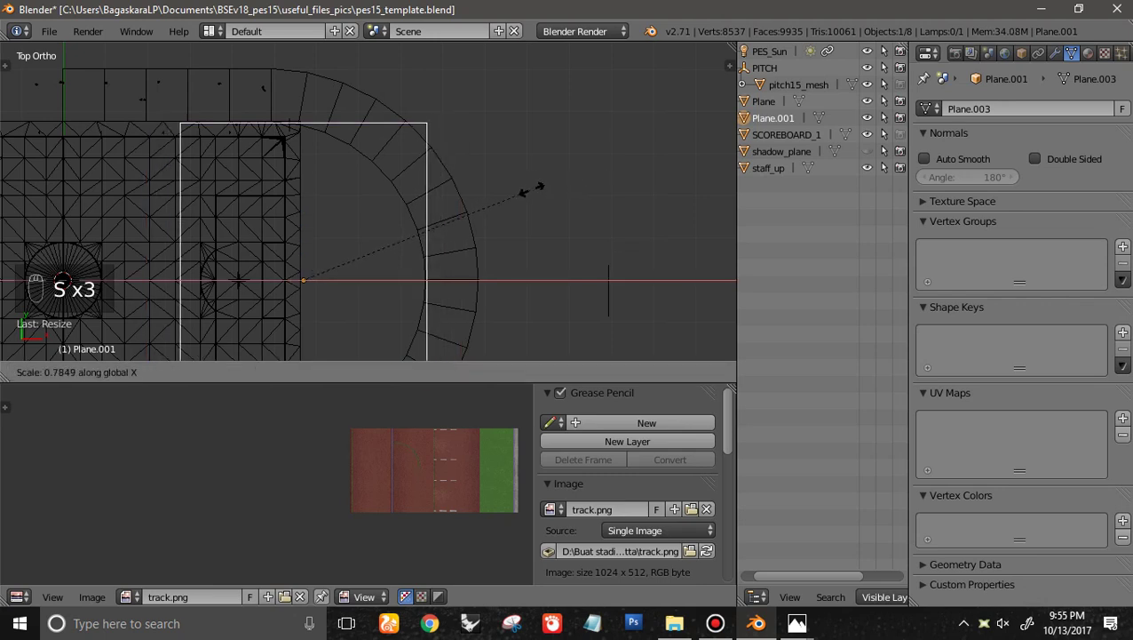
left_click(564, 188)
scroll(256, 90, "up", 2)
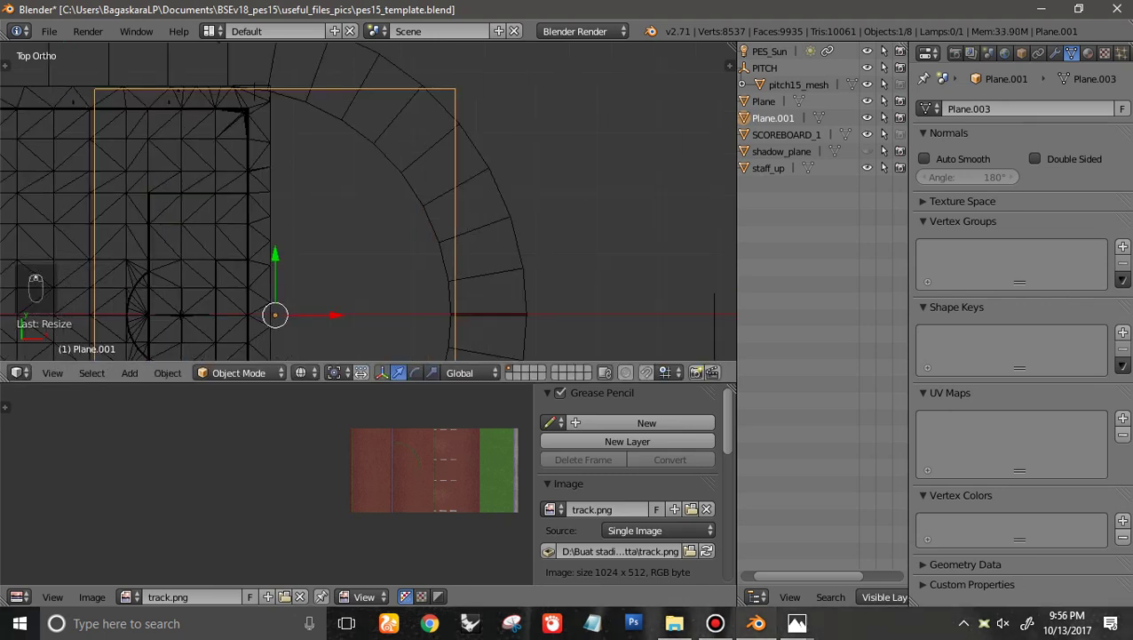
In Edit Mode, move the plane's pitch-side edge along X to roughly the pitch's end line
scroll(368, 201, "down", 5)
key("Tab")
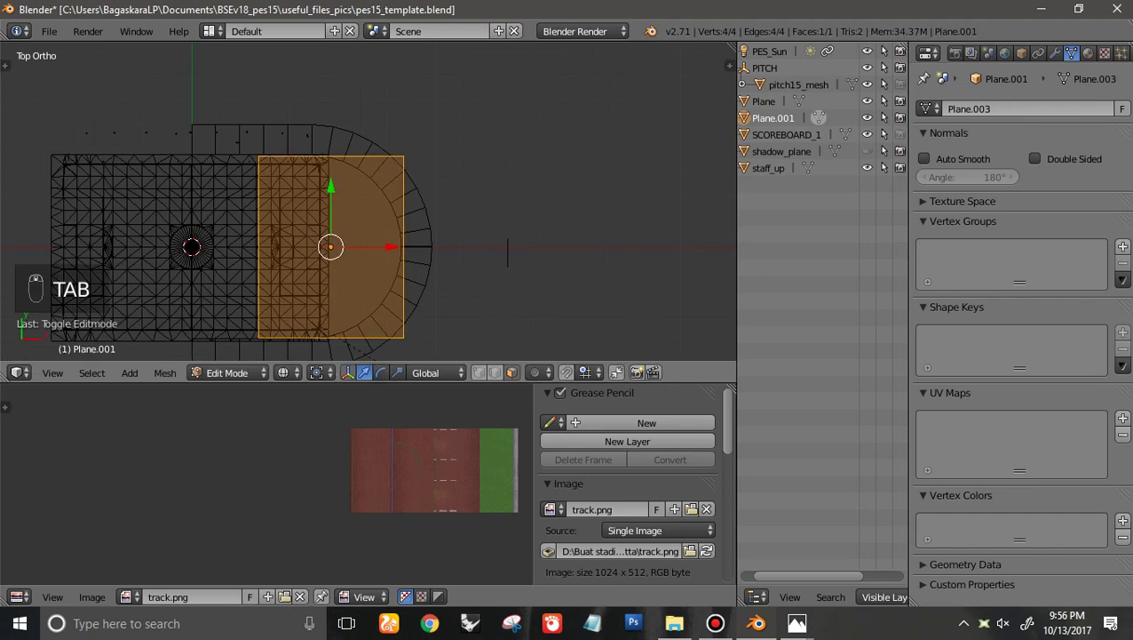
key("a")
key("c")
left_click_drag(257, 158, 255, 340)
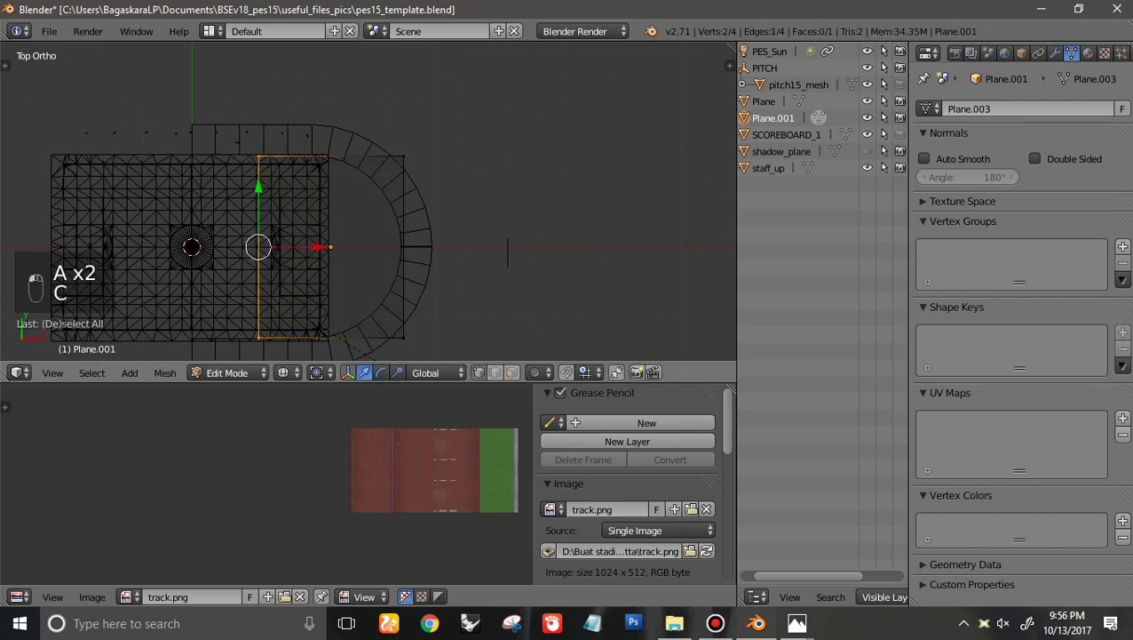
key("g")
right_click(316, 246)
left_click_drag(318, 246, 387, 247)
Select a boundary vertex on the pitch mesh's end line and copy its X coordinate from the transform properties
scroll(387, 246, "up", 4)
scroll(277, 110, "up", 1)
key("Tab")
right_click(256, 92)
key("Tab")
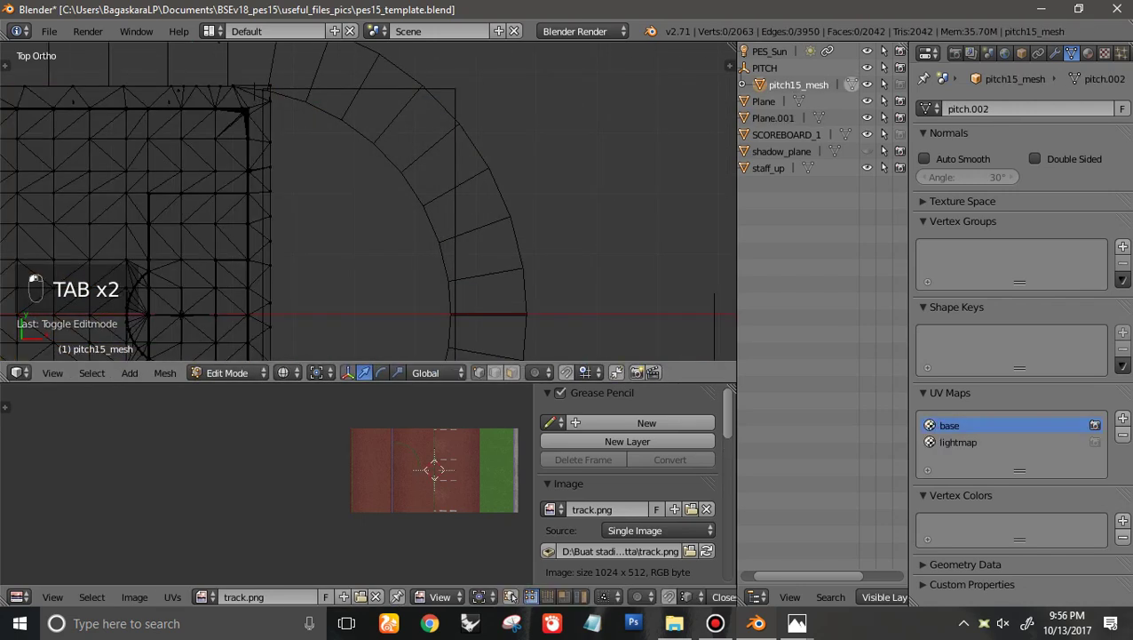
key("n")
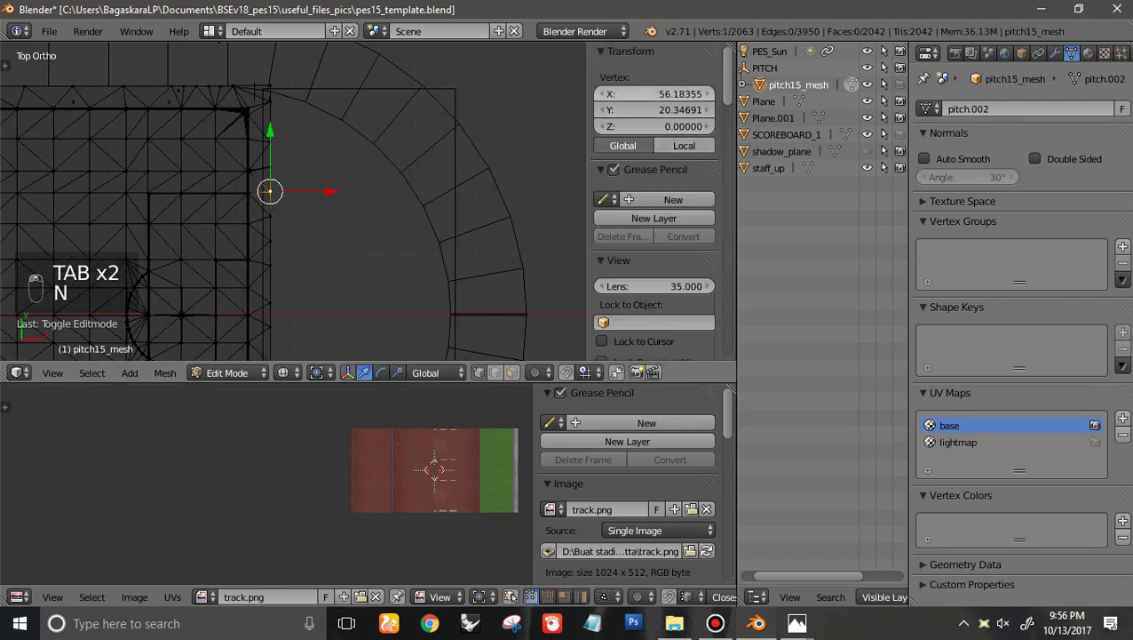
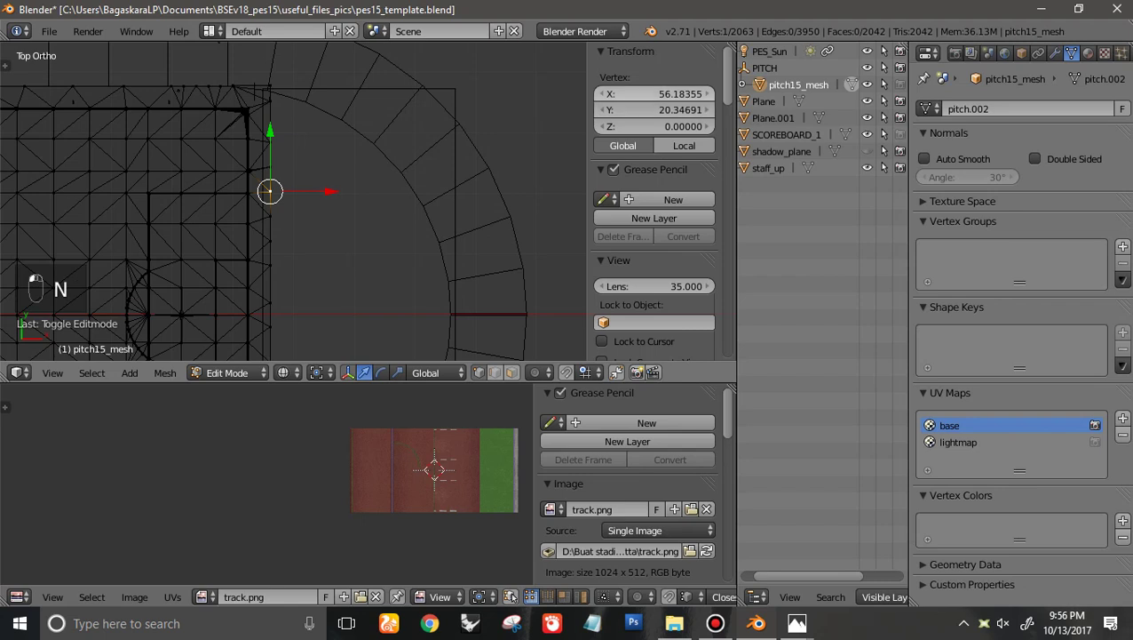
key("Return")
Set the median X of the new plane's pitch-side edge to 56.18355
key("Tab")
right_click(456, 124)
key("Tab")
scroll(534, 262, "down", 4)
scroll(293, 213, "down", 2, "shift")
key("Tab")
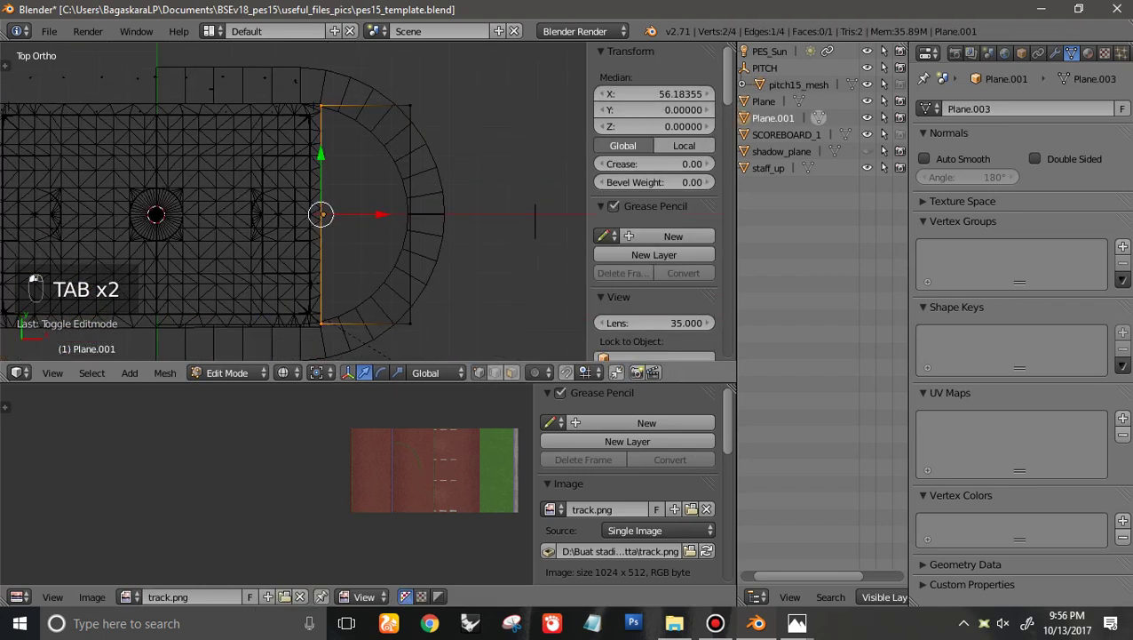
Set the median Y of the plane's lower edge to 0 and return to Object Mode
key("Tab")
right_click(410, 323)
right_click(321, 323, "shift")
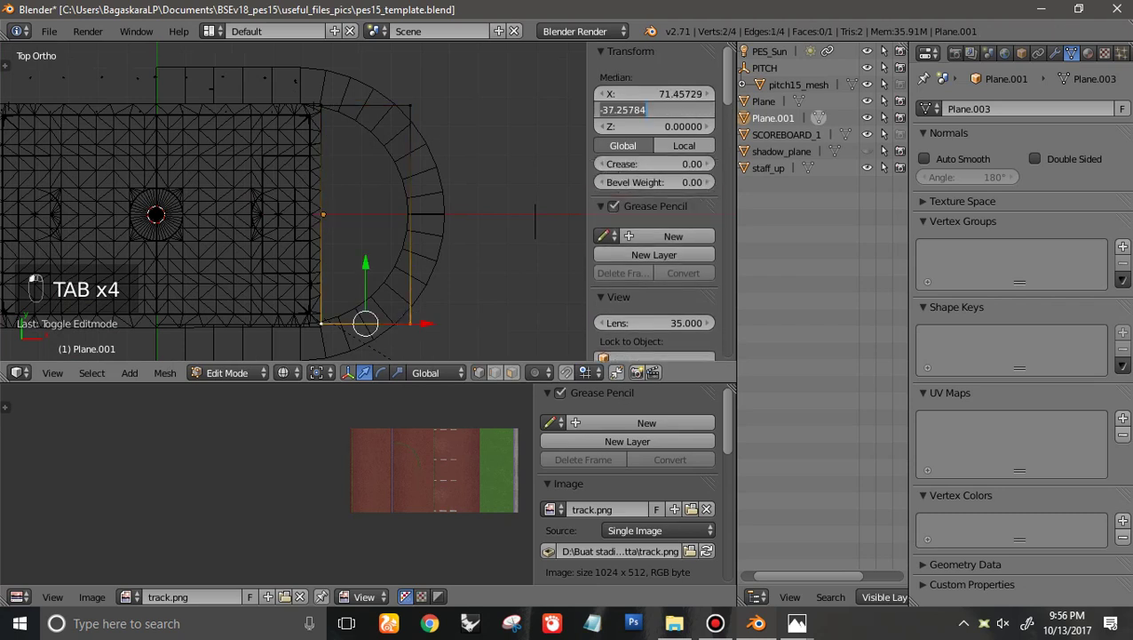
type("0")
key("Return")
scroll(368, 201, "up", 3)
scroll(368, 201, "up", 1, "shift")
scroll(293, 201, "up", 4, "shift")
key("Tab")
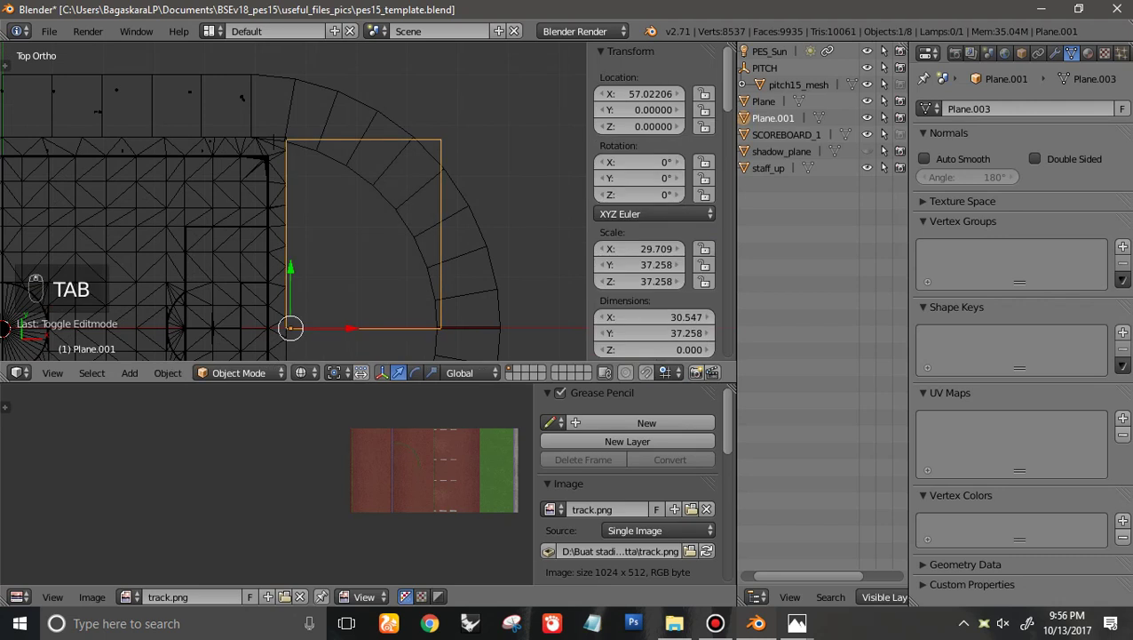
In Edit Mode, add four evenly spaced loop cuts running along Y across the plane and deselect everything
key("Tab")
key("Tab")
key("Tab")
key("a")
key("a")
key("a")
key("a")
key("a")
key("a")
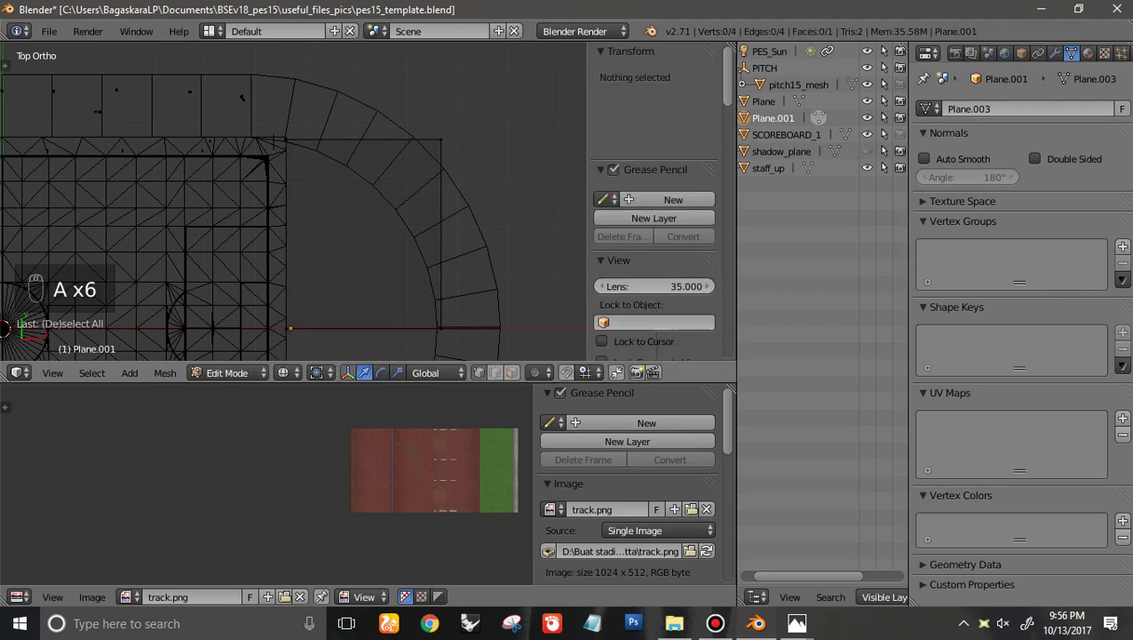
key("ctrl+r")
scroll(365, 236, "down", 1)
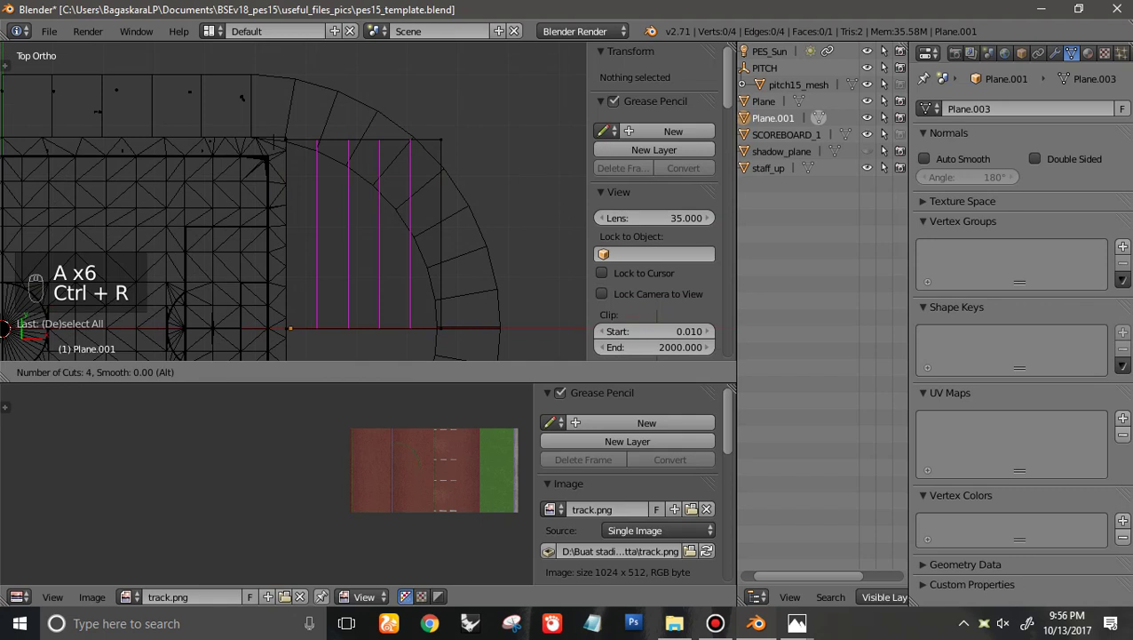
left_click(364, 236)
right_click(365, 236)
key("a")
Add five evenly spaced loop cuts running along X across the plane and leave Edit Mode
key("ctrl+r")
scroll(364, 235, "up", 4)
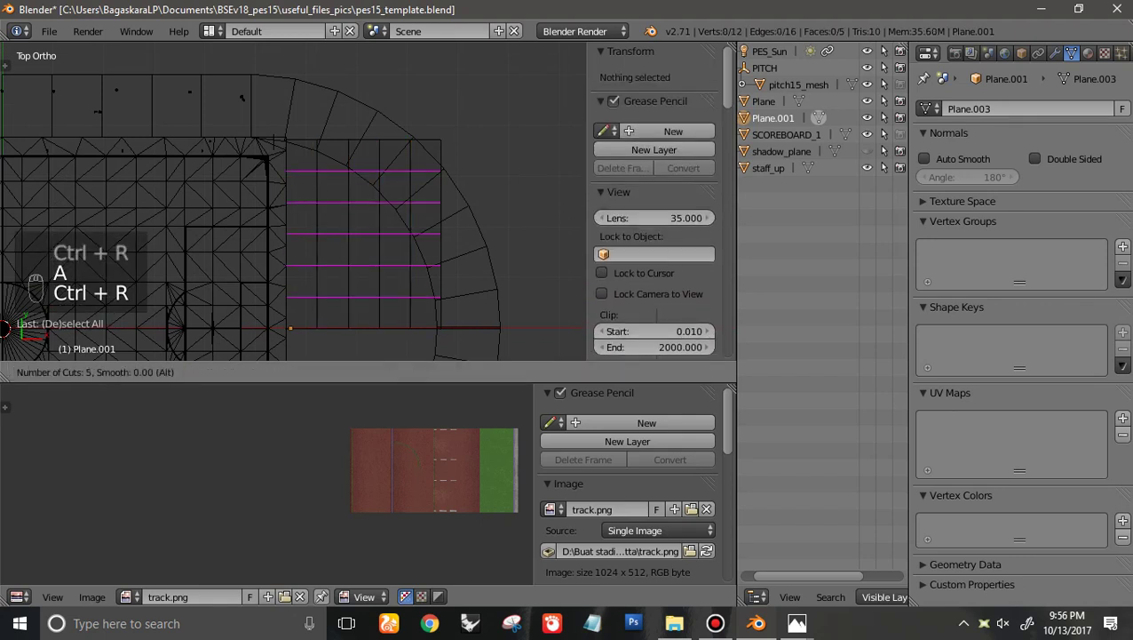
left_click(364, 235)
right_click(364, 235)
key("a")
key("Tab")
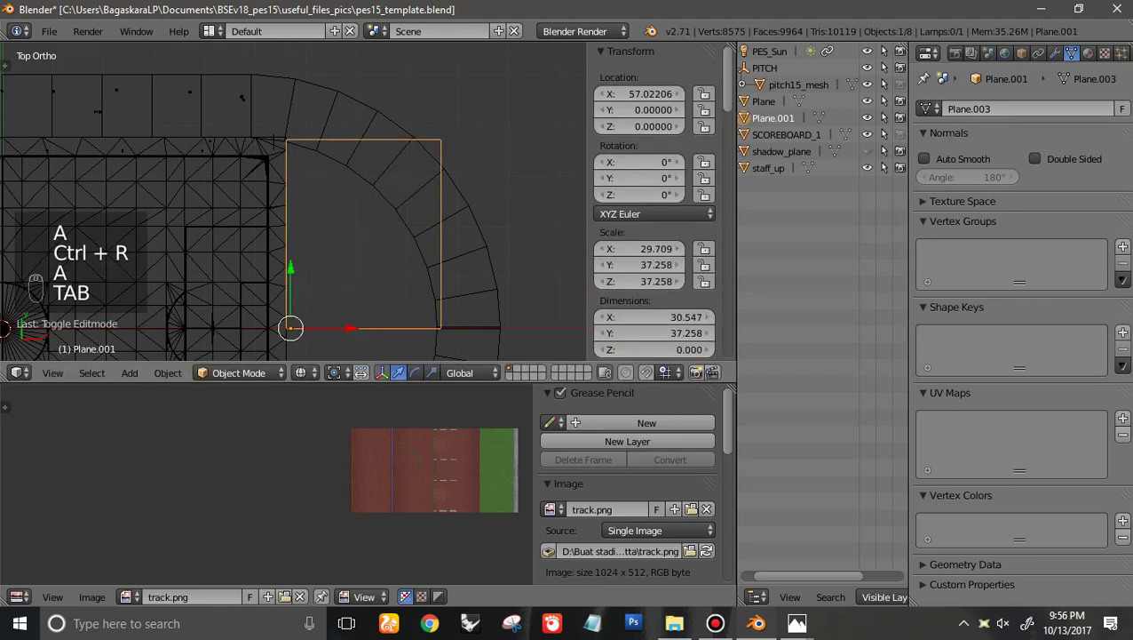
Reopen the subdivided plane in Edit Mode and switch the viewport to Texture shading
key("Tab")
left_click(284, 373)
left_click(313, 298)
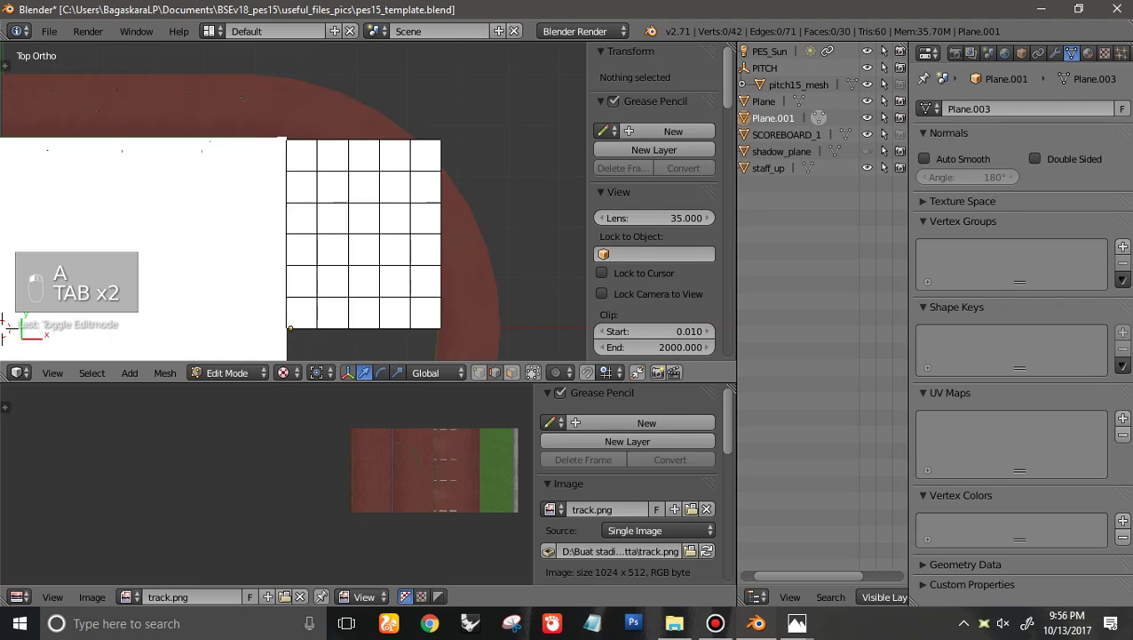
Select all faces of the subdivided plane and create its UVs with the Reset mapping
scroll(360, 214, "up", 2)
scroll(360, 213, "down", 2, "shift")
key("a")
key("a")
key("a")
scroll(364, 209, "down", 1)
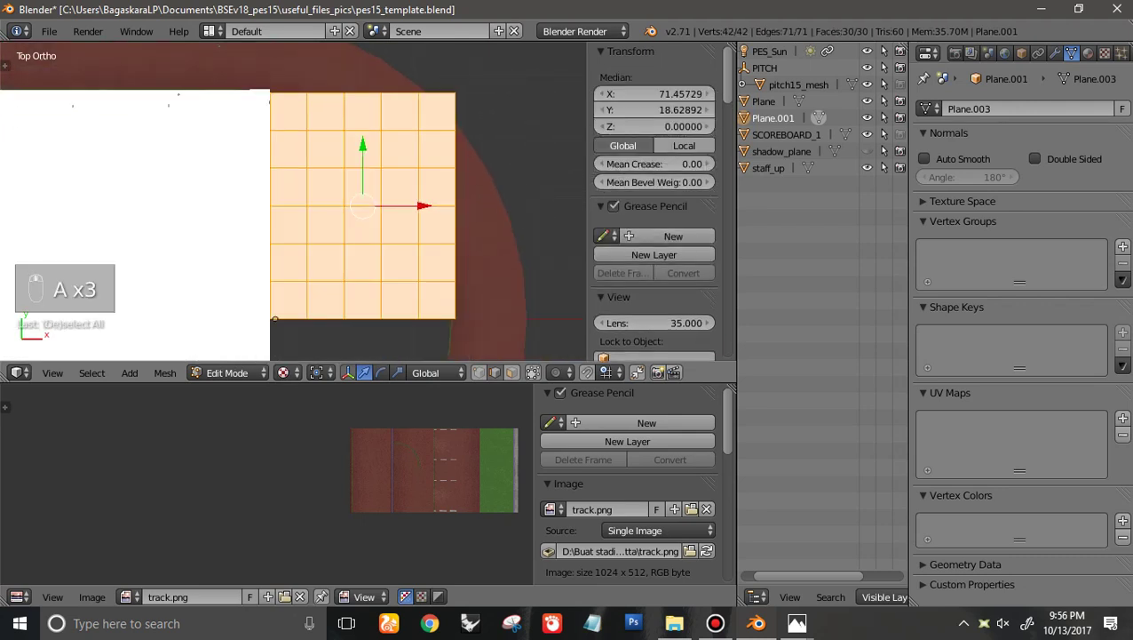
key("u")
left_click(293, 376)
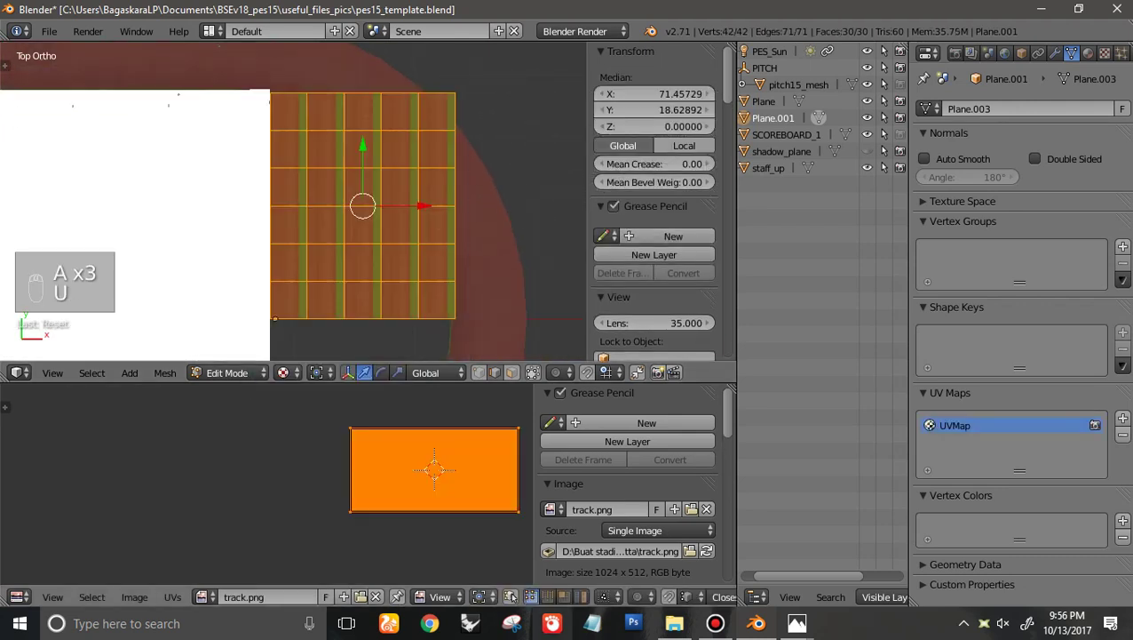
Switch to File Explorer and copy rumput.png from the obj folder into the stadion-andi-mattalatta folder
left_click(674, 623)
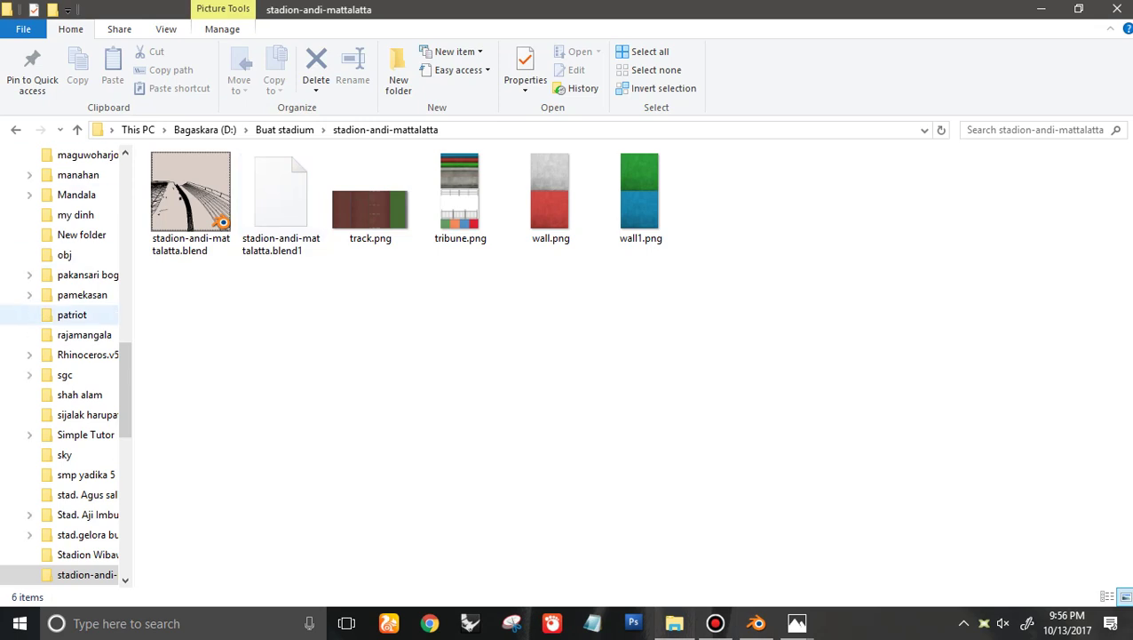
scroll(76, 175, "up", 2)
left_click(16, 130)
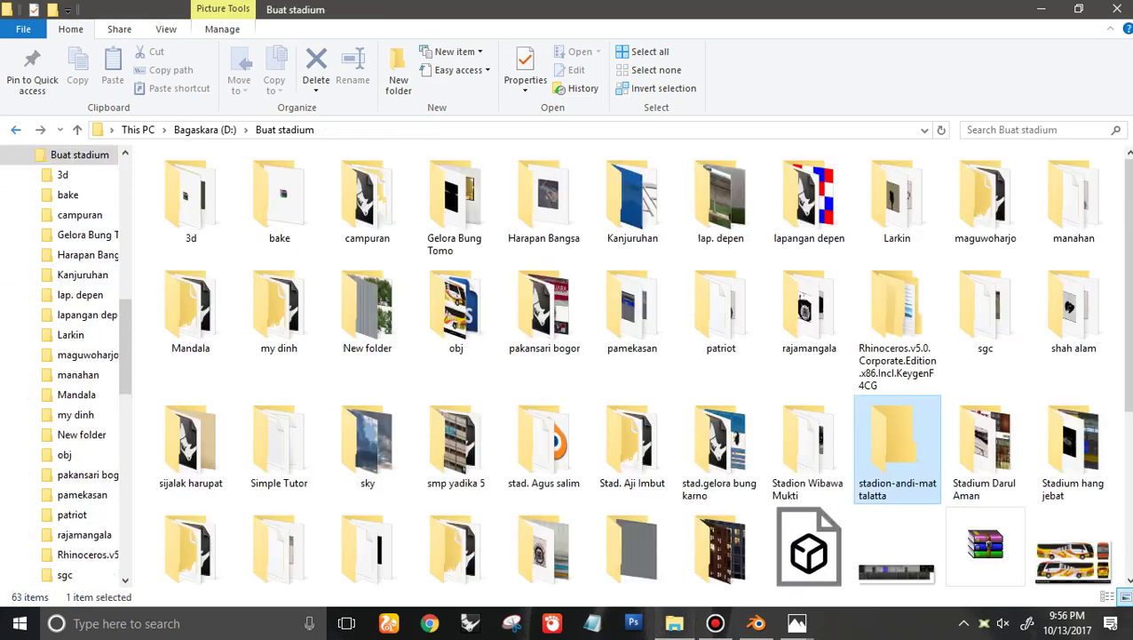
left_click(16, 129)
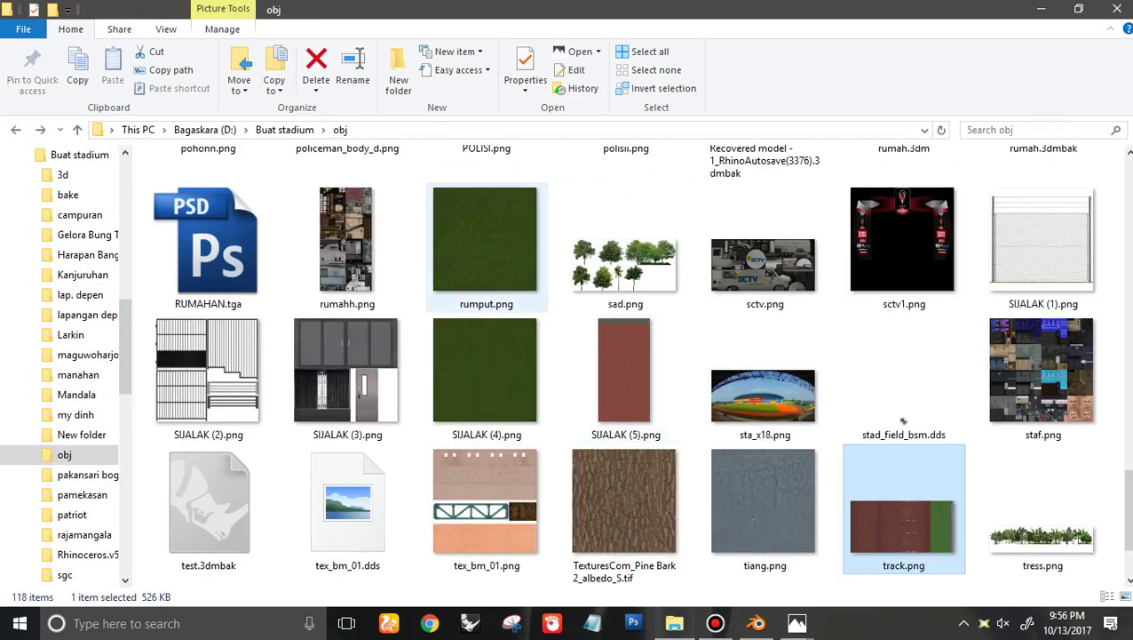
left_click(486, 253)
key("ctrl+c")
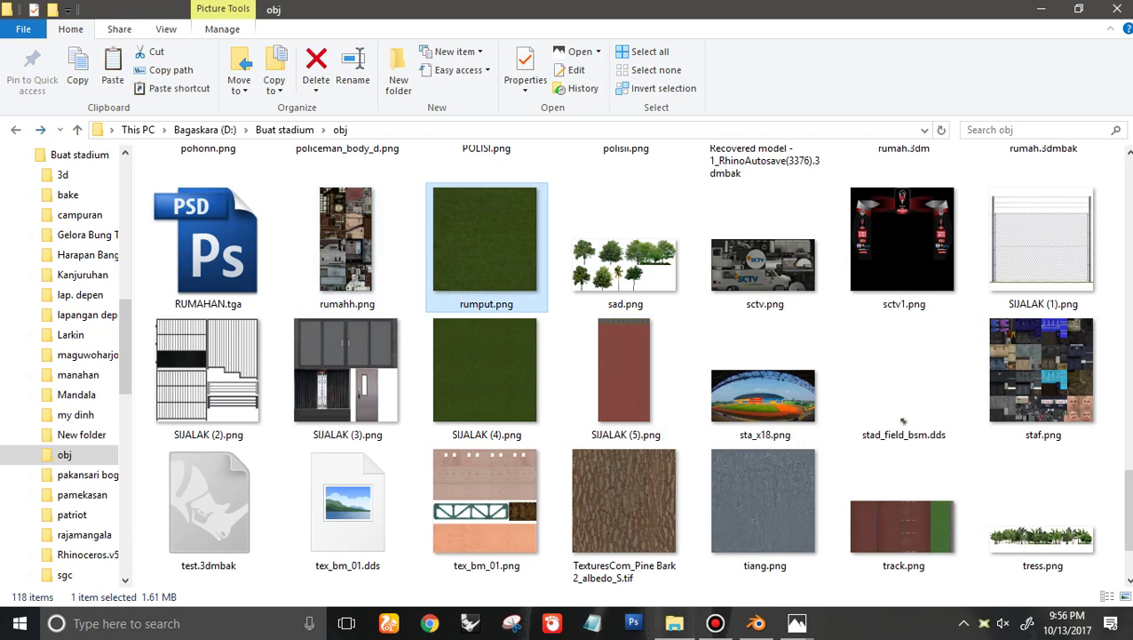
left_click(41, 130)
left_click(41, 130)
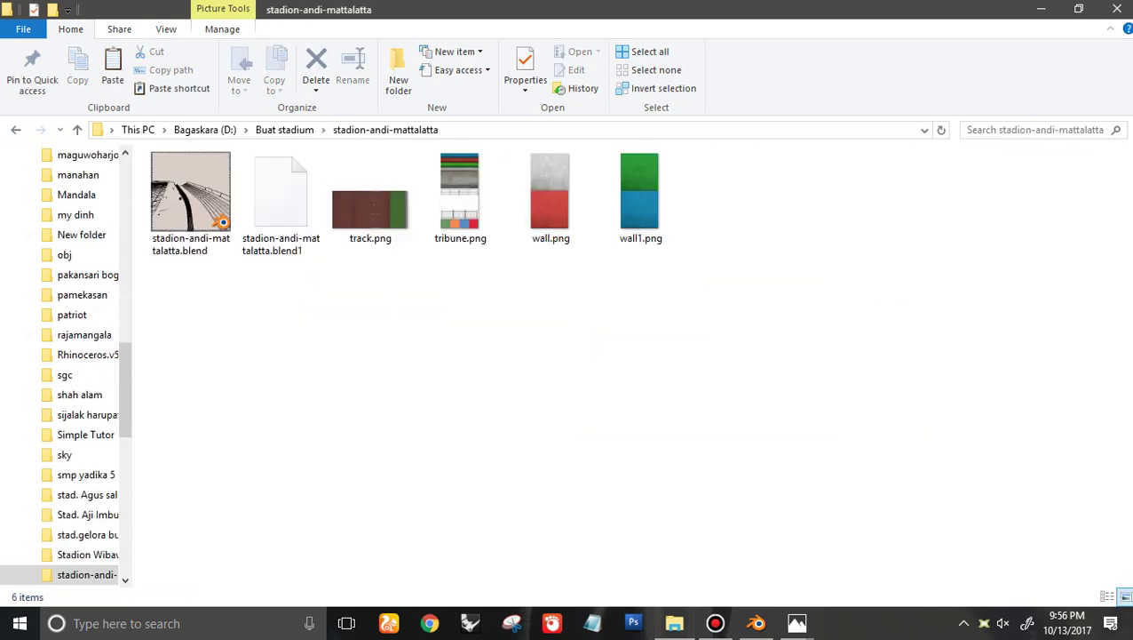
key("ctrl+v")
Return to Blender and open rumput.png from the stadion-andi-mattalatta folder as the image for the plane's selected faces
left_click(757, 623)
scroll(368, 204, "down", 2)
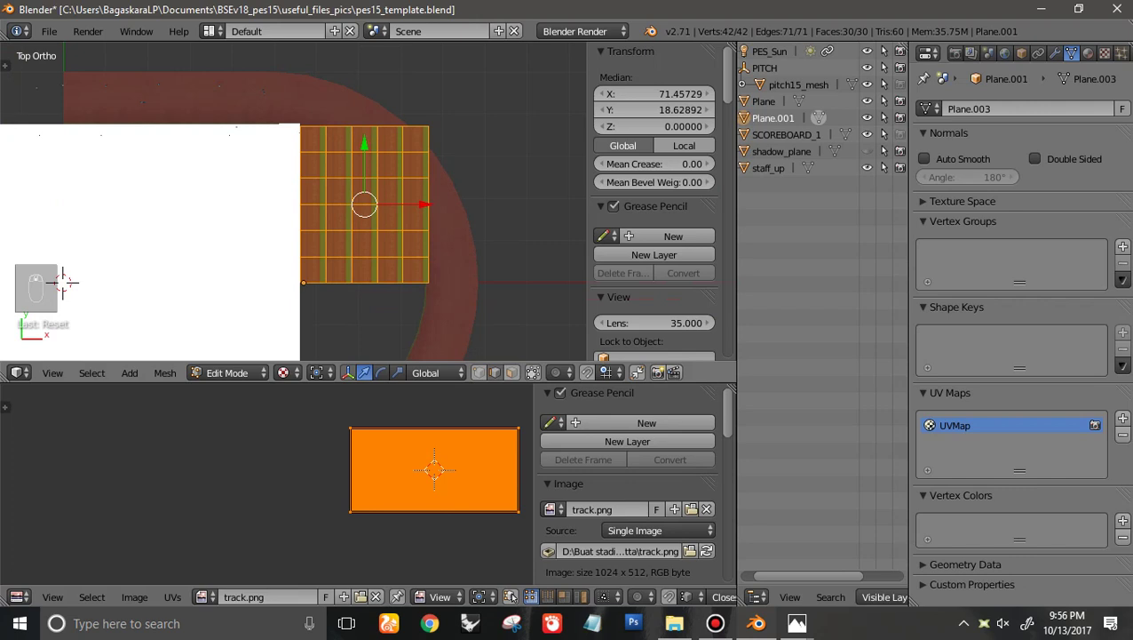
left_click(134, 597)
left_click(178, 556)
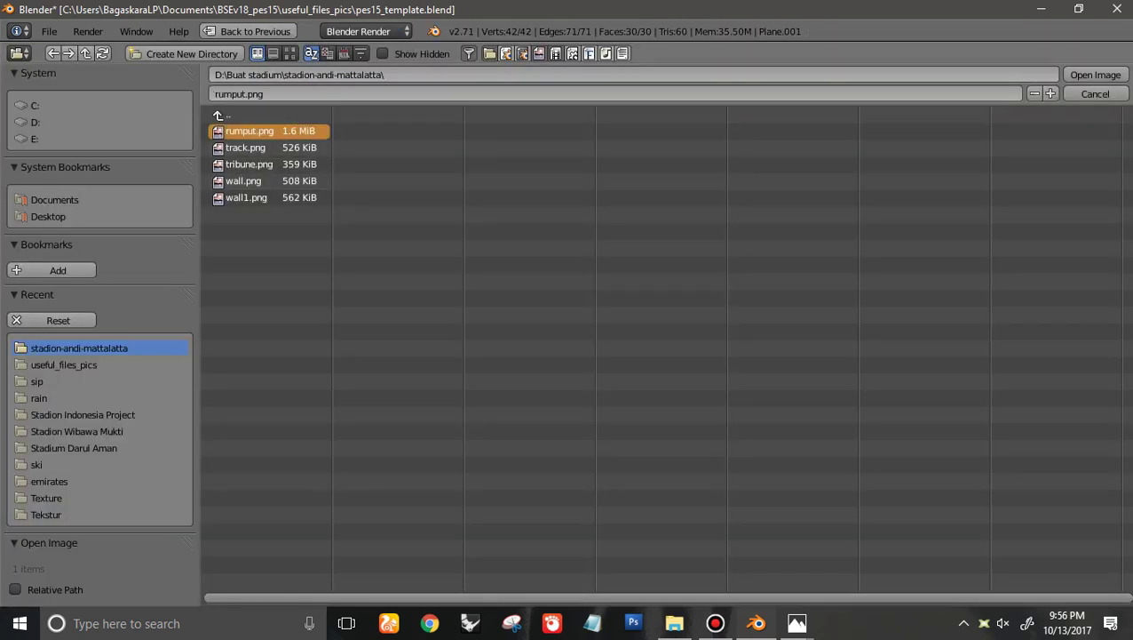
left_click(1095, 74)
scroll(368, 201, "up", 5)
scroll(368, 200, "down", 8, "shift")
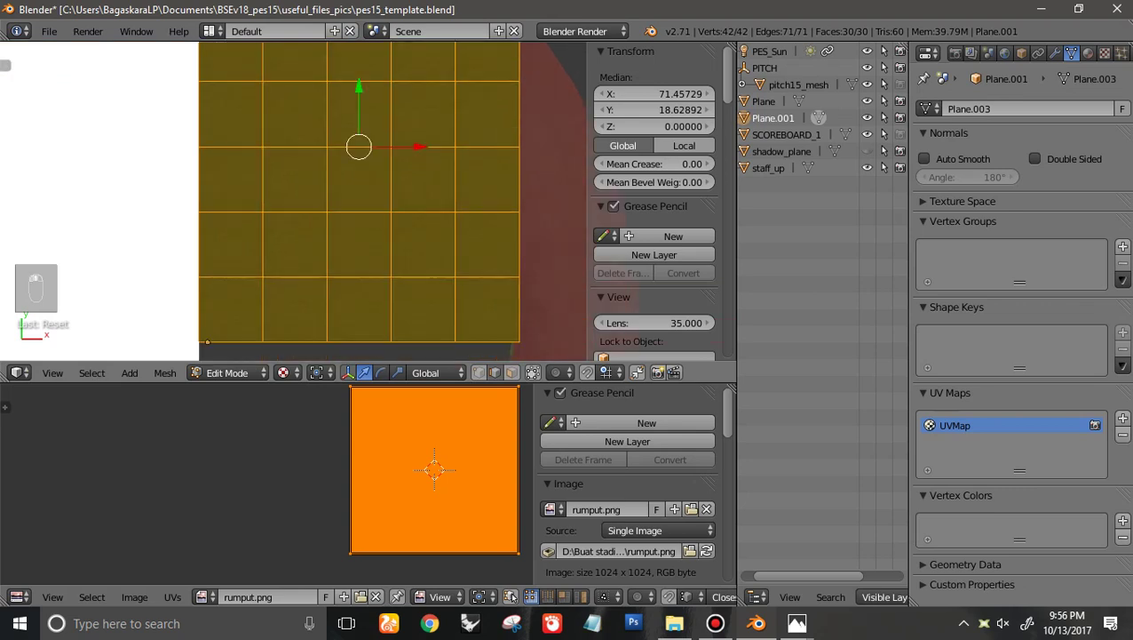
In face select mode, make the plane's lower corner face beside the pitch active and unwrap all faces with Follow Active Quads
scroll(369, 201, "down", 2, "ctrl")
scroll(368, 201, "up", 6)
scroll(368, 201, "down", 6, "ctrl")
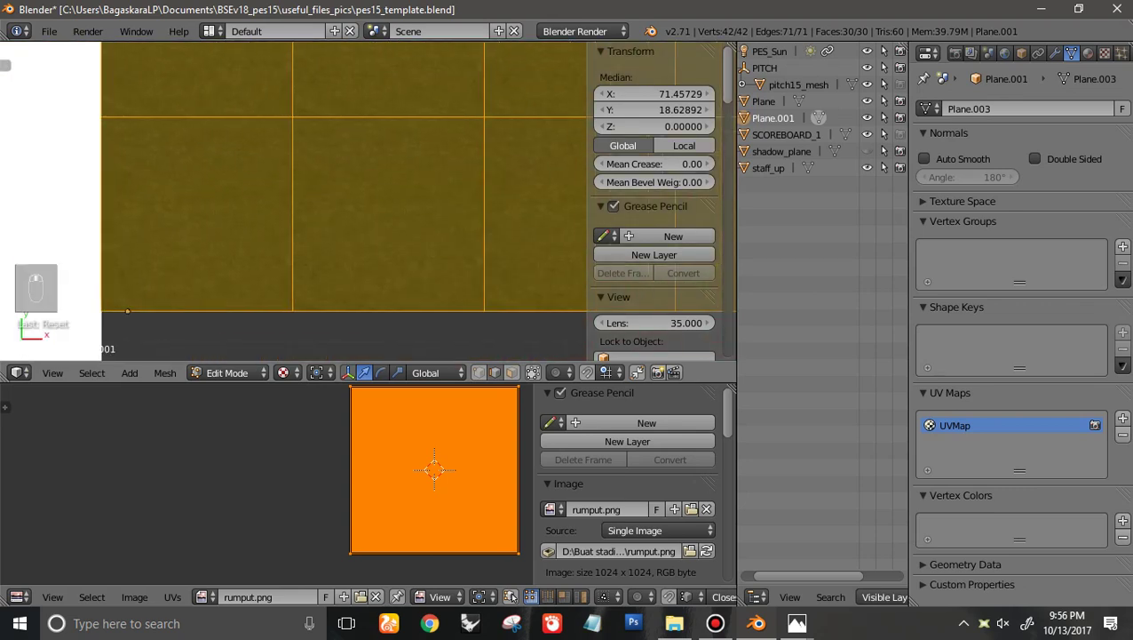
scroll(368, 201, "up", 8)
scroll(369, 201, "down", 6)
scroll(368, 484, "down", 3)
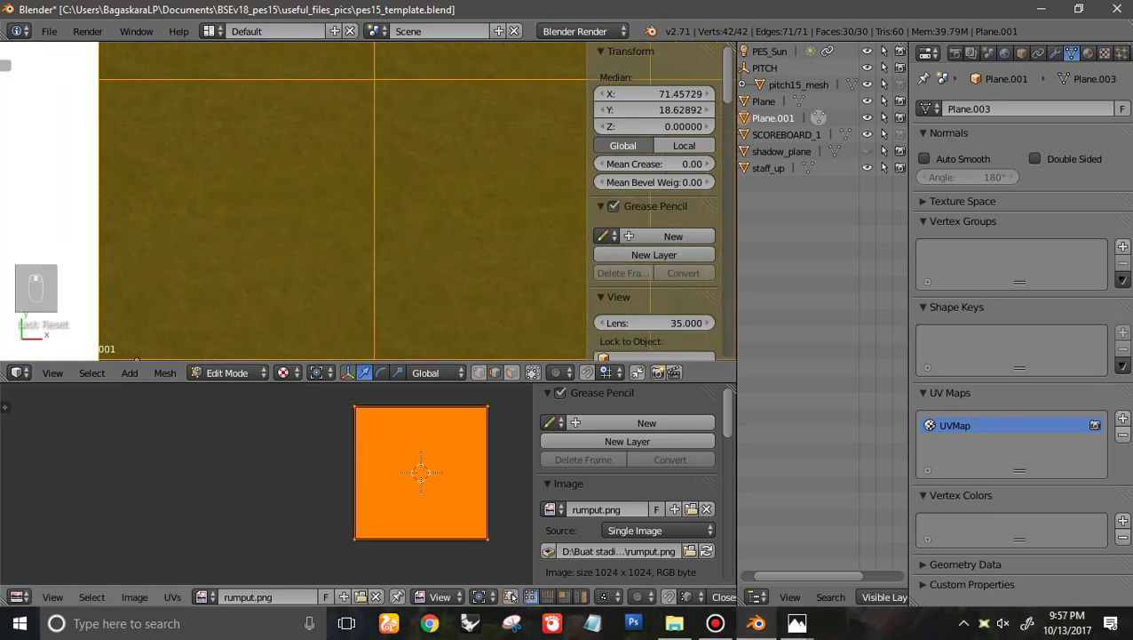
scroll(368, 200, "down", 3)
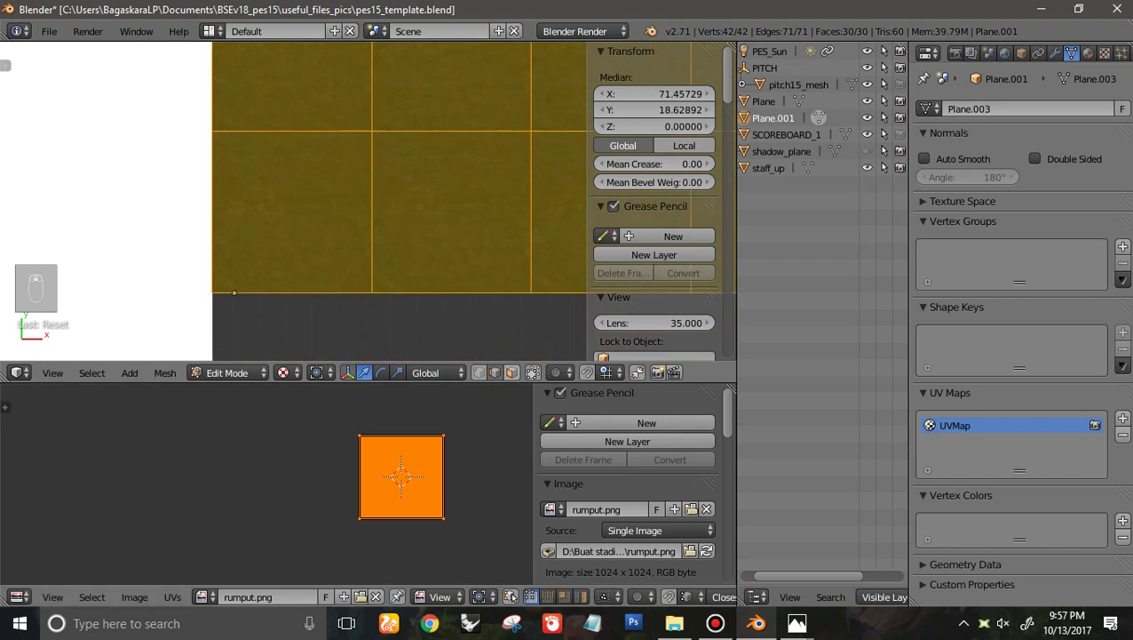
right_click(293, 212, "shift")
right_click(293, 211, "shift")
key("u")
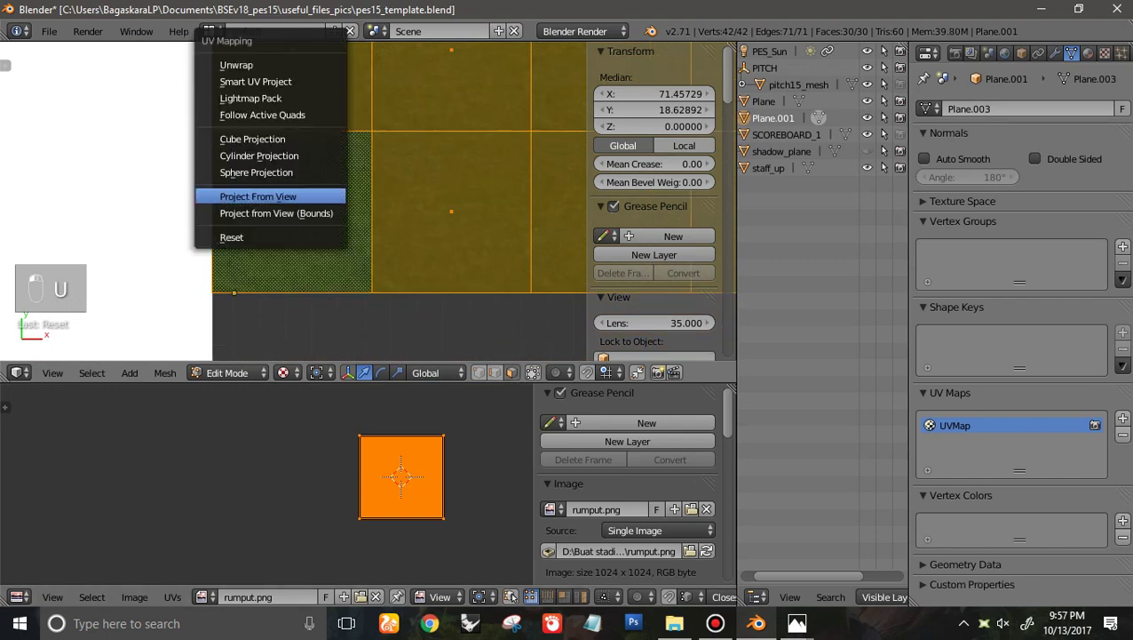
left_click(266, 115)
left_click(316, 156)
Return to Object Mode and check the grass texture where the plane meets the pitch and track
scroll(369, 484, "down", 6)
key("Tab")
scroll(369, 200, "down", 4)
middle_click_drag(351, 133, 477, 231, "shift")
scroll(370, 298, "up", 3)
middle_click_drag(185, 142, 182, 158)
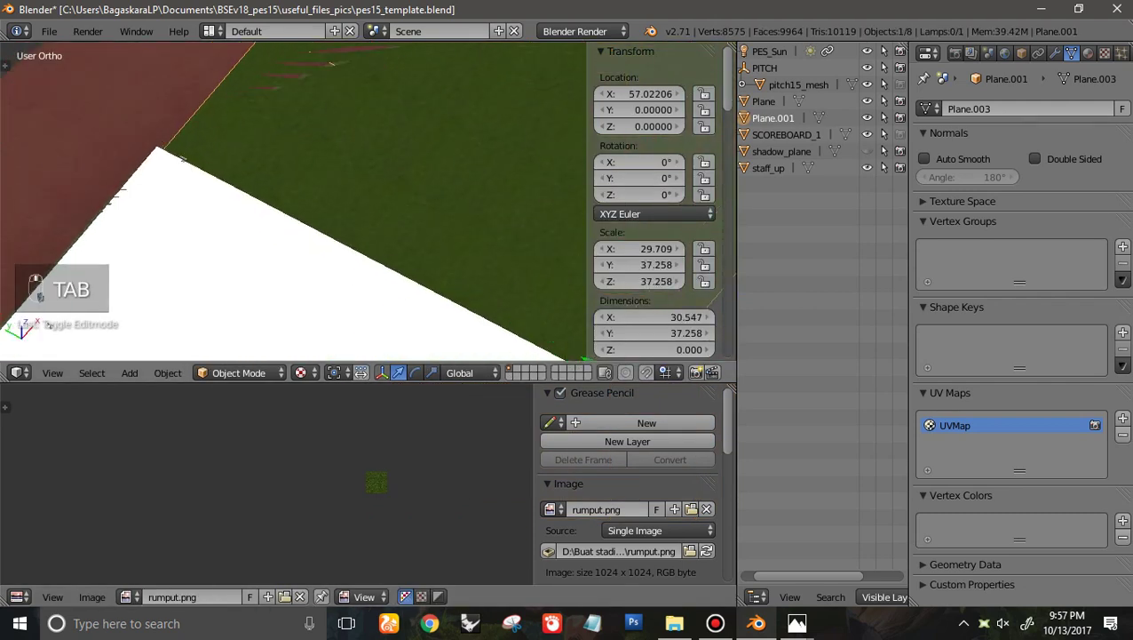
Display the model in wireframe from the top, framing the corner where the grass plane meets the curved track
key("KP_5")
middle_click_drag(369, 201, 262, 208)
scroll(257, 177, "up", 4)
scroll(293, 200, "down", 4)
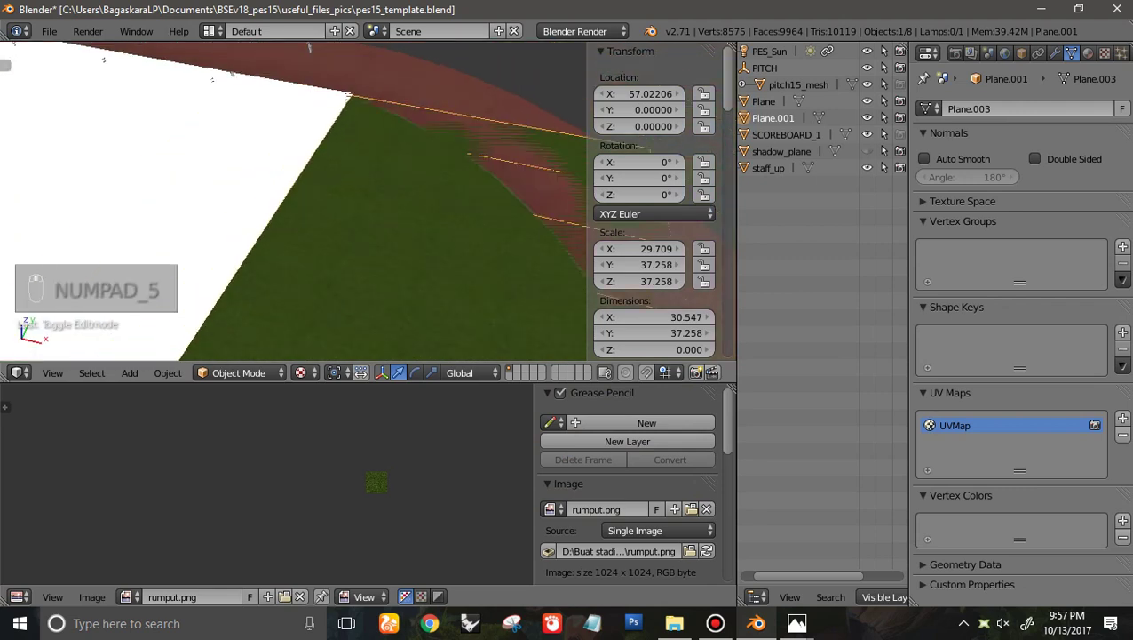
scroll(293, 201, "down", 1)
scroll(293, 201, "down", 3)
key("z")
scroll(293, 201, "down", 2)
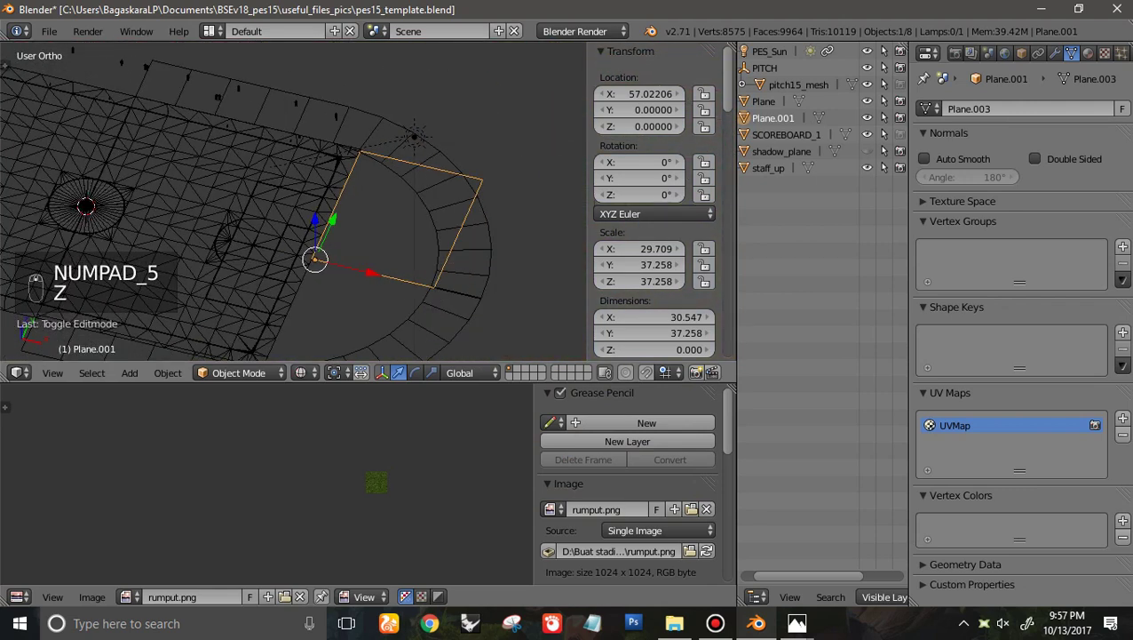
key("KP_7")
scroll(359, 200, "up", 1, "shift")
scroll(359, 200, "up", 2)
Cut the grass plane along the curved track's outline with Knife Project
right_click(316, 159)
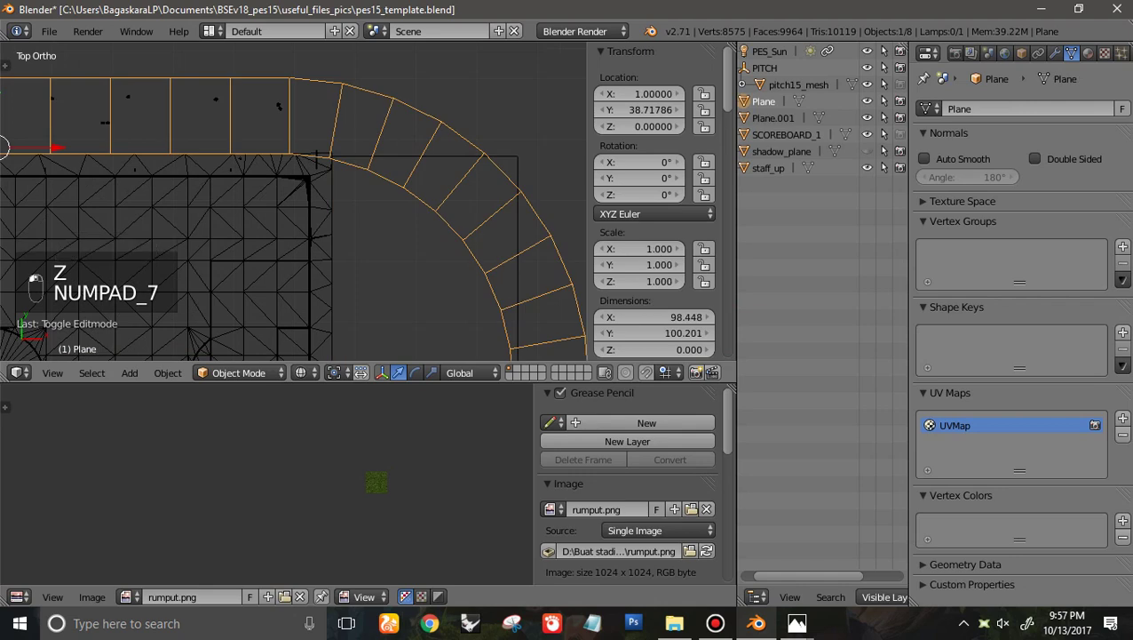
right_click(317, 158)
key("Tab")
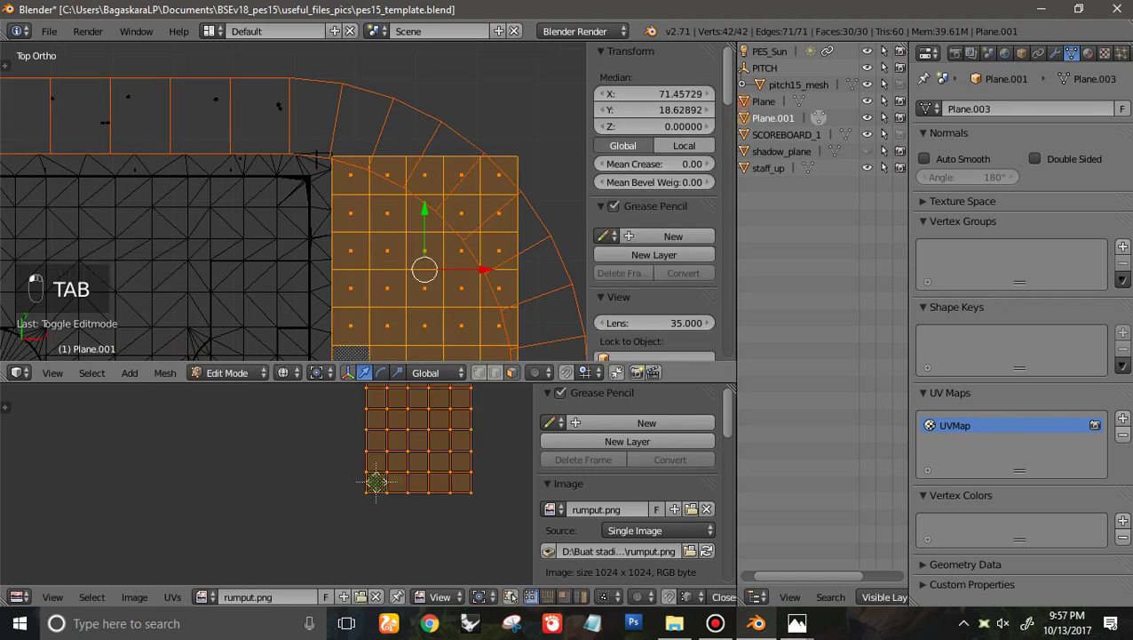
key("t")
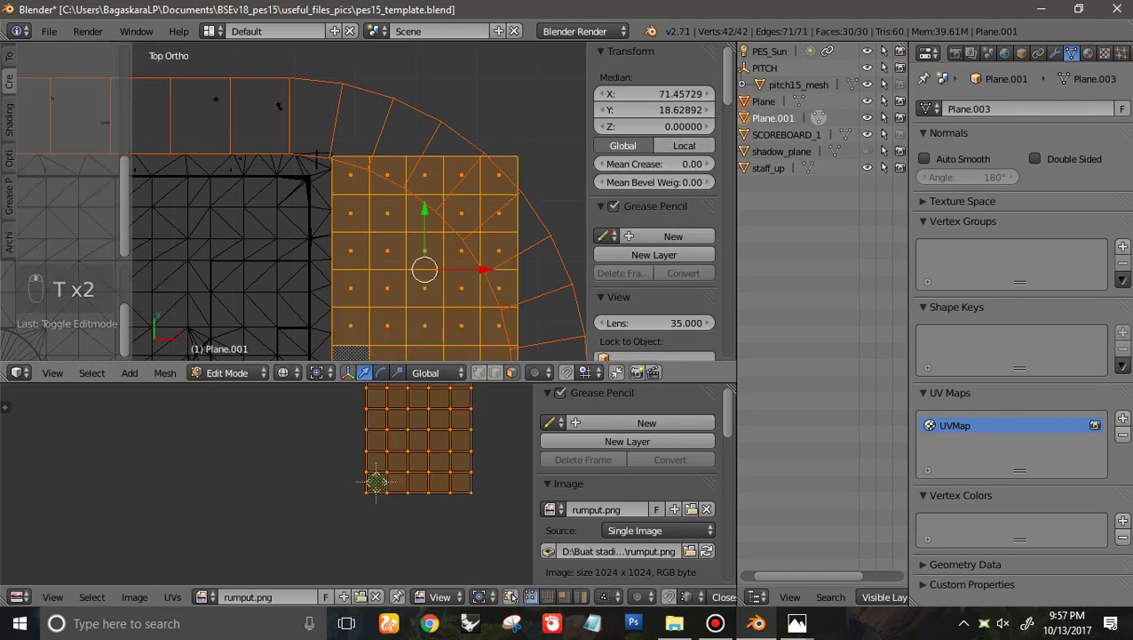
scroll(68, 106, "up", 4)
left_click(10, 57)
scroll(69, 94, "down", 7)
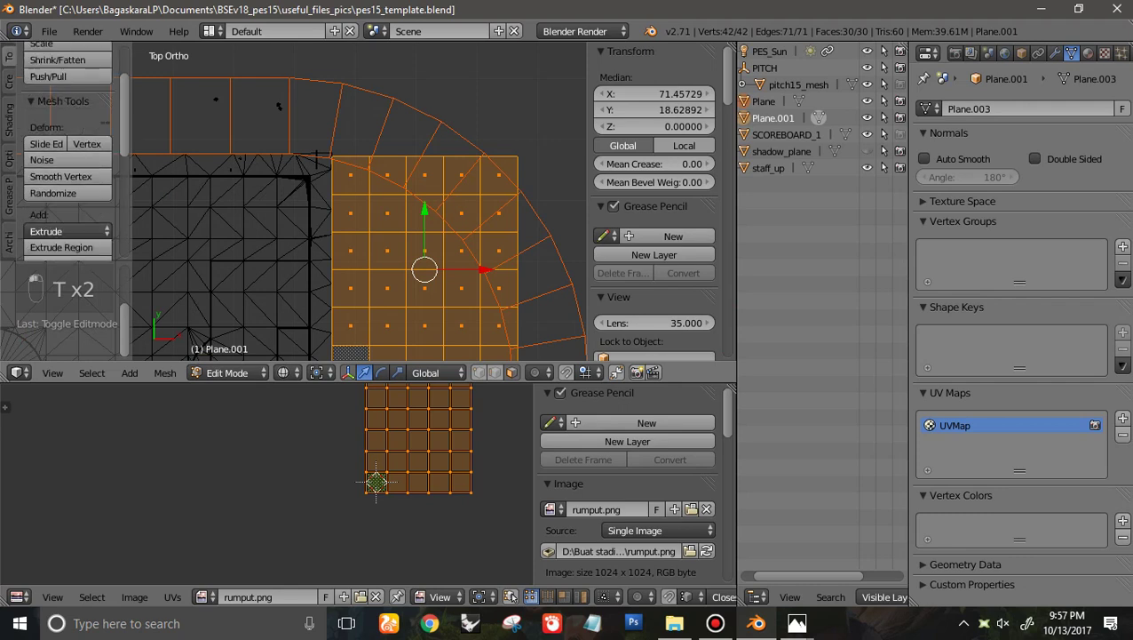
scroll(67, 151, "down", 2)
left_click(68, 130)
scroll(358, 201, "up", 3, "ctrl")
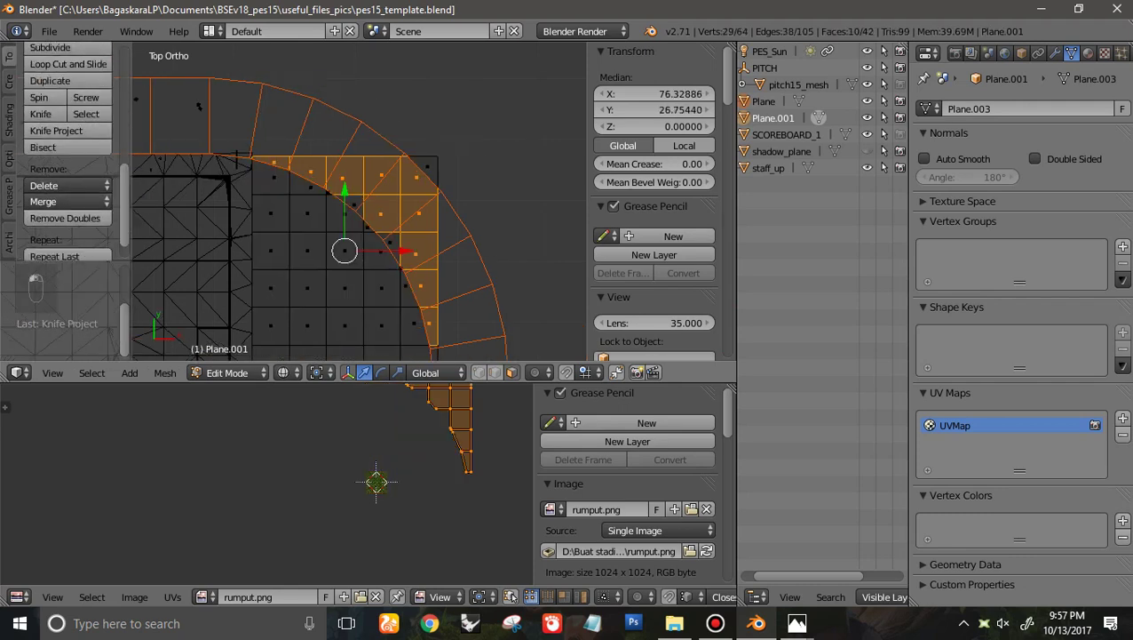
Delete all grass plane faces outside the track's inner curve and return to Object Mode with solid shading
scroll(359, 201, "down", 3, "shift")
key("v")
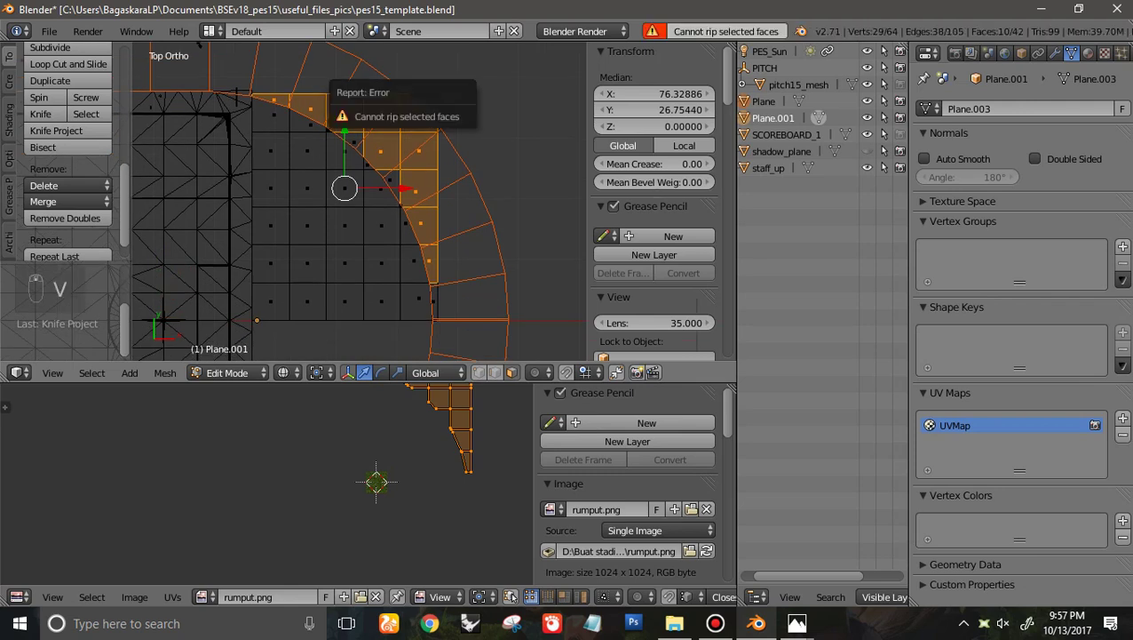
key("c")
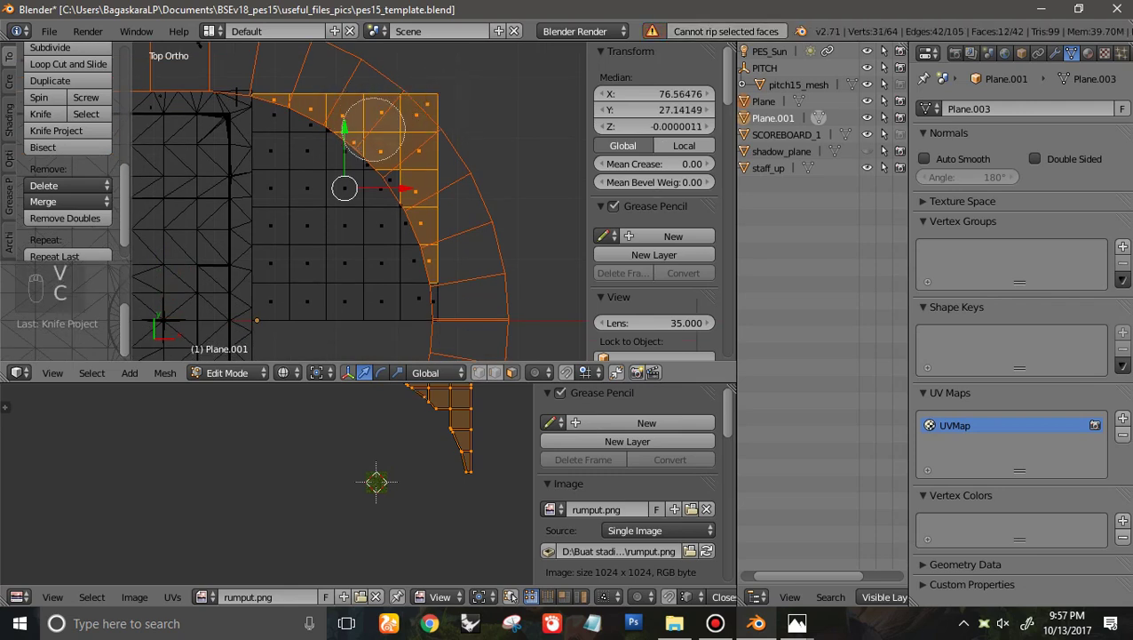
left_click(456, 287)
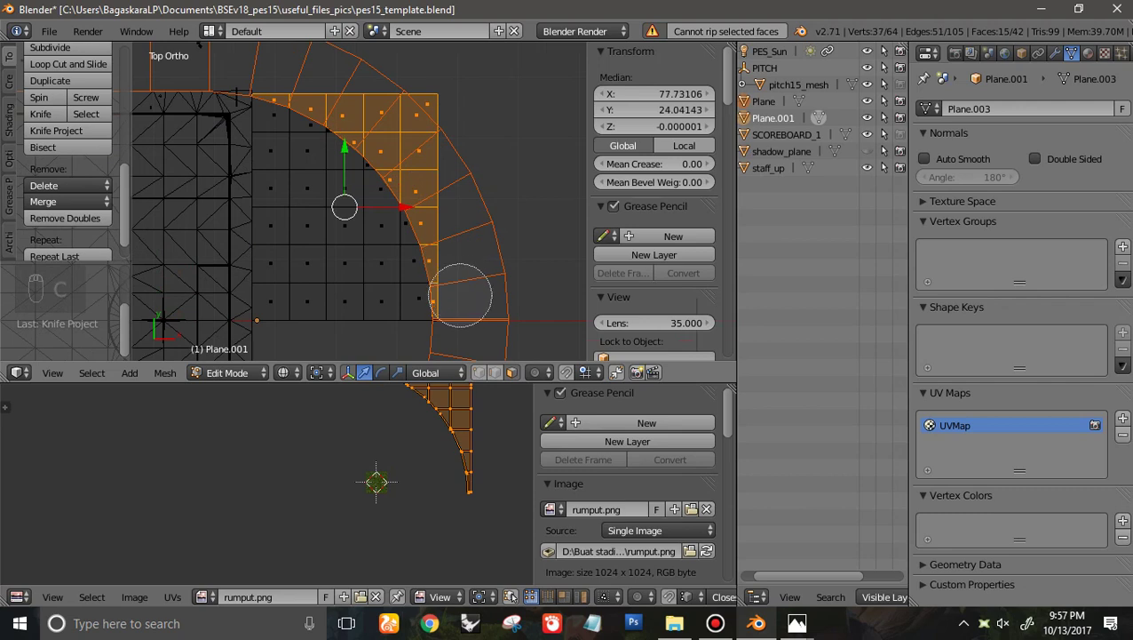
right_click(460, 295)
scroll(453, 289, "up", 6)
scroll(359, 201, "down", 3)
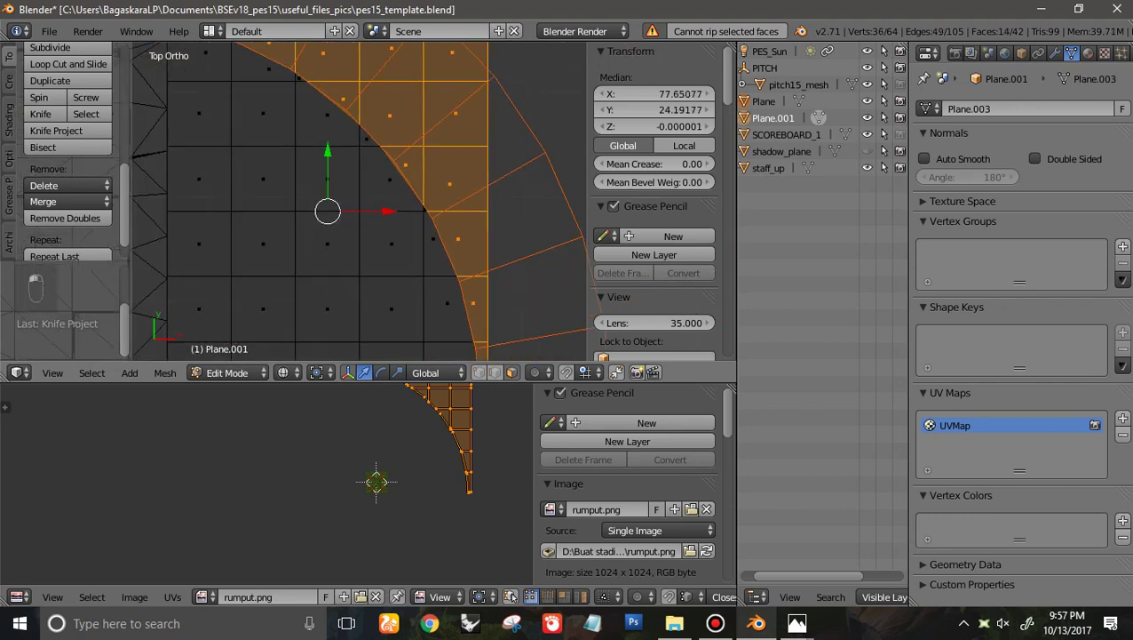
scroll(359, 200, "up", 4, "shift")
key("Delete")
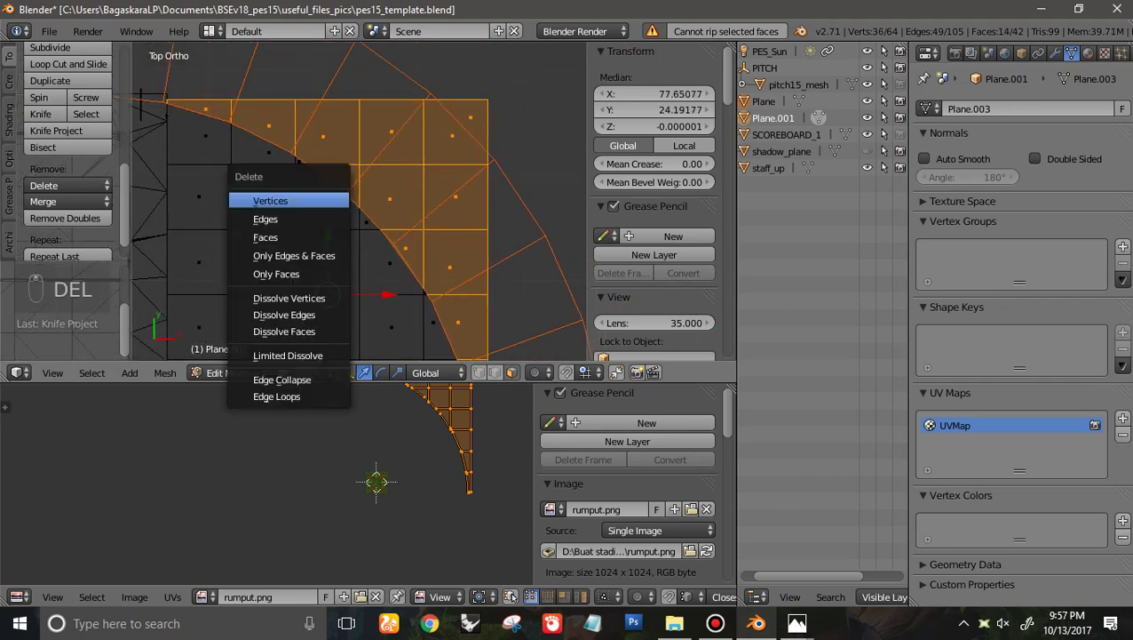
left_click(328, 237)
key("Tab")
scroll(327, 236, "down", 4)
key("z")
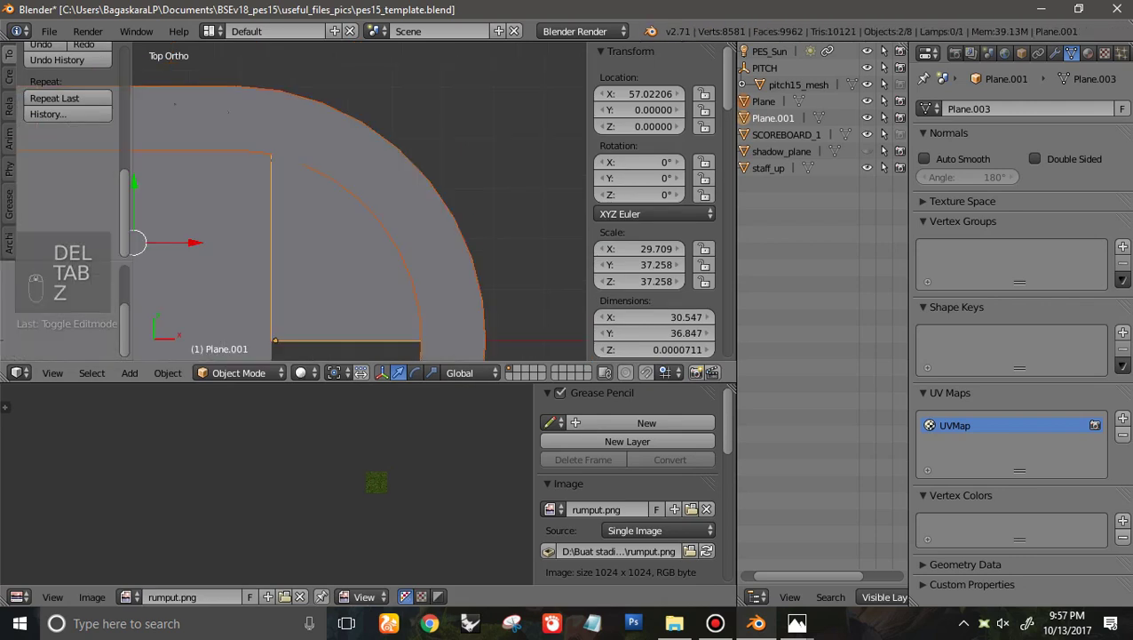
Duplicate the quarter-circle grass plane in place
key("a")
scroll(355, 203, "down", 1)
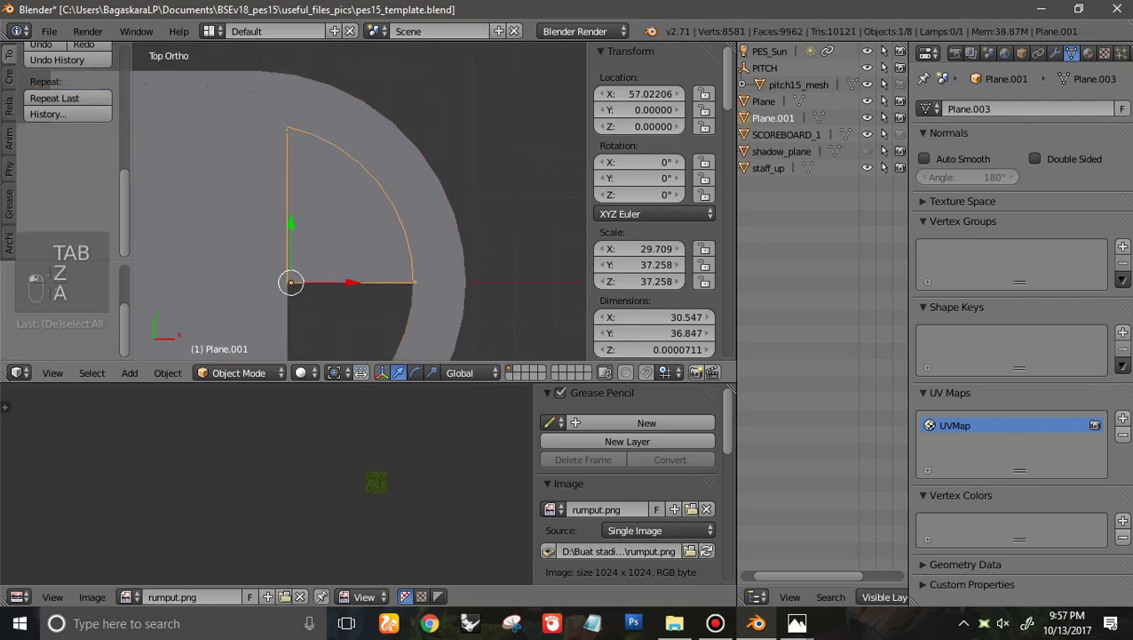
key("shift+d")
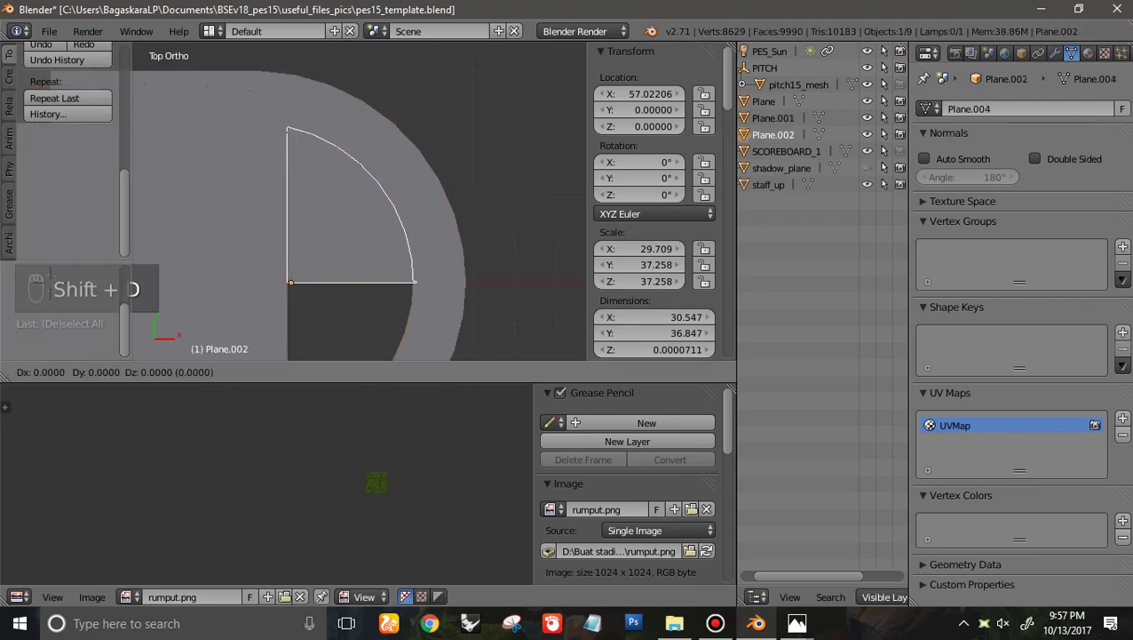
key("Escape")
Set the pivot point to the 3D Cursor and snap the cursor to the scene center
left_click(340, 373)
left_click(389, 333)
key("shift+s")
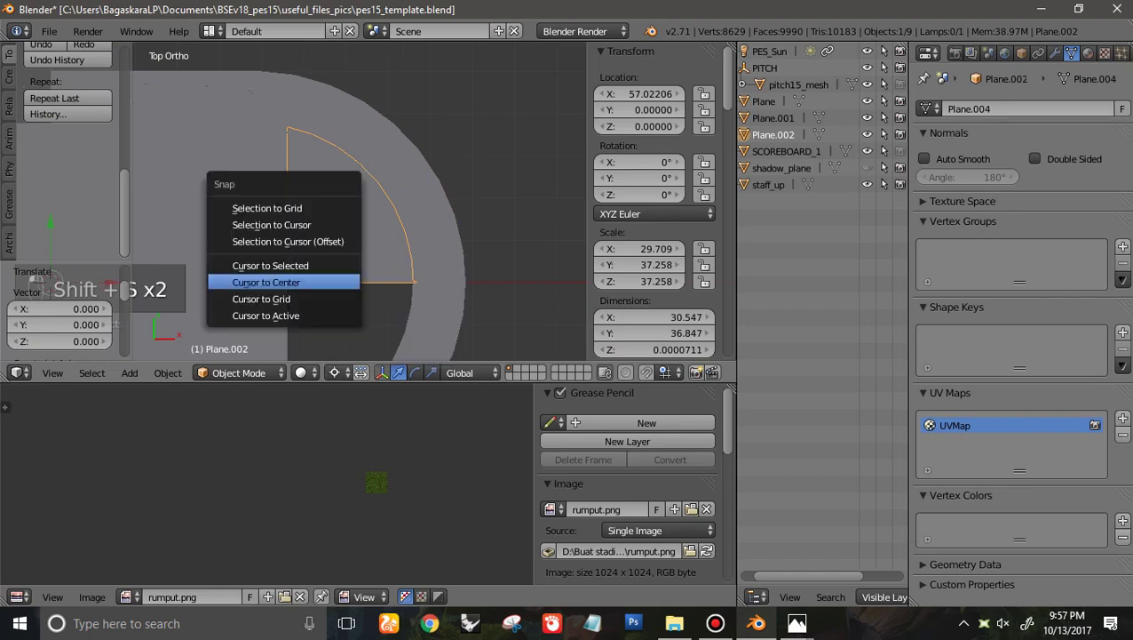
left_click(282, 281)
key("t")
scroll(285, 267, "down", 5)
scroll(293, 202, "up", 4)
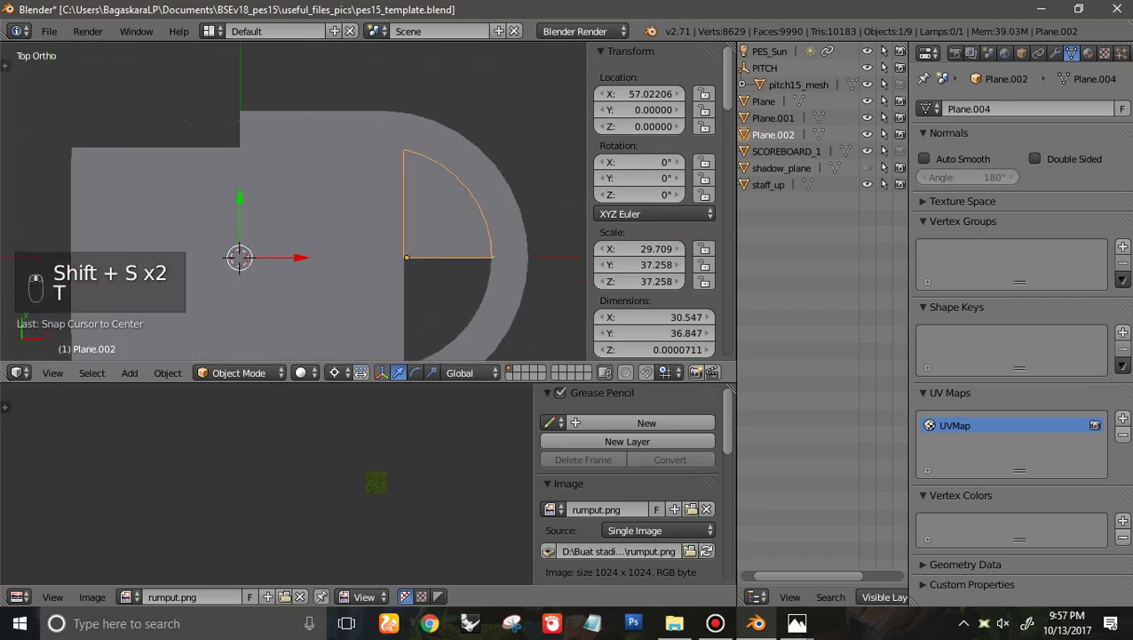
Mirror the duplicated grass quarter along the Y axis
key("ctrl+m")
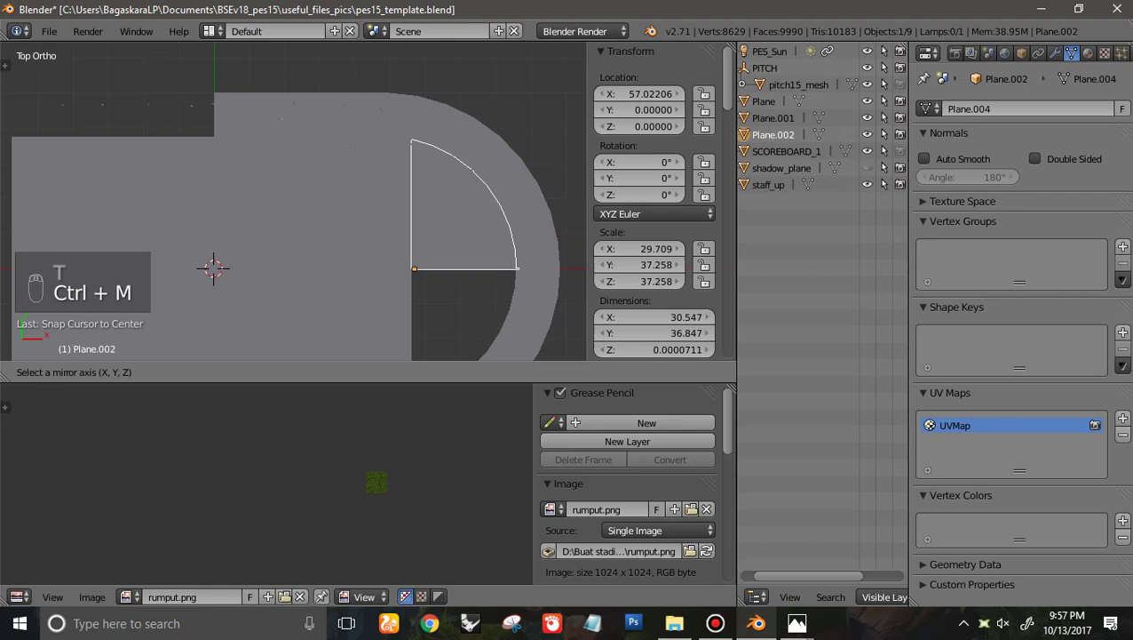
key("Escape")
key("ctrl+m")
key("y")
key("Return")
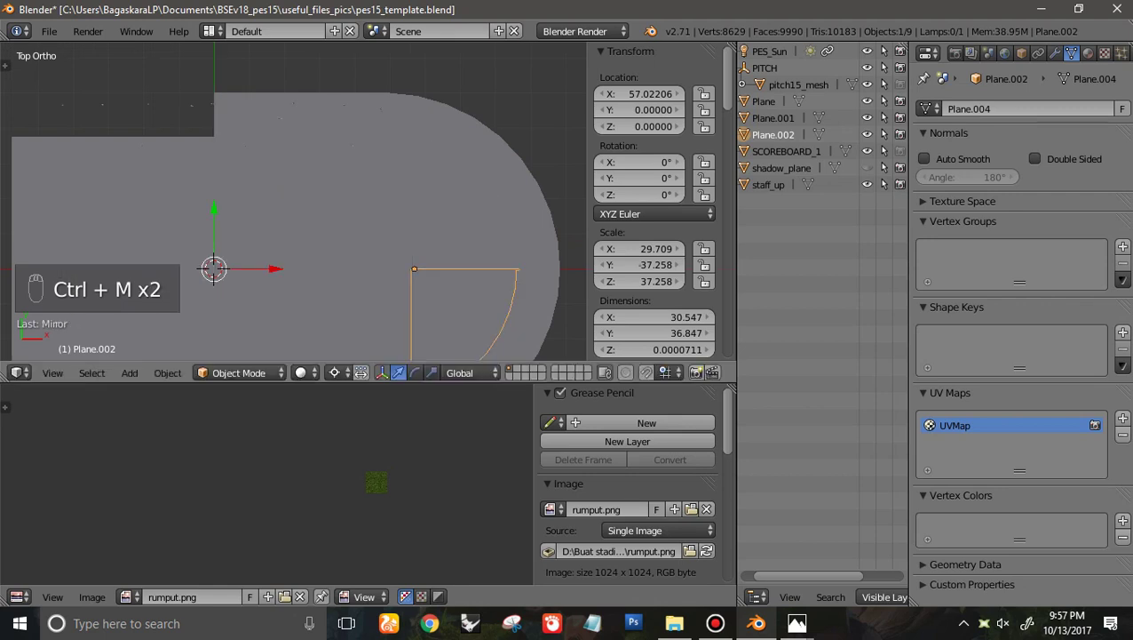
Delete the small leftover face at the outer tip of the mirrored grass quarter's straight edge
scroll(293, 203, "up", 3, "ctrl")
scroll(293, 202, "down", 4, "shift")
scroll(294, 202, "up", 4)
scroll(293, 202, "up", 3, "ctrl")
scroll(293, 202, "up", 4, "ctrl")
key("z")
scroll(294, 203, "up", 2)
scroll(293, 202, "up", 6, "ctrl")
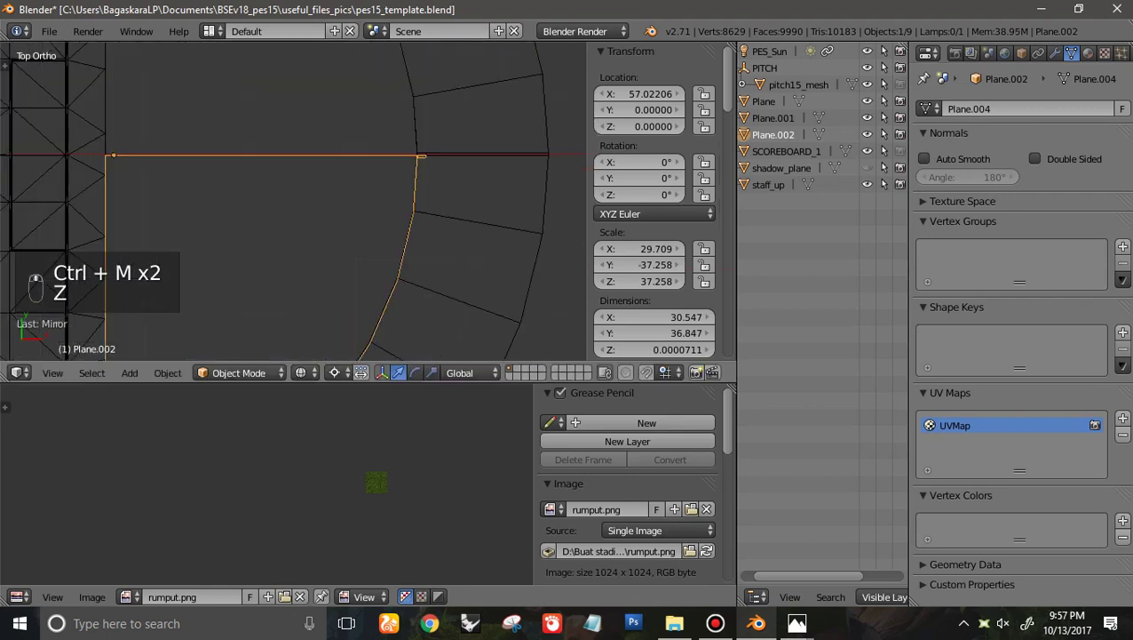
scroll(293, 203, "up", 4)
key("Tab")
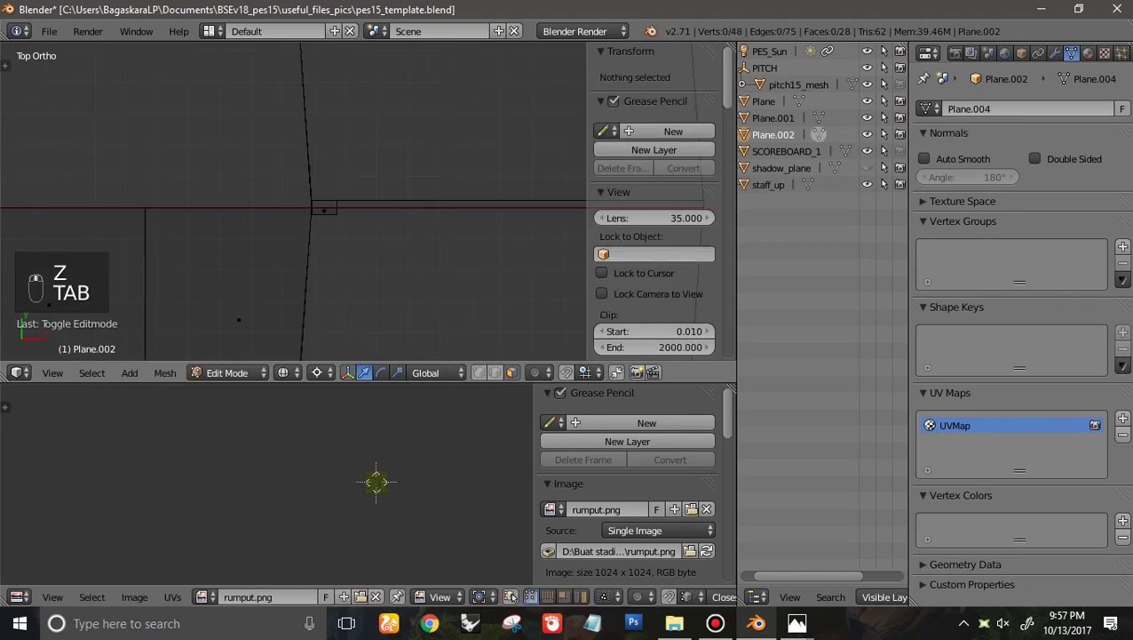
key("Delete")
left_click(261, 225)
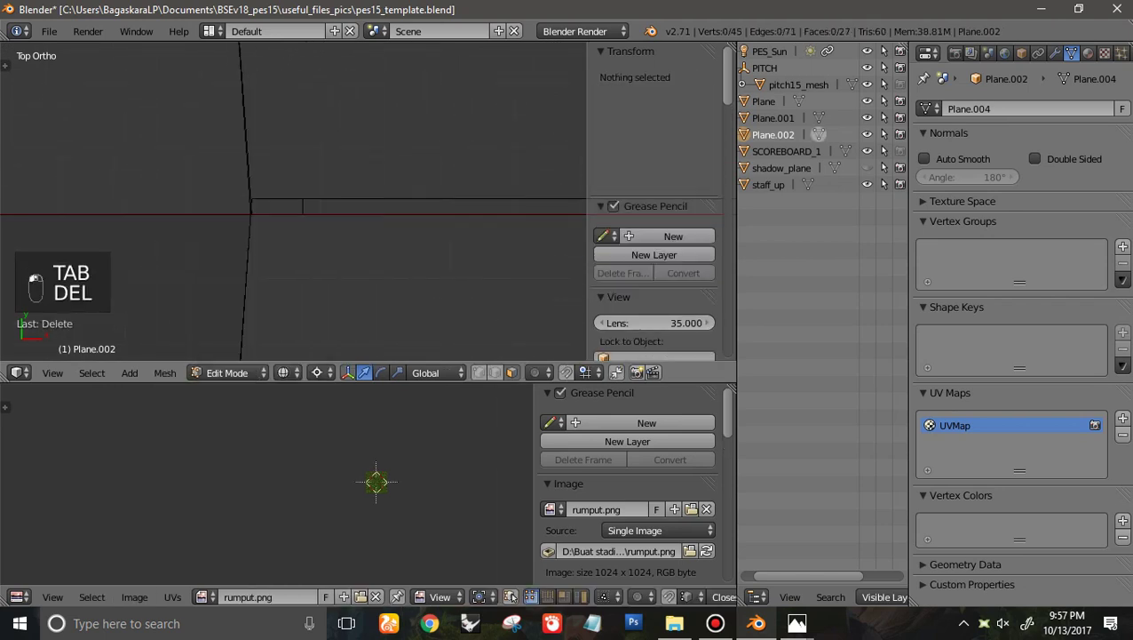
Delete the matching leftover face on the original grass quarter and return to Object Mode with solid shading
key("Tab")
key("Tab")
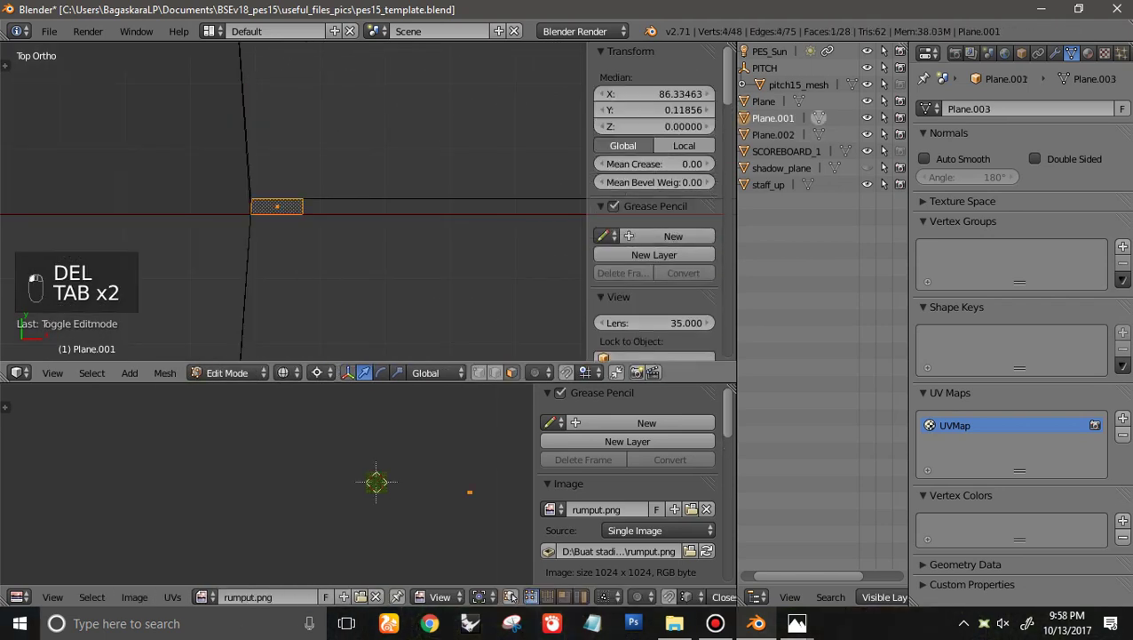
key("Delete")
left_click(257, 210)
key("Tab")
key("z")
scroll(367, 201, "down", 13)
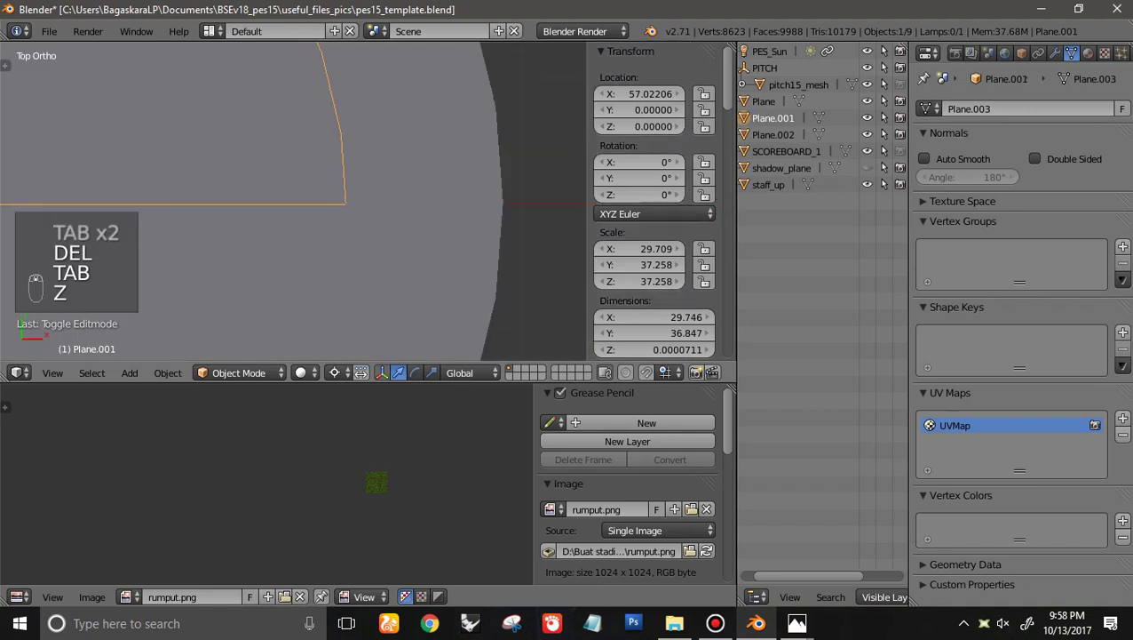
Flip the normals of the mirrored grass quarter and join it with the original quarter into one object
middle_click_drag(293, 203, 372, 203, "shift")
left_click(370, 242, "shift")
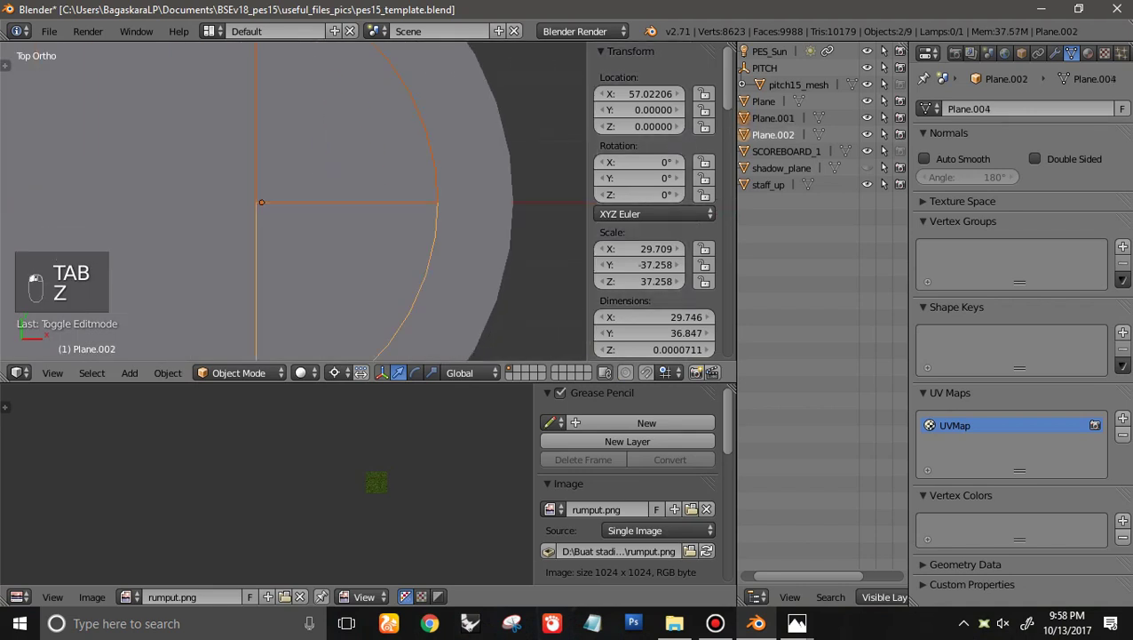
key("Tab")
key("a")
key("a")
key("w")
left_click(329, 255)
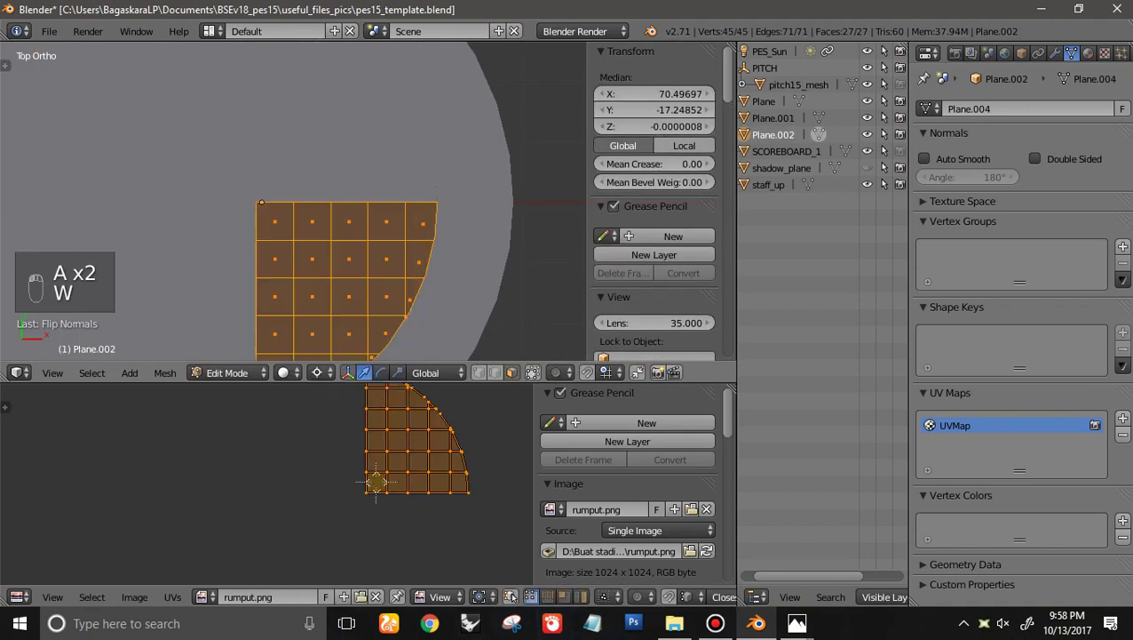
key("Tab")
key("ctrl+j")
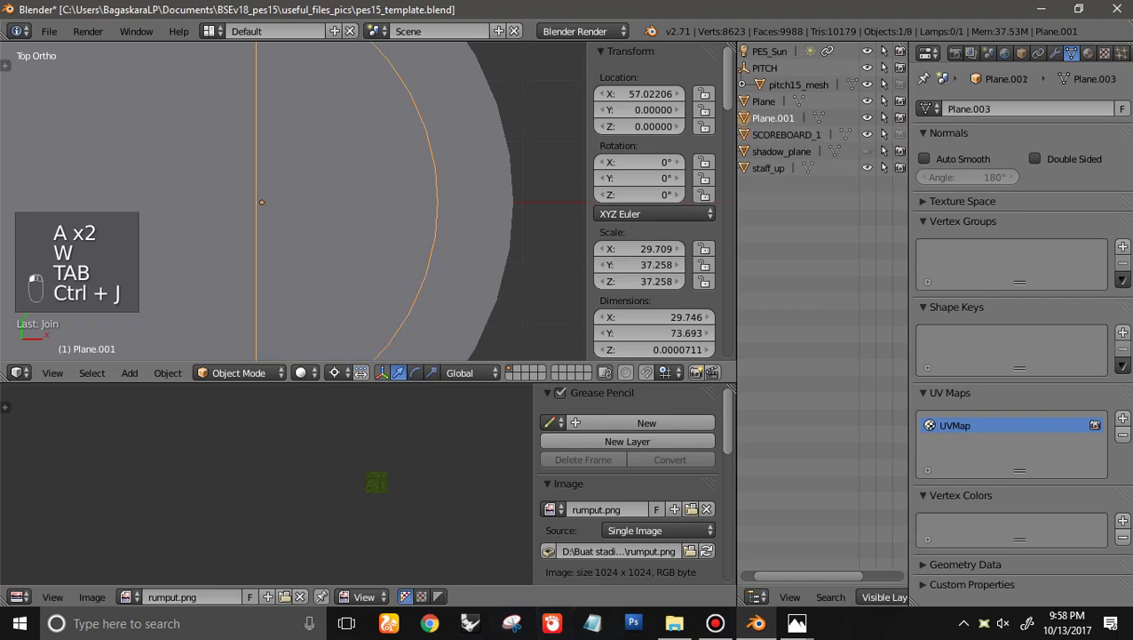
Remove the duplicate vertices across the whole joined grass mesh
key("Tab")
key("a")
key("a")
key("a")
key("a")
key("t")
left_click(65, 219)
key("t")
key("Tab")
Save the scene over stadion-andi-mattalatta.blend in the D:\Buat stadium\stadion-andi-mattalatta folder
left_click(50, 32)
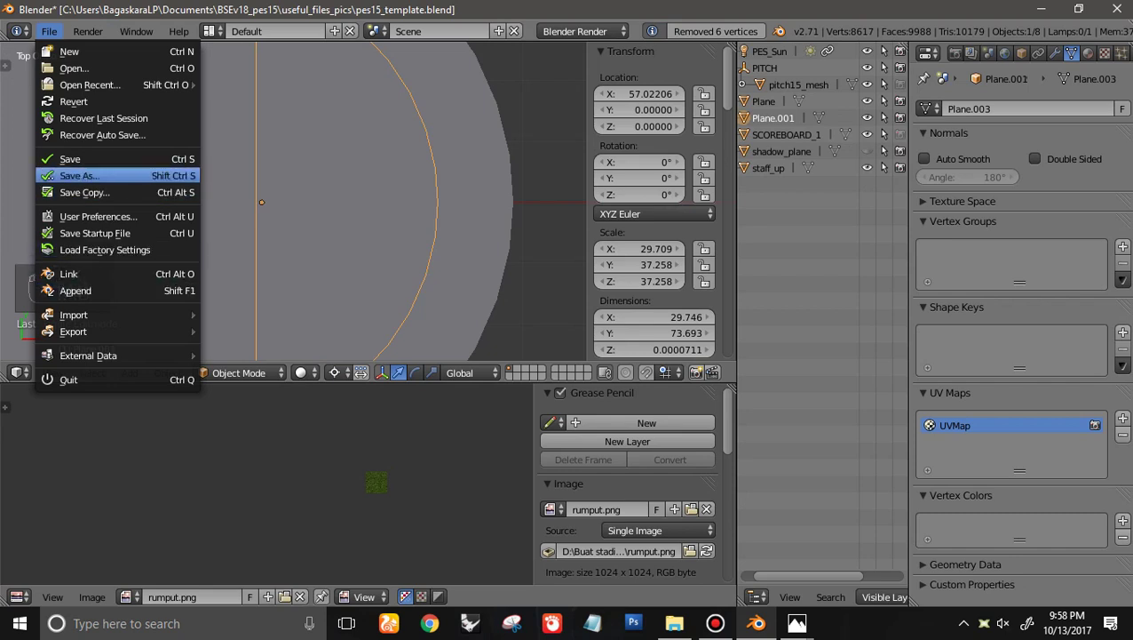
left_click(79, 175)
left_click(79, 348)
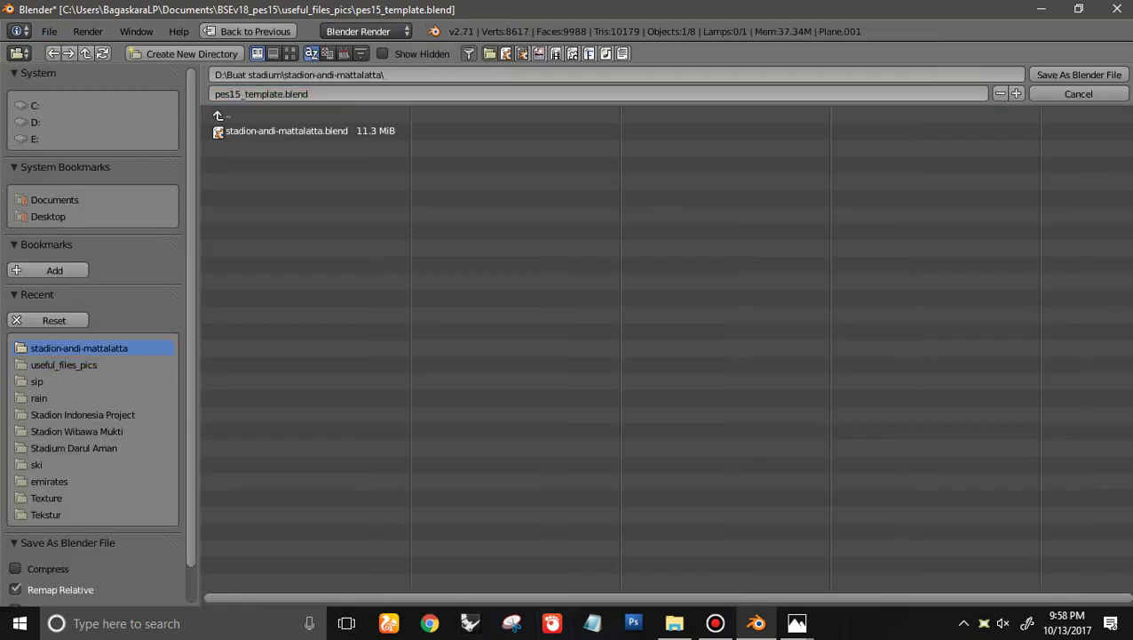
left_click(287, 131)
left_click(1079, 75)
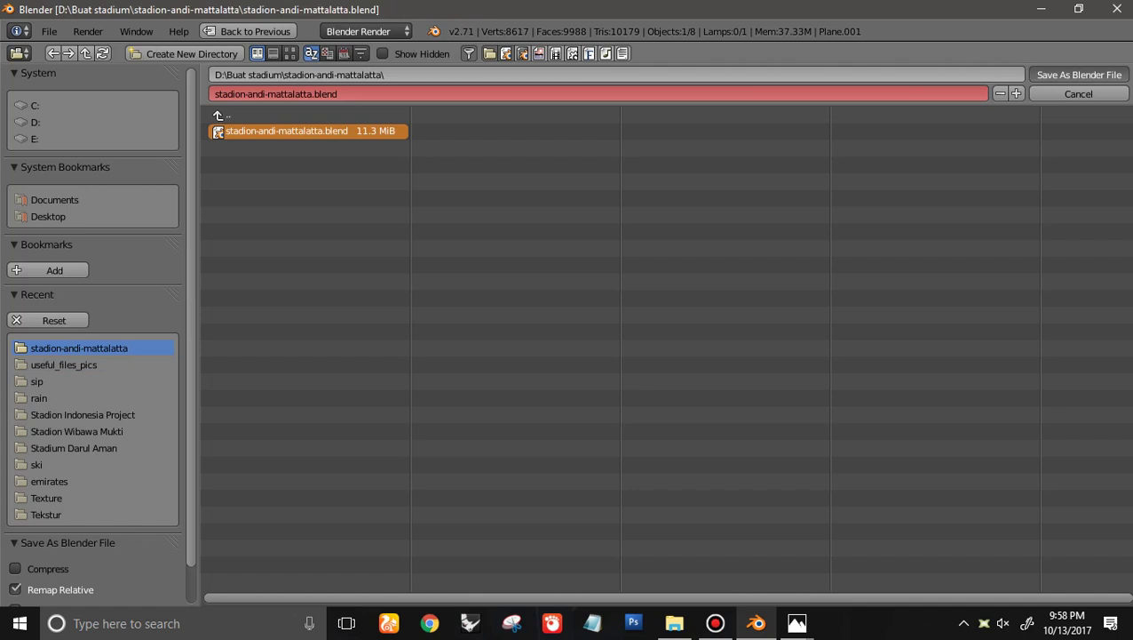
scroll(398, 202, "down", 4)
key("ctrl+s")
left_click(305, 241)
Switch to textured shading, deselect everything and examine the grass and track surfaces in perspective
scroll(305, 241, "up", 3)
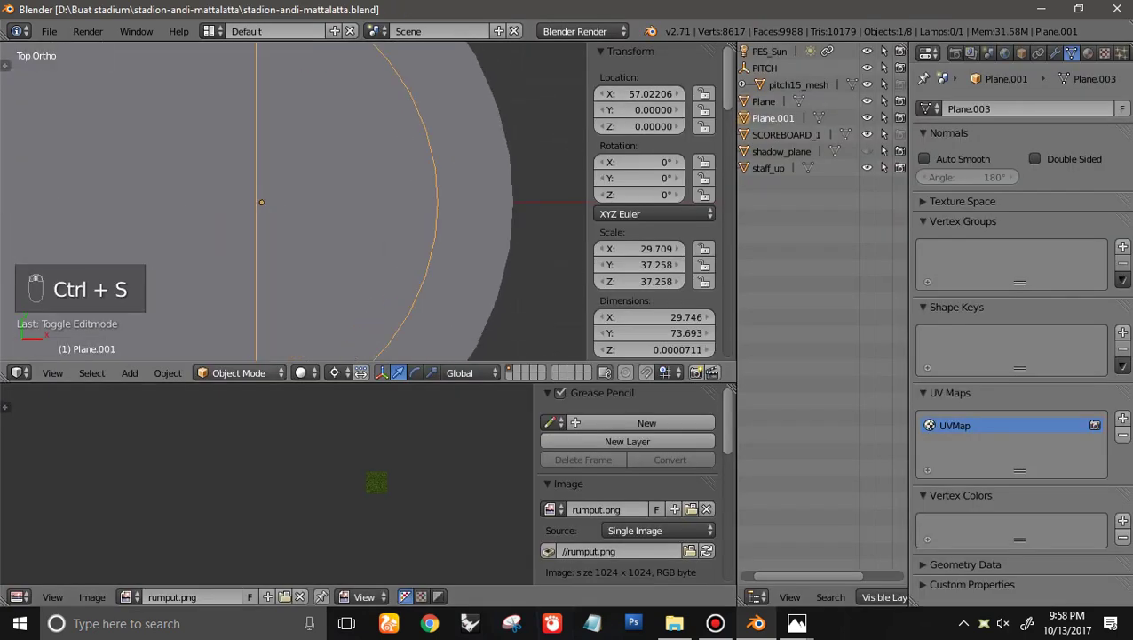
left_click(305, 374)
left_click(331, 297)
key("a")
scroll(332, 267, "up", 5)
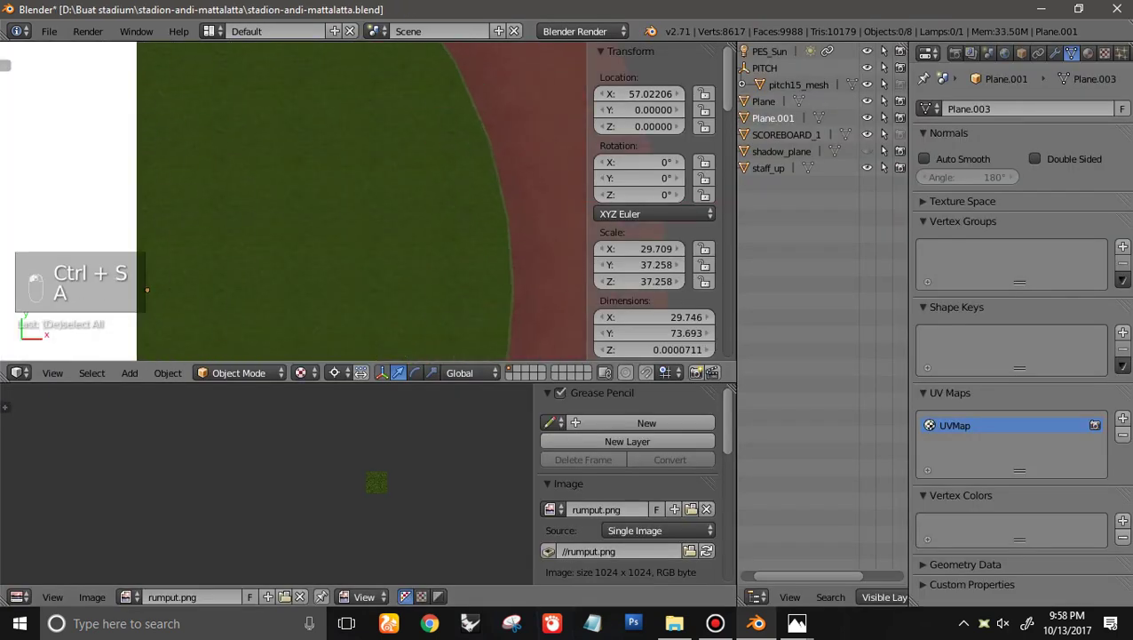
key("KP_5")
mouse_move(331, 267)
middle_mouse_down()
mouse_move(382, 191)
mouse_move(543, 185)
mouse_move(588, 151)
middle_mouse_up()
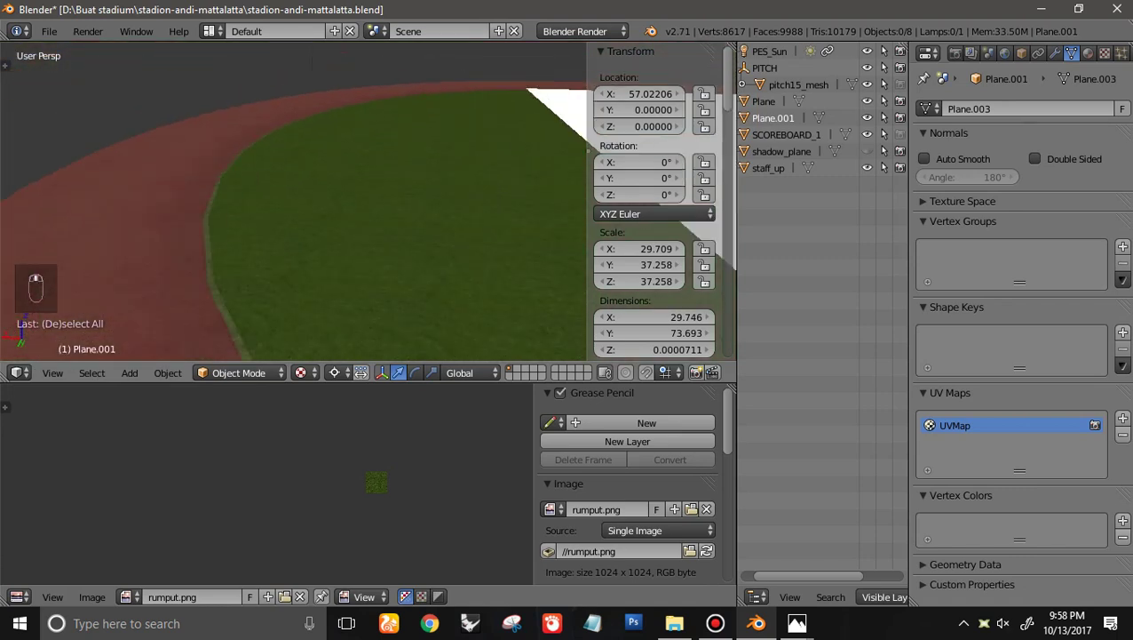
middle_click_drag(312, 58, 27, 163)
mouse_move(355, 178)
middle_mouse_down()
mouse_move(203, 162)
mouse_move(302, 267)
middle_mouse_up()
Duplicate the track half and the semicircular grass in place and mirror the copies along the X axis
key("KP_5")
key("z")
key("KP_7")
scroll(369, 201, "down", 2)
left_click(410, 217)
left_click(326, 218, "shift")
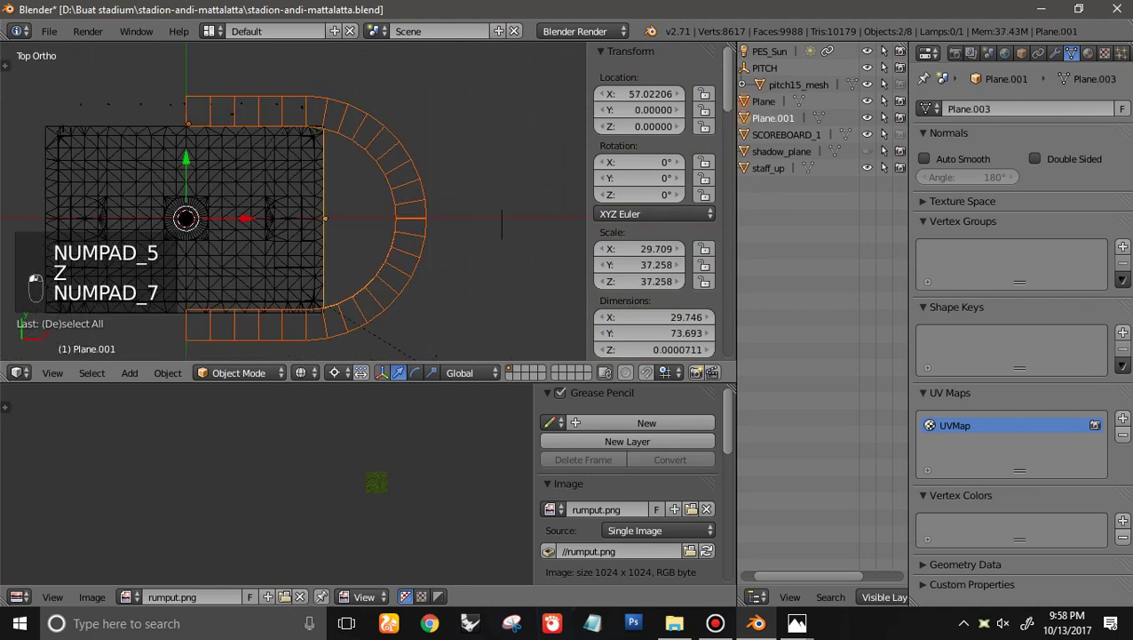
key("g")
right_click(447, 160)
key("shift+d")
right_click(447, 160)
key("ctrl+m")
key("x")
key("Return")
Flip the normals of all faces on the mirrored track half
middle_click_drag(267, 218, 426, 217, "shift")
key("z")
right_click(297, 111)
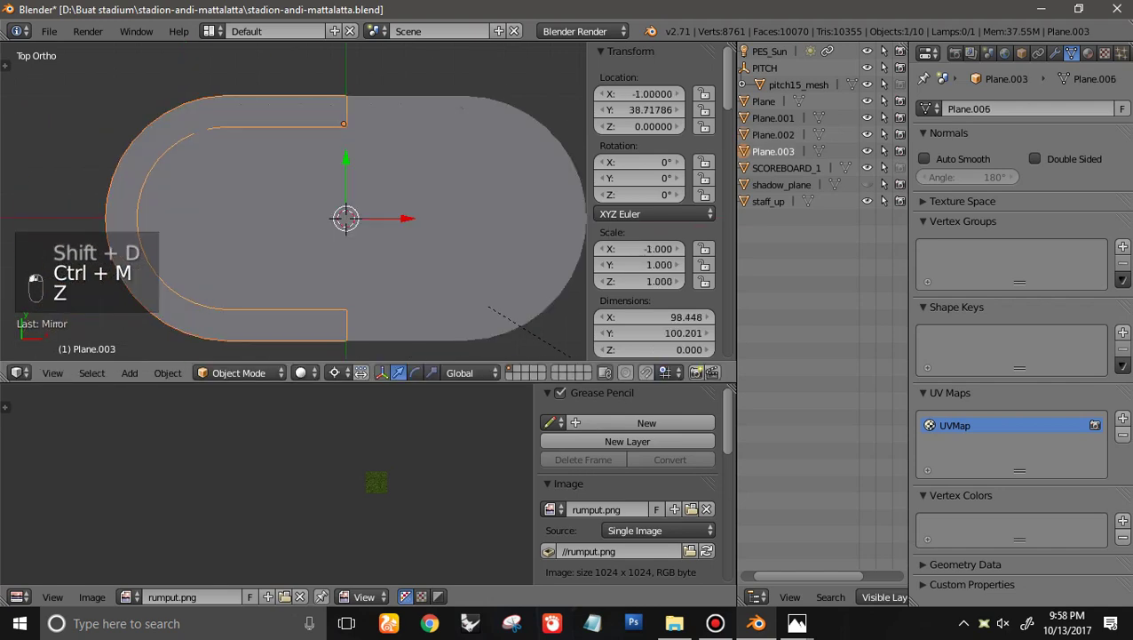
scroll(297, 178, "up", 3, "shift")
scroll(297, 177, "up", 3)
scroll(297, 200, "down", 3)
scroll(297, 200, "down", 1, "shift")
scroll(298, 200, "up", 3)
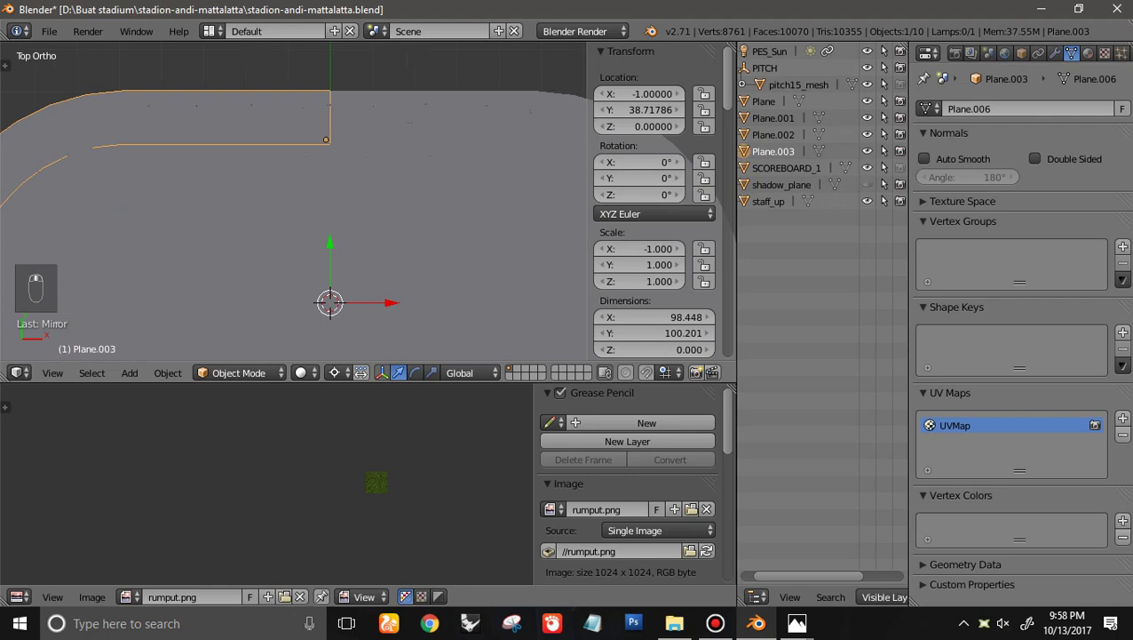
key("Tab")
key("a")
key("a")
key("a")
key("a")
key("w")
left_click(300, 202)
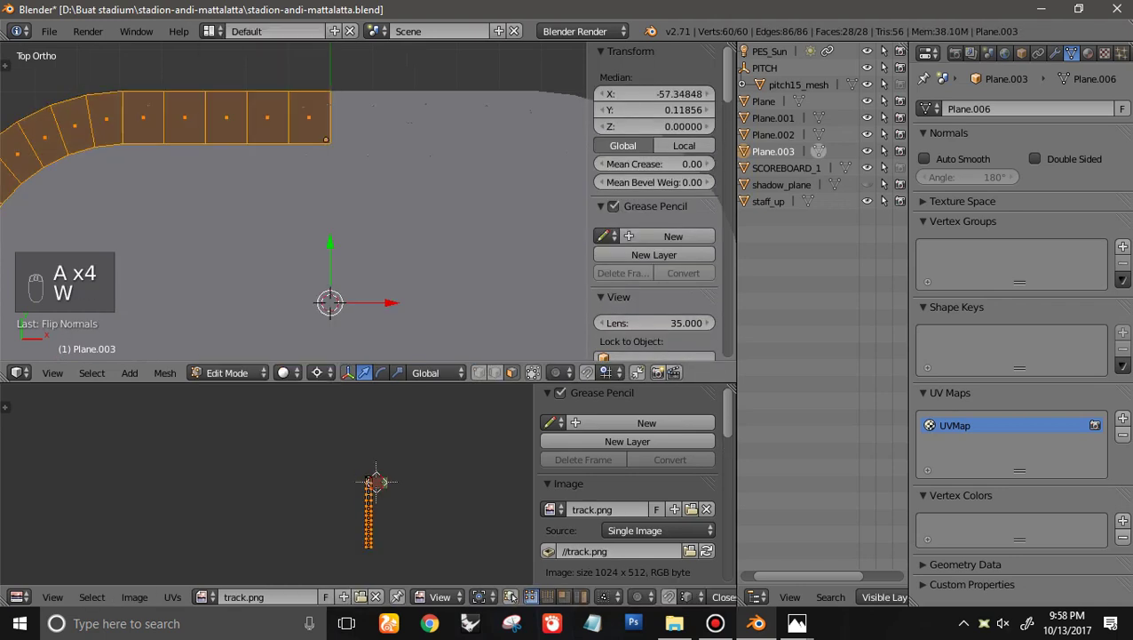
key("Tab")
left_click(373, 118, "shift")
key("ctrl+m")
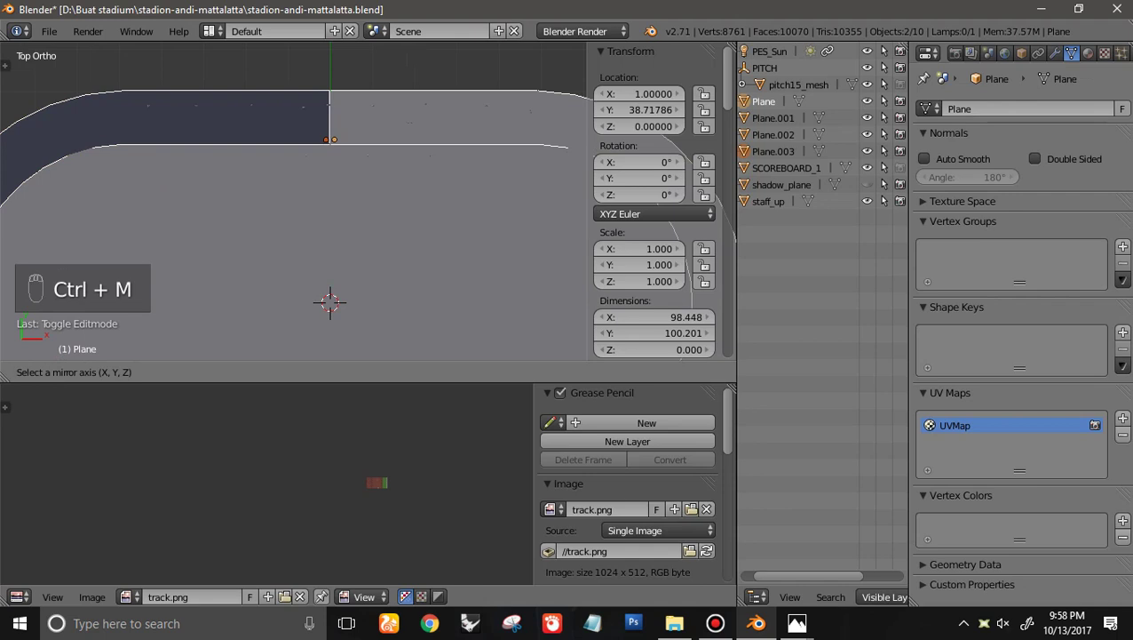
left_click(355, 124)
scroll(355, 124, "down", 3)
scroll(355, 124, "up", 2)
left_click(298, 131)
left_click(377, 131, "shift")
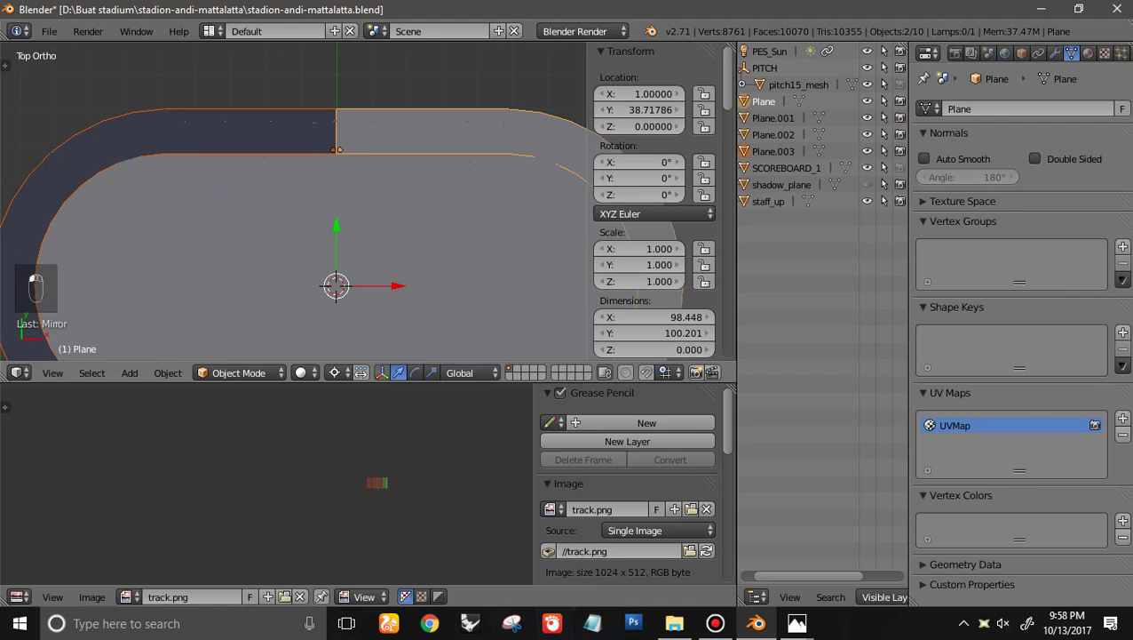
left_click(300, 133)
key("g")
right_click(301, 133)
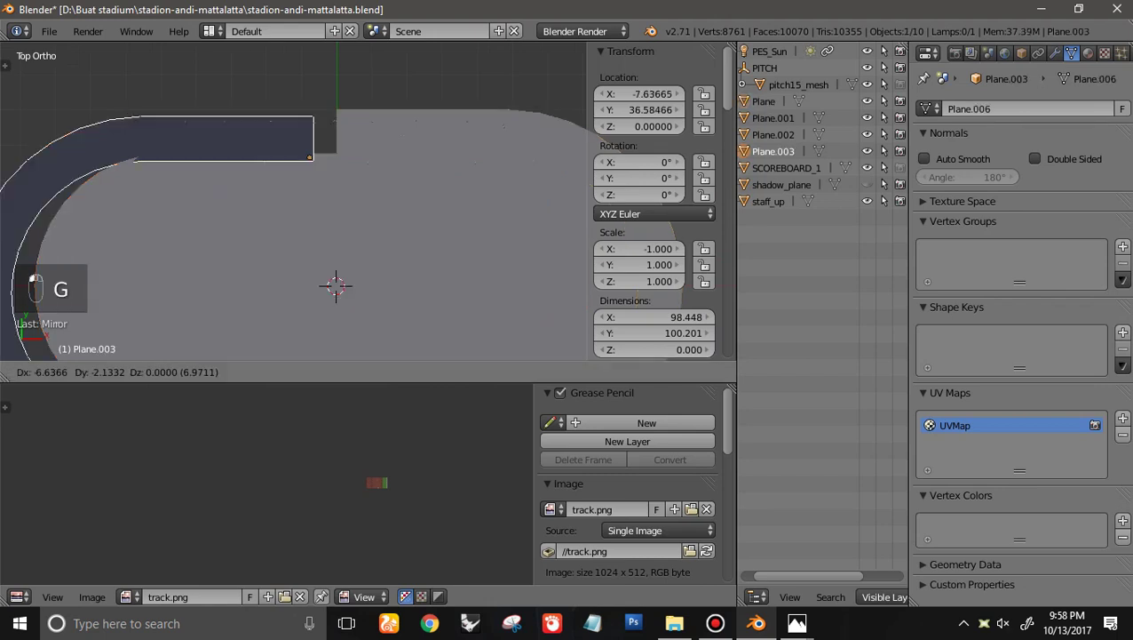
left_click(373, 130, "shift")
left_click(376, 132)
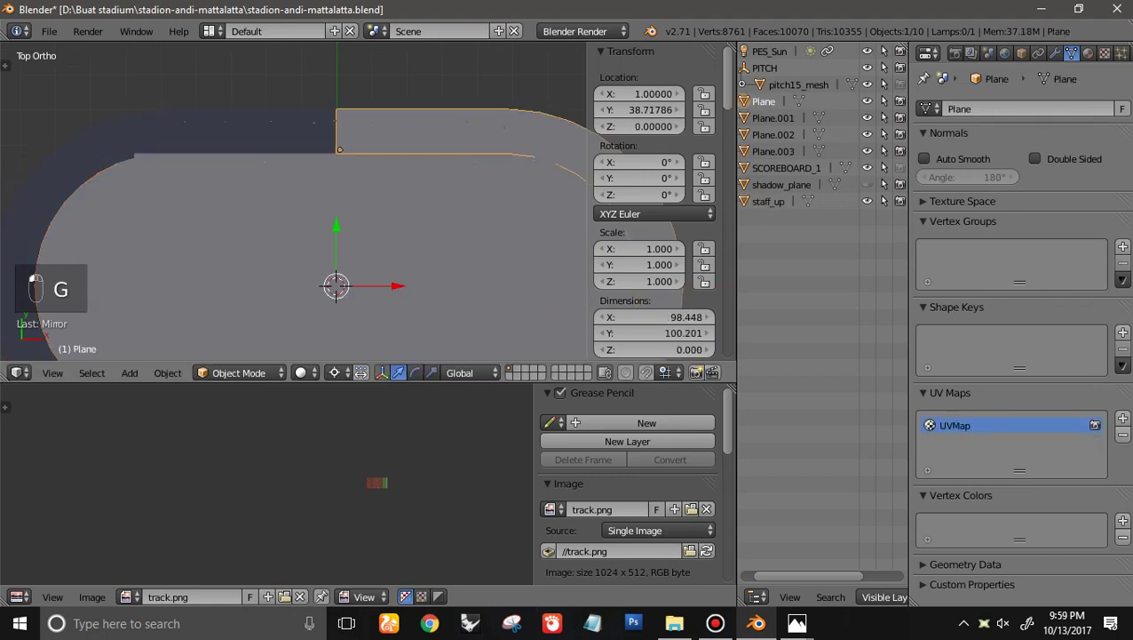
Join the mirrored track half with the original half into one object
left_click(300, 132)
left_click(376, 132, "shift")
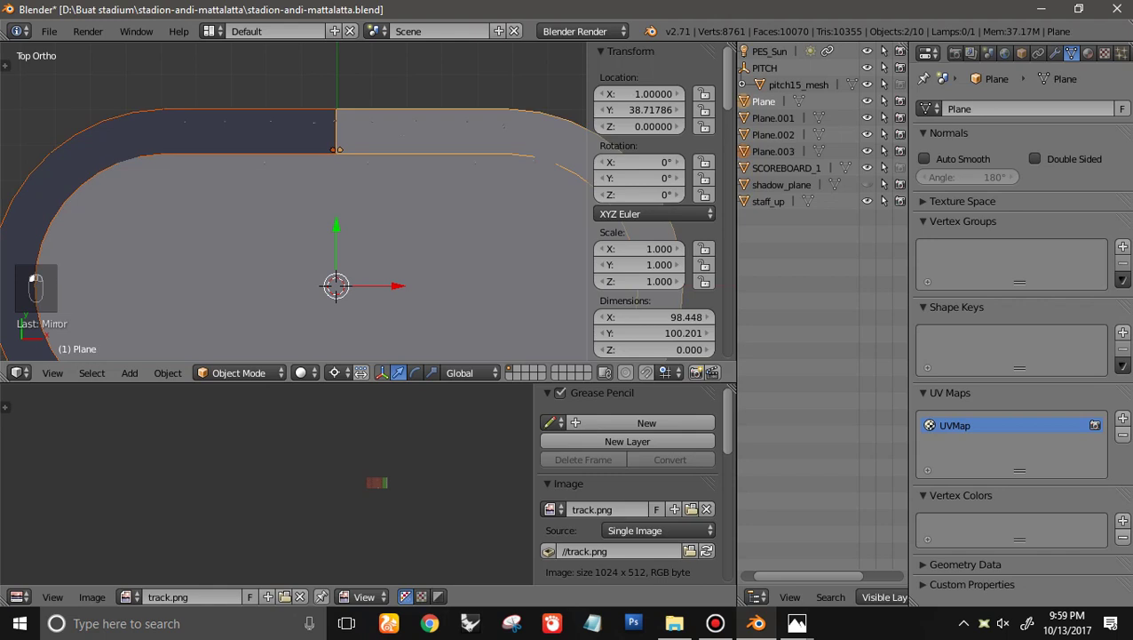
key("ctrl+j")
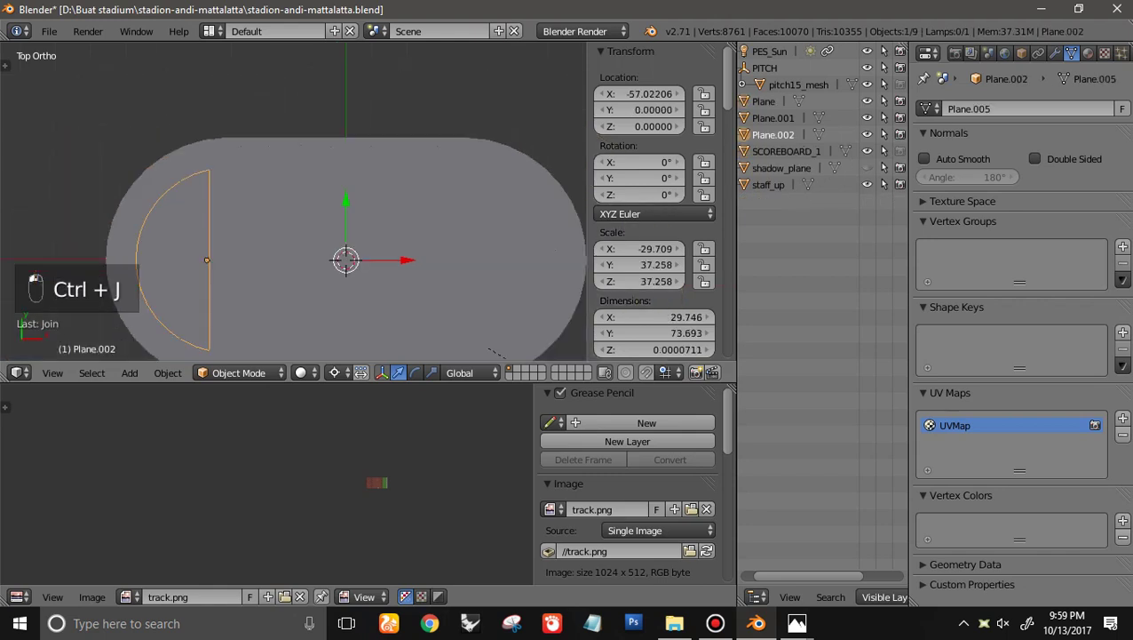
Flip the normals of all faces on the mirrored semicircular grass
key("Tab")
key("a")
key("a")
key("a")
key("a")
key("w")
left_click(306, 228)
key("Tab")
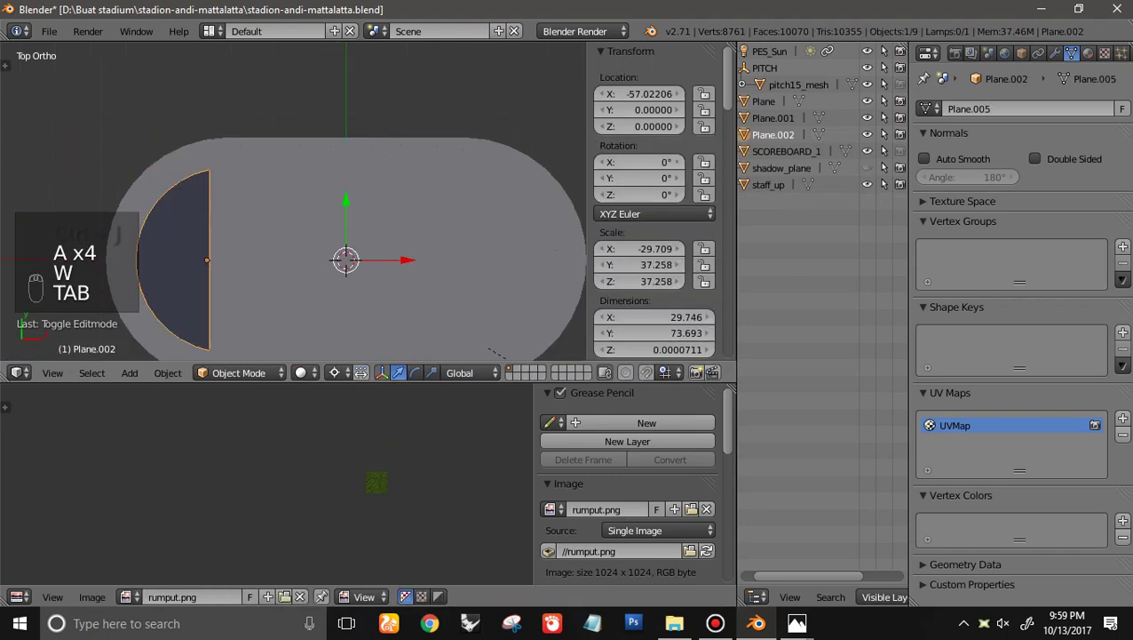
Join the two semicircular grass ends into one object and save the scene over stadion-andi-mattalatta.blend
right_click(518, 259, "shift")
key("ctrl+j")
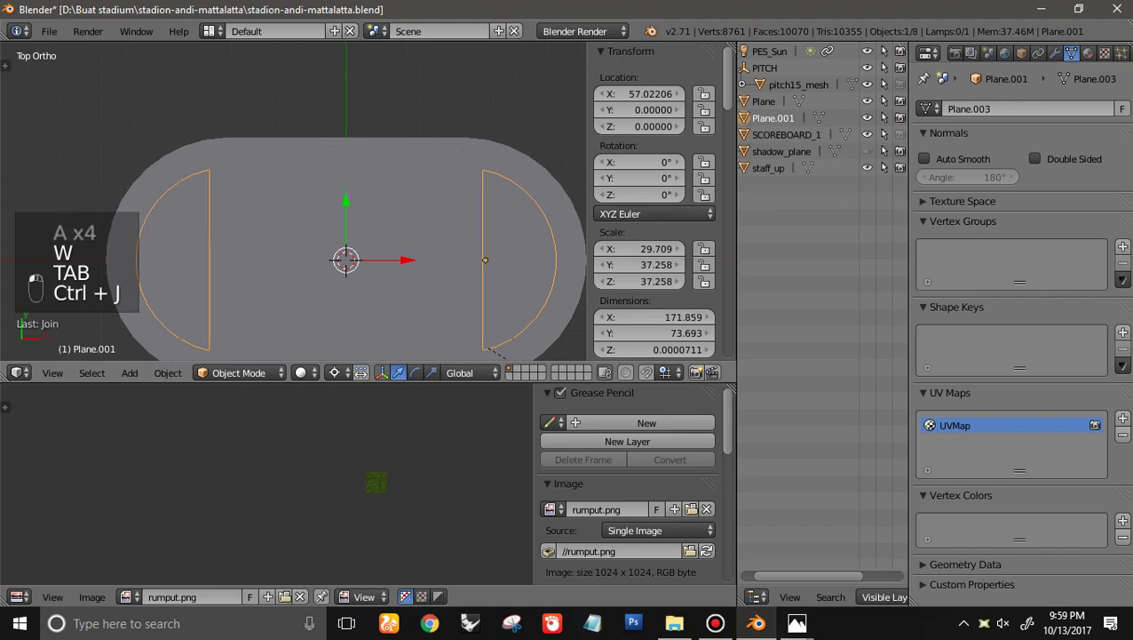
key("ctrl+s")
left_click(504, 220)
Switch to textured shading, deselect everything and examine the complete track and grass ends from several angles
left_click(307, 372)
left_click(332, 297)
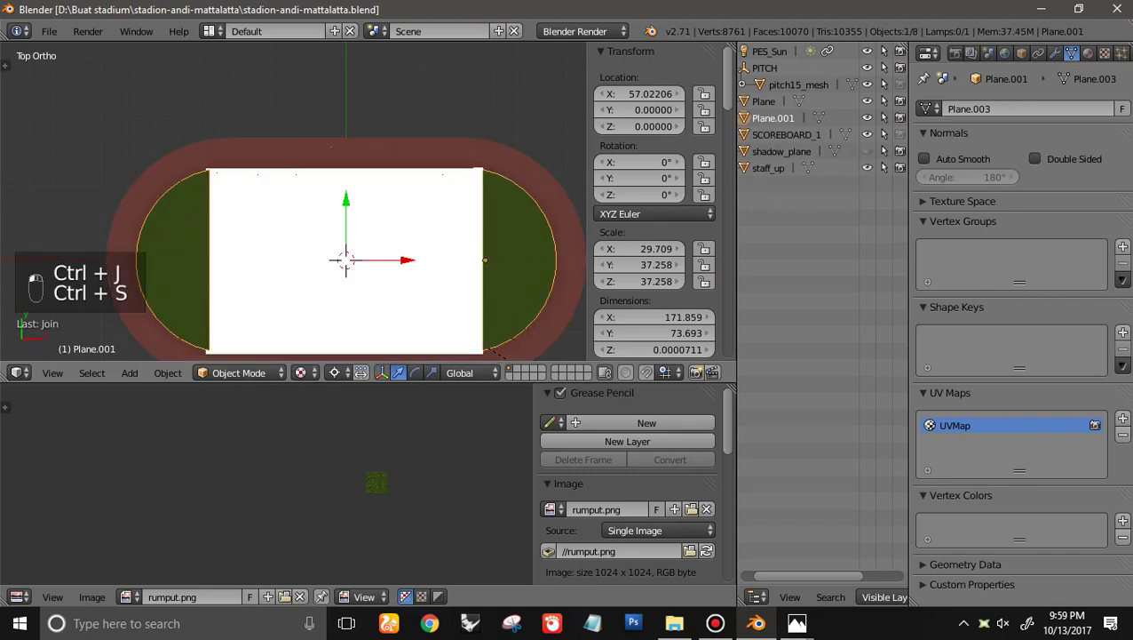
scroll(346, 260, "up", 3)
key("a")
key("KP_4")
key("KP_5")
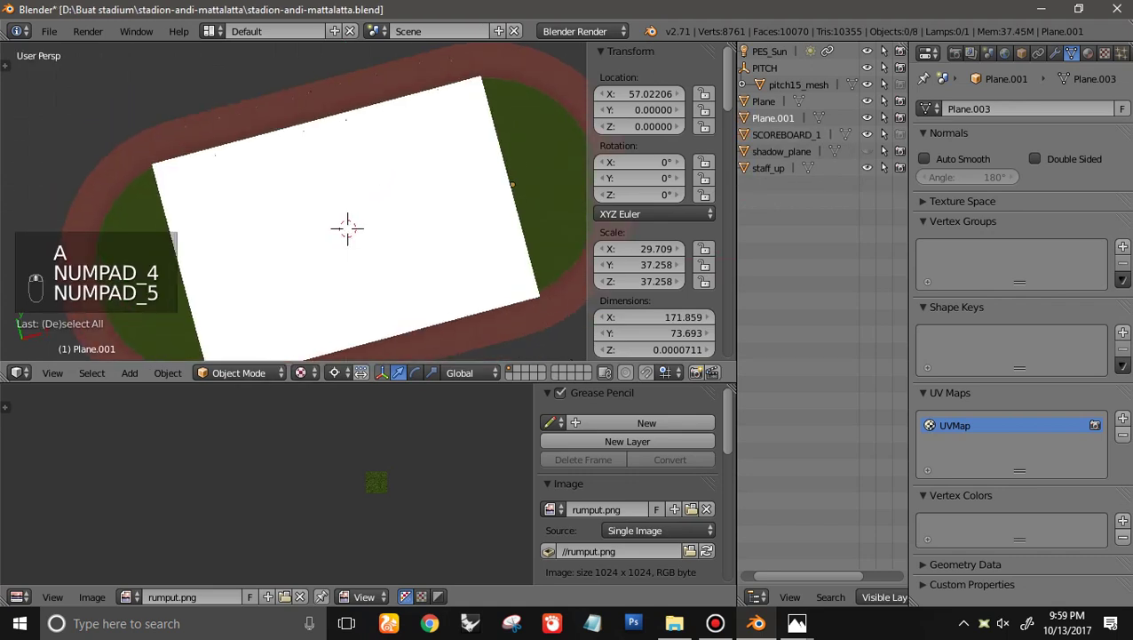
middle_click_drag(400, 258, 209, 120)
scroll(257, 191, "up", 2)
scroll(267, 195, "down", 5)
middle_click_drag(266, 195, 183, 183)
scroll(262, 169, "up", 4)
key("KP_5")
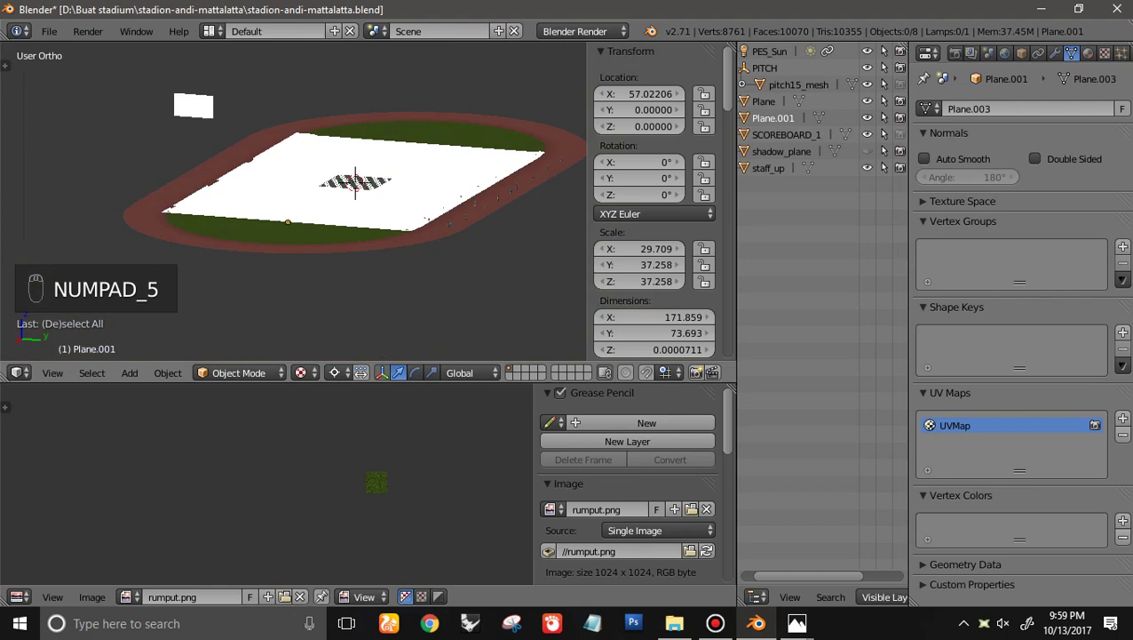
Show the whole pitch, grass and track in wireframe from above
key("KP_7")
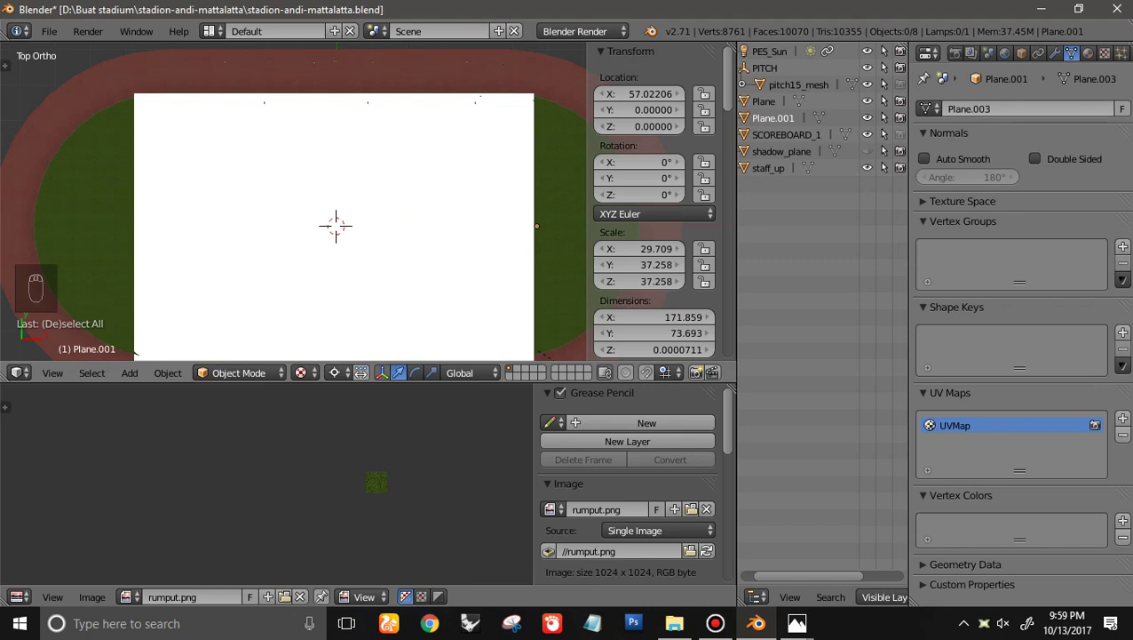
key("z")
scroll(368, 240, "down", 4)
scroll(369, 240, "up", 3, "shift")
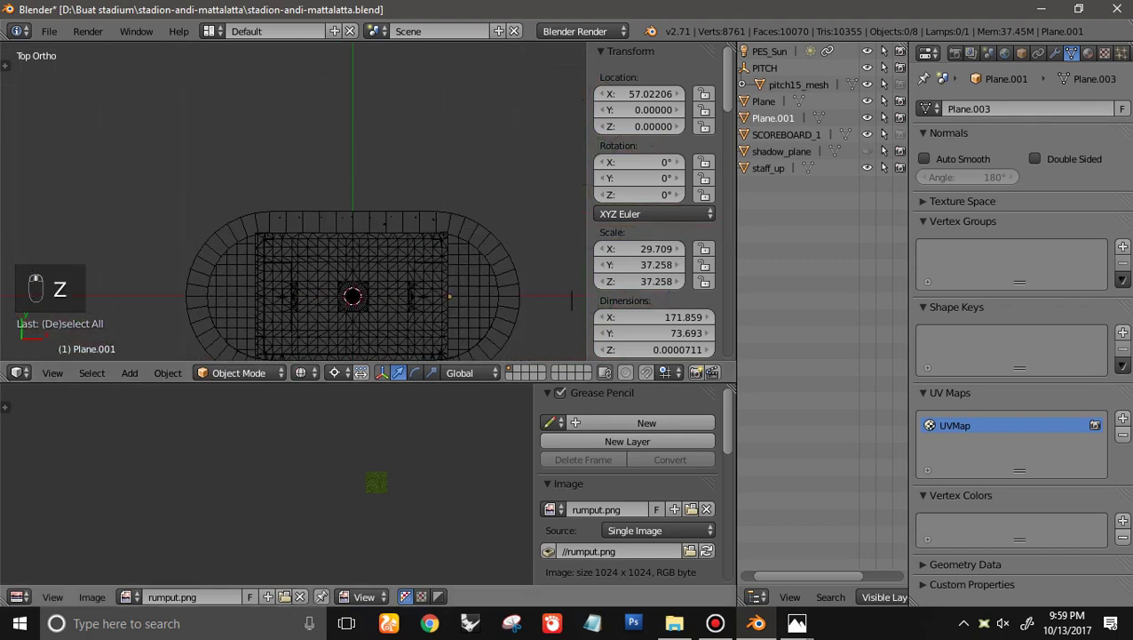
left_click(715, 623)
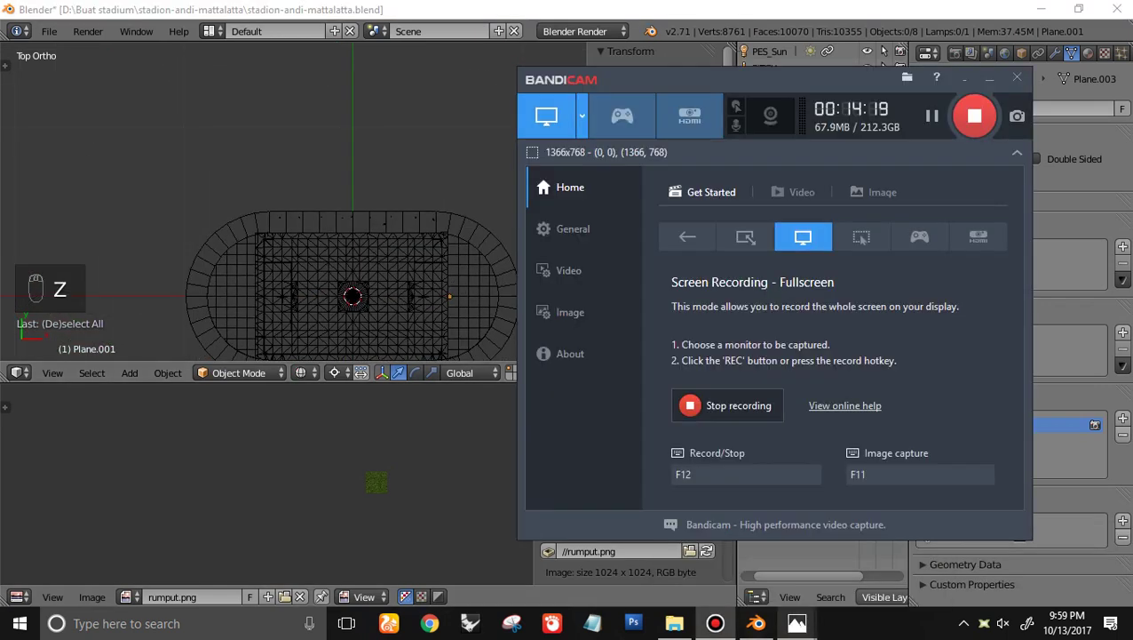
left_click(715, 623)
left_click(798, 623)
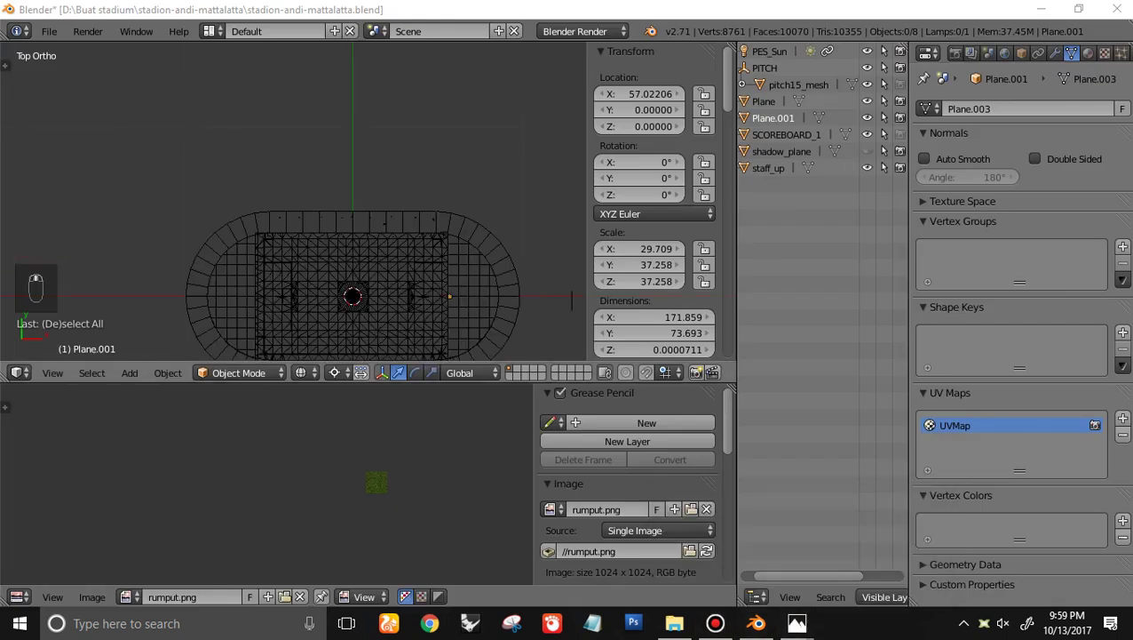
scroll(365, 201, "down", 1)
scroll(365, 201, "down", 3, "shift")
scroll(365, 202, "up", 4)
scroll(365, 202, "up", 4, "ctrl")
scroll(365, 202, "down", 3)
scroll(293, 202, "down", 1, "ctrl")
scroll(293, 202, "down", 1, "shift")
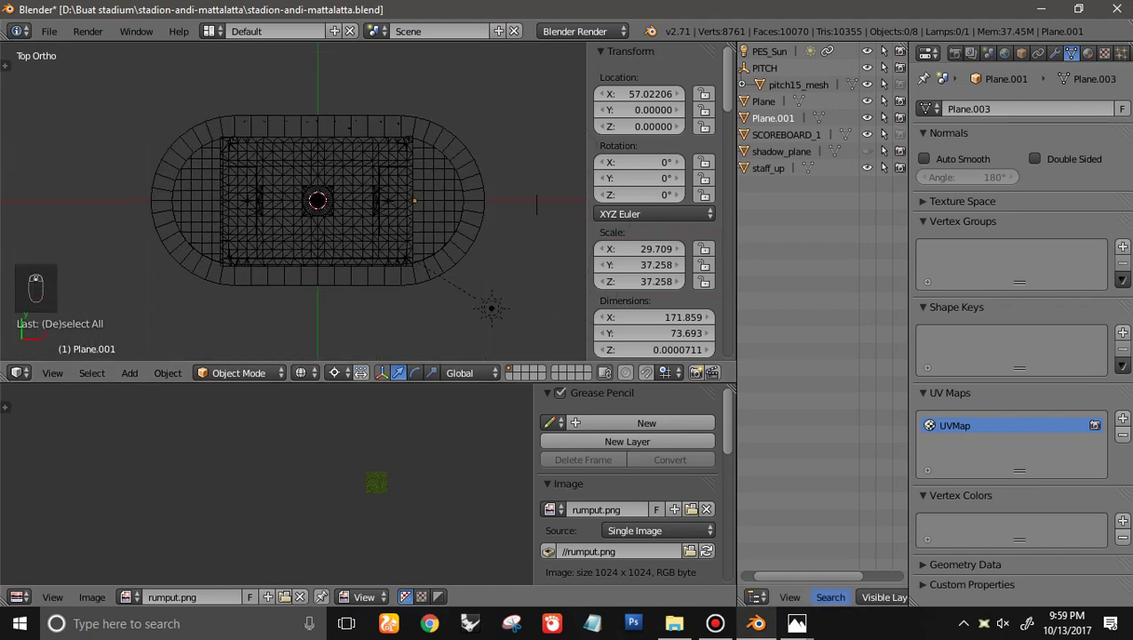
Switch to Photos and examine the curved terraces, concrete wall and fence up close in reference photo IMG_0929.JPG
left_click(798, 624)
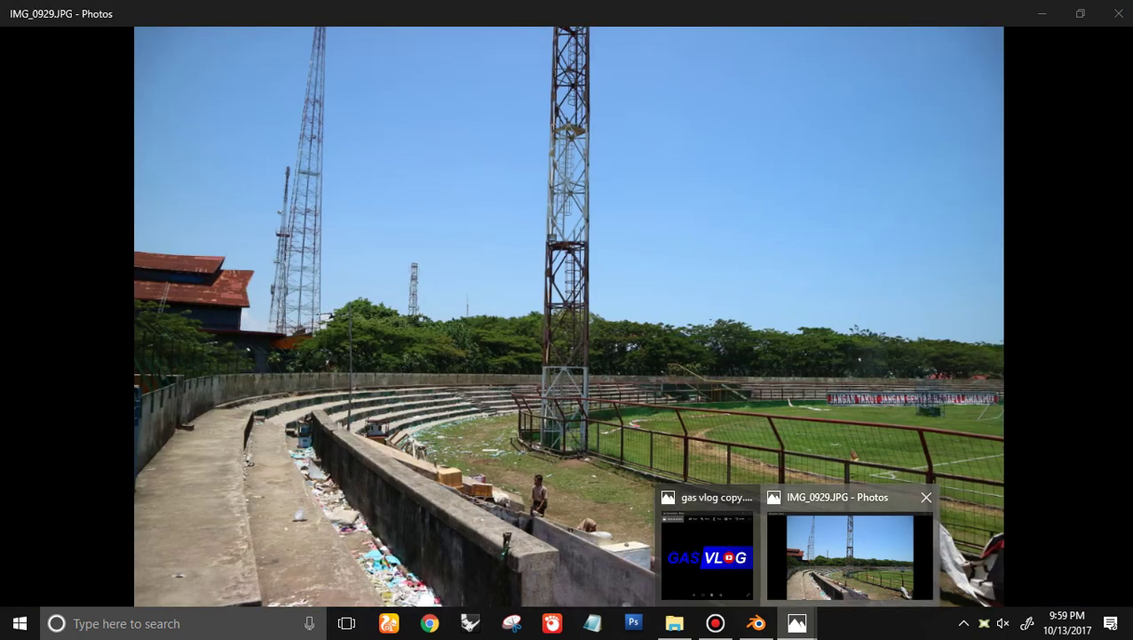
left_click(850, 555)
double_click(378, 401)
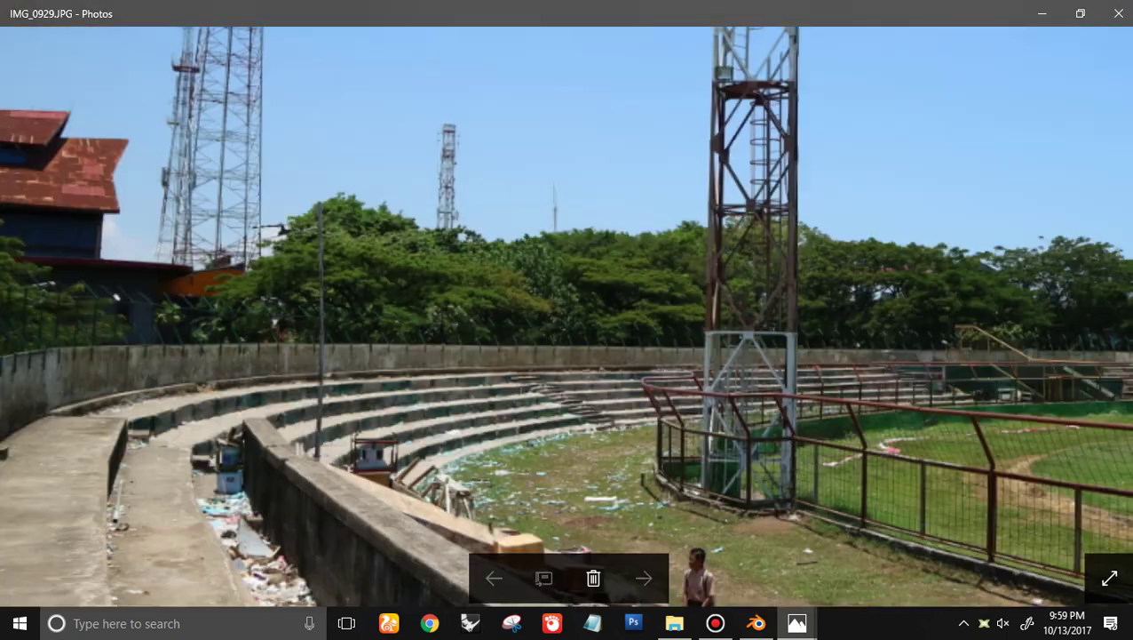
left_click_drag(379, 401, 255, 204)
scroll(375, 282, "up", 4)
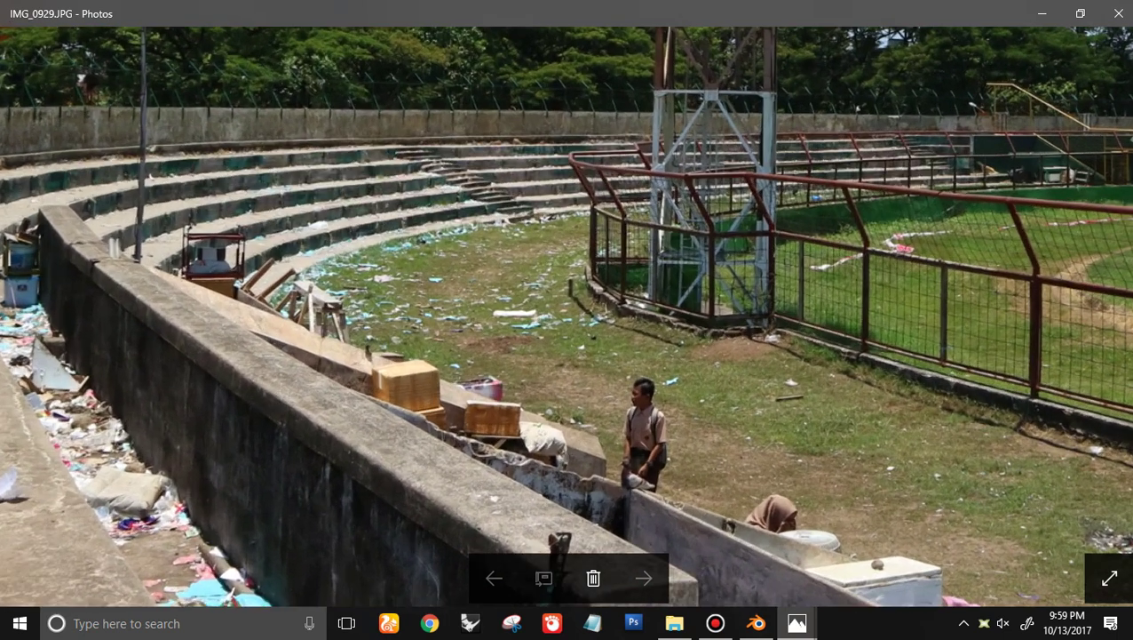
left_click_drag(374, 282, 617, 386)
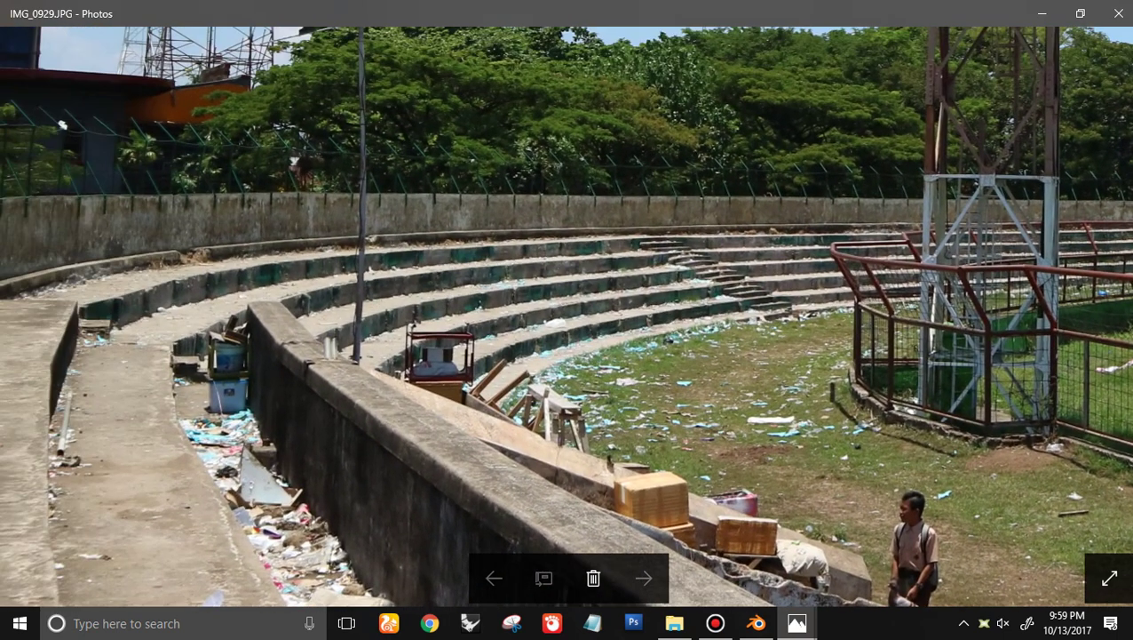
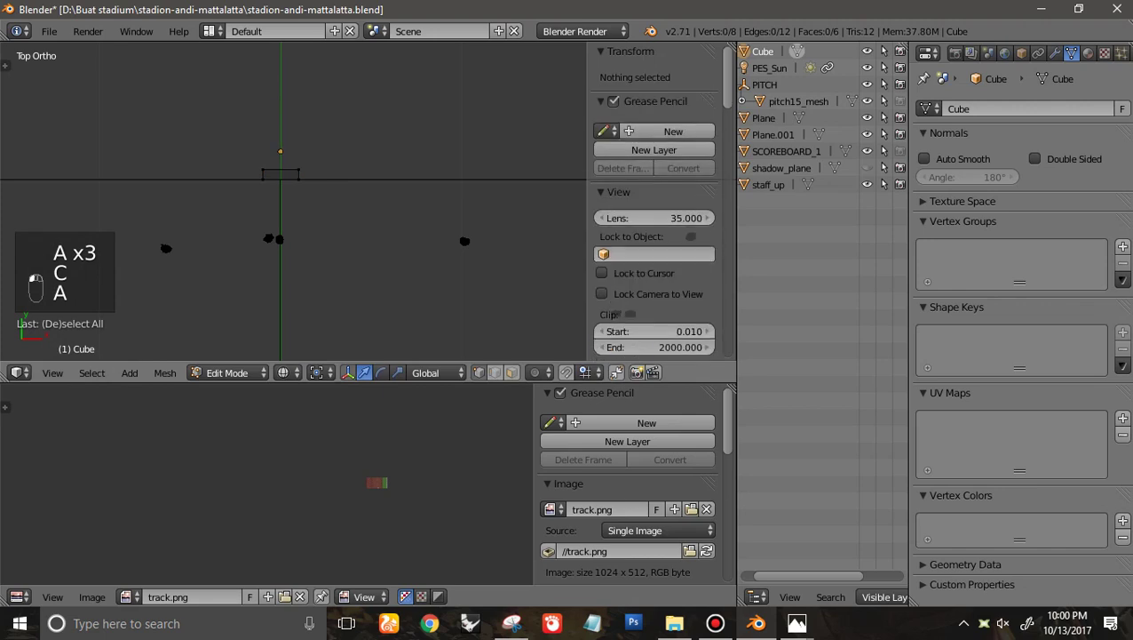
Set the cube's negative-X end vertices to X 0 and its bottom vertices to Z 0
scroll(262, 173, "up", 5)
left_click(262, 174)
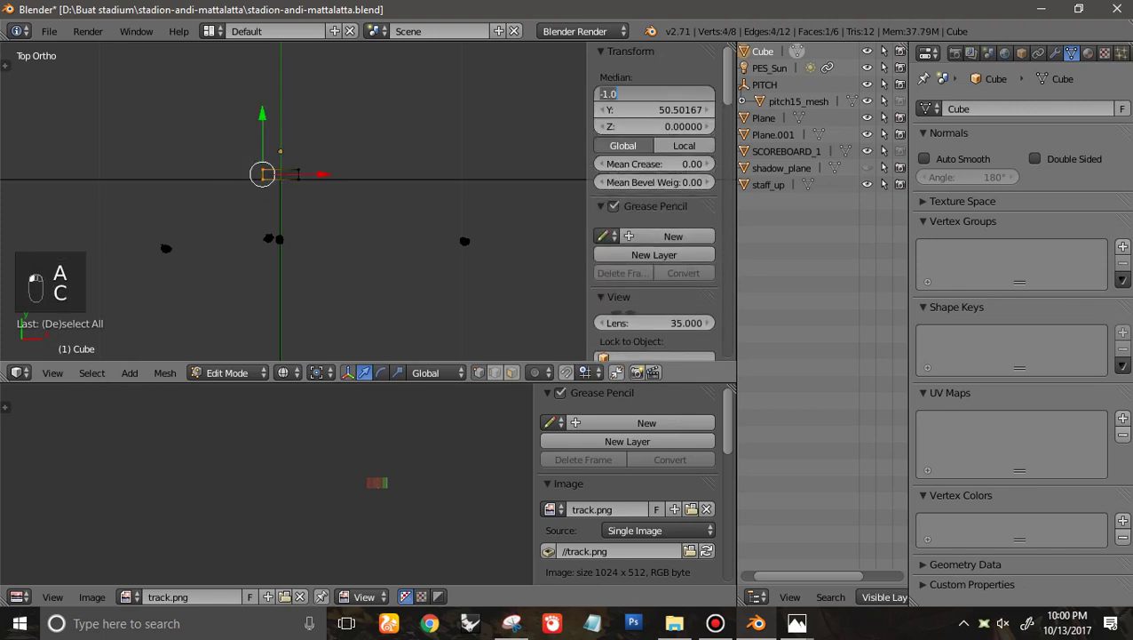
key("KP_3")
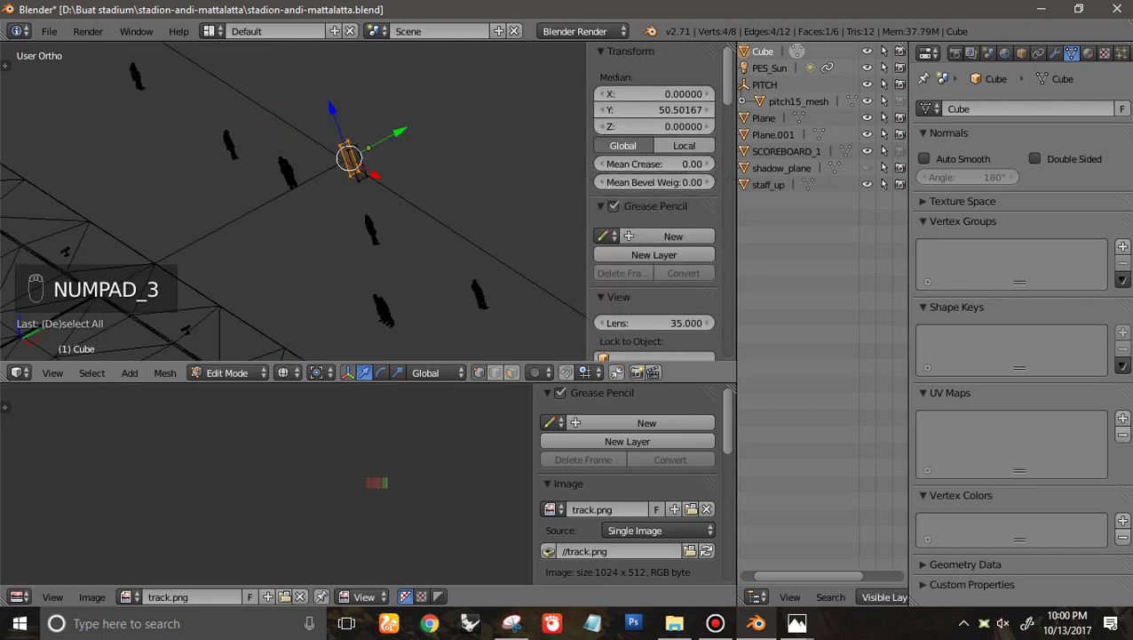
scroll(368, 201, "up", 6)
key("a")
key("c")
left_click(455, 252)
right_click(455, 252)
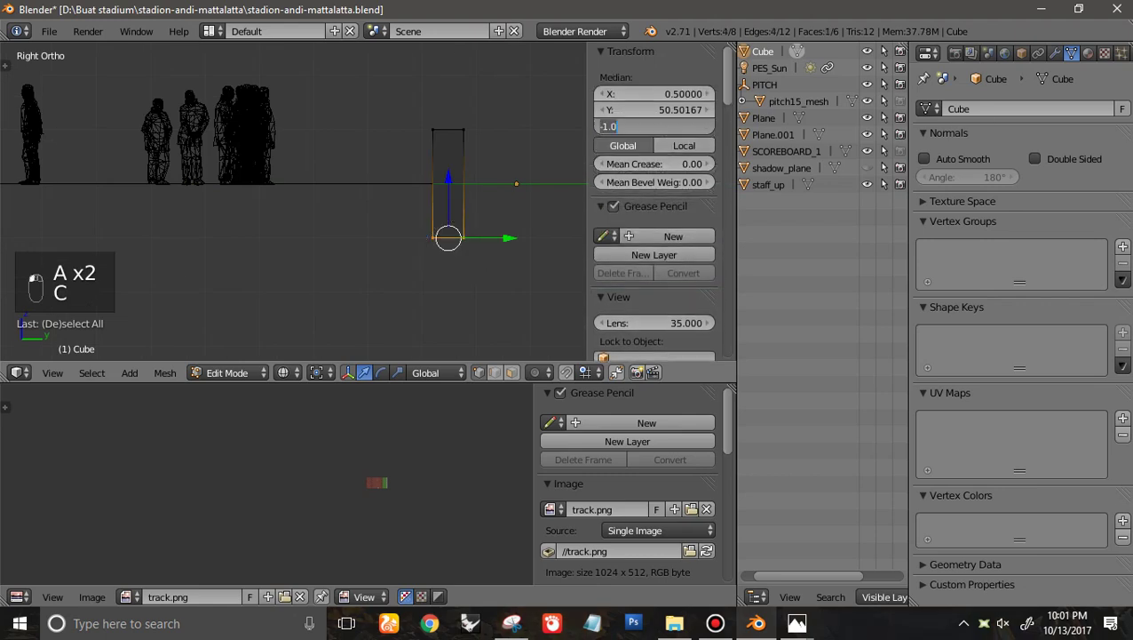
type("0")
key("Return")
Move the block's outer face inward along Y by about 0.43 to thin it
key("a")
key("c")
left_click_drag(485, 126, 473, 209)
key("g")
key("y")
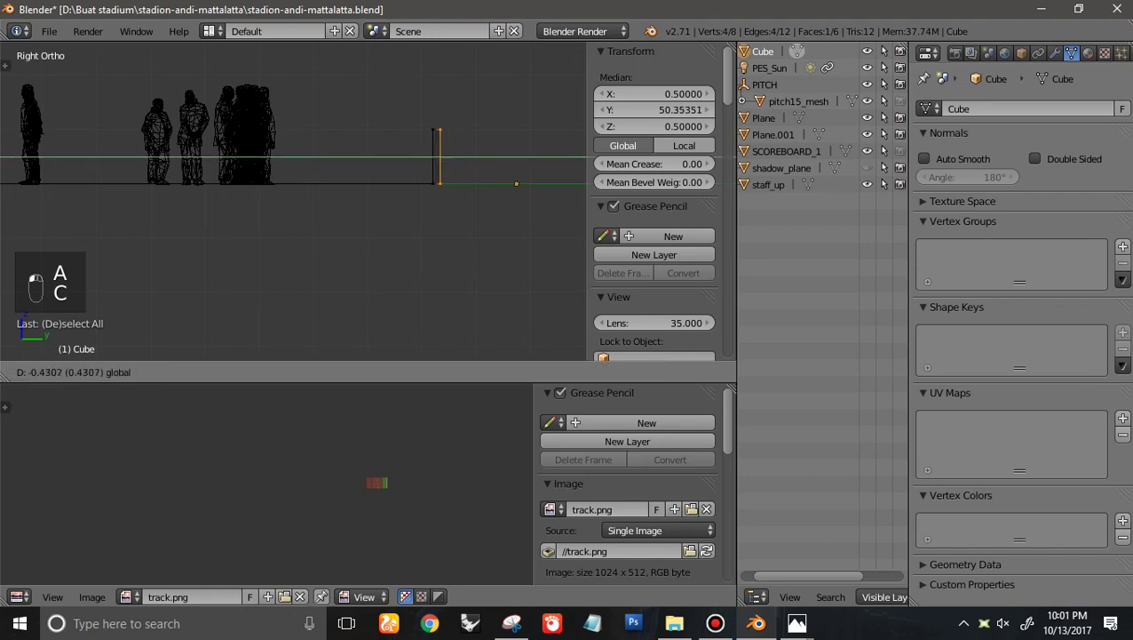
left_click_drag(504, 157, 507, 156)
Show the block in solid shading and nudge its outer face further inward to about Y 50.32
key("z")
mouse_move(355, 169)
middle_mouse_down()
mouse_move(457, 204)
mouse_move(511, 246)
middle_mouse_up()
scroll(457, 204, "down", 2)
scroll(511, 246, "up", 1)
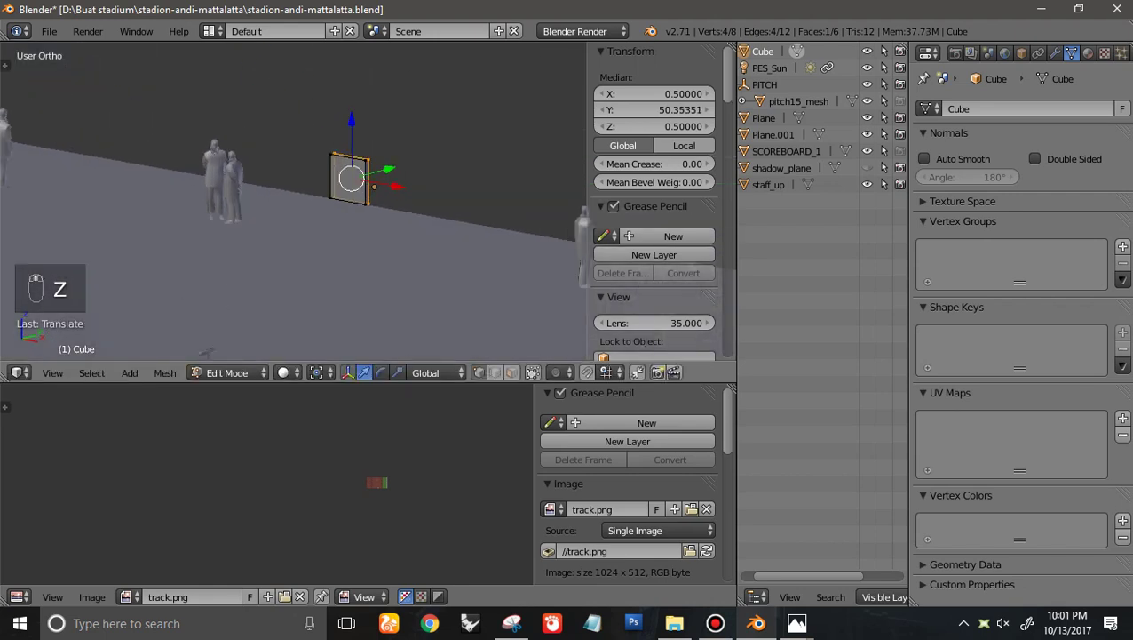
scroll(369, 201, "up", 4)
middle_click_drag(370, 201, 345, 218)
left_click_drag(446, 151, 445, 151)
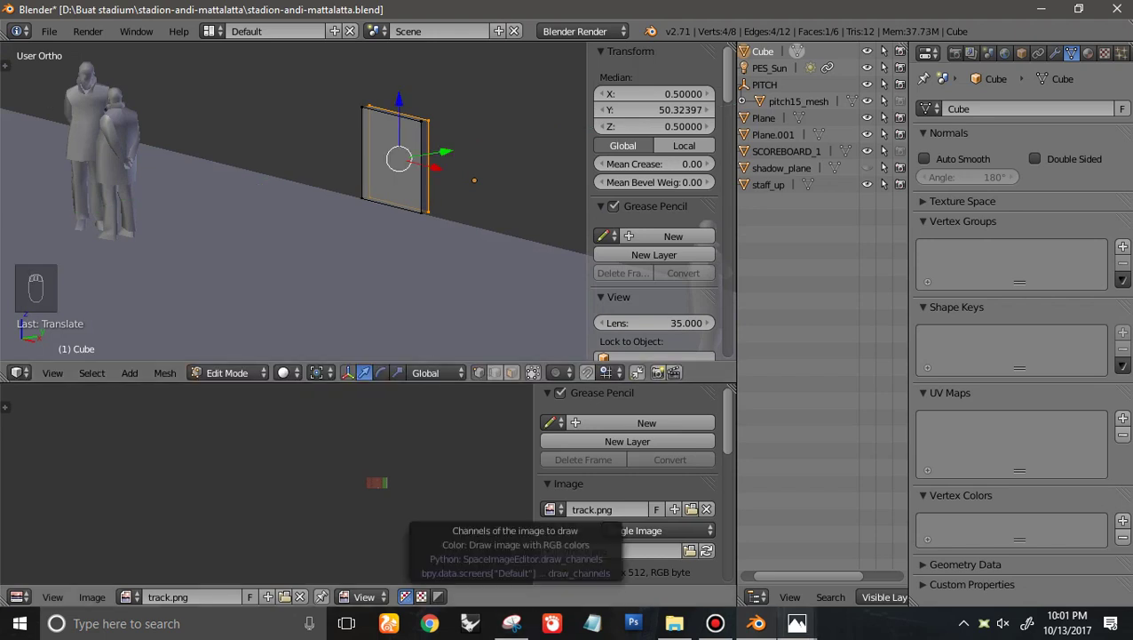
Consult the reference photo and raise the block's top vertices to a height of about 1.09, then leave mesh editing
left_click(798, 623)
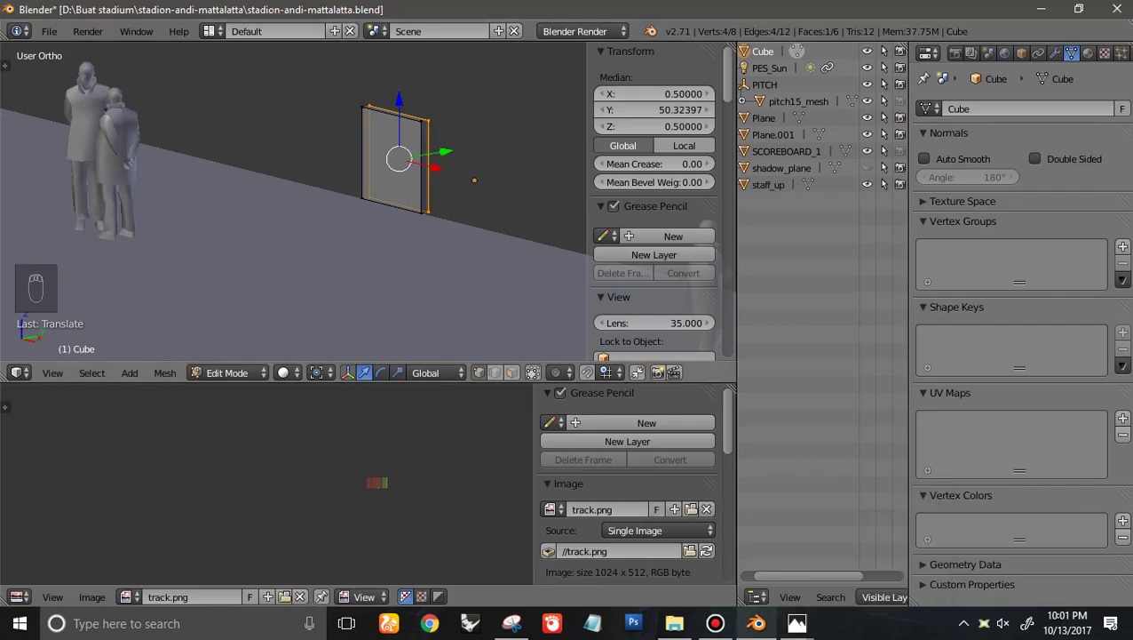
key("KP_3")
scroll(460, 179, "up", 4)
key("z")
scroll(461, 180, "up", 10, "ctrl")
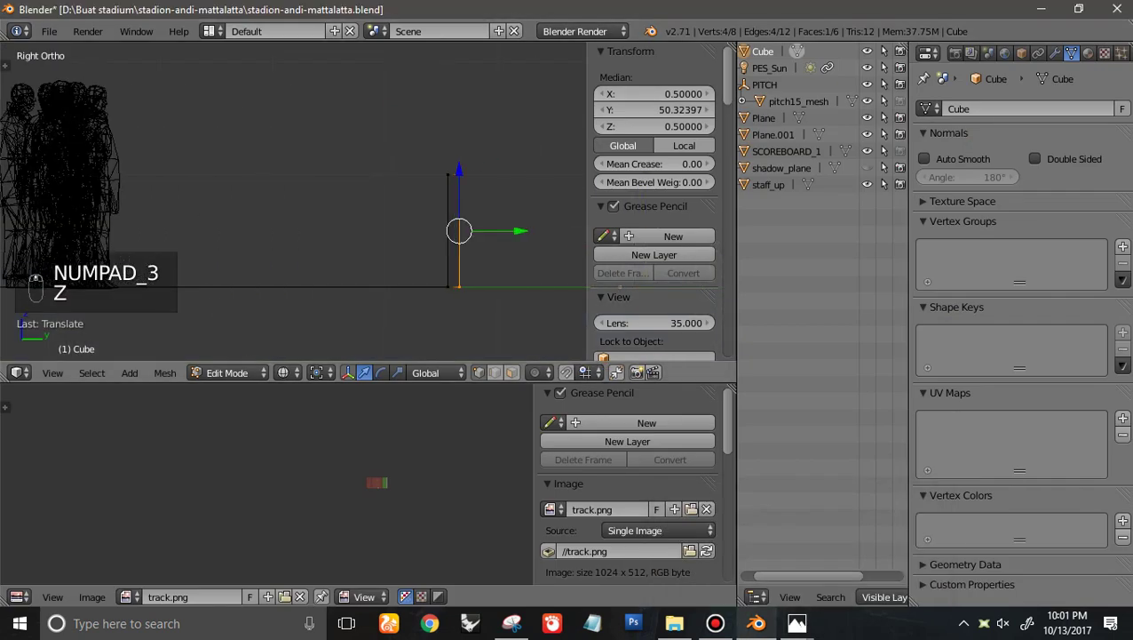
key("a")
key("c")
left_click(460, 180)
right_click(460, 179)
left_click_drag(455, 115, 455, 106)
key("Tab")
Examine the block's size beside the staff figures in solid shading and compare it with the reference photo
scroll(455, 177, "down", 3)
key("z")
middle_click_drag(355, 178, 551, 205)
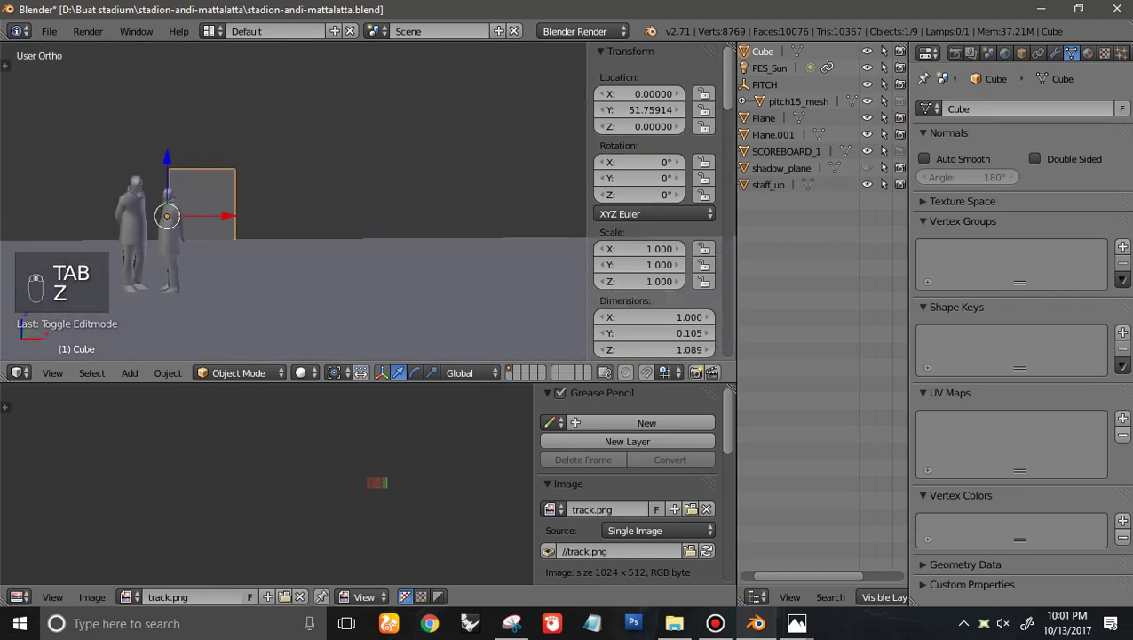
scroll(551, 204, "down", 4)
key("KP_5")
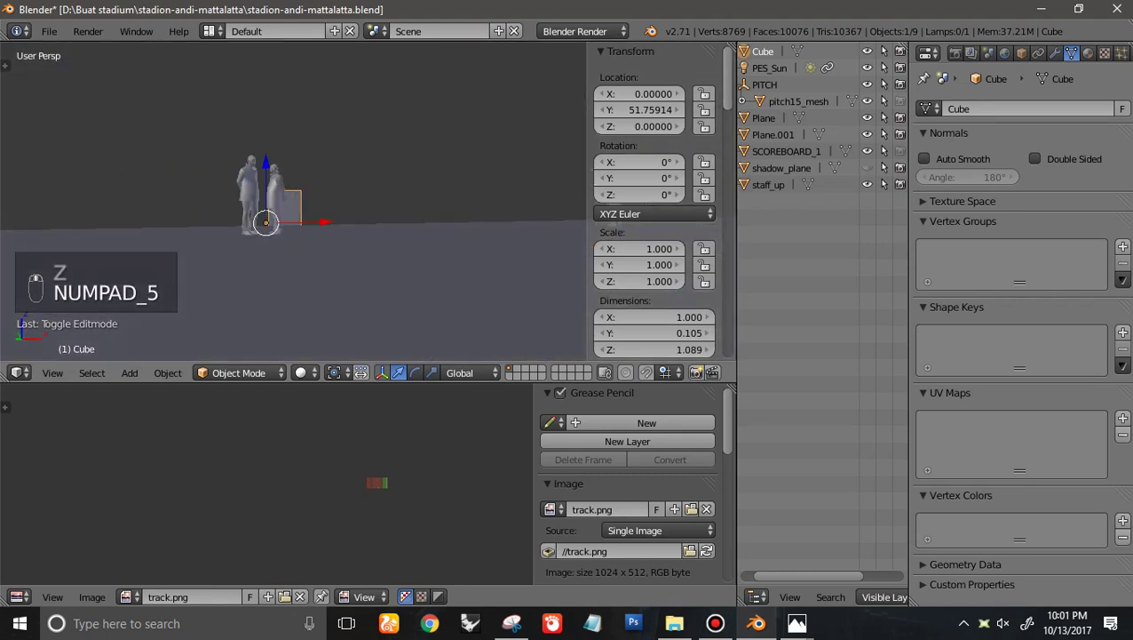
left_click(797, 623)
mouse_move(850, 555)
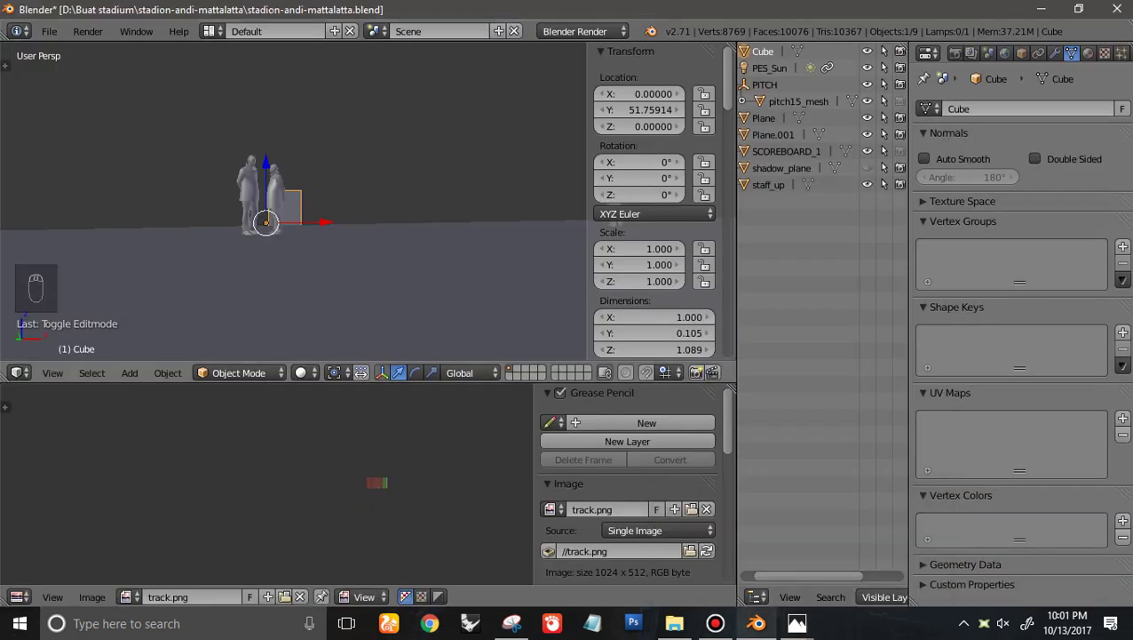
Select the four vertices at the block's +X end, working in an orthographic top wireframe view
middle_click_drag(293, 222, 333, 224)
key("Tab")
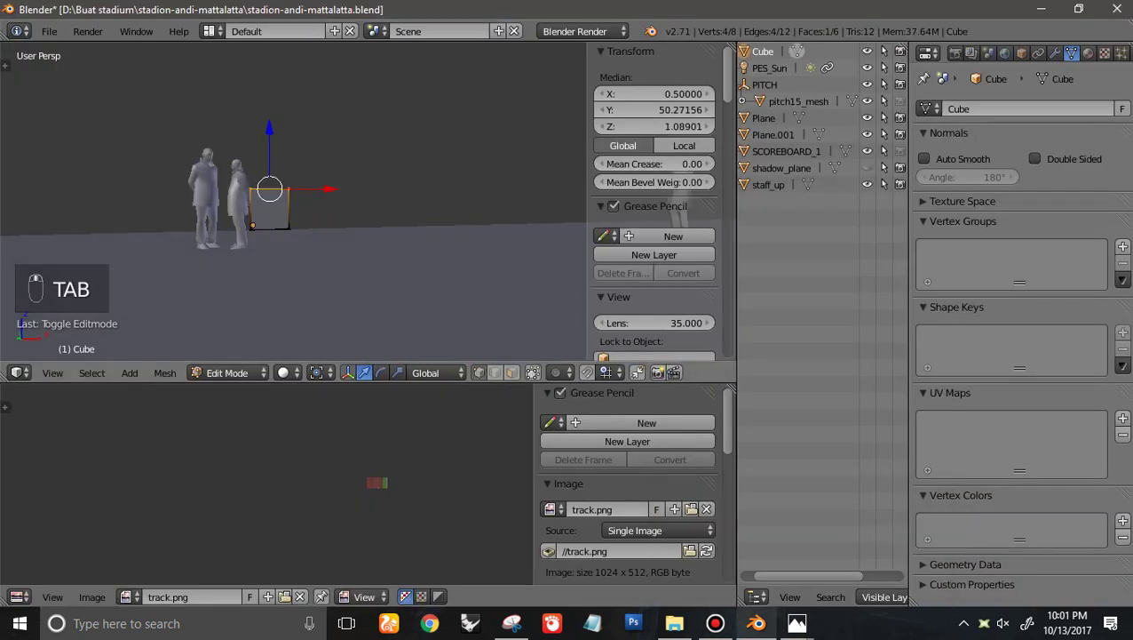
key("Tab")
key("KP_7")
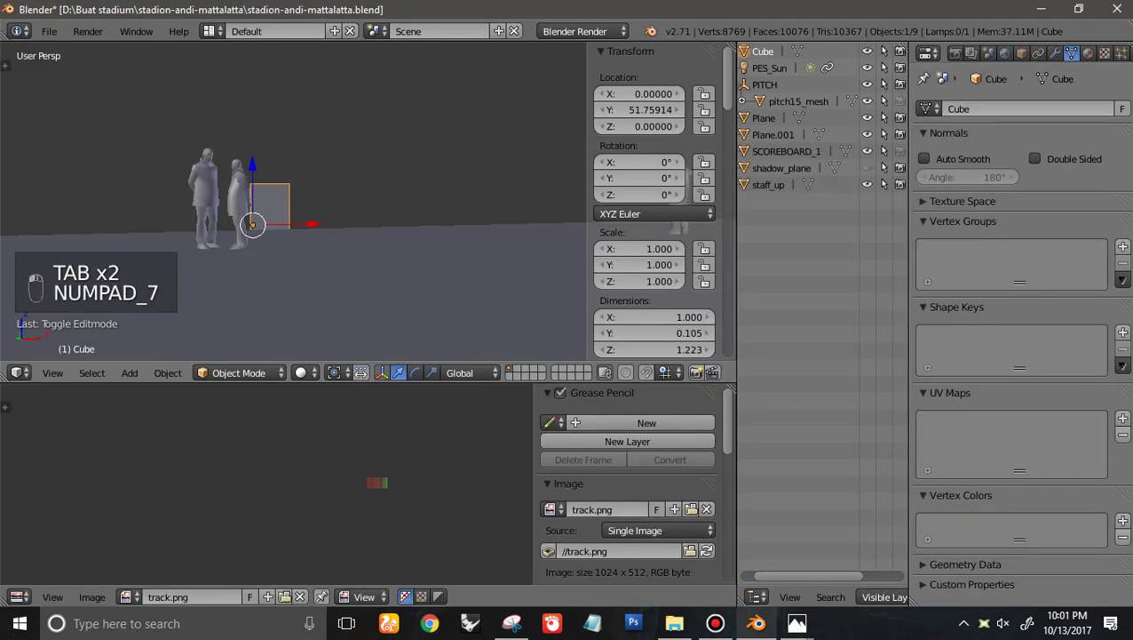
key("KP_6")
key("KP_7")
key("KP_5")
key("z")
key("Tab")
key("a")
key("a")
key("c")
left_click(321, 173)
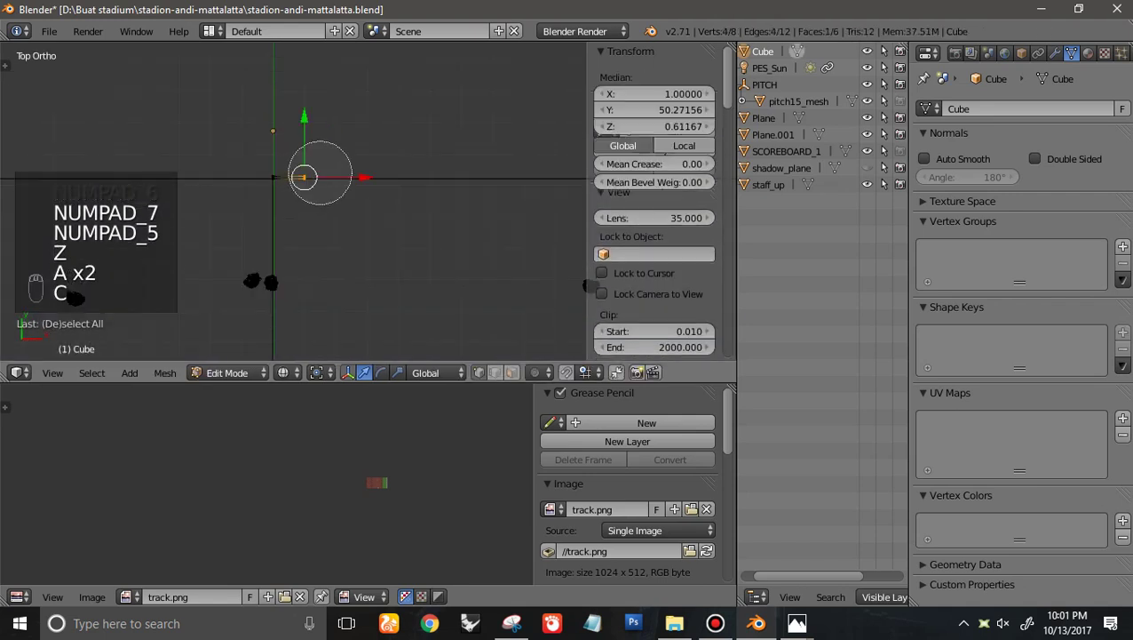
right_click(334, 181)
Select the track plane's outer vertex where the straight meets the curve and copy its X coordinate, 49.22889
scroll(350, 197, "down", 10)
scroll(355, 201, "up", 4, "ctrl")
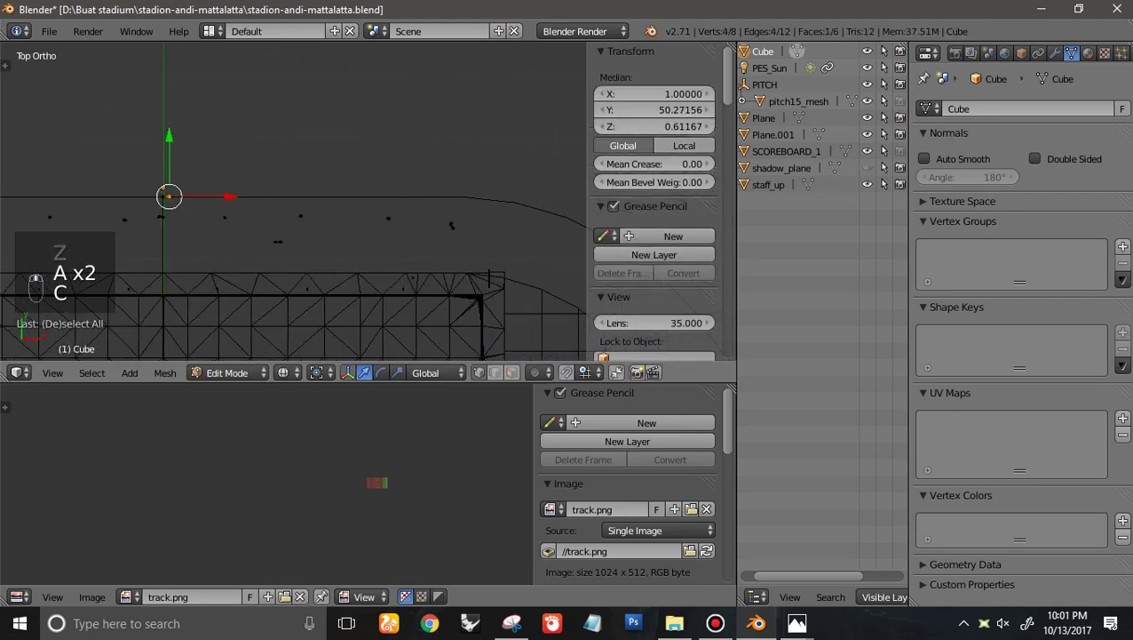
key("Tab")
right_click(489, 278)
key("Tab")
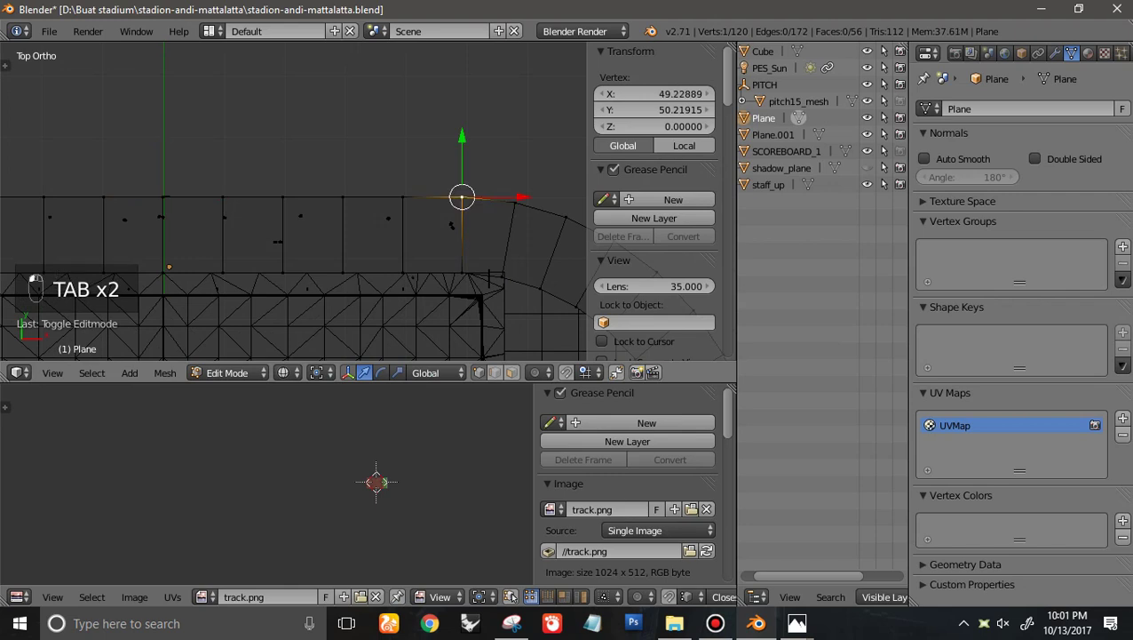
middle_click_drag(489, 278, 490, 216, "shift")
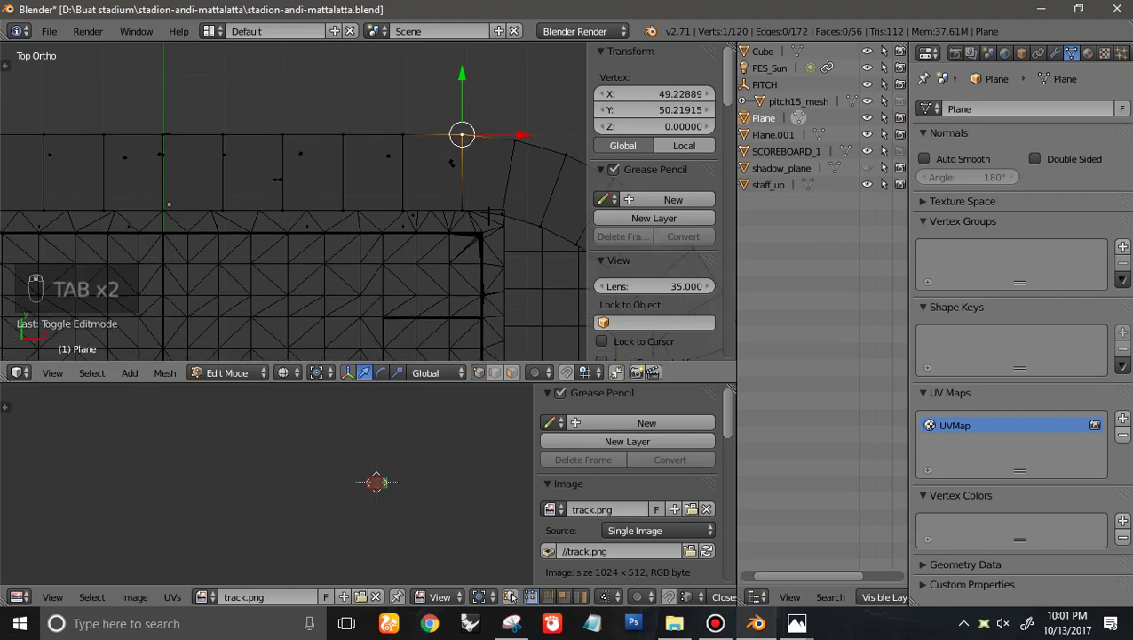
scroll(293, 201, "up", 4, "shift")
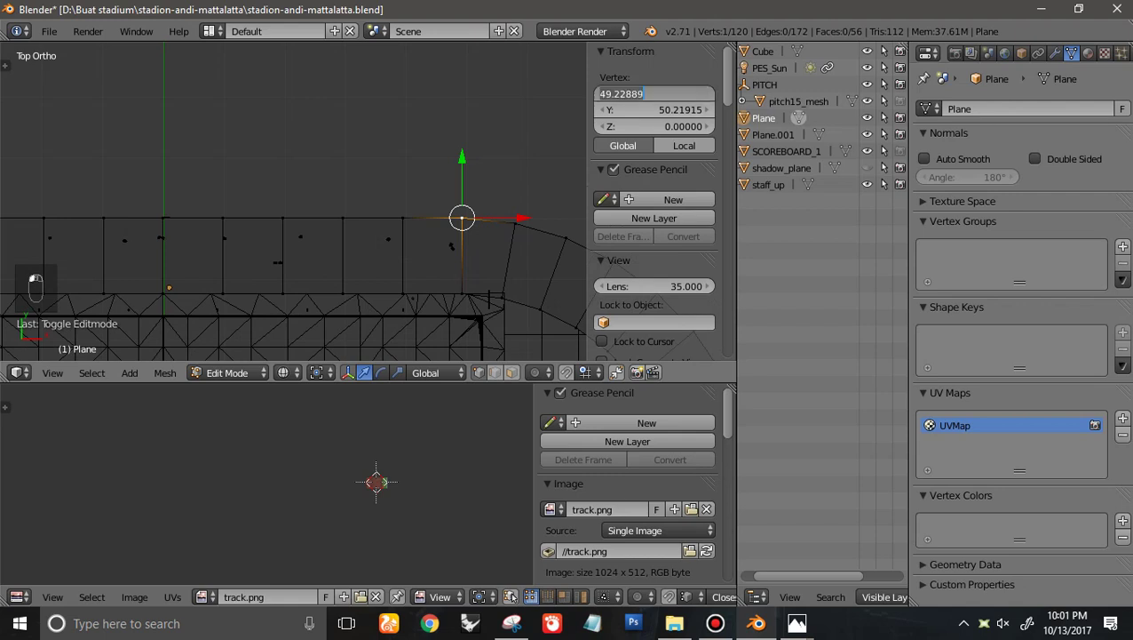
Set the X coordinate of the block's selected end to 49.22889, stretching it into a wall along the track's straight
key("Tab")
left_click(168, 229)
scroll(168, 228, "down", 2, "ctrl")
scroll(169, 228, "up", 5)
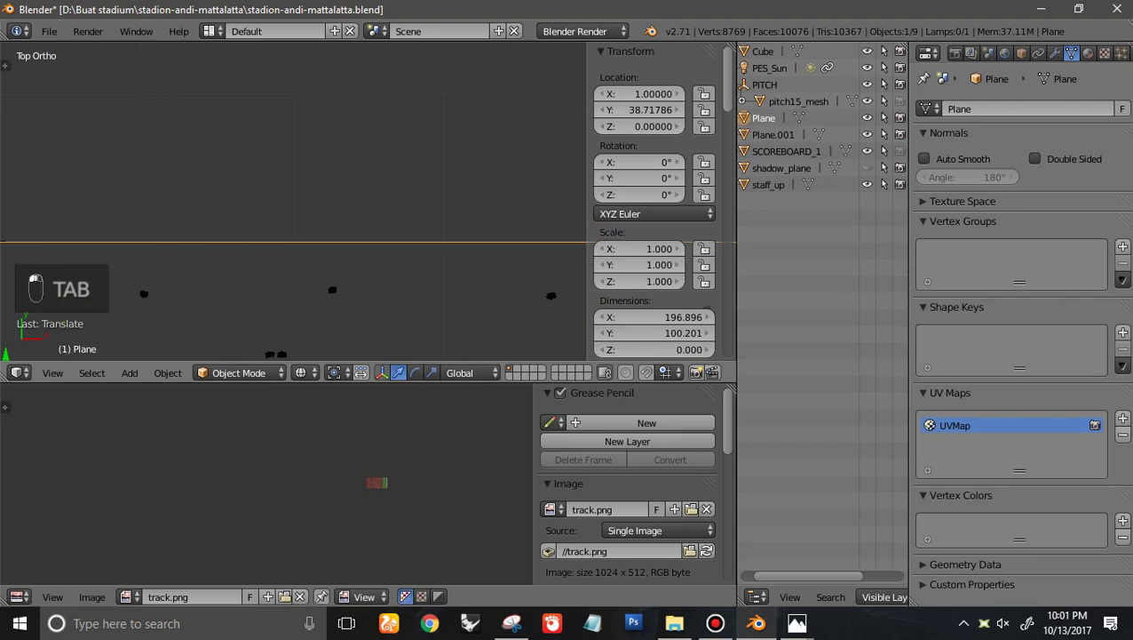
scroll(168, 228, "down", 5, "ctrl")
left_click(131, 240)
key("Tab")
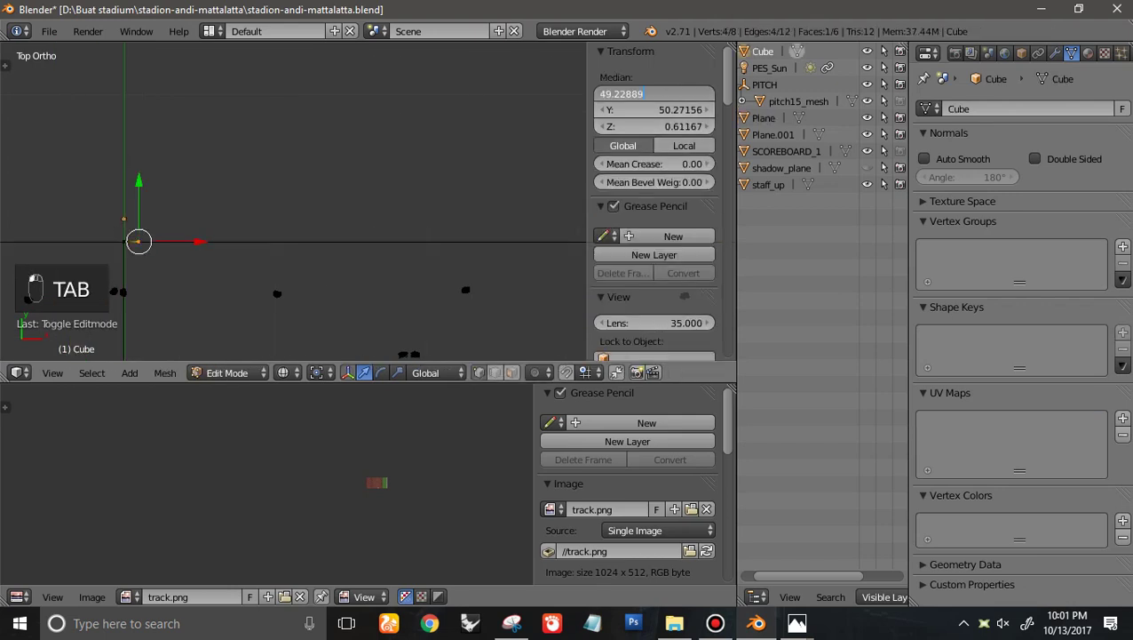
scroll(293, 213, "down", 6)
scroll(293, 214, "up", 4, "ctrl")
scroll(293, 213, "up", 8)
scroll(294, 213, "up", 2, "ctrl")
scroll(293, 213, "down", 5)
scroll(293, 213, "down", 3, "ctrl")
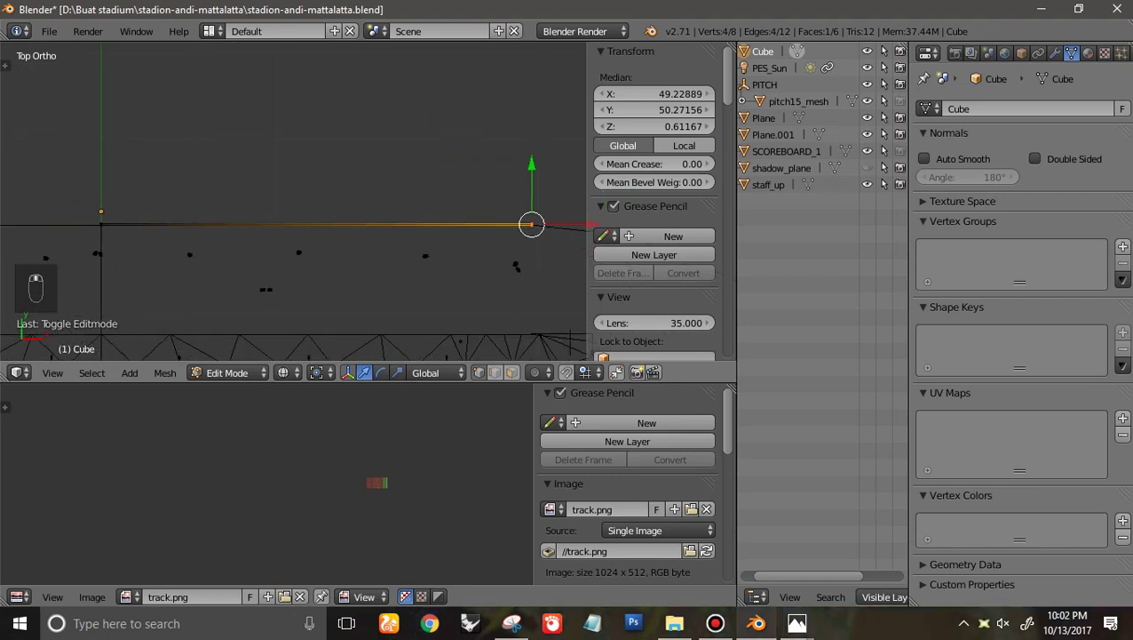
scroll(294, 213, "down", 3, "ctrl")
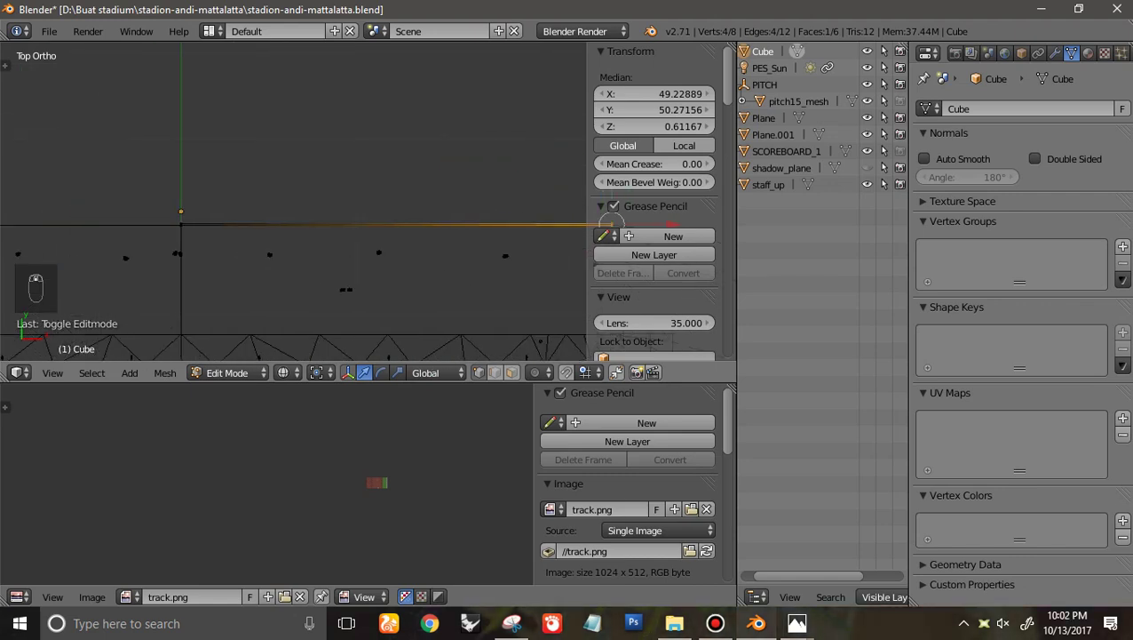
Examine the lengthened wall beside the staff figures in solid shading
scroll(293, 213, "up", 6)
key("z")
scroll(293, 213, "down", 4, "shift")
mouse_move(293, 266)
middle_mouse_down()
mouse_move(276, 124)
mouse_move(243, 119)
middle_mouse_up()
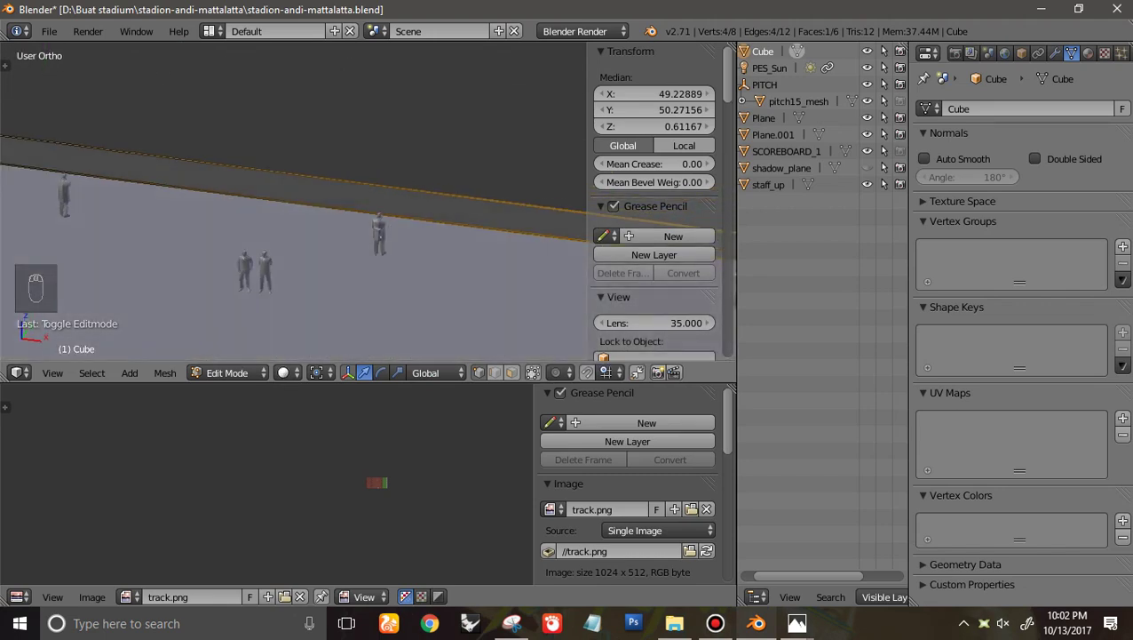
middle_click_drag(243, 119, 279, 92)
scroll(293, 201, "down", 2)
scroll(293, 200, "down", 6, "ctrl")
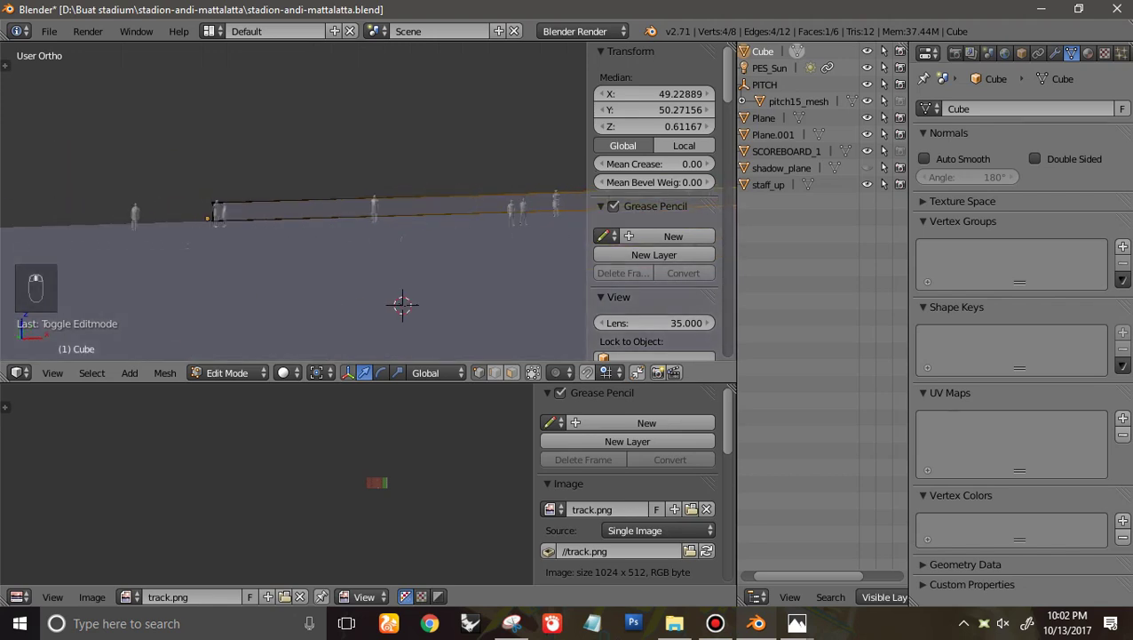
scroll(293, 201, "up", 7)
Select the whole wall mesh and UV-map it with the Reset mapping
key("a")
key("a")
key("a")
key("u")
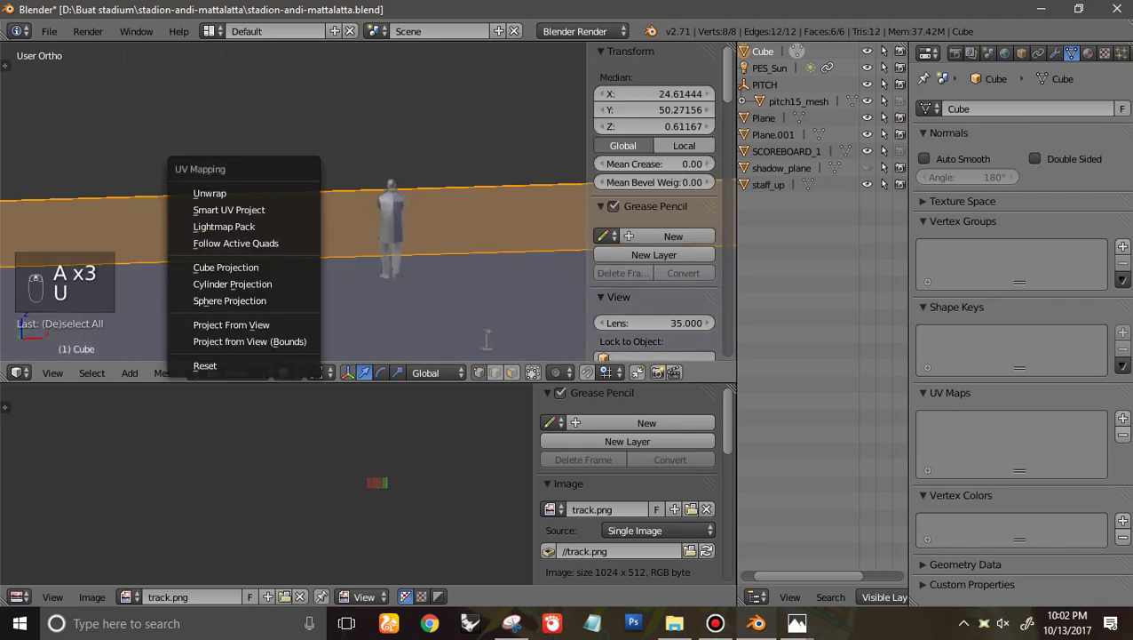
left_click(233, 365)
scroll(293, 201, "down", 5)
scroll(294, 201, "down", 3, "ctrl")
scroll(293, 201, "down", 1, "ctrl")
scroll(293, 201, "up", 5)
middle_click_drag(294, 201, 378, 227)
scroll(379, 227, "down", 4, "ctrl")
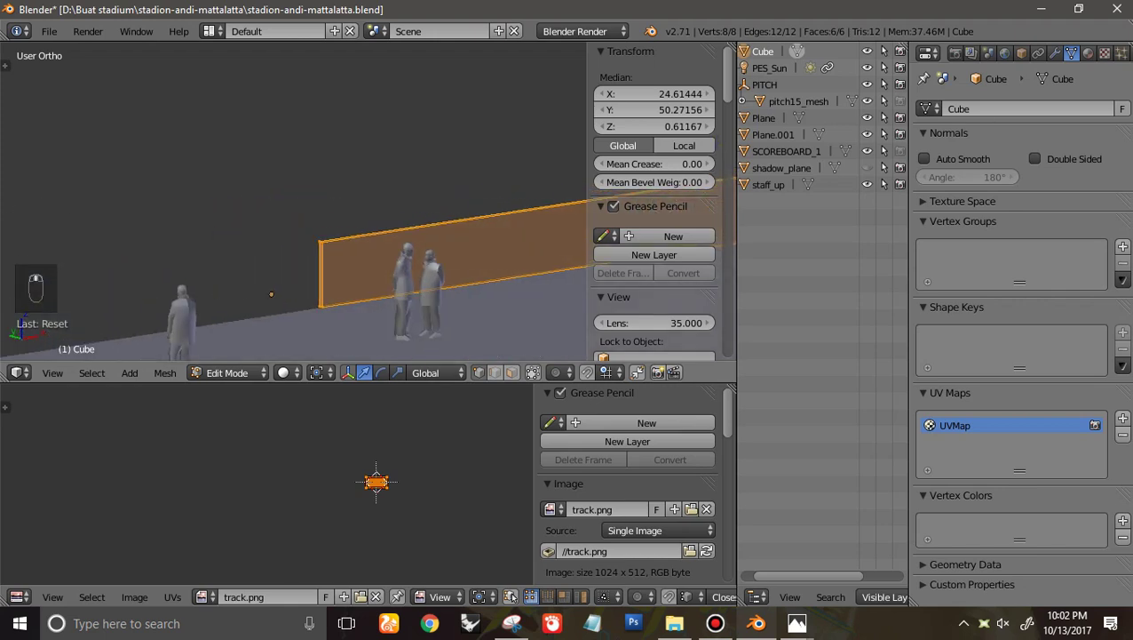
Open the image browser for the wall's texture and check the stadium reference photos for the wall's colour
left_click(134, 597)
left_click(165, 559)
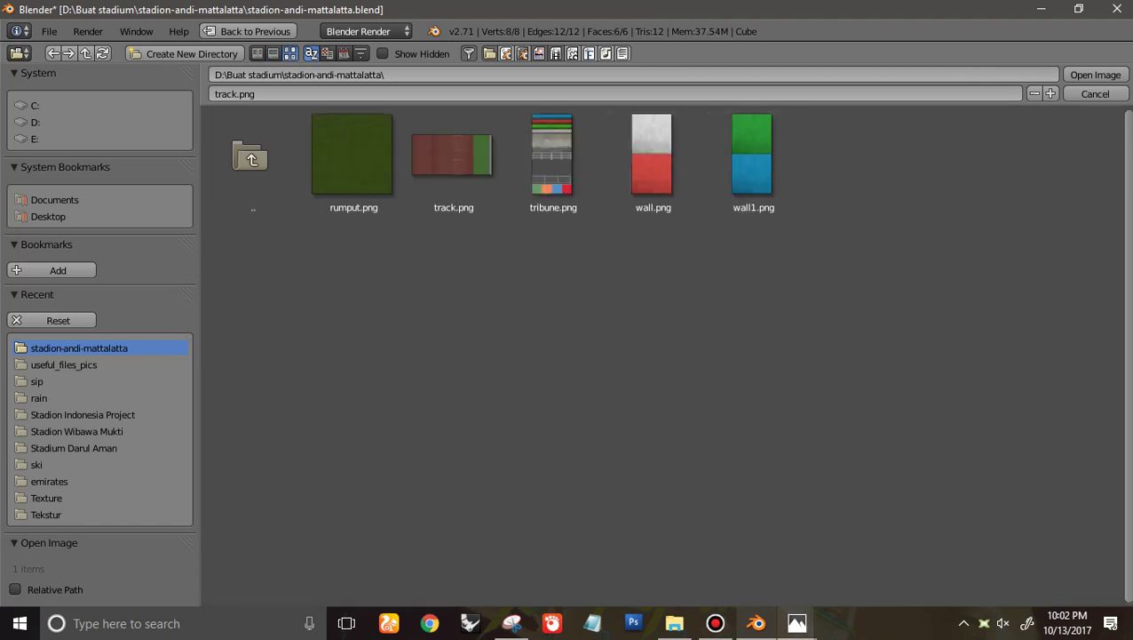
left_click(797, 622)
left_click(850, 546)
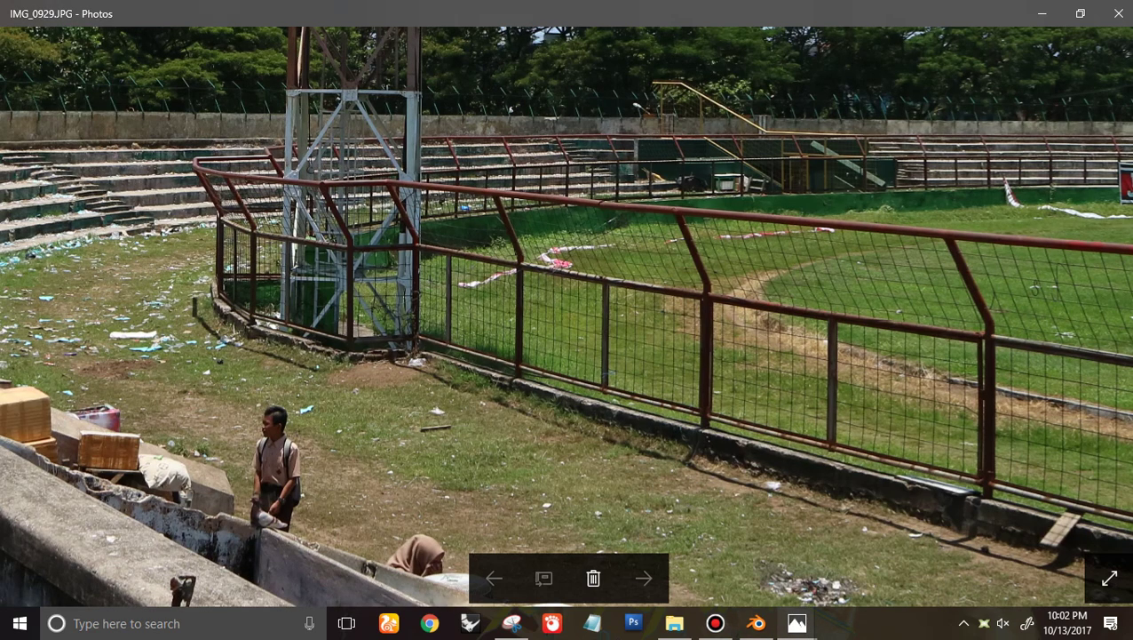
left_click_drag(675, 513, 785, 507)
double_click(785, 507)
left_click(644, 578)
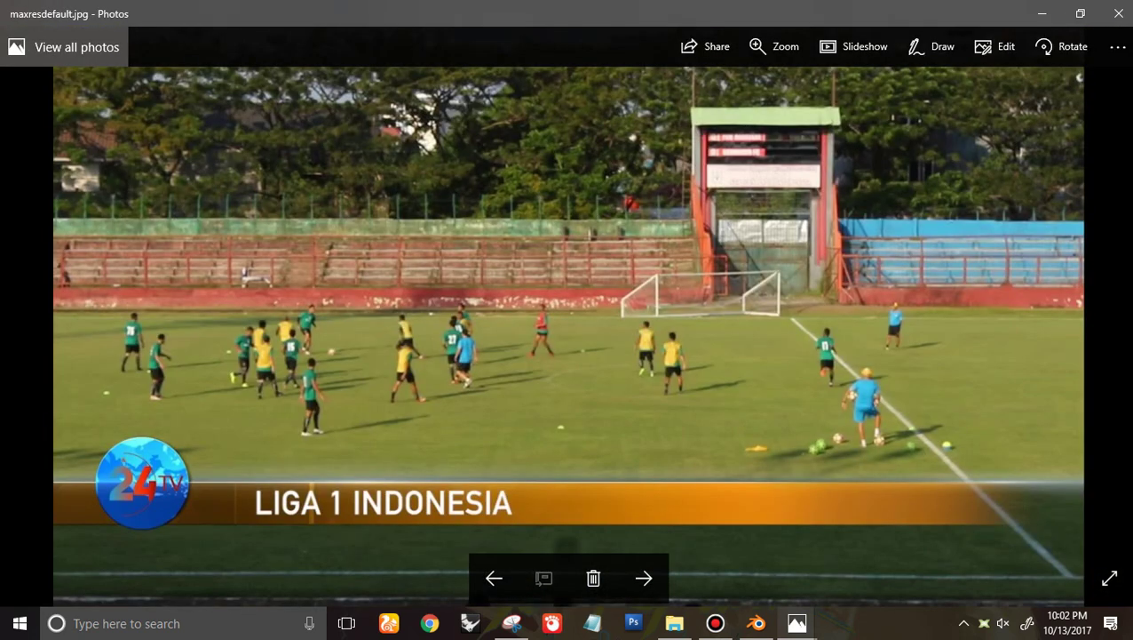
Load wall.png as the wall's texture image and display the 3D view in textured shading
left_click(756, 622)
left_click(653, 163)
left_click(1095, 74)
scroll(367, 483, "up", 2)
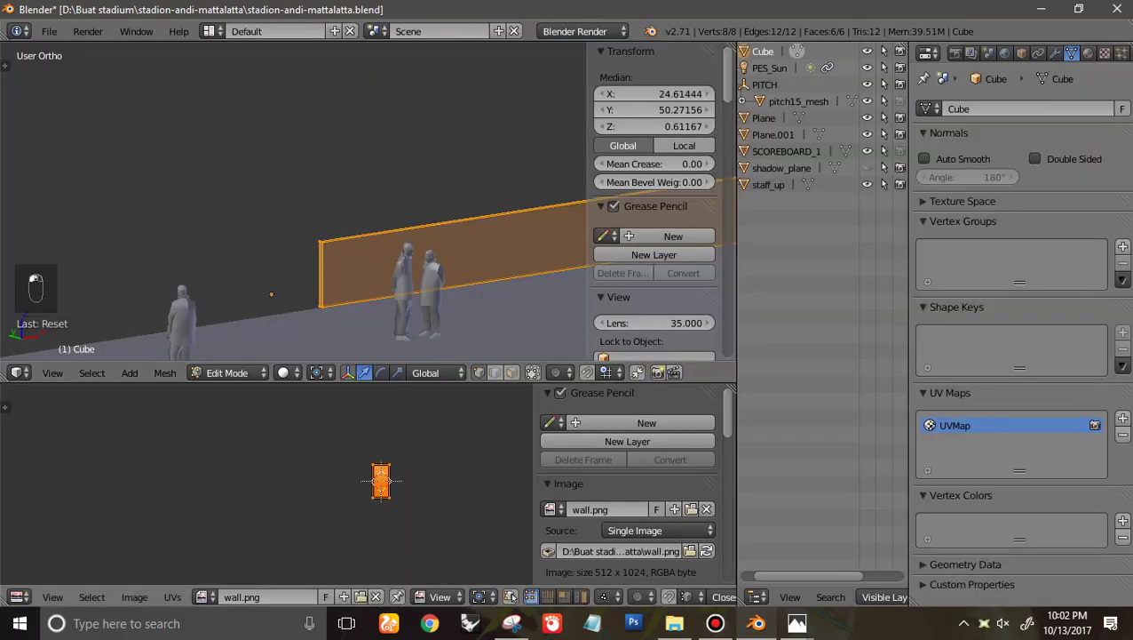
left_click(289, 373)
left_click(313, 297)
scroll(355, 231, "up", 5)
mouse_move(355, 231)
middle_mouse_down()
mouse_move(329, 231)
mouse_move(311, 214)
middle_mouse_up()
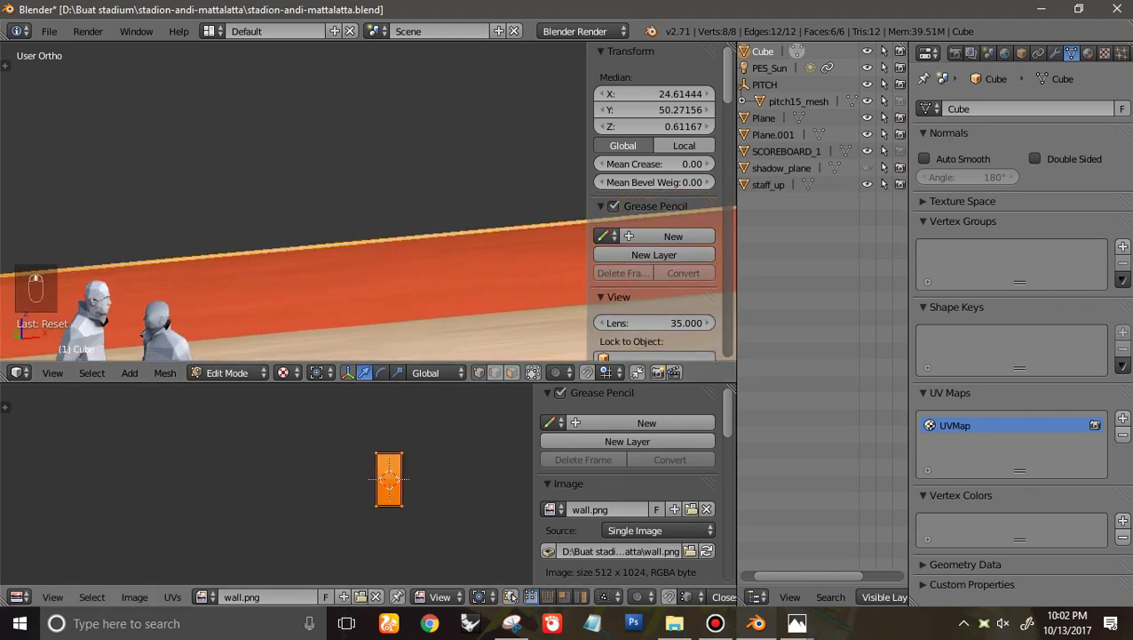
Mirror the wall's UVs along Y
middle_click_drag(401, 476, 335, 473)
scroll(334, 473, "up", 1)
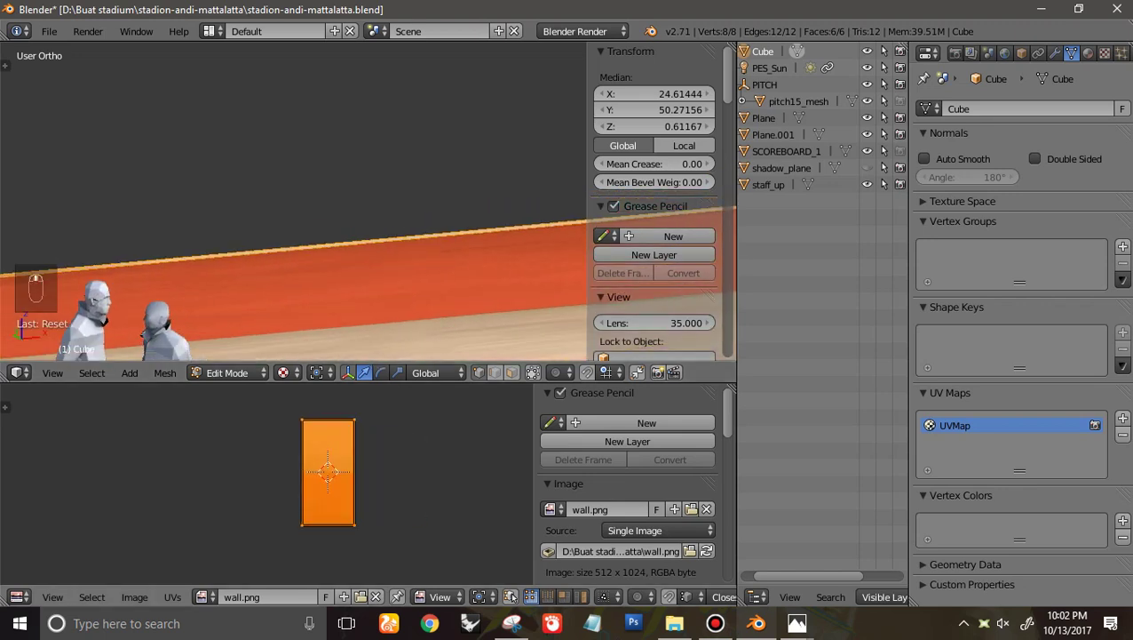
key("ctrl+m")
key("y")
left_click(368, 480)
scroll(367, 481, "down", 2)
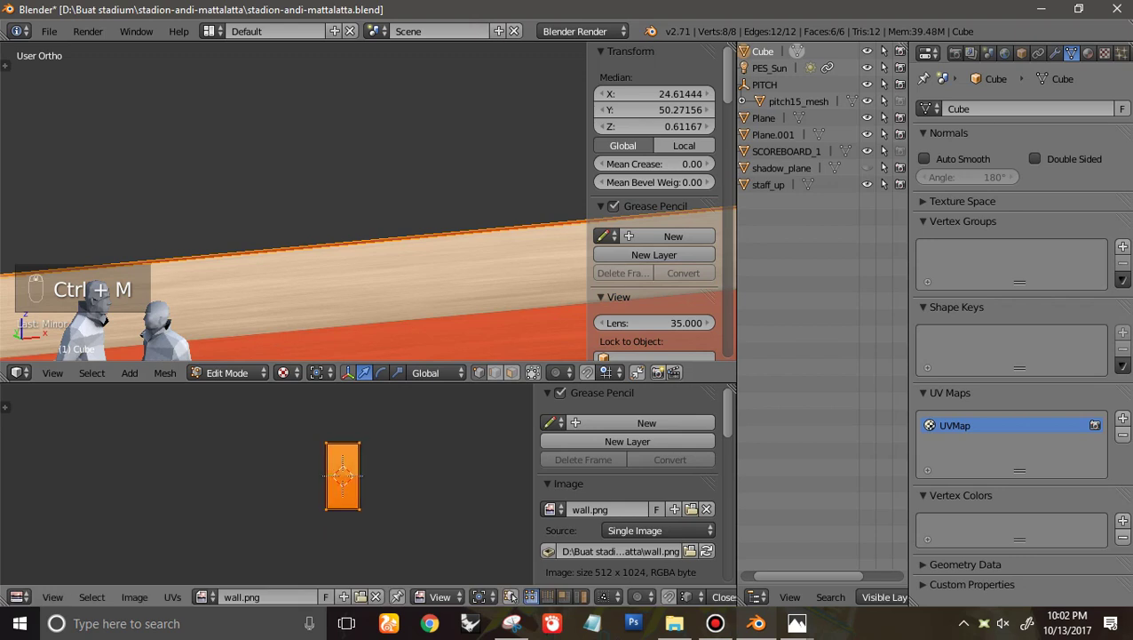
Move the wall's upper UV vertices down along Y so the UVs cover only the red half of wall.png
key("a")
key("c")
left_click_drag(375, 440, 304, 440)
right_click(304, 440)
scroll(304, 440, "up", 2)
key("g")
key("y")
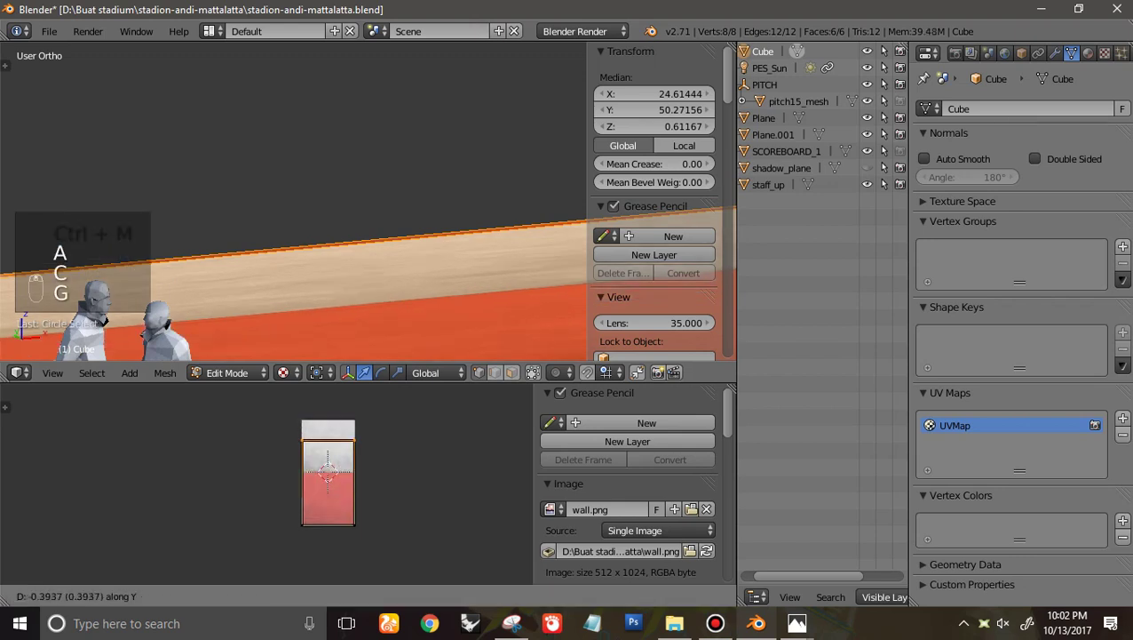
left_click(369, 485)
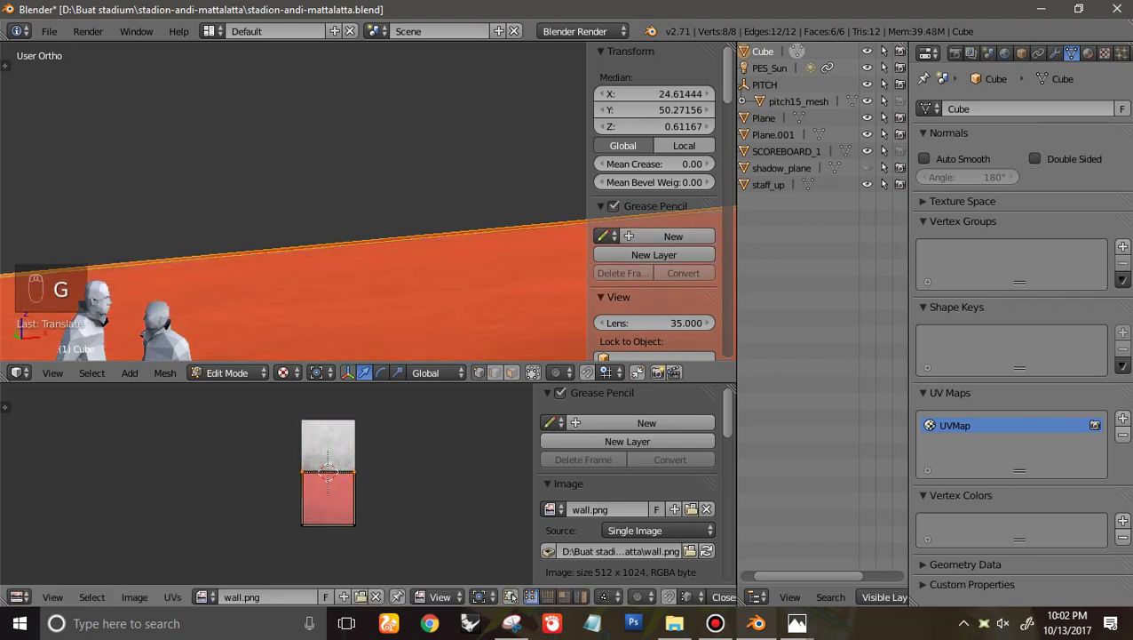
Nudge the upper UV vertices down along Y by about 0.012, just inside the red area
scroll(368, 485, "up", 4)
scroll(369, 483, "up", 2)
key("g")
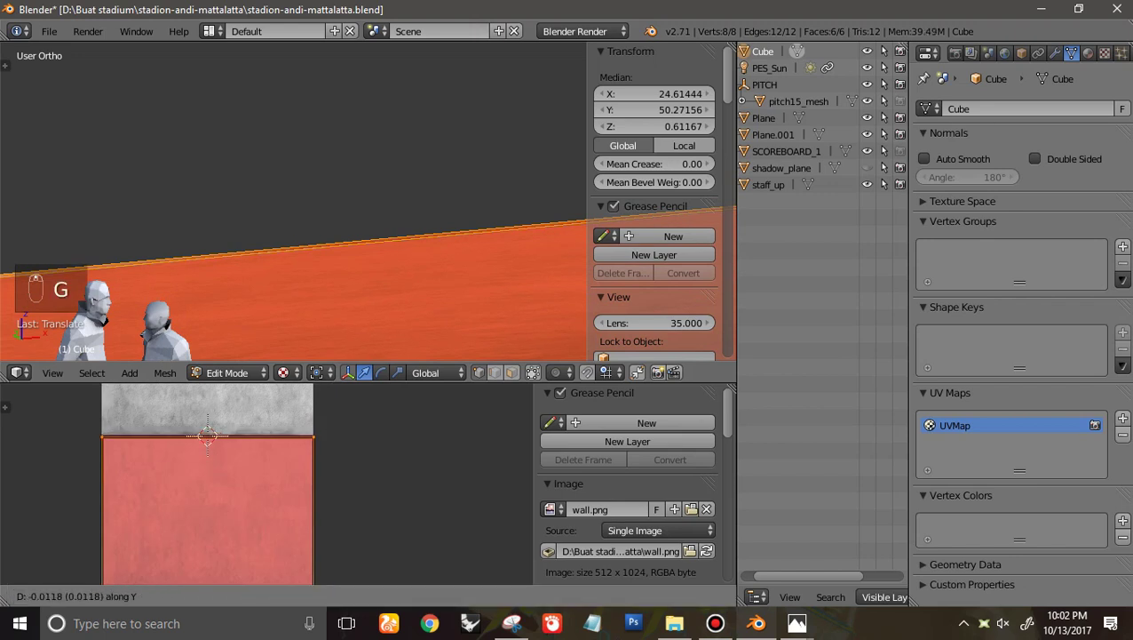
left_click(369, 485)
scroll(369, 484, "down", 4)
scroll(369, 202, "down", 5)
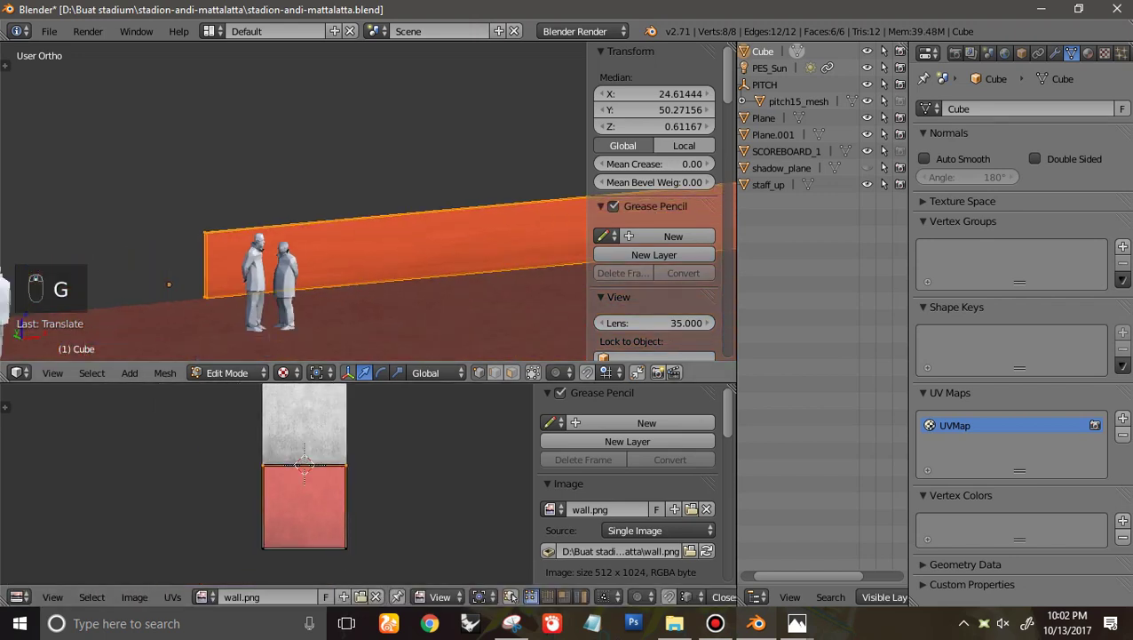
scroll(369, 203, "down", 1)
Stretch the wall's UVs horizontally by moving their right-hand vertices about 13.2 along X, tiling the red texture
key("a")
key("c")
right_click(373, 444)
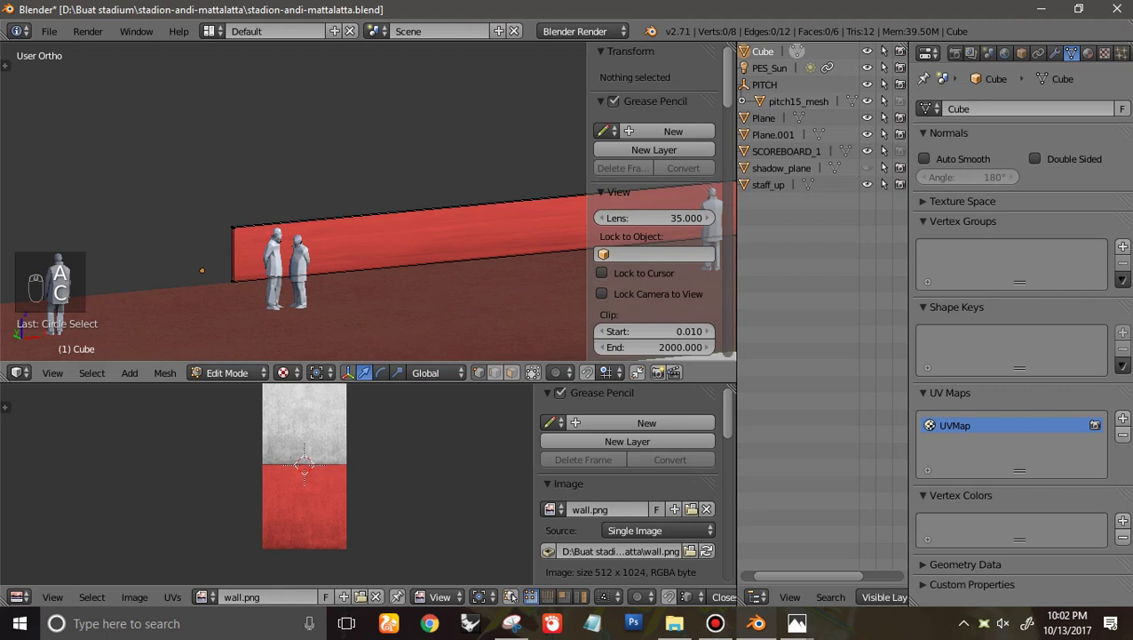
key("a")
key("a")
key("c")
left_click_drag(366, 471, 353, 548)
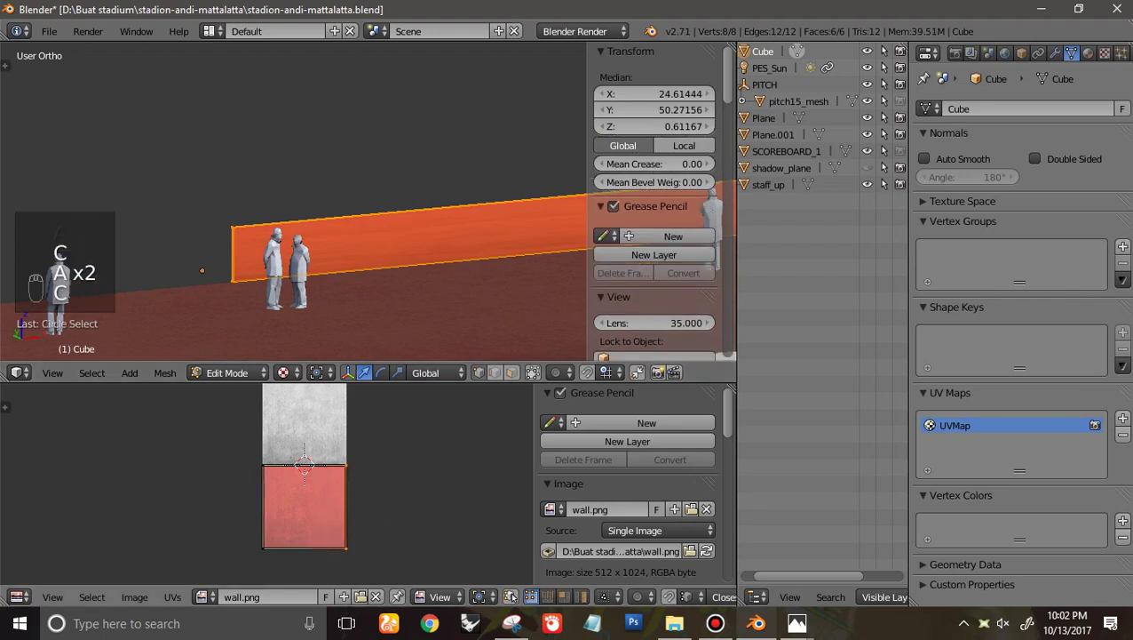
right_click(352, 548)
scroll(353, 548, "down", 2)
key("g")
key("x")
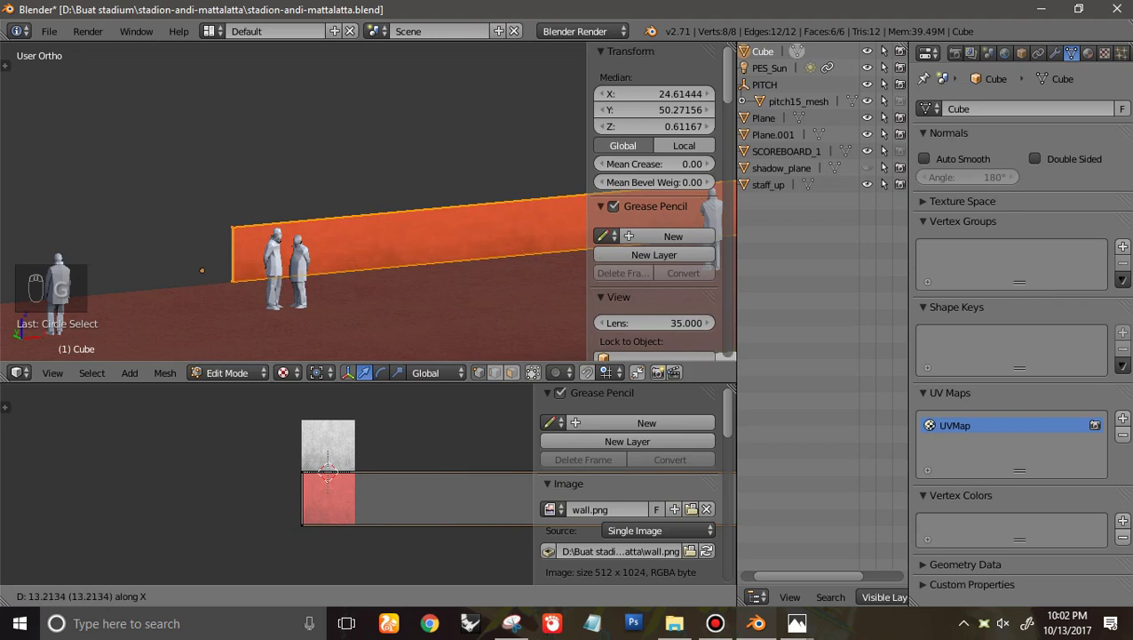
left_click(374, 515)
Leave mesh editing and examine how the red texture repeats along the wall in perspective view
scroll(369, 484, "down", 2)
scroll(368, 201, "down", 1)
key("Tab")
middle_click_drag(369, 240, 304, 270)
scroll(262, 245, "up", 4)
key("KP_5")
scroll(369, 213, "down", 6)
scroll(371, 220, "down", 1)
scroll(347, 233, "up", 3)
Select the wall's two end faces in wireframe and delete them
key("Tab")
key("KP_3")
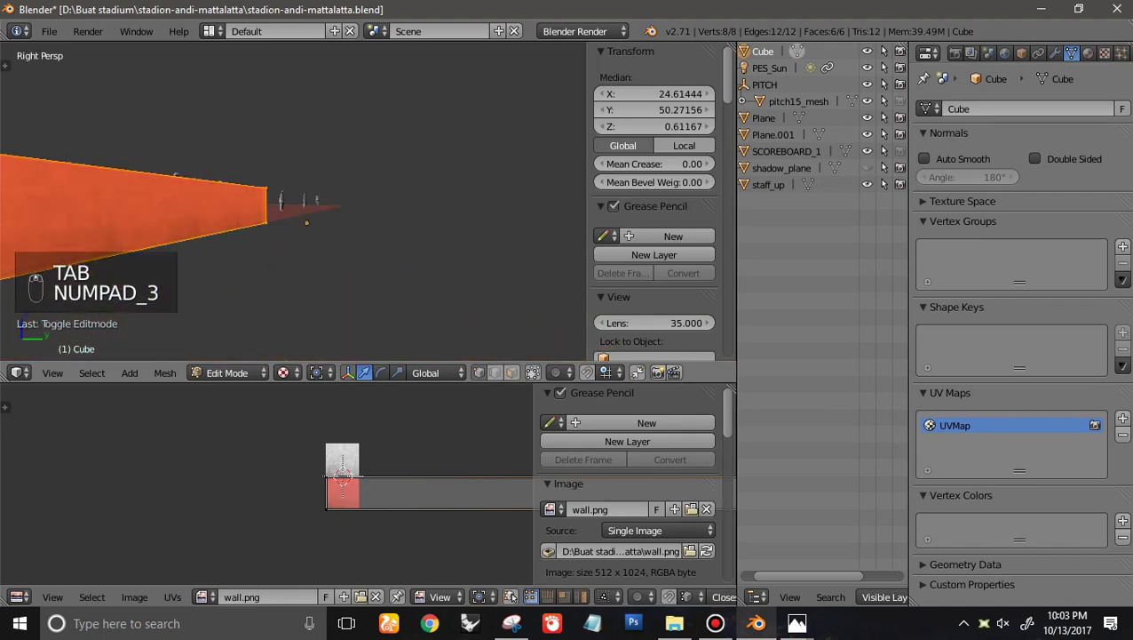
key("KP_5")
key("z")
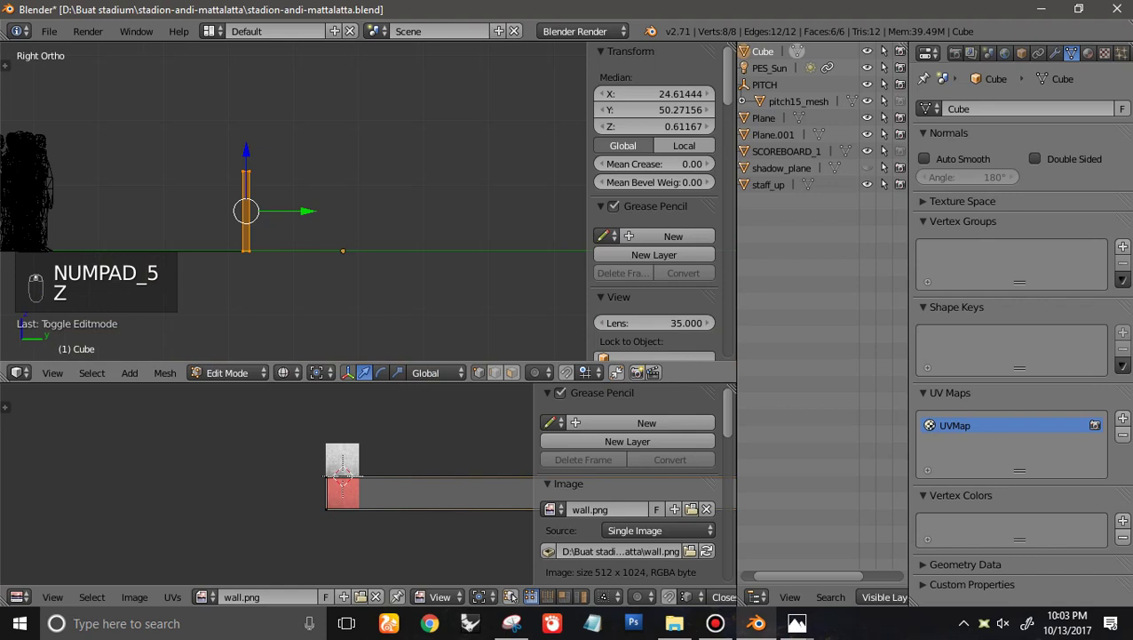
middle_click_drag(311, 214, 365, 230)
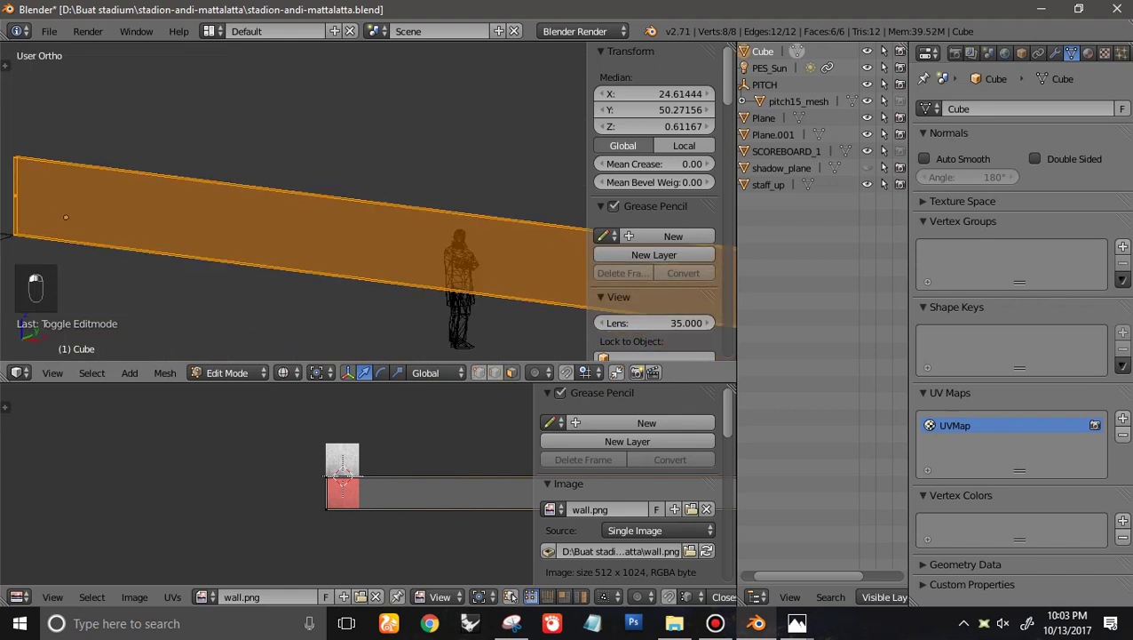
right_click(15, 196)
scroll(294, 201, "down", 11)
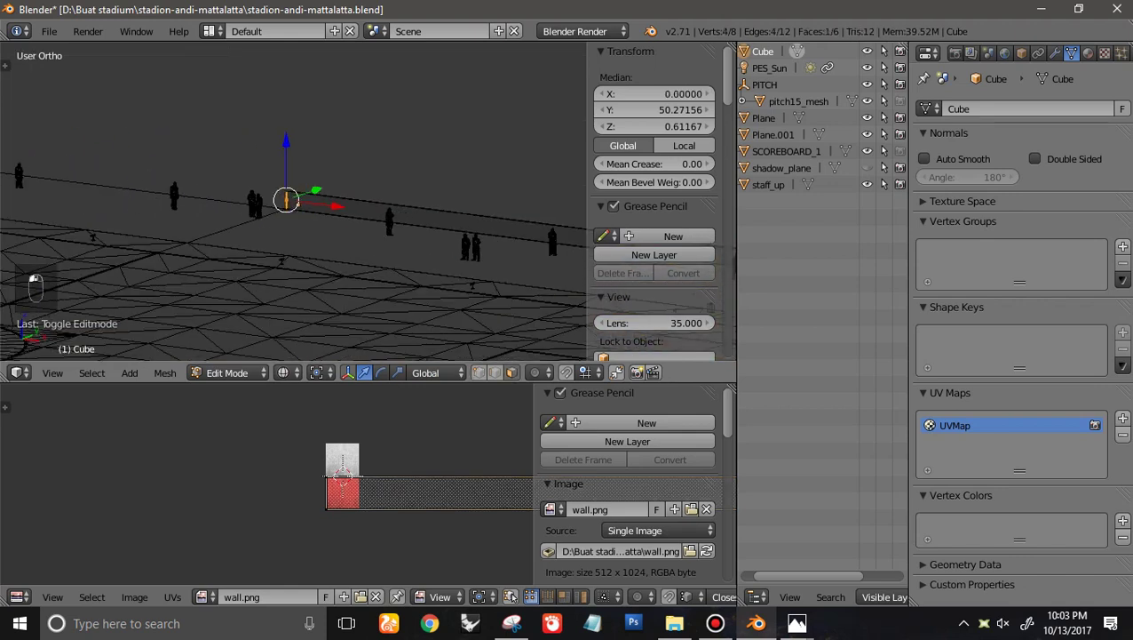
scroll(293, 202, "up", 10, "ctrl")
scroll(293, 202, "up", 5)
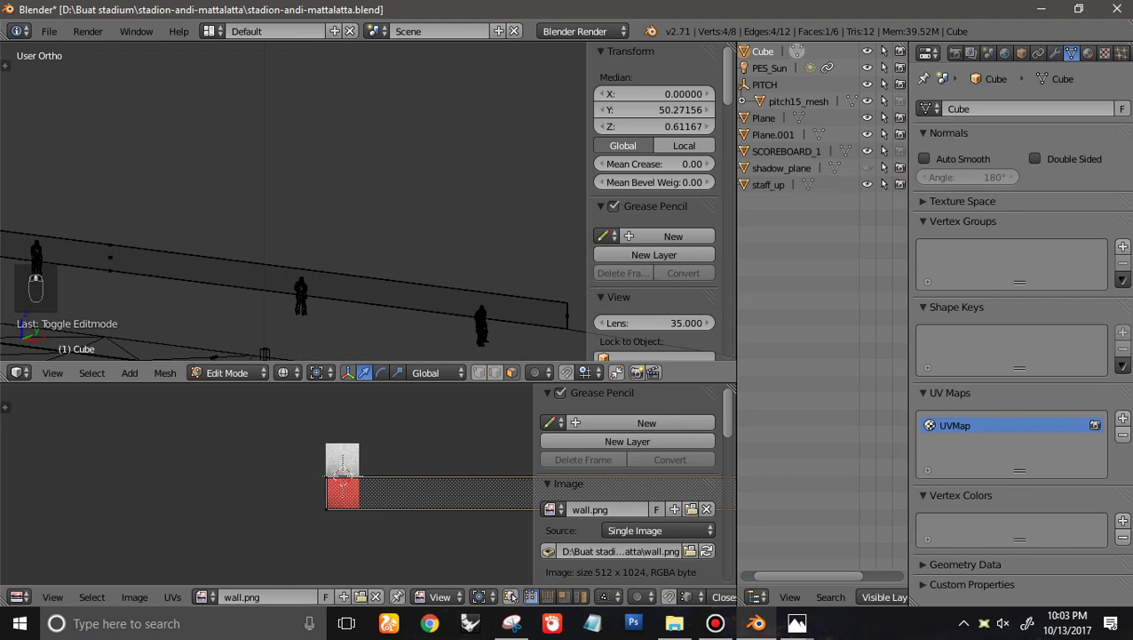
key("Delete")
left_click(560, 319)
Select the wall's bottom face in side view and delete it
middle_click_drag(560, 319, 551, 304)
key("KP_3")
scroll(293, 201, "down", 7, "ctrl")
scroll(293, 201, "up", 5)
right_click(123, 243)
key("Delete")
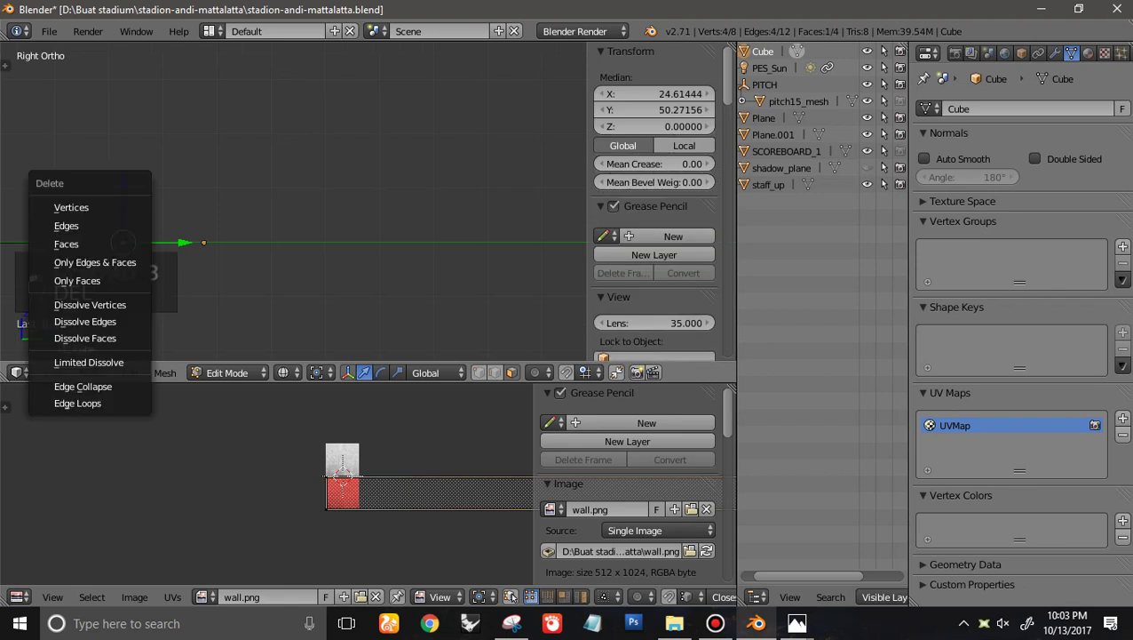
left_click(126, 243)
scroll(125, 242, "down", 4, "ctrl")
scroll(125, 242, "up", 3)
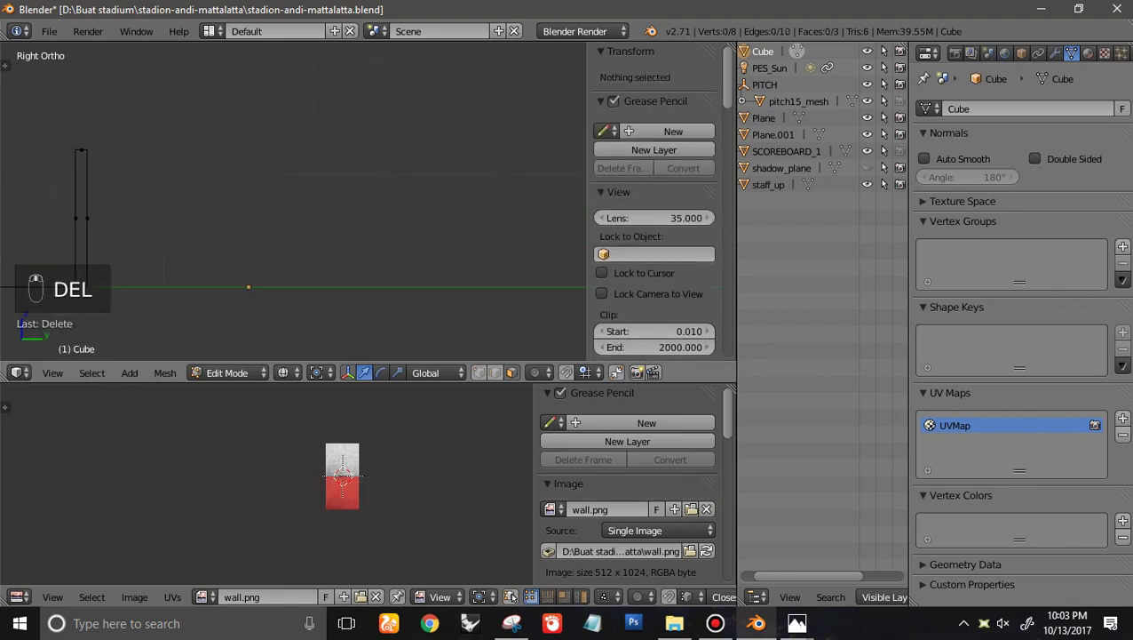
left_click(81, 149)
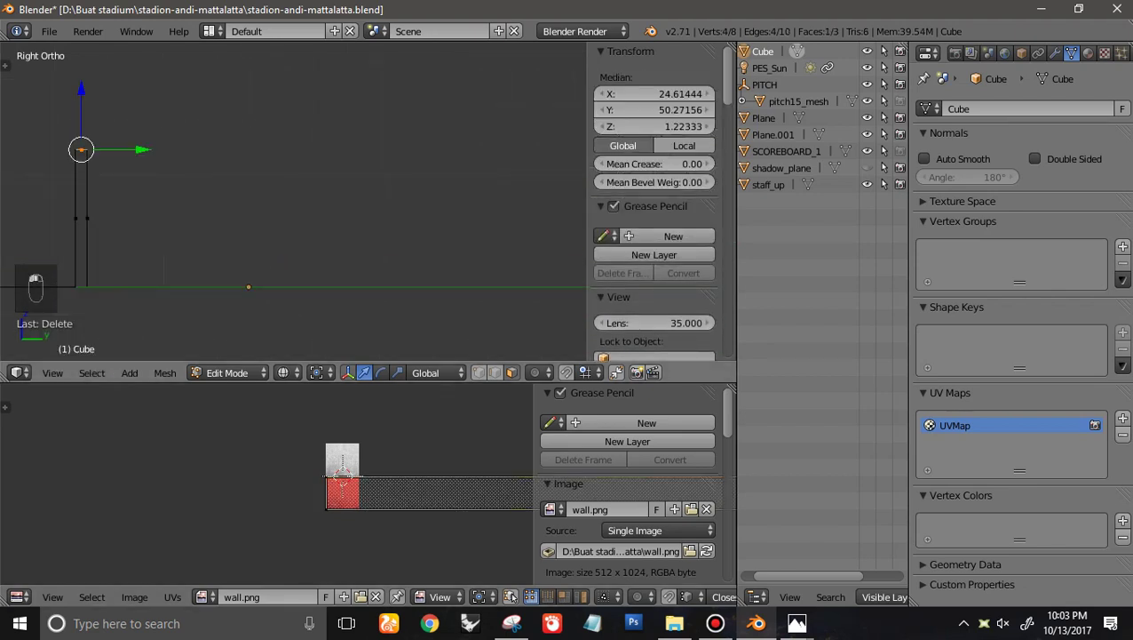
middle_click_drag(82, 151, 121, 160)
scroll(124, 169, "down", 4)
right_click(163, 201)
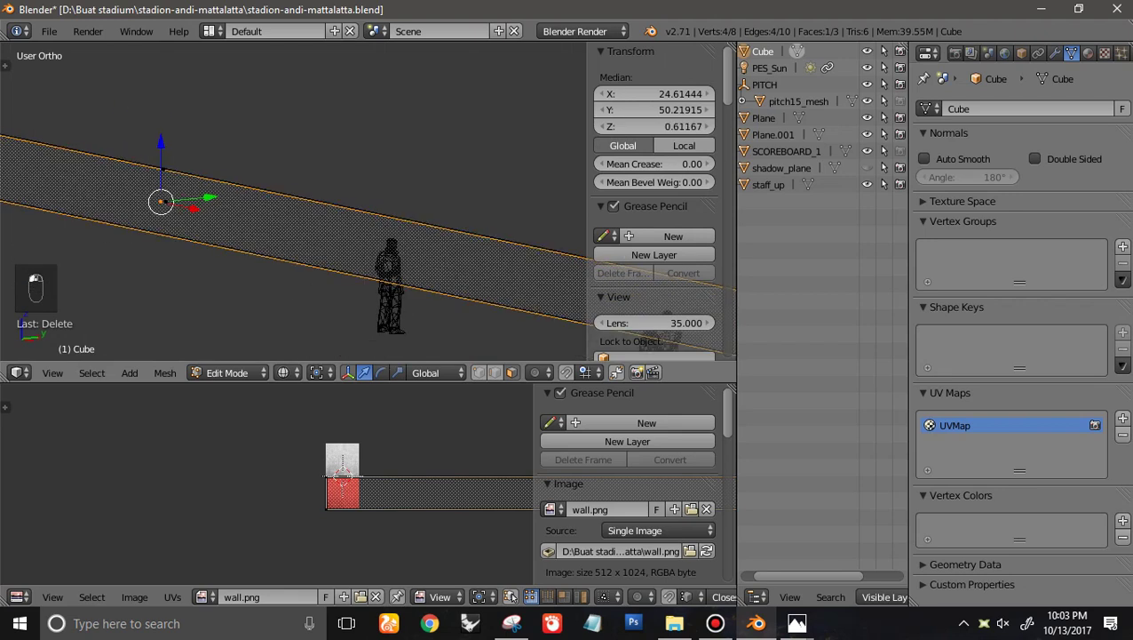
right_click(163, 170, "shift")
key("u")
middle_click_drag(275, 187, 493, 235)
scroll(493, 236, "up", 4)
key("a")
Select the wall's top face together with its pitch-facing side face, and display the model with textured shading
right_click(223, 281)
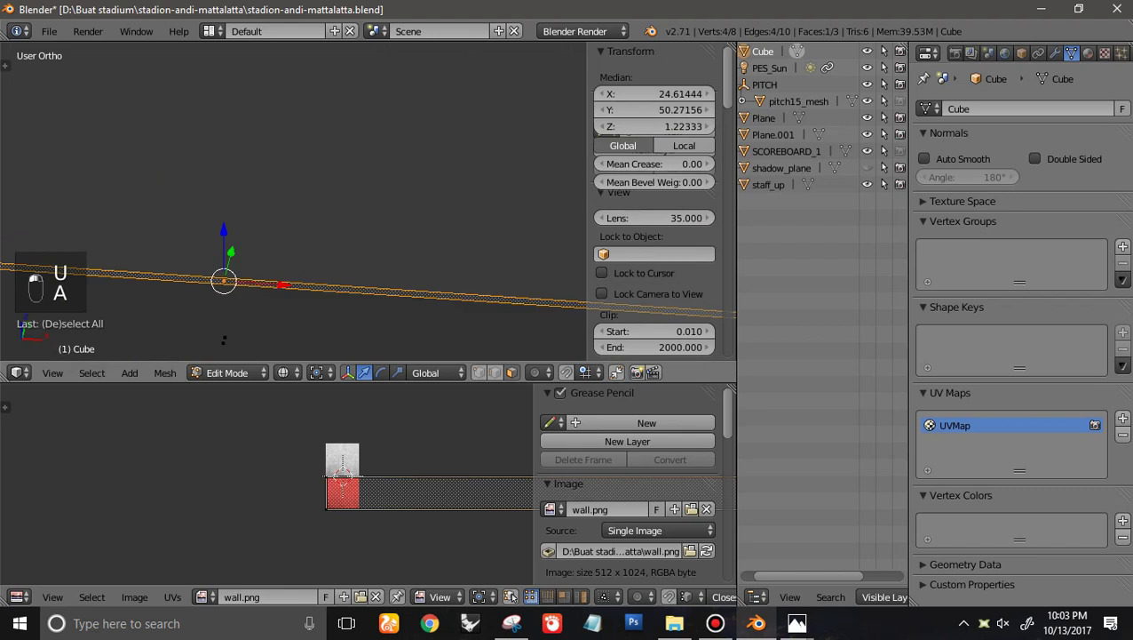
scroll(223, 280, "down", 3, "shift")
right_click(224, 280, "shift")
key("z")
middle_click_drag(224, 280, 208, 279)
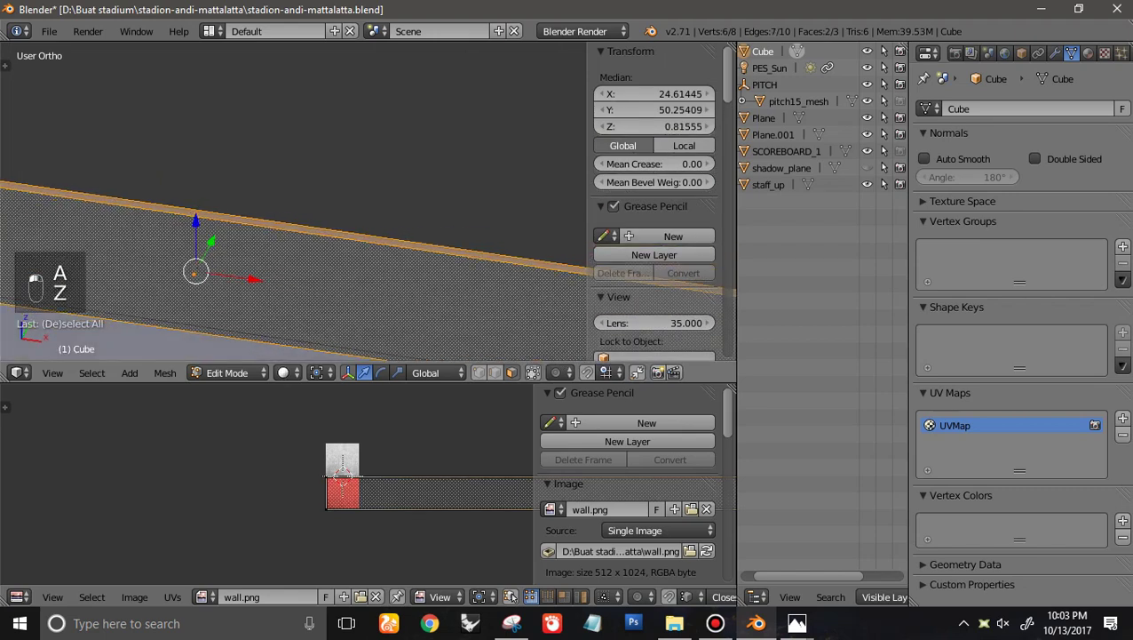
scroll(355, 484, "up", 4)
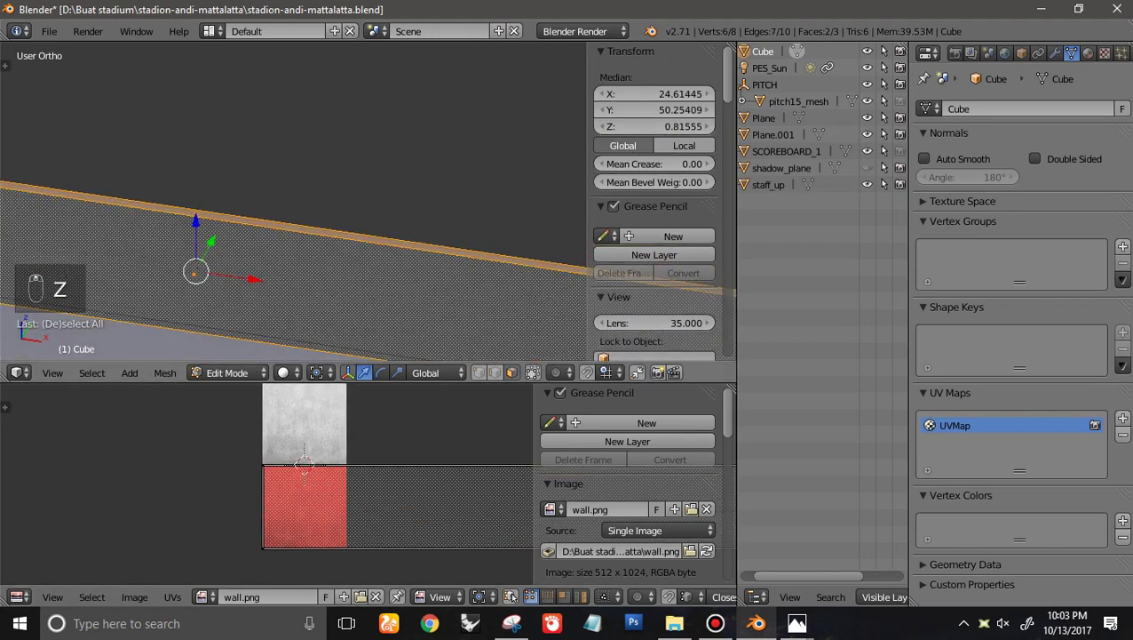
left_click(289, 373)
left_click(313, 298)
scroll(313, 285, "down", 3, "ctrl")
scroll(313, 285, "up", 1)
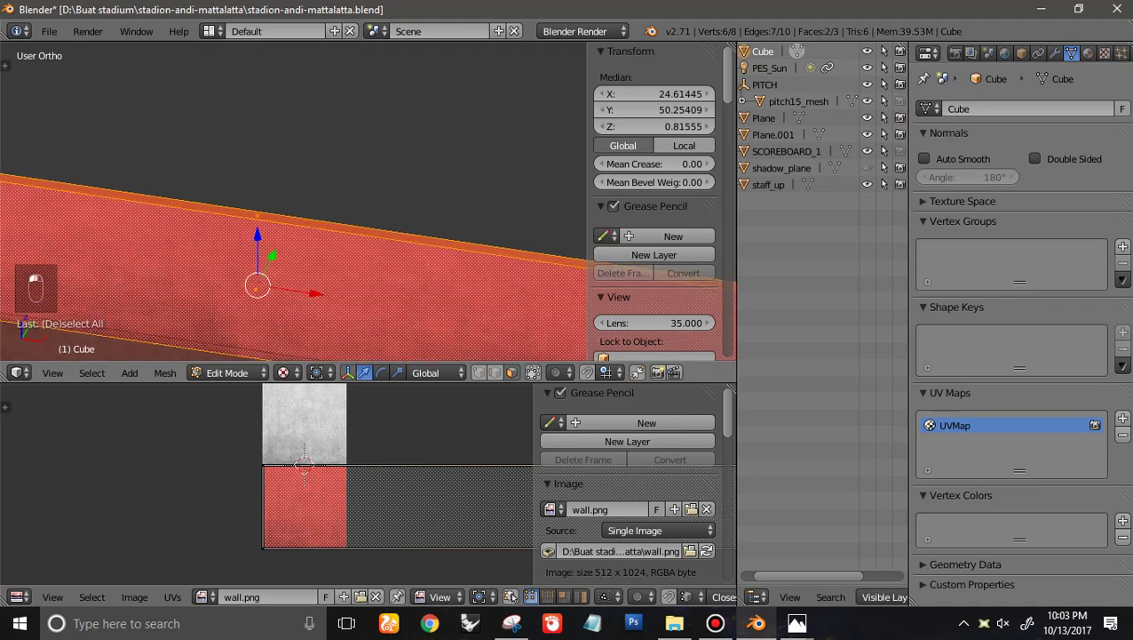
Unwrap the selected top and side faces with Follow Active Quads, using the Length Average edge mode
scroll(312, 284, "up", 2)
middle_click_drag(313, 284, 297, 294)
scroll(298, 294, "up", 1)
scroll(297, 294, "down", 2, "ctrl")
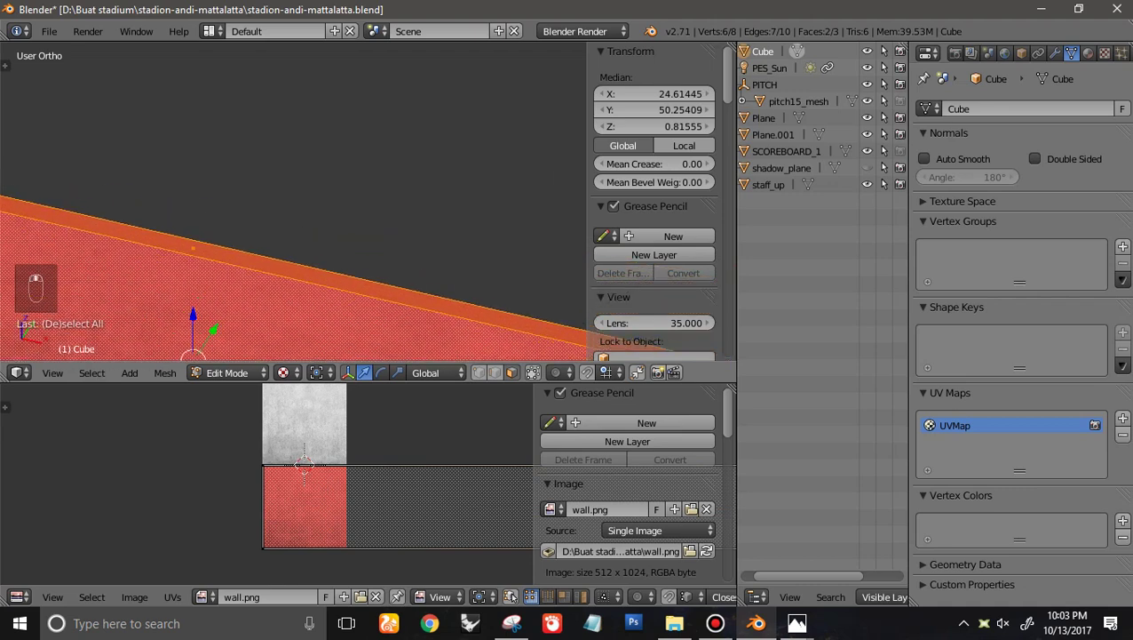
key("u")
left_click(178, 122)
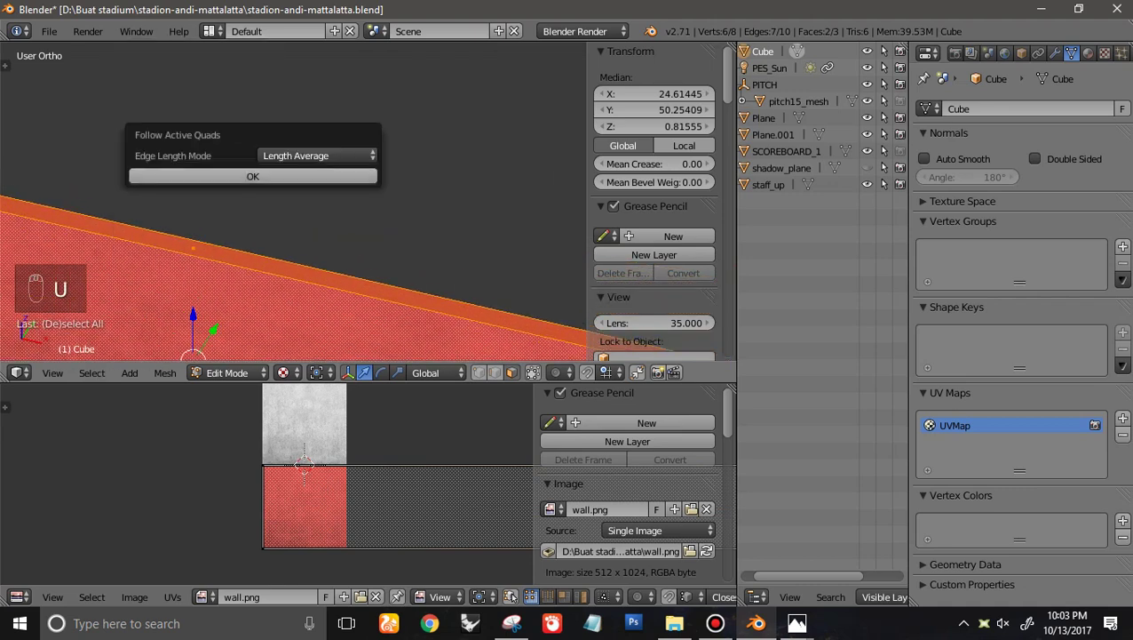
left_click(253, 176)
scroll(303, 462, "down", 3)
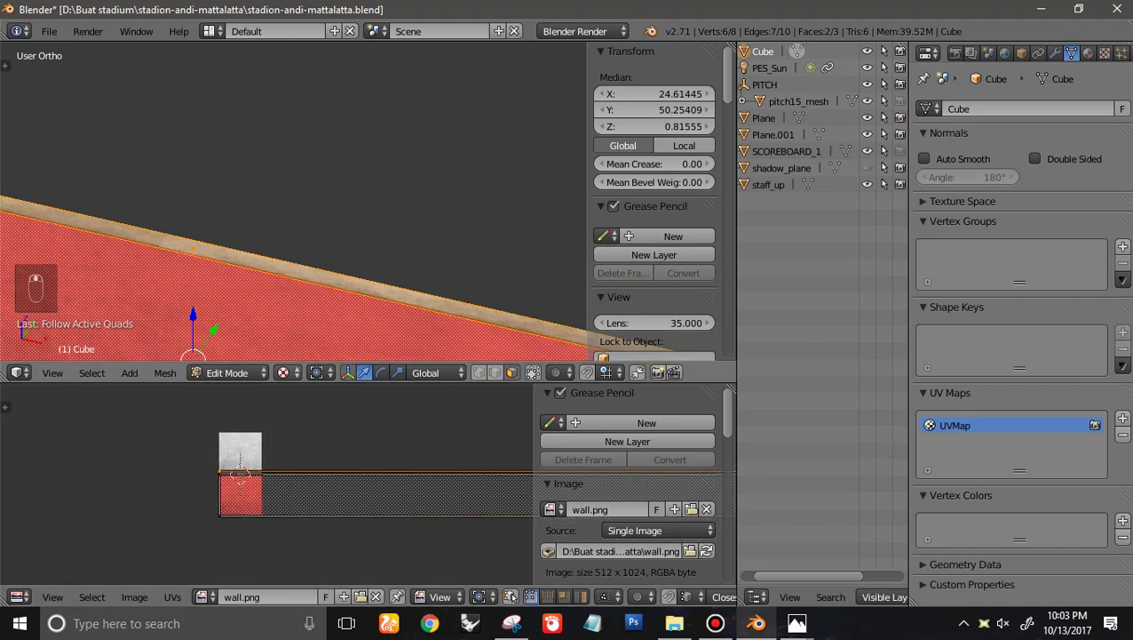
Select only the wall's top face, reposition its UV strip on the wall texture, and leave mesh editing
right_click(197, 251)
scroll(374, 484, "up", 3)
key("a")
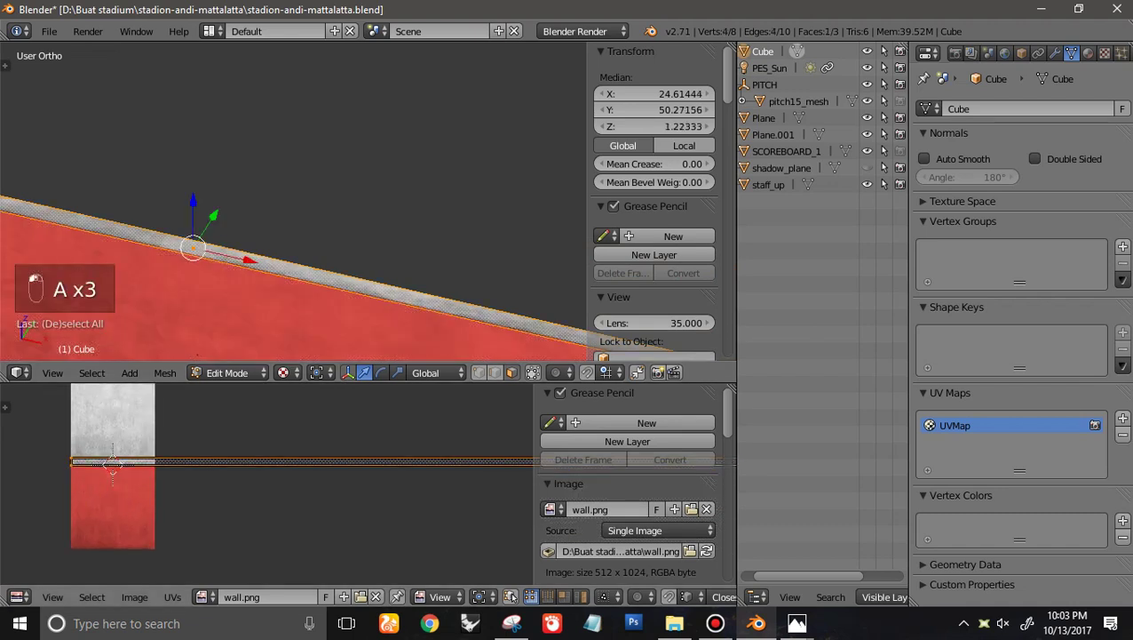
key("g")
left_click(373, 484)
key("Tab")
mouse_move(382, 240)
middle_mouse_down()
mouse_move(151, 167)
mouse_move(19, 208)
middle_mouse_up()
Divide the wall along its length with 18 evenly spaced loop cuts
key("z")
scroll(368, 202, "down", 6)
mouse_move(266, 209)
middle_mouse_down()
mouse_move(408, 195)
mouse_move(276, 209)
mouse_move(102, 198)
middle_mouse_up()
scroll(368, 201, "down", 6)
key("Tab")
key("z")
scroll(369, 202, "up", 4)
key("a")
scroll(369, 202, "down", 2)
key("ctrl+r")
scroll(368, 202, "up", 2)
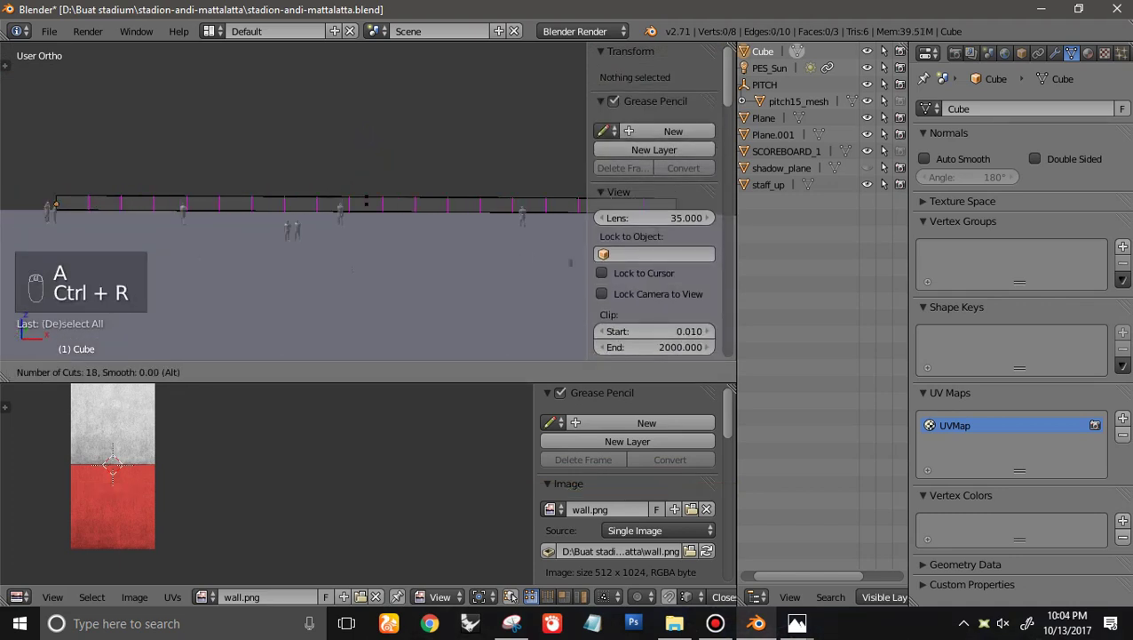
scroll(366, 202, "up", 2)
left_click(366, 202)
left_click(366, 203)
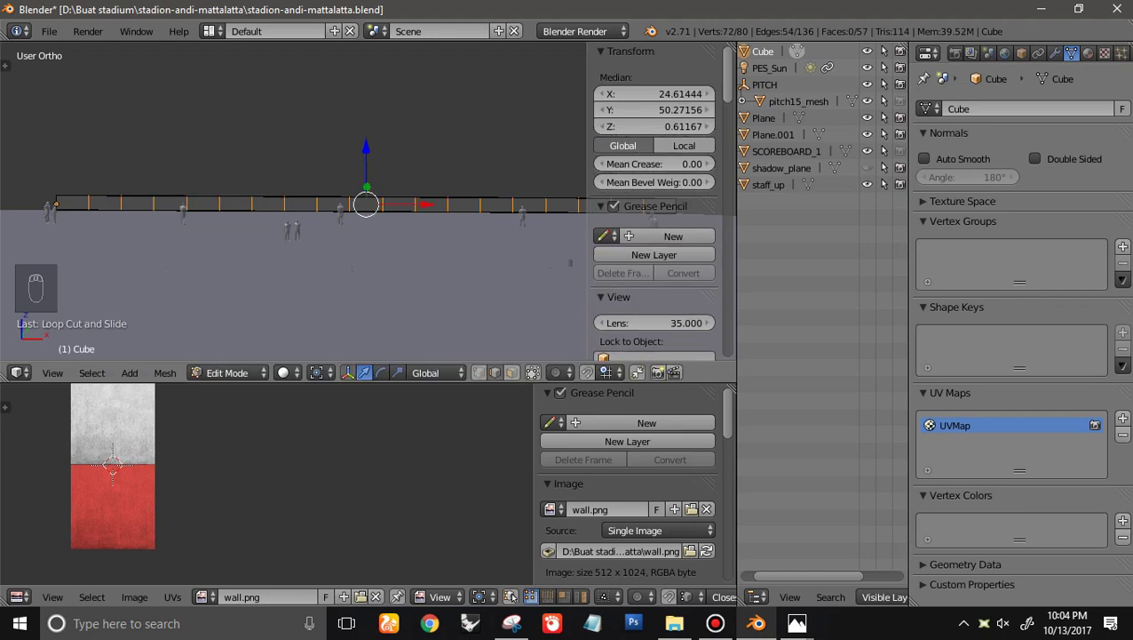
Leave mesh editing, show the stadium in wireframe from above, and save over the existing blend file
key("Tab")
scroll(365, 202, "down", 4)
key("z")
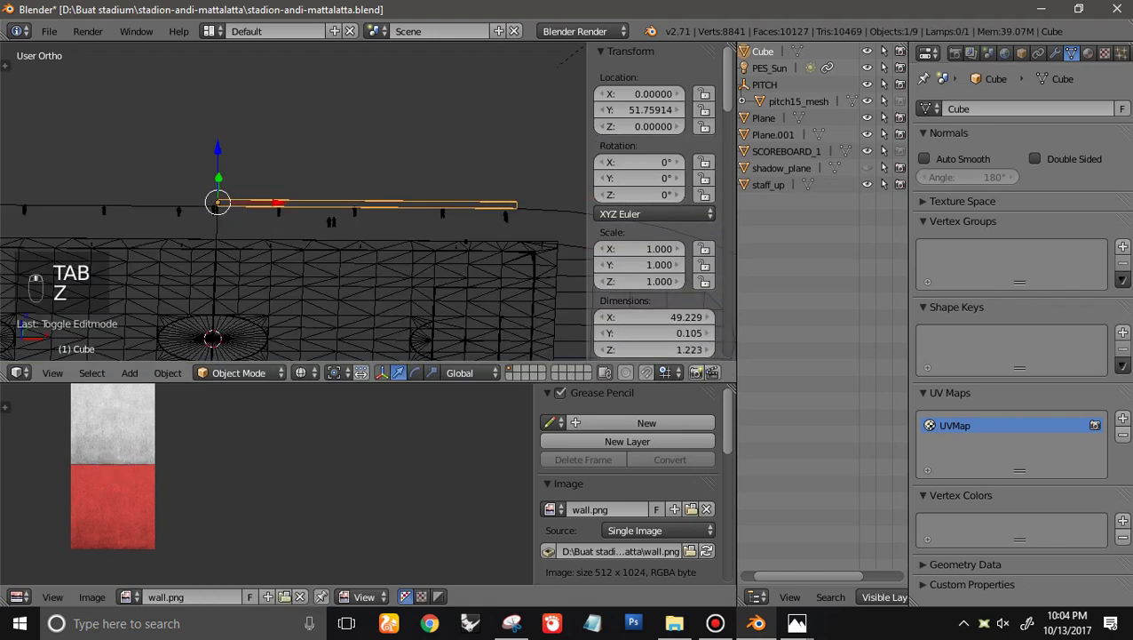
key("KP_7")
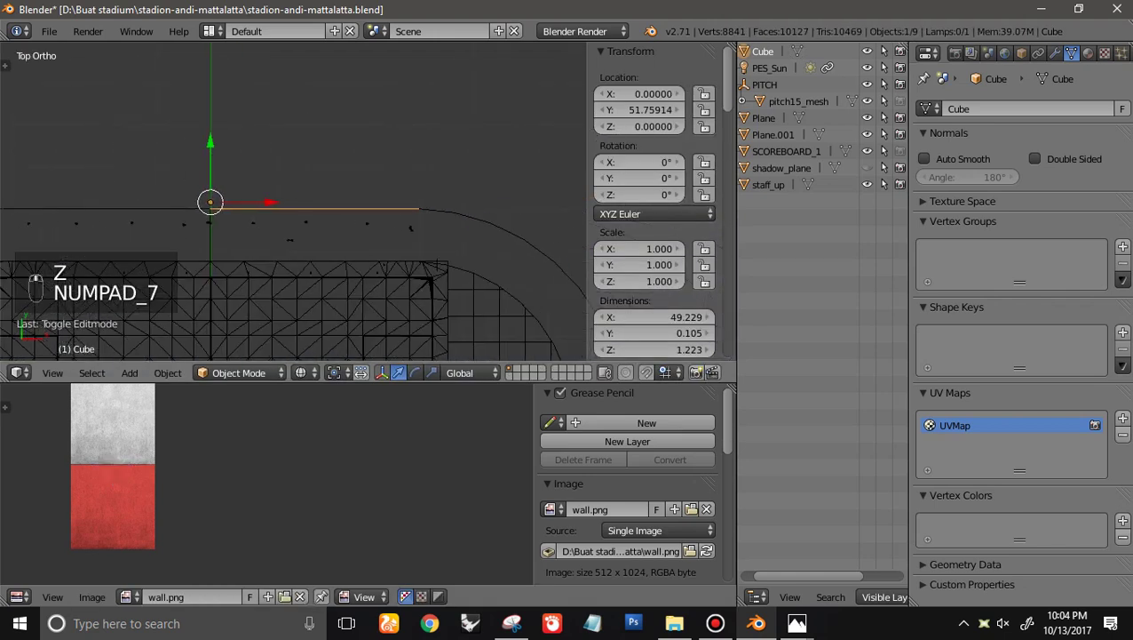
key("ctrl+s")
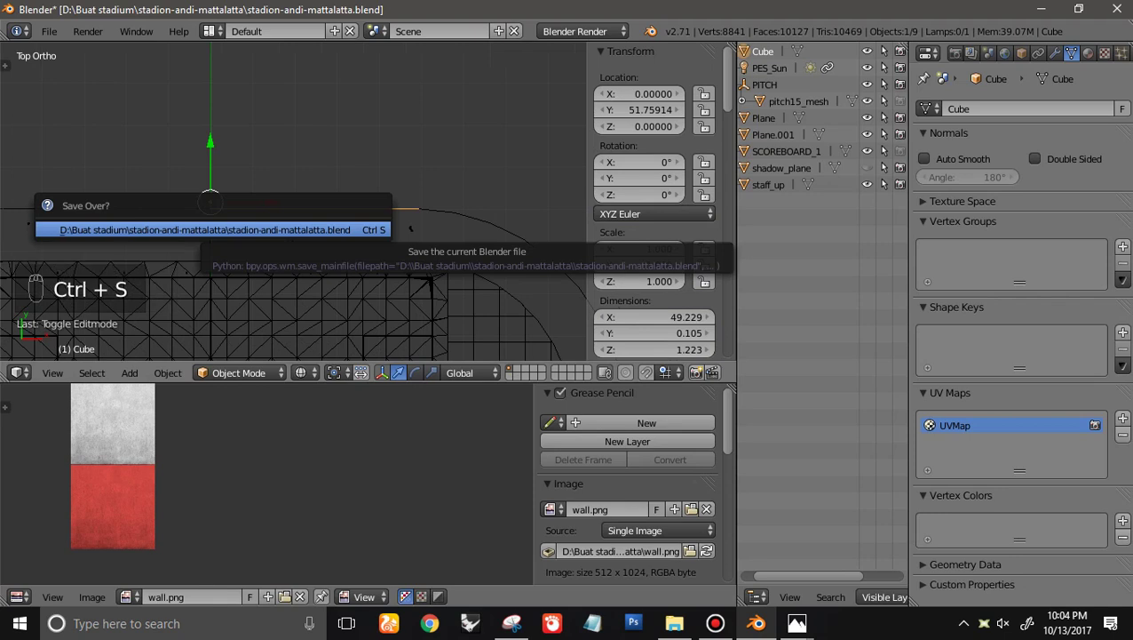
left_click(320, 229)
Set the 3D cursor's X location to 49.2289, copied from the vertex at the wall's end beside the curve
mouse_move(378, 292)
middle_mouse_down("shift")
mouse_move(121, 294)
mouse_move(366, 294)
middle_mouse_up("shift")
scroll(121, 293, "up", 2)
key("Tab")
scroll(366, 293, "up", 6)
right_click(282, 234, "shift")
scroll(281, 233, "up", 2)
right_click(243, 248)
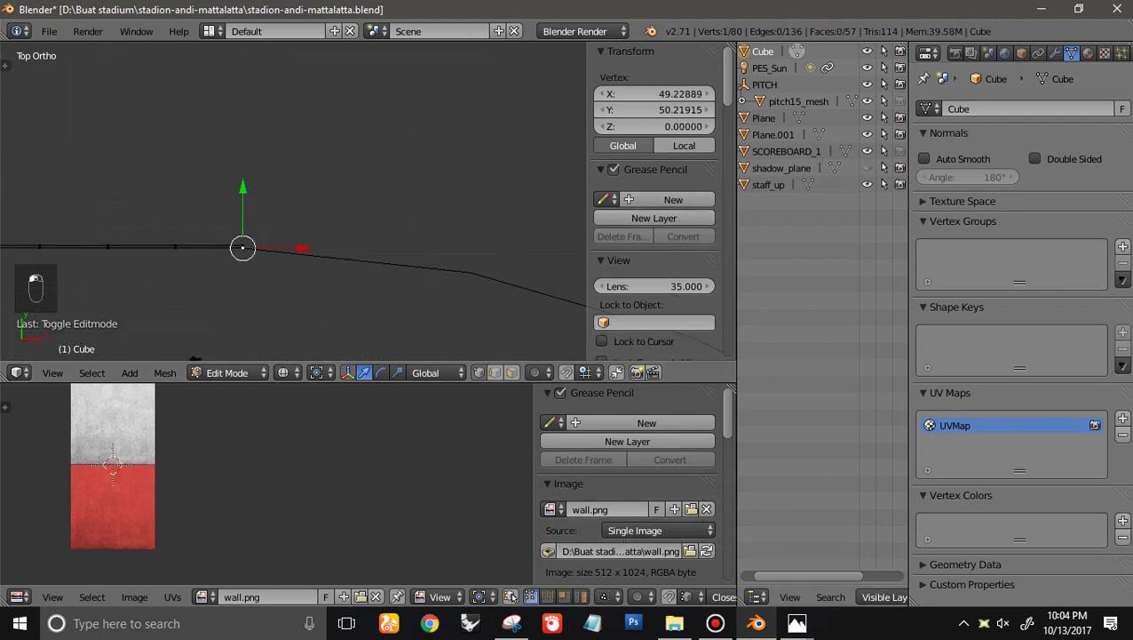
left_click(655, 94)
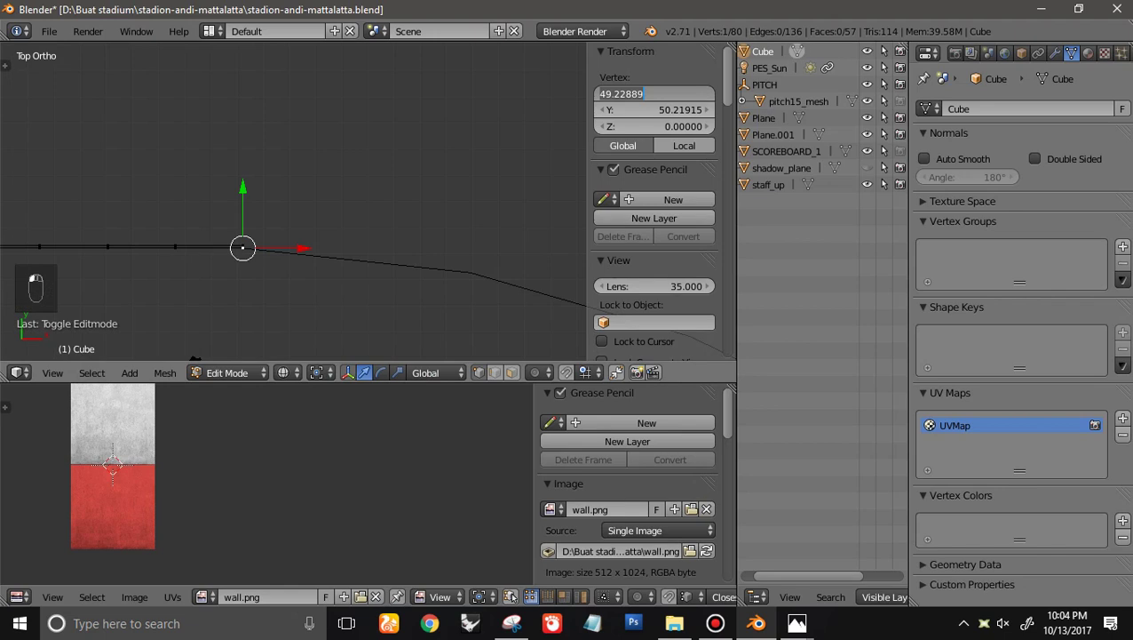
scroll(654, 201, "down", 6)
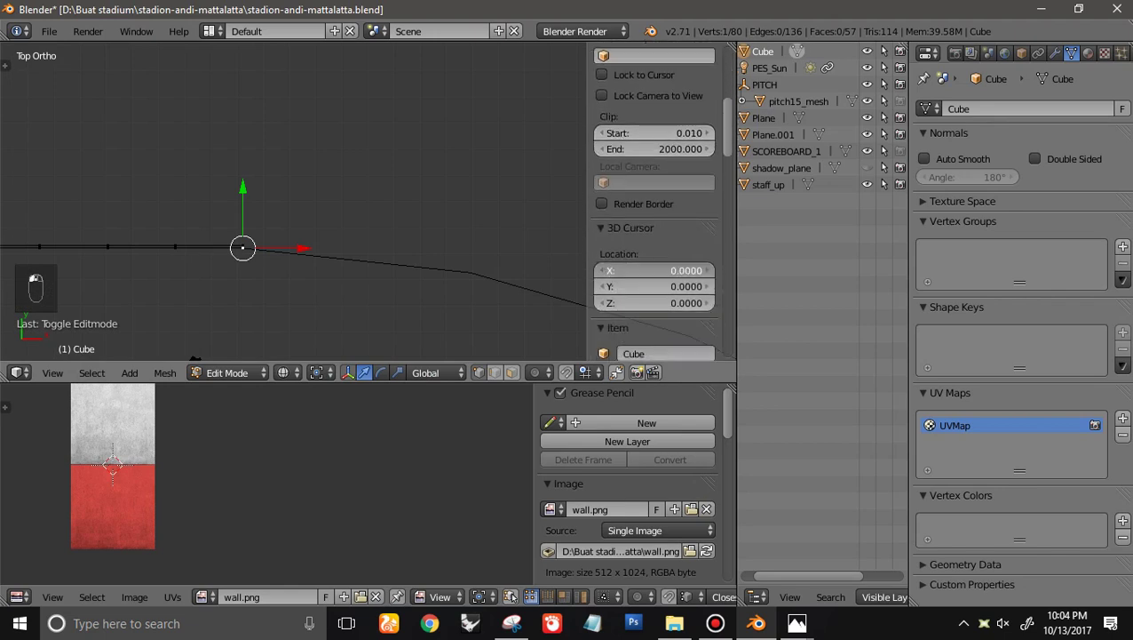
scroll(367, 264, "down", 10)
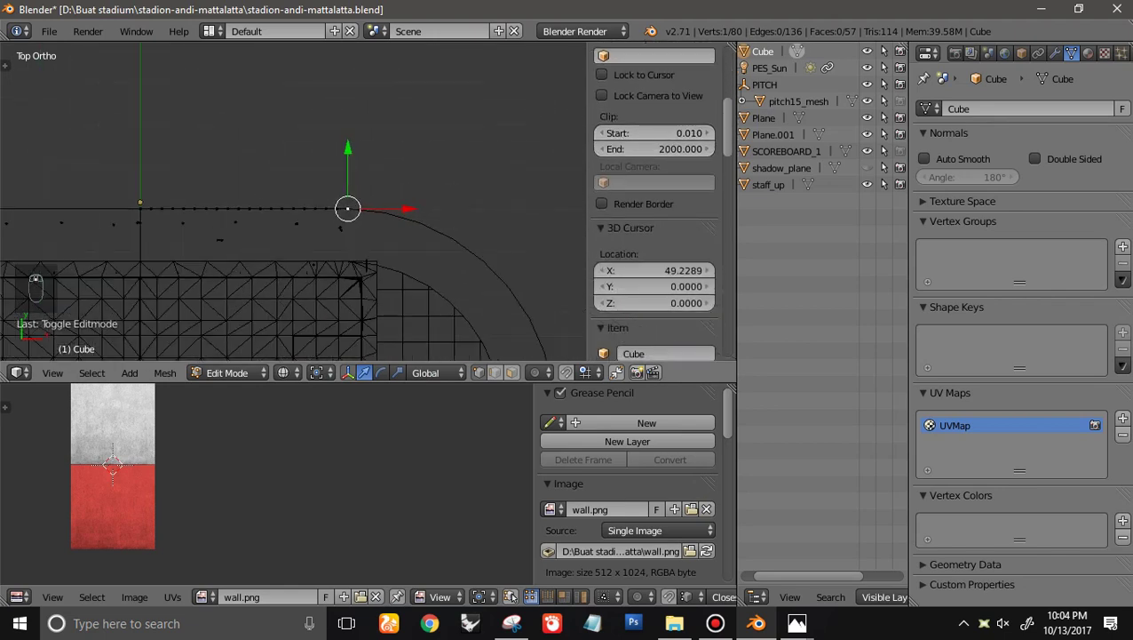
Maximize the 3D view, set the pivot to the 3D cursor, and select the four vertices at the wall's curve end
middle_click_drag(368, 264, 367, 161, "shift")
key("ctrl+Up")
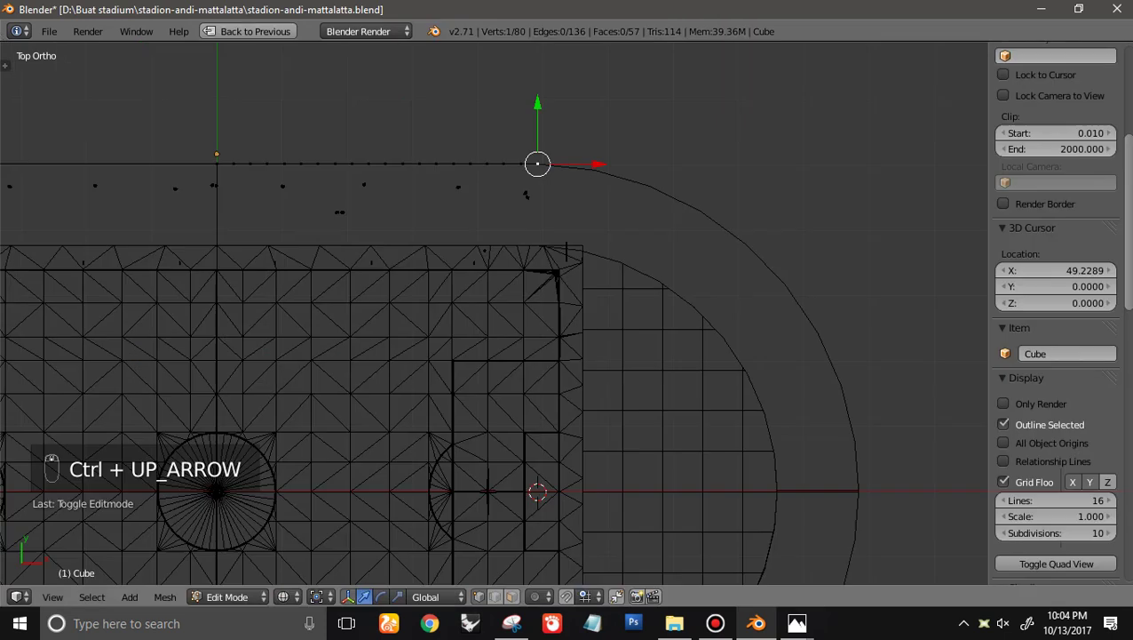
left_click(324, 596)
left_click(347, 558)
middle_click_drag(497, 329, 421, 391, "shift")
scroll(421, 391, "up", 2)
scroll(493, 313, "up", 2)
key("a")
key("c")
left_click(414, 134)
right_click(415, 134)
key("t")
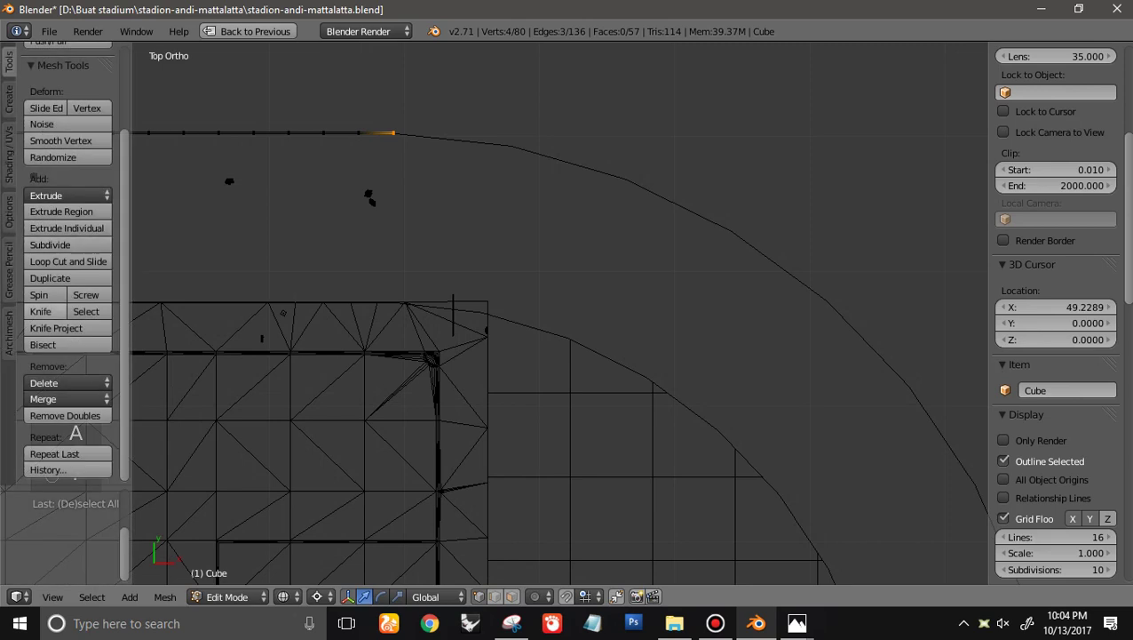
Try spinning the wall's end vertices 90° around the 3D cursor to follow the track's outer curve
left_click(39, 295)
scroll(560, 314, "down", 5)
scroll(560, 314, "up", 3, "ctrl")
scroll(560, 314, "down", 1, "shift")
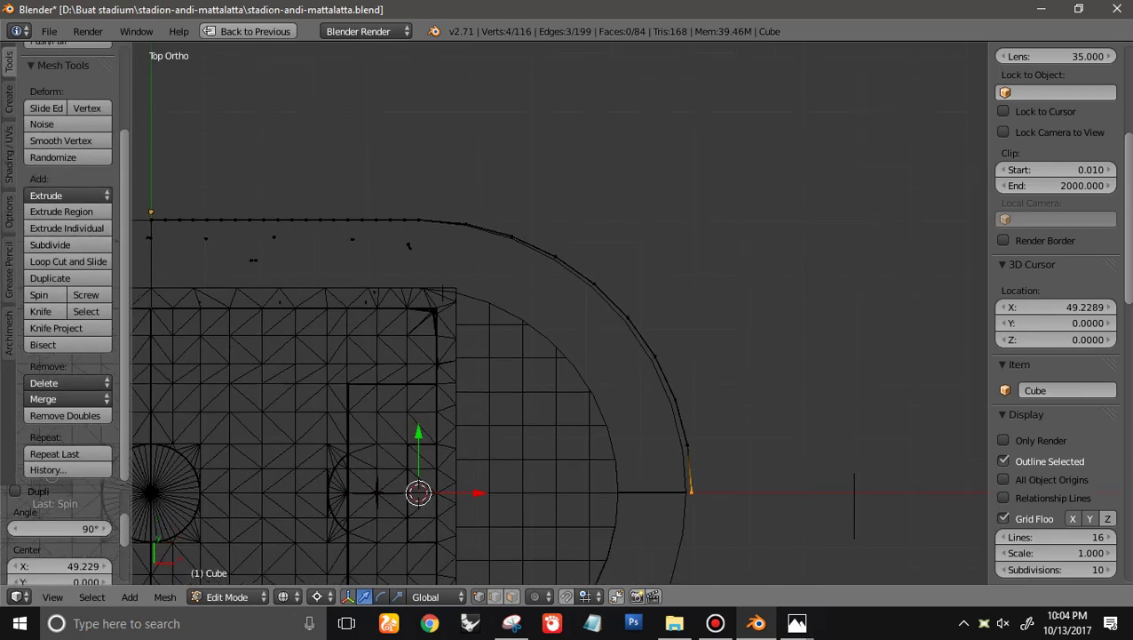
scroll(575, 317, "up", 3)
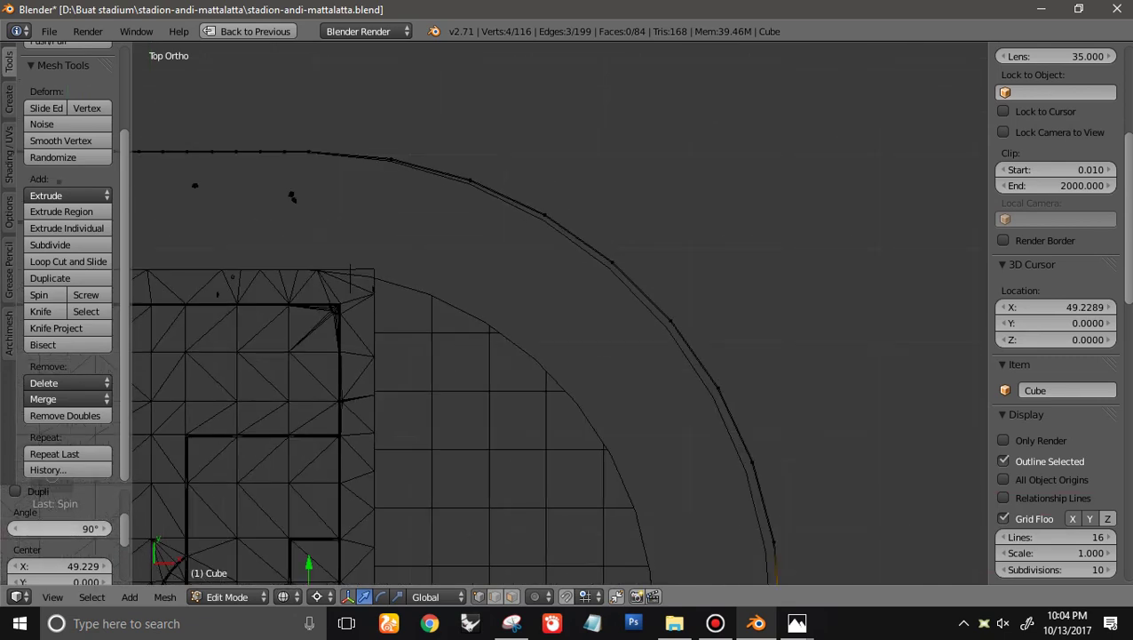
Try raising the spin to 29 steps, and undo the spin
scroll(66, 538, "up", 2)
left_click(104, 537)
left_click(104, 536)
left_click(104, 536)
left_click(104, 537)
left_click(104, 536)
left_click(104, 536)
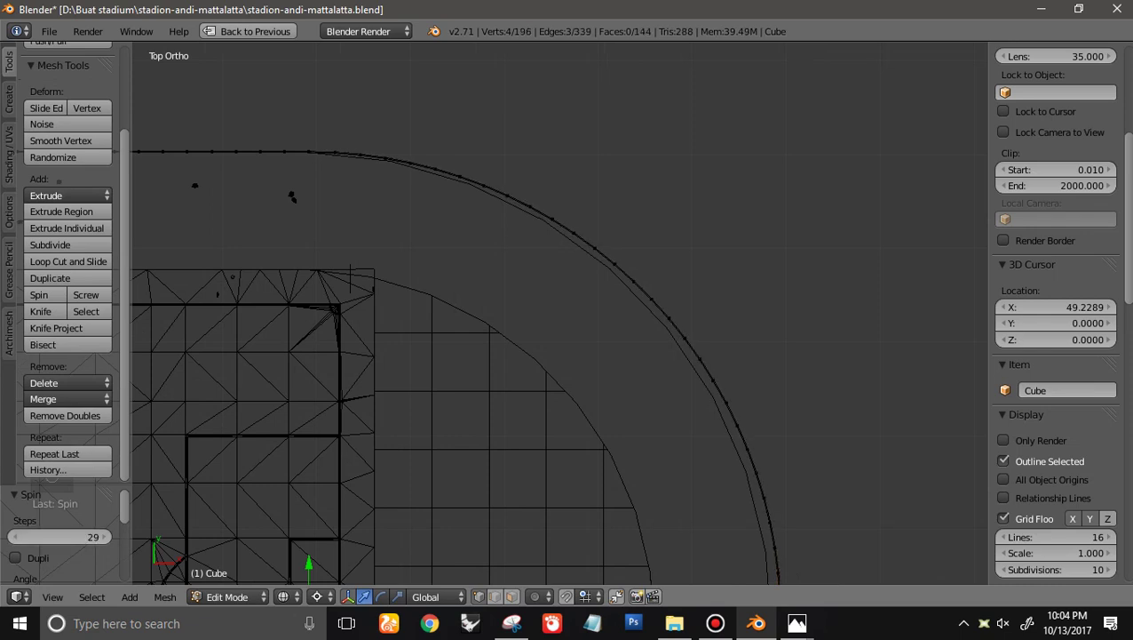
key("ctrl+z")
Examine closely from above how the wall's end meets the start of the track's outer curve
scroll(567, 313, "down", 3, "ctrl")
scroll(566, 313, "up", 3, "shift")
scroll(567, 313, "up", 5)
scroll(566, 313, "down", 11, "ctrl")
scroll(566, 312, "down", 1)
scroll(567, 313, "up", 6, "shift")
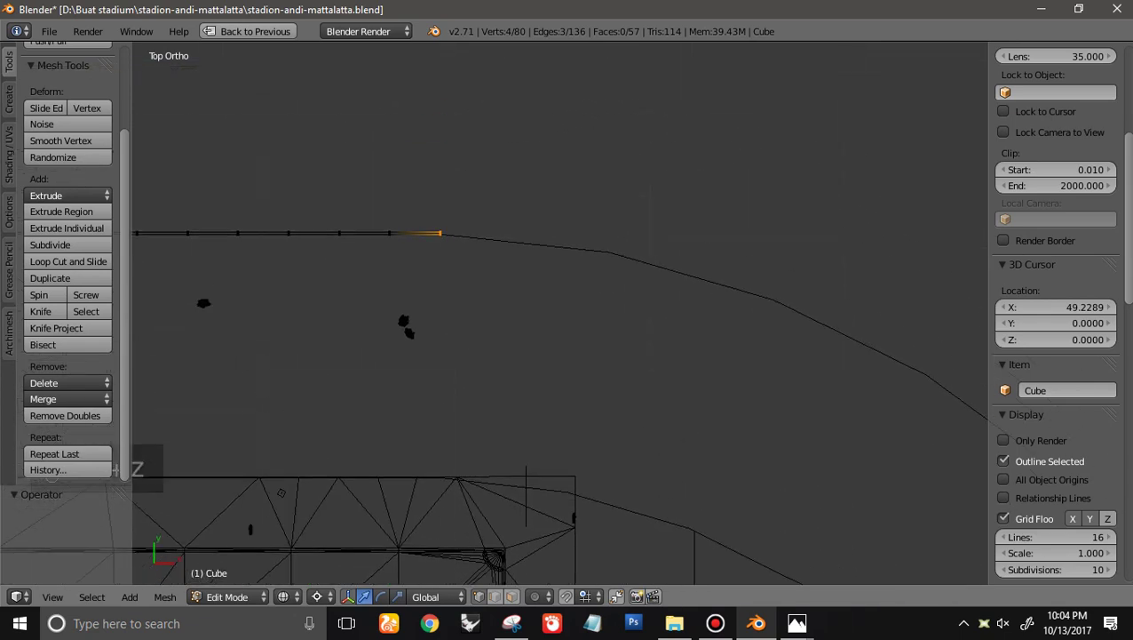
scroll(566, 313, "up", 6)
scroll(560, 312, "down", 6, "ctrl")
scroll(561, 313, "up", 6, "shift")
scroll(561, 313, "up", 2)
scroll(560, 313, "down", 3, "ctrl")
scroll(560, 313, "down", 3, "ctrl")
scroll(561, 312, "up", 4, "shift")
scroll(560, 313, "up", 4)
Switch to editing the track plane and select its outer vertex where the curve begins
key("Tab")
right_click(533, 187)
scroll(561, 313, "down", 6)
scroll(561, 313, "up", 3)
key("Tab")
key("a")
right_click(372, 221)
scroll(560, 312, "down", 14)
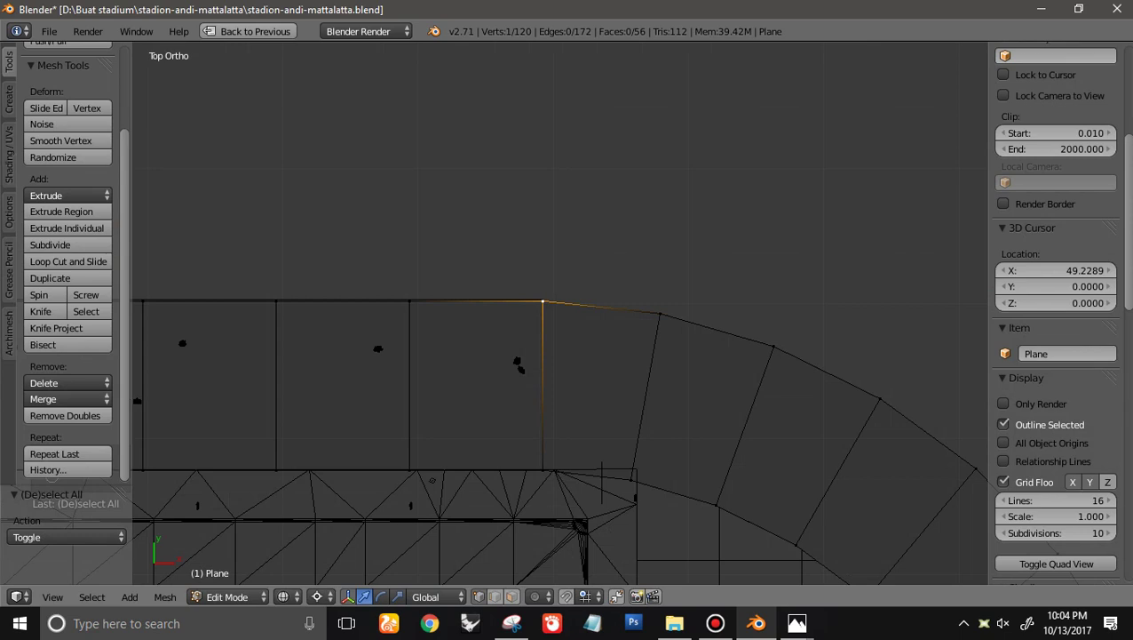
Compare the X coordinates of the track's outer and inner curve-start vertices with the 3D cursor's X location
scroll(561, 313, "down", 3, "shift")
scroll(560, 312, "up", 5)
scroll(560, 313, "down", 1)
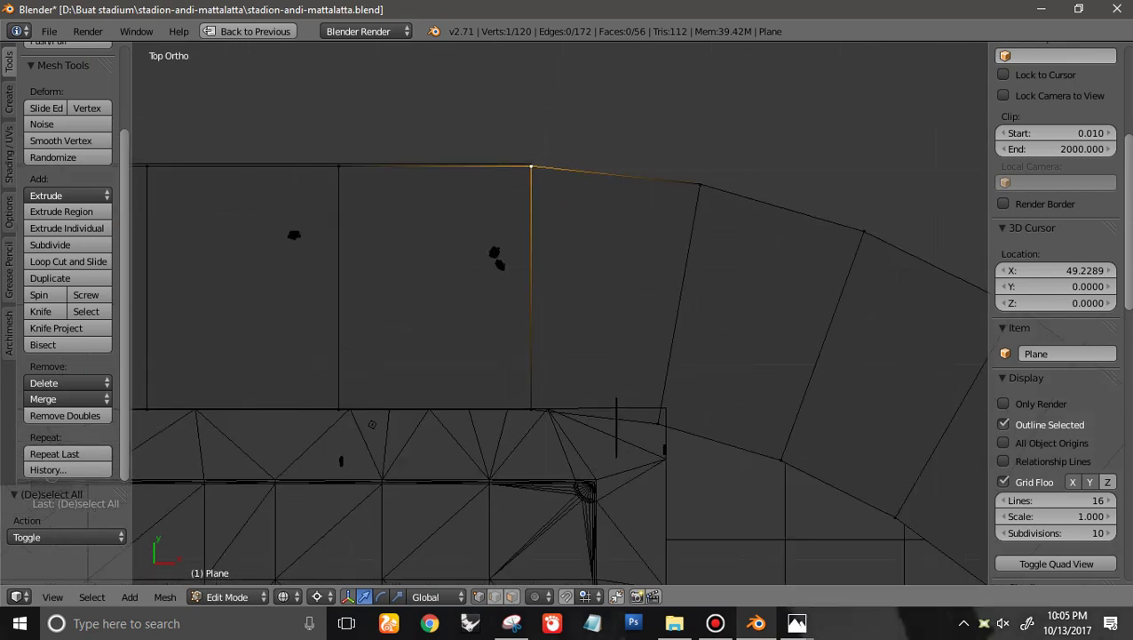
scroll(1057, 310, "up", 8)
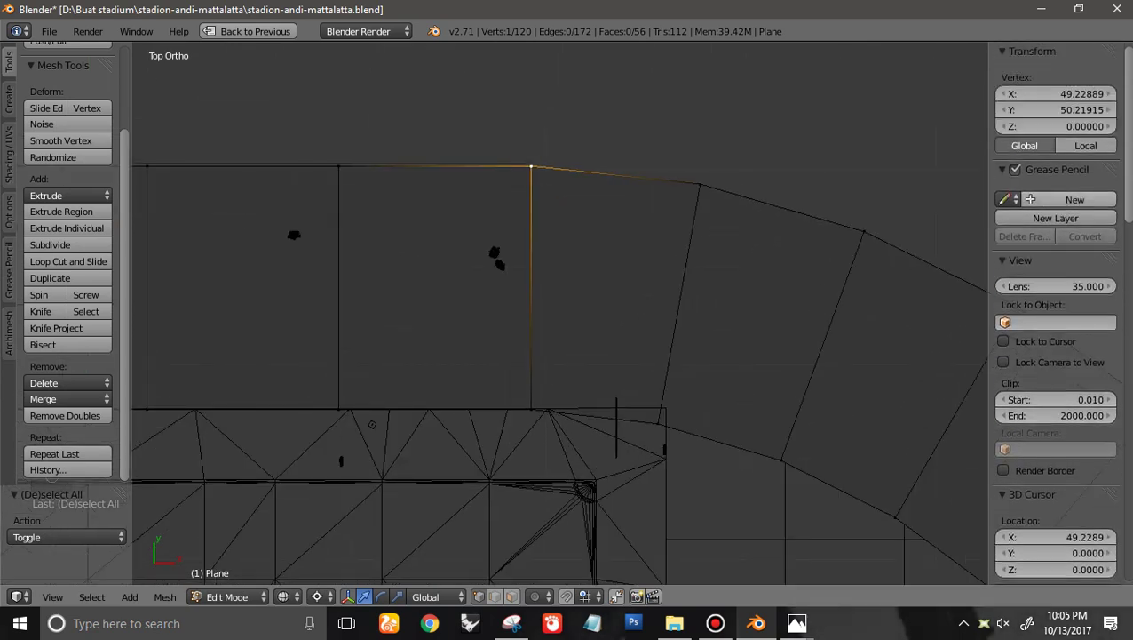
right_click(531, 409)
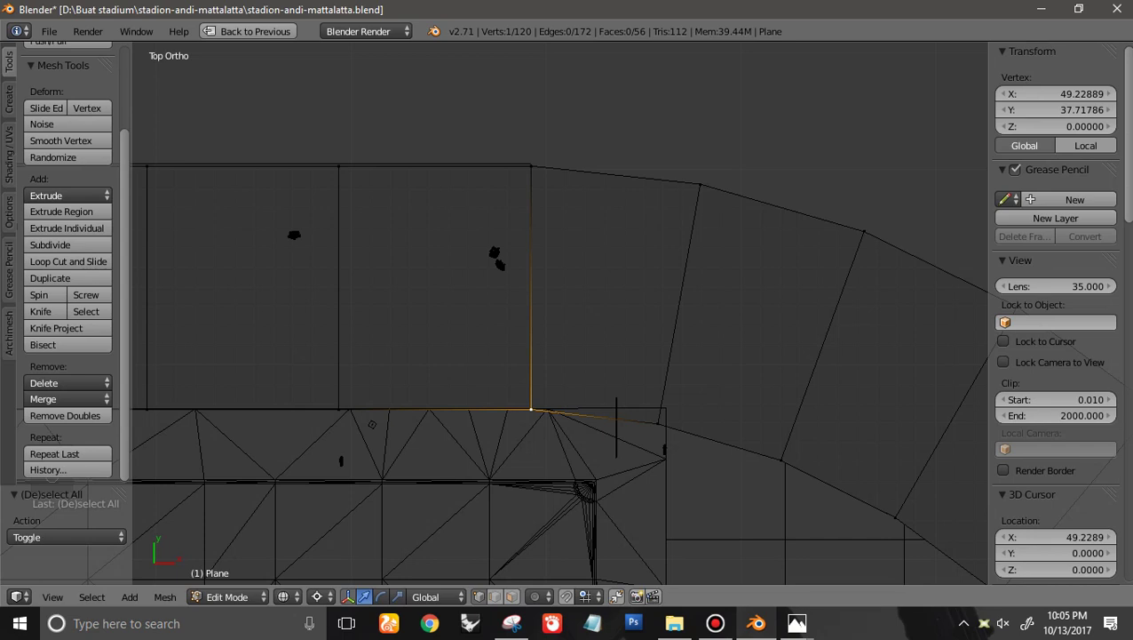
key("ctrl+z")
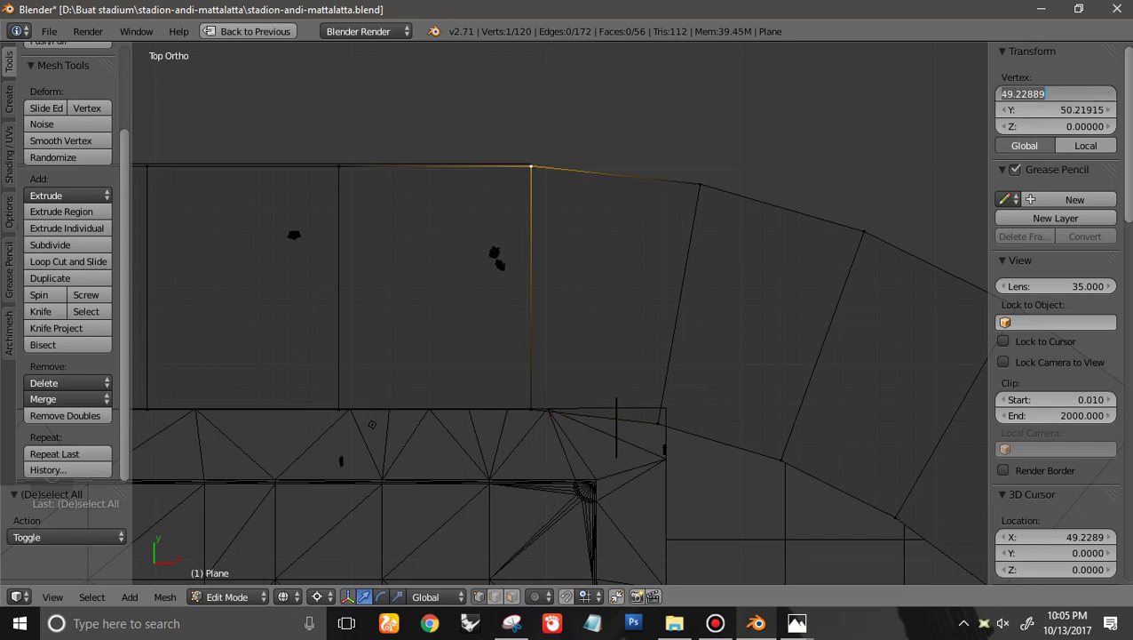
scroll(1057, 337, "down", 6)
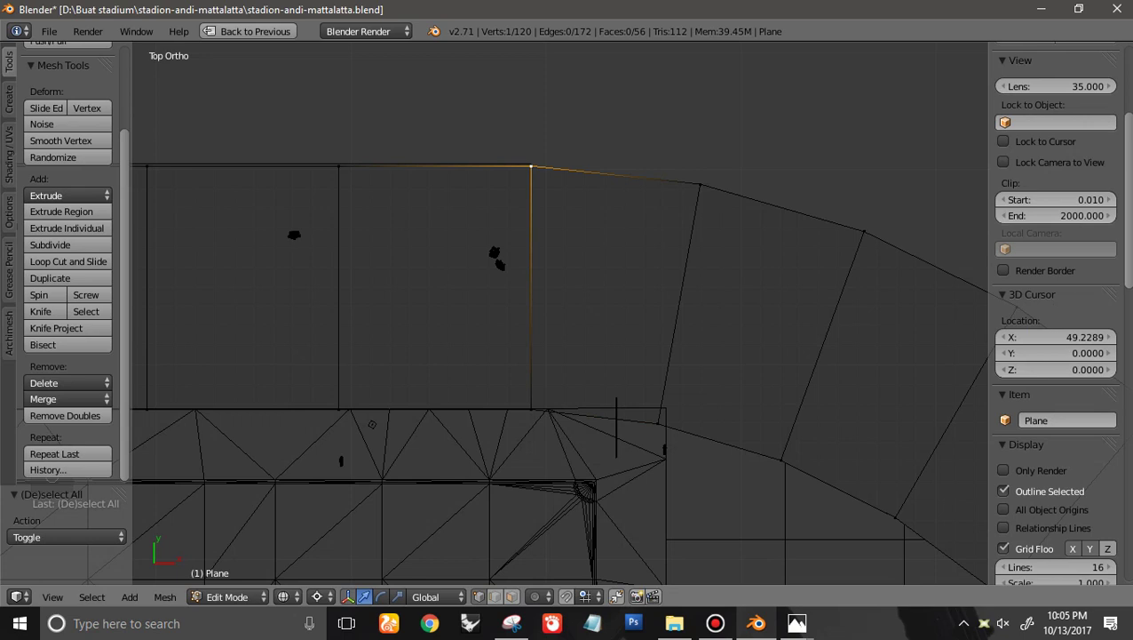
Go back to the wall object and reopen its mesh for editing with the end vertices selected
key("ctrl+z")
key("Tab")
key("Tab")
key("Tab")
scroll(560, 310, "down", 4)
middle_click_drag(579, 335, 578, 252, "shift")
scroll(582, 222, "up", 3)
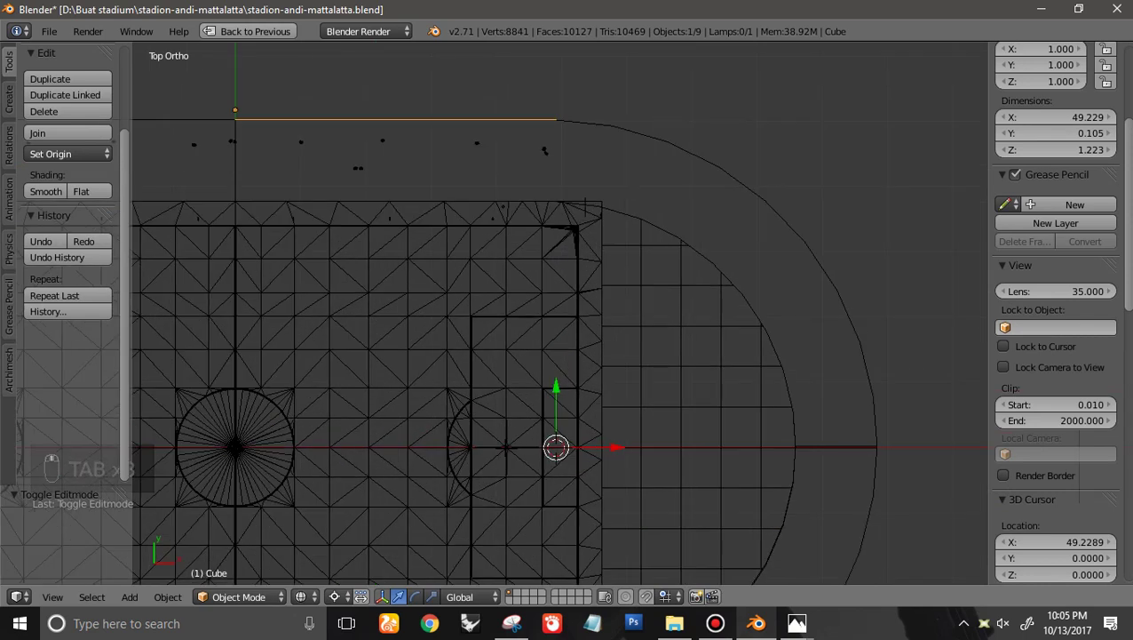
right_click(585, 207)
key("ctrl+z")
key("Tab")
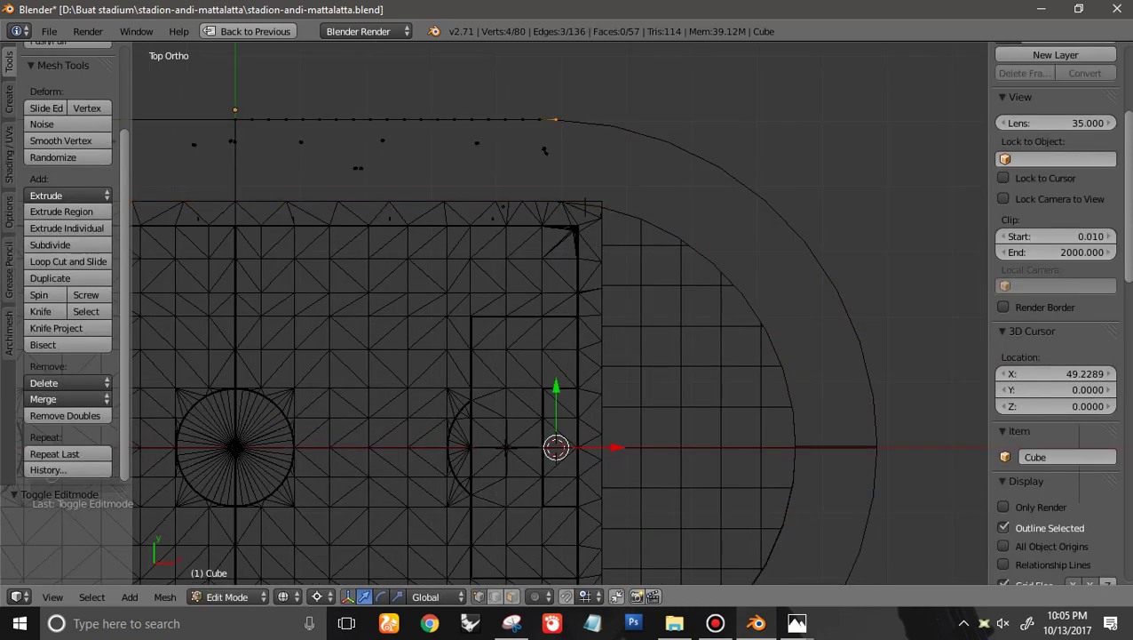
Try spinning the wall's end vertices around the 3D cursor along the track's outer curve in 29 steps
key("a")
key("c")
left_click(585, 118)
right_click(586, 117)
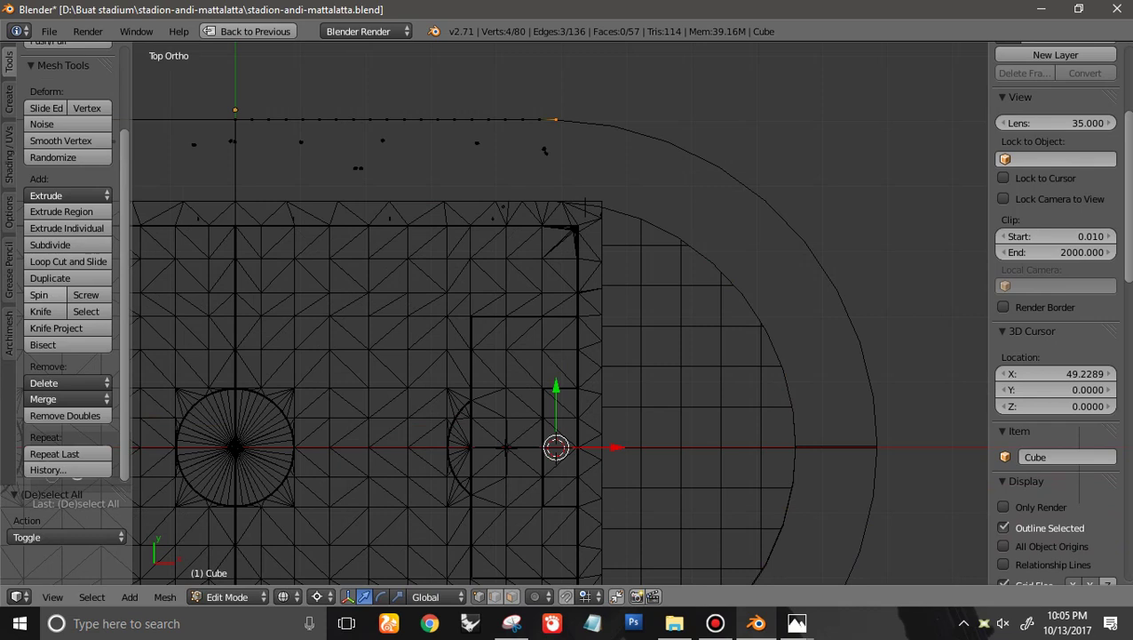
key("alt+r")
scroll(561, 313, "up", 3, "ctrl")
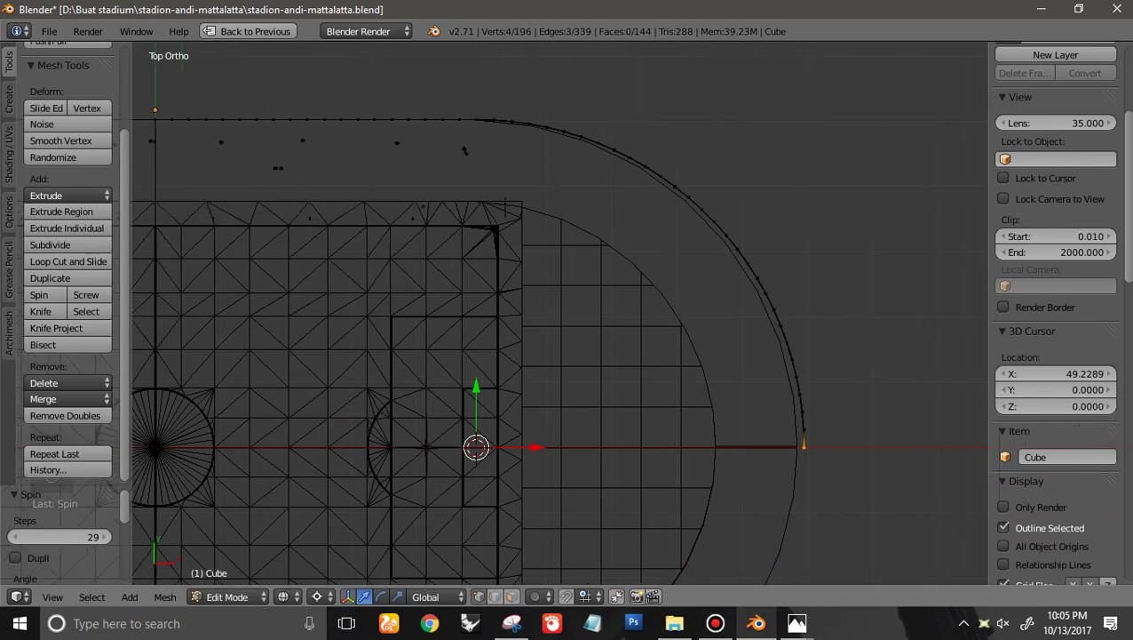
scroll(561, 312, "down", 4, "ctrl")
scroll(560, 313, "down", 3)
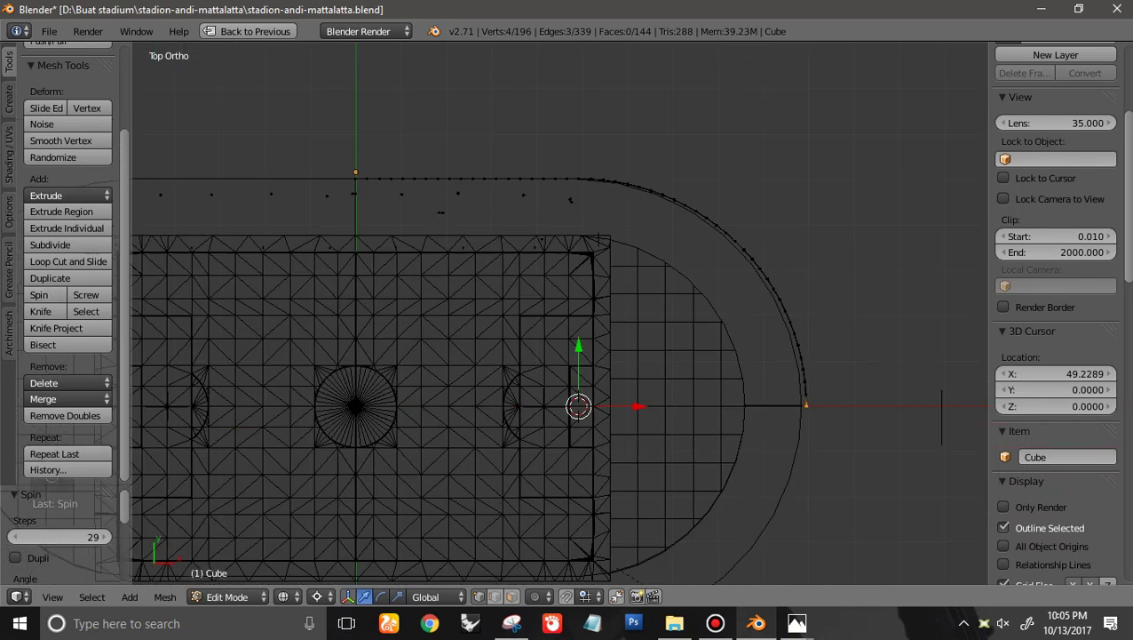
scroll(561, 313, "down", 1, "ctrl")
scroll(561, 312, "up", 3, "ctrl")
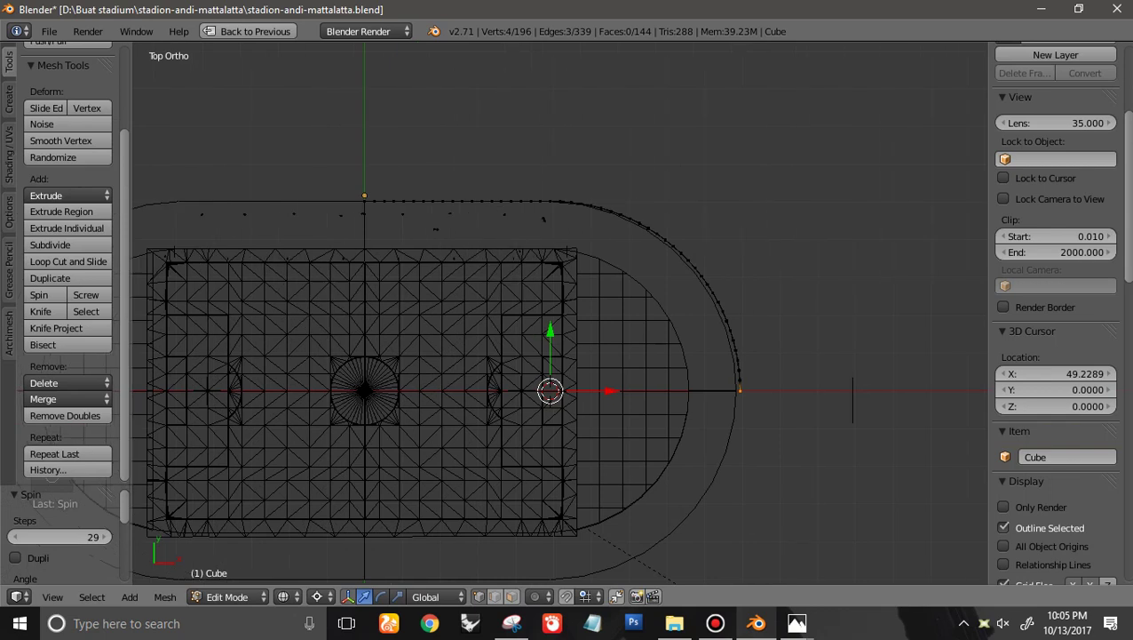
Reduce the wall spin to 9 steps and compare its segments with the track's outer curve
scroll(560, 313, "up", 5)
scroll(560, 313, "up", 5, "shift")
scroll(561, 312, "up", 4, "shift")
scroll(560, 312, "up", 5)
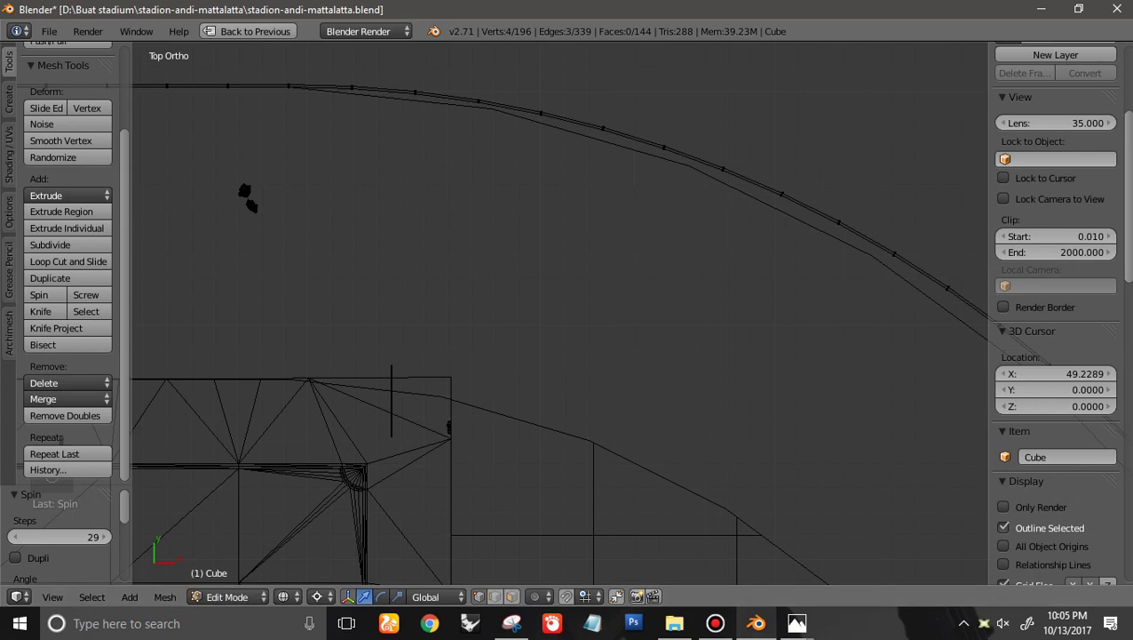
left_click_drag(93, 537, 53, 537)
left_click(15, 536)
left_click(16, 537)
left_click(104, 537)
left_click(104, 536)
left_click(104, 537)
left_click(104, 536)
left_click(104, 537)
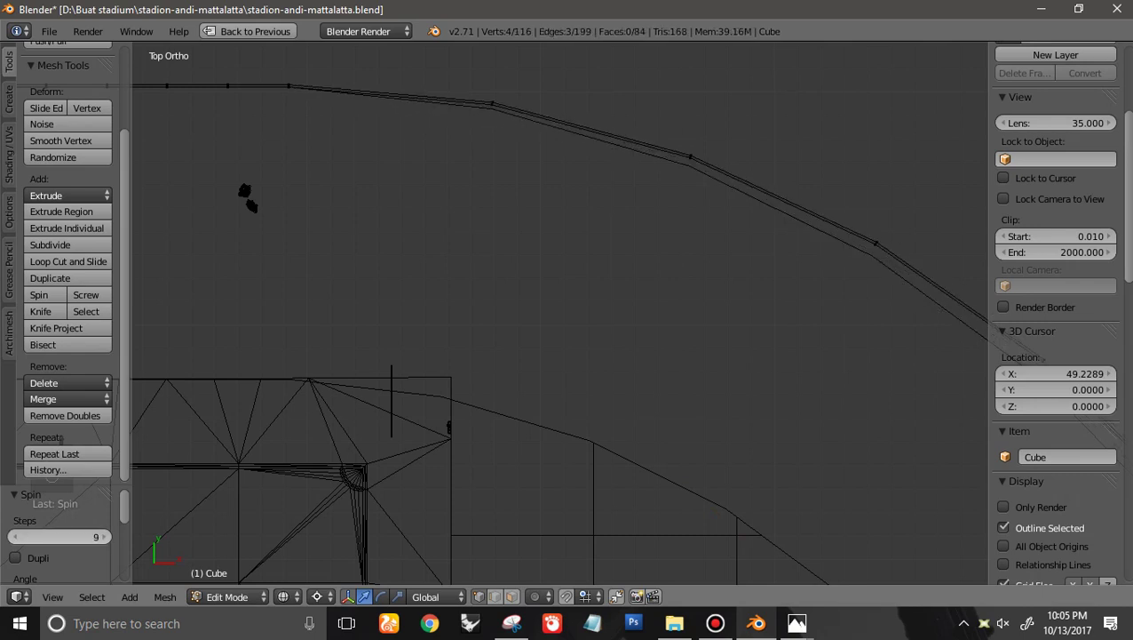
Examine the spun wall along the curve and undo the spin
scroll(560, 313, "down", 6)
scroll(560, 313, "up", 3, "ctrl")
scroll(559, 312, "down", 6, "shift")
scroll(560, 313, "down", 2, "ctrl")
scroll(560, 312, "up", 5, "shift")
key("ctrl+z")
Leave the wall's mesh editing and snap the 3D cursor to the scene center in a top wireframe view
scroll(483, 321, "down", 3, "ctrl")
key("z")
middle_click_drag(483, 320, 480, 232)
scroll(480, 232, "up", 5)
key("Tab")
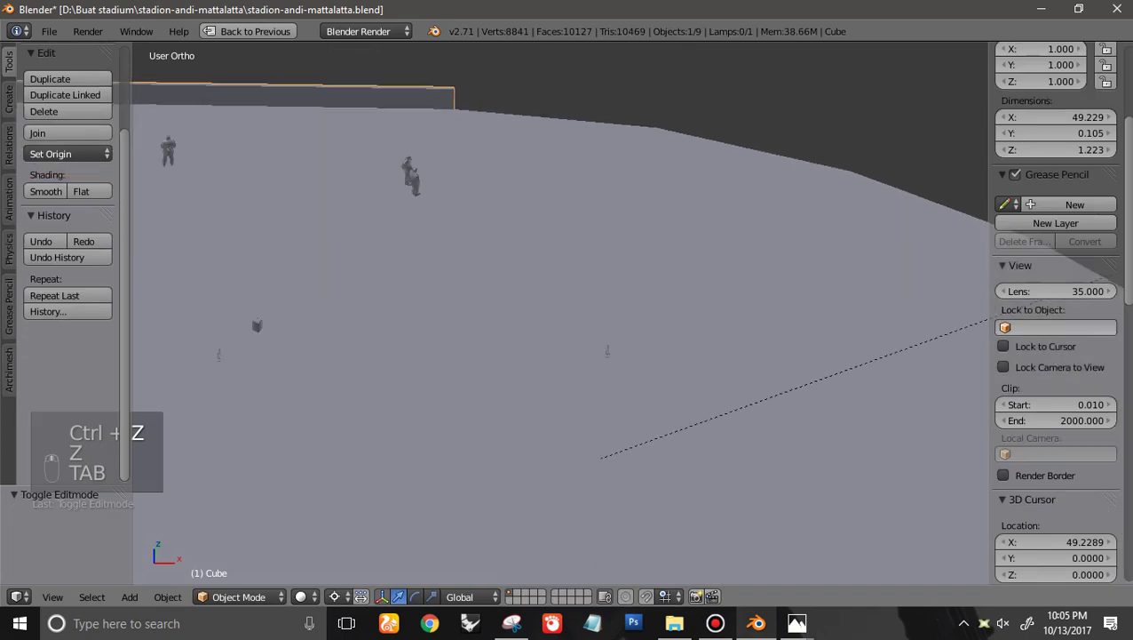
key("KP_7")
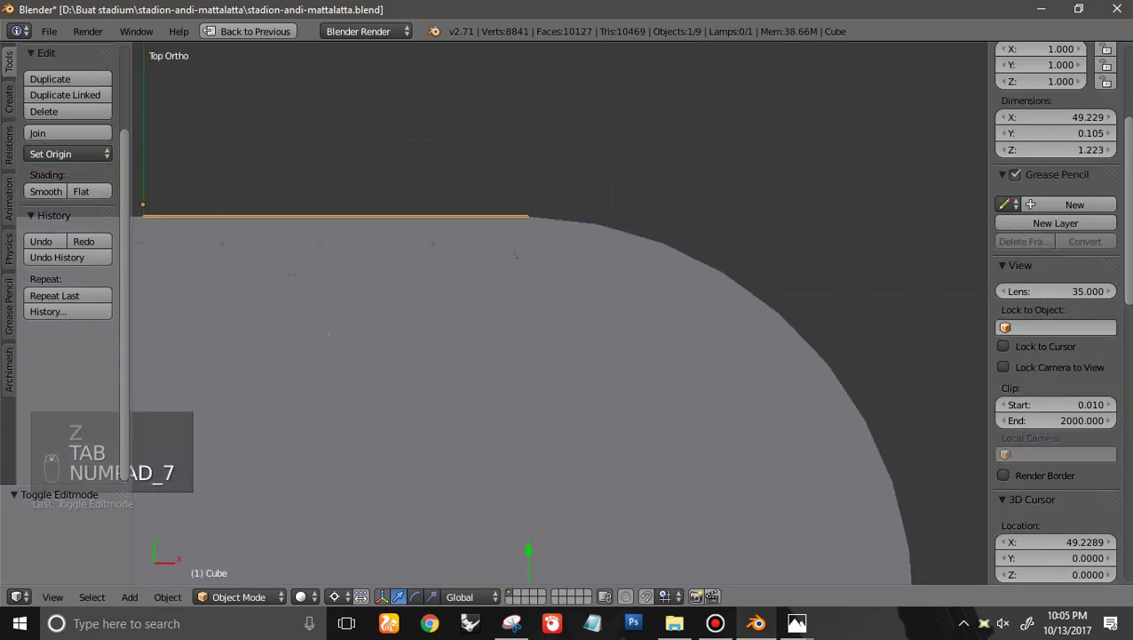
scroll(567, 313, "down", 3)
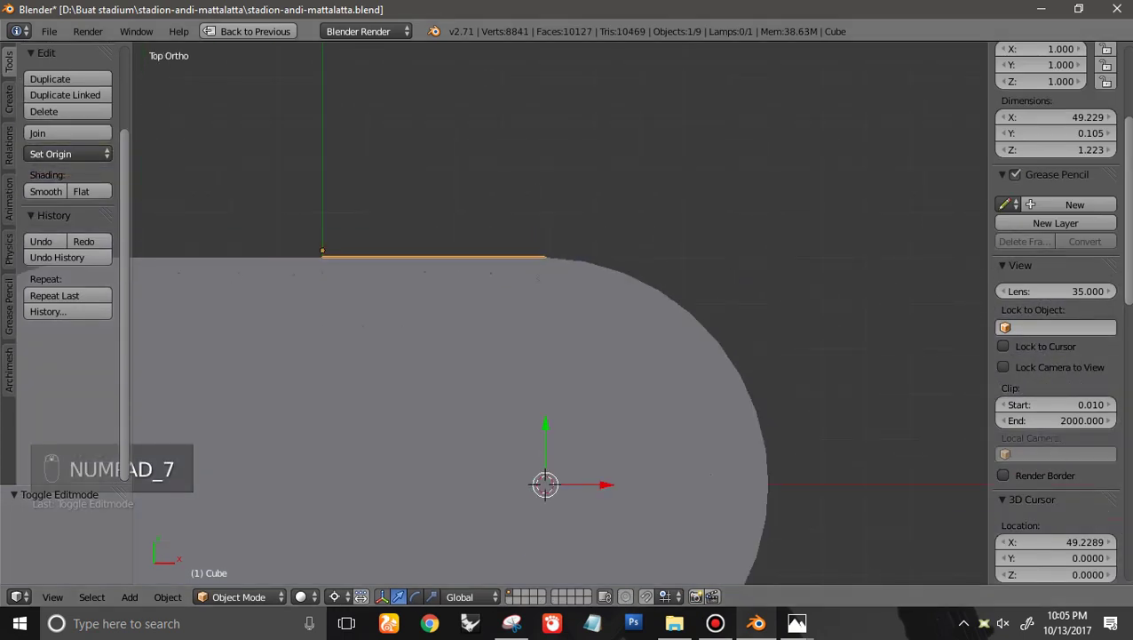
key("z")
scroll(465, 376, "down", 5)
scroll(464, 377, "down", 1, "ctrl")
scroll(465, 376, "up", 4)
key("shift+s")
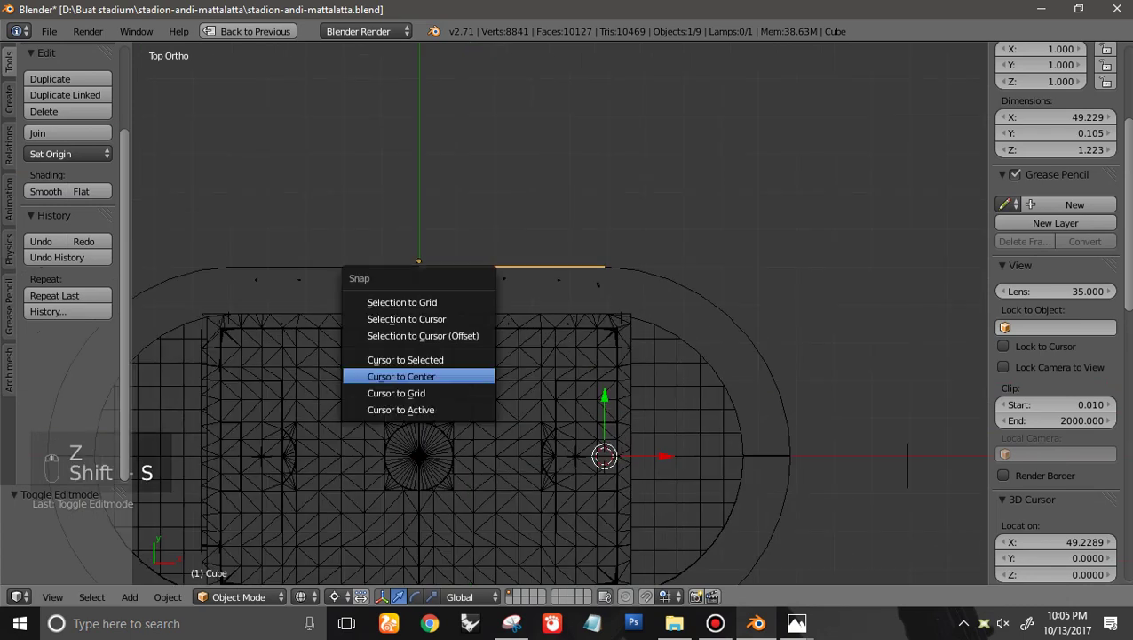
left_click(400, 376)
Add a Path curve at the center and move it along Y to just inside the wall
key("shift+a")
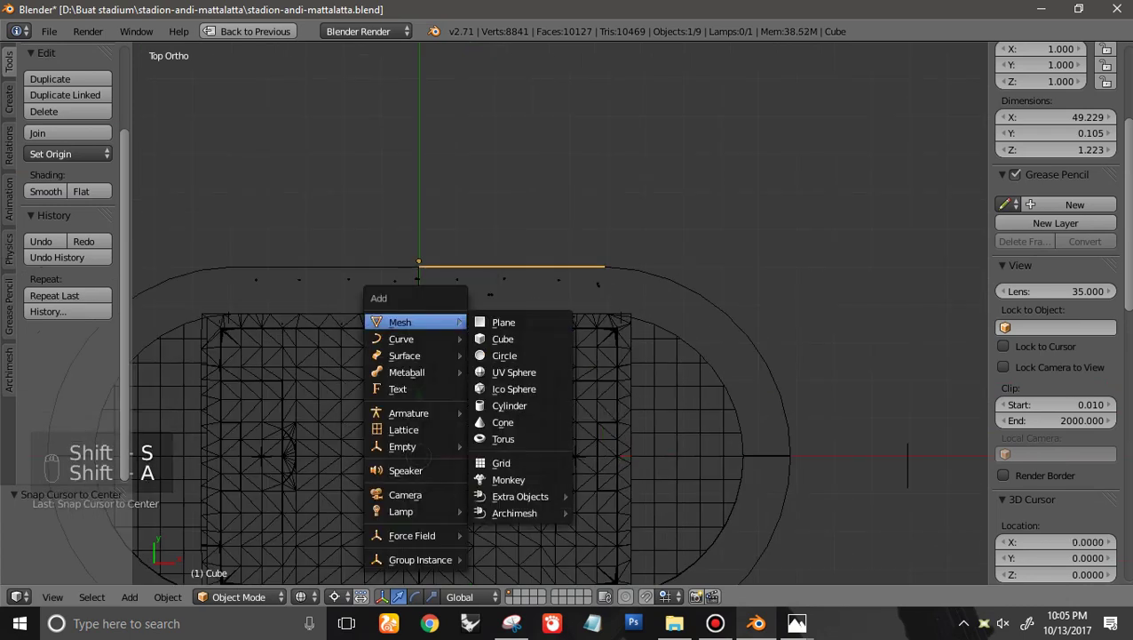
mouse_move(402, 338)
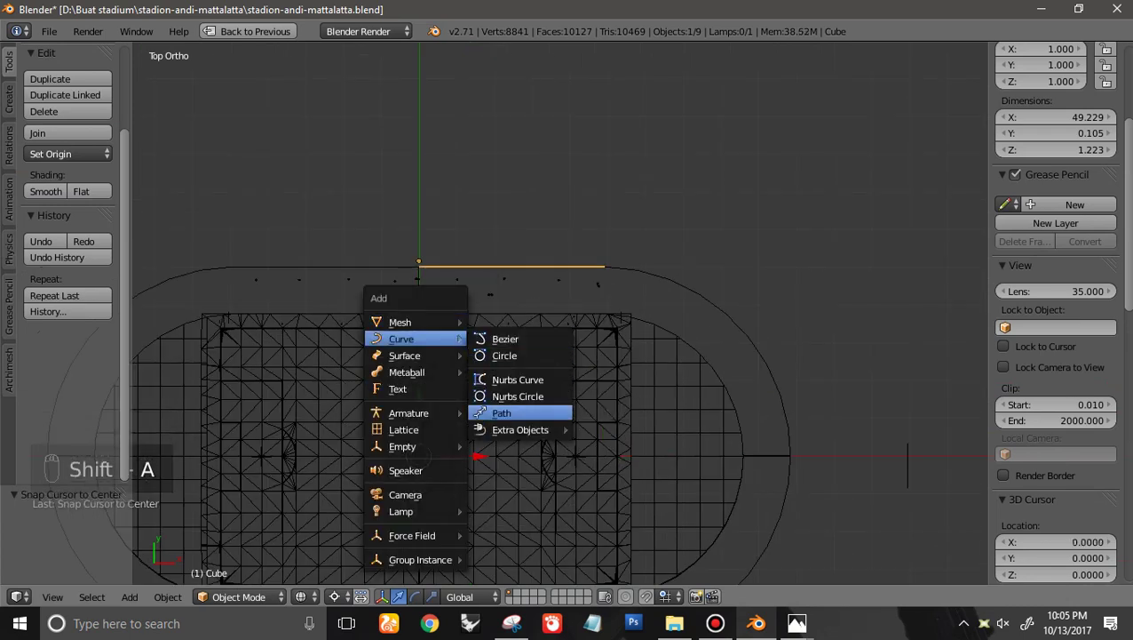
left_click(506, 411)
key("g")
key("y")
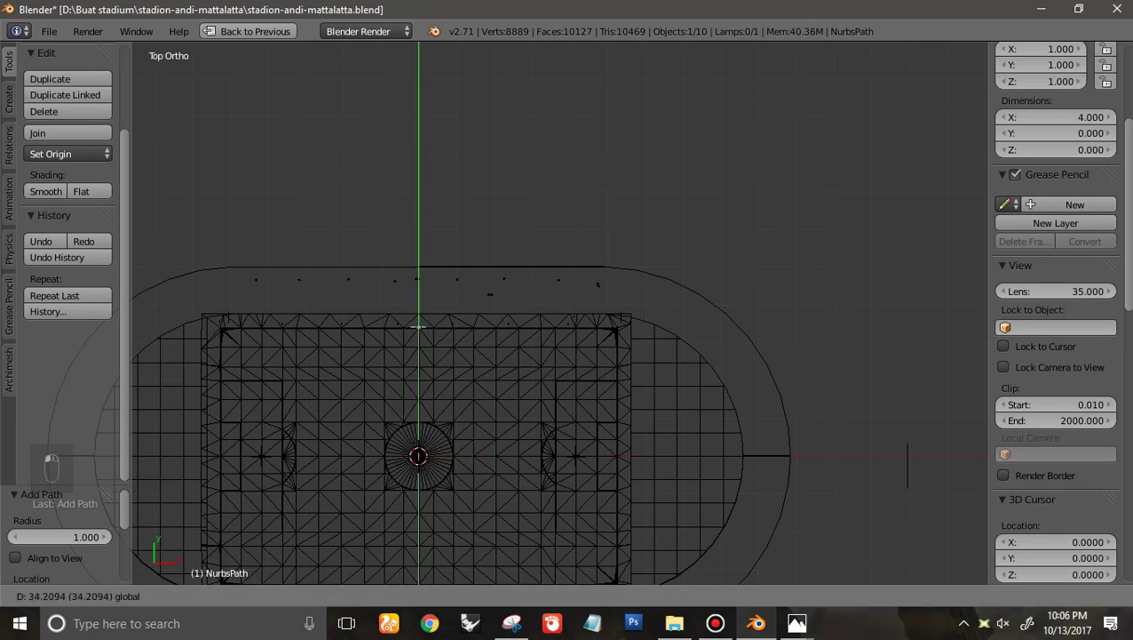
left_click(506, 225)
scroll(506, 226, "up", 3)
scroll(506, 226, "down", 1)
scroll(506, 226, "down", 5, "ctrl")
Change the pivot point and stretch all of the path's control points along X in Edit Mode
left_click(339, 596)
left_click(393, 578)
scroll(559, 313, "up", 3, "shift")
scroll(560, 313, "up", 6)
key("Tab")
scroll(560, 312, "down", 4, "ctrl")
key("a")
key("a")
key("a")
key("s")
key("x")
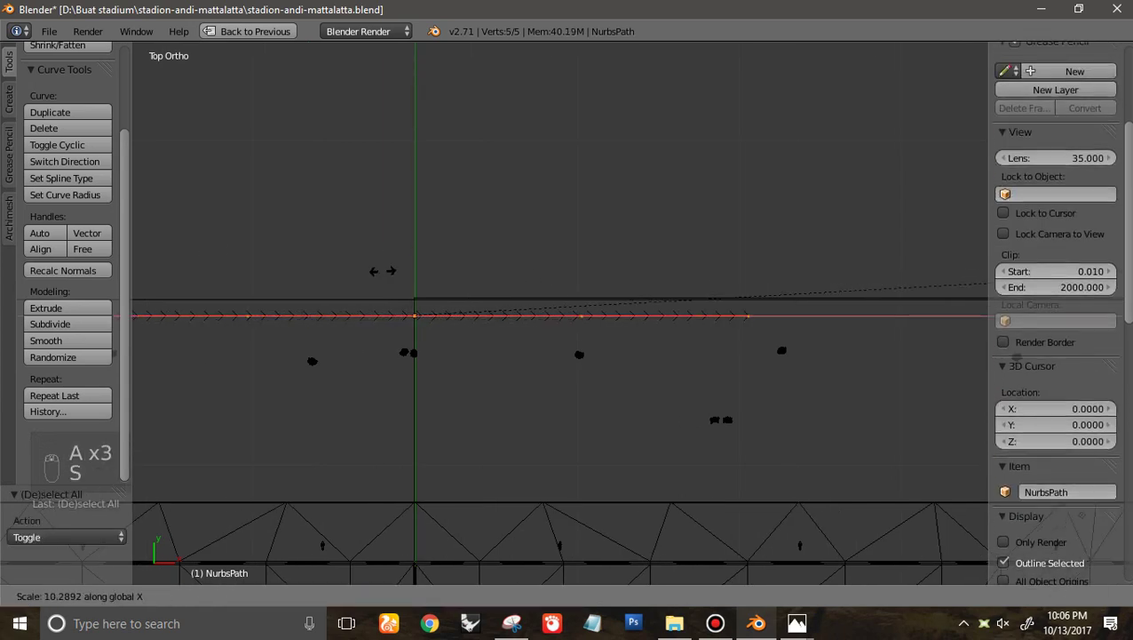
left_click(402, 291)
Delete the path's control points on the negative X side of its center
scroll(409, 297, "down", 5)
key("a")
key("c")
left_click(440, 314)
left_click_drag(440, 313, 301, 325)
right_click(301, 325)
key("Delete")
left_click(508, 337)
scroll(508, 337, "up", 3)
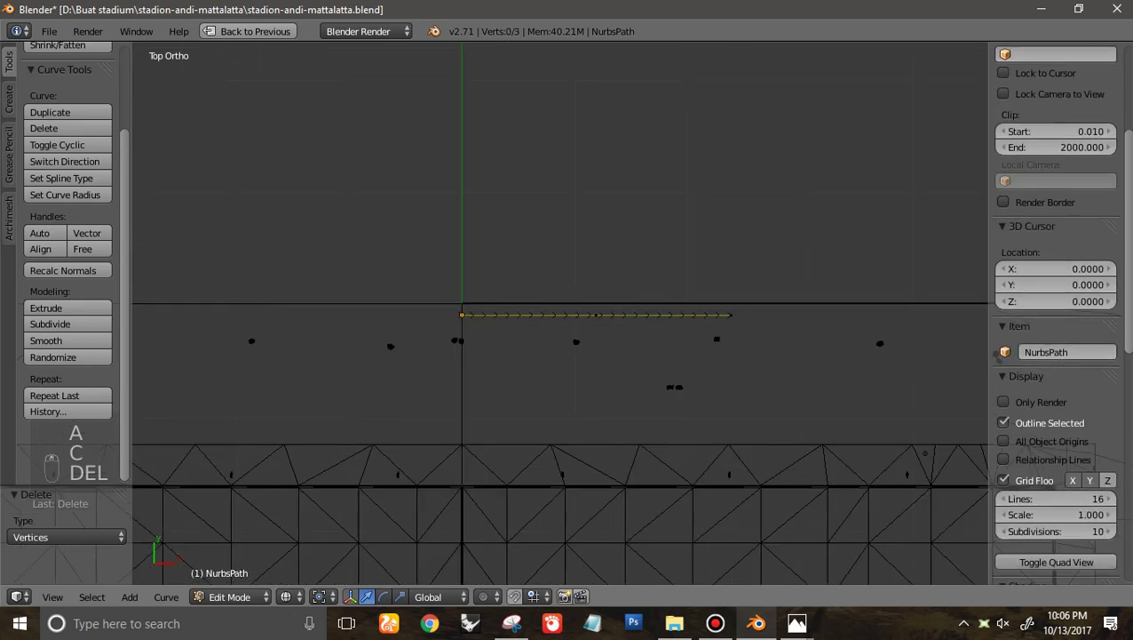
Move the remaining path control points 1.040 along Y onto the line of the wall
scroll(561, 313, "up", 3)
key("a")
scroll(560, 313, "up", 3)
key("g")
key("y")
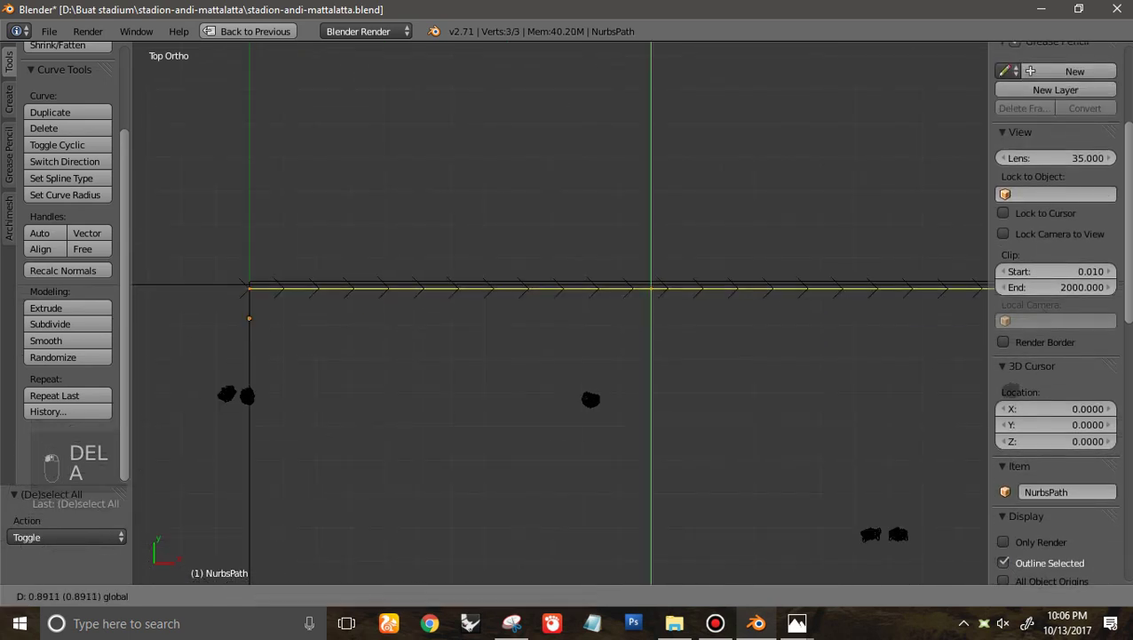
left_click_drag(651, 222, 651, 222)
scroll(560, 313, "down", 7, "ctrl")
scroll(560, 313, "up", 4)
scroll(560, 312, "down", 3)
scroll(561, 313, "down", 5)
scroll(560, 313, "up", 18, "ctrl")
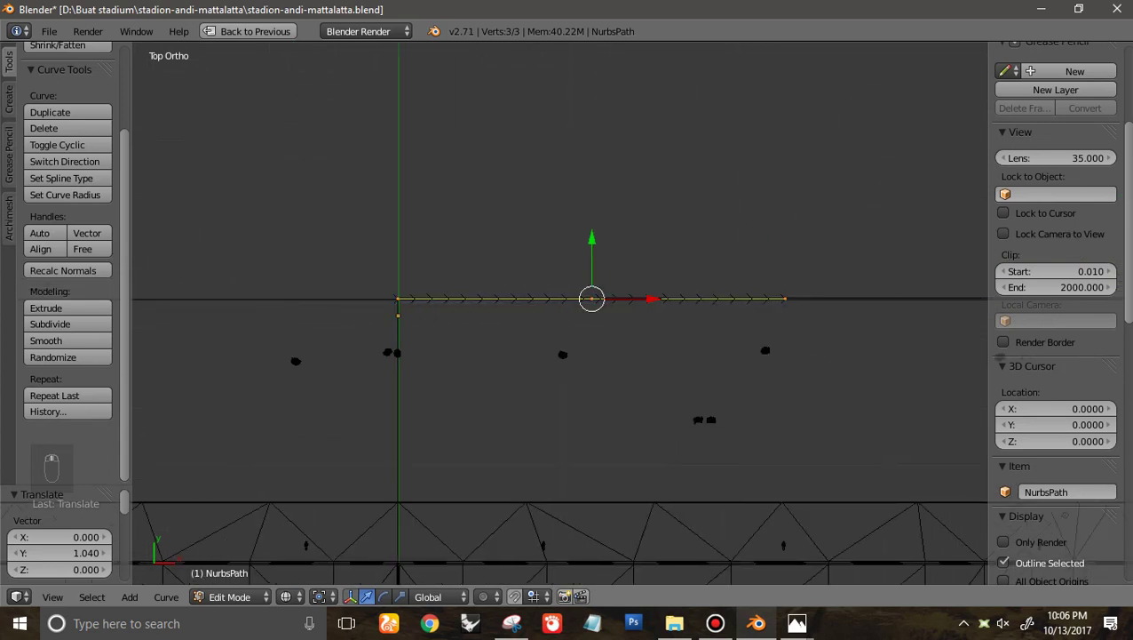
scroll(560, 313, "up", 2, "ctrl")
scroll(560, 312, "down", 16, "ctrl")
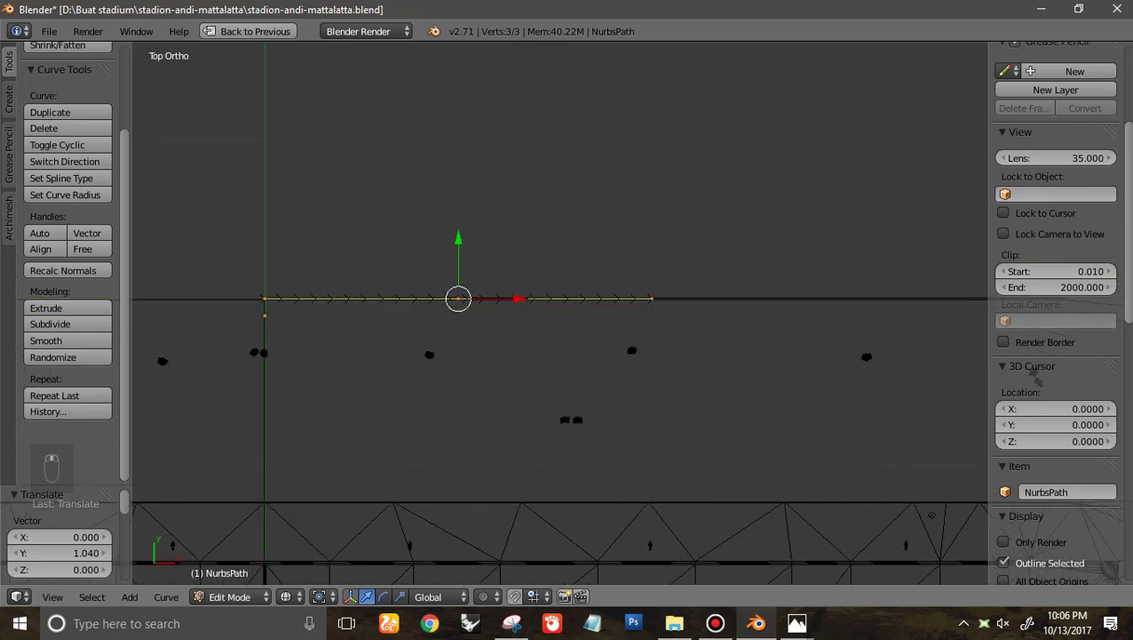
Move the path's start control point -15.859 along X, past the wall's starting end
key("a")
right_click(398, 299)
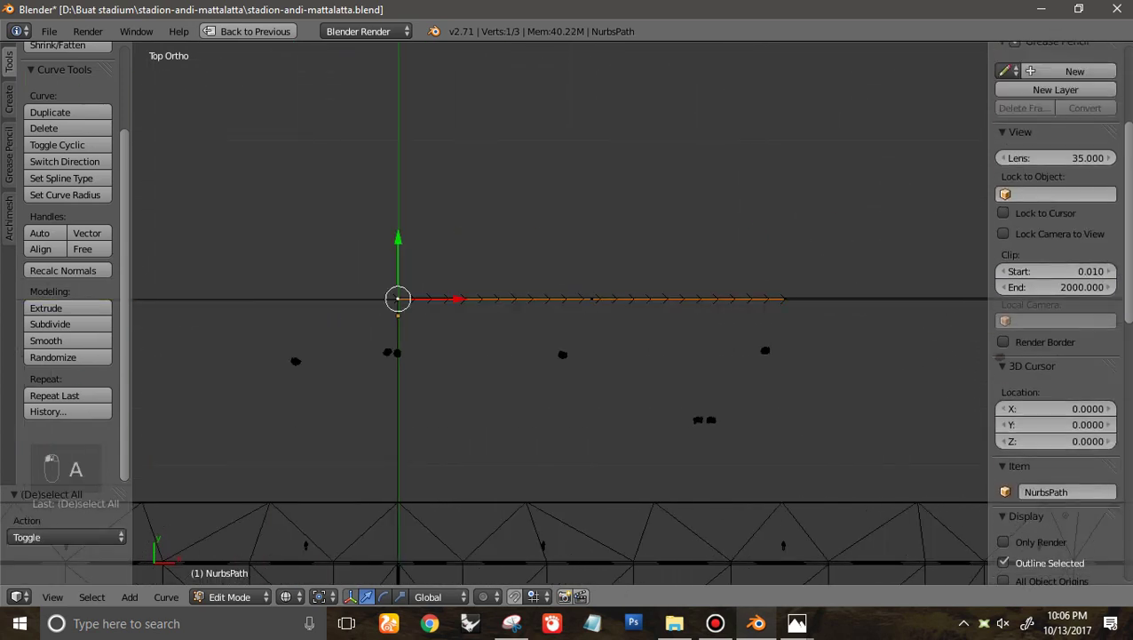
left_click_drag(458, 298, 320, 298)
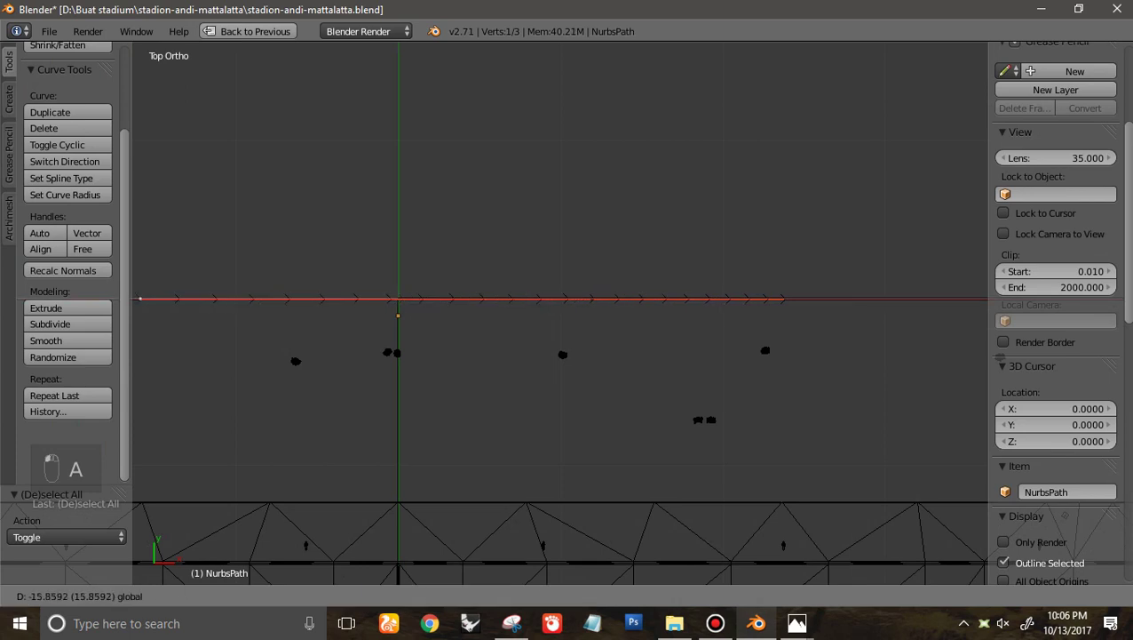
left_click_drag(200, 298, 201, 299)
scroll(788, 432, "down", 3)
scroll(788, 432, "up", 7, "ctrl")
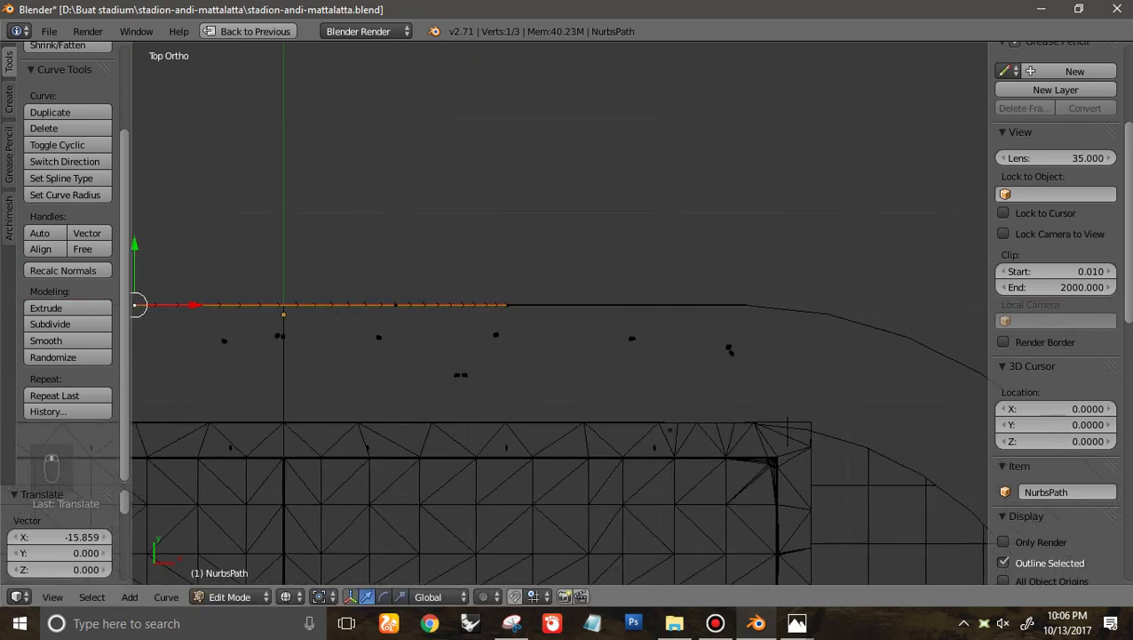
Move the path's far end control point along X to the wall's end, at X 49.22889
left_click_drag(567, 305, 567, 305)
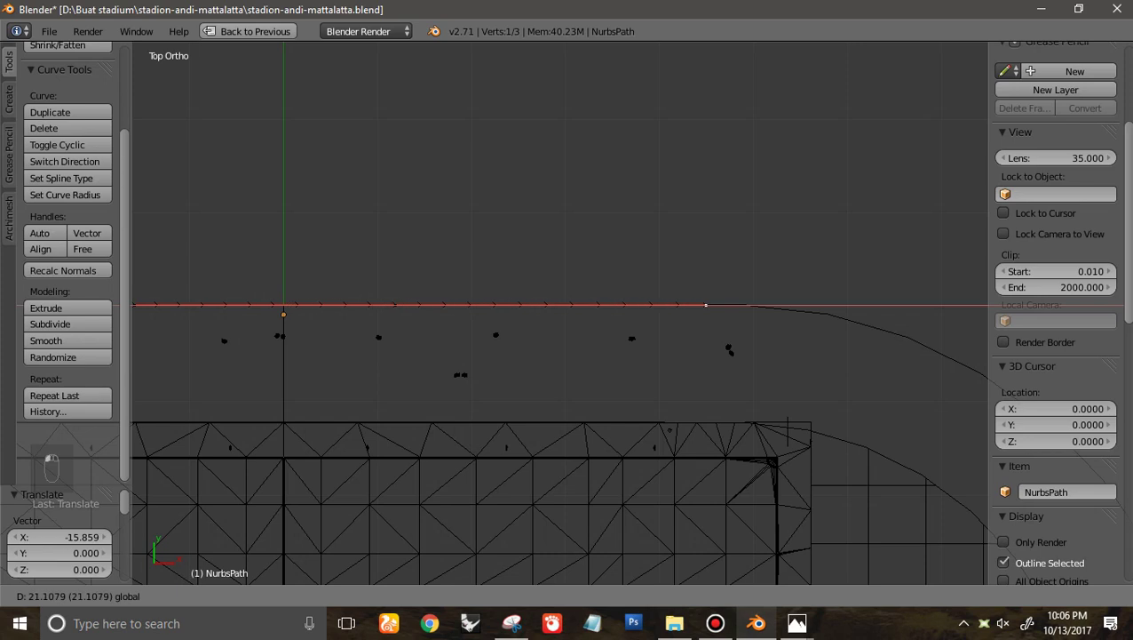
left_click_drag(706, 305, 706, 304)
scroll(567, 313, "up", 6, "ctrl")
scroll(567, 312, "up", 10)
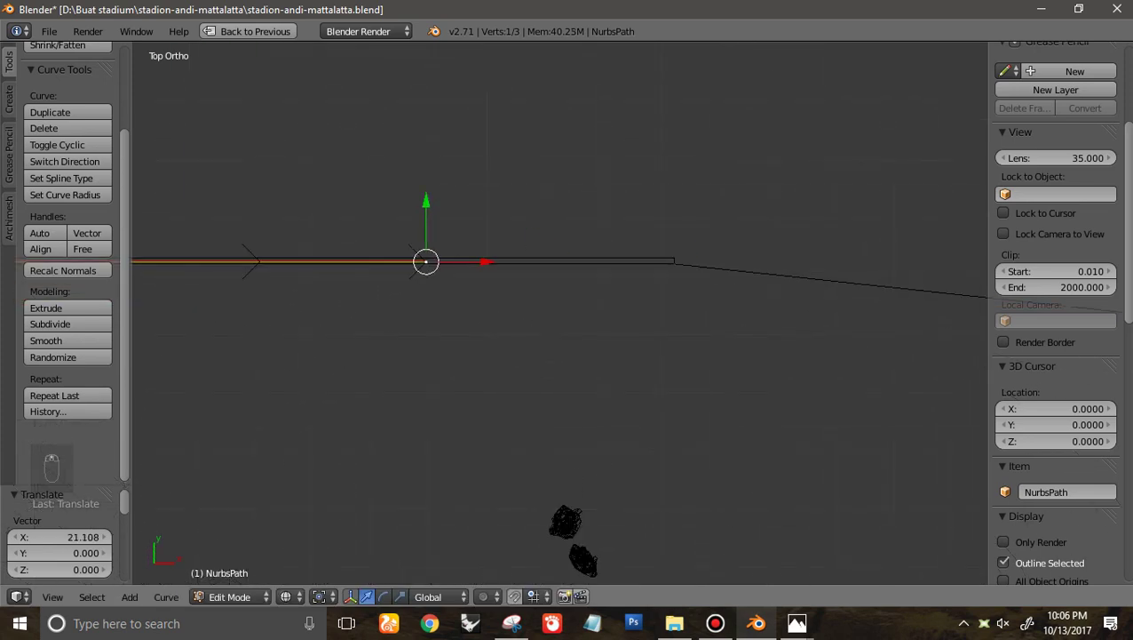
left_click_drag(485, 262, 631, 262)
left_click_drag(700, 262, 701, 262)
scroll(701, 262, "up", 4, "ctrl")
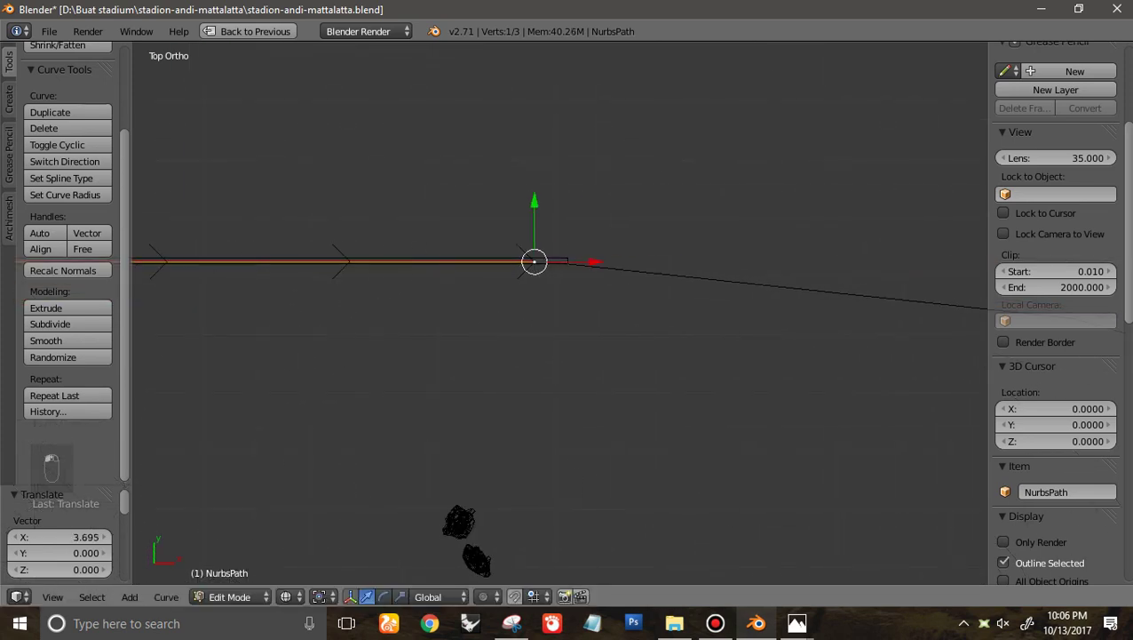
scroll(1054, 267, "up", 6)
left_click(1055, 94)
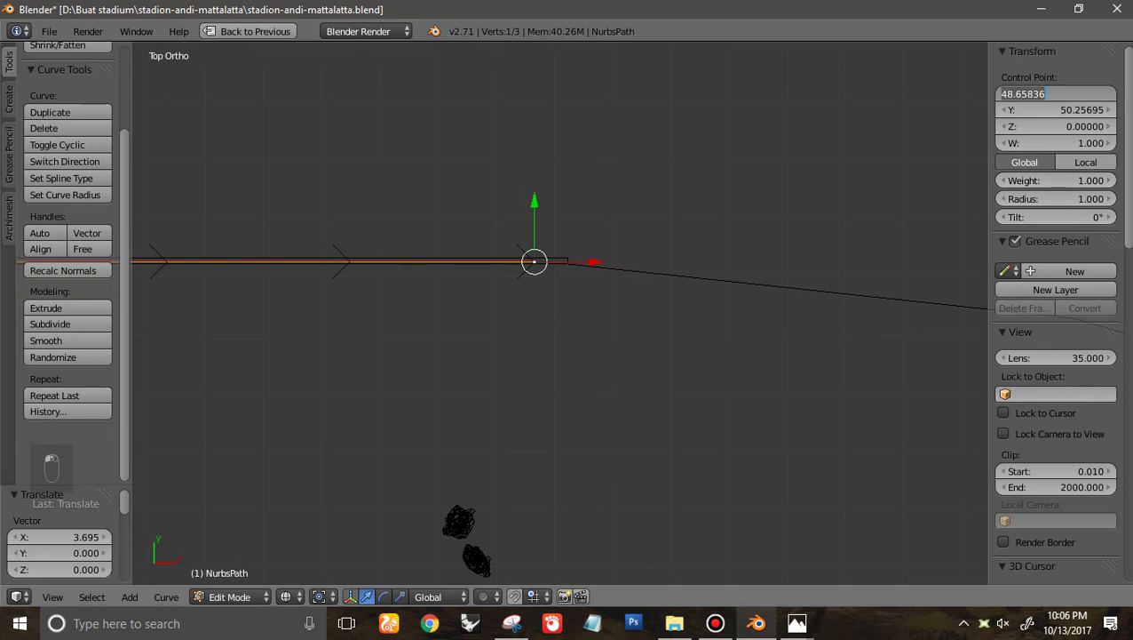
key("Return")
scroll(560, 311, "down", 3)
scroll(559, 311, "up", 7, "ctrl")
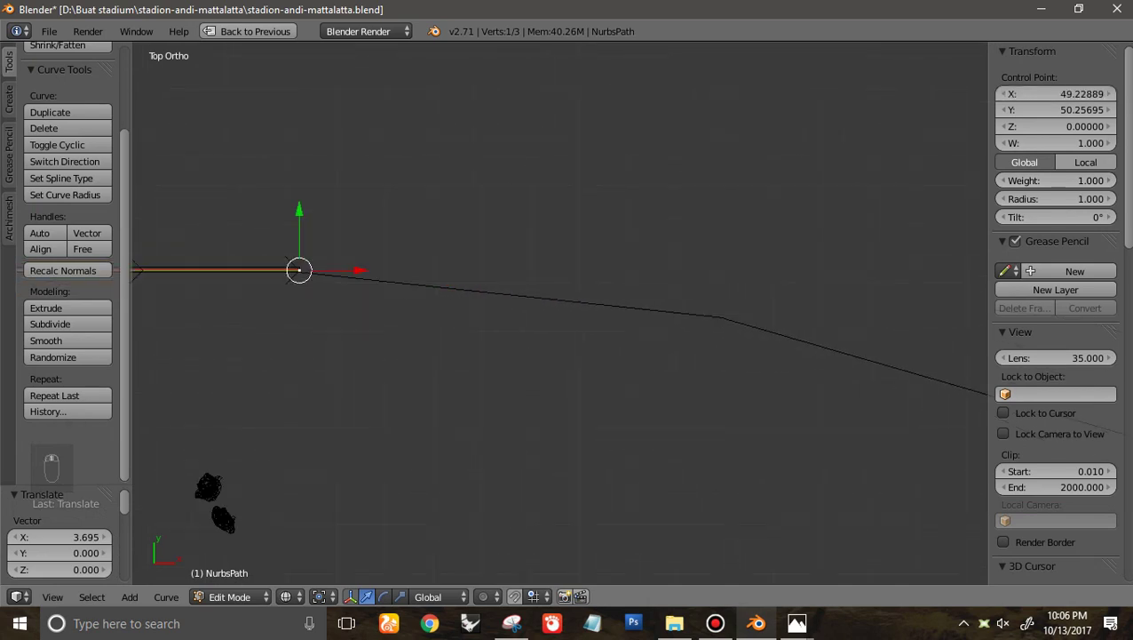
Extrude the path's end along the track's outer curve to about X 57.84, Y 49.31, and on to X 66.38, Y 46.86
scroll(560, 310, "up", 3)
key("e")
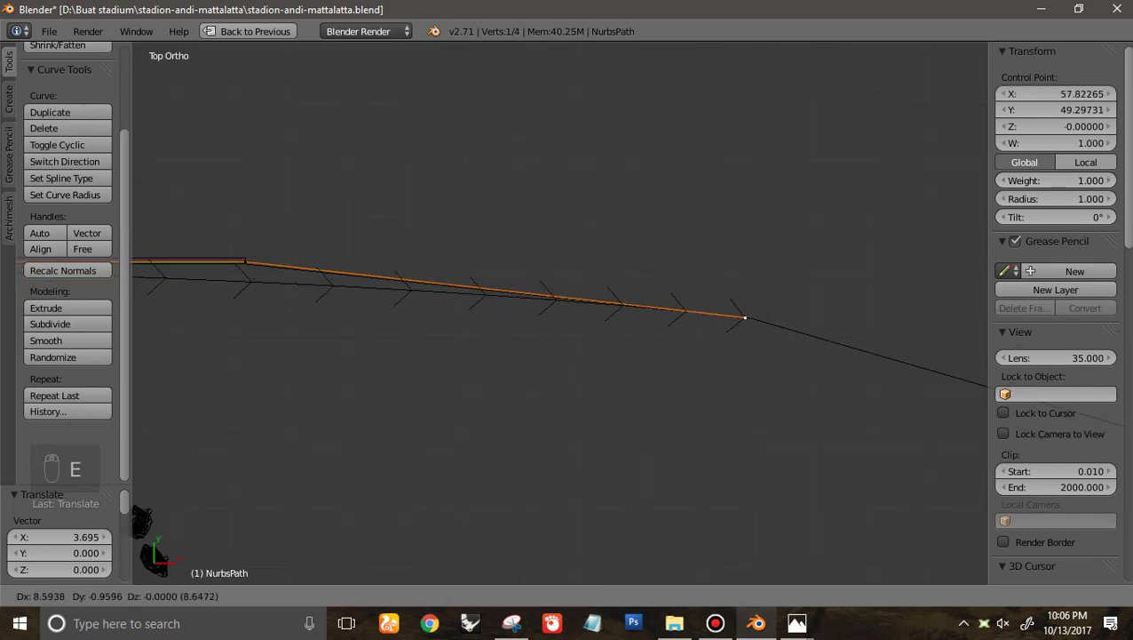
left_click(746, 316)
scroll(560, 311, "down", 3)
scroll(560, 311, "up", 7, "ctrl")
scroll(559, 311, "down", 3, "shift")
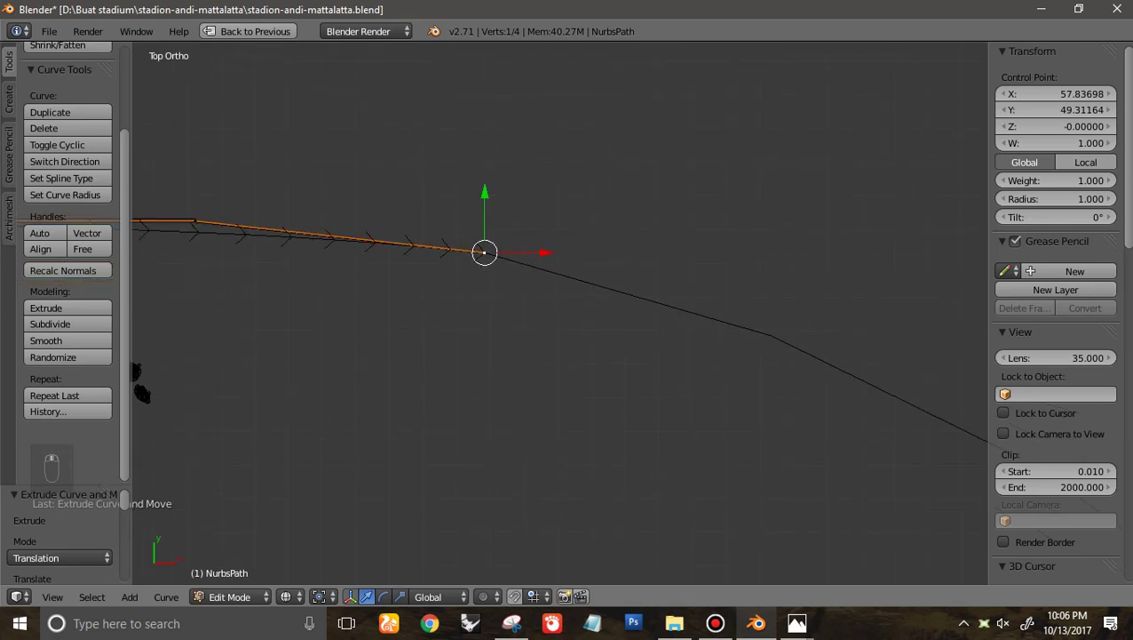
key("e")
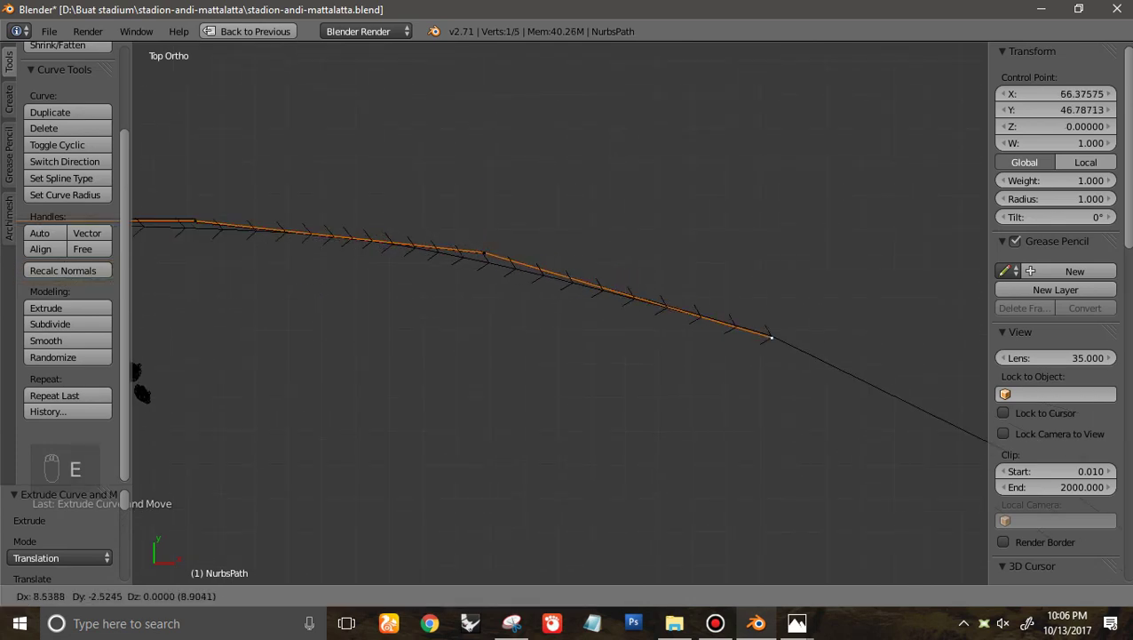
left_click(772, 335)
Extrude two more path points onto the outer curve's vertices, at about X 74.2, Y 43.0 and X 81.0, Y 38.0
scroll(560, 312, "down", 5)
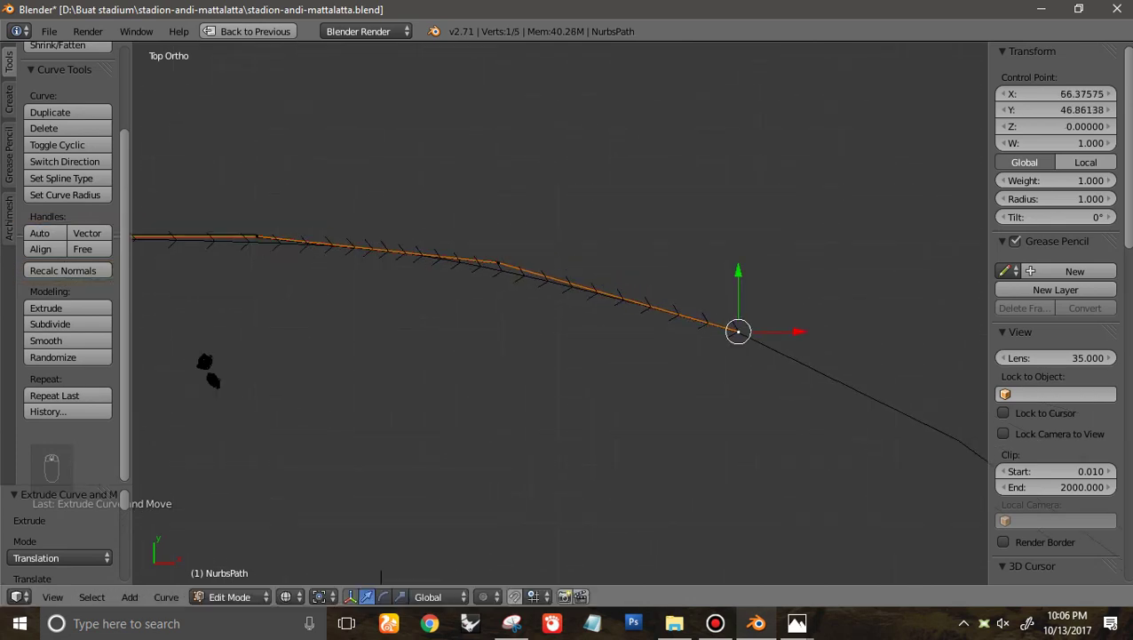
scroll(560, 312, "up", 6, "ctrl")
scroll(561, 312, "down", 2, "shift")
scroll(561, 313, "up", 4)
key("e")
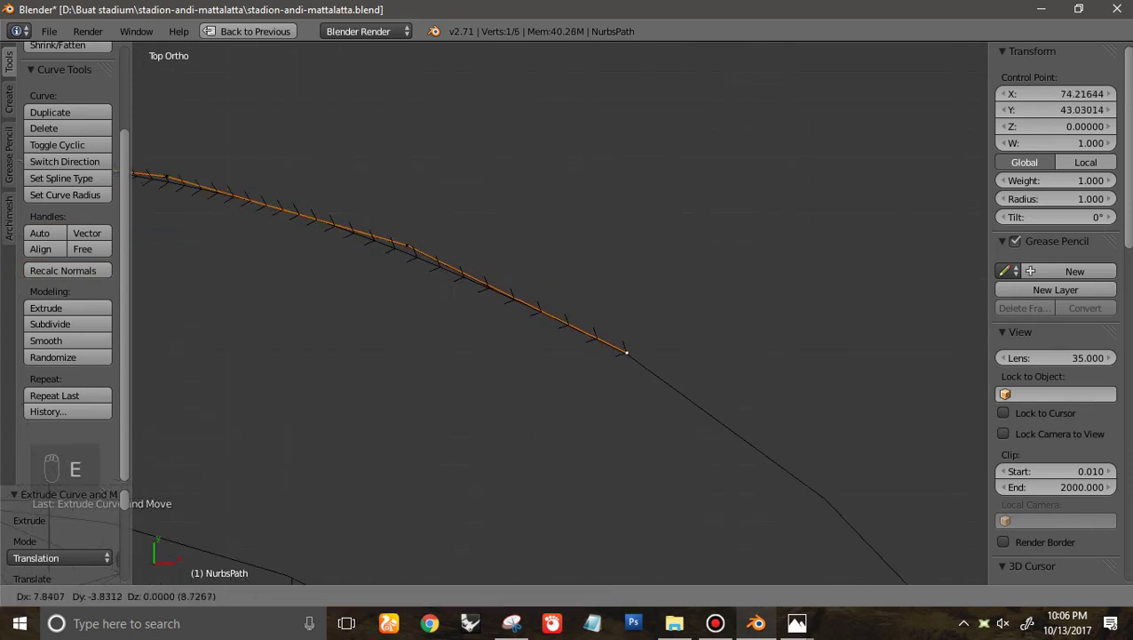
left_click(627, 354)
key("e")
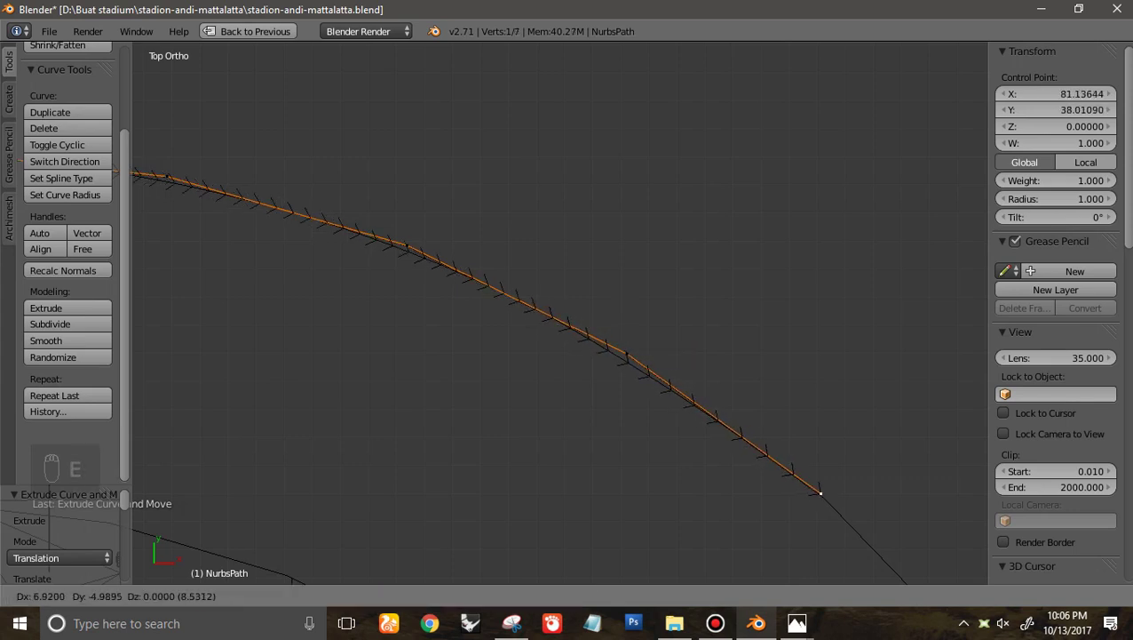
left_click(818, 493)
Continue the path along the outer curve with two extruded points, at about X 87.4, Y 31.5 and X 92.27, Y 24.22
scroll(818, 493, "down", 6)
scroll(818, 493, "up", 1)
scroll(818, 493, "up", 3, "ctrl")
scroll(818, 493, "down", 4, "shift")
scroll(280, 316, "down", 2, "shift")
scroll(280, 316, "up", 3, "ctrl")
scroll(281, 316, "up", 4)
key("e")
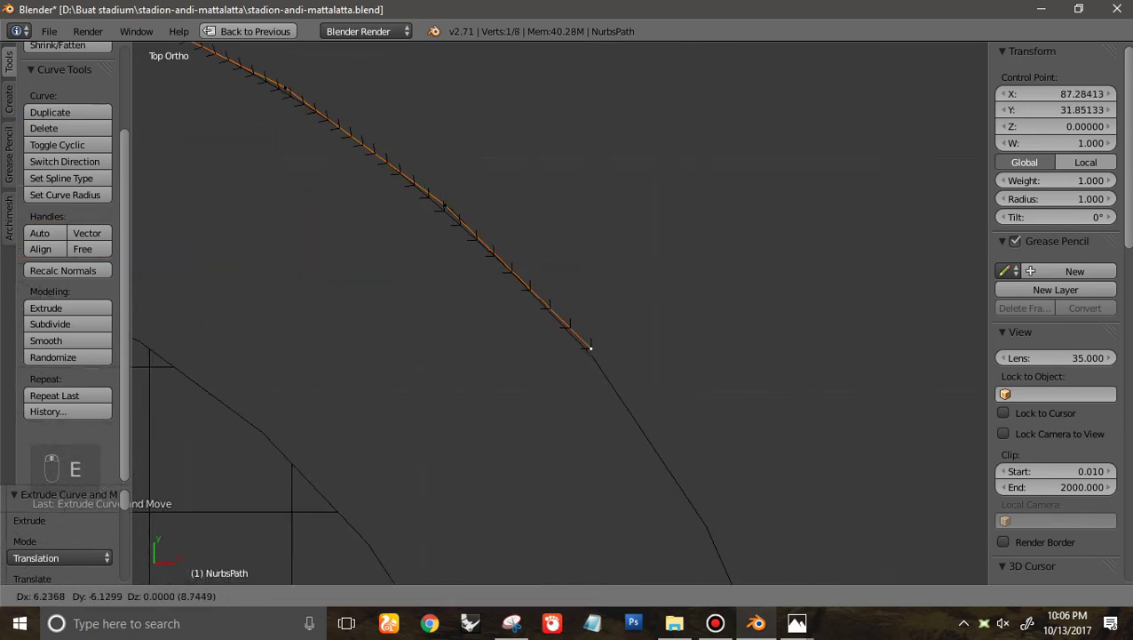
left_click(592, 355)
key("e")
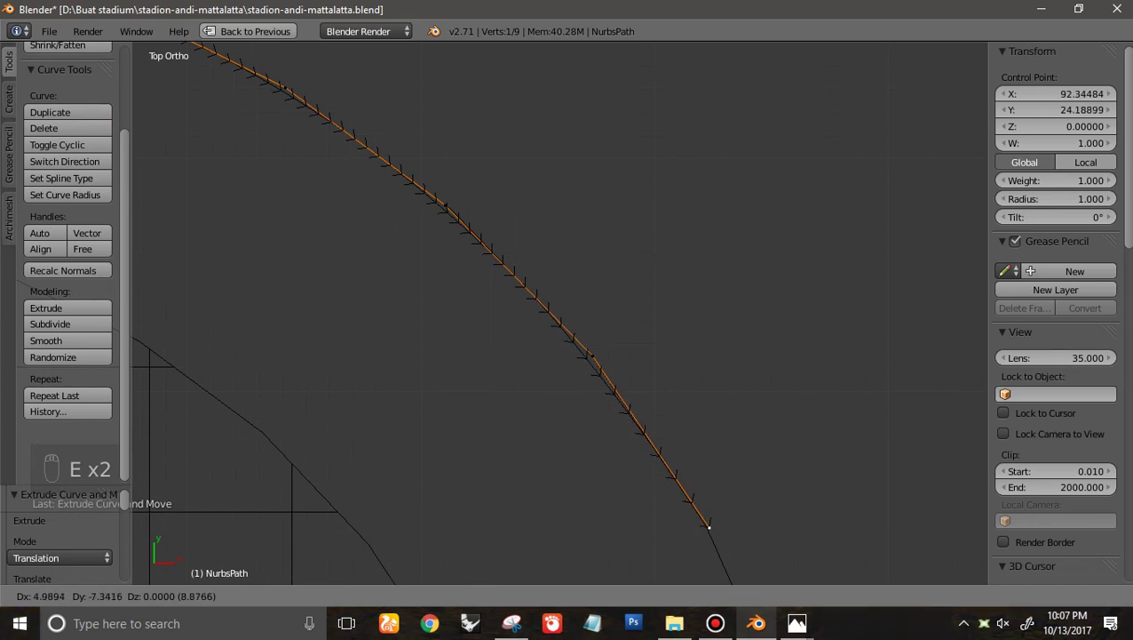
left_click(708, 526)
scroll(707, 526, "down", 7)
scroll(708, 526, "up", 2, "ctrl")
scroll(708, 525, "down", 3, "shift")
scroll(708, 526, "up", 3)
scroll(560, 313, "up", 3)
scroll(560, 312, "down", 14, "shift")
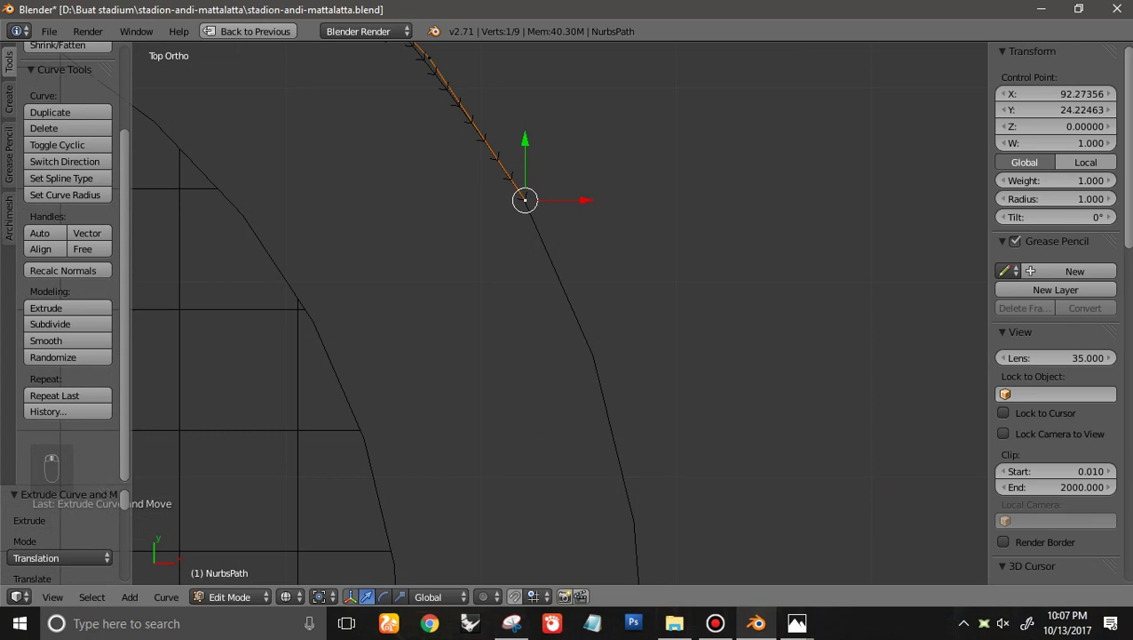
Leave path editing, open the running track mesh for editing and select its cross edge just above the X axis
key("Tab")
right_click(640, 382)
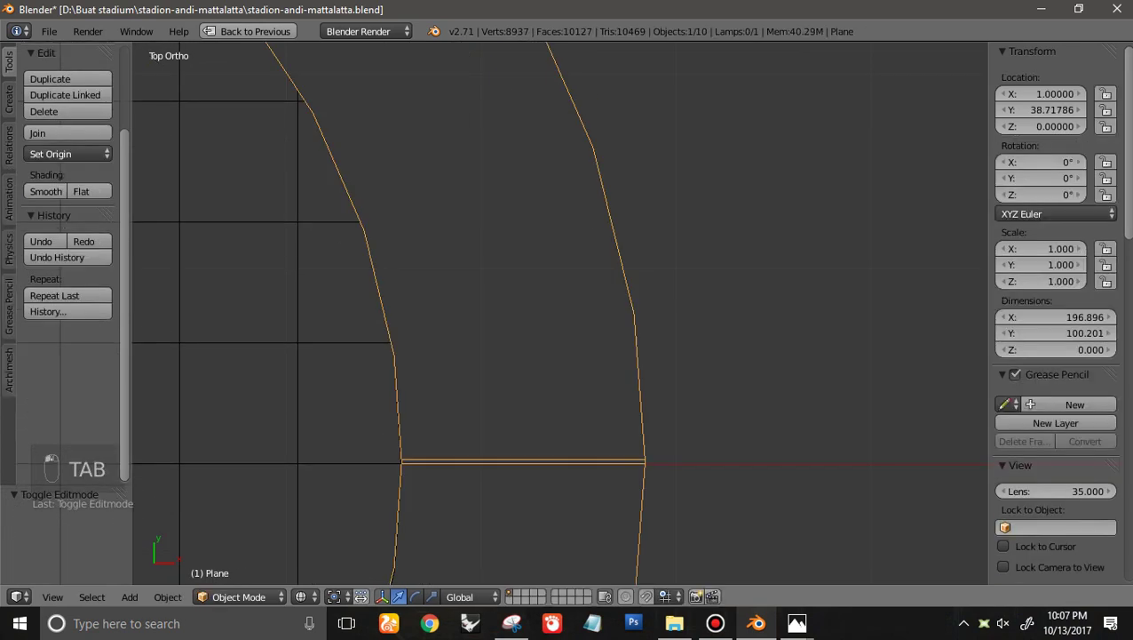
scroll(560, 313, "down", 2)
scroll(561, 313, "up", 3)
scroll(563, 316, "down", 4)
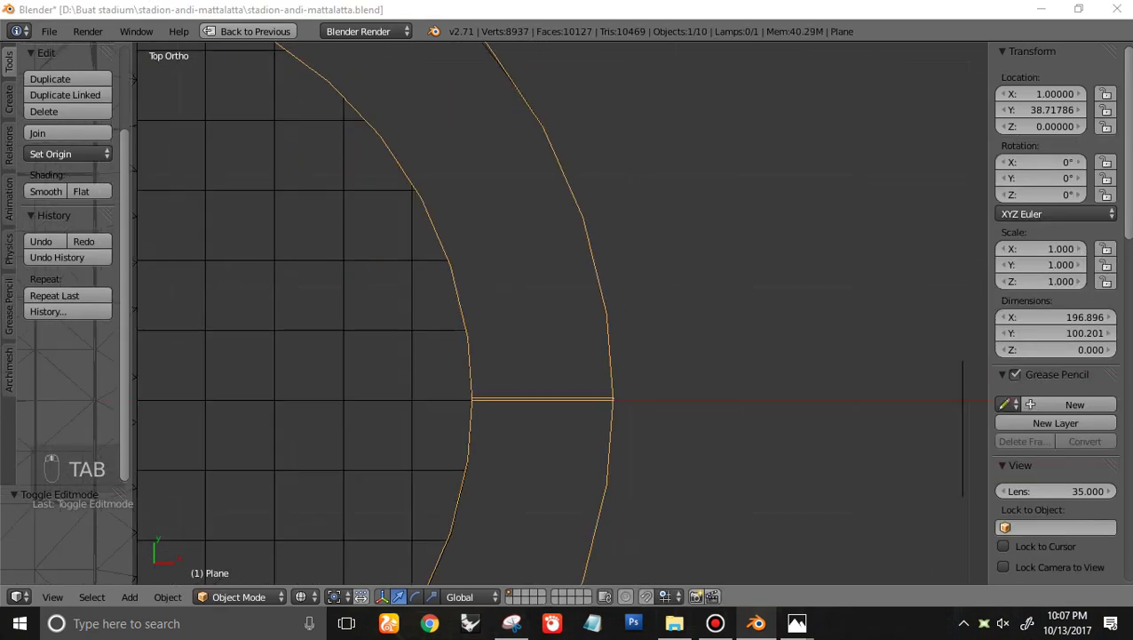
key("Tab")
scroll(559, 311, "up", 4)
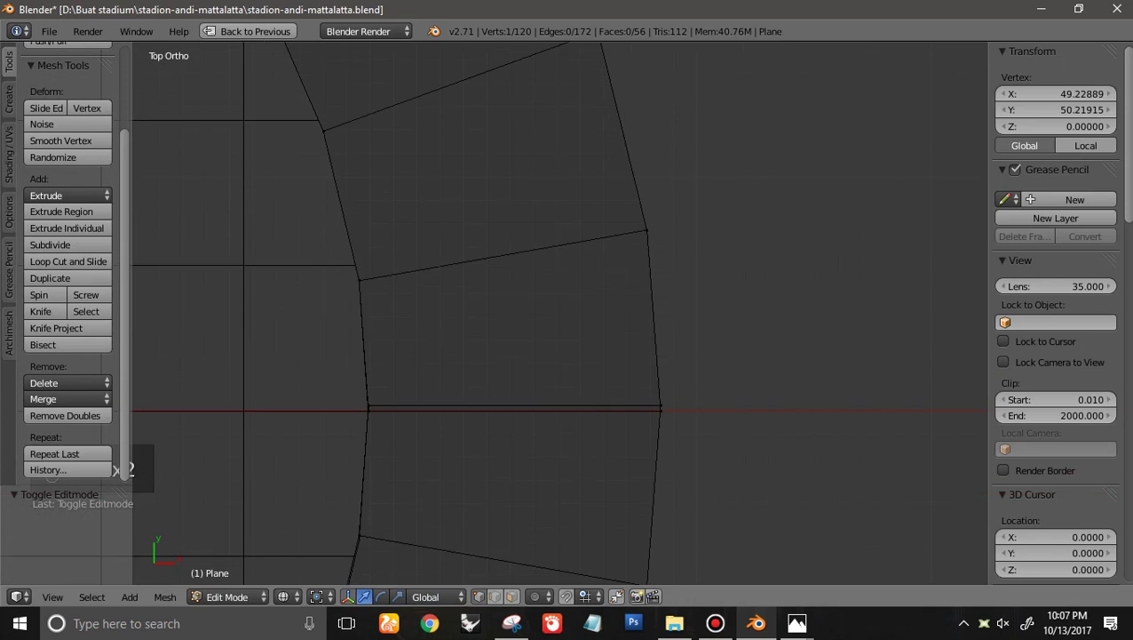
right_click(797, 504)
key("a")
right_click(797, 491)
scroll(561, 313, "down", 4)
scroll(568, 312, "down", 3)
right_click(429, 362, "shift")
left_click(592, 623)
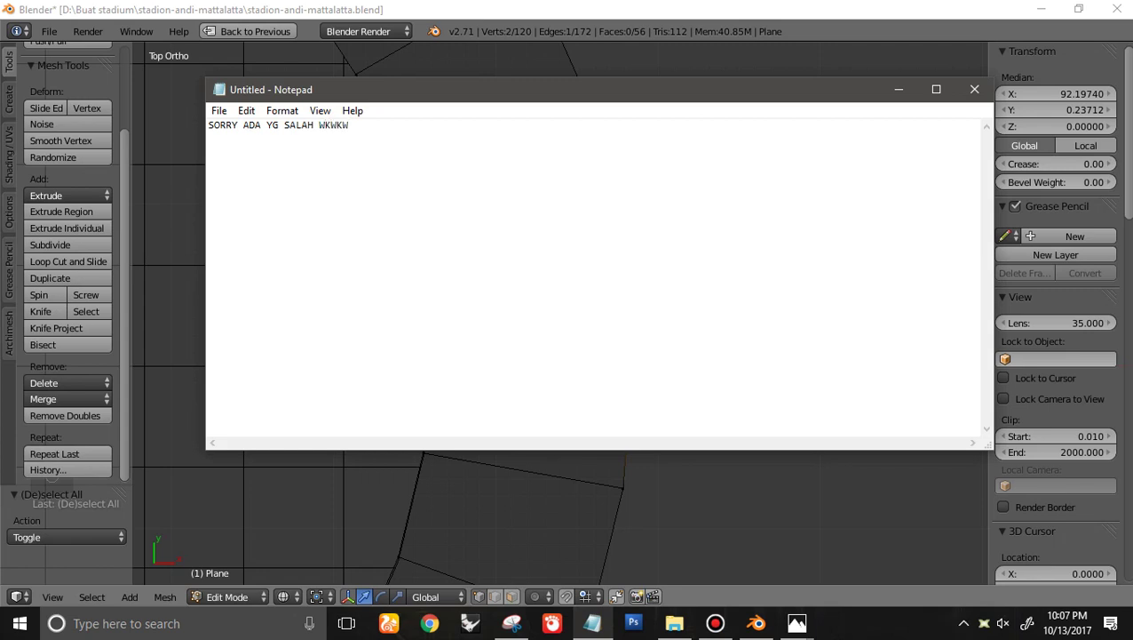
left_click(592, 623)
left_click(797, 623)
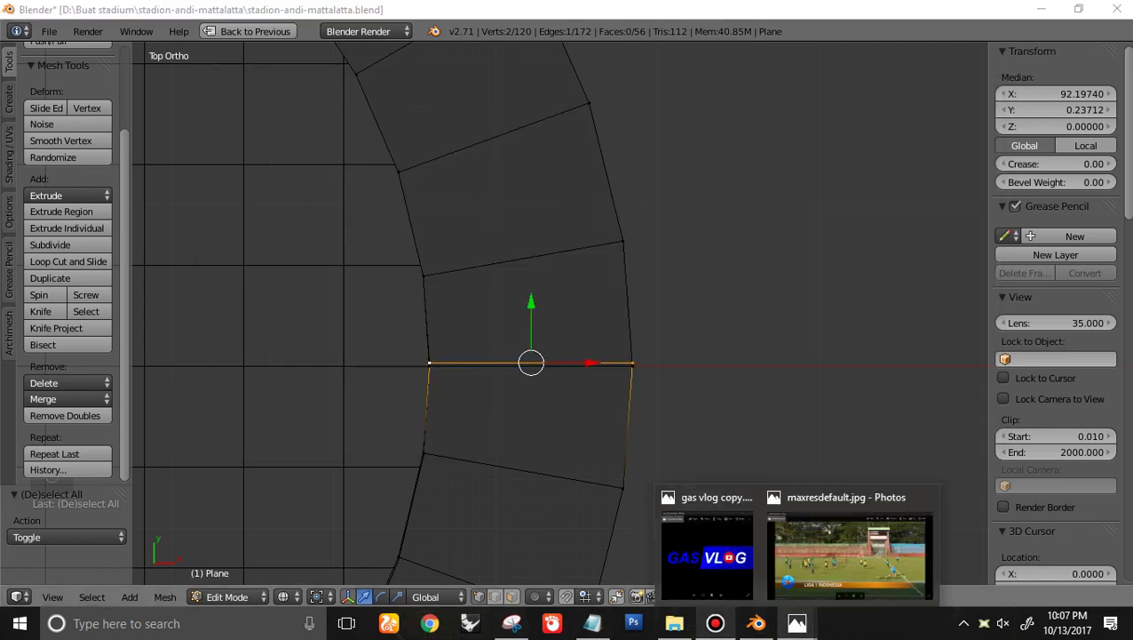
left_click(715, 623)
left_click(715, 623)
Select all track faces except the quarter on the positive X and positive Y side, and delete them
scroll(566, 312, "down", 7)
scroll(726, 338, "down", 3)
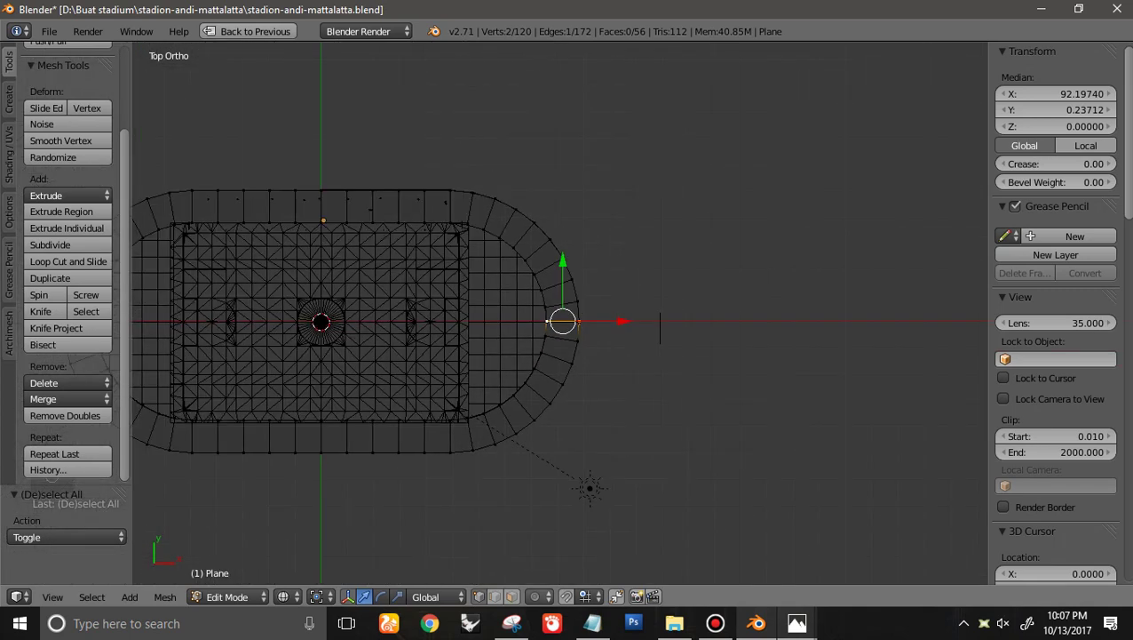
left_click(512, 596)
key("c")
mouse_move(559, 355)
left_mouse_down()
mouse_move(471, 425)
mouse_move(311, 437)
left_mouse_up()
right_click(311, 437)
scroll(311, 437, "down", 3)
mouse_move(433, 384)
left_mouse_down()
mouse_move(297, 351)
mouse_move(328, 253)
mouse_move(388, 244)
left_mouse_up()
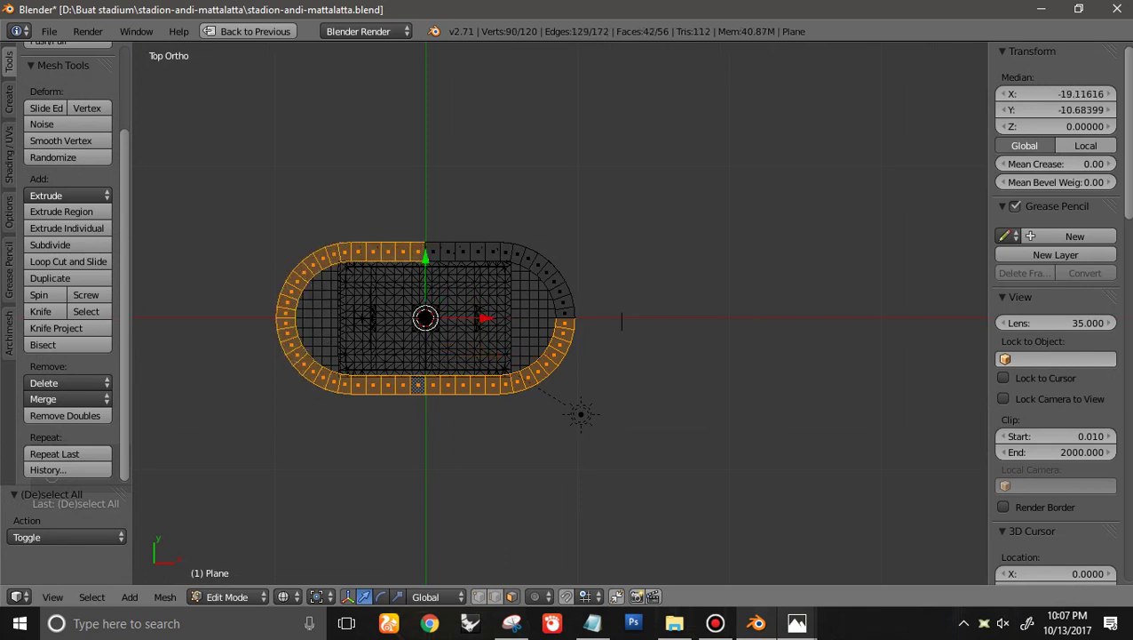
key("x")
left_click(369, 323)
scroll(569, 313, "up", 3)
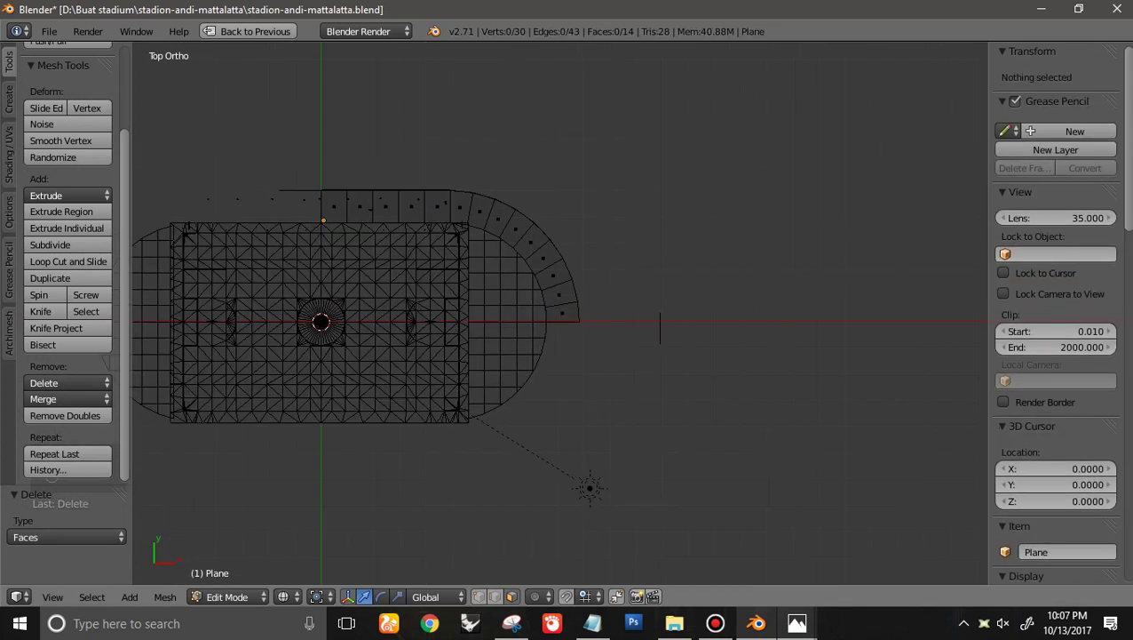
Leave mesh editing, snap the 3D cursor to the scene center and use it as the pivot point
key("Tab")
key("shift+s")
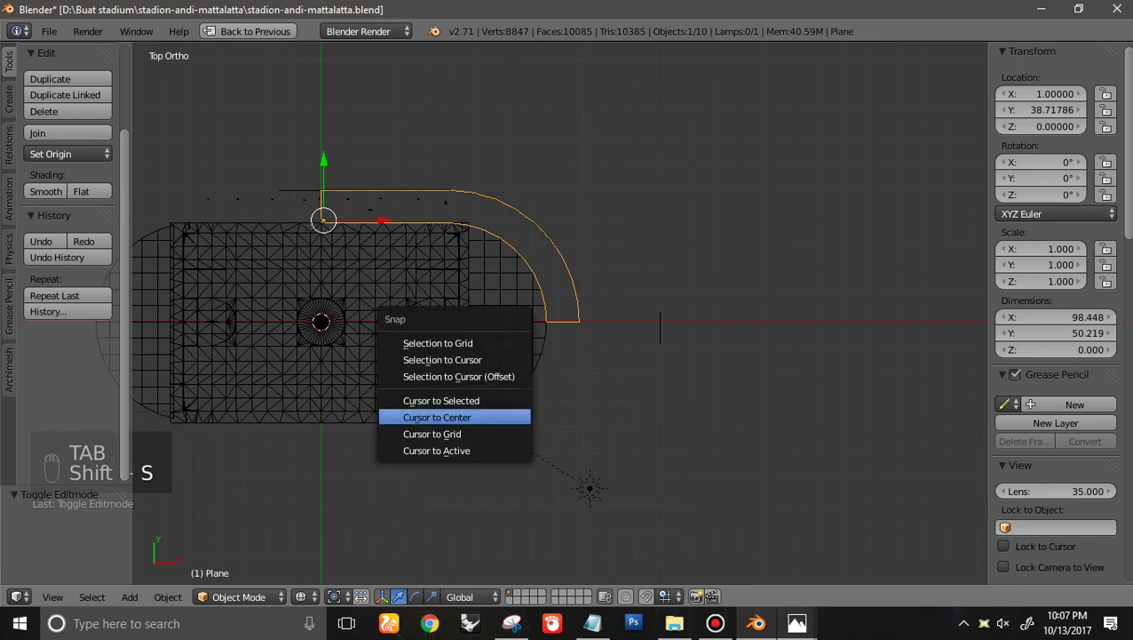
left_click(426, 422)
left_click(305, 596)
left_click(370, 559)
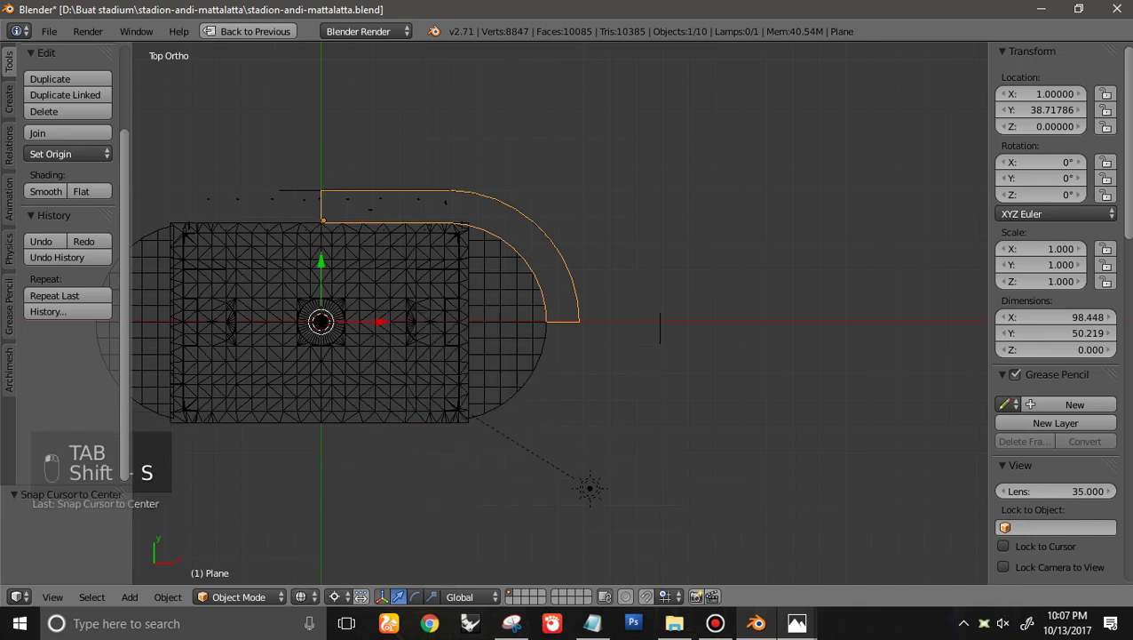
key("g")
right_click(382, 418)
Duplicate the remaining track quarter in place and mirror the copy along Y
key("shift+d")
key("Return")
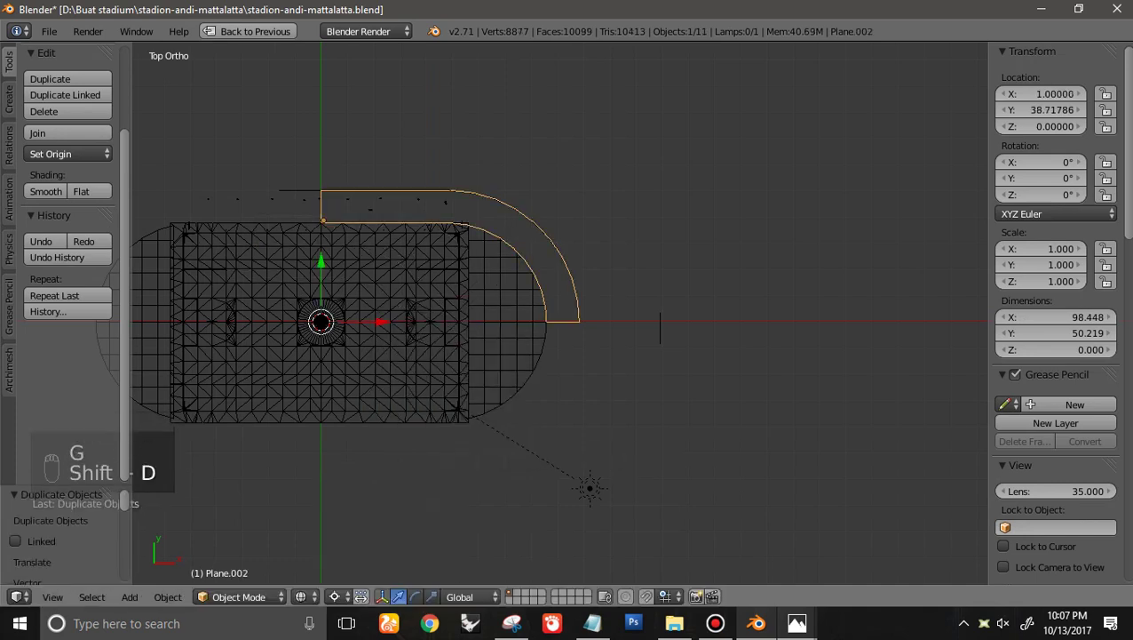
key("ctrl+m")
key("y")
key("Return")
Flip the normals of all faces in the mirrored track quarter
key("Tab")
key("a")
key("a")
key("z")
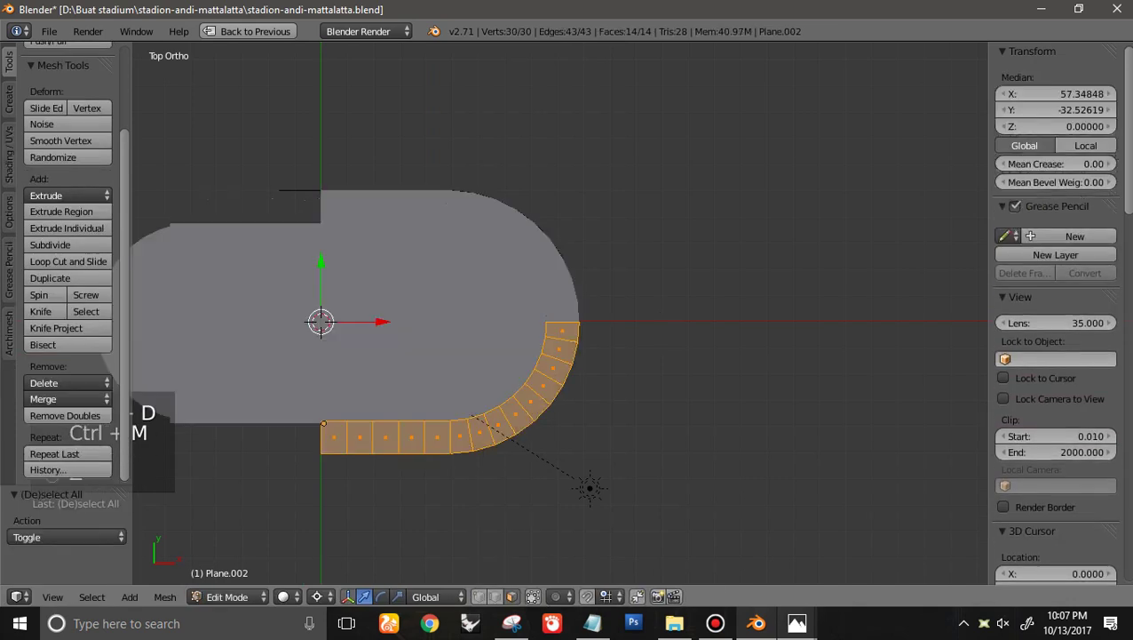
key("w")
left_click(553, 319)
key("Tab")
Join the mirrored quarter with the original track quarter into one half-track object
right_click(556, 284, "shift")
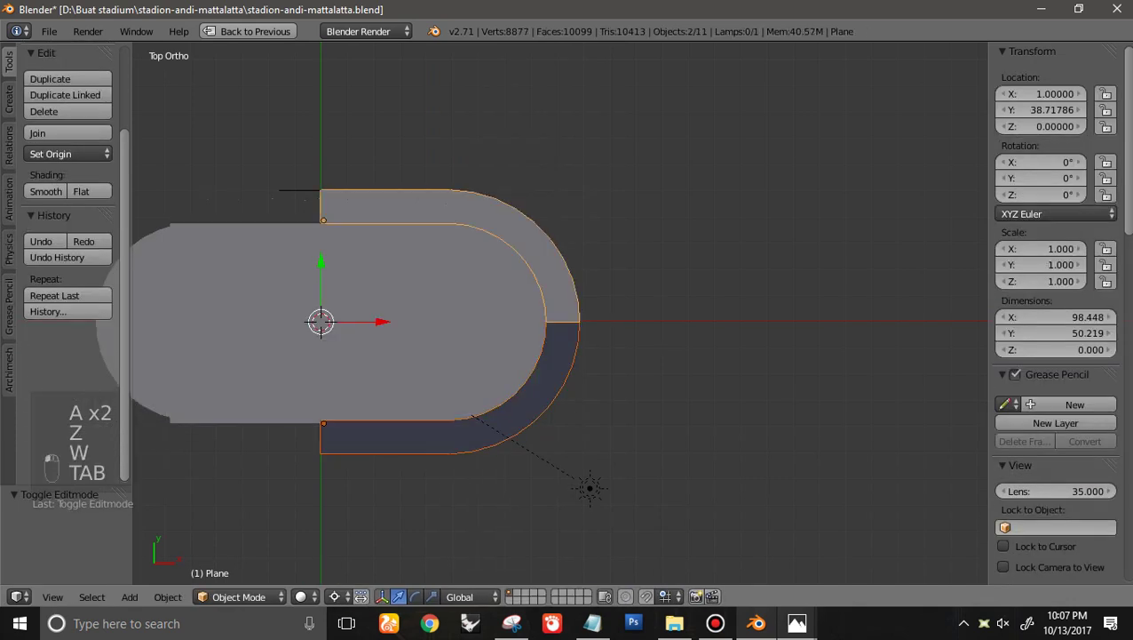
key("ctrl+j")
key("g")
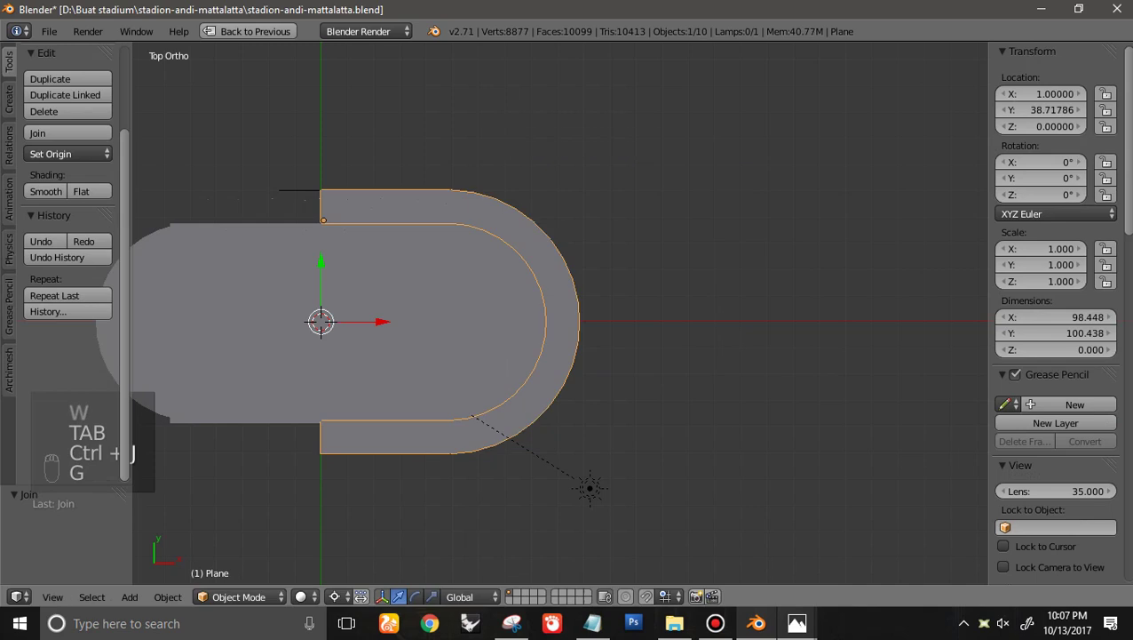
scroll(567, 312, "up", 3)
key("g")
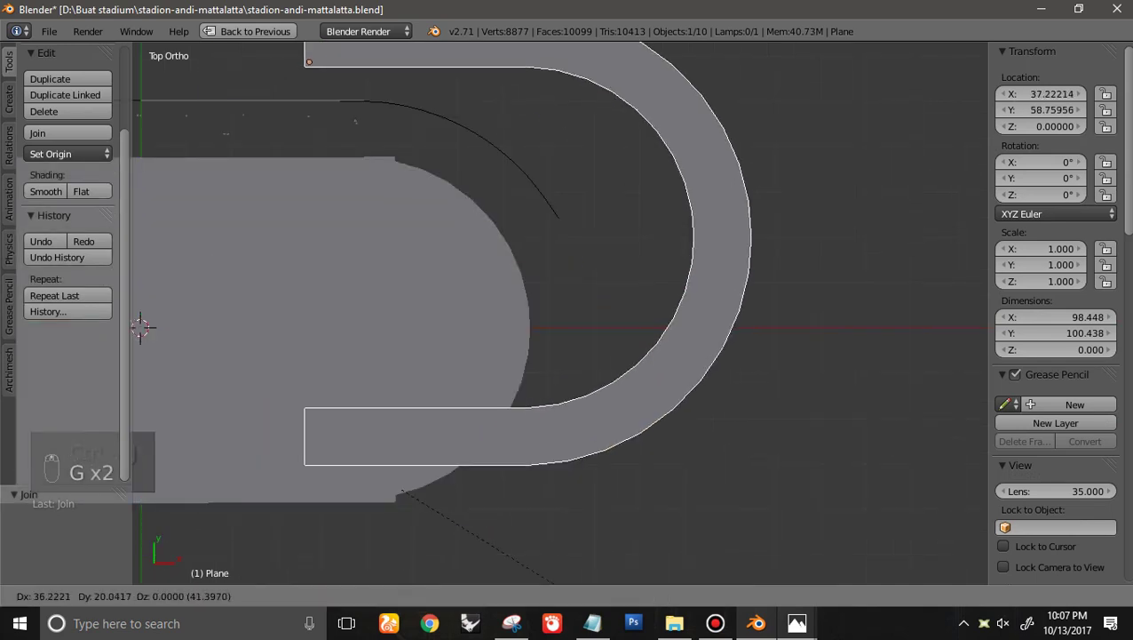
key("Escape")
scroll(566, 313, "down", 3)
key("z")
scroll(567, 313, "up", 1)
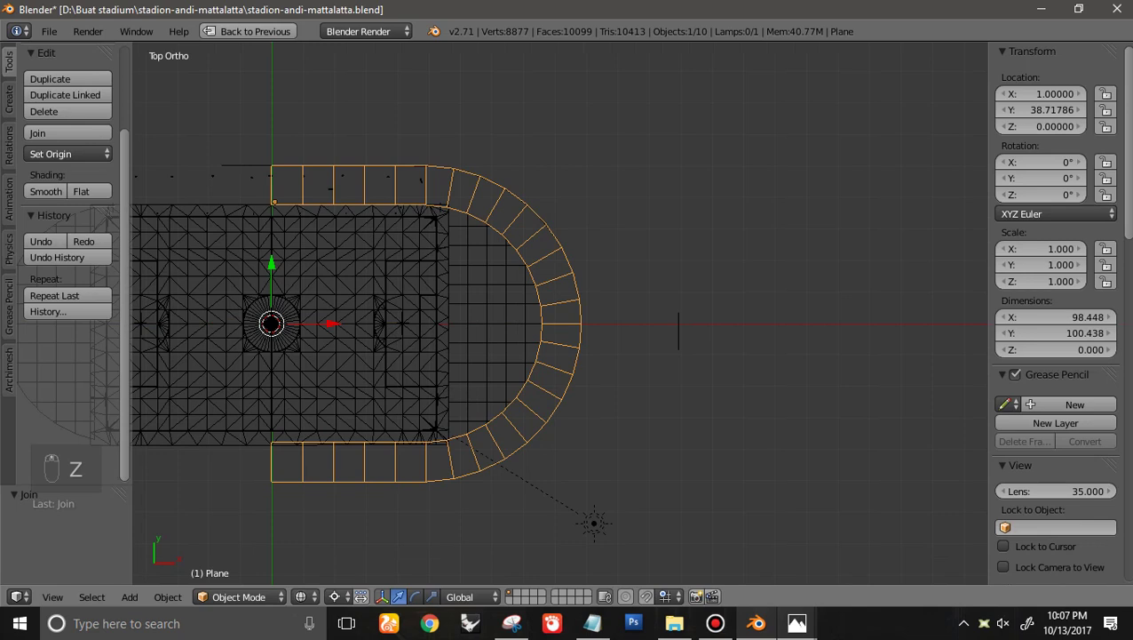
Duplicate the half track in place and mirror the copy along X
key("shift+d")
key("Return")
key("ctrl+m")
key("x")
key("Return")
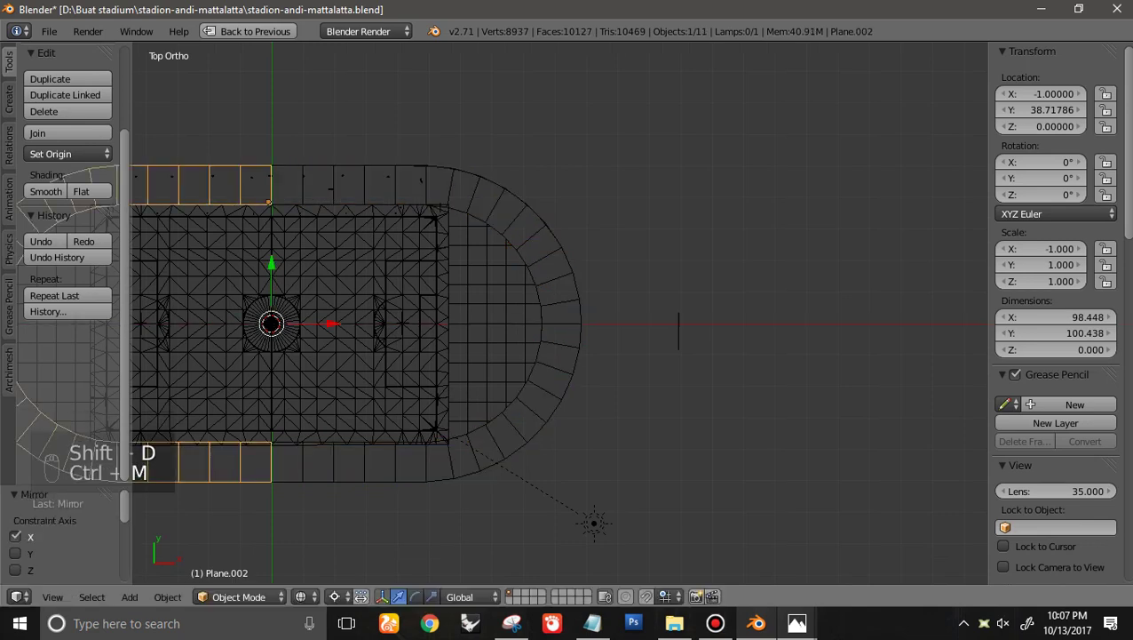
Flip the normals of all faces in the mirrored half track
key("Tab")
key("a")
key("a")
key("w")
left_click(447, 321)
key("Tab")
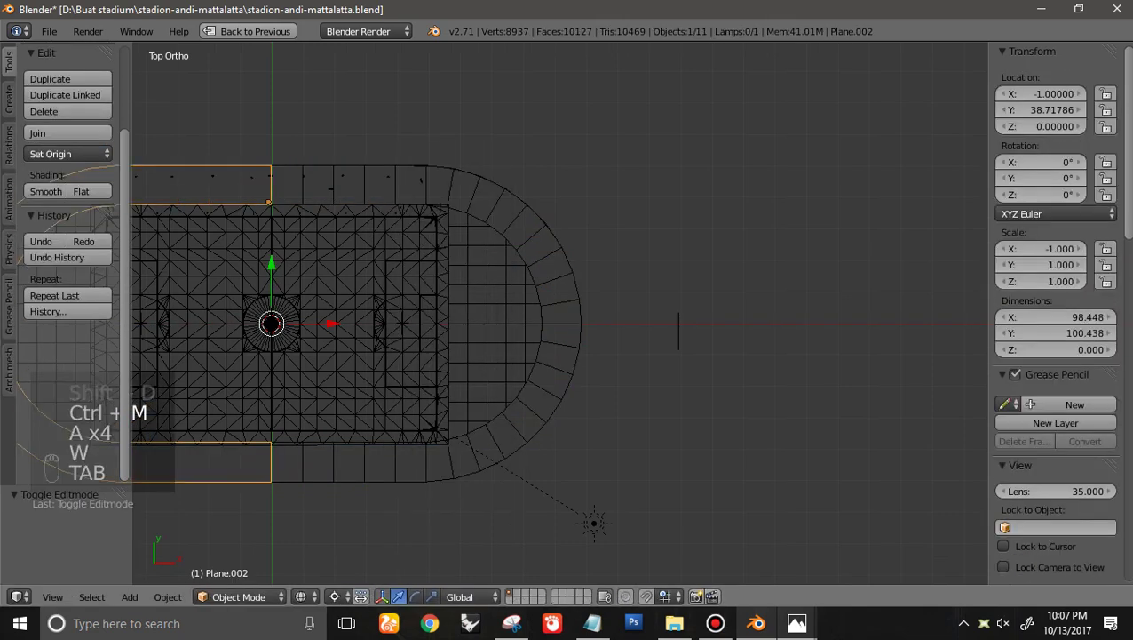
Join the mirrored half with the other half to complete the running track
right_click(538, 275, "shift")
key("ctrl+j")
key("z")
scroll(538, 276, "down", 2, "ctrl")
scroll(538, 275, "up", 2)
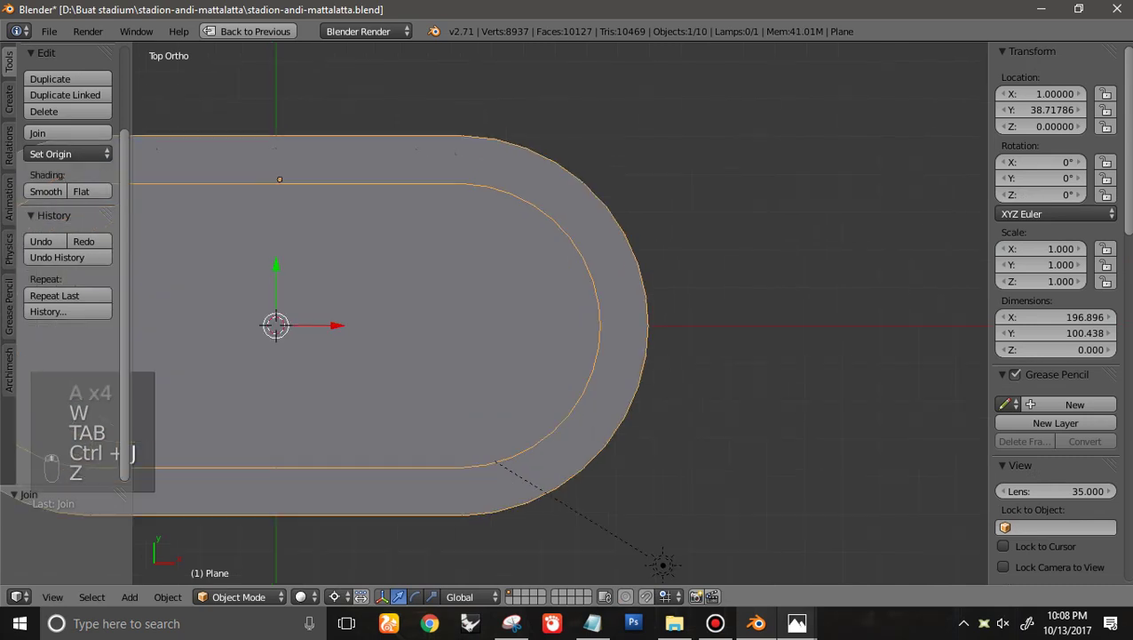
Reopen the path for editing and extrude its end to the next outer track vertex, at about X 95.8, Y 16.2
key("z")
scroll(538, 276, "up", 2, "ctrl")
right_click(543, 171)
scroll(567, 313, "up", 2, "shift")
scroll(567, 312, "up", 7)
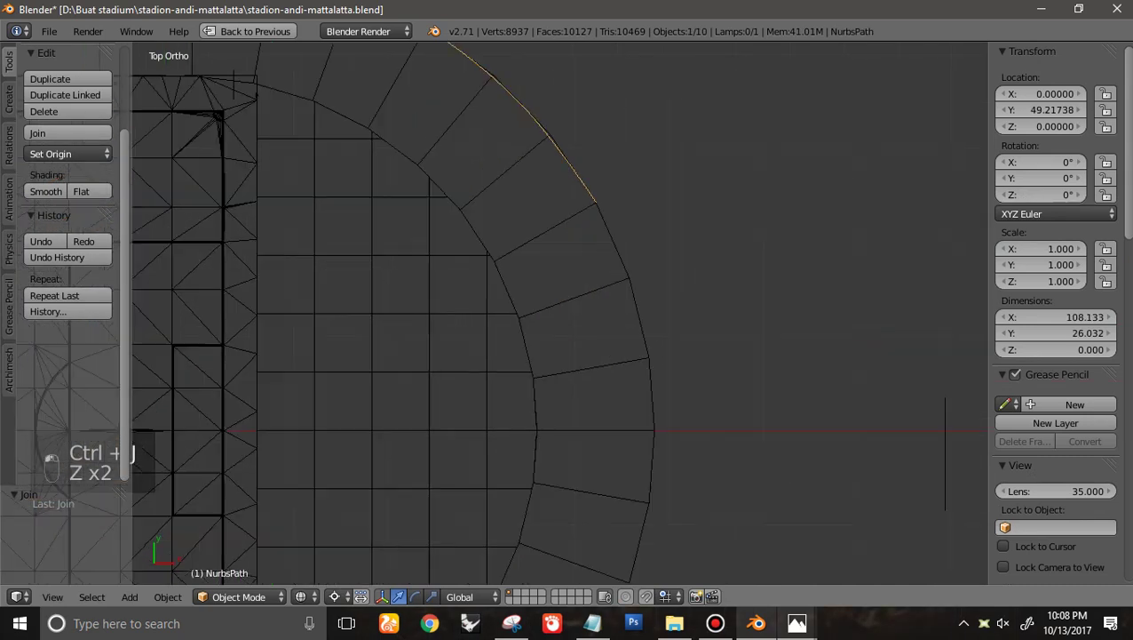
scroll(567, 312, "up", 6, "shift")
scroll(566, 312, "up", 3, "ctrl")
key("Tab")
scroll(566, 316, "up", 2)
key("e")
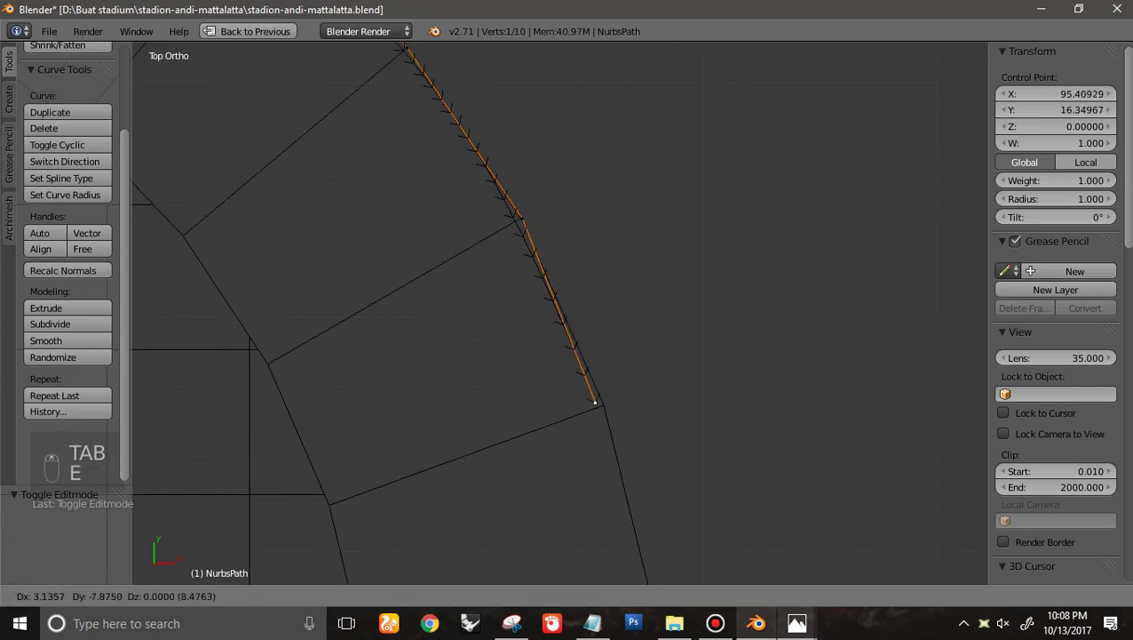
left_click(604, 405)
Extrude two more path points along the track's outer edge, at about X 97.83, Y 7.76 and X 98.51, Y -0.01
scroll(566, 313, "down", 5)
scroll(567, 313, "down", 5, "shift")
scroll(566, 312, "up", 5)
key("e")
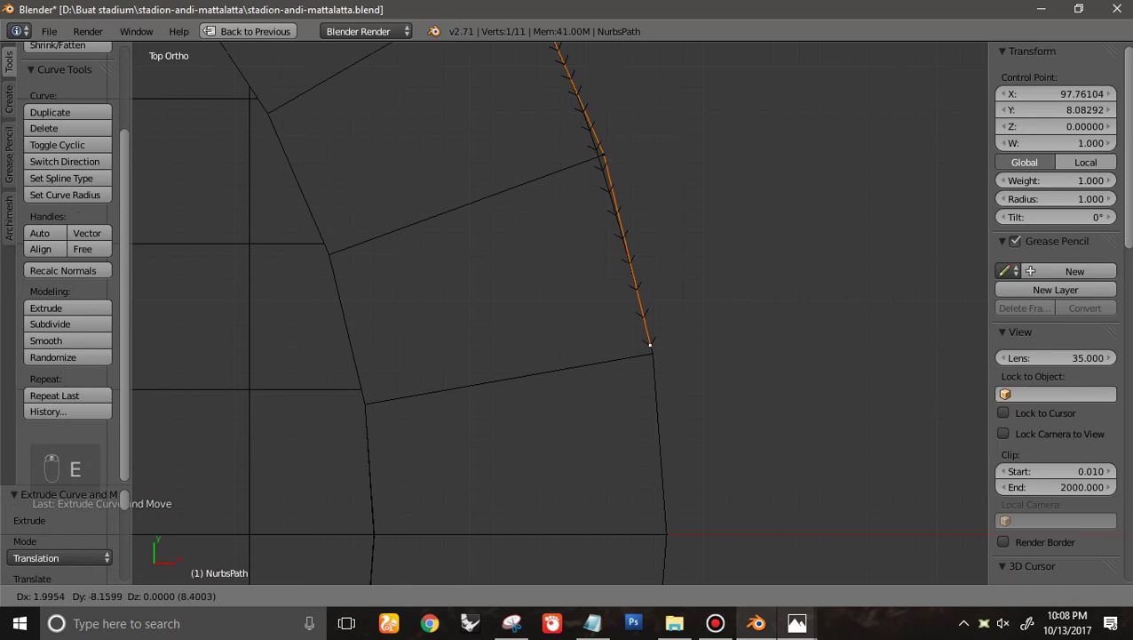
left_click(652, 352)
scroll(561, 313, "down", 5, "shift")
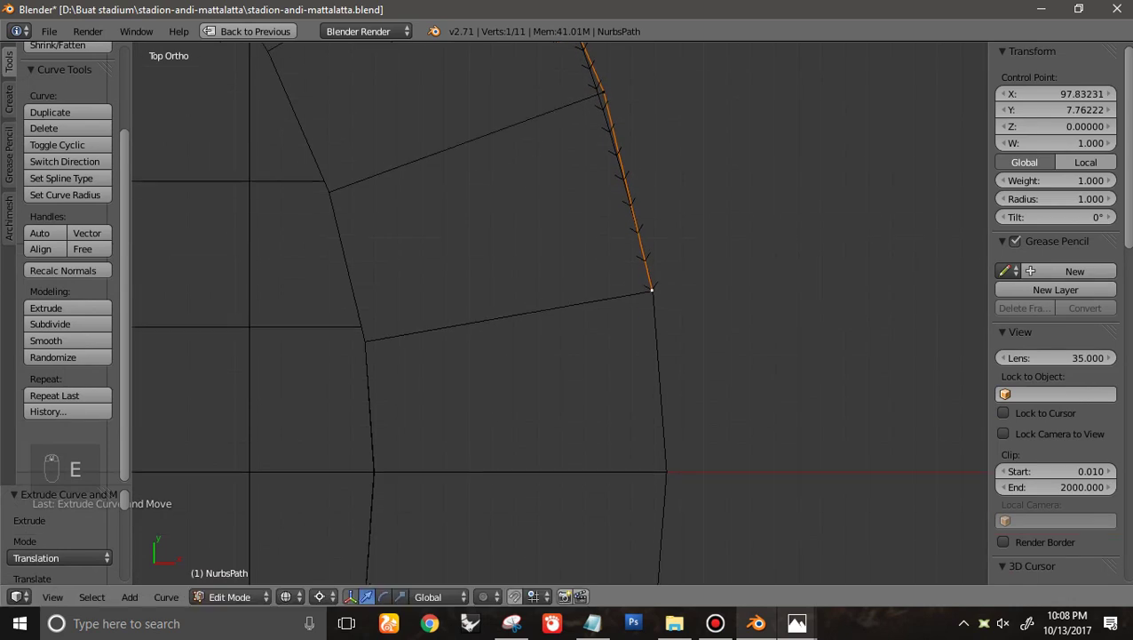
key("e")
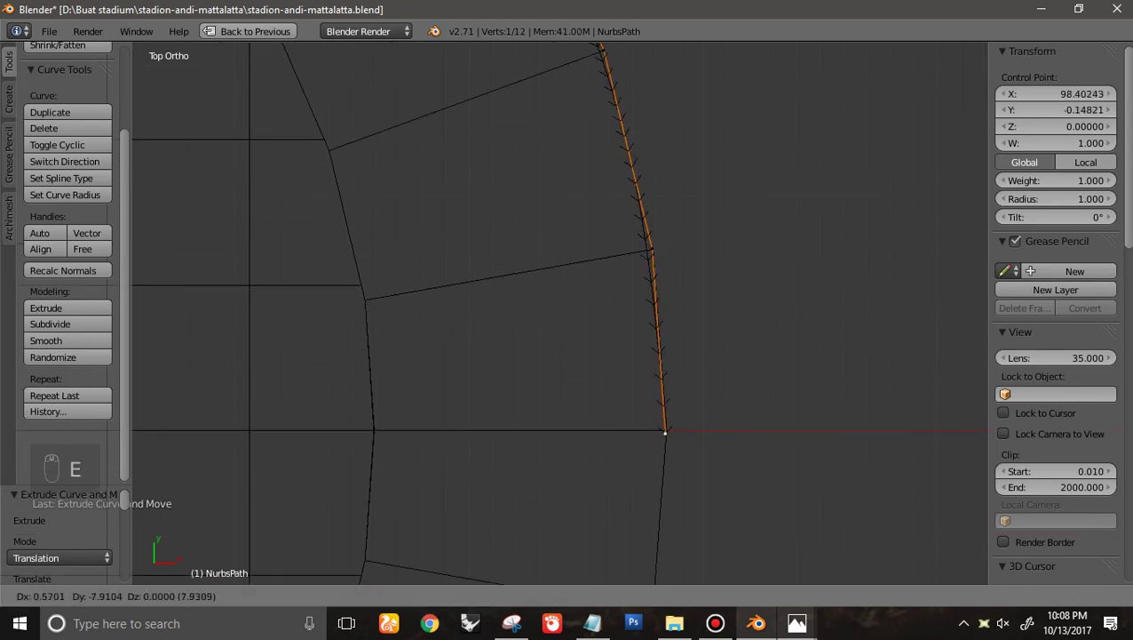
key("Return")
Set the path's end point to Y 0 and move it along X onto the track's outer vertex, at about X 98.43
scroll(560, 311, "down", 2)
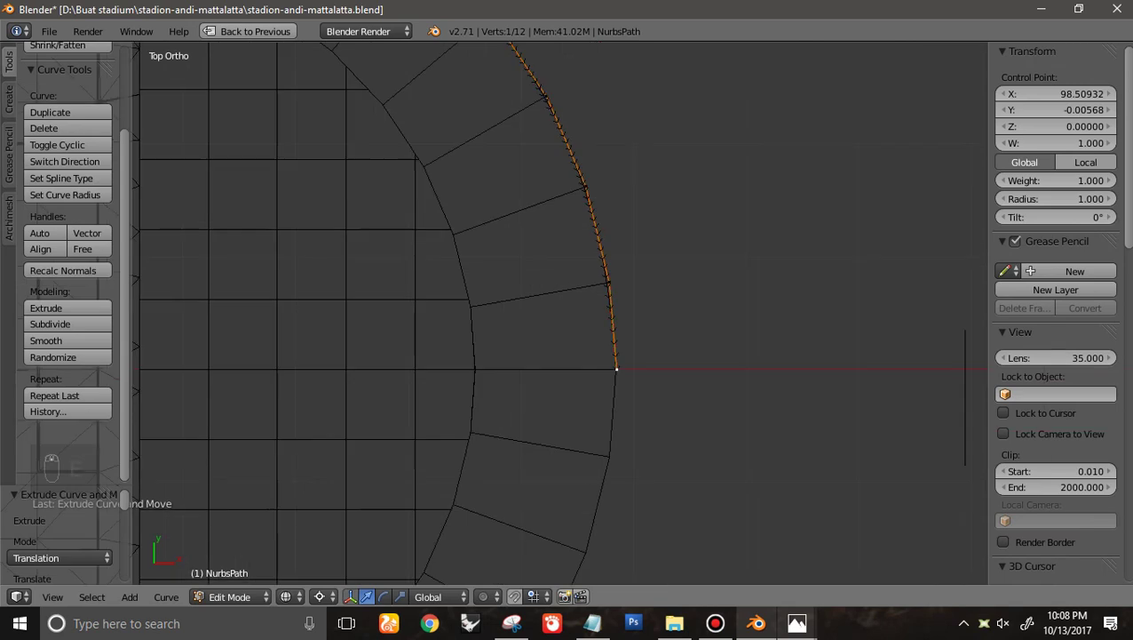
scroll(563, 313, "up", 4)
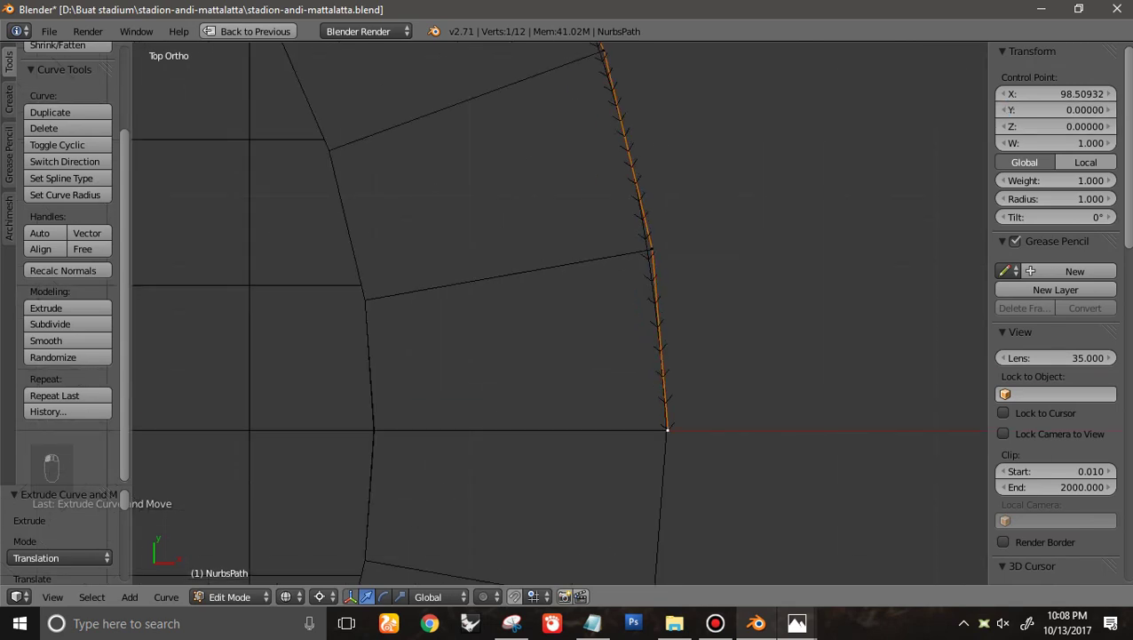
key("g")
key("x")
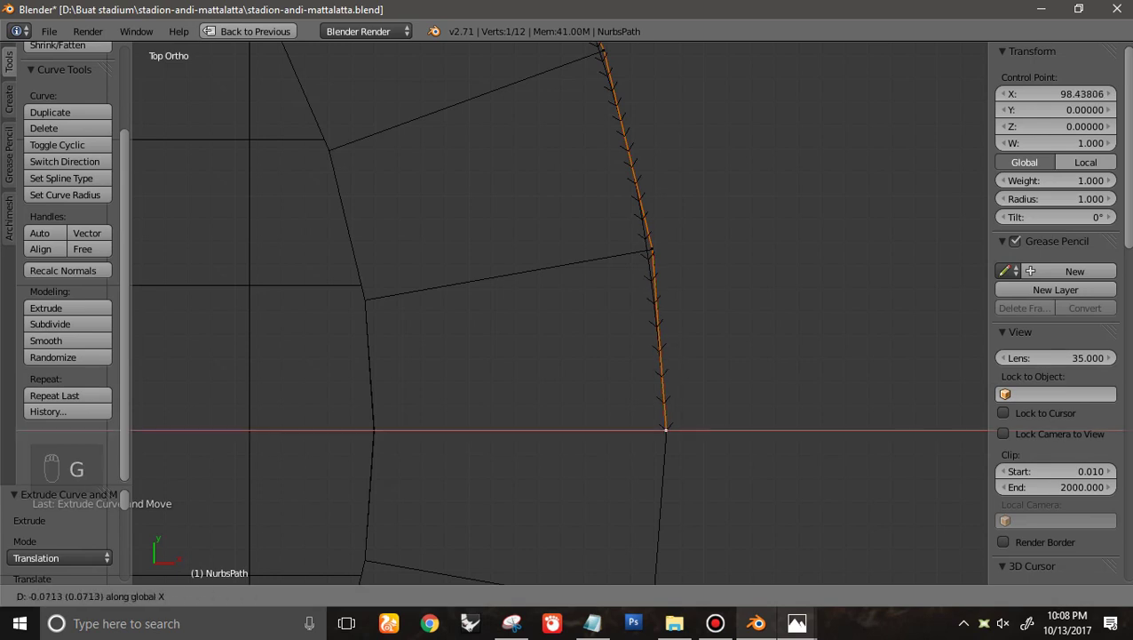
key("Return")
Extrude two path points past the X axis onto outer track vertices, at about X 97.86, Y -7.78 and X 95.65, Y -16.37
scroll(563, 312, "down", 5)
scroll(564, 313, "up", 3)
scroll(563, 313, "down", 4, "shift")
scroll(563, 312, "up", 1)
key("e")
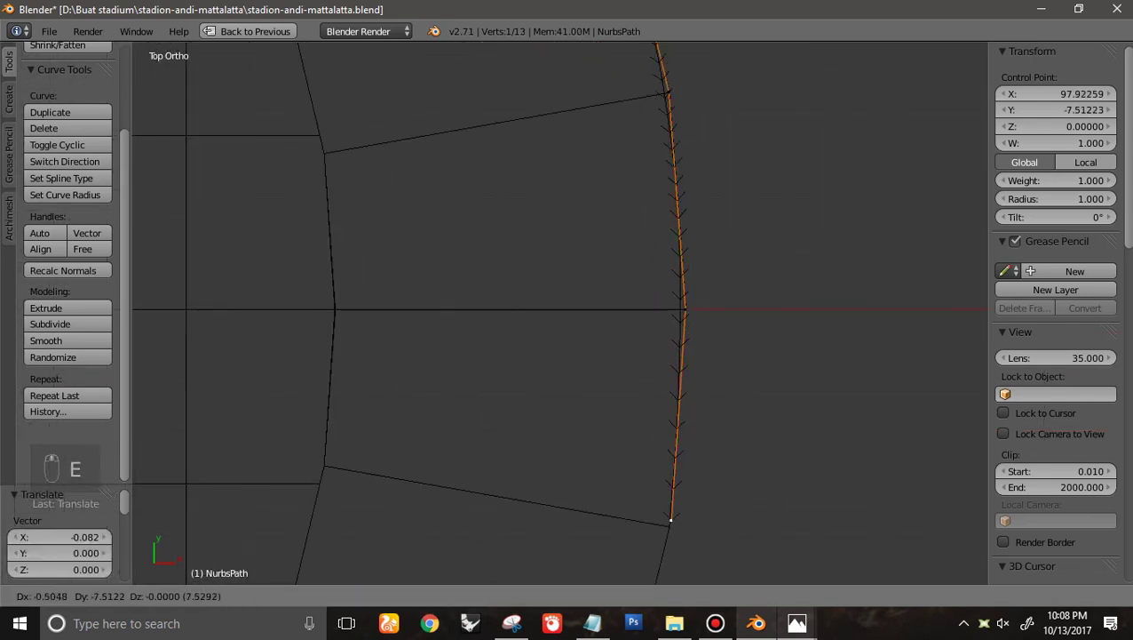
left_click(671, 526)
scroll(561, 313, "down", 1)
scroll(561, 313, "down", 7, "shift")
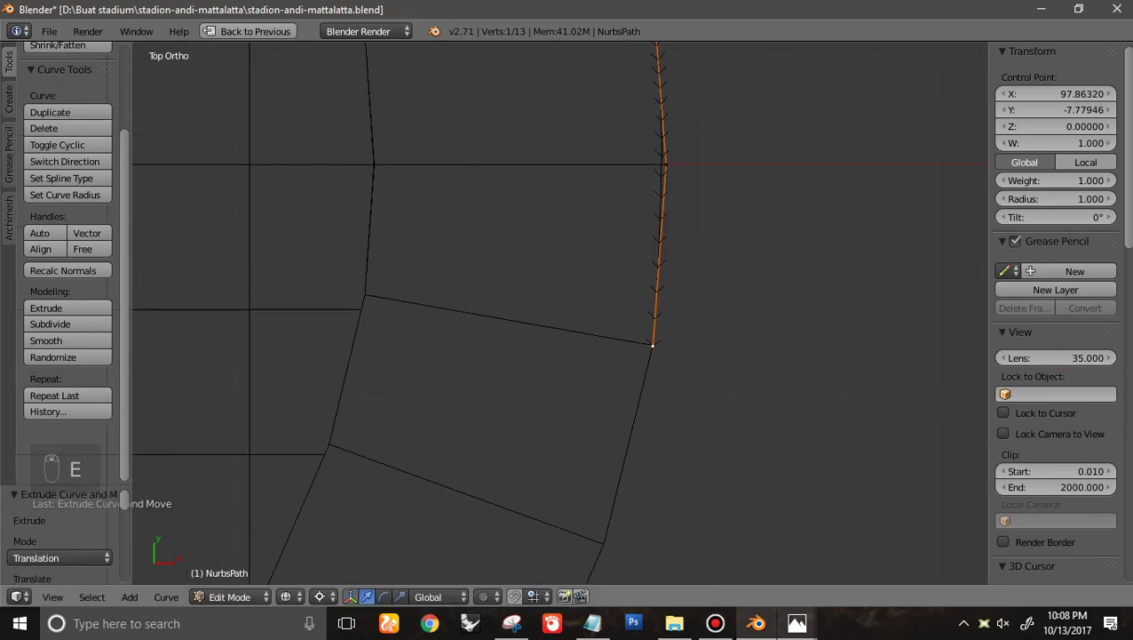
key("e")
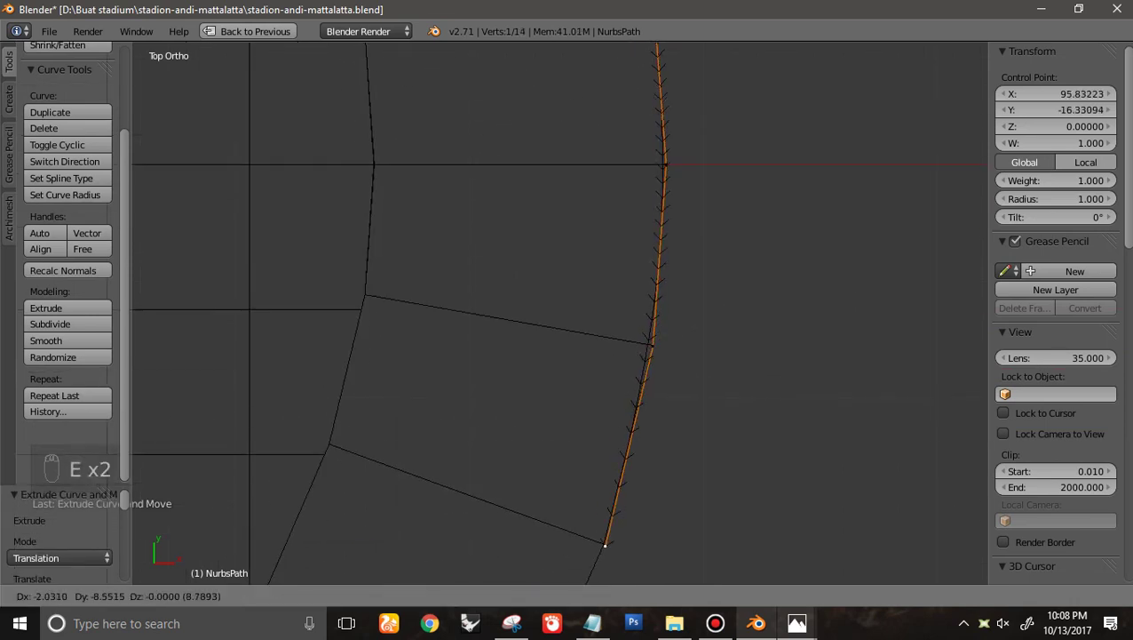
left_click(602, 545)
scroll(563, 313, "down", 11)
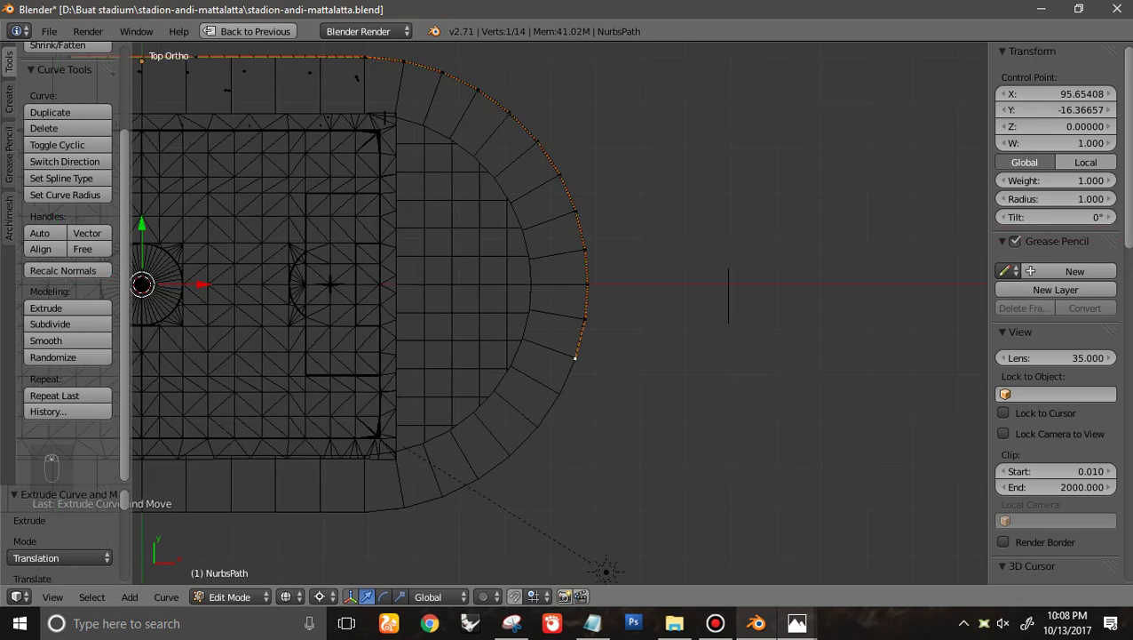
Restore the multi-editor layout, leave path editing and set the path's preview resolution U to 4
key("ctrl+Up")
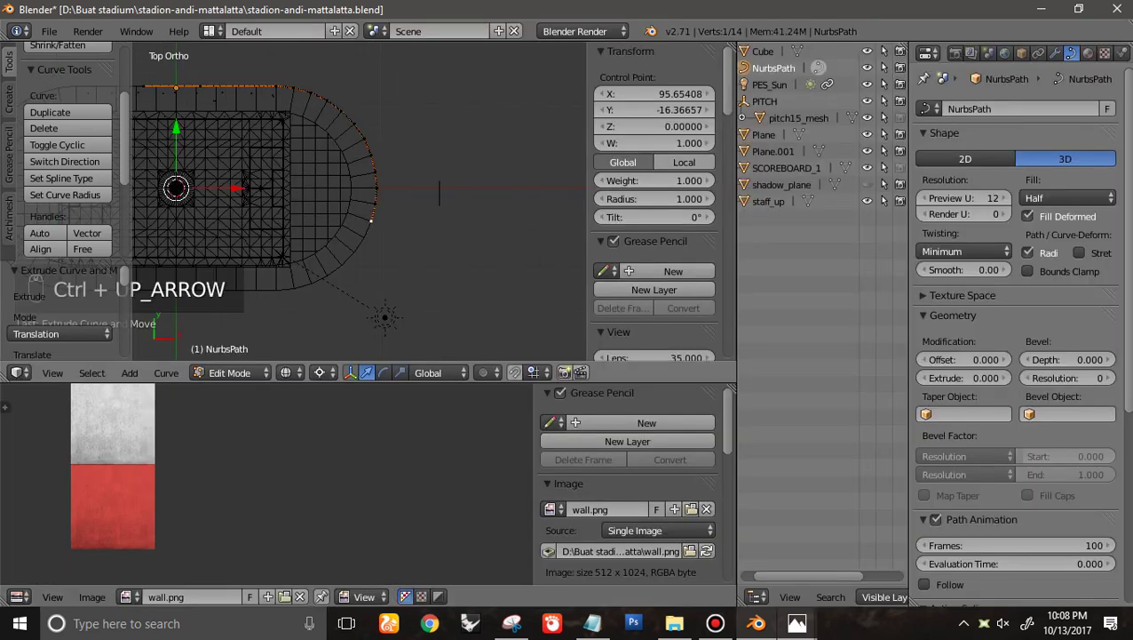
key("Tab")
left_click(1038, 53)
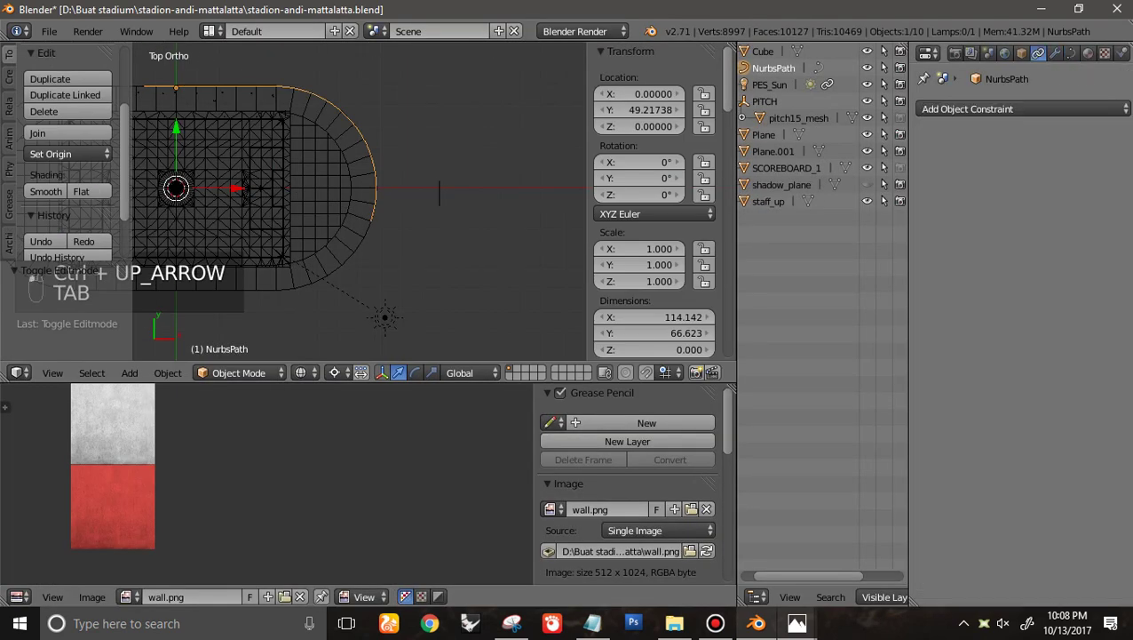
left_click(1071, 53)
left_click(1055, 53)
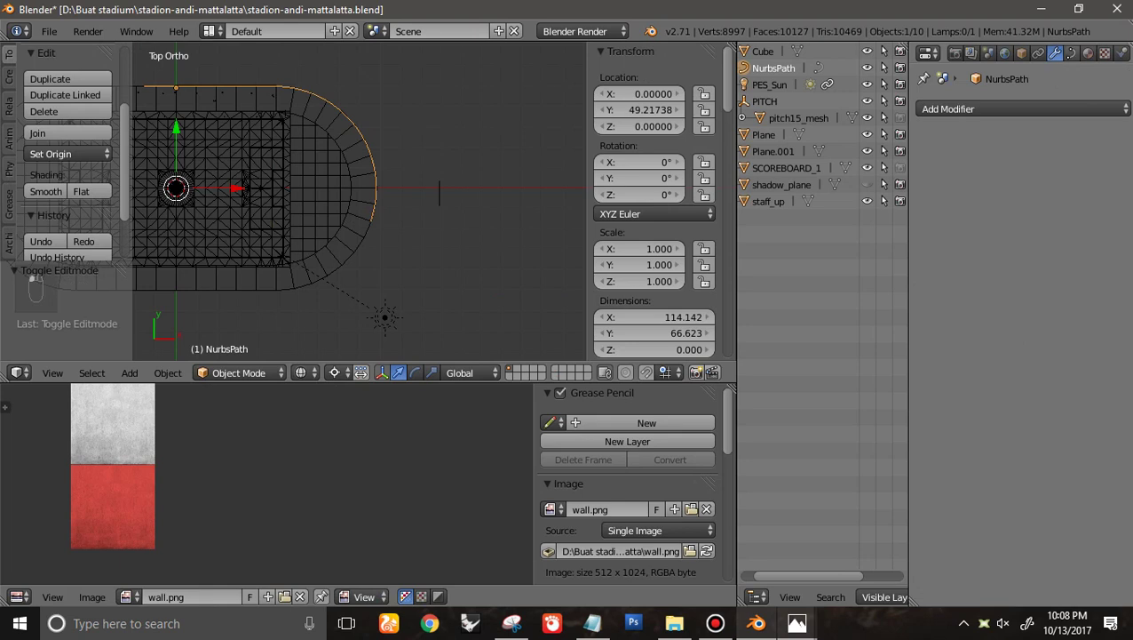
left_click(1071, 53)
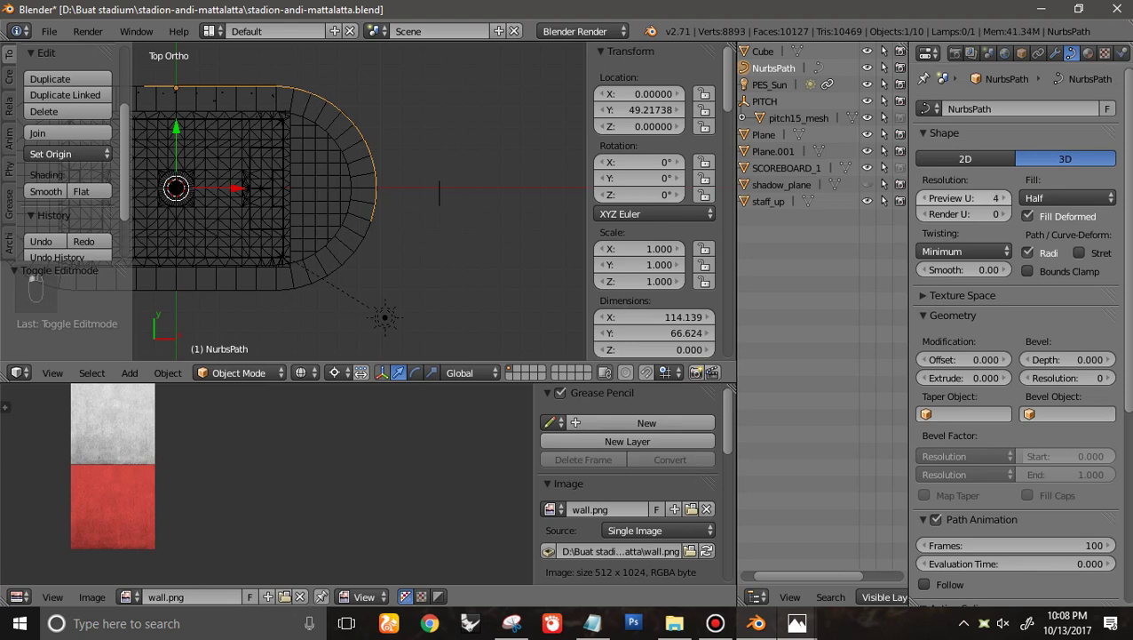
Set the path's preview resolution U to 3, then select the straight wall and check its mesh in solid shading
middle_click_drag(293, 151, 440, 294, "shift")
scroll(440, 294, "up", 2)
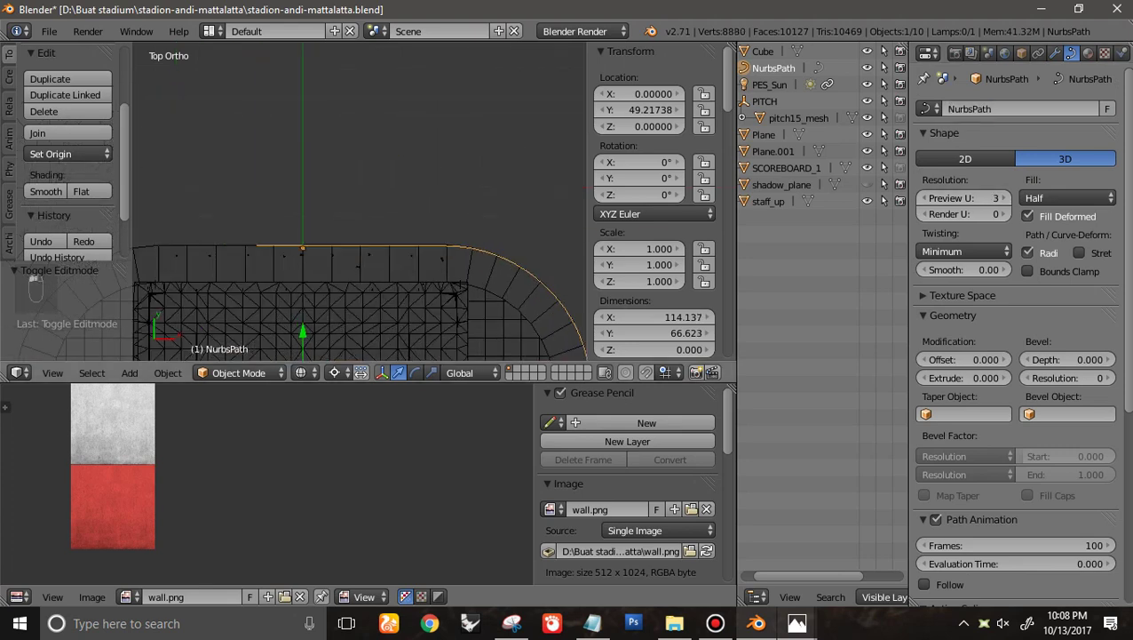
scroll(368, 202, "up", 3)
right_click(382, 277)
right_click(382, 277)
right_click(382, 277)
key("z")
middle_click_drag(382, 278, 198, 176)
key("KP_4")
key("KP_5")
scroll(270, 149, "up", 9)
scroll(299, 182, "down", 6)
scroll(360, 203, "down", 3)
key("Tab")
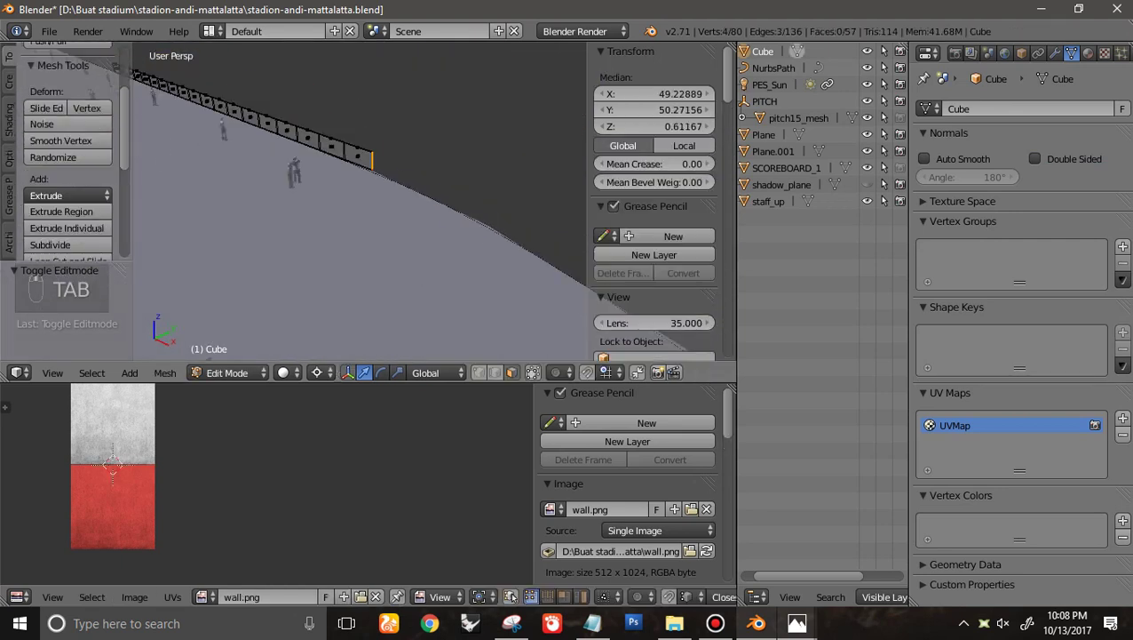
key("Tab")
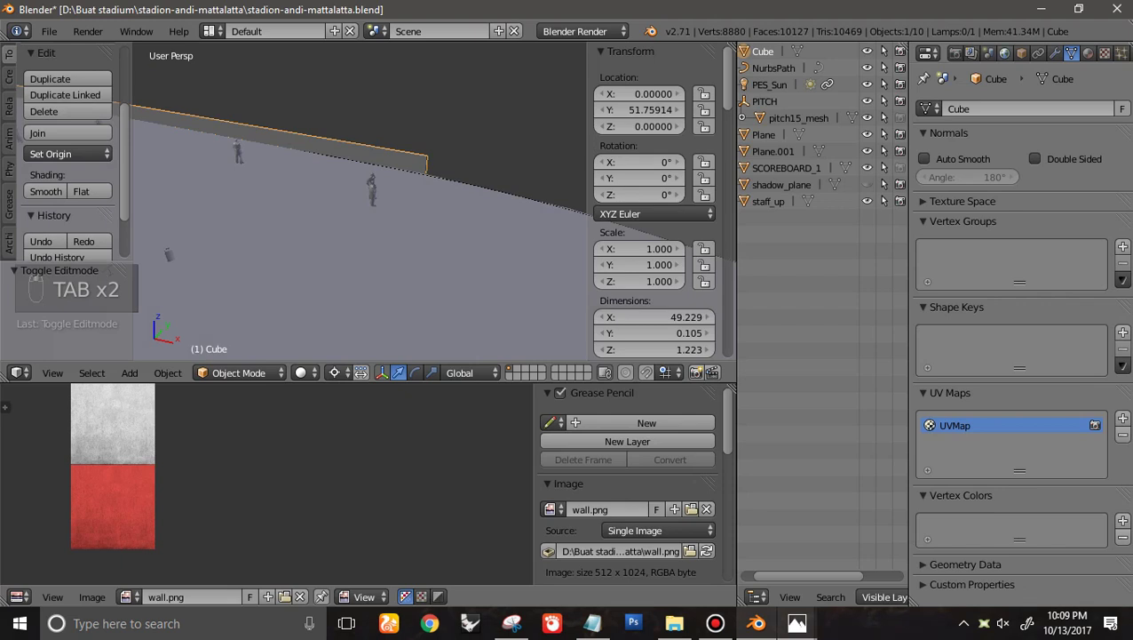
Repeat the wall three times along X with an Array modifier of Fixed Count 3 and apply the modifier
left_click(1055, 53)
left_click(1022, 110)
left_click(793, 148)
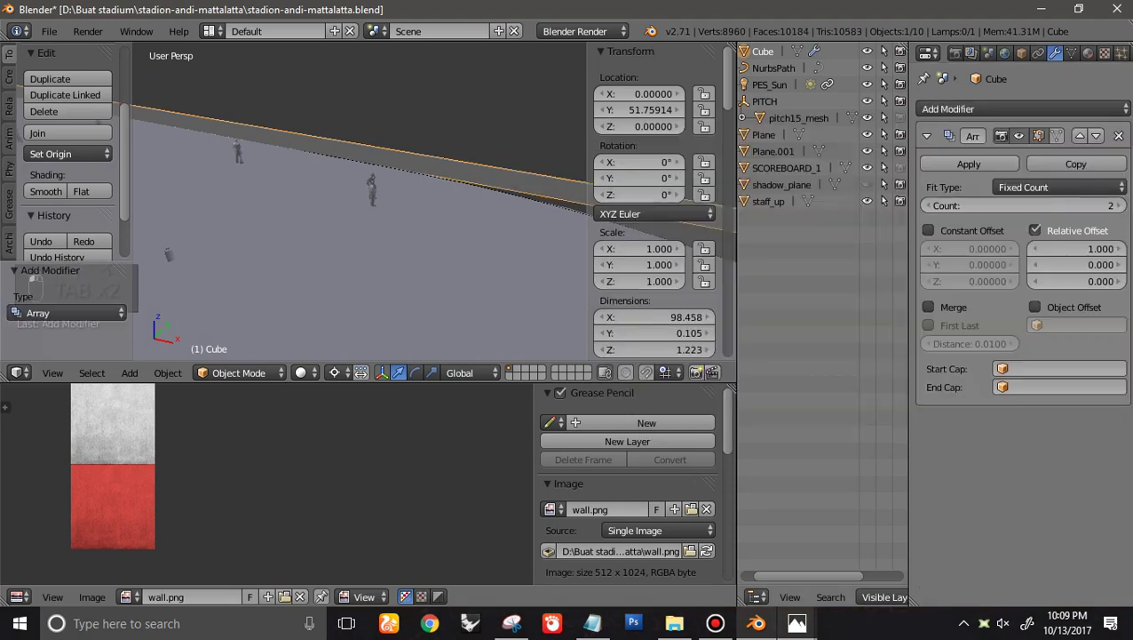
scroll(360, 203, "down", 7)
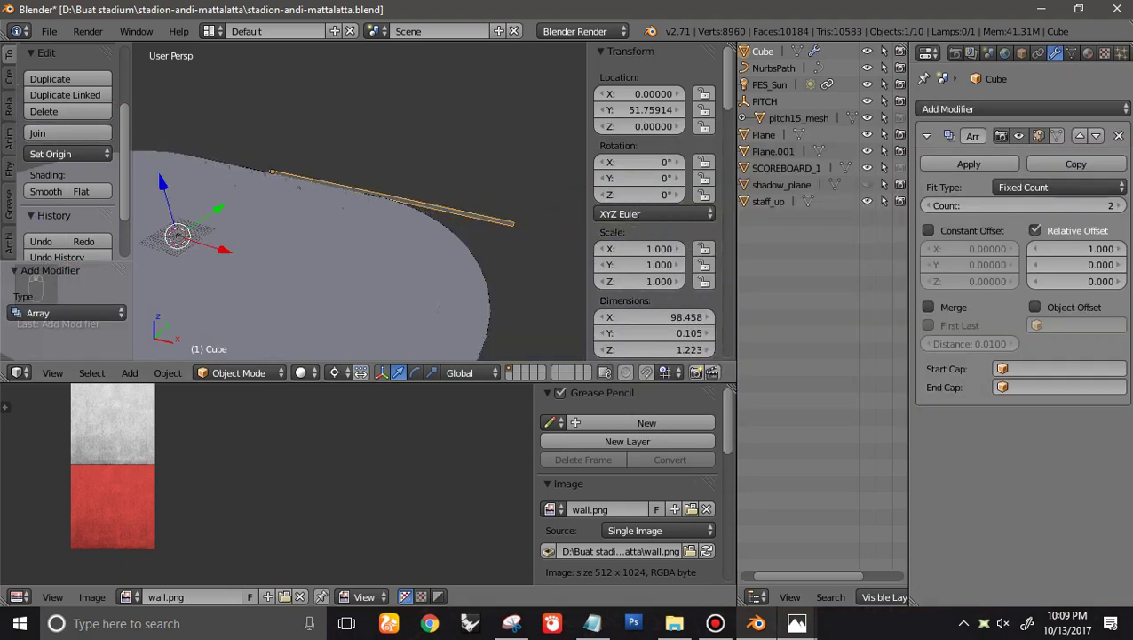
key("KP_7")
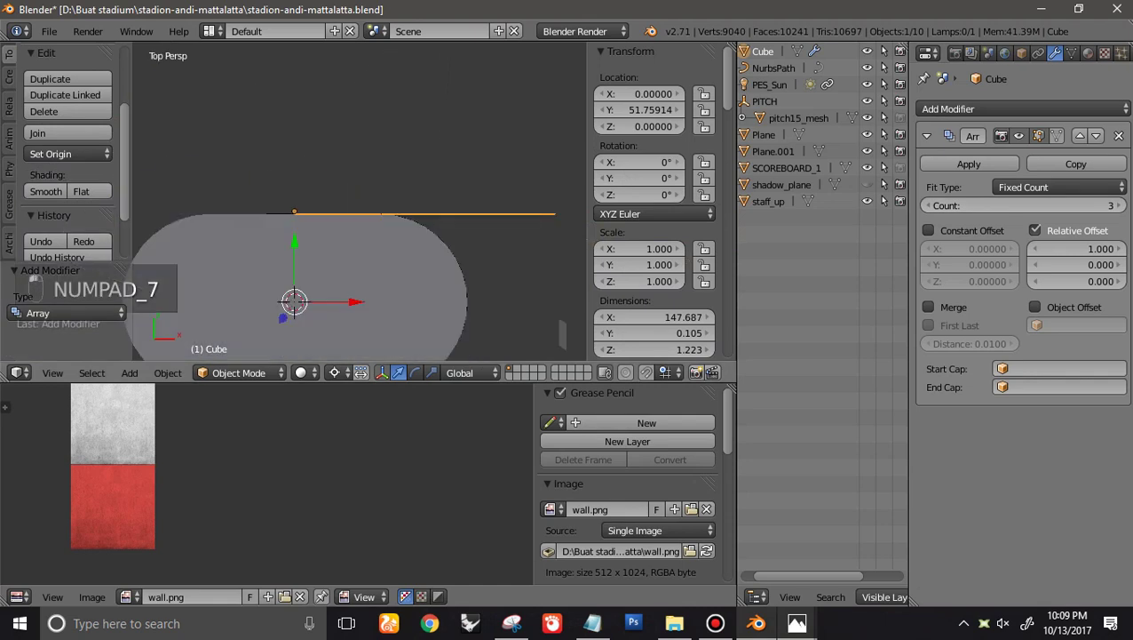
key("KP_5")
key("z")
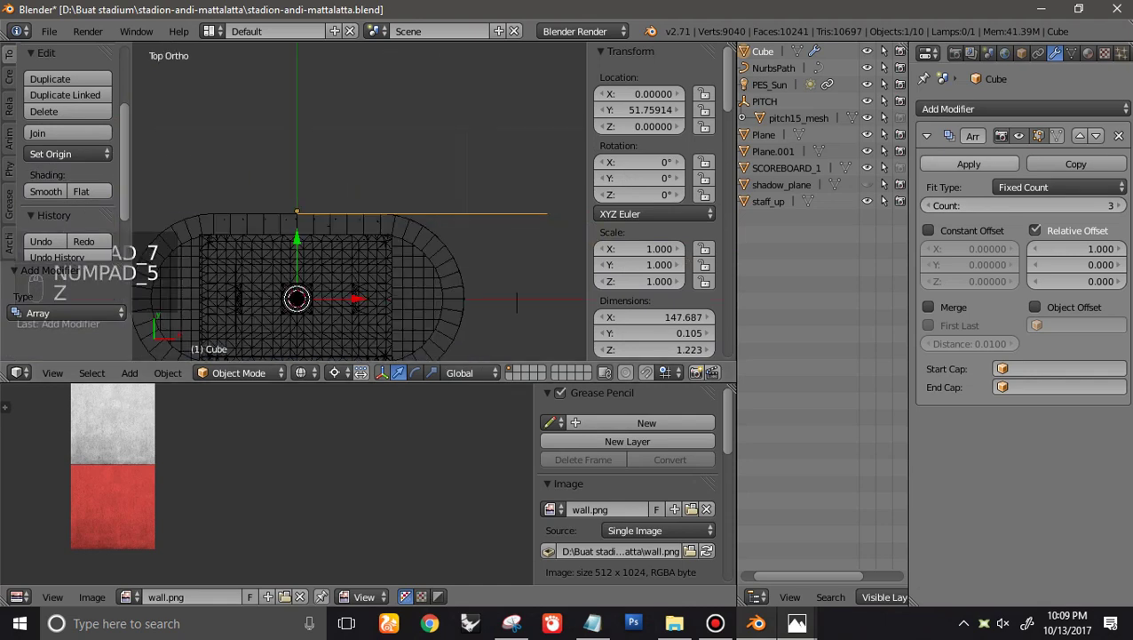
left_click(969, 164)
Add a Curve modifier to the wall with NurbsPath as its object and X as the deformation axis
left_click(977, 109)
left_click(923, 184)
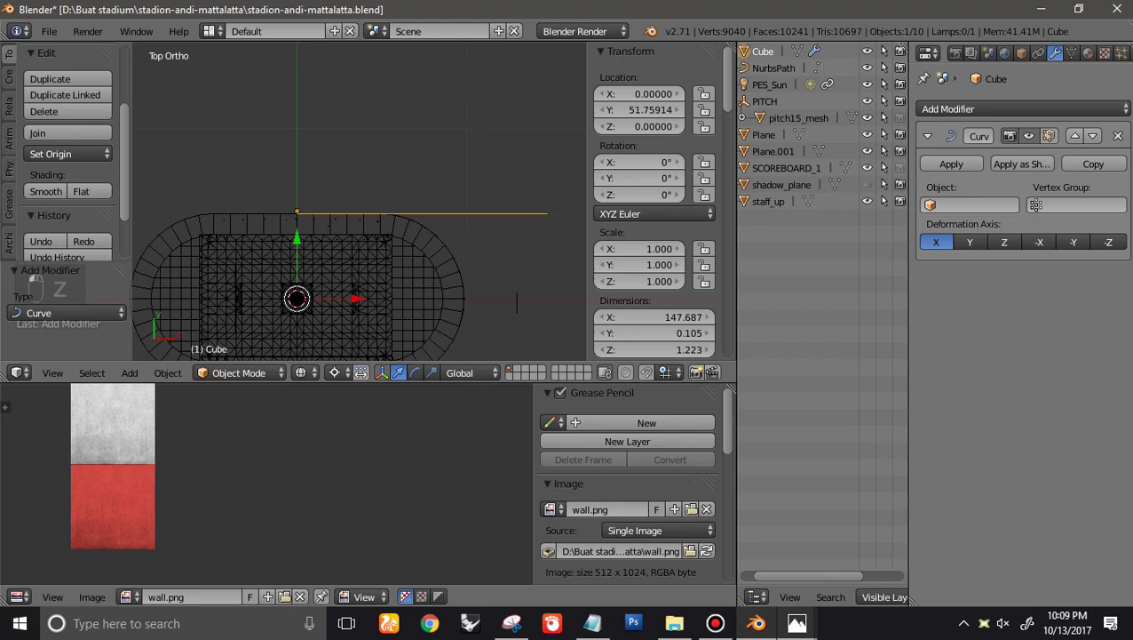
left_click(972, 205)
left_click(945, 230)
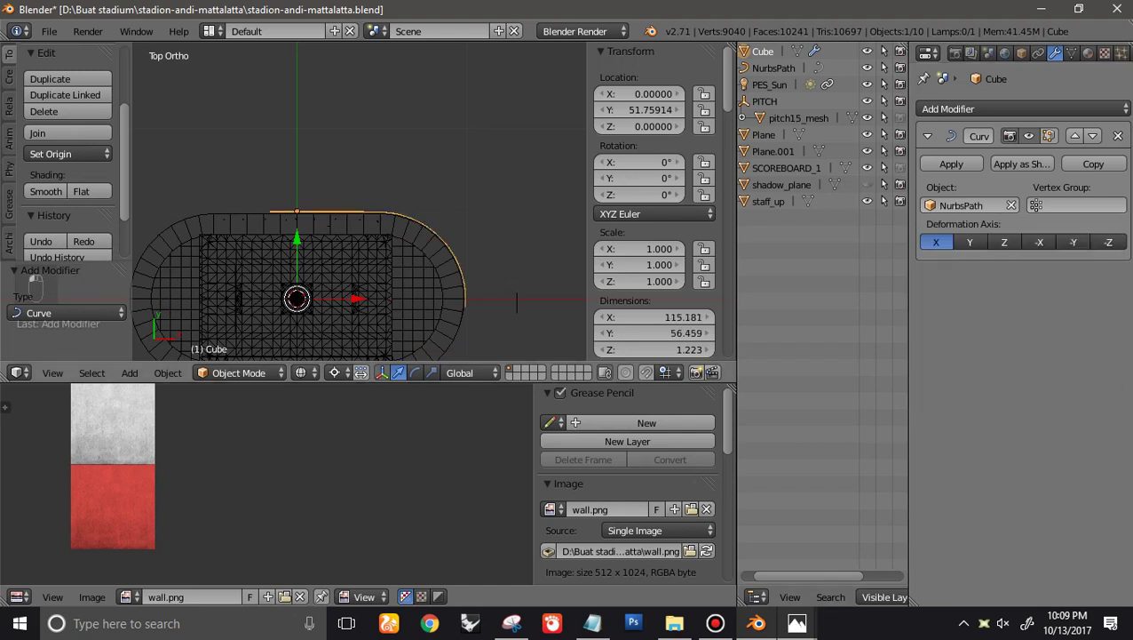
Move the curved wall about -1.01 along Y toward the track's outer edge
scroll(381, 213, "up", 10)
scroll(382, 213, "down", 2)
scroll(368, 209, "down", 3)
scroll(367, 208, "down", 7, "ctrl")
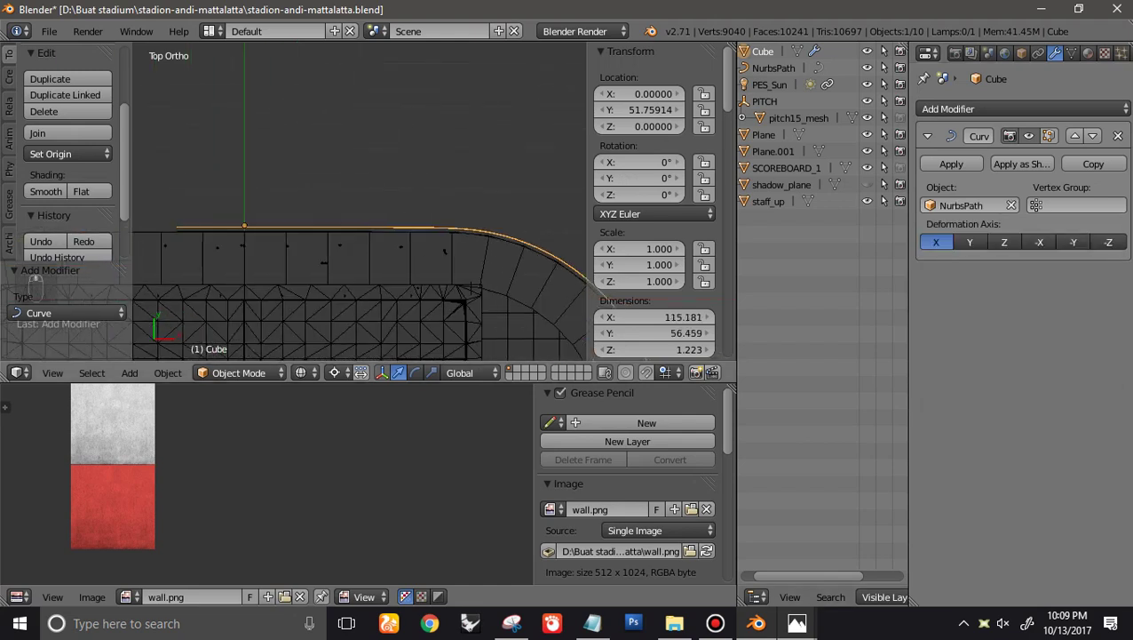
scroll(368, 209, "up", 3)
scroll(368, 208, "down", 1)
scroll(368, 205, "down", 1, "shift")
scroll(368, 204, "up", 6)
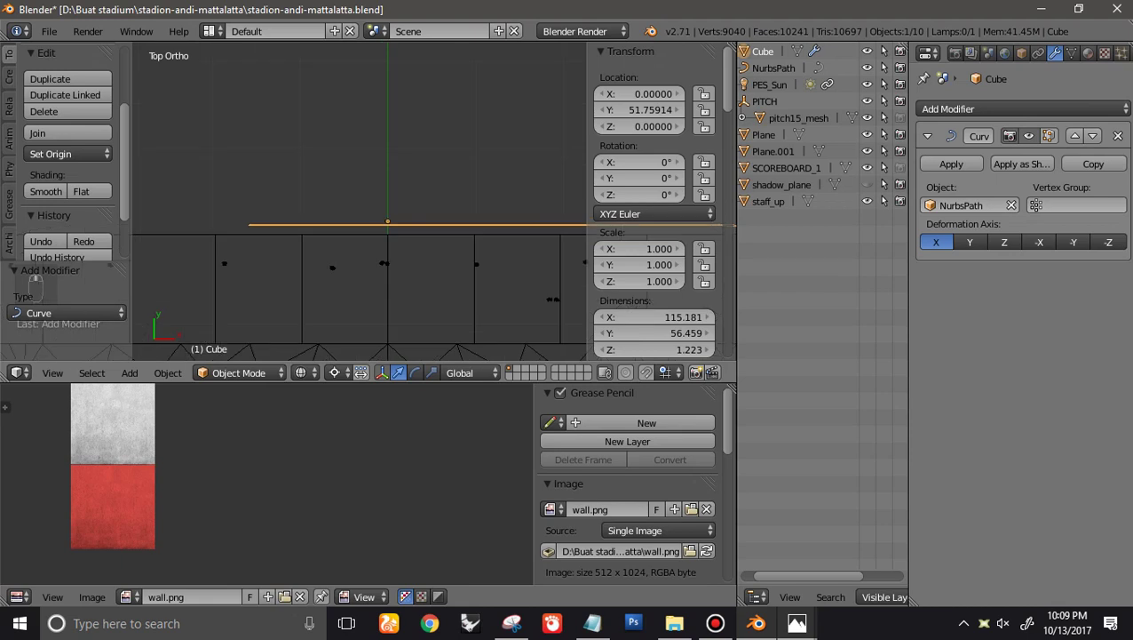
scroll(368, 204, "down", 2, "shift")
scroll(368, 205, "up", 4)
key("g")
key("y")
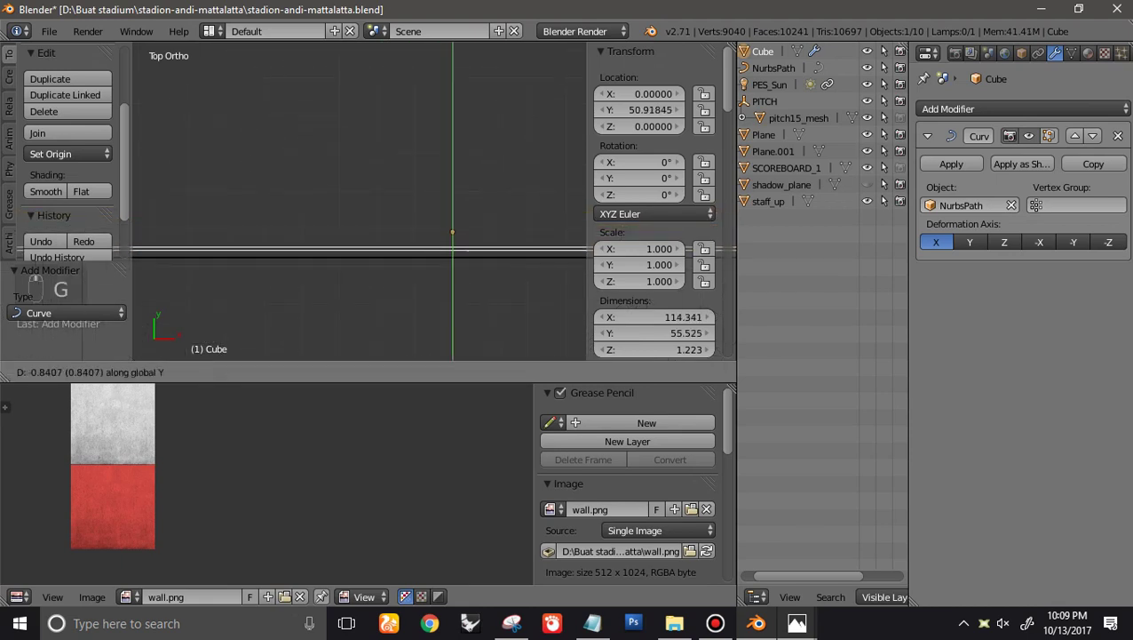
left_click(368, 209)
Nudge the wall about -0.03 along Y onto the path, to about Y 50.72, and keep the wall selected
scroll(367, 209, "down", 3, "shift")
scroll(368, 209, "up", 6)
key("g")
key("y")
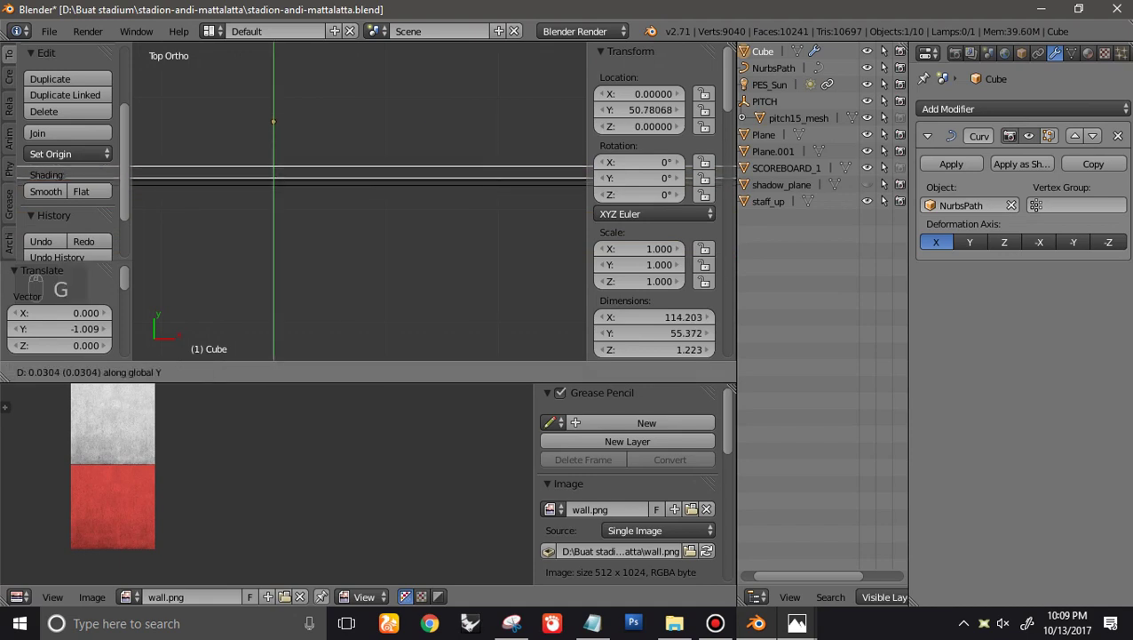
left_click(368, 186)
right_click(368, 181)
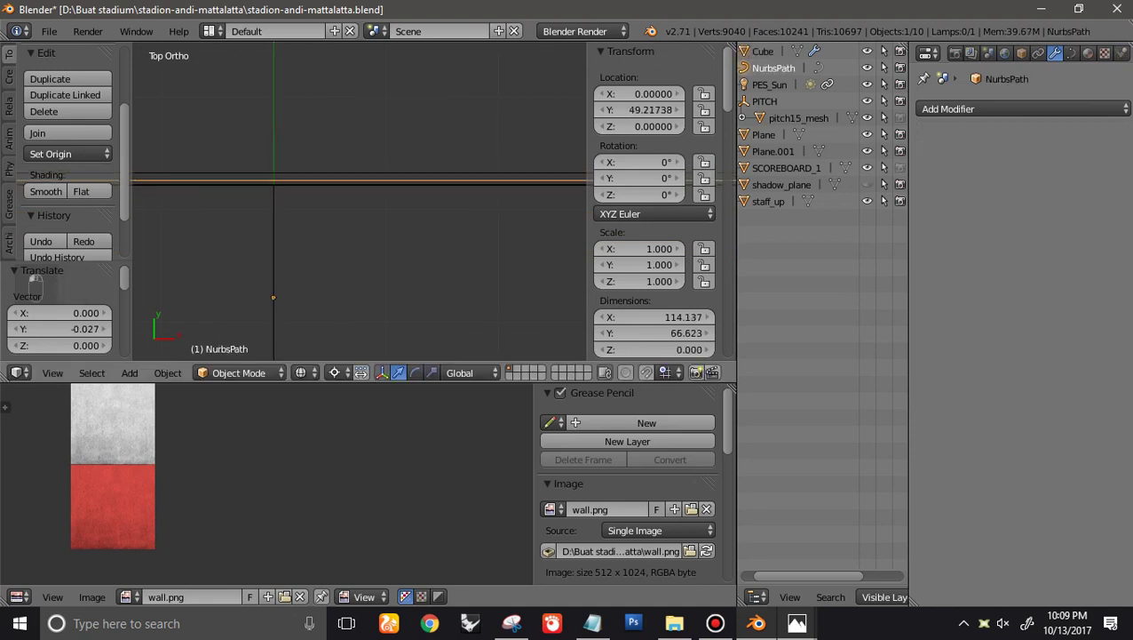
right_click(368, 182)
scroll(368, 183, "down", 12)
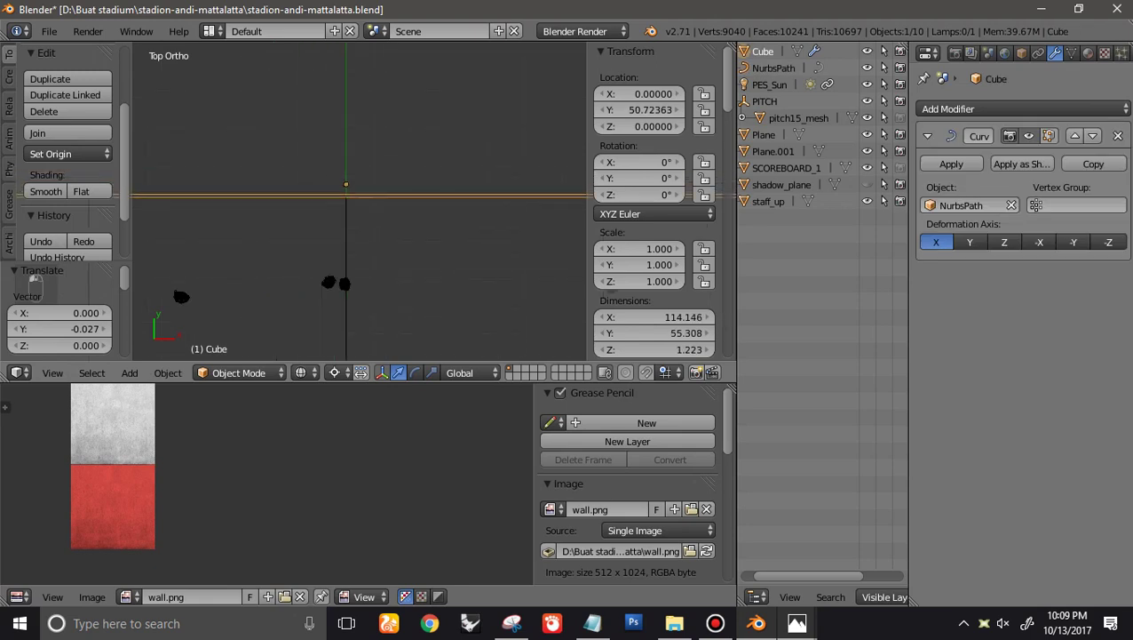
Maximize the 3D view without side panels and inspect the wall's far end in solid shading and perspective
scroll(368, 200, "down", 7)
middle_click_drag(368, 200, 75, 179, "shift")
key("n")
key("t")
key("ctrl+Up")
key("z")
scroll(261, 200, "down", 7)
scroll(569, 433, "up", 4)
key("KP_5")
middle_click_drag(570, 433, 741, 320)
scroll(567, 313, "up", 4)
middle_click_drag(675, 356, 742, 258)
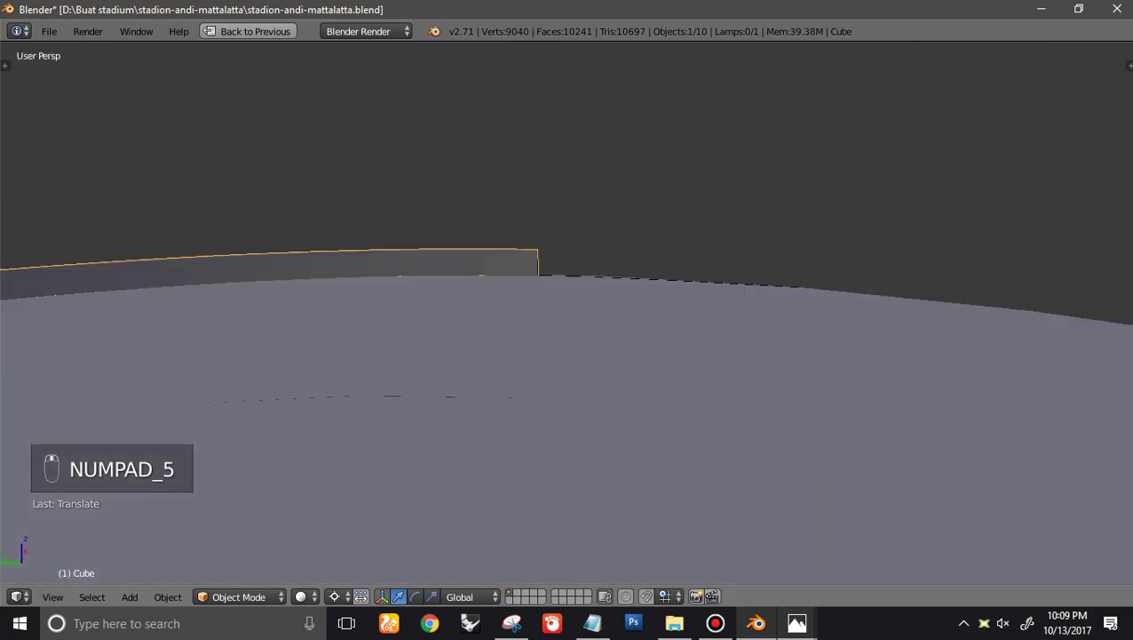
key("g")
key("x")
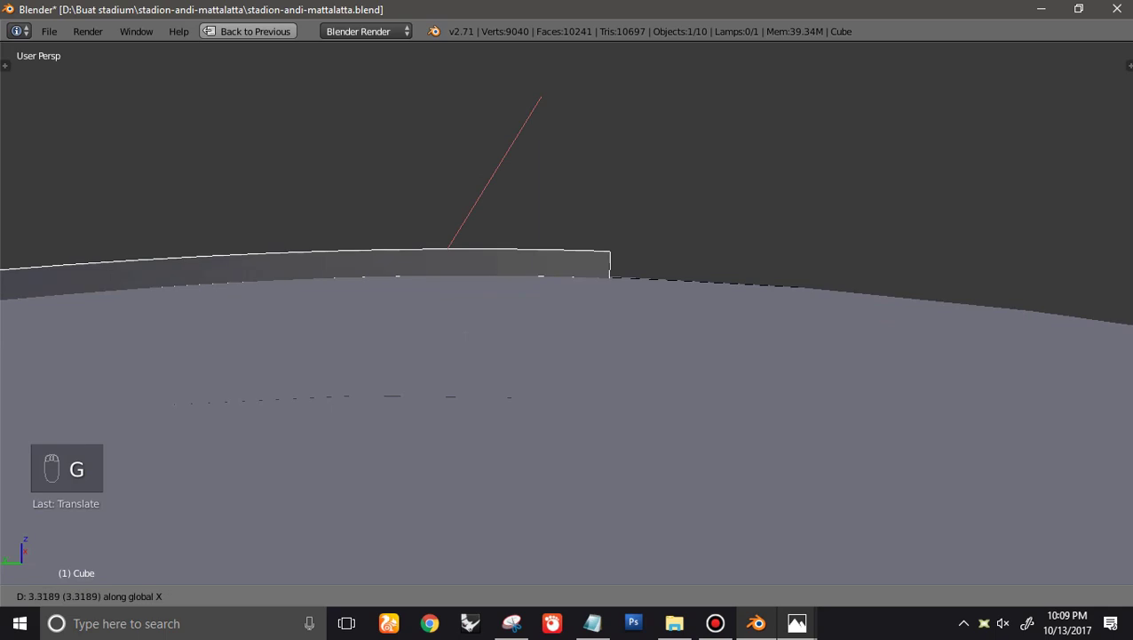
key("Escape")
In the top wireframe view, move the wall along X until its starting end is close to the Y axis
scroll(567, 313, "down", 5)
key("KP_7")
key("KP_5")
key("z")
scroll(136, 233, "up", 4)
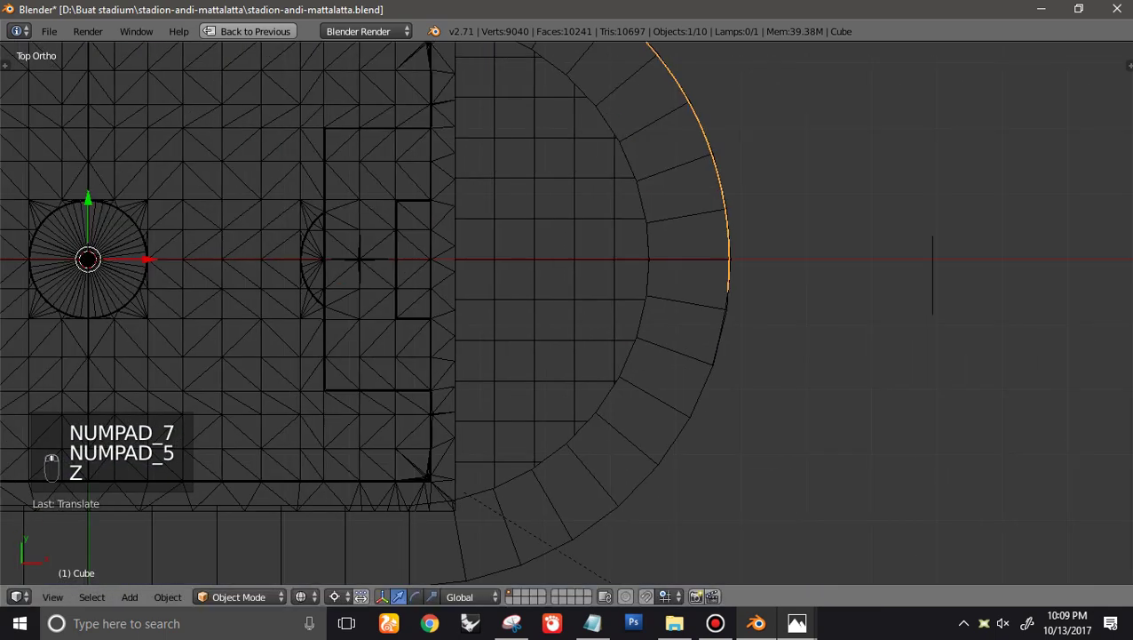
scroll(566, 312, "down", 3, "ctrl")
scroll(567, 313, "up", 11, "shift")
scroll(567, 312, "down", 11, "ctrl")
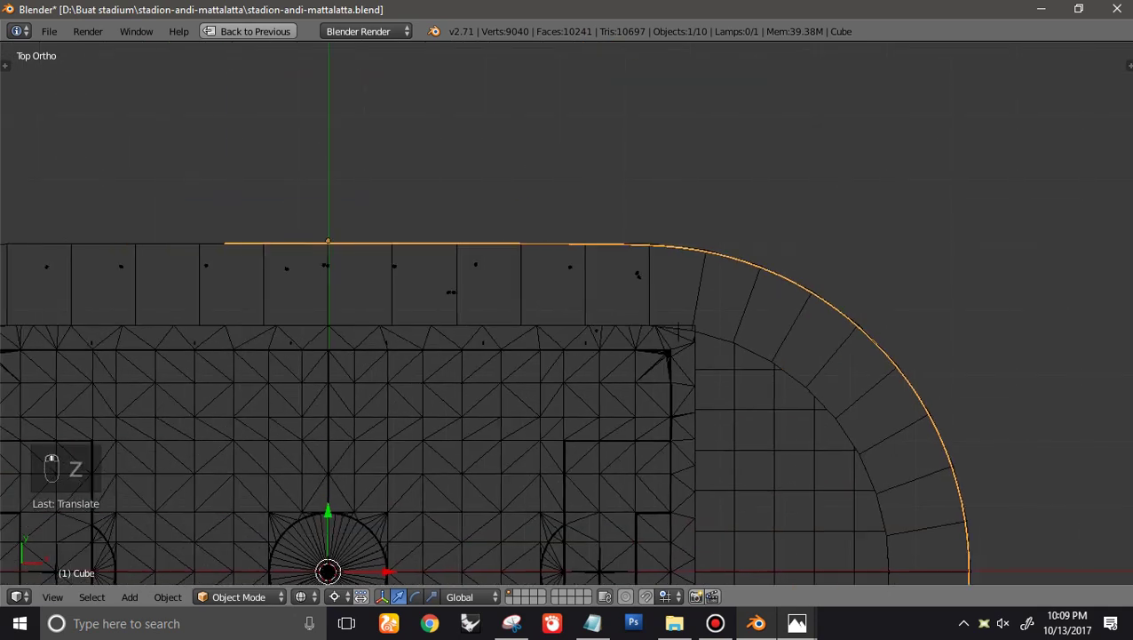
scroll(567, 313, "down", 1)
scroll(567, 313, "up", 5, "shift")
scroll(567, 313, "up", 4)
key("g")
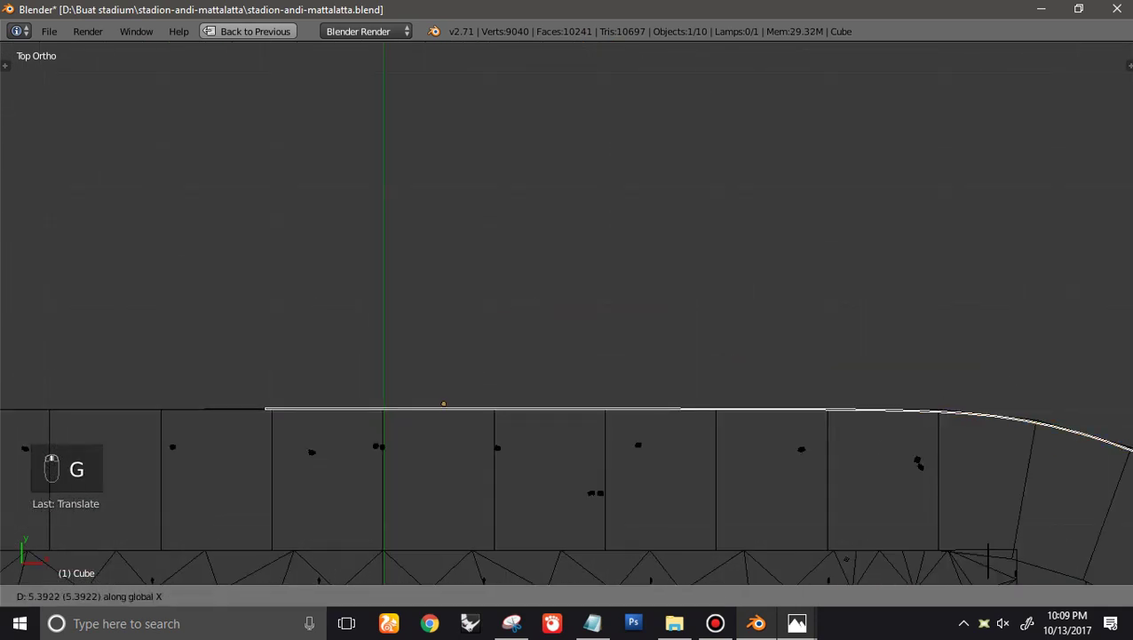
left_click(567, 313)
Fine-adjust the wall along X so its starting end sits on the Y axis, and save the file over the existing one
scroll(566, 312, "down", 5, "ctrl")
scroll(566, 313, "down", 5, "shift")
scroll(566, 312, "up", 7)
scroll(567, 313, "down", 3, "ctrl")
scroll(566, 313, "up", 2)
scroll(567, 313, "up", 2)
key("g")
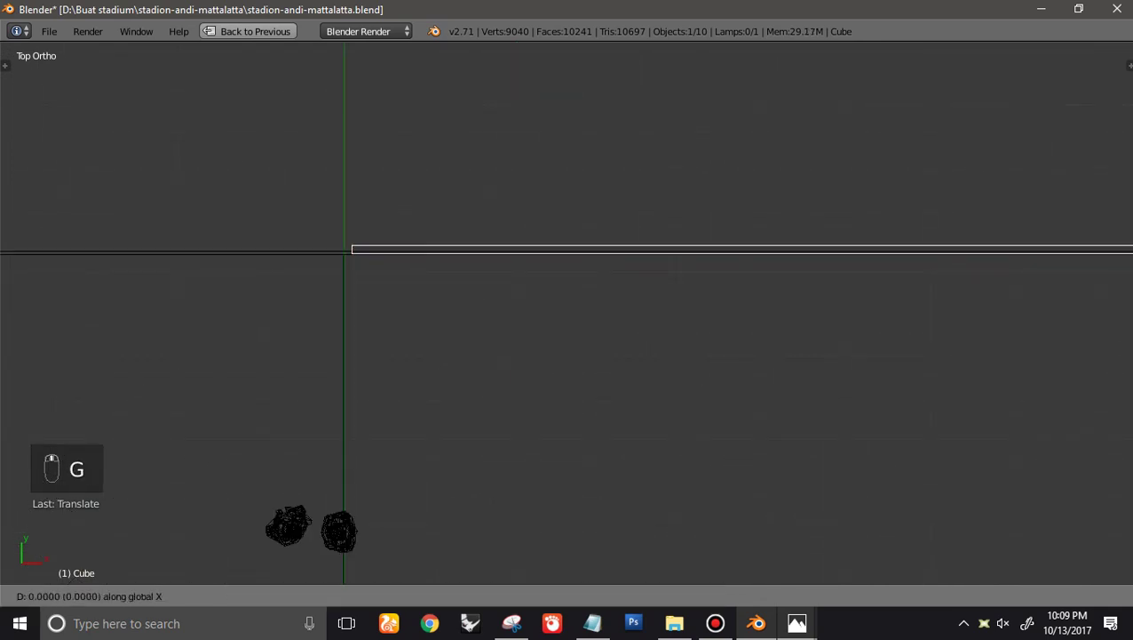
key("Return")
scroll(901, 449, "down", 10)
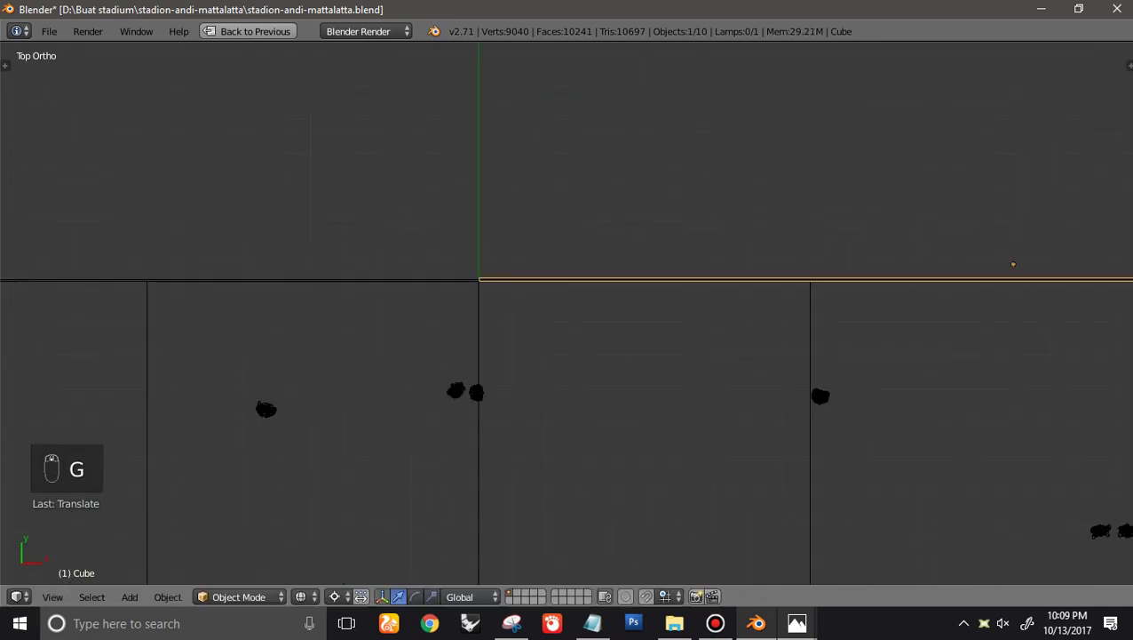
scroll(567, 313, "up", 5, "ctrl")
scroll(566, 313, "down", 5, "shift")
key("ctrl+s")
key("Return")
Examine how the wall's far end follows the track's curve beyond the X axis, in wireframe and solid shading
scroll(567, 313, "up", 8)
scroll(566, 313, "up", 4, "ctrl")
middle_click_drag(633, 355, 500, 271, "shift")
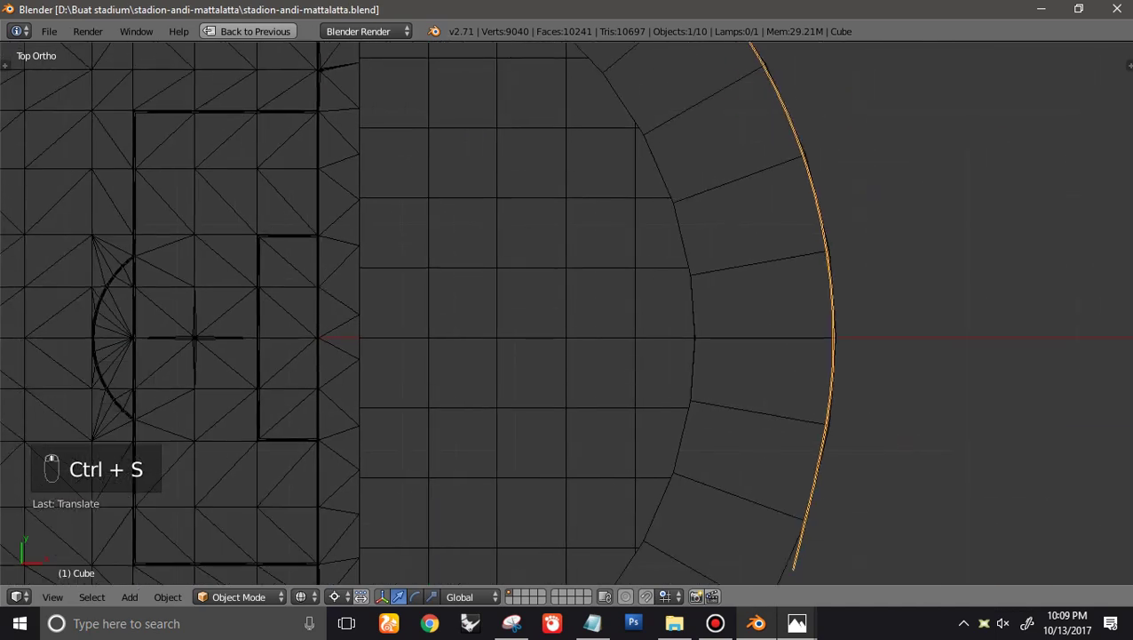
scroll(566, 313, "up", 4, "ctrl")
scroll(567, 313, "down", 7)
scroll(567, 313, "up", 2, "ctrl")
scroll(567, 313, "up", 1, "shift")
scroll(566, 313, "down", 3, "shift")
scroll(566, 313, "up", 5)
key("z")
middle_click_drag(567, 313, 668, 238)
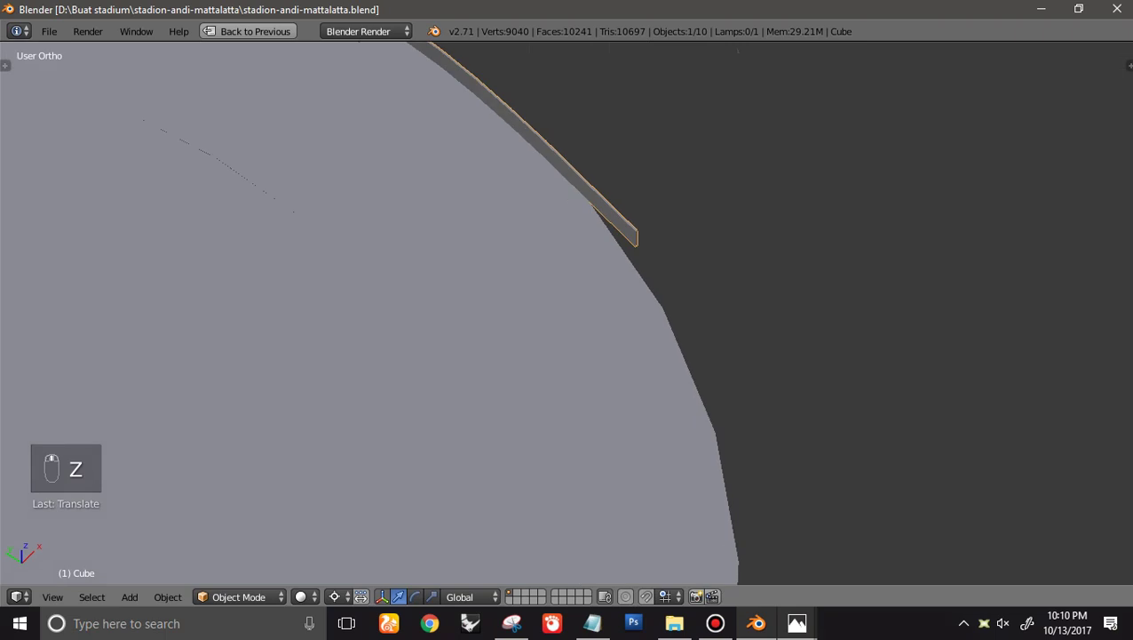
Enable the Curve modifier's edit-mode display and open the wall mesh for editing in a maximized top wireframe view
key("ctrl+Up")
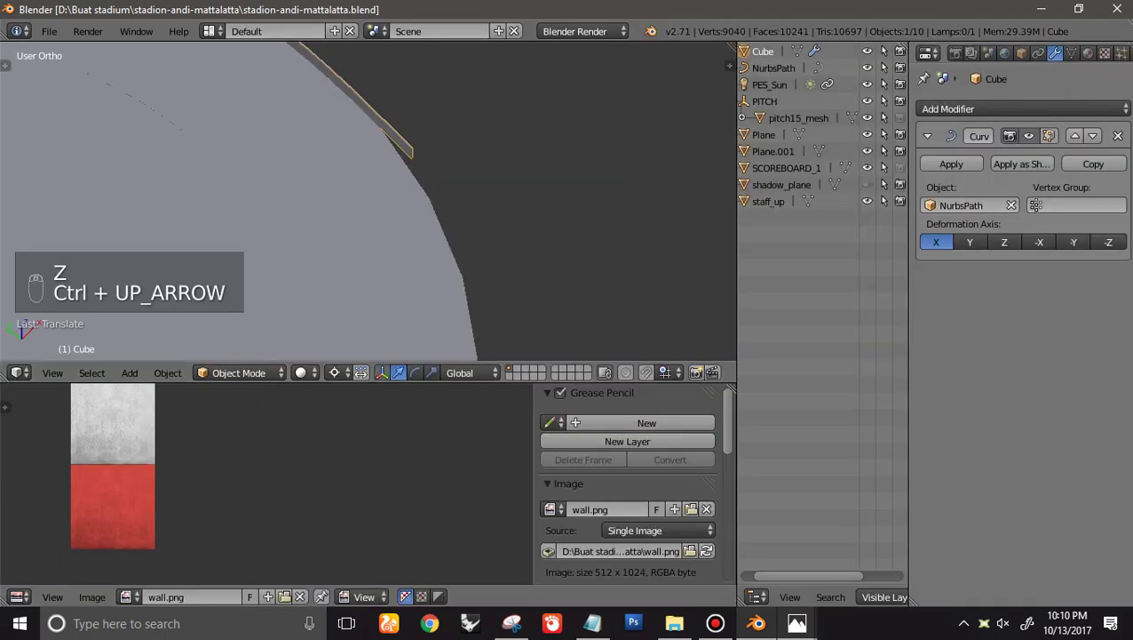
left_click(1048, 136)
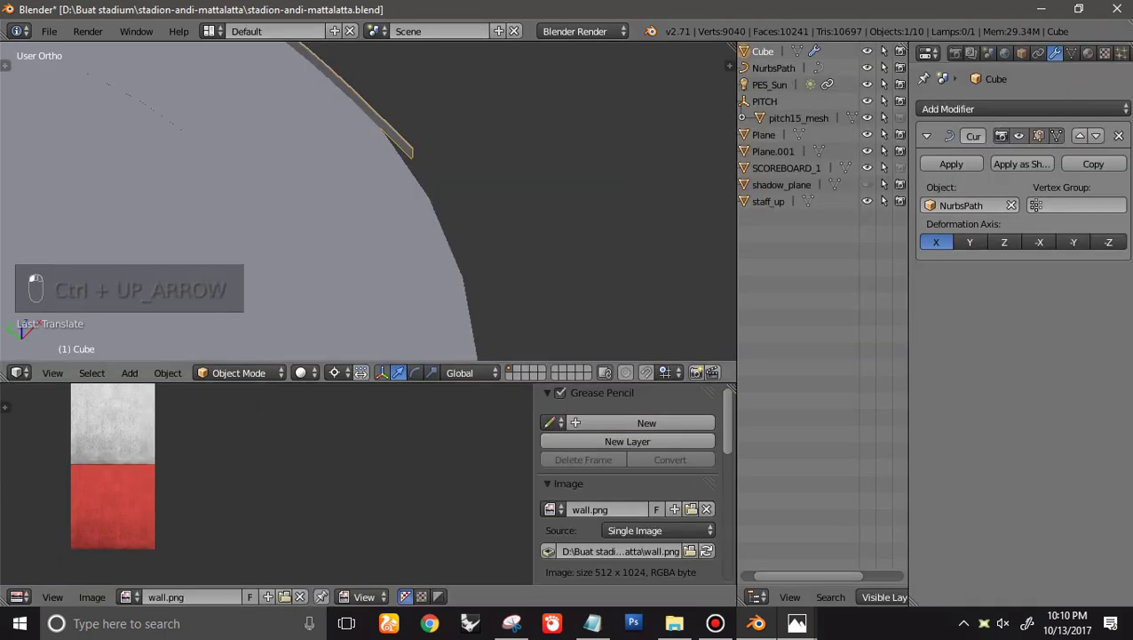
key("ctrl+Up")
key("KP_7")
key("z")
scroll(567, 313, "up", 7, "shift")
scroll(567, 312, "down", 3)
key("Tab")
scroll(567, 313, "up", 3)
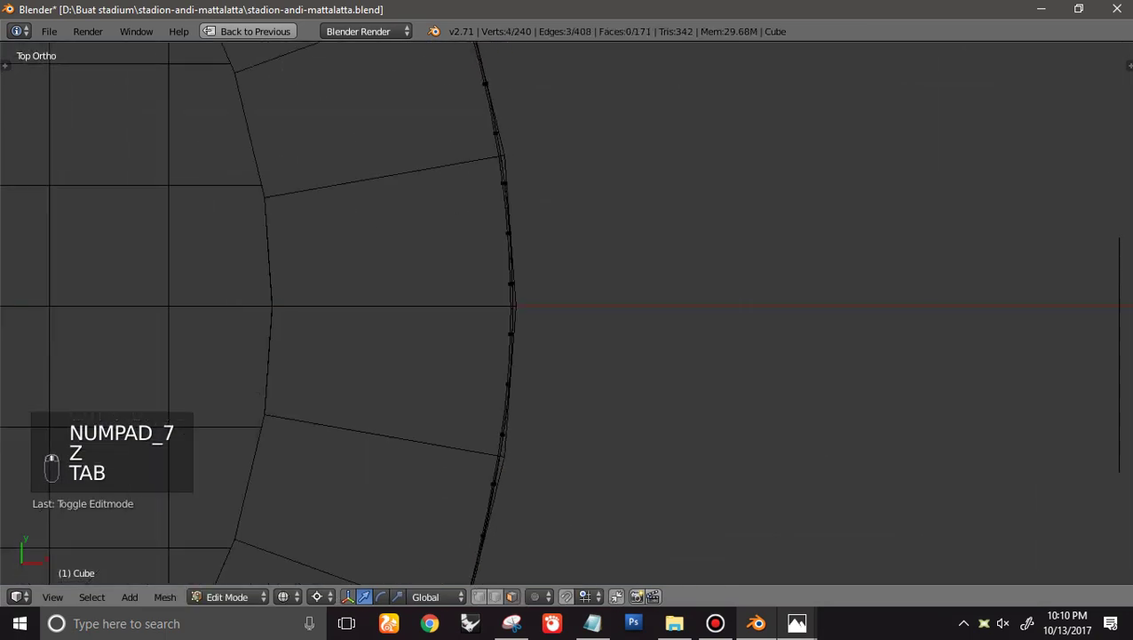
Delete the wall faces that extend past the X axis at the far end and leave mesh editing
scroll(567, 312, "down", 3)
scroll(567, 312, "down", 5, "shift")
key("c")
mouse_move(546, 226)
left_mouse_down()
mouse_move(508, 379)
mouse_move(460, 468)
left_mouse_up()
key("Delete")
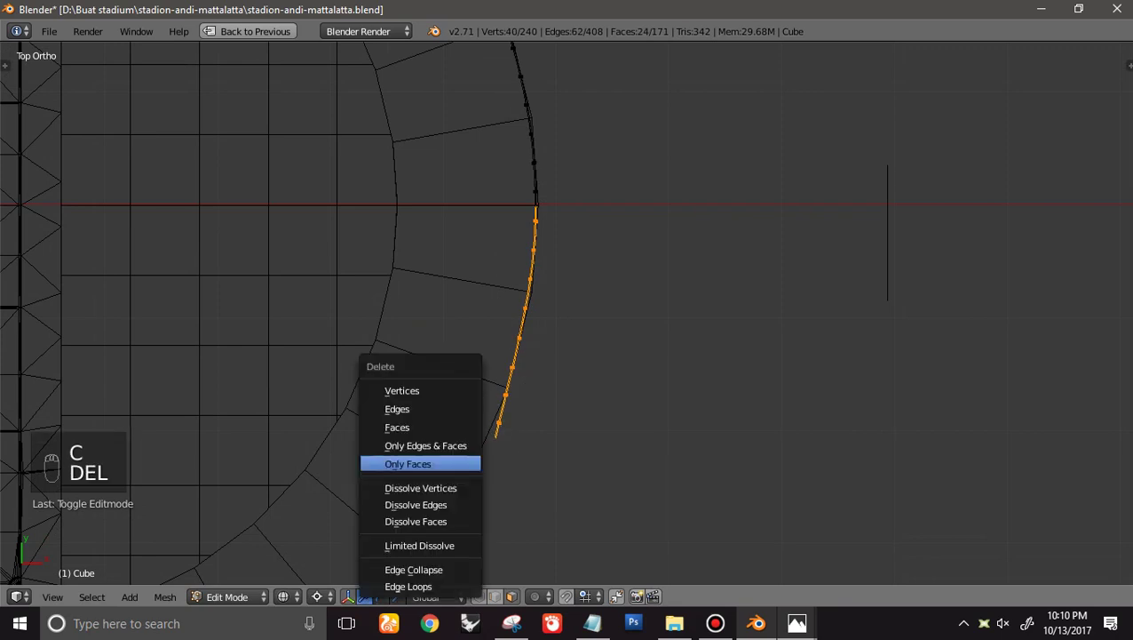
left_click(456, 427)
key("Tab")
Show the trimmed wall and track in perspective with textured shading
key("z")
middle_click_drag(457, 426, 612, 320)
key("KP_5")
scroll(613, 320, "down", 4)
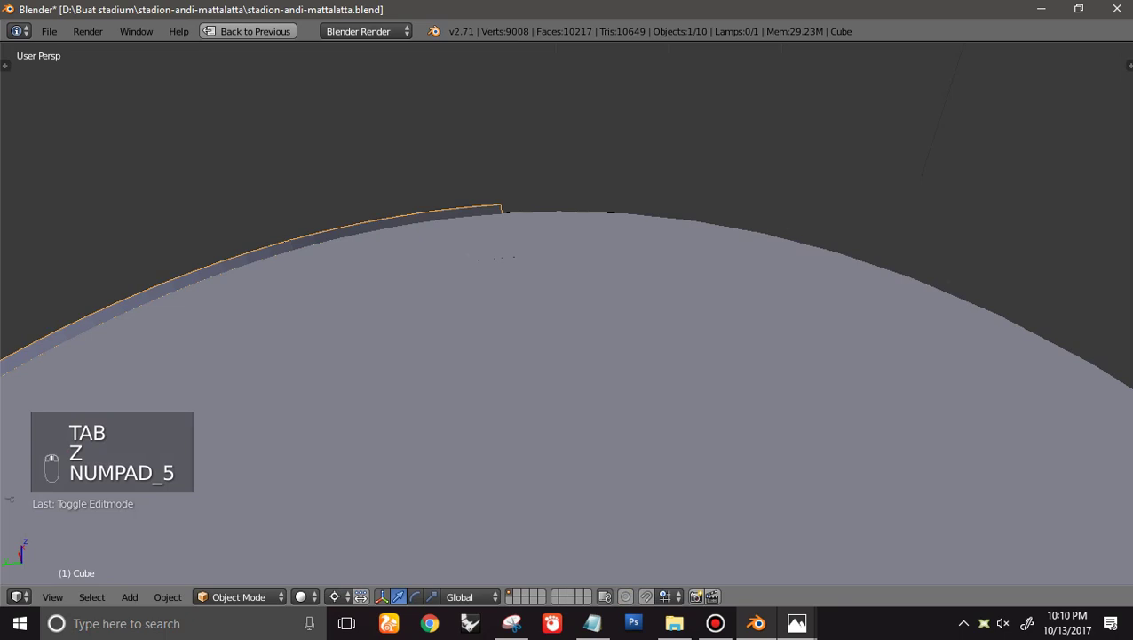
left_click(301, 596)
left_click(333, 519)
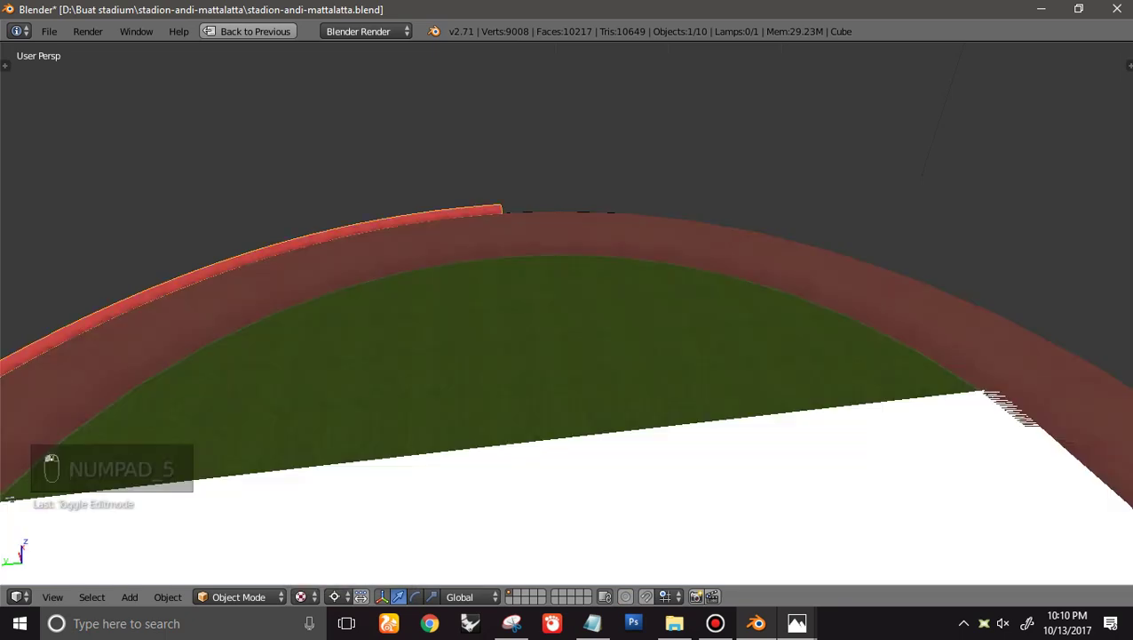
Deselect everything and examine the textured wall along the curved track edge from several angles
scroll(566, 313, "down", 8)
middle_click_drag(566, 312, 657, 312, "shift")
key("a")
scroll(567, 312, "up", 5)
middle_click_drag(567, 313, 382, 307)
scroll(532, 302, "up", 4)
scroll(567, 313, "down", 4)
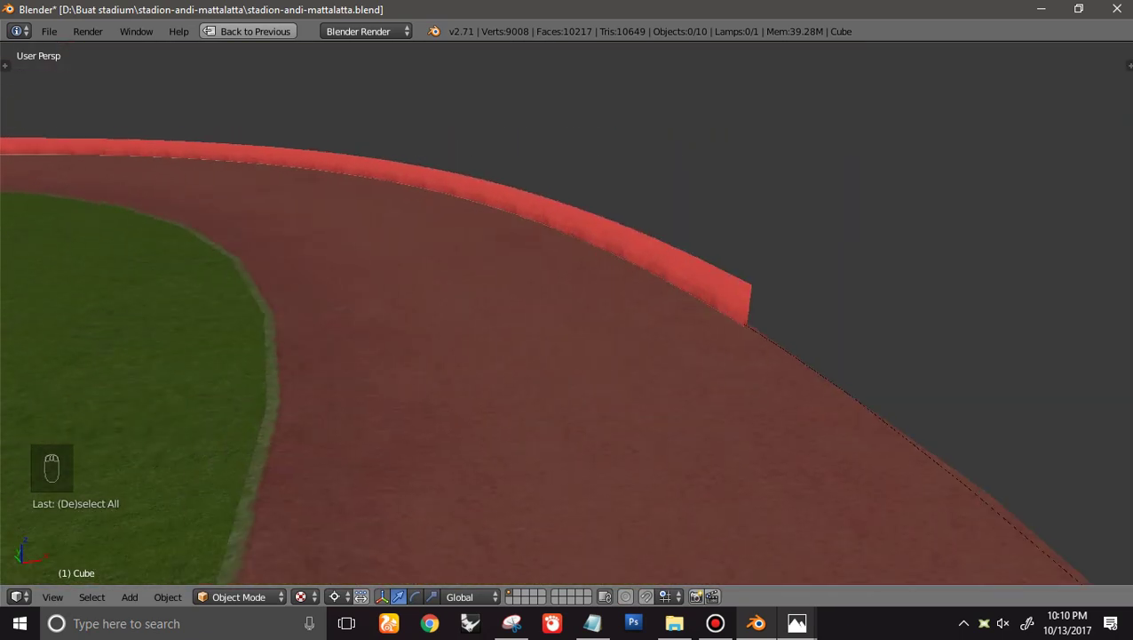
scroll(567, 312, "down", 5)
middle_click_drag(567, 313, 711, 319, "shift")
scroll(649, 313, "up", 5)
scroll(533, 312, "up", 3)
scroll(533, 313, "down", 4)
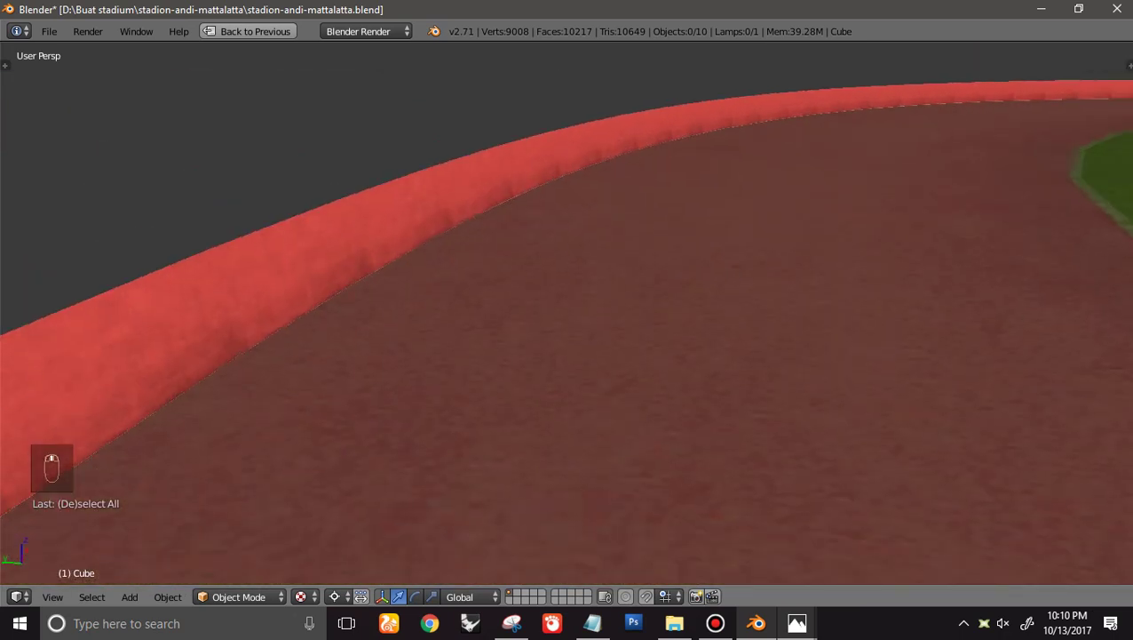
scroll(710, 320, "up", 4)
middle_click_drag(568, 313, 470, 396, "shift")
Show the scene in top orthographic wireframe and open the wall mesh for editing near its straight end at the Y axis
key("KP_7")
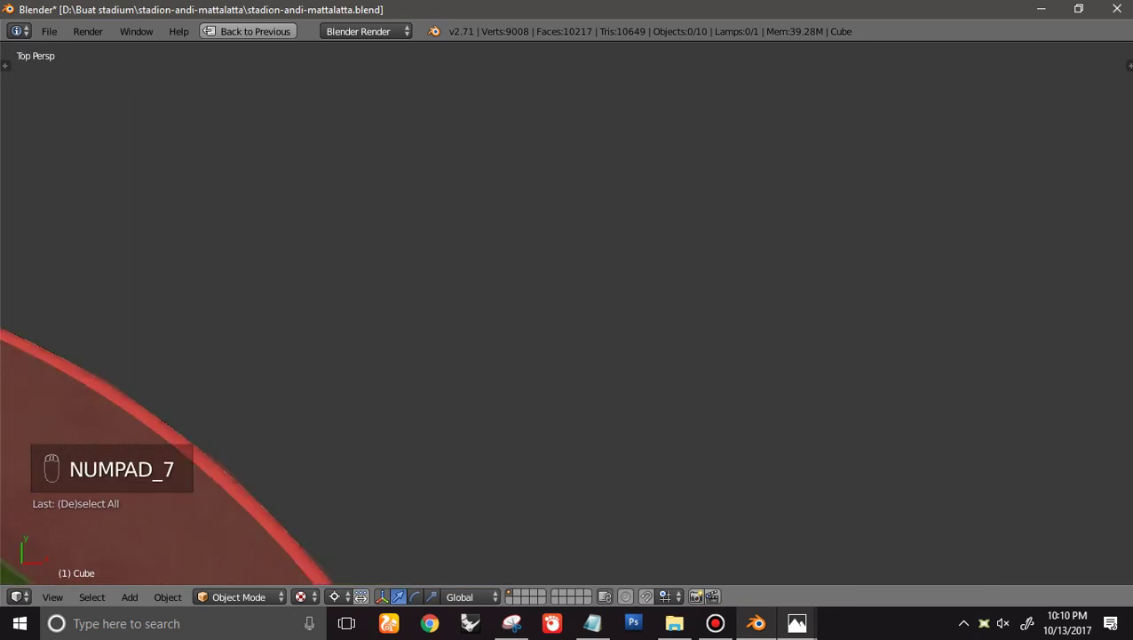
key("KP_5")
key("x")
key("z")
scroll(566, 312, "down", 4)
scroll(567, 313, "down", 20, "ctrl")
scroll(566, 312, "up", 5)
scroll(571, 311, "up", 2)
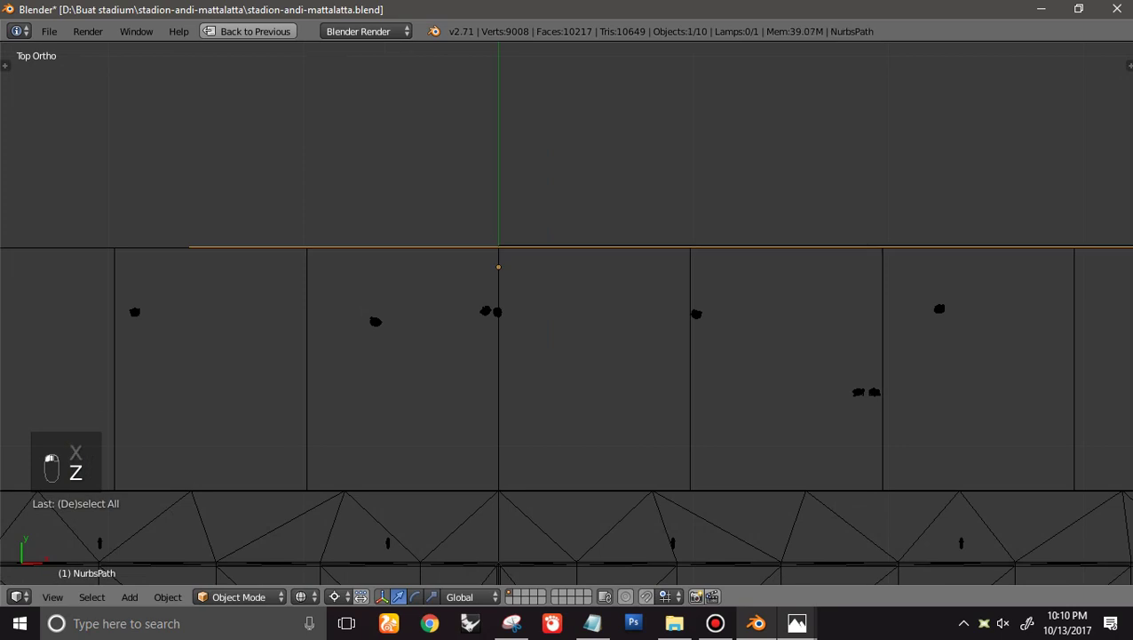
right_click(566, 246)
key("Tab")
scroll(566, 312, "up", 6)
scroll(567, 312, "up", 6, "shift")
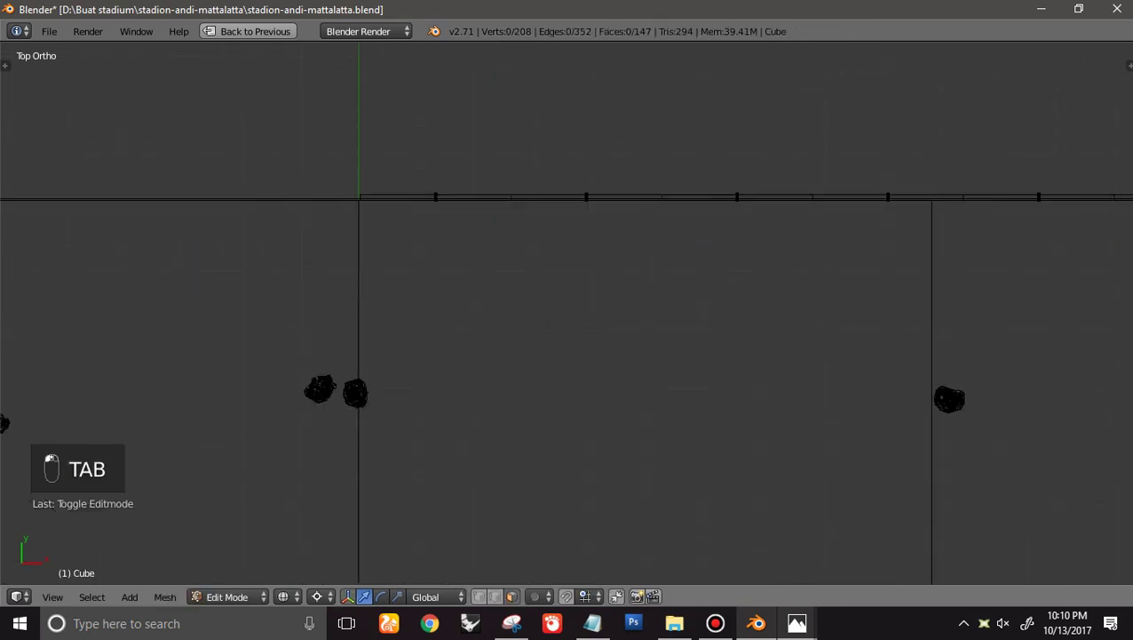
Restore the multi-panel layout, save the file from Object Mode, and apply the wall's Curve modifier
key("ctrl+Up")
key("Tab")
key("ctrl+s")
key("Return")
left_click(951, 163)
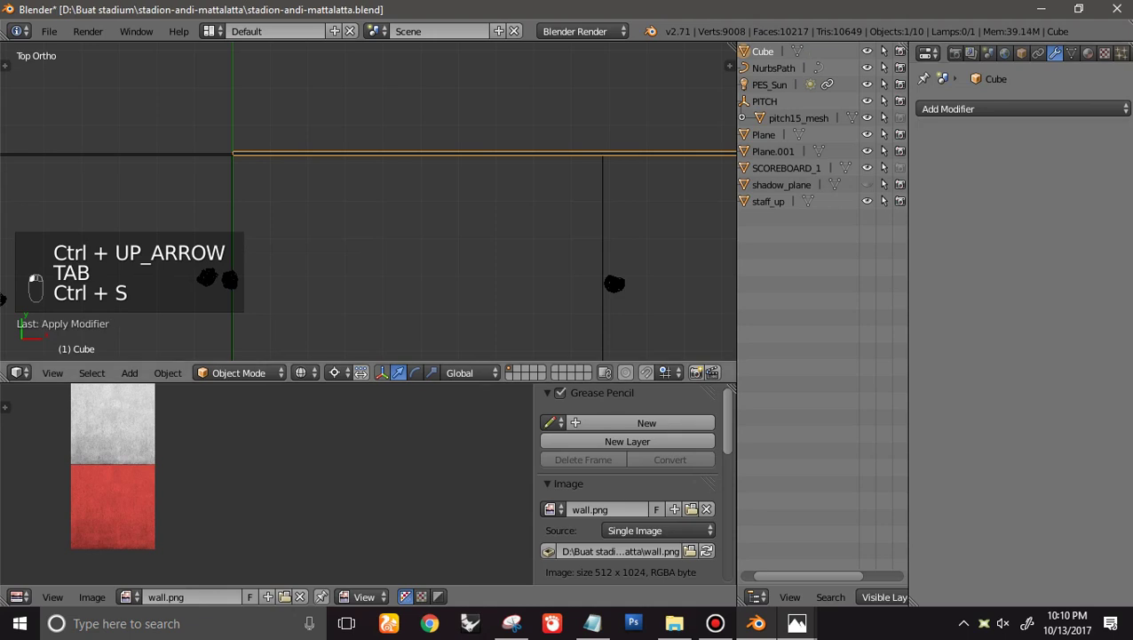
Select the wall's end vertices at the Y axis and set their median X to 0
key("Tab")
key("c")
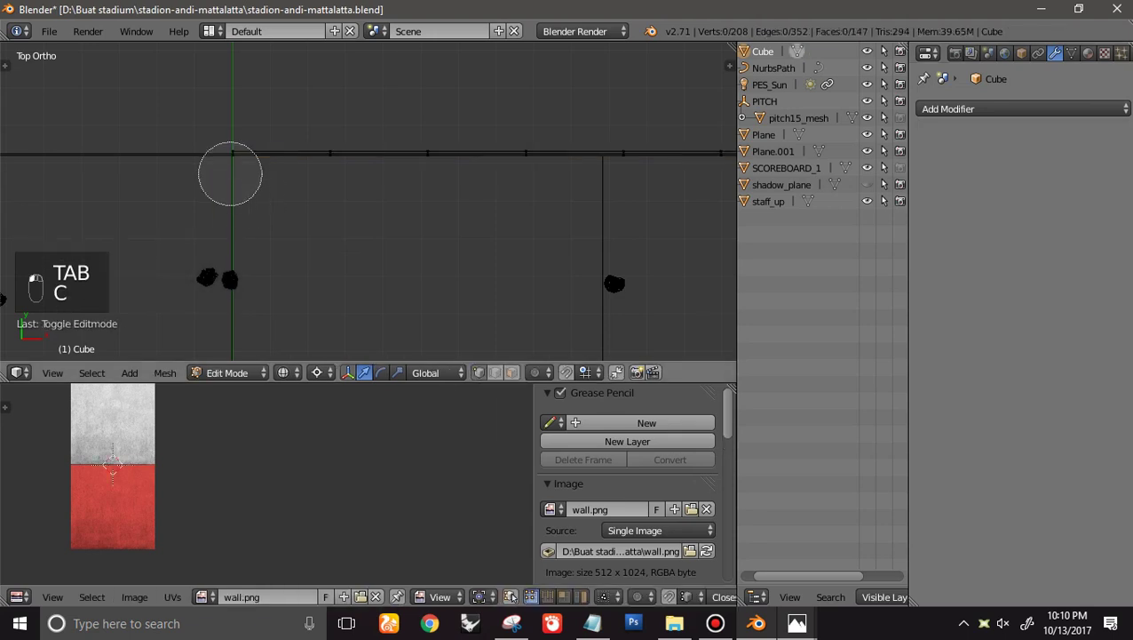
key("n")
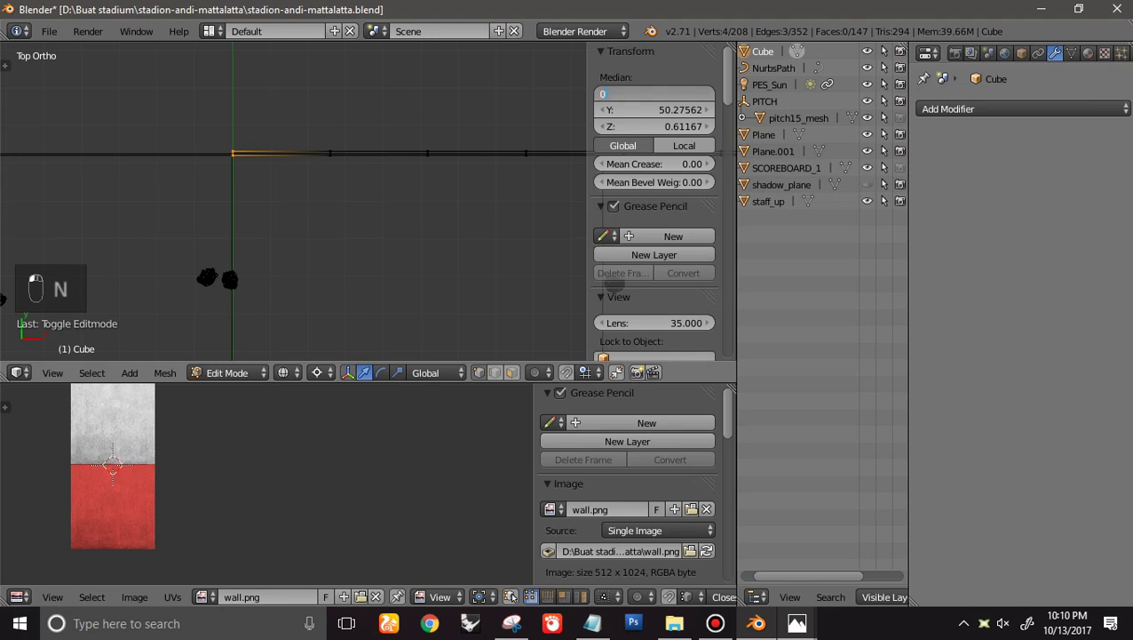
Select only the wall's far-end vertices on the curve, align them to the X axis through their median Y, and leave mesh editing
scroll(293, 201, "down", 3)
scroll(511, 247, "down", 8)
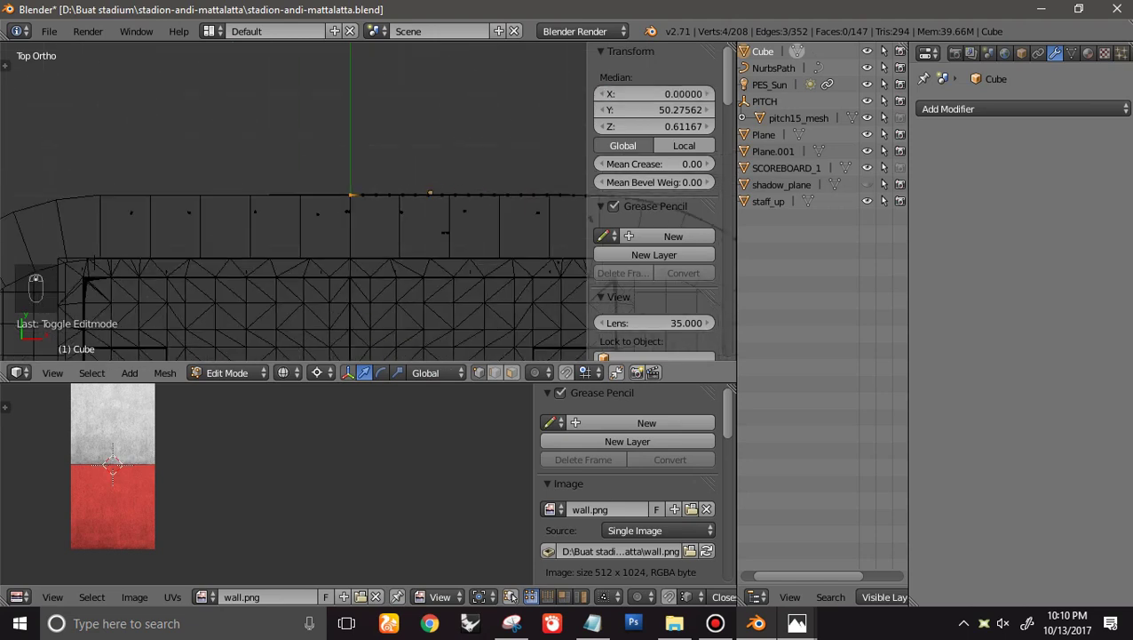
scroll(511, 247, "up", 2, "ctrl")
scroll(511, 247, "down", 1)
scroll(511, 247, "down", 2, "shift")
scroll(511, 246, "up", 1, "ctrl")
scroll(511, 246, "up", 6)
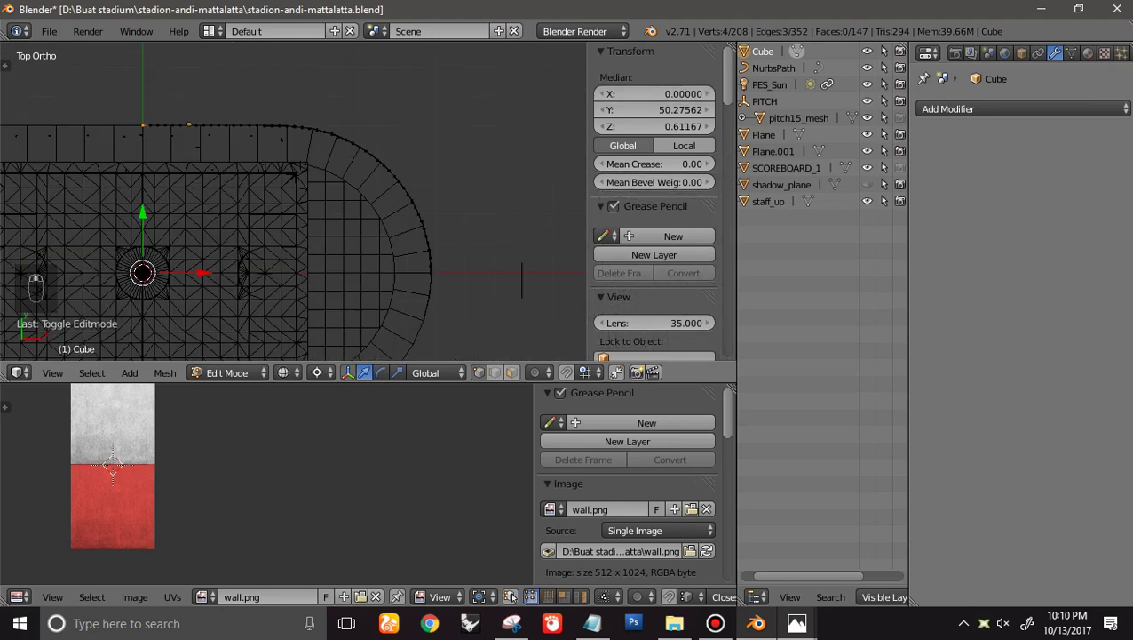
scroll(474, 233, "up", 1)
scroll(473, 233, "up", 1, "ctrl")
scroll(474, 233, "up", 3, "shift")
scroll(473, 232, "up", 2)
key("a")
key("c")
left_click(473, 233)
right_click(474, 233)
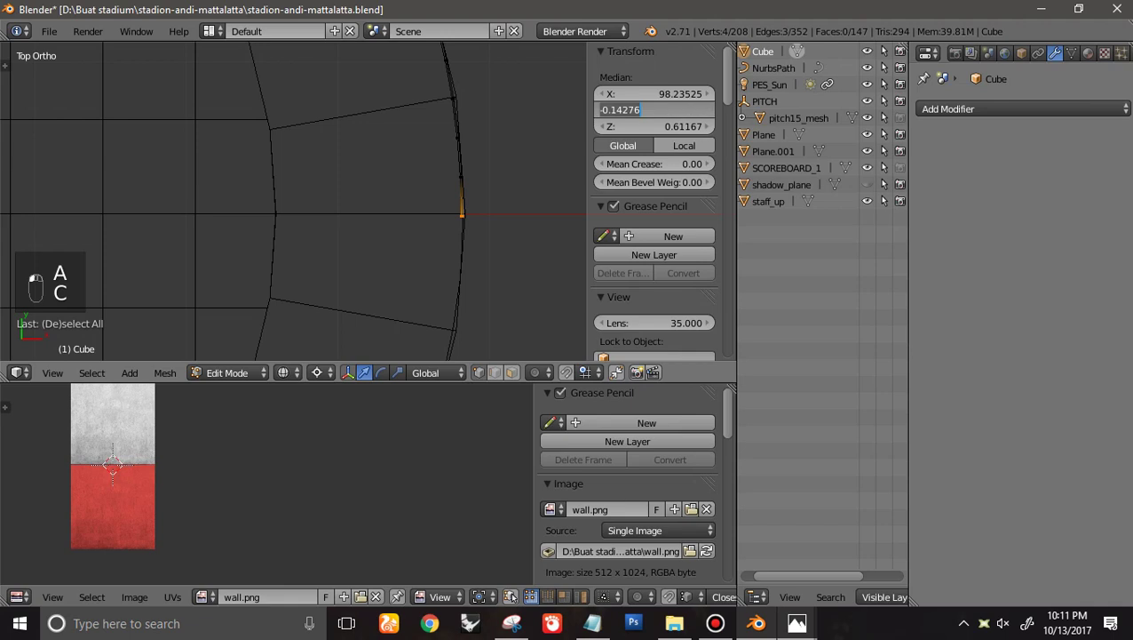
key("Tab")
Show the wall and track in solid shading from an angled view and save the file
scroll(473, 233, "up", 1)
key("z")
middle_click_drag(473, 232, 612, 94)
scroll(613, 93, "down", 5)
scroll(450, 166, "down", 6, "ctrl")
key("ctrl+s")
left_click(451, 167)
scroll(450, 166, "up", 5)
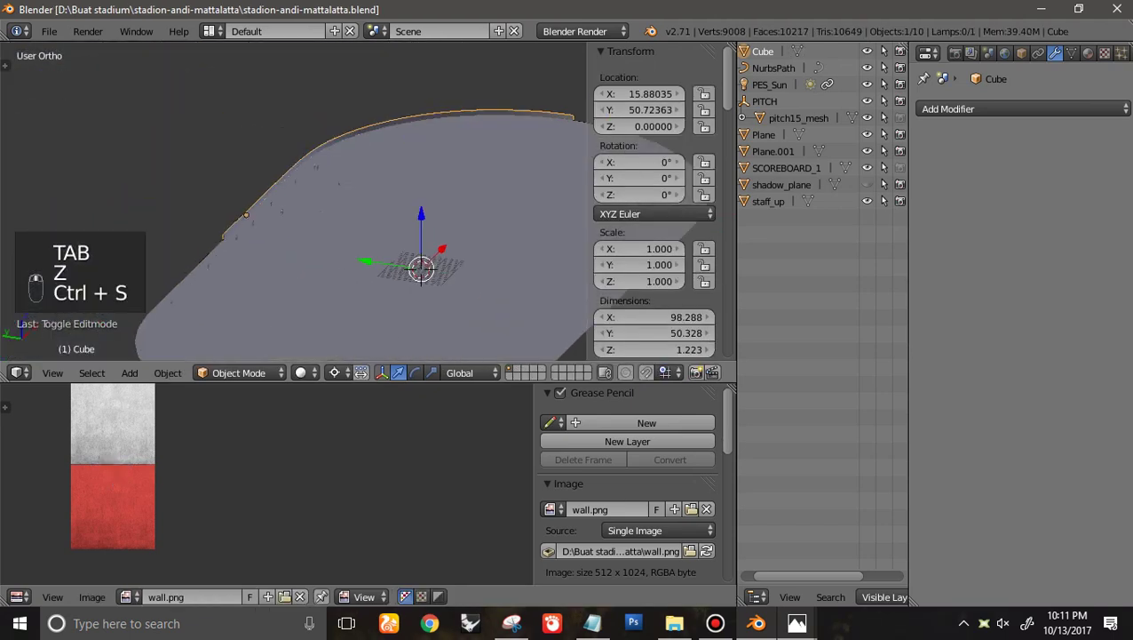
scroll(451, 167, "down", 4)
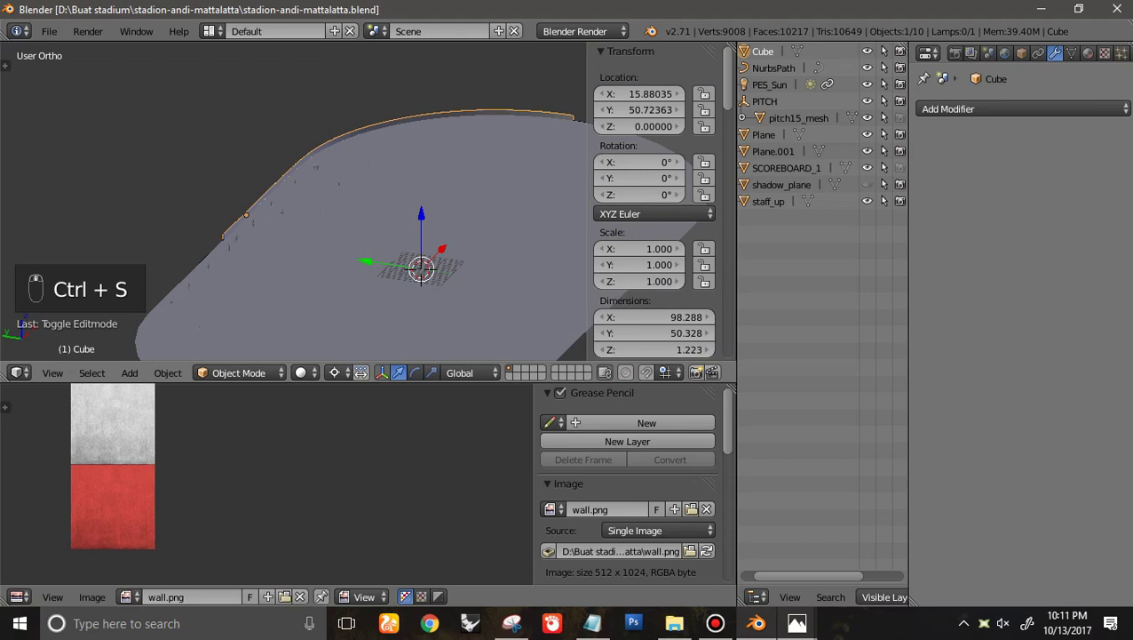
Switch to perspective with textured shading and examine the wall along the track's outer edge
key("KP_5")
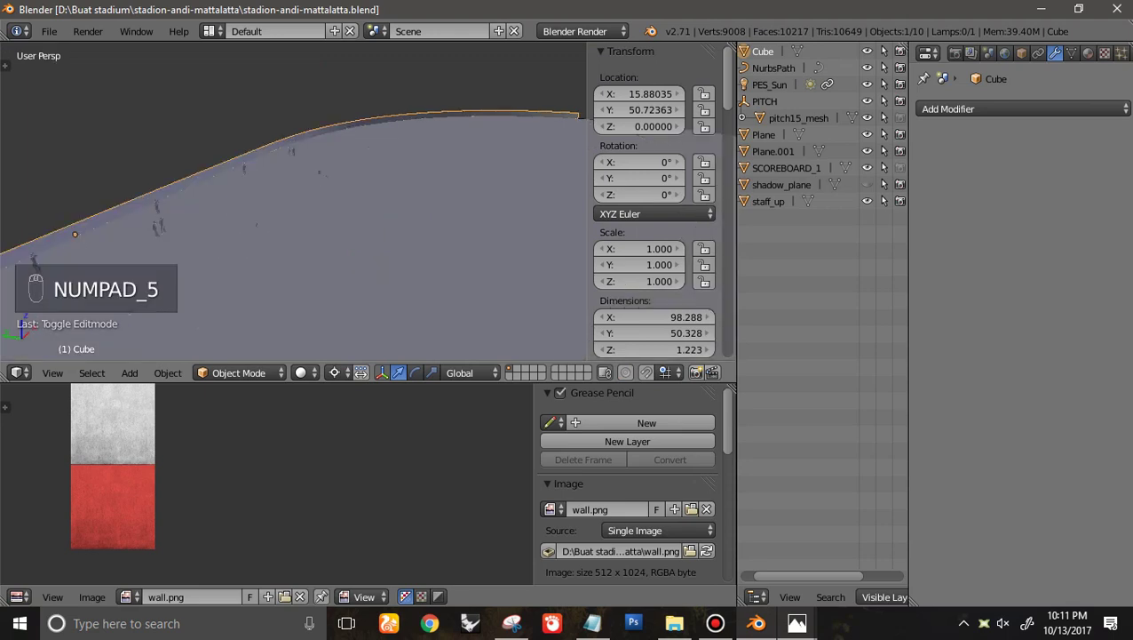
scroll(450, 166, "down", 3)
scroll(450, 166, "up", 3)
middle_click_drag(450, 166, 347, 169)
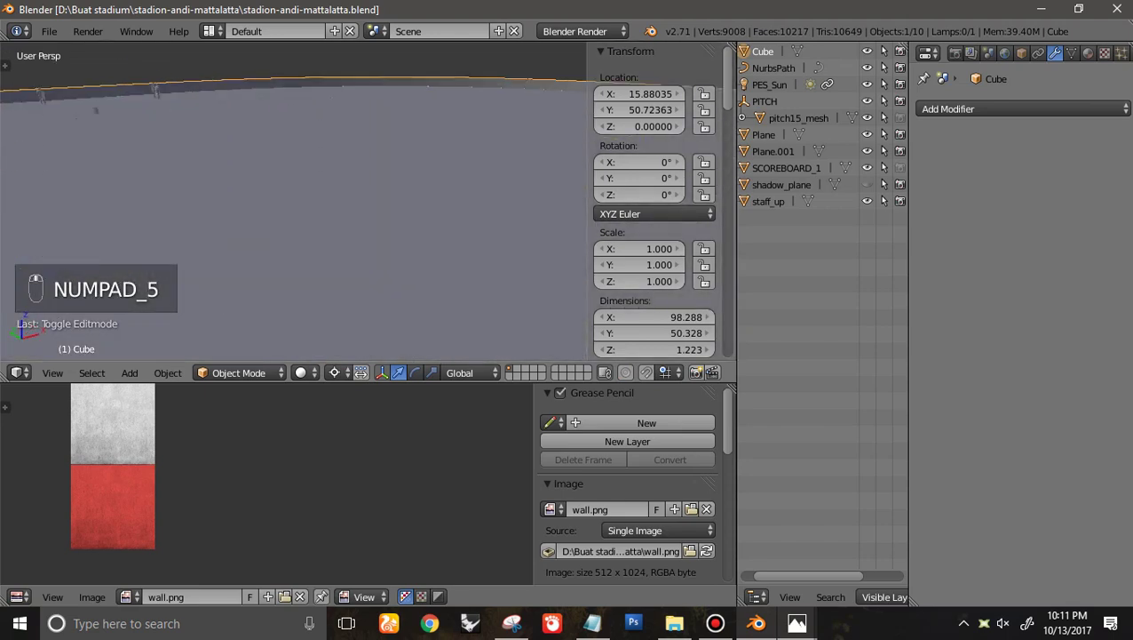
left_click(302, 372)
left_click(328, 291)
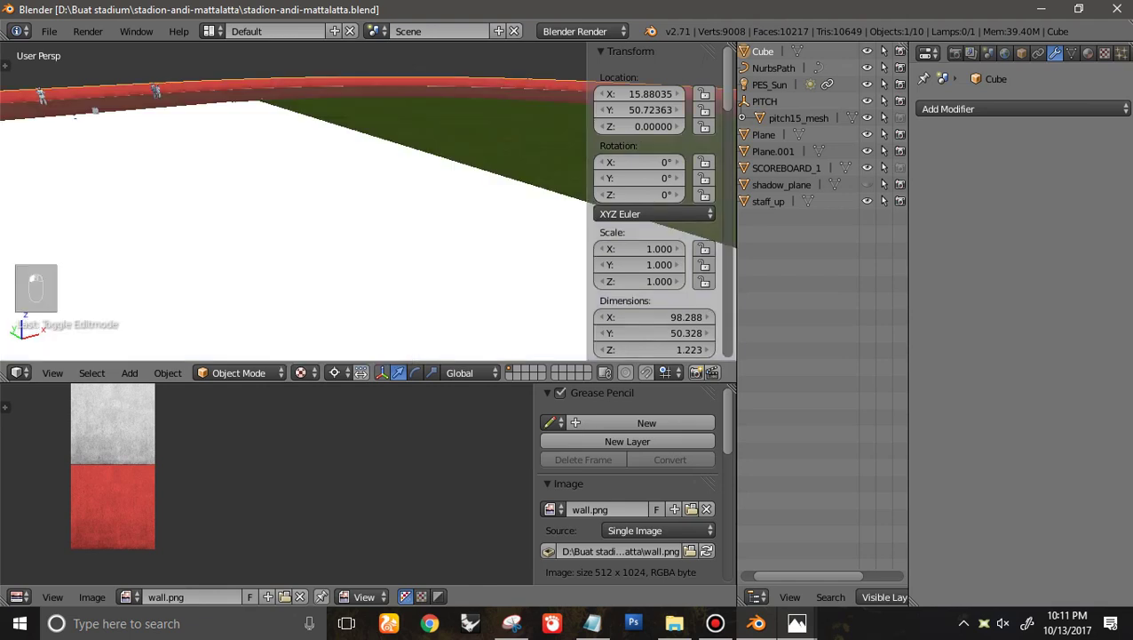
middle_click_drag(329, 177, 302, 205)
scroll(338, 267, "down", 3)
left_click(715, 622)
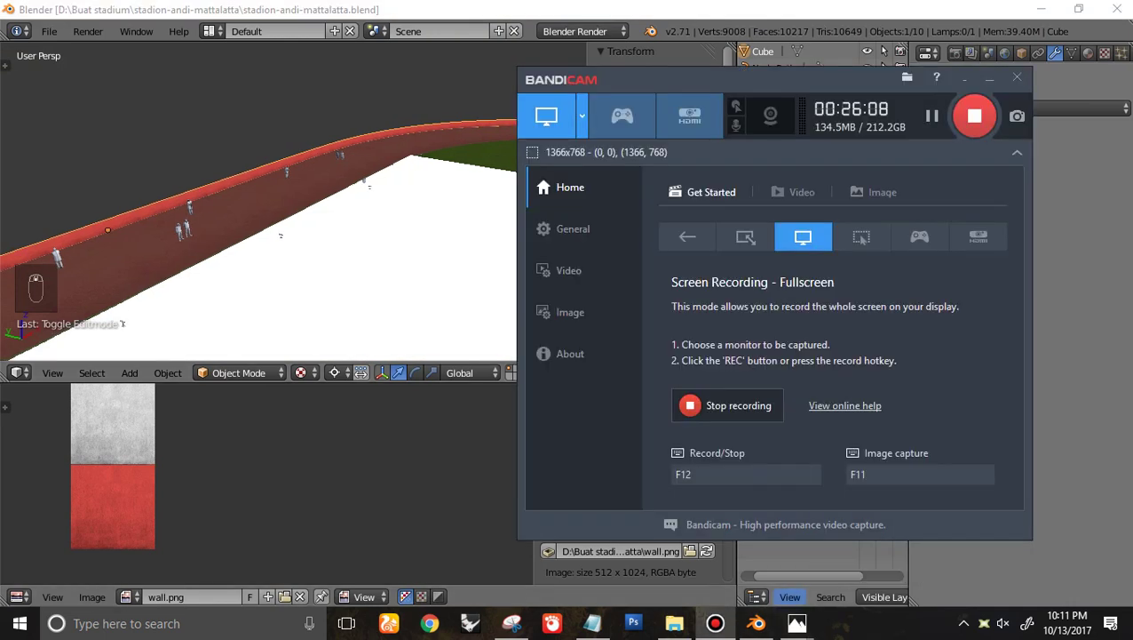